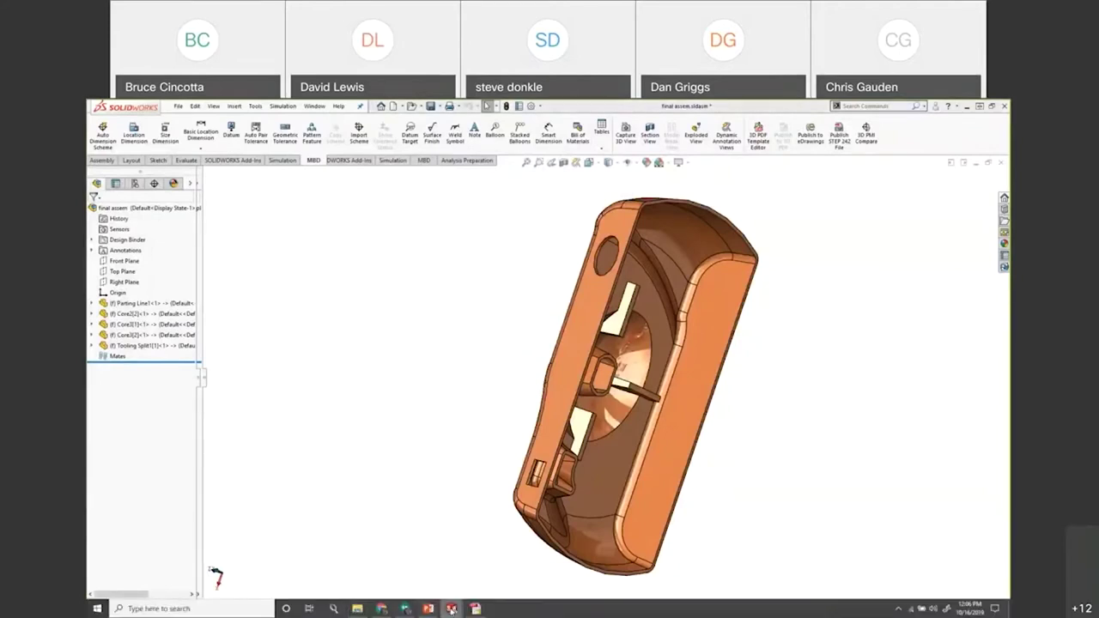
Close the final assem.sldasm assembly without saving changes
mouse_move(451, 607)
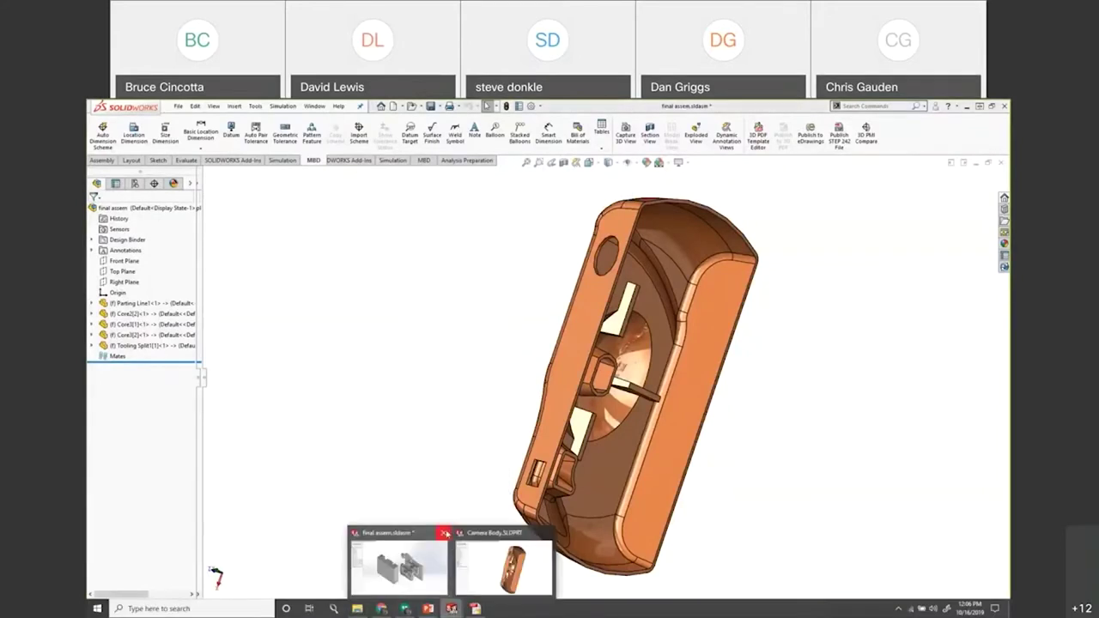
left_click(444, 532)
left_click(507, 352)
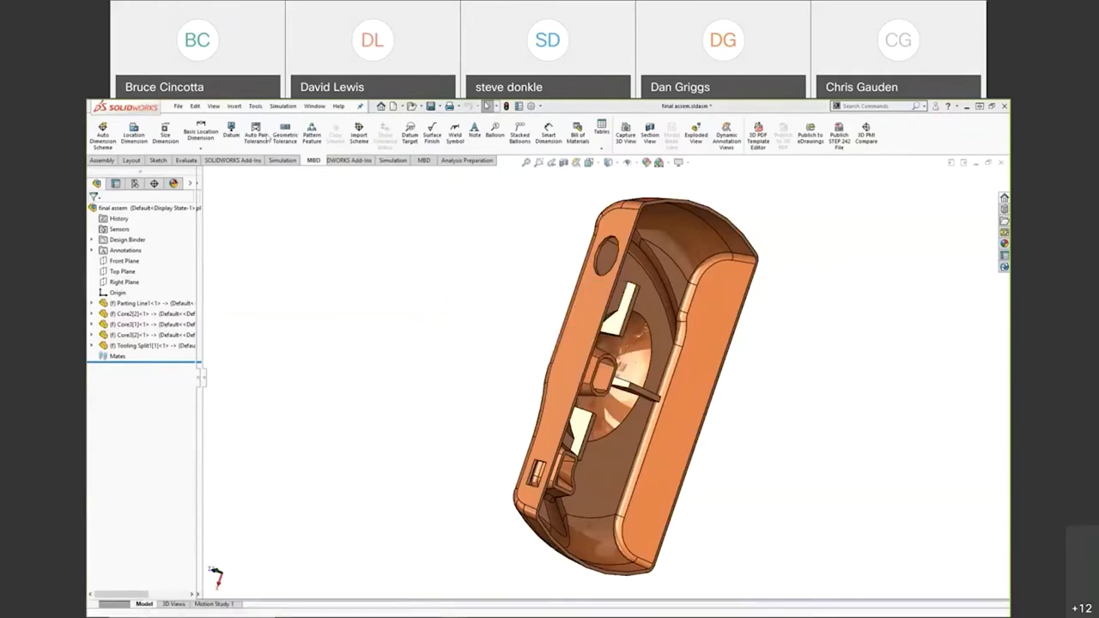
Reopen final assem.sldasm from the File menu's recent files list
left_click(178, 106)
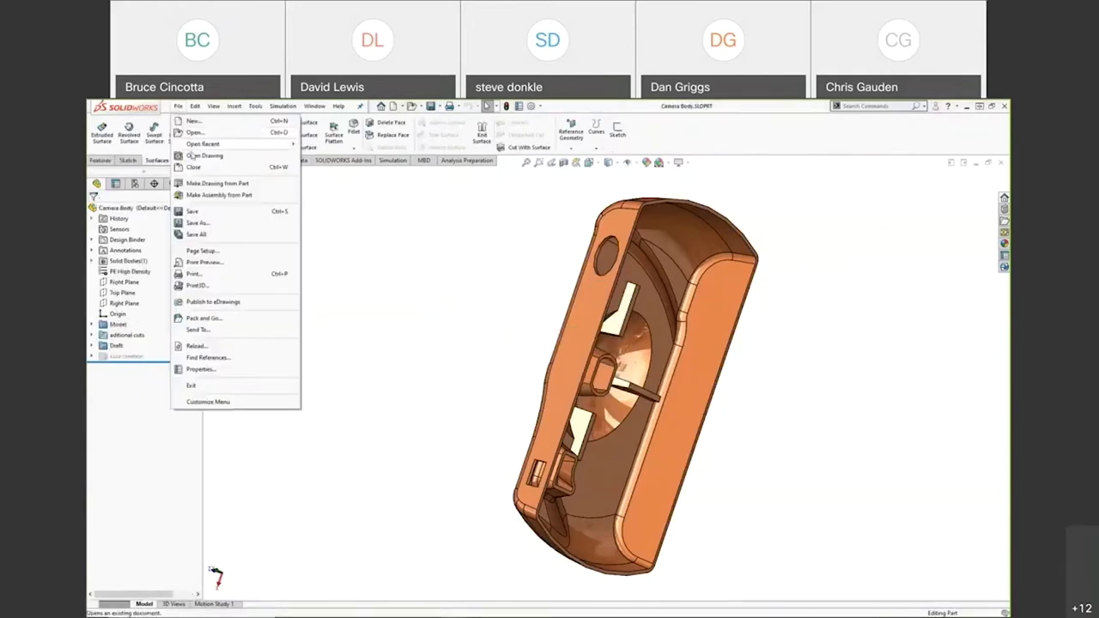
mouse_move(229, 148)
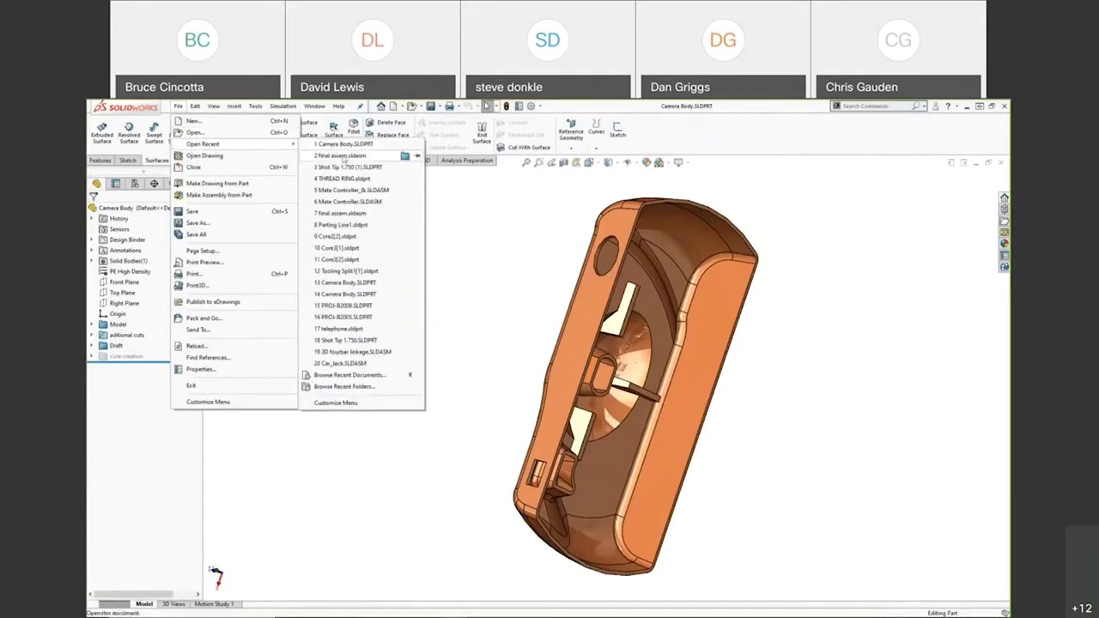
left_click(342, 156)
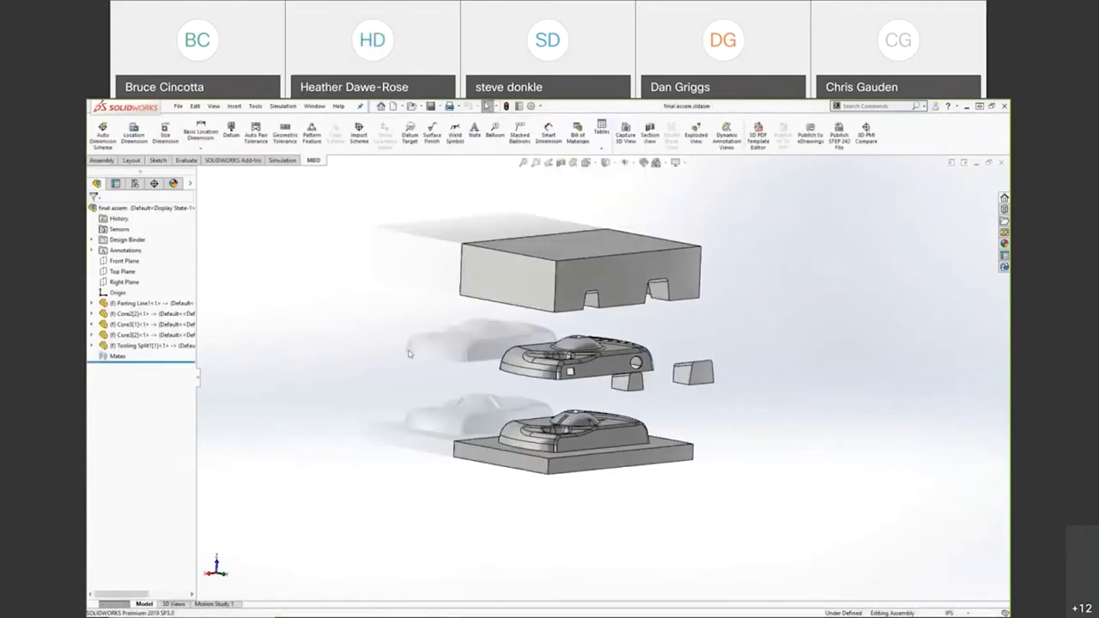
Orbit the exploded mold assembly to an isometric view and zoom to inspect it
middle_click_drag(335, 361, 481, 430)
scroll(601, 327, "down", 5)
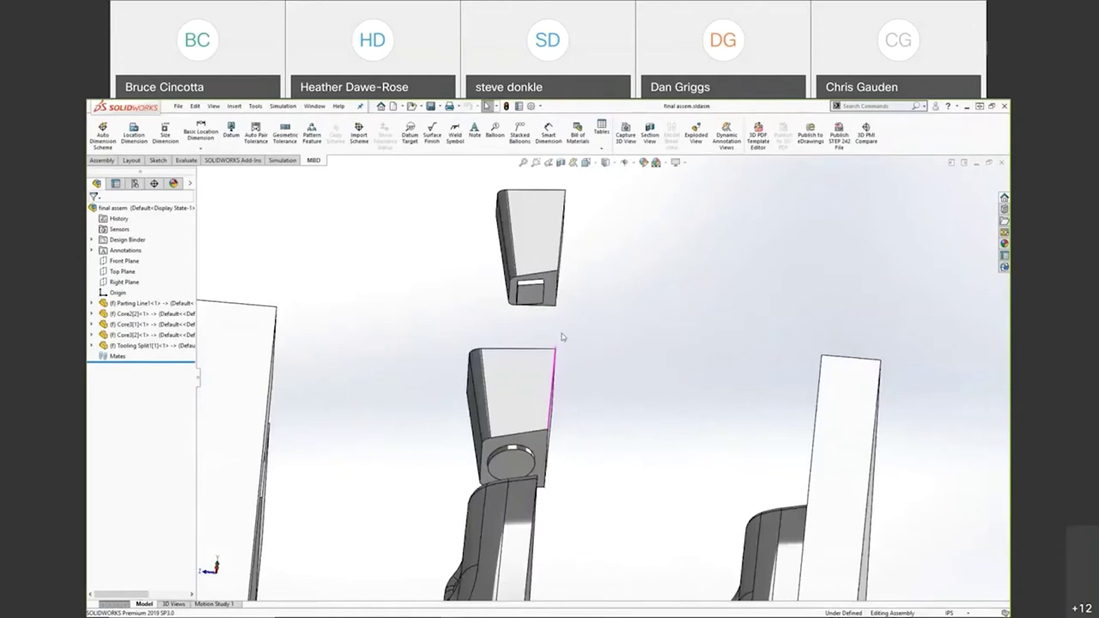
scroll(541, 451, "up", 5)
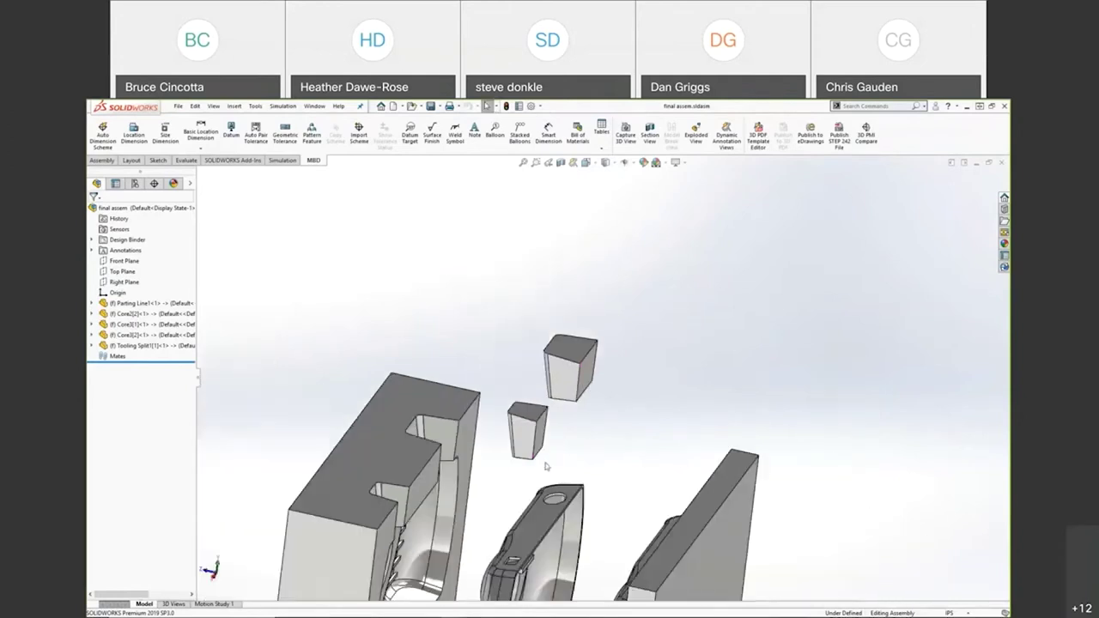
Orbit toward the small side-core blocks, select them to identify them, and switch documents with Ctrl+Tab
middle_click_drag(541, 451, 575, 491)
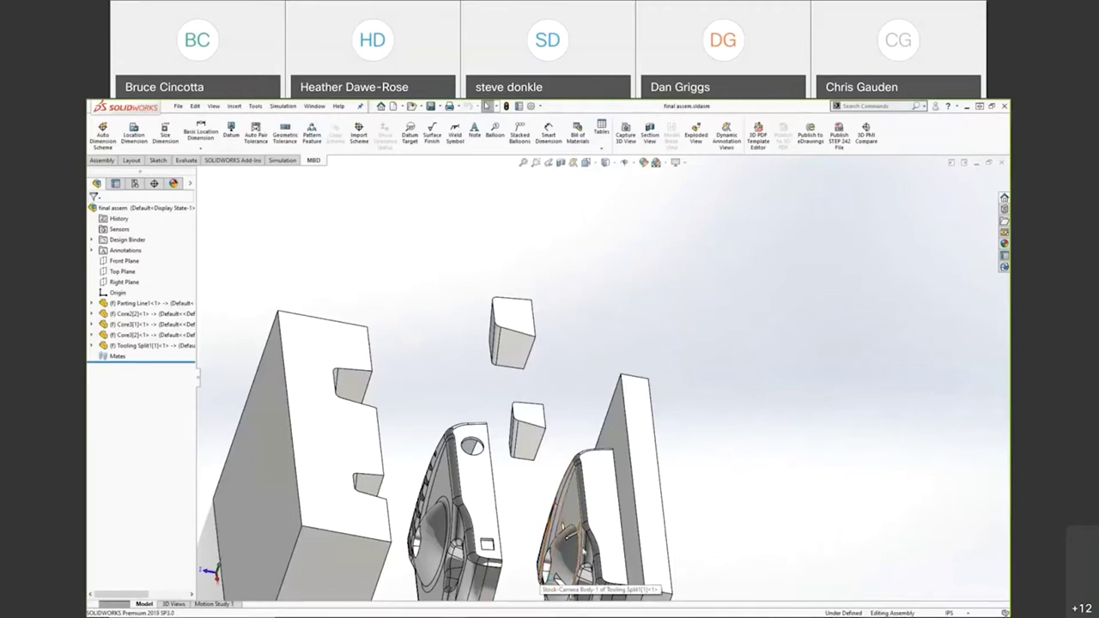
middle_click_drag(550, 581, 543, 486)
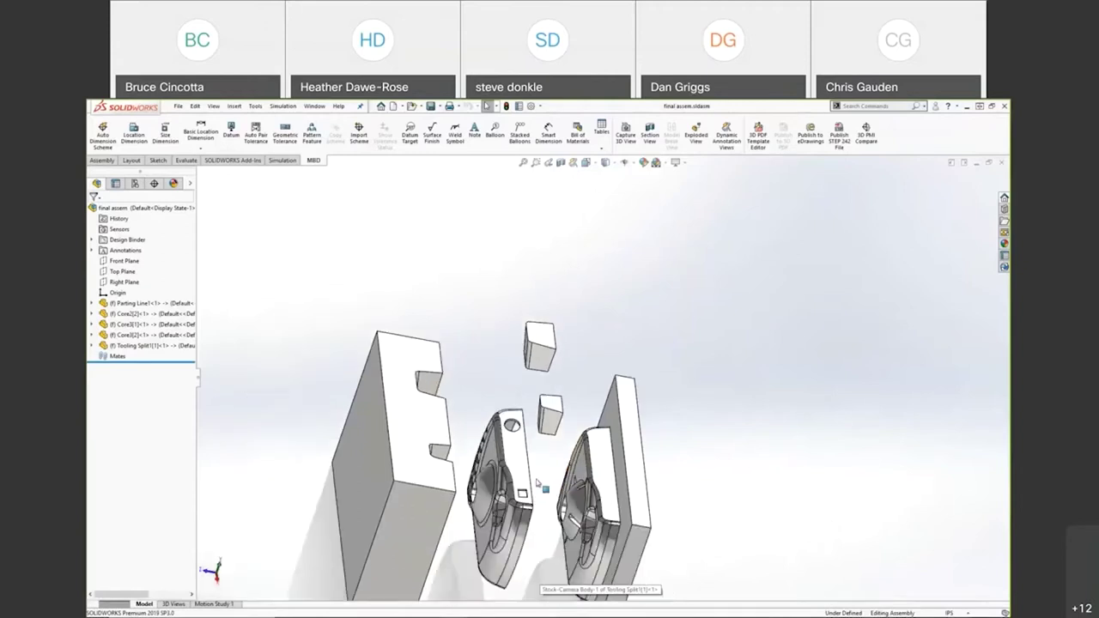
left_click(558, 421)
left_click(806, 452)
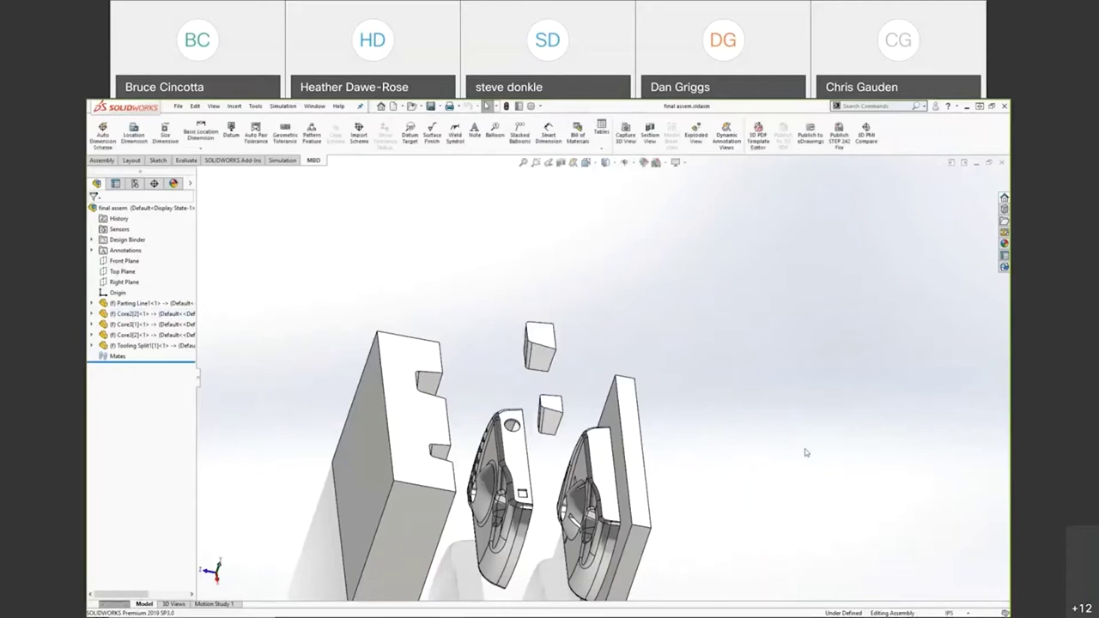
key("ctrl+Tab")
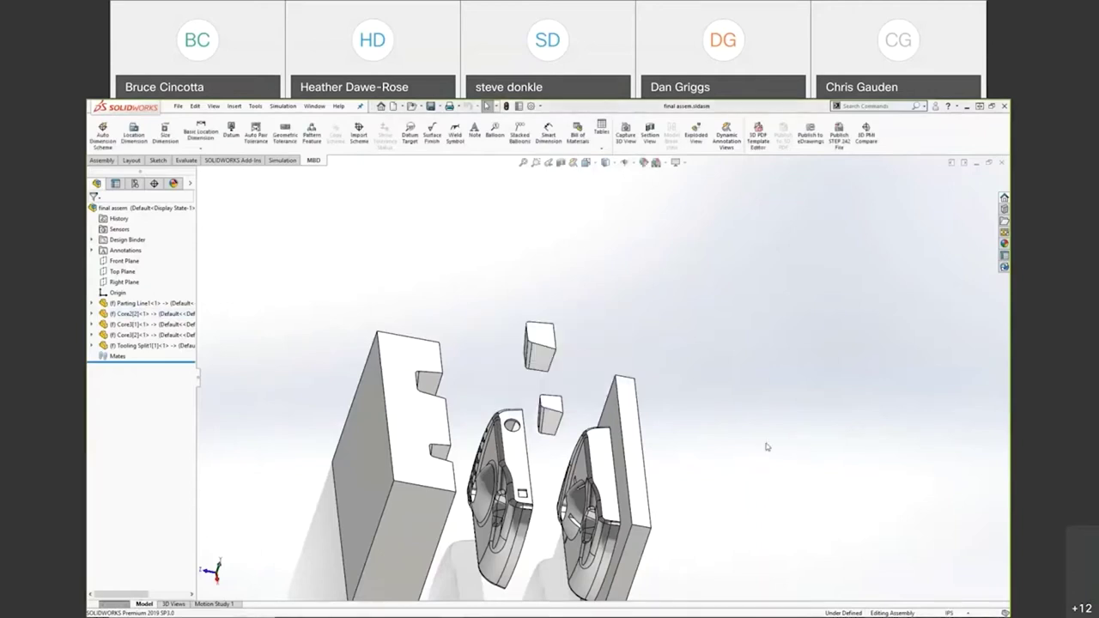
Switch to the Camera Body part, turn it slightly, and show the Mold Tools commands
key("ctrl+Tab")
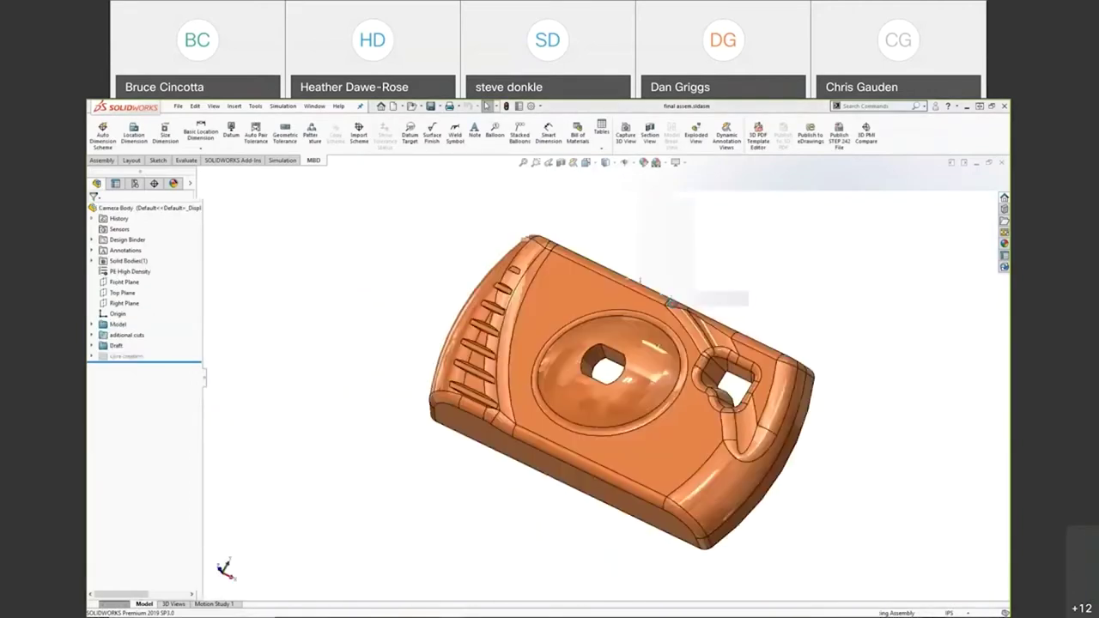
middle_click_drag(605, 408, 590, 429)
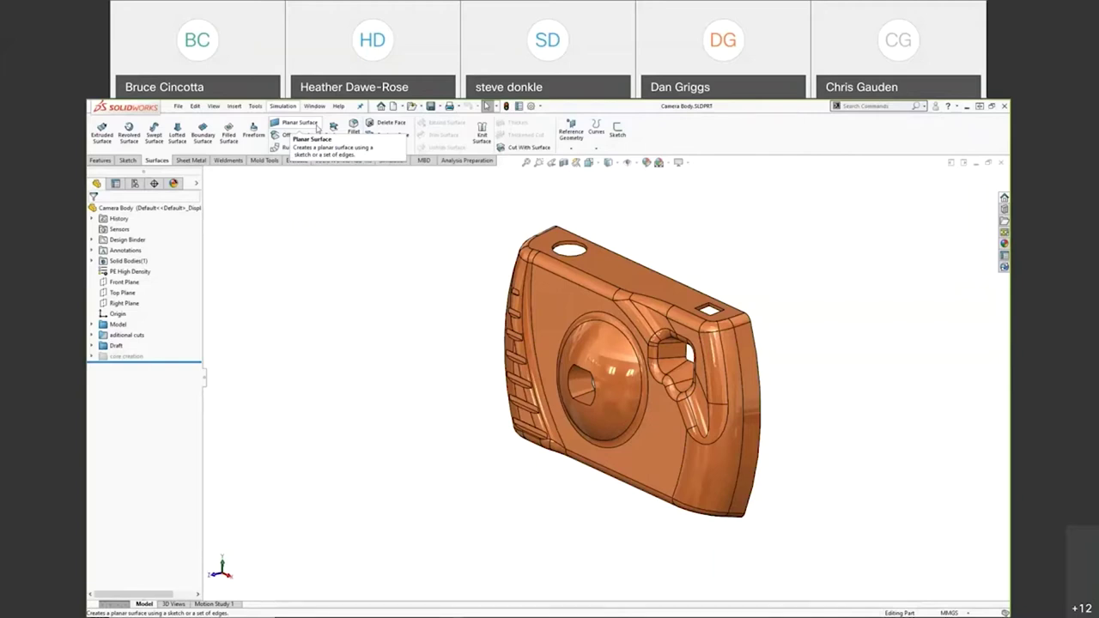
left_click(256, 162)
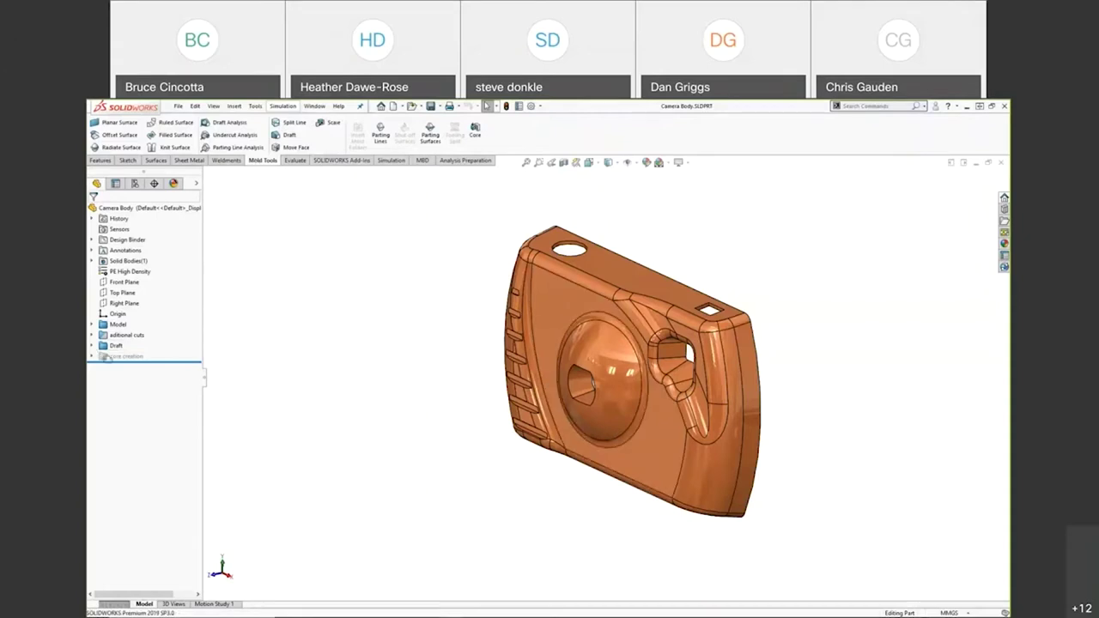
Expand the Draft folder and select Draft4 and Draft6 to inspect their faces
left_click(92, 346)
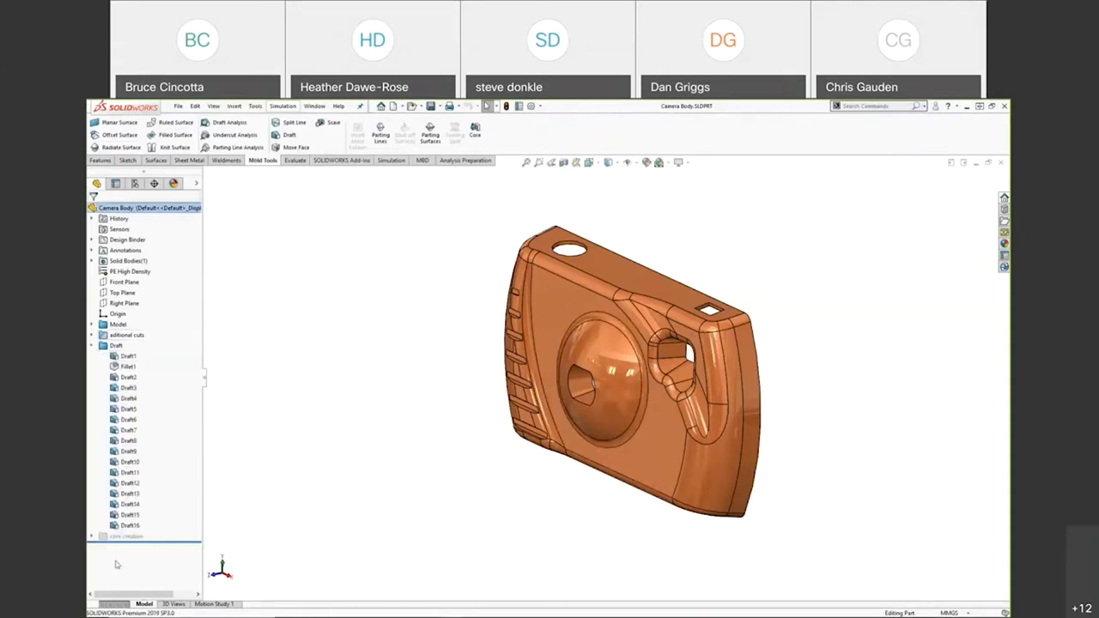
left_click(127, 400)
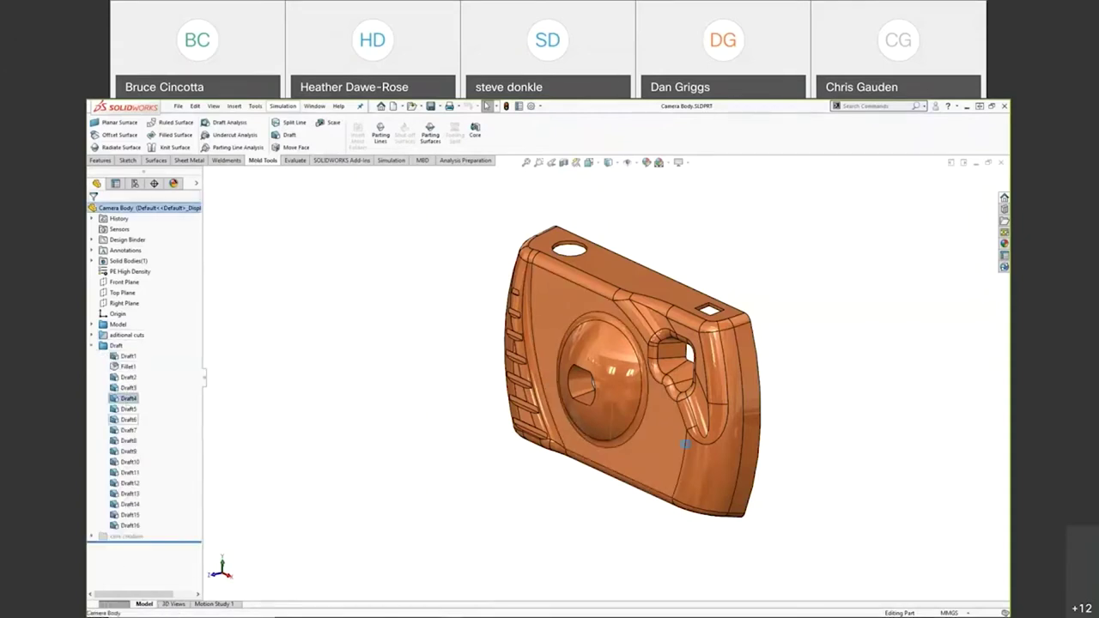
left_click(128, 420)
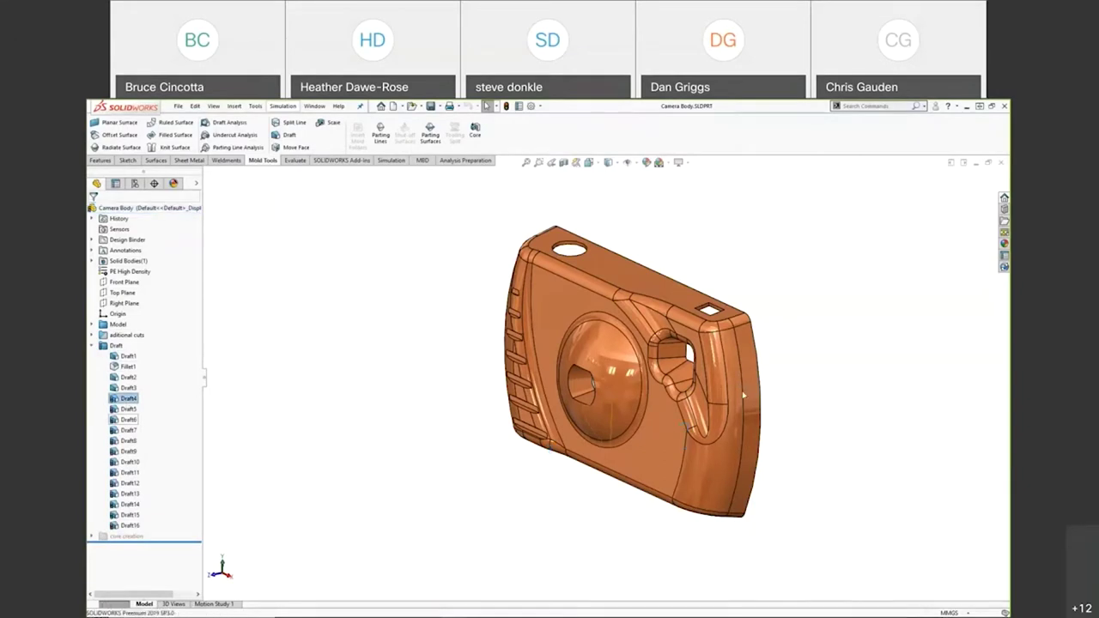
middle_click_drag(834, 359, 839, 432)
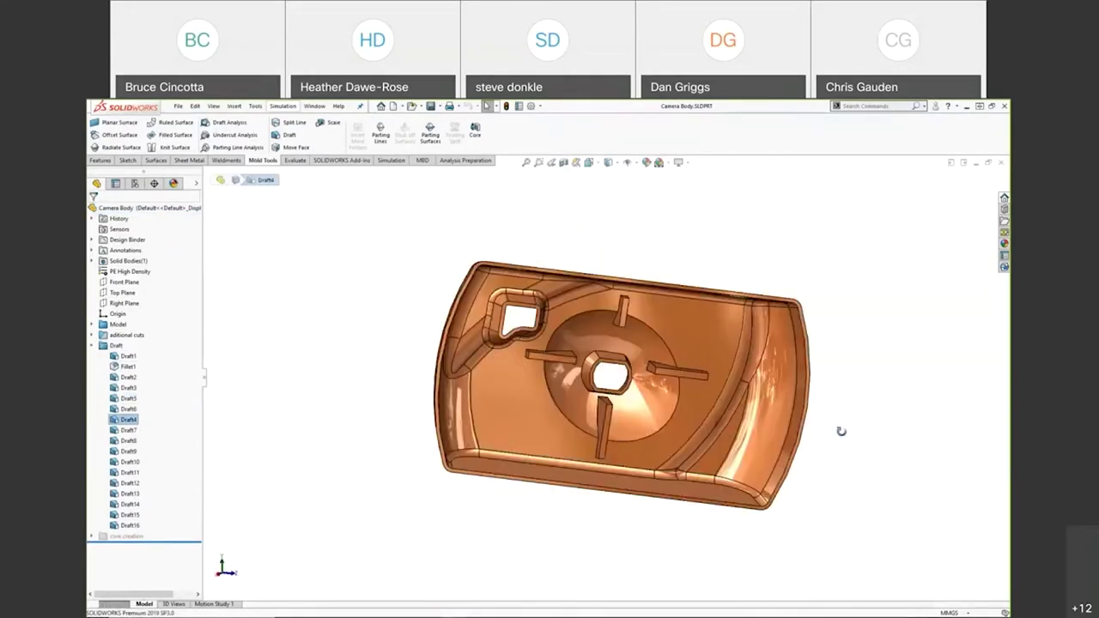
Turn off RealView Graphics for flat shading and collapse the Draft folder
left_click(688, 163)
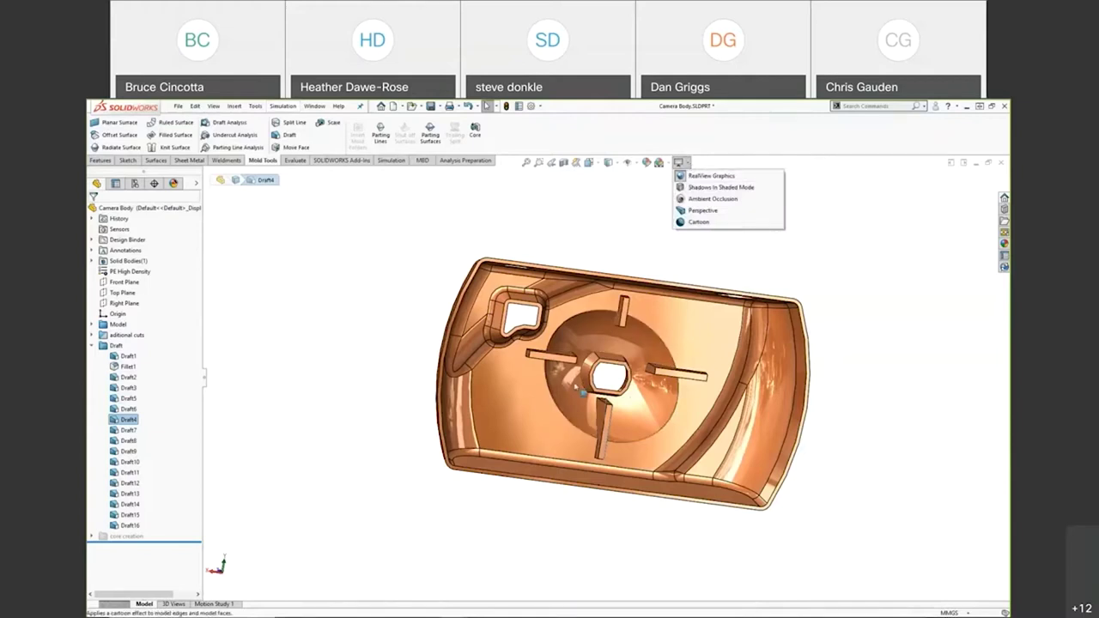
key("Escape")
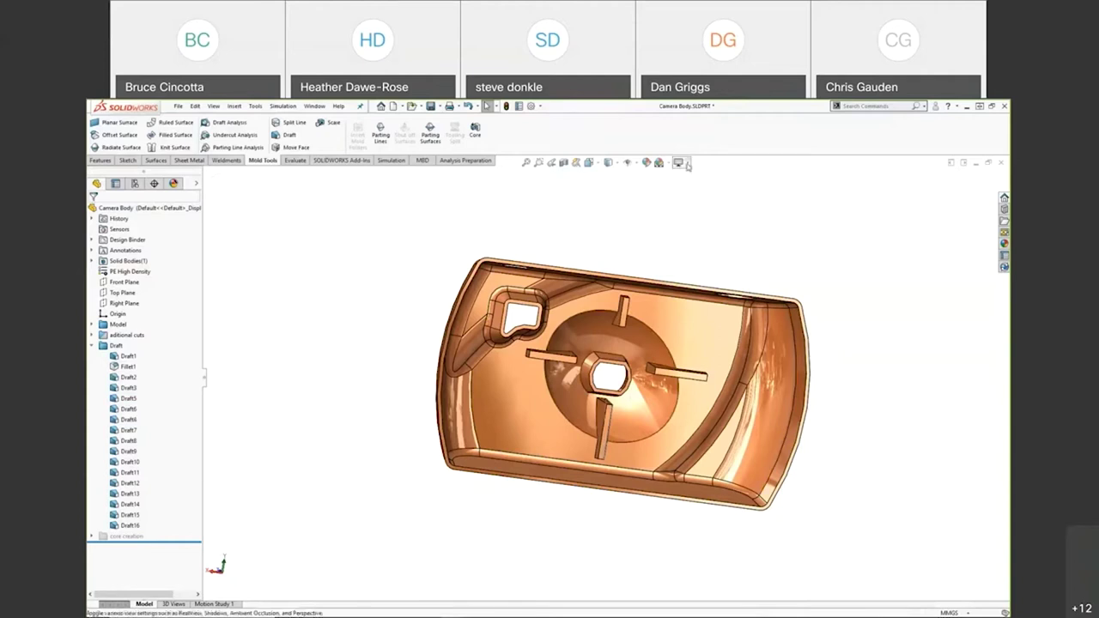
left_click(686, 165)
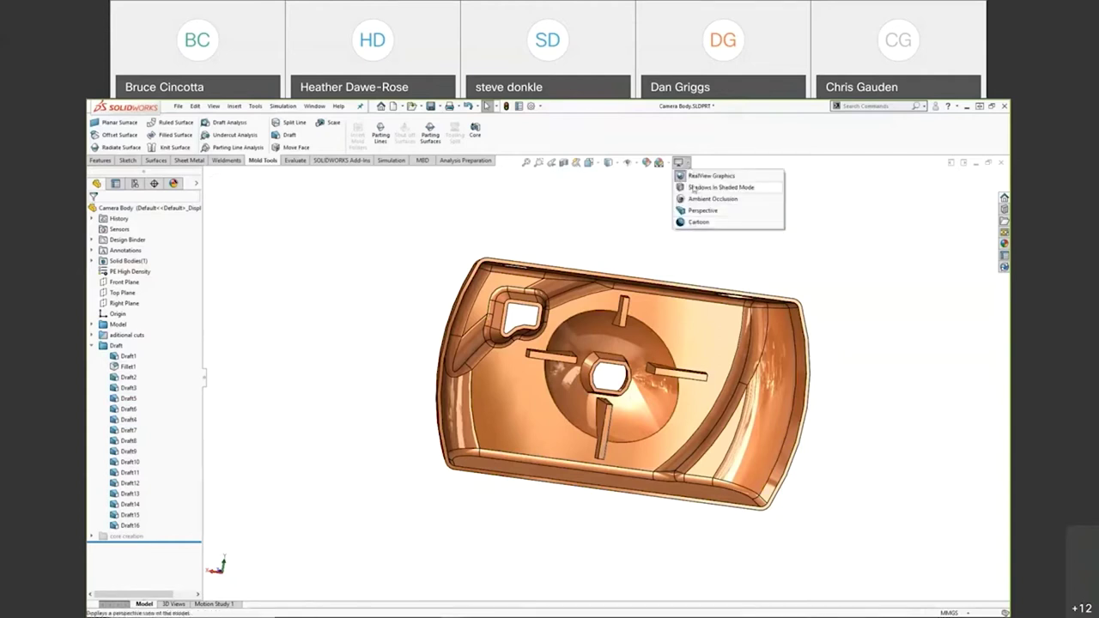
left_click(682, 176)
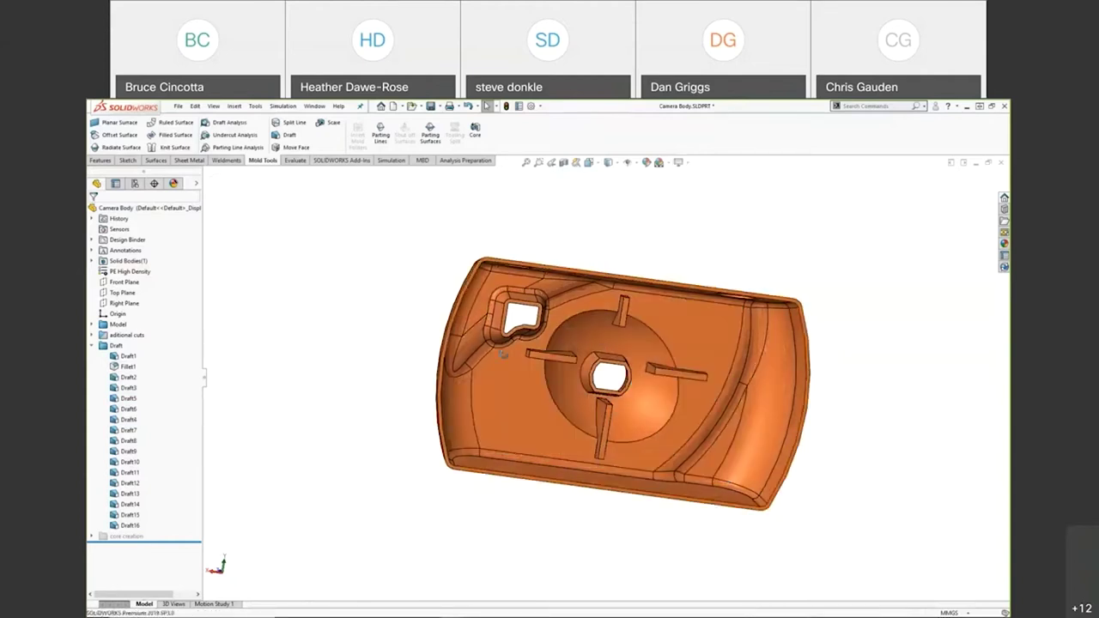
middle_click_drag(502, 354, 636, 429)
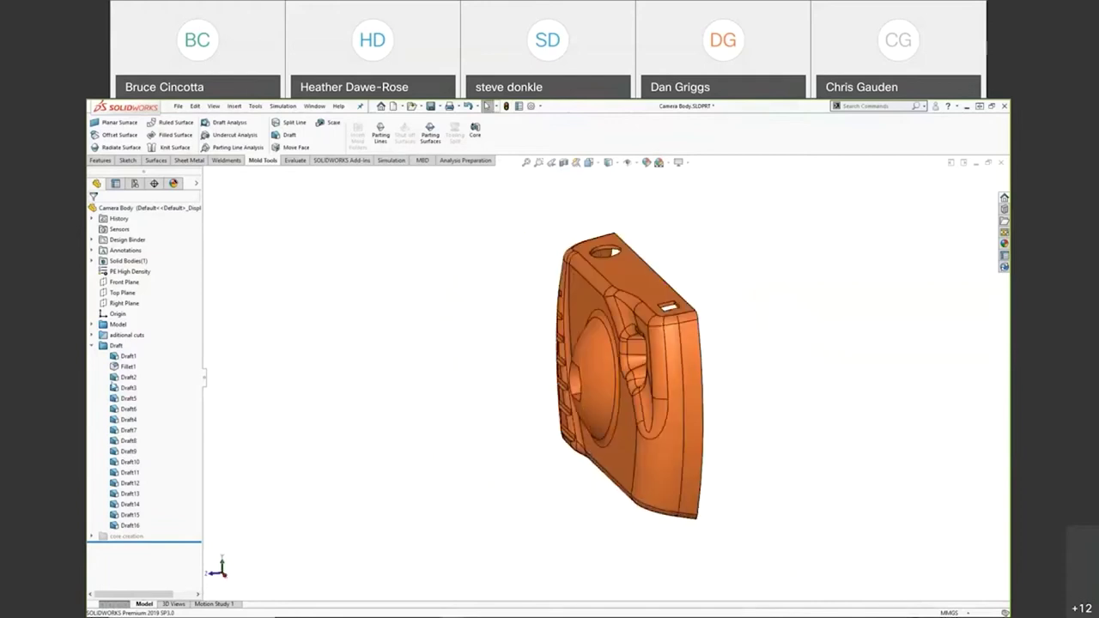
left_click(92, 345)
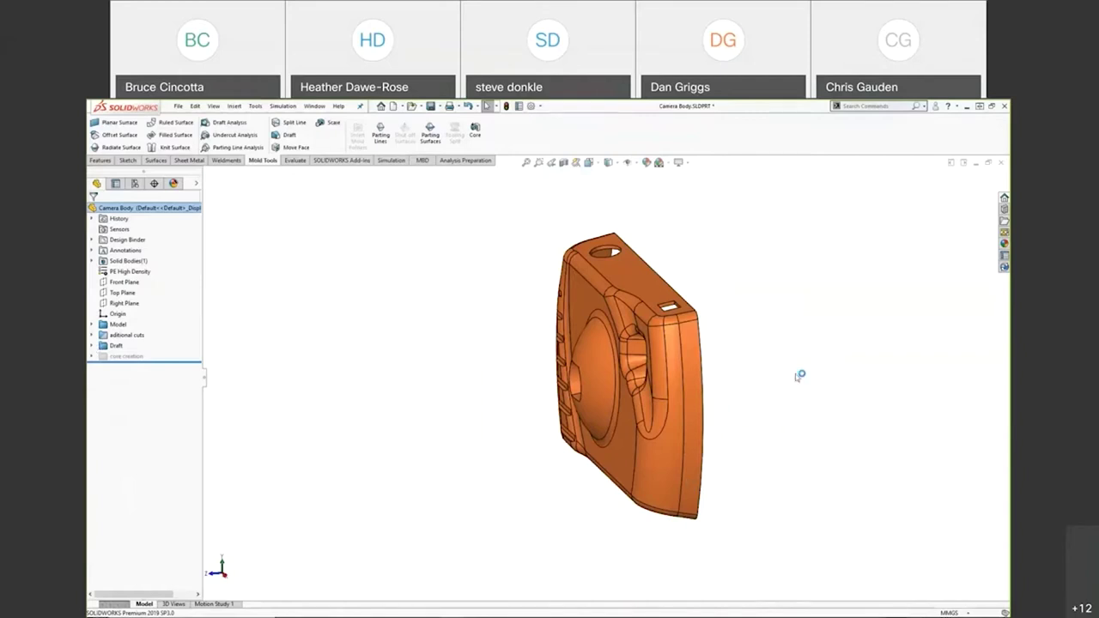
mouse_move(756, 347)
left_mouse_down()
mouse_move(793, 309)
mouse_move(791, 350)
mouse_move(752, 338)
left_mouse_up()
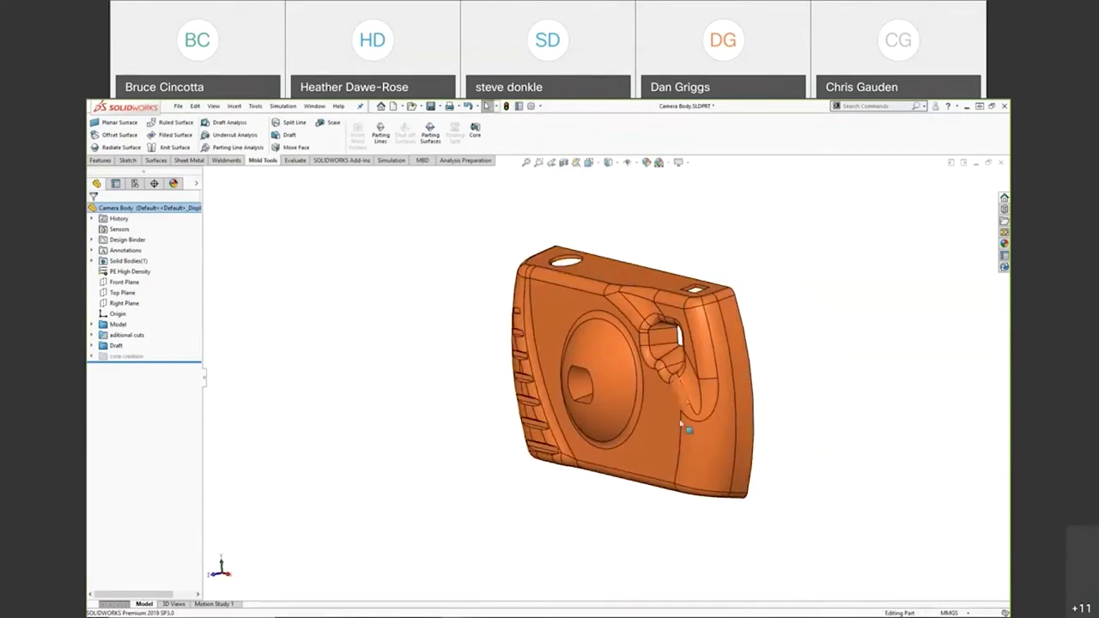
left_click(679, 163)
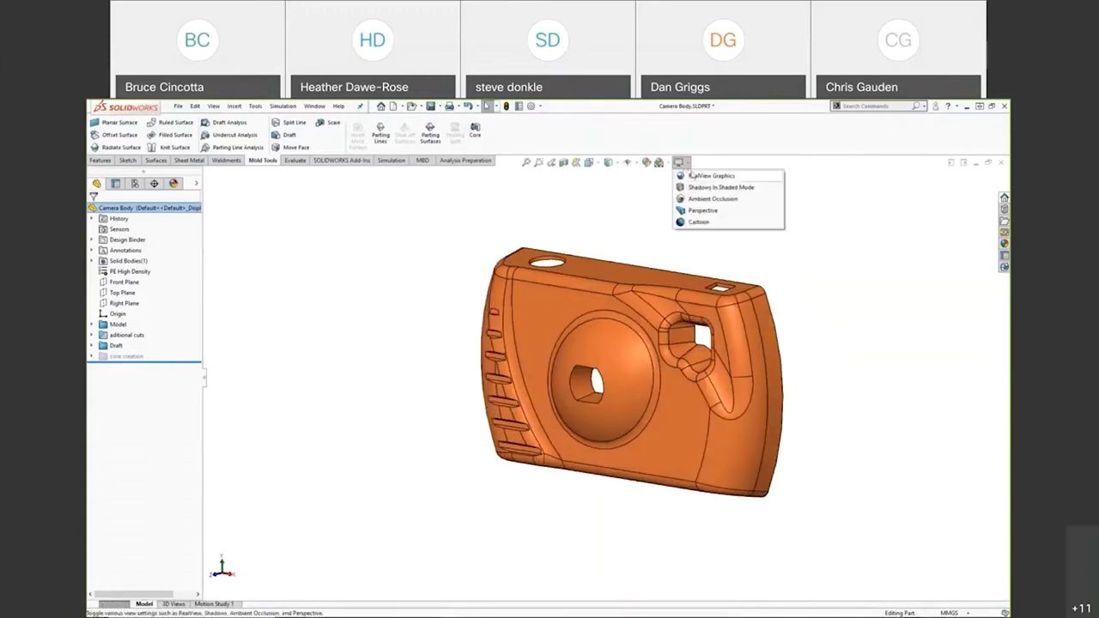
left_click(692, 175)
mouse_move(538, 536)
middle_mouse_down()
mouse_move(582, 505)
mouse_move(626, 501)
mouse_move(552, 483)
mouse_move(619, 388)
middle_mouse_up()
scroll(618, 386, "down", 4)
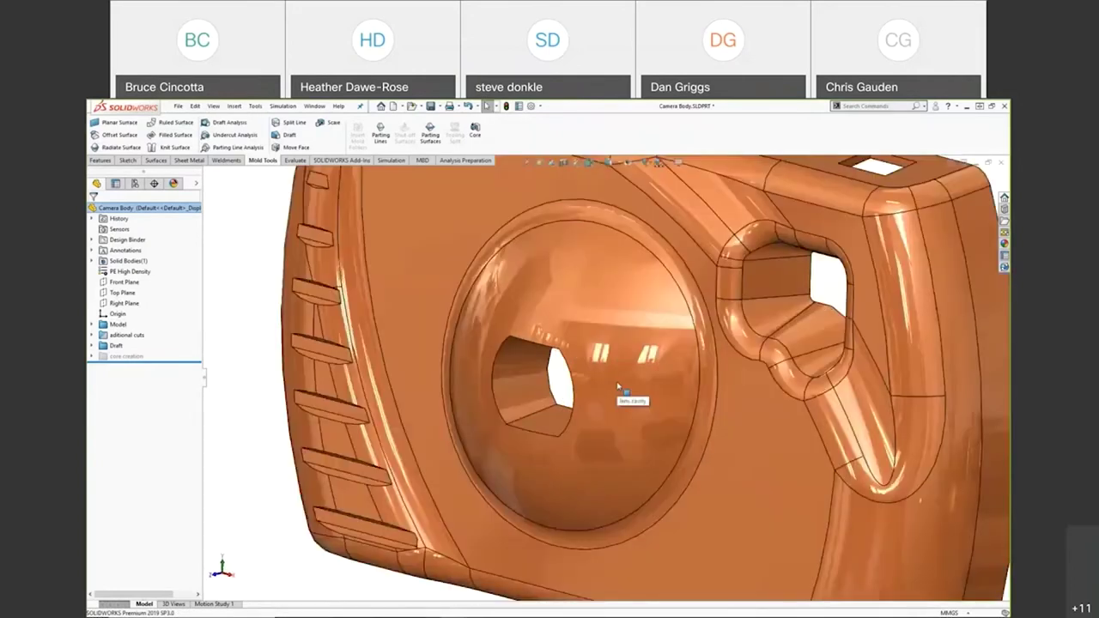
scroll(618, 386, "up", 4)
left_click(678, 162)
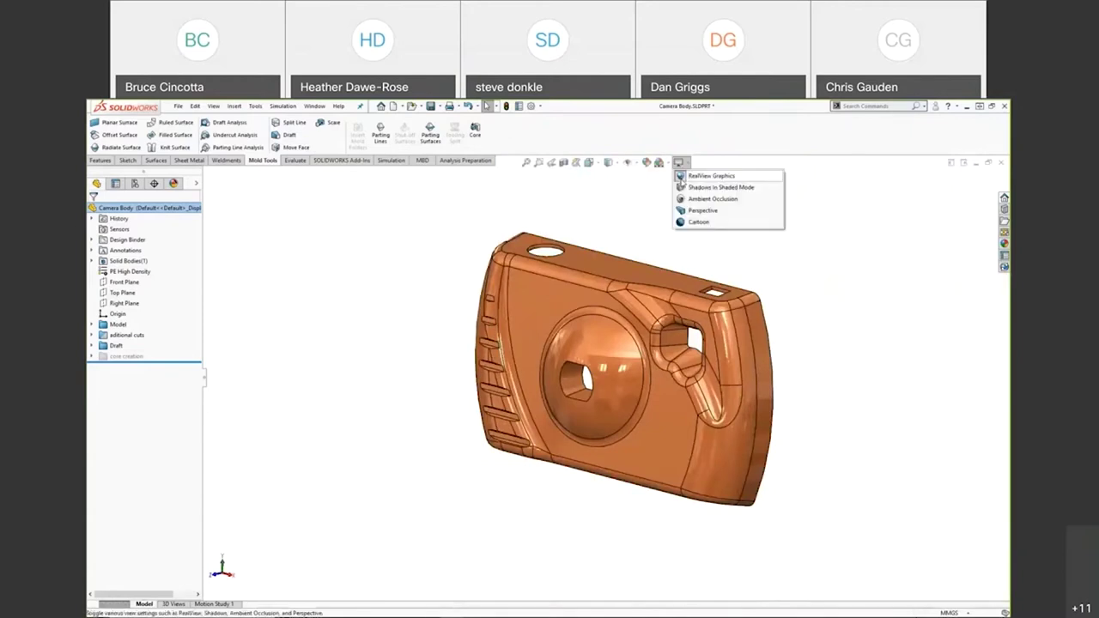
left_click(682, 176)
middle_click_drag(775, 376, 635, 214)
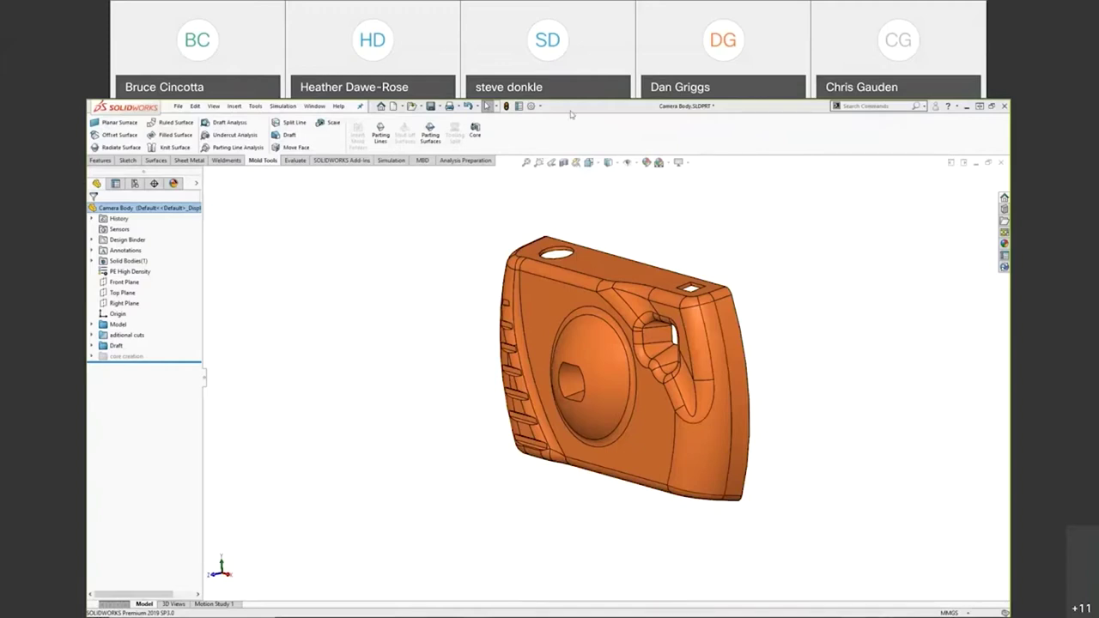
Scale the camera body uniformly about its centroid by a factor of 1.05
left_click(322, 124)
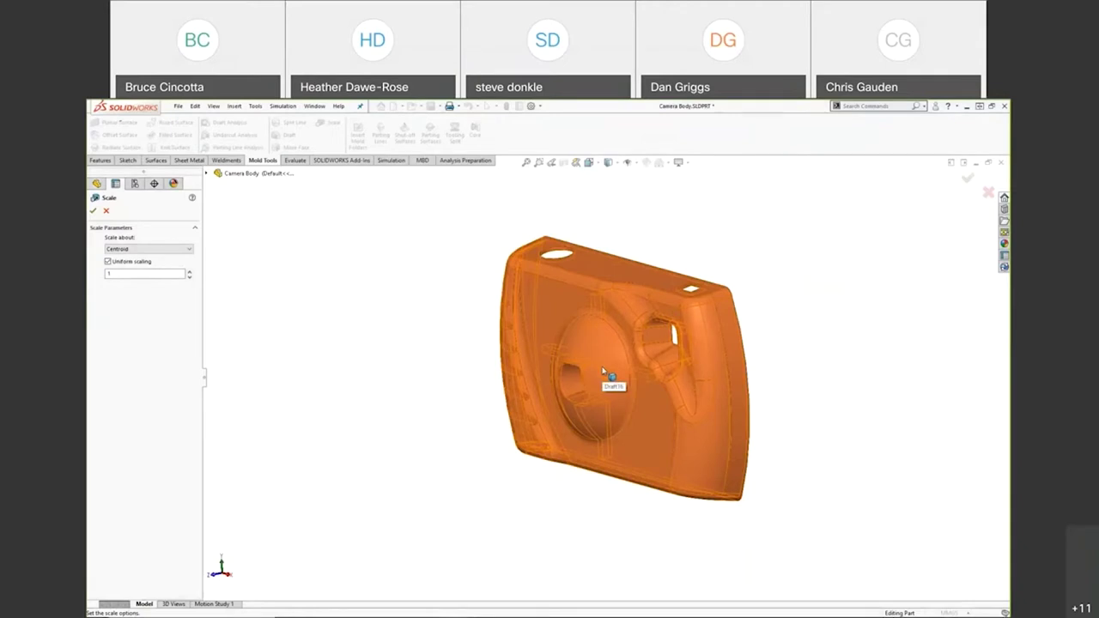
left_click(160, 275)
type("05")
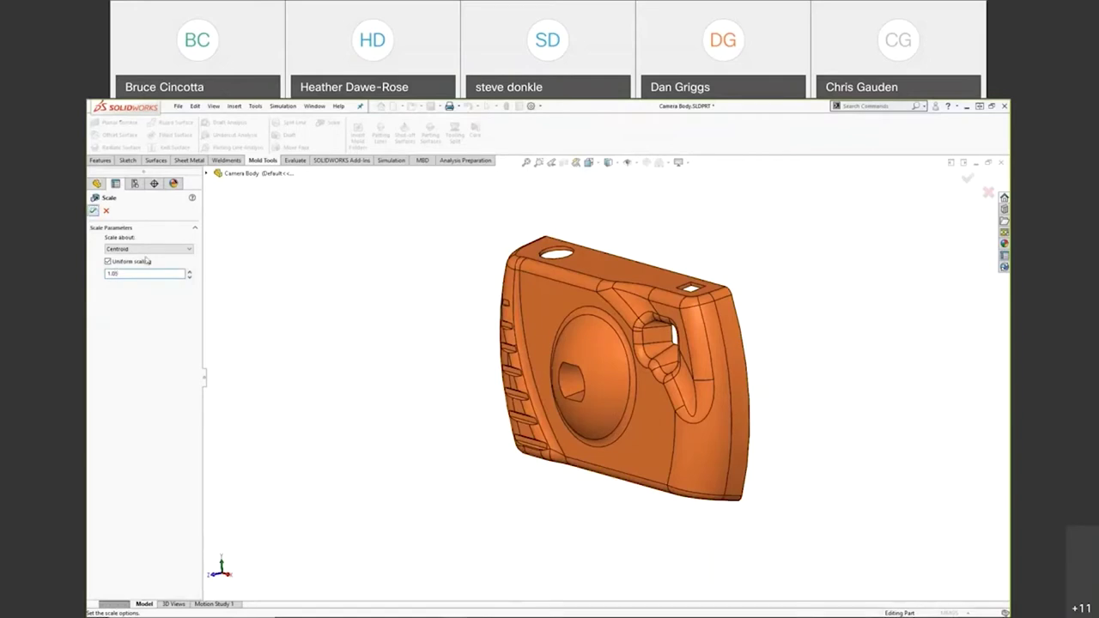
key("Return")
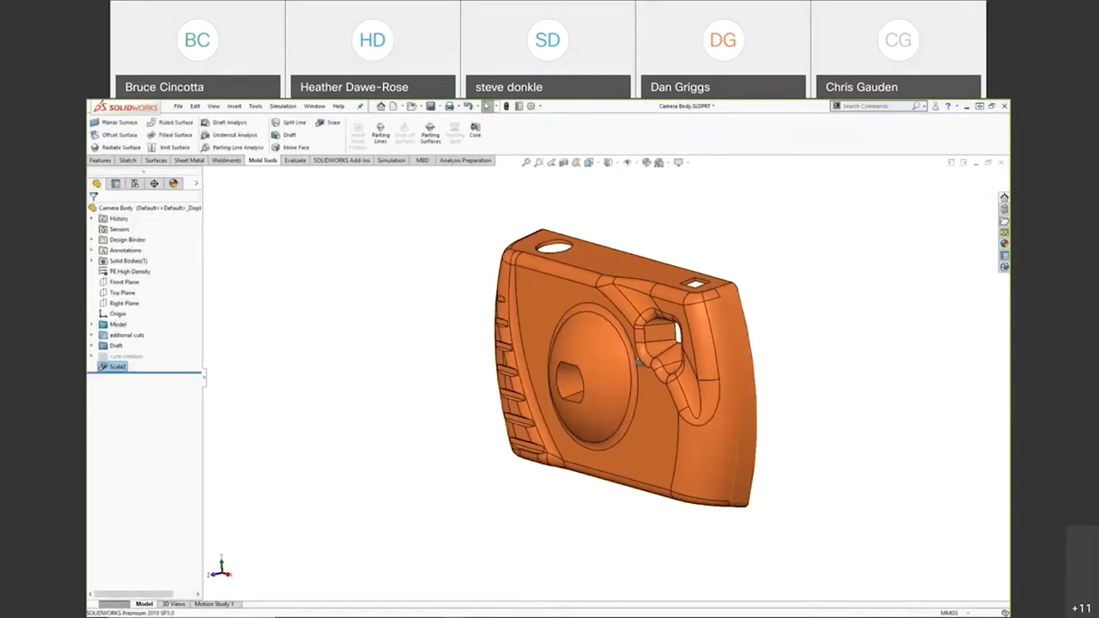
middle_click_drag(738, 358, 724, 337)
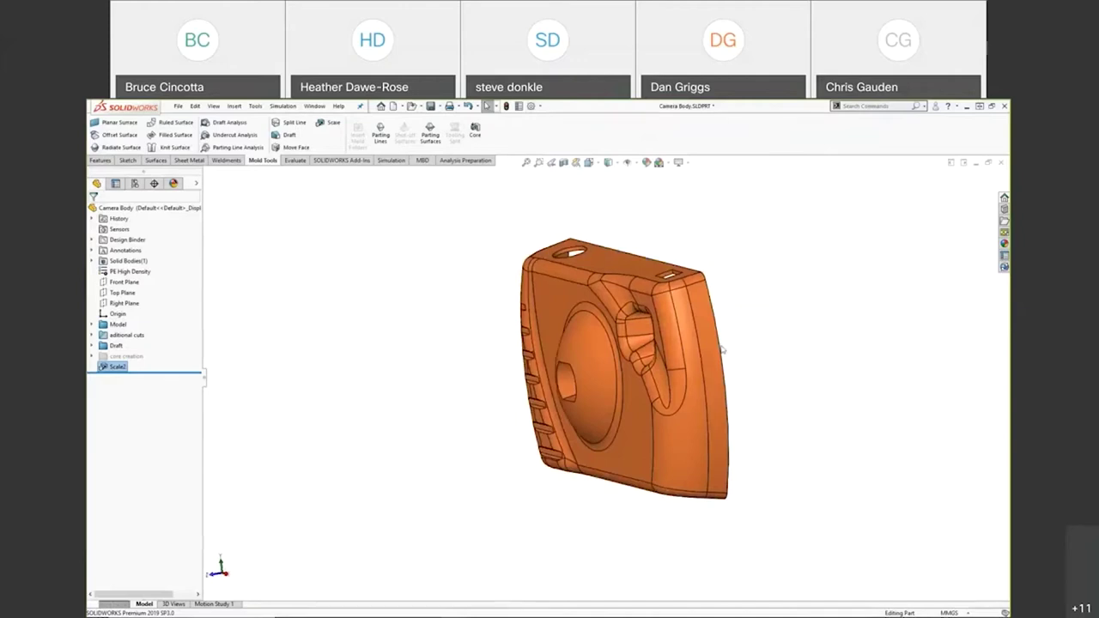
middle_click_drag(698, 406, 664, 402)
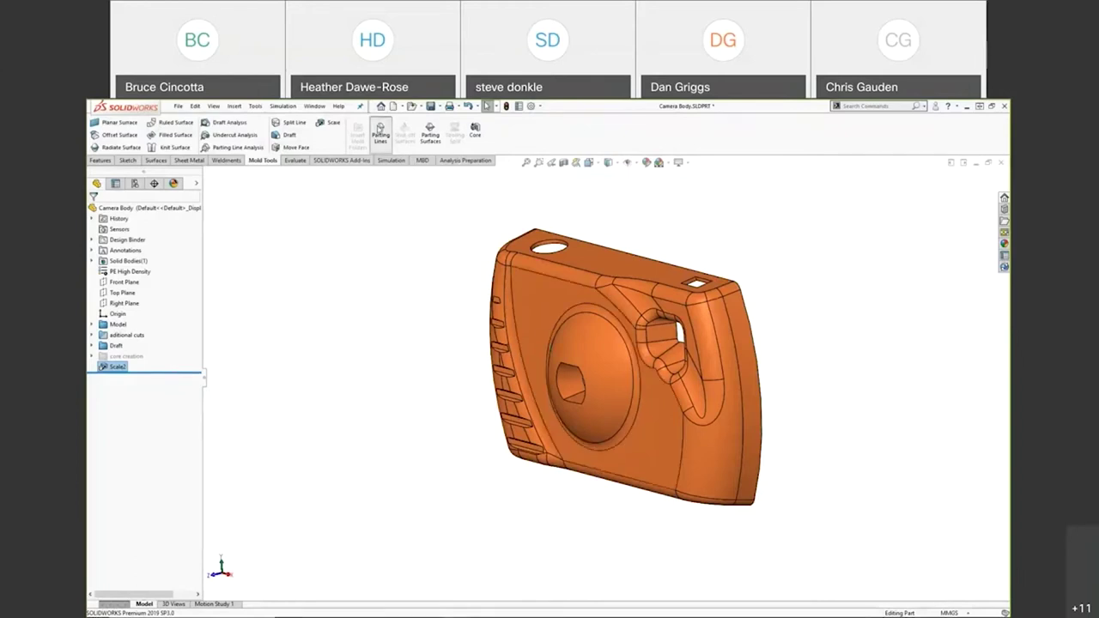
Create a parting line pulled along Front Plane at 3.00deg draft, enabled for core/cavity split
left_click(381, 130)
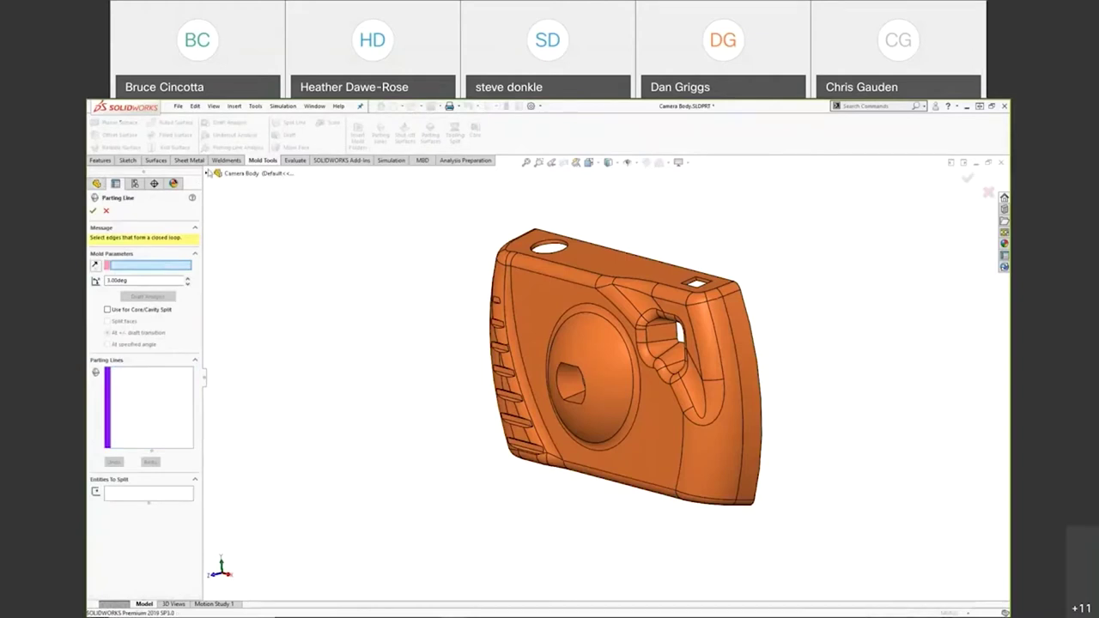
left_click(207, 174)
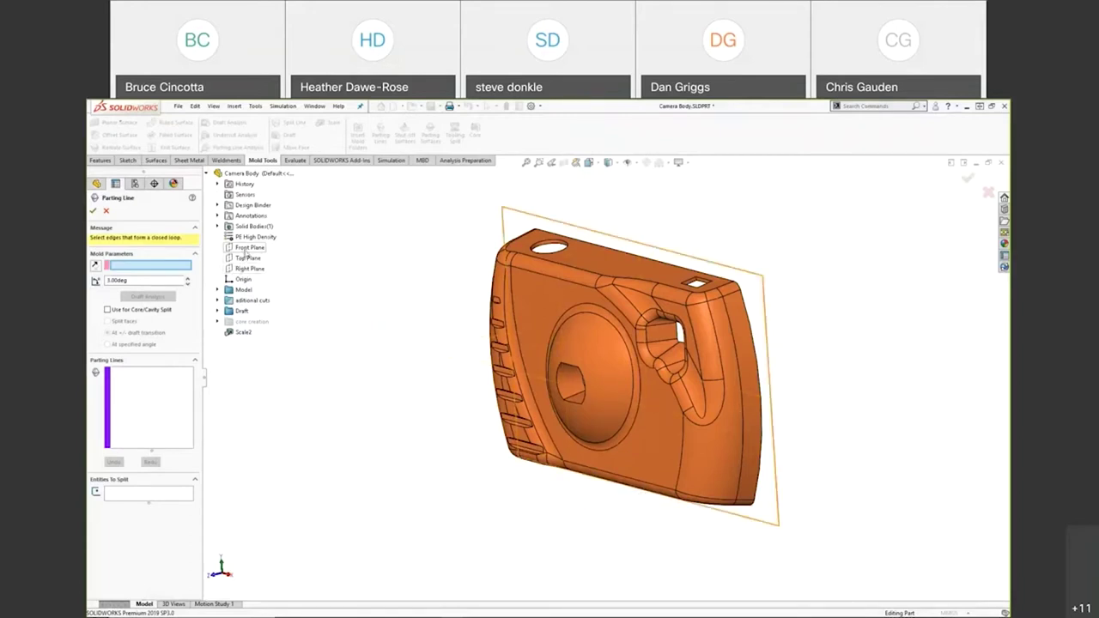
left_click(248, 248)
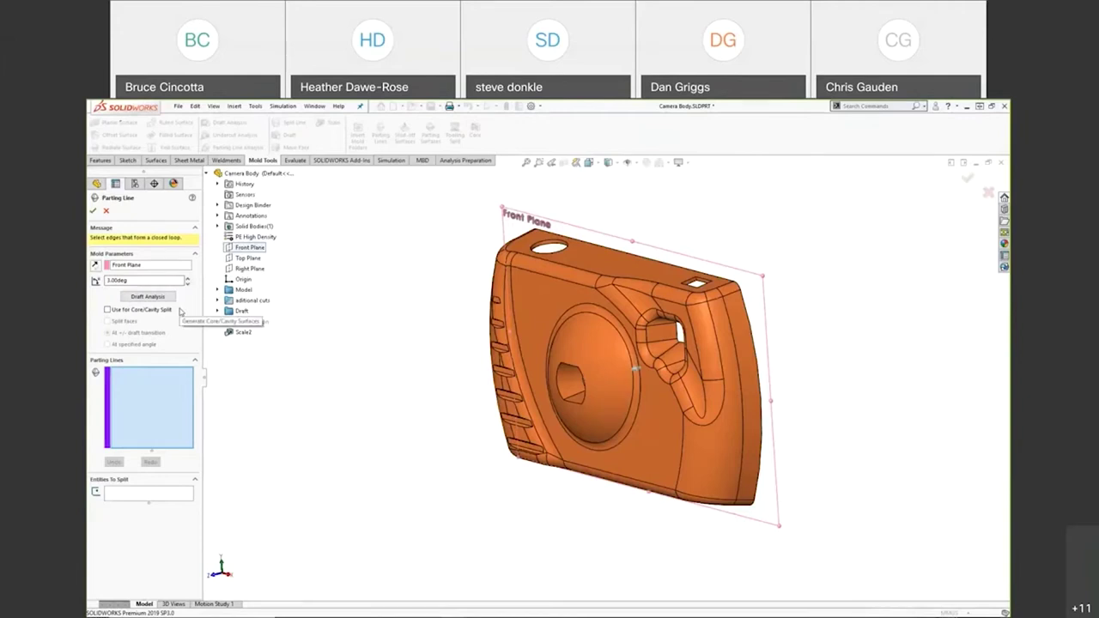
left_click(107, 310)
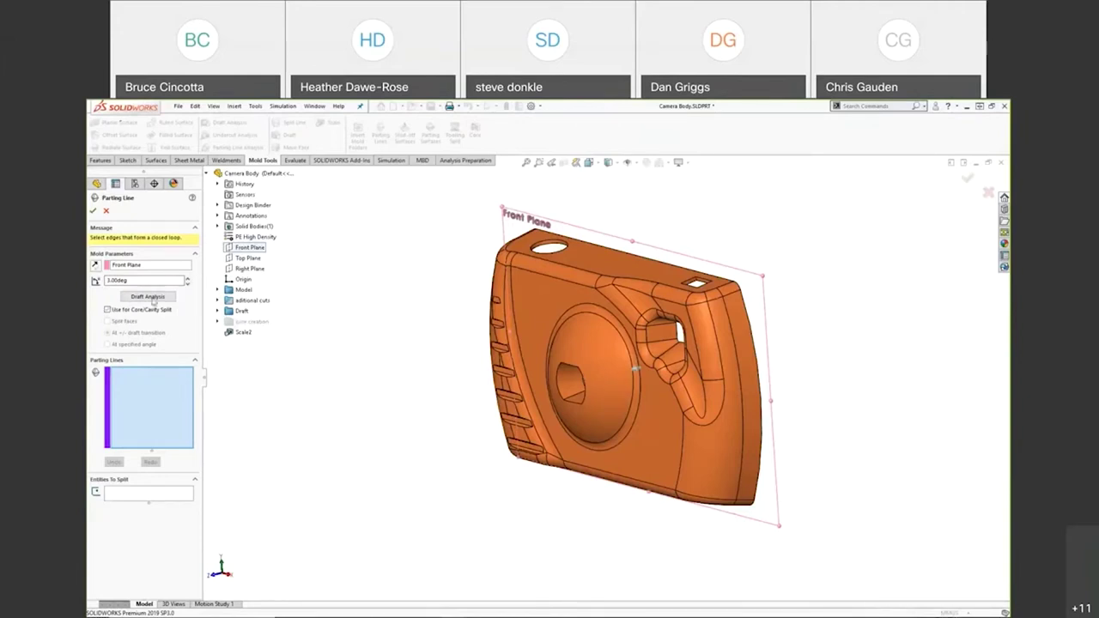
left_click(148, 296)
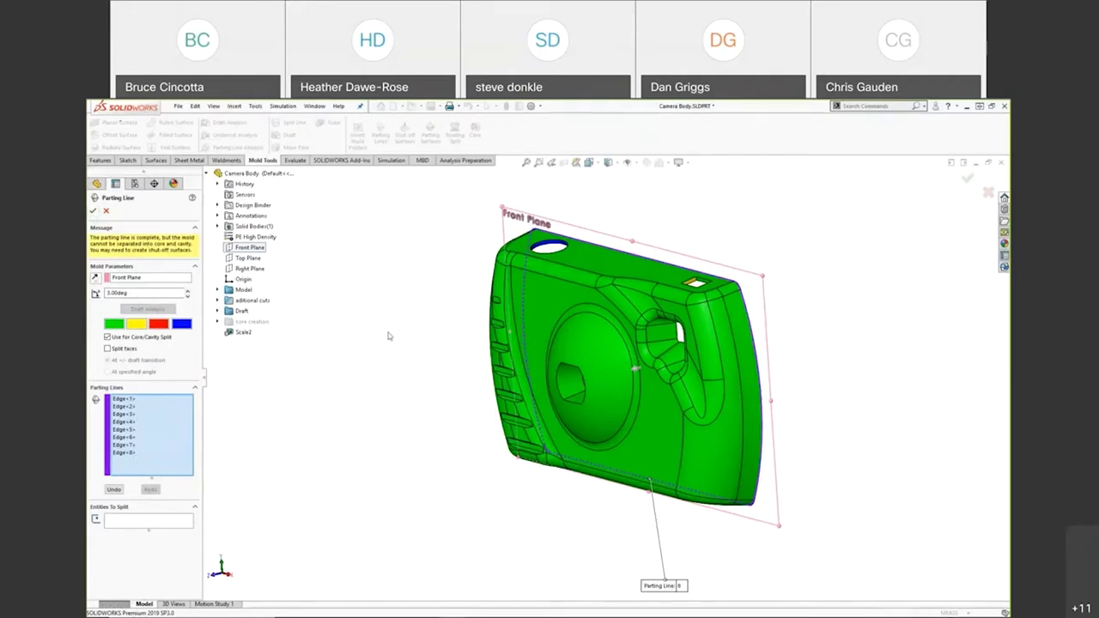
left_click(93, 211)
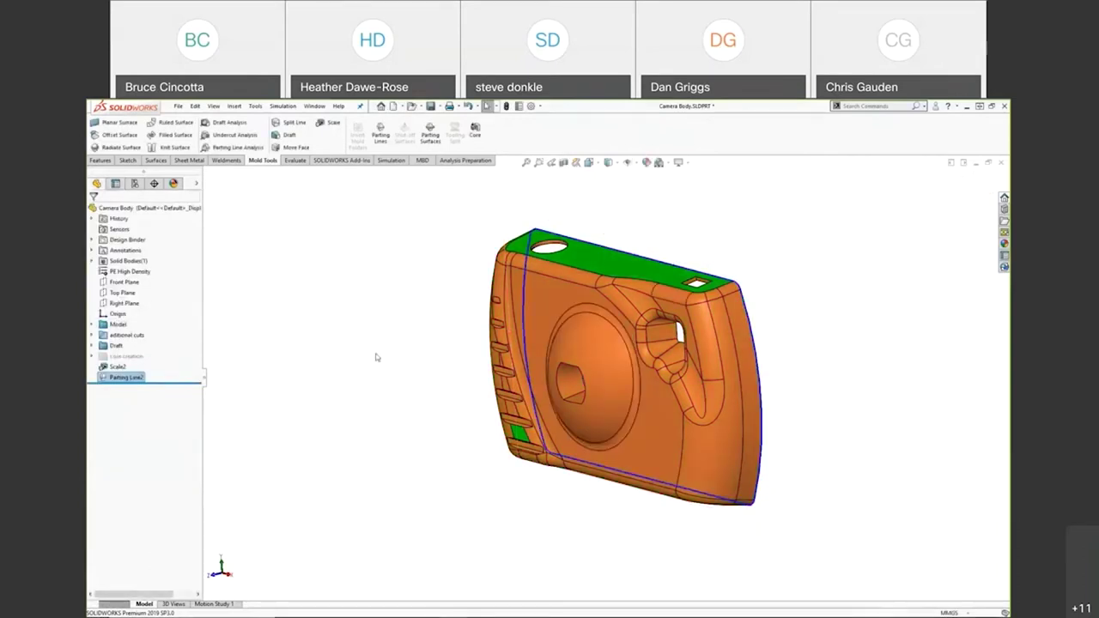
Remove the extra green face appearances in the DisplayManager and return to the feature tree
middle_click_drag(375, 358, 412, 327)
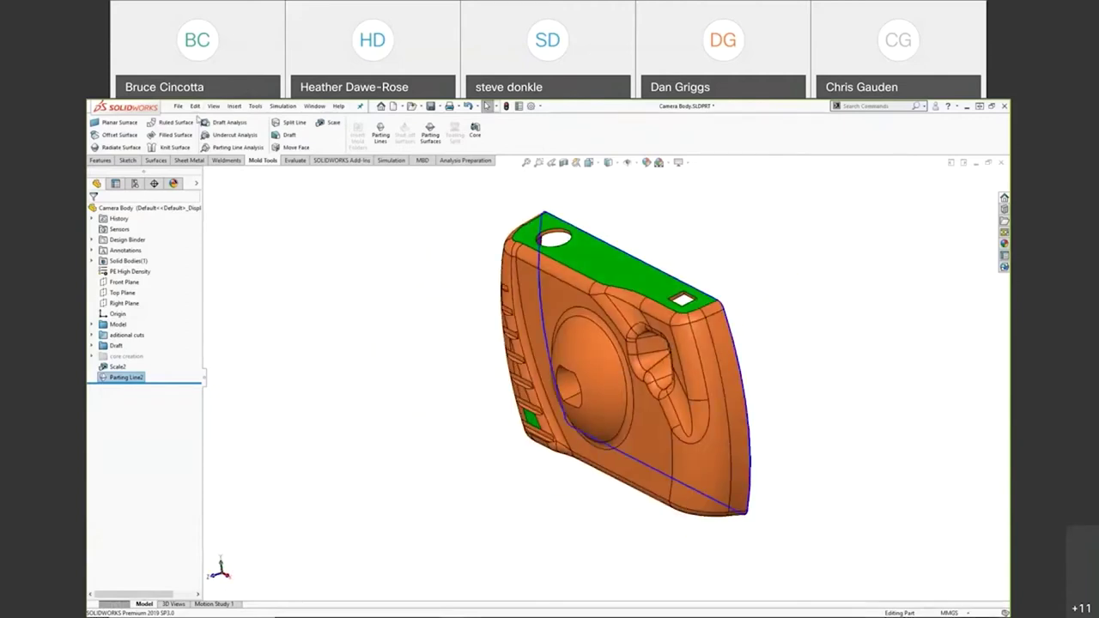
left_click(217, 126)
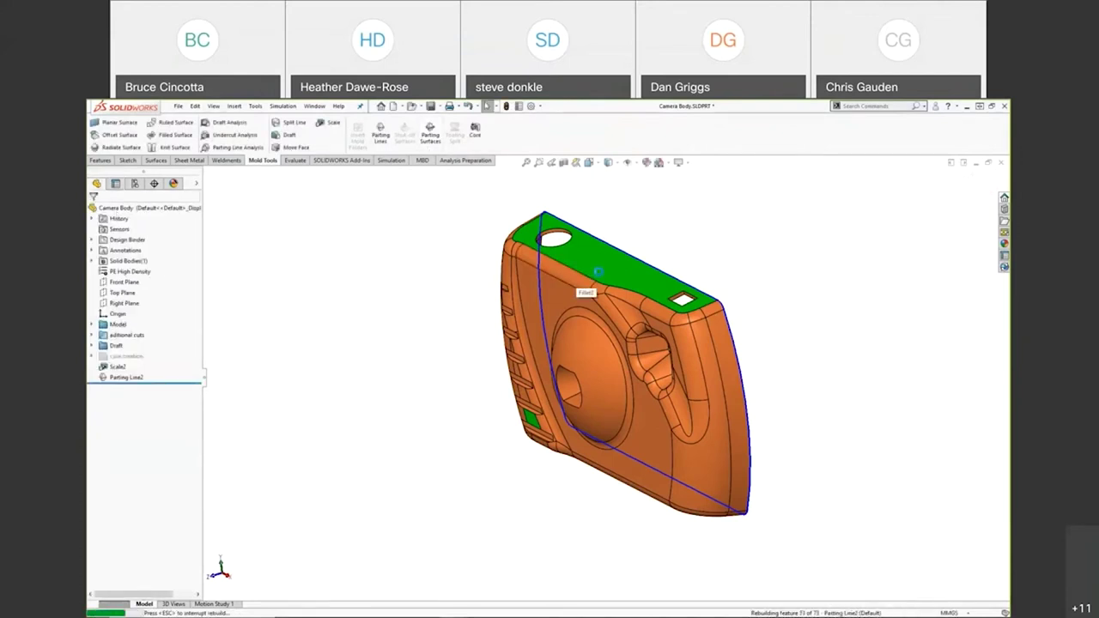
left_click(173, 183)
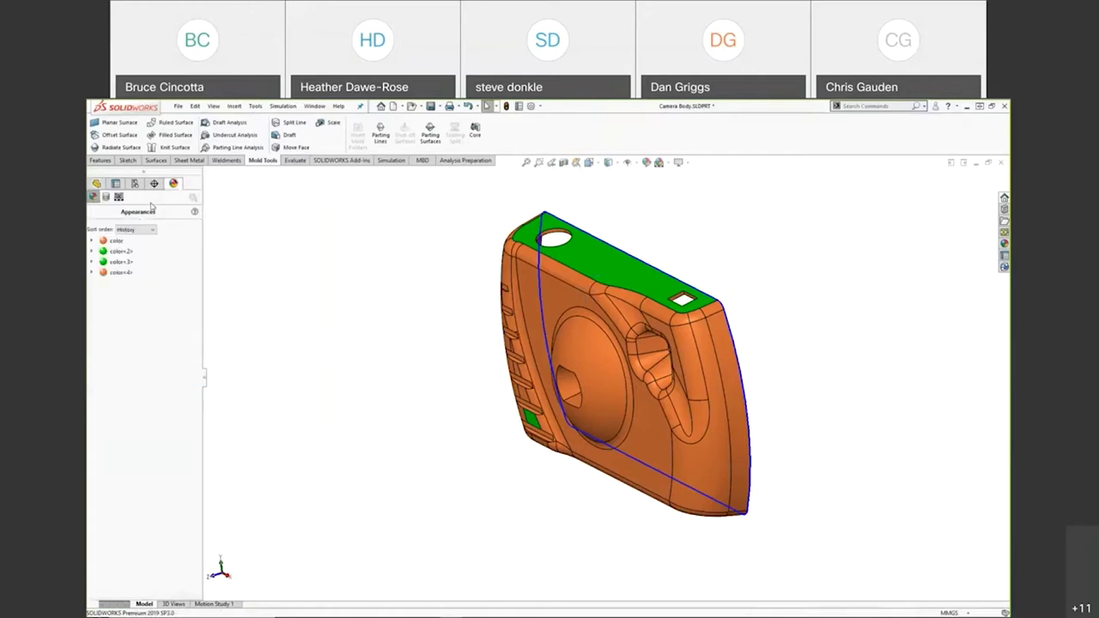
right_click(113, 250)
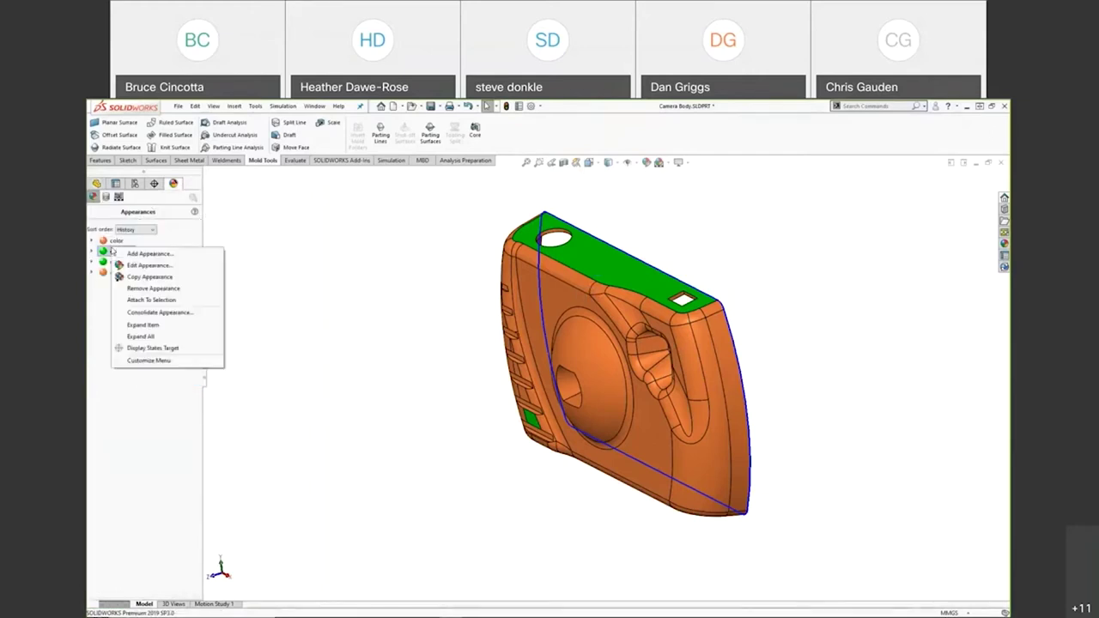
left_click(122, 251)
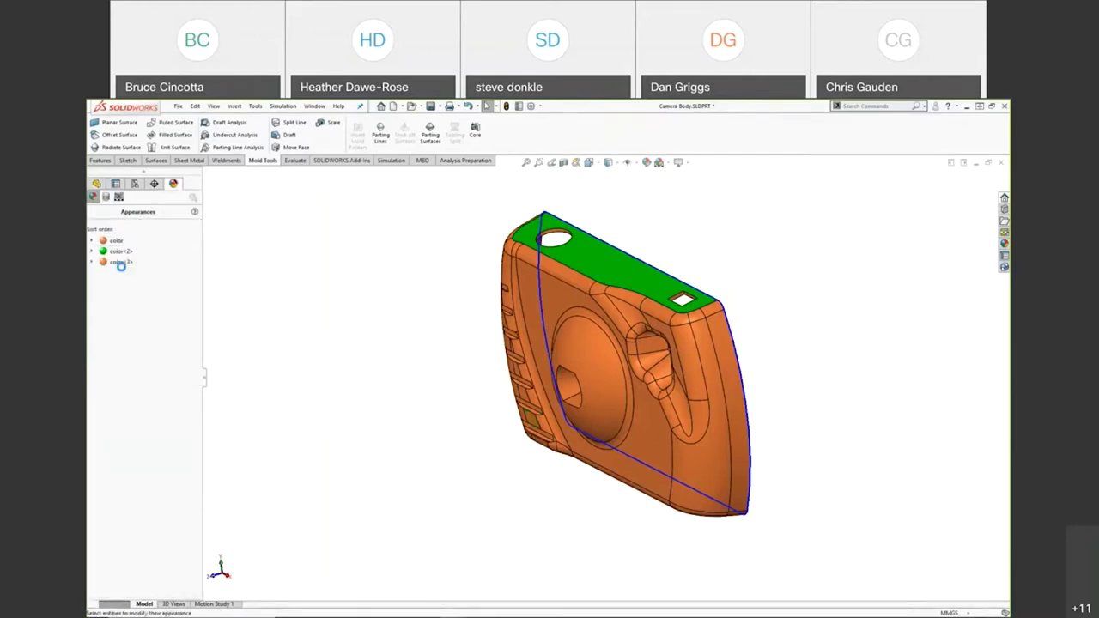
right_click(122, 251)
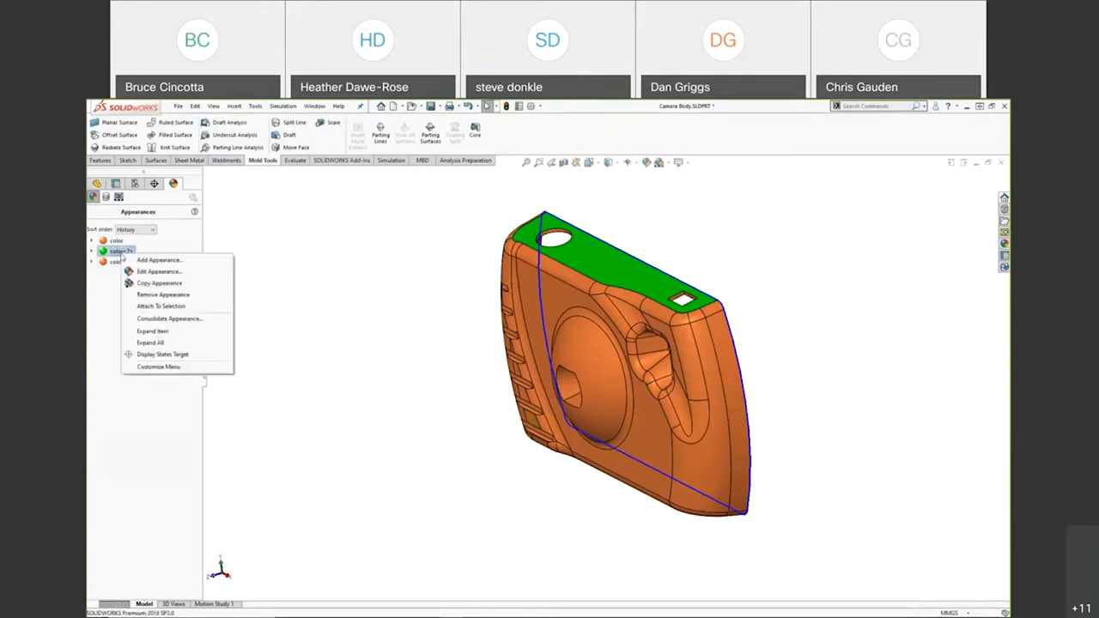
left_click(142, 296)
middle_click_drag(759, 404, 824, 418)
left_click(97, 183)
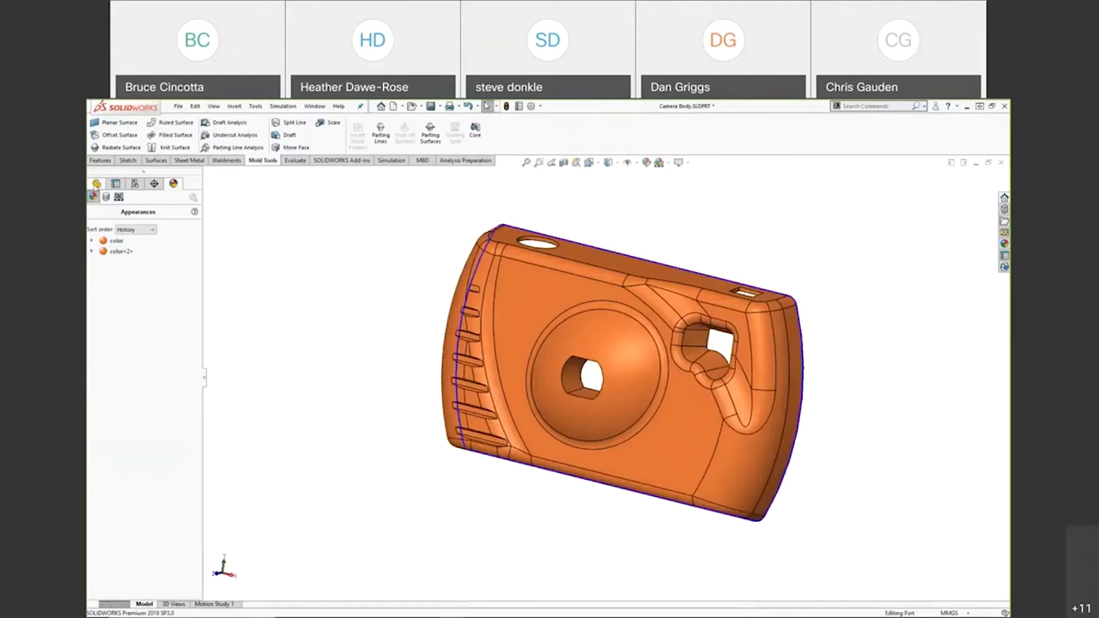
middle_click_drag(643, 376, 614, 410)
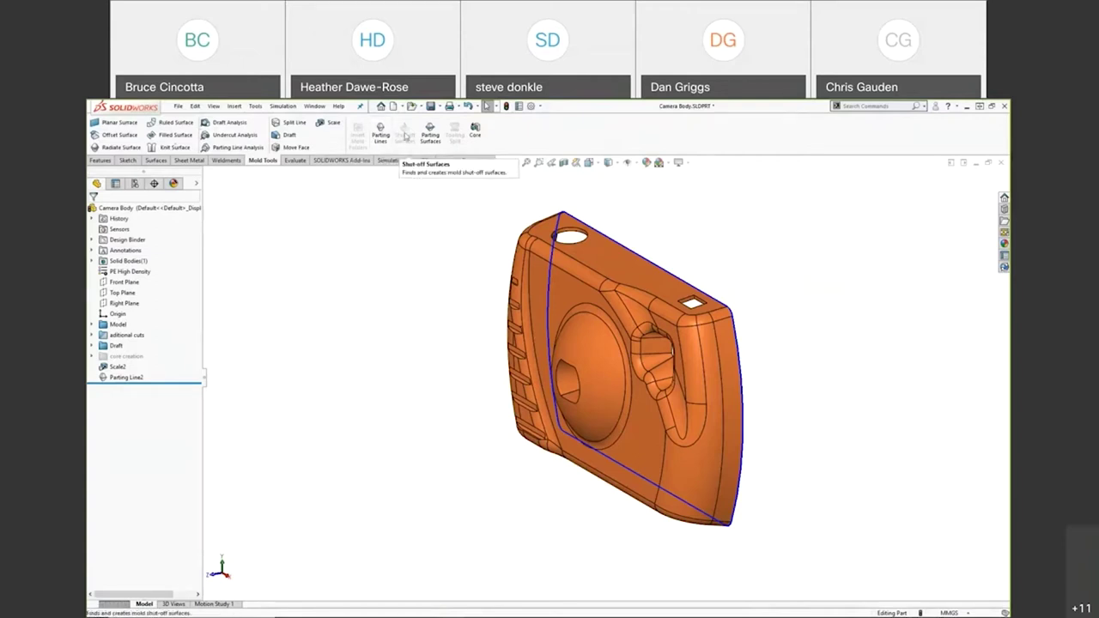
Delete Shut-Off Surface1 with its dependent Tooling Split1 from the core creation folder
left_click(143, 391)
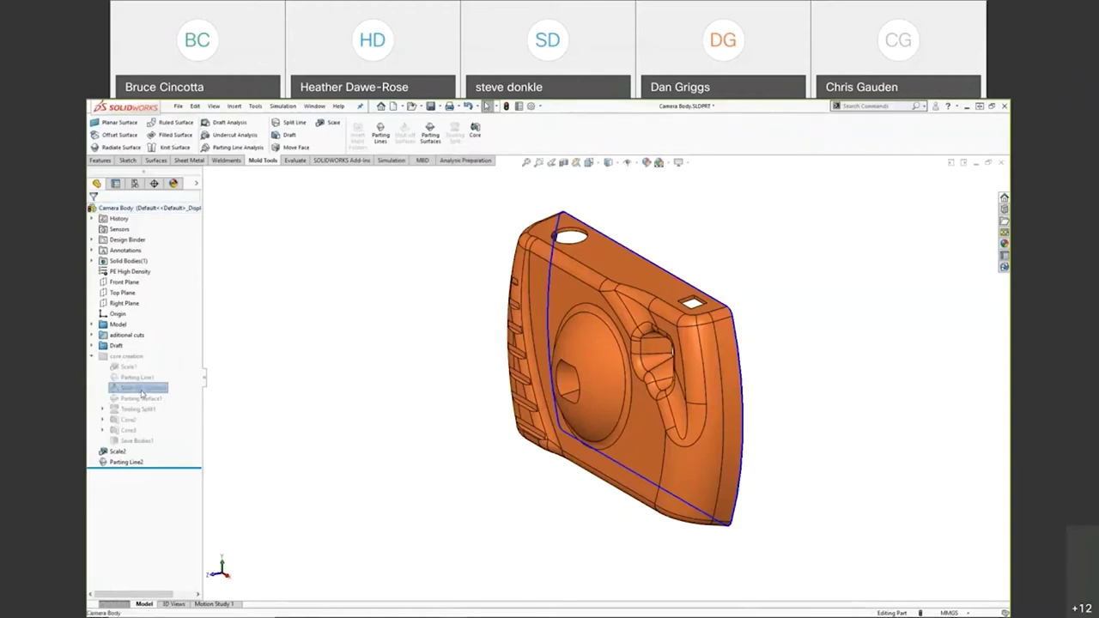
right_click(142, 392)
left_click(160, 443)
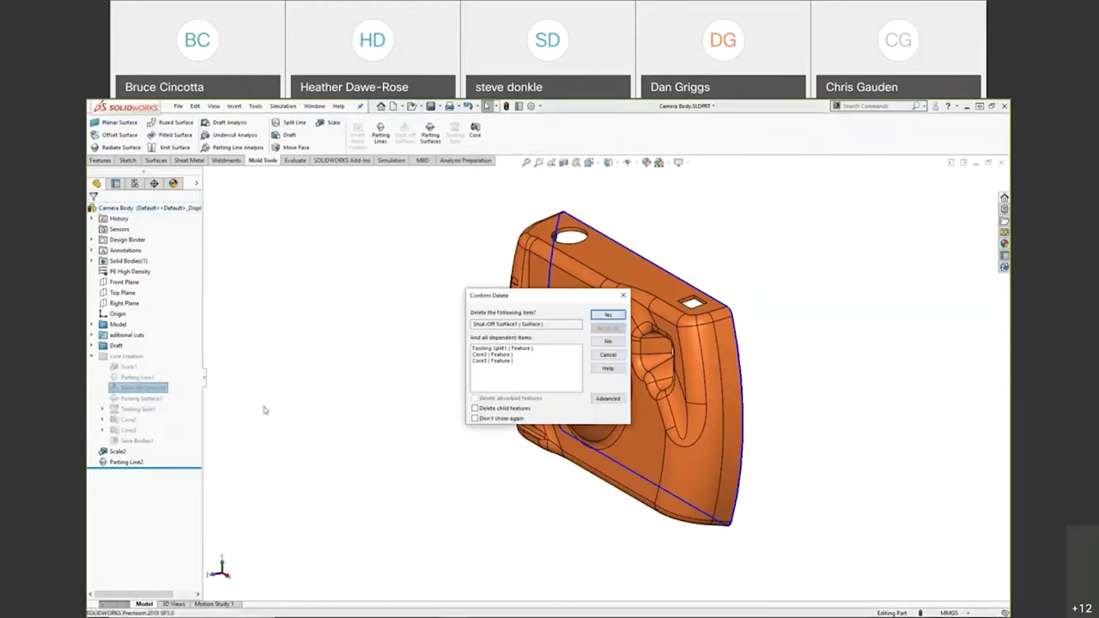
left_click(607, 315)
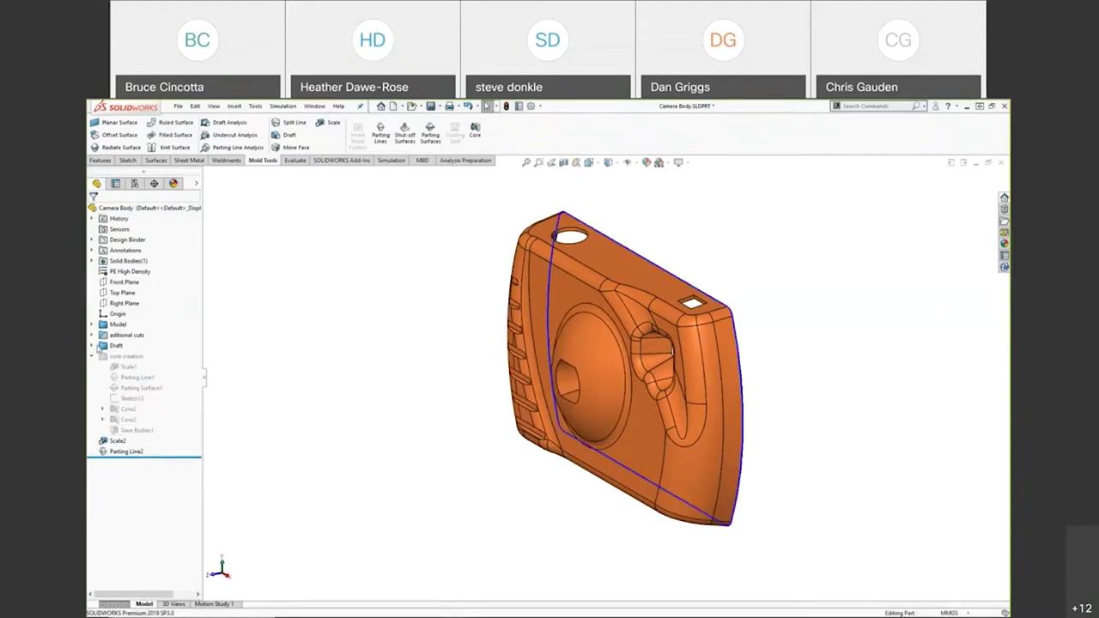
left_click(93, 356)
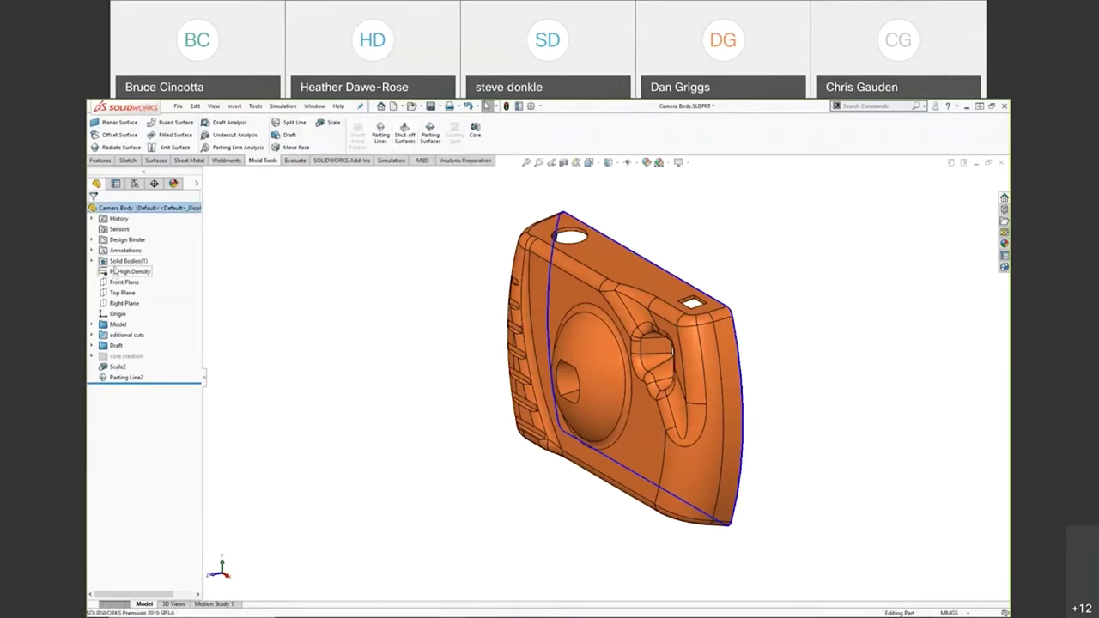
Start a new shut-off surface and clear all automatically picked edges
left_click(405, 137)
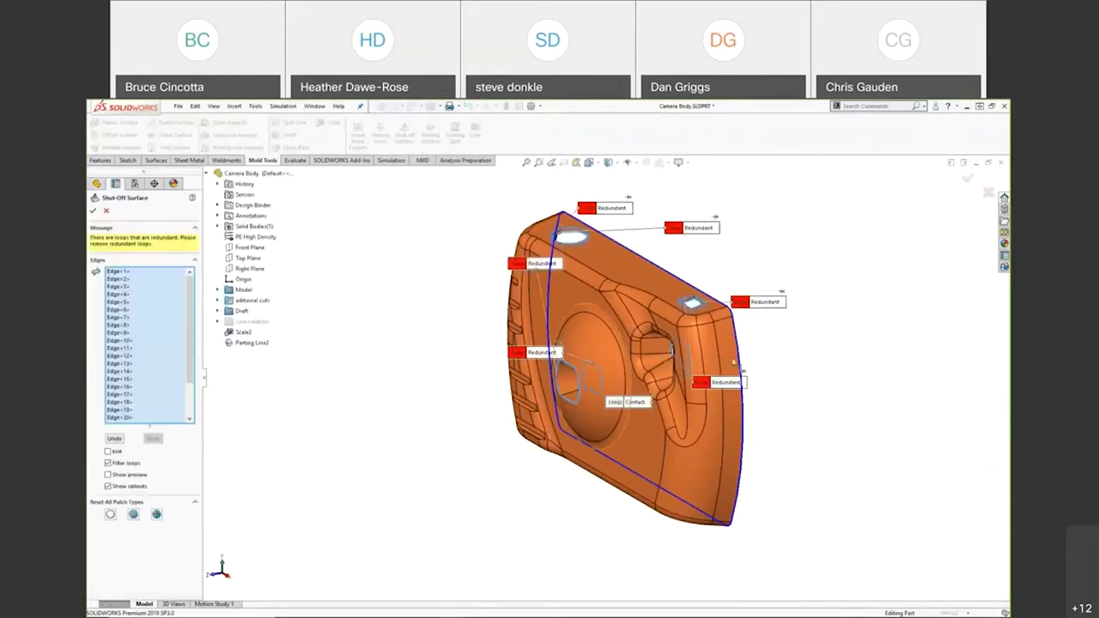
middle_click_drag(792, 366, 535, 297)
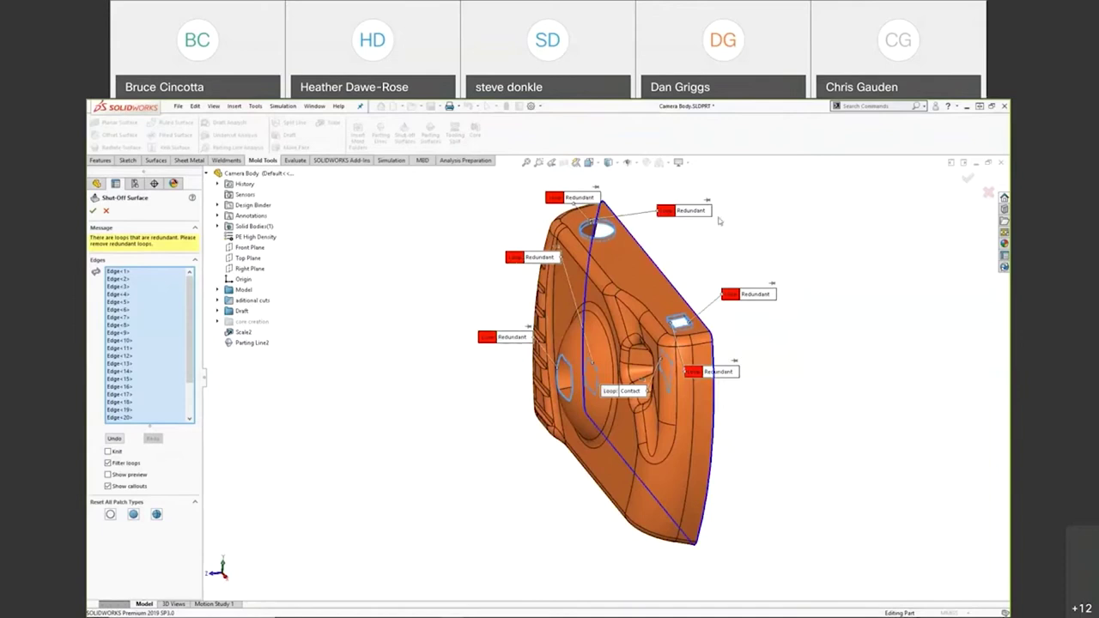
right_click(157, 357)
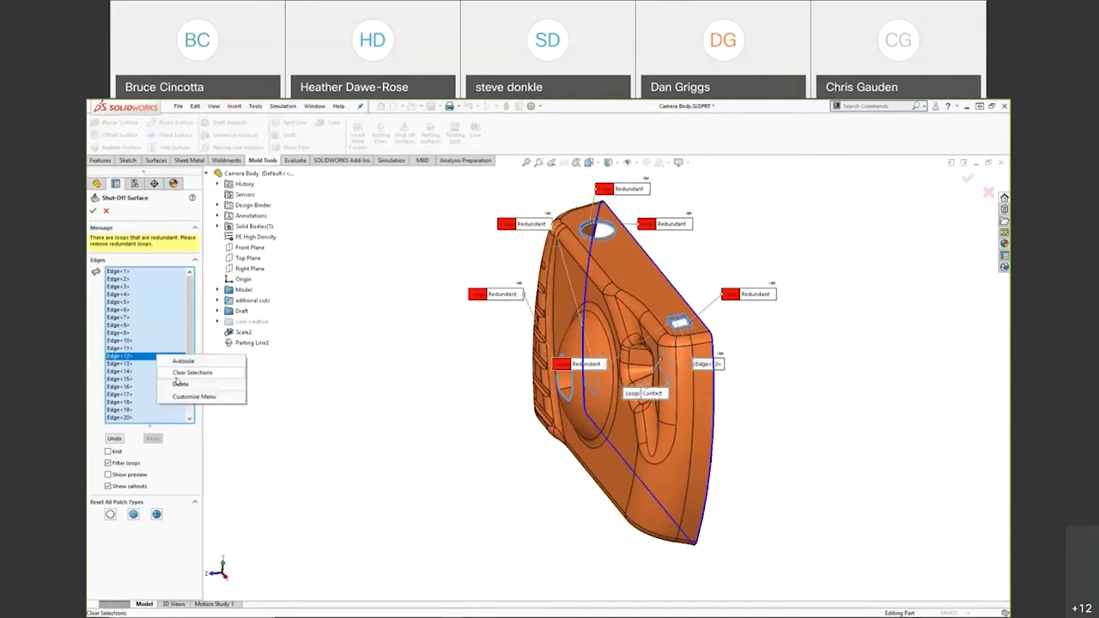
left_click(178, 375)
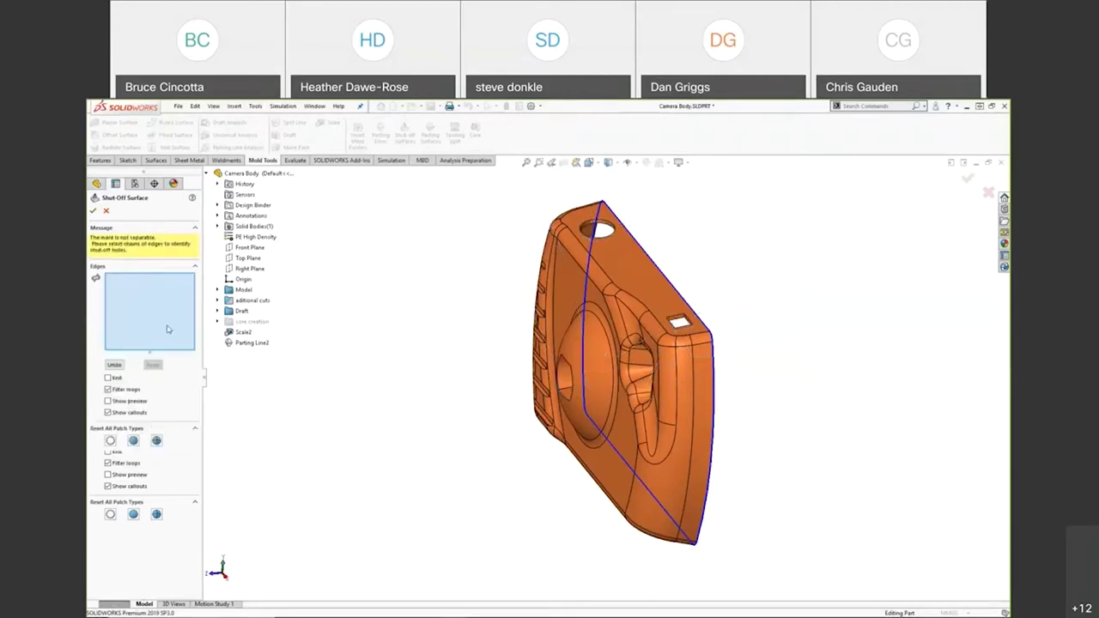
Select edge loops around the central hole and the left opening until each closes
mouse_move(592, 370)
middle_mouse_down()
mouse_move(567, 378)
mouse_move(595, 389)
middle_mouse_up()
scroll(596, 389, "down", 5)
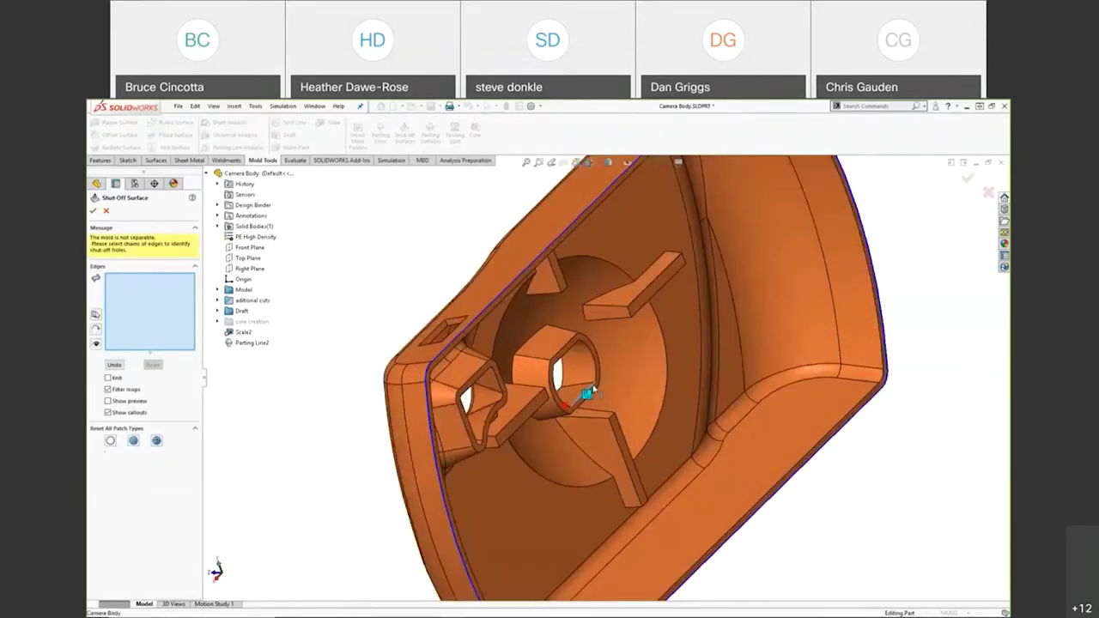
left_click(593, 391)
middle_click_drag(590, 429, 530, 438)
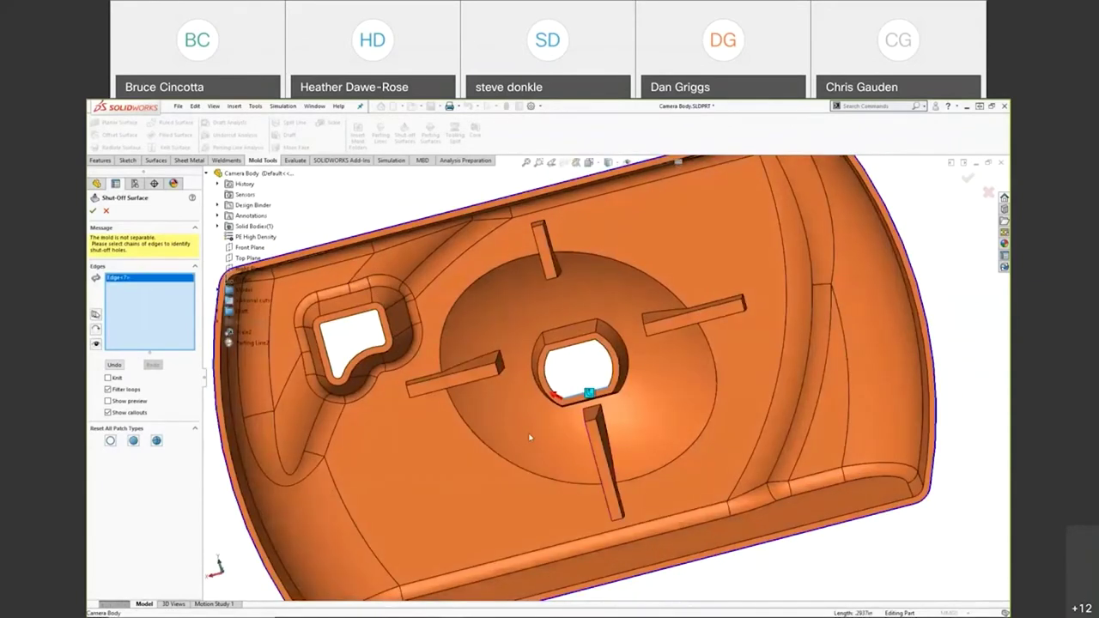
key("y")
key("y")
key("y")
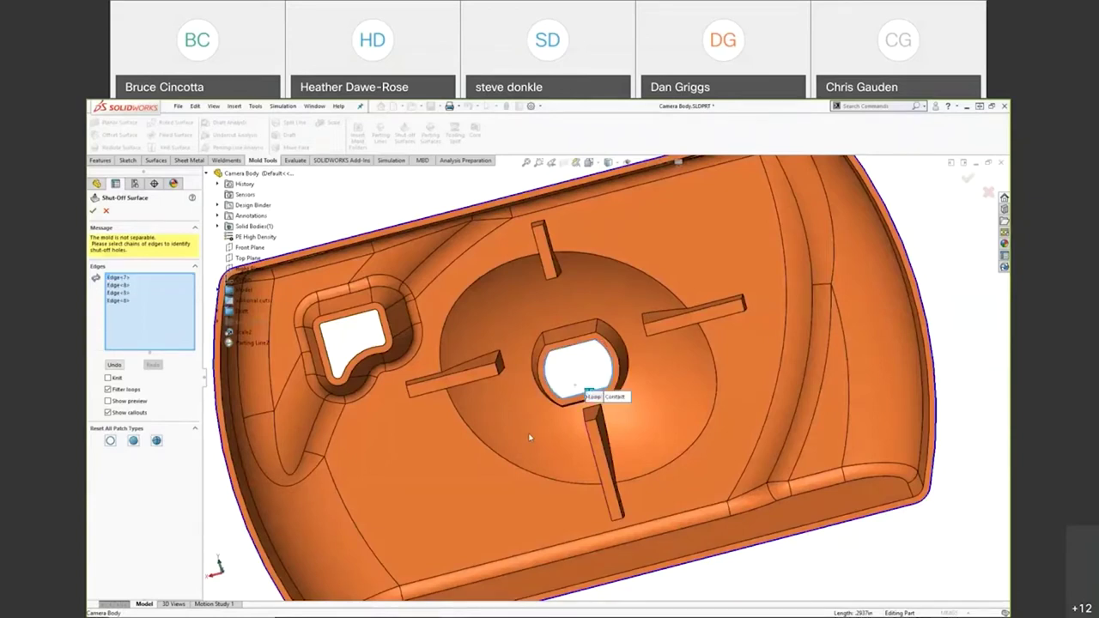
left_click(374, 353)
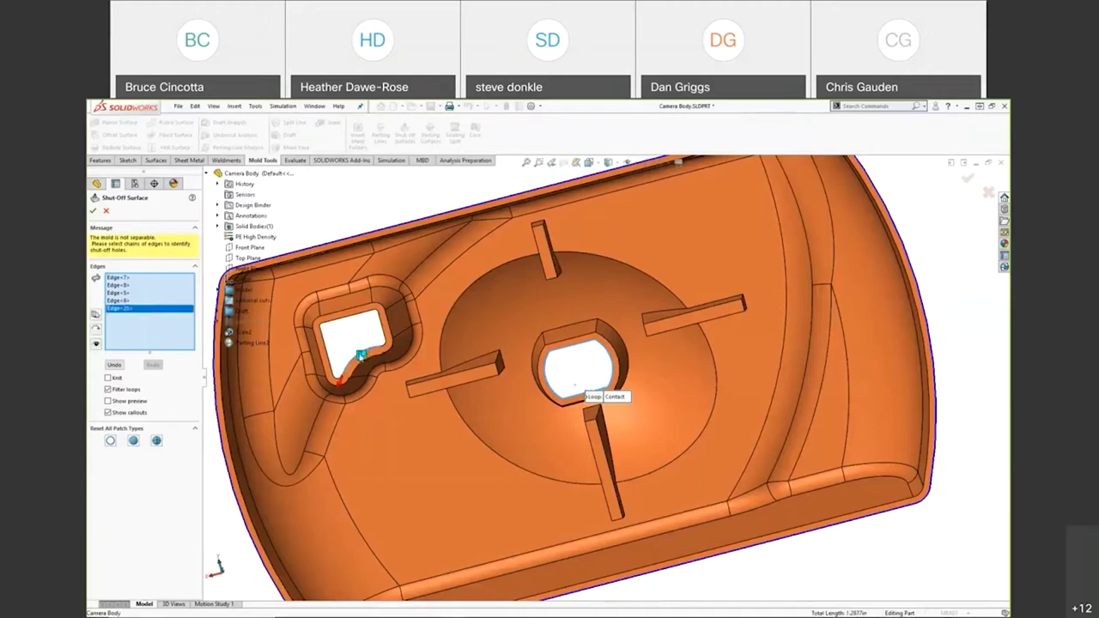
left_click(362, 355)
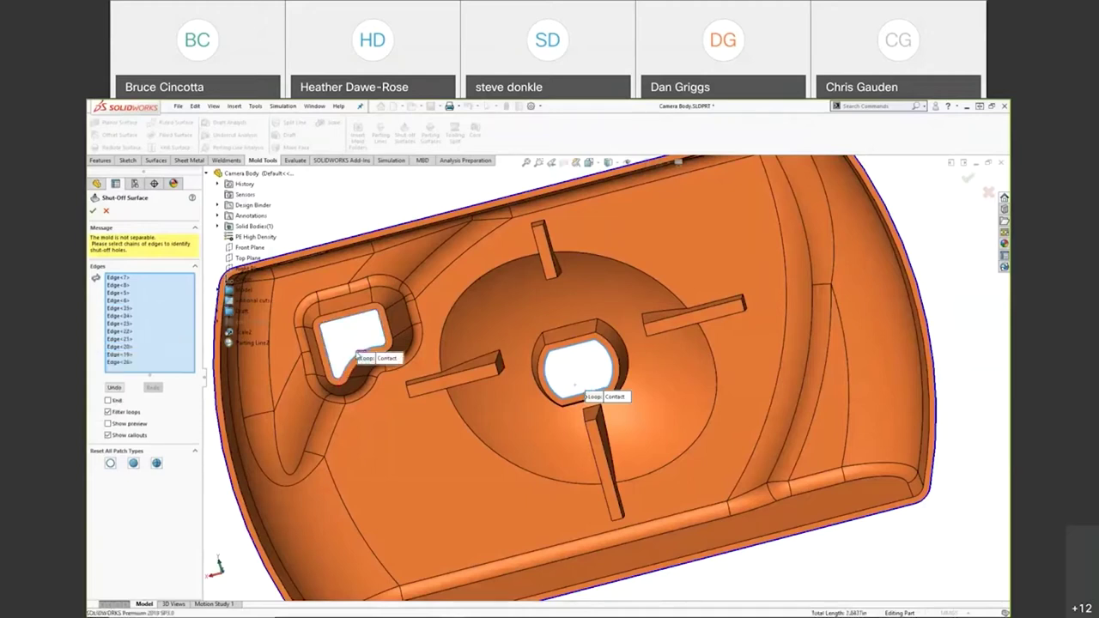
middle_click_drag(574, 386, 437, 436)
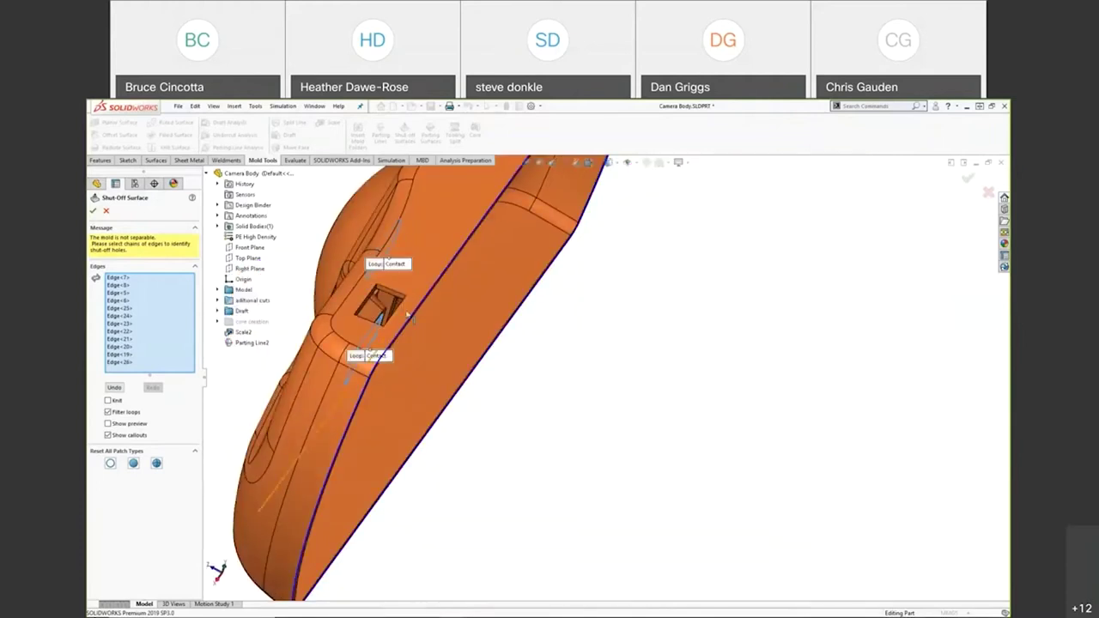
key("ctrl+shift+z")
key("ctrl+shift+z")
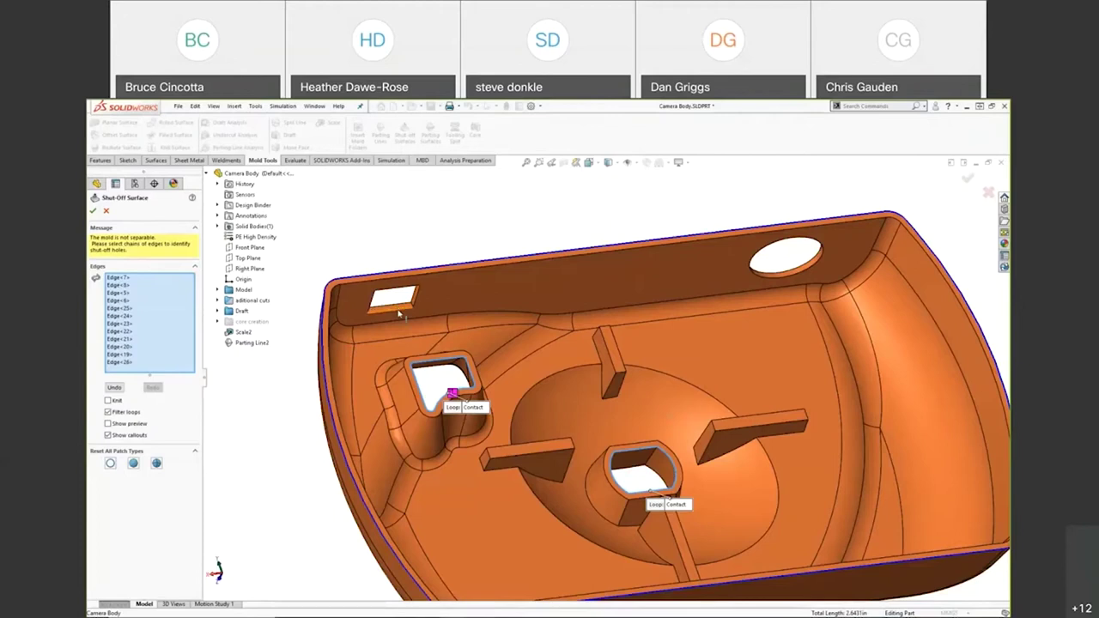
Close the shut-off edge loop around the rectangular side window slot
left_click(398, 314)
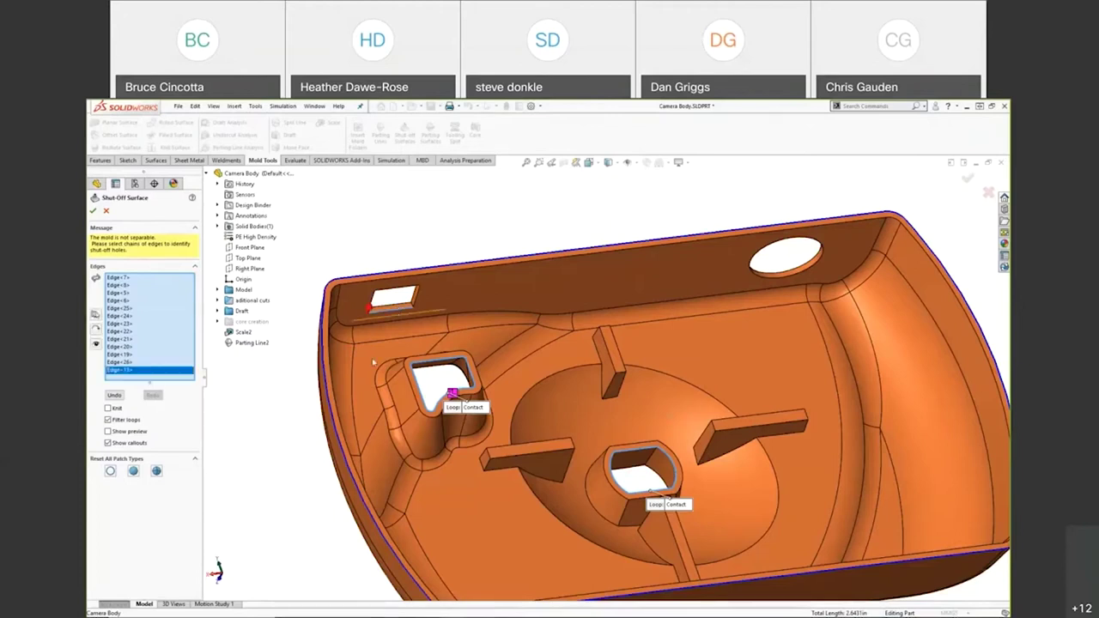
middle_click_drag(373, 363, 333, 336)
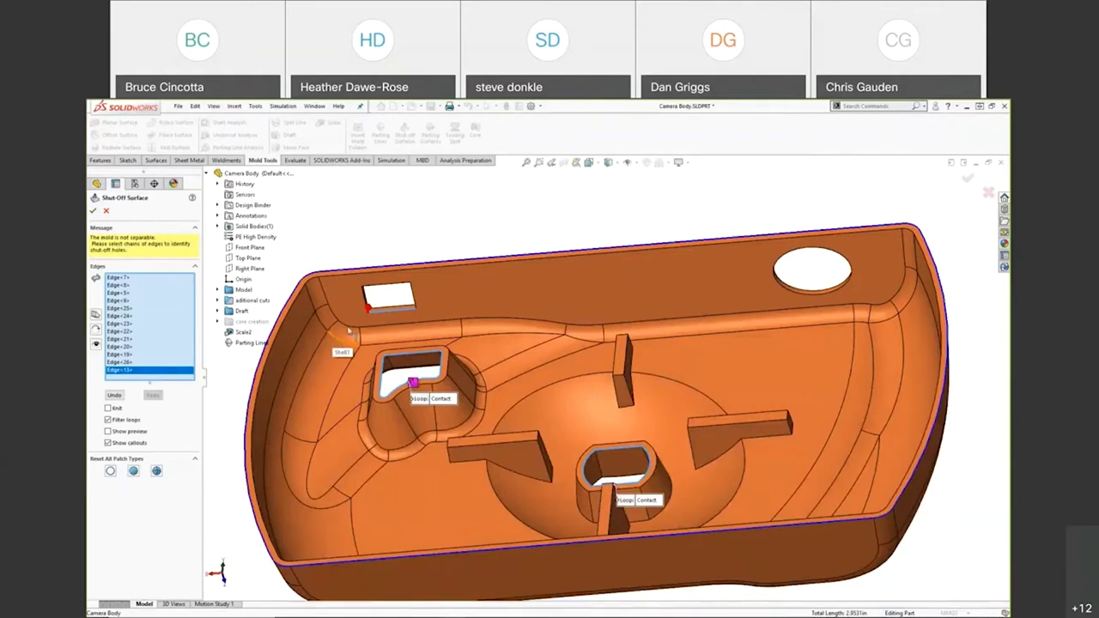
scroll(349, 330, "down", 3)
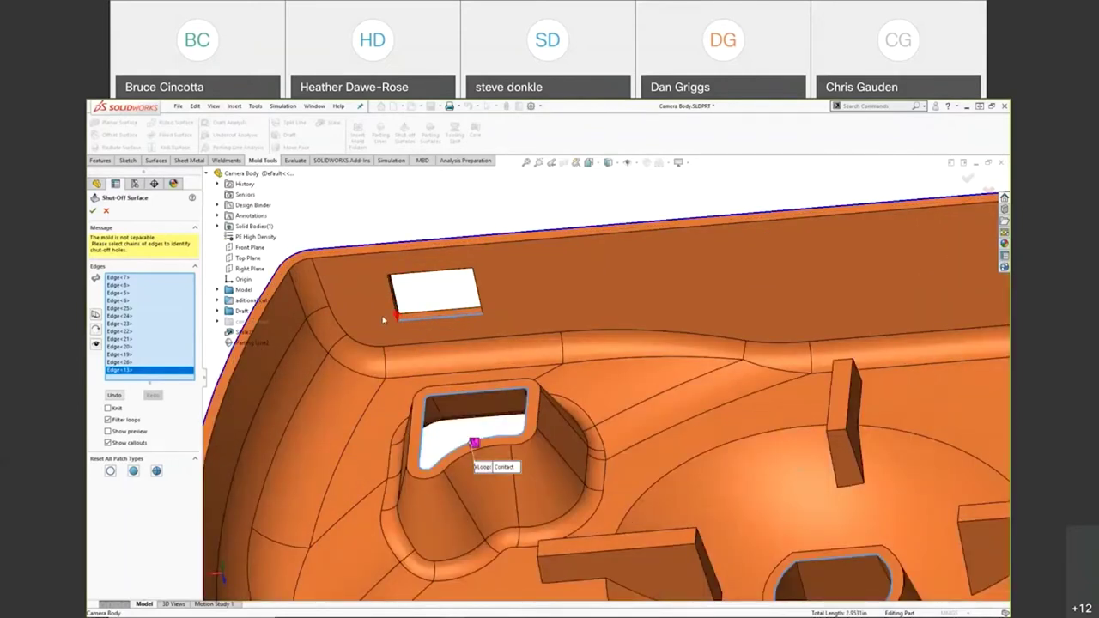
left_click(384, 319)
left_click(399, 317)
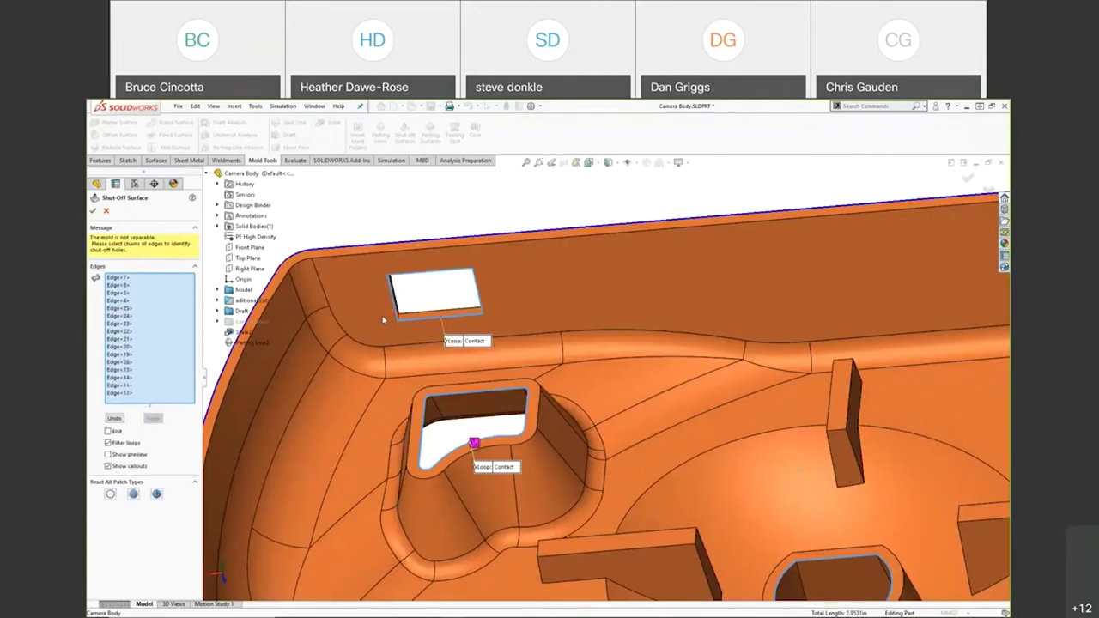
Close the edge loop around the round top hole to finish Shut-Off Surface1
key("f")
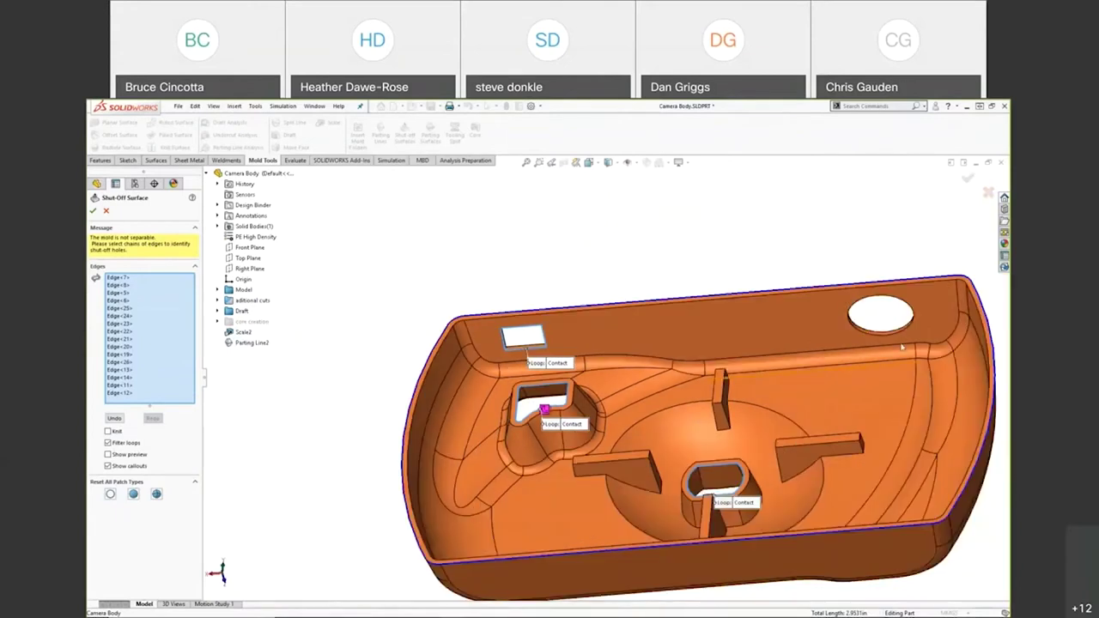
left_click(907, 332)
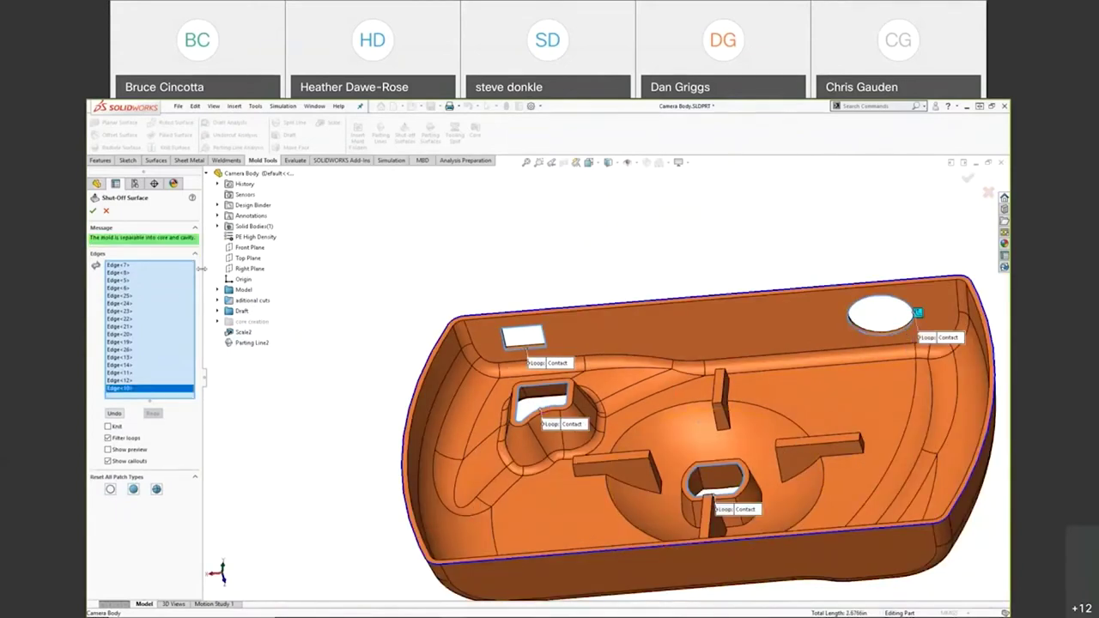
scroll(784, 428, "up", 3)
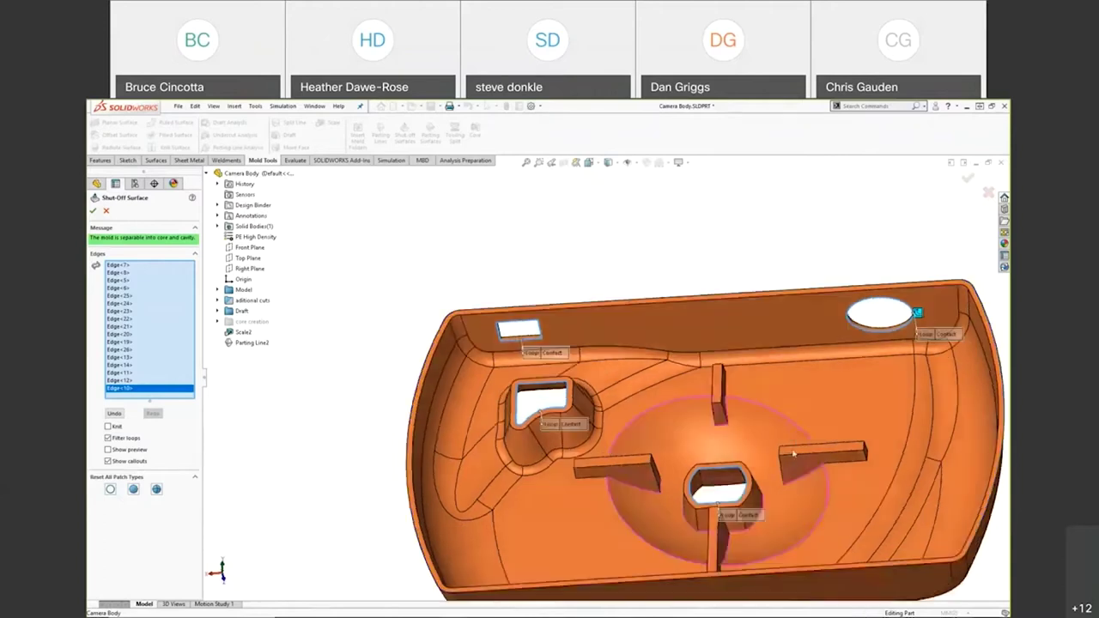
middle_click_drag(784, 429, 748, 404)
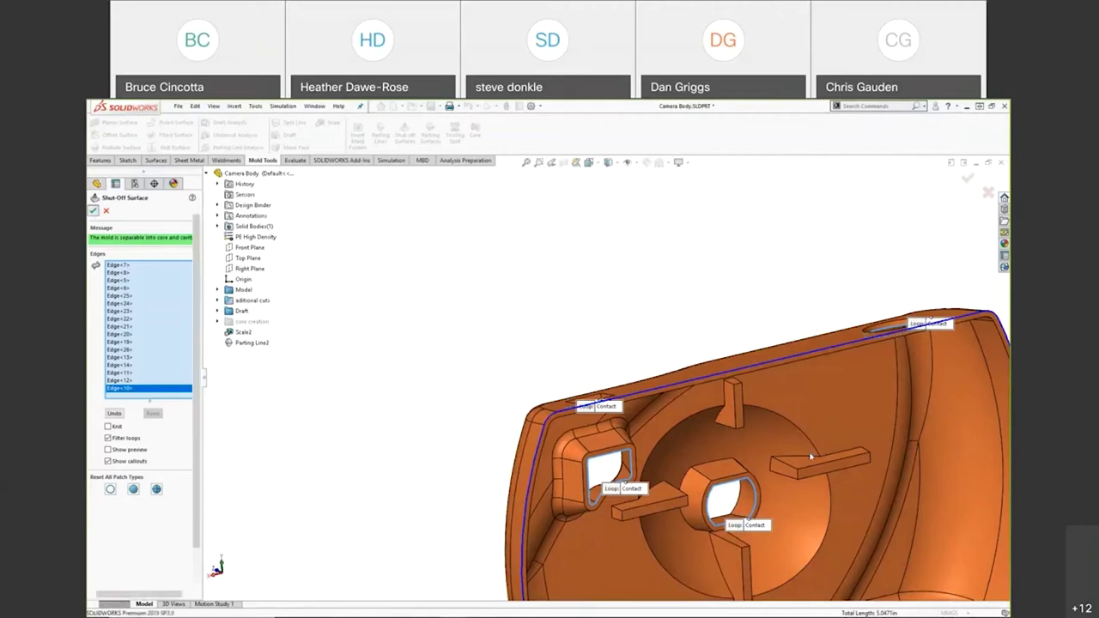
scroll(811, 456, "down", 5)
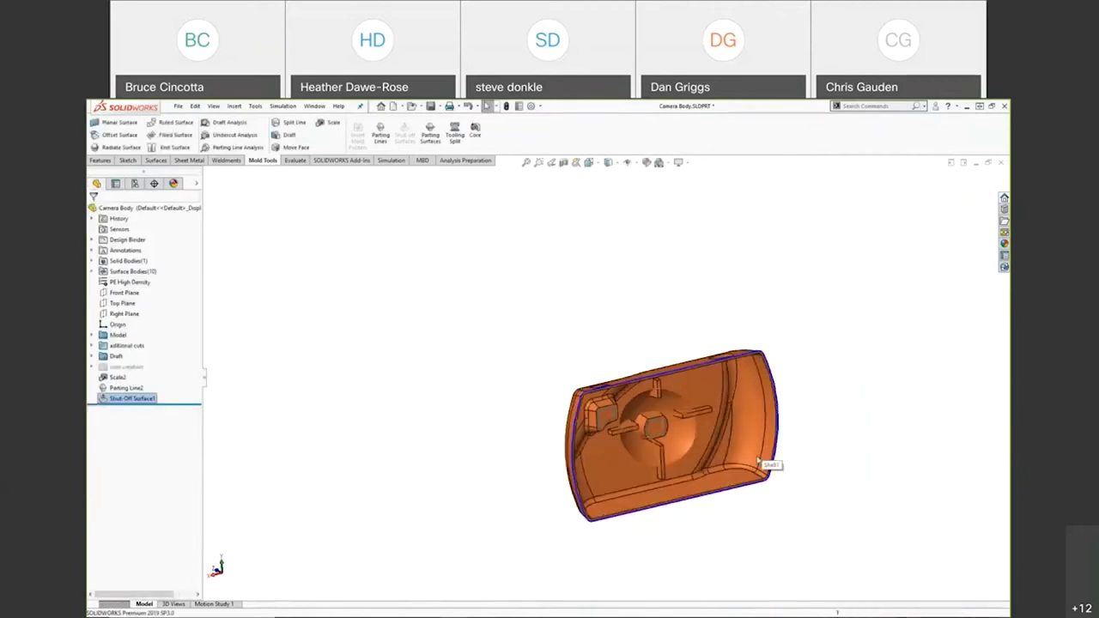
Expand the cavity surface bodies and isolate the first shut-off surface to inspect it, then exit isolation
middle_click_drag(768, 461, 237, 434)
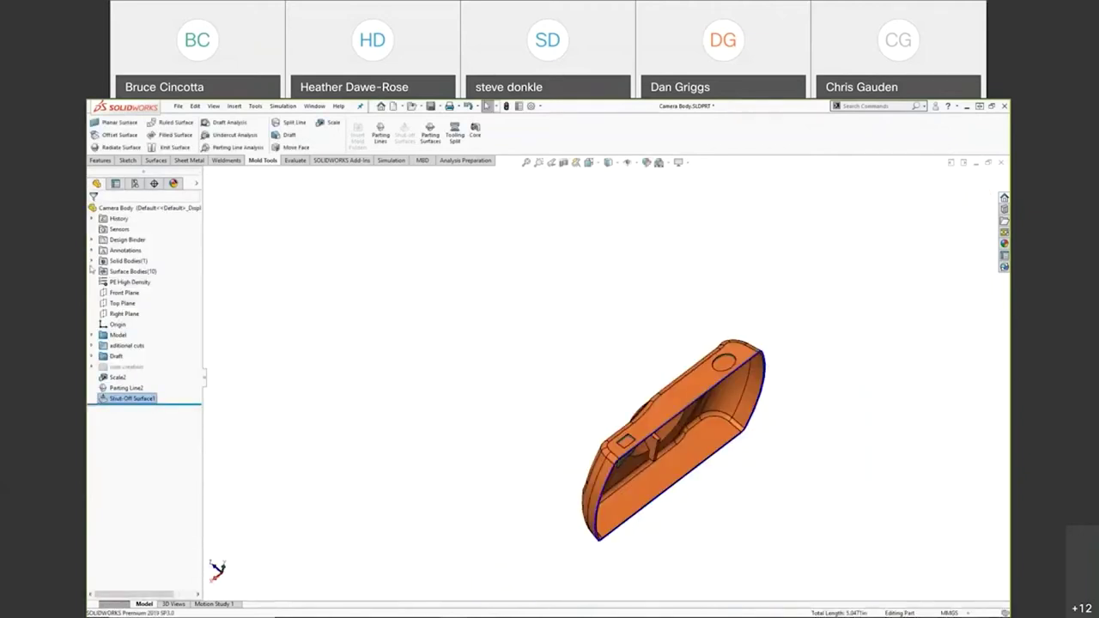
left_click(92, 272)
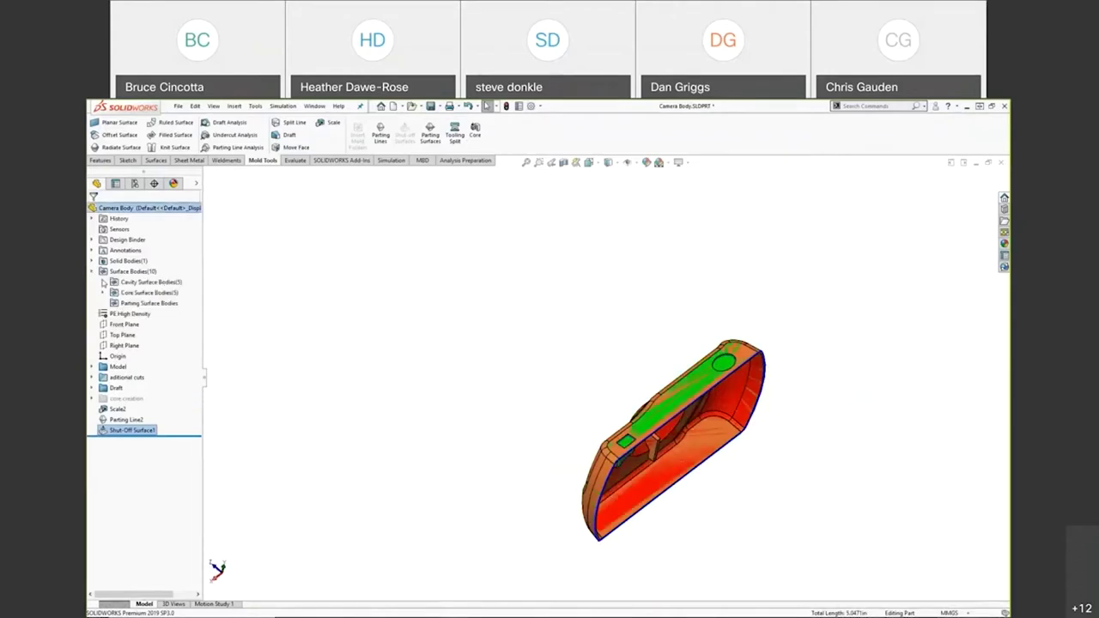
left_click(102, 282)
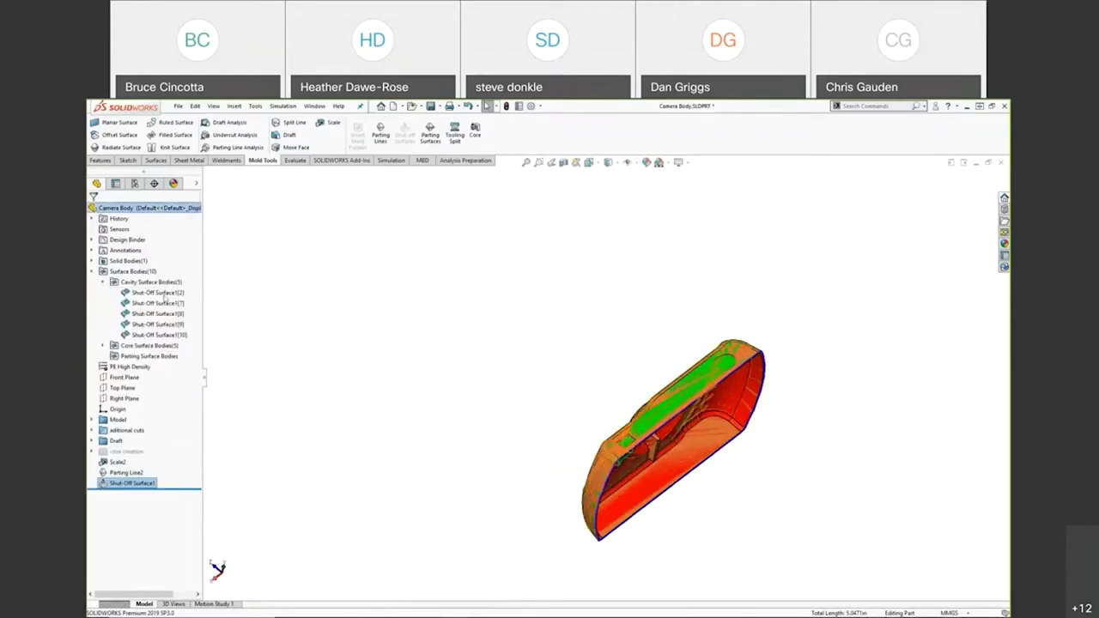
left_click(162, 294)
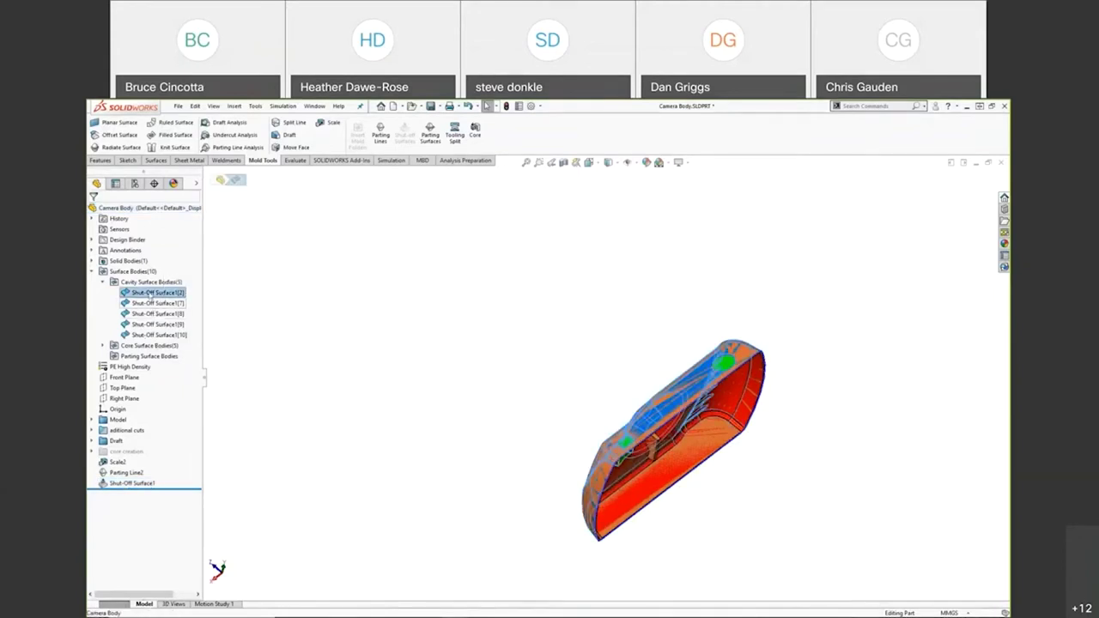
right_click(174, 298)
left_click(609, 383)
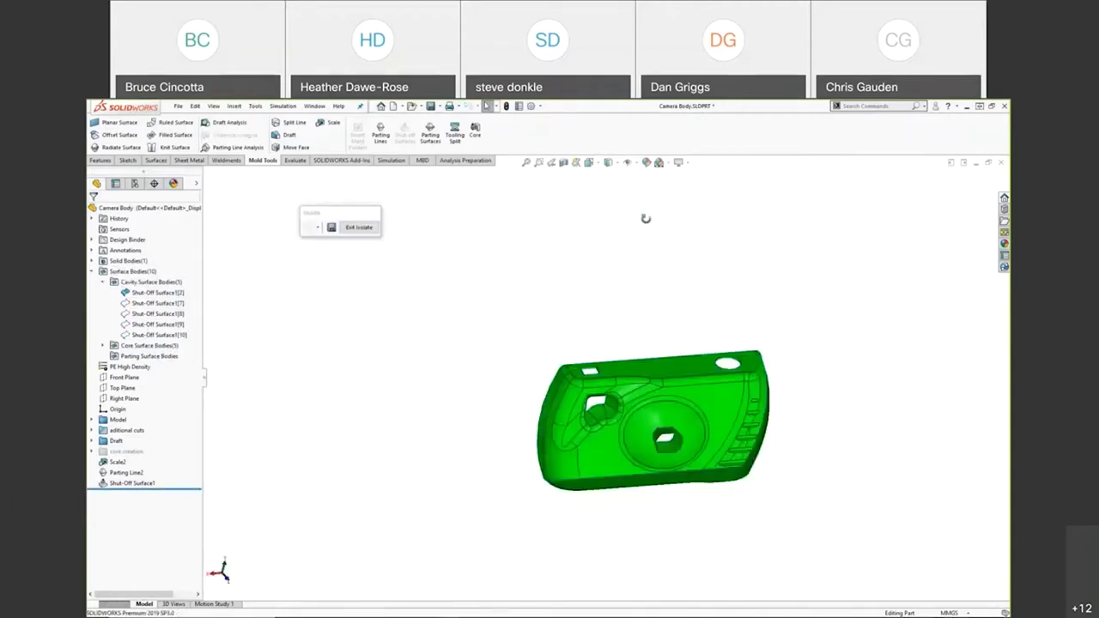
middle_click_drag(646, 218, 664, 268)
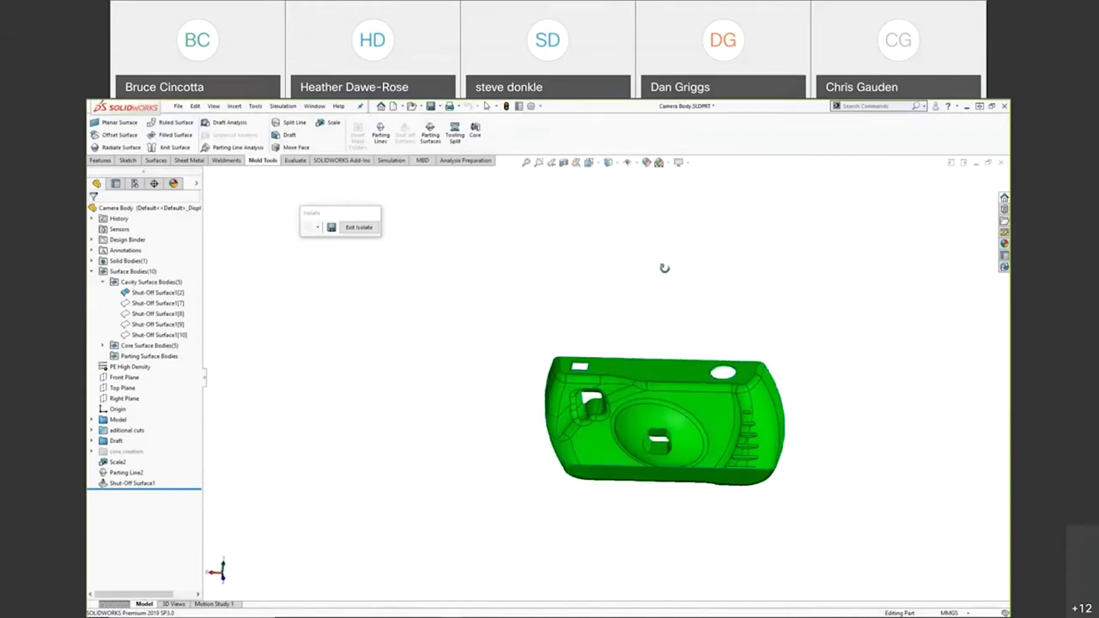
left_click(360, 228)
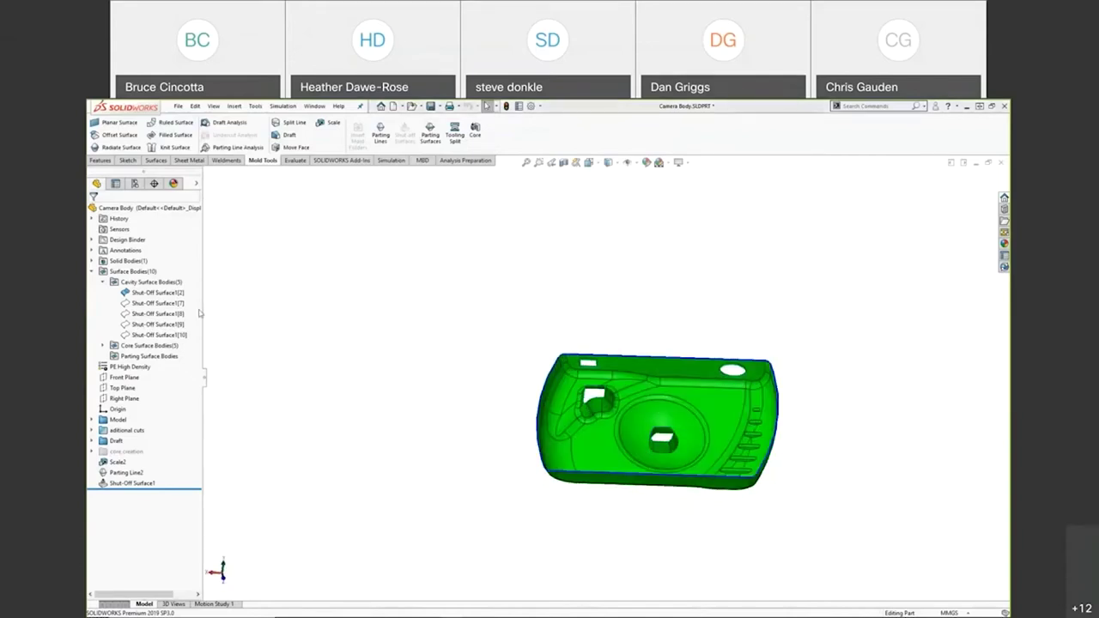
Step through cavity bodies Shut-Off Surface1[7], [9] and [10], then expand the core surface bodies
left_click(160, 304)
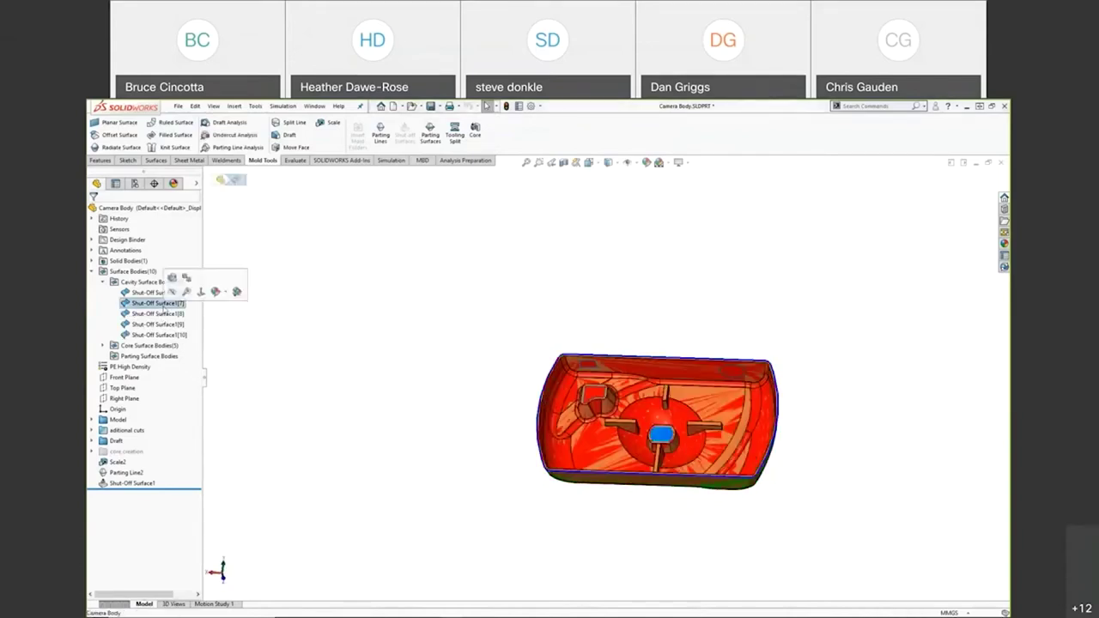
left_click(157, 325)
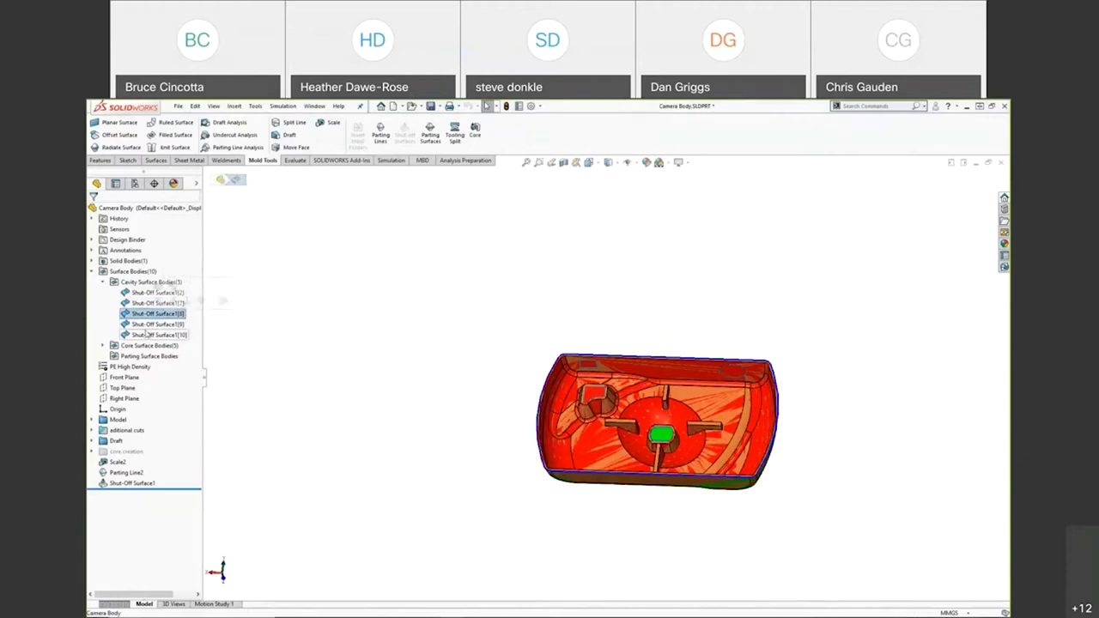
key("Down")
left_click(103, 345)
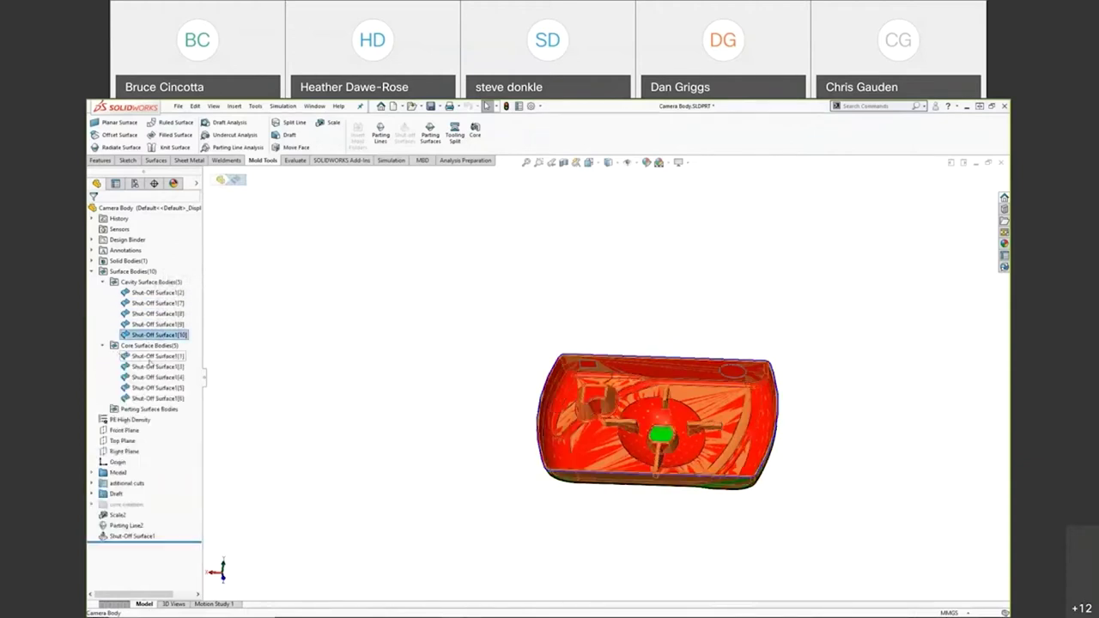
right_click(153, 356)
left_click(403, 448)
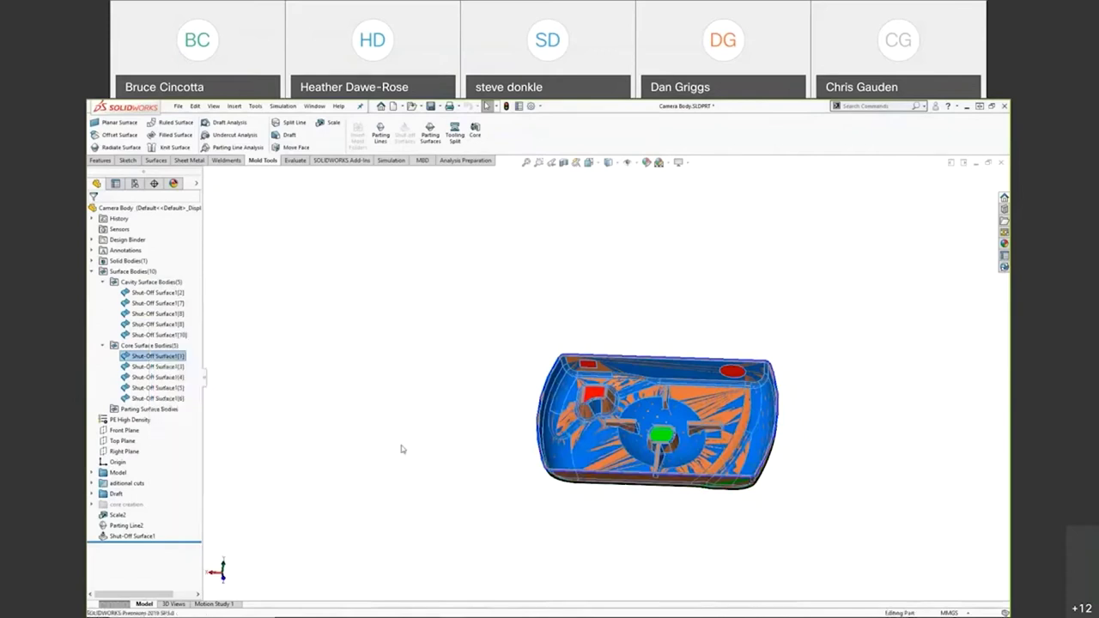
middle_click_drag(632, 361, 690, 384)
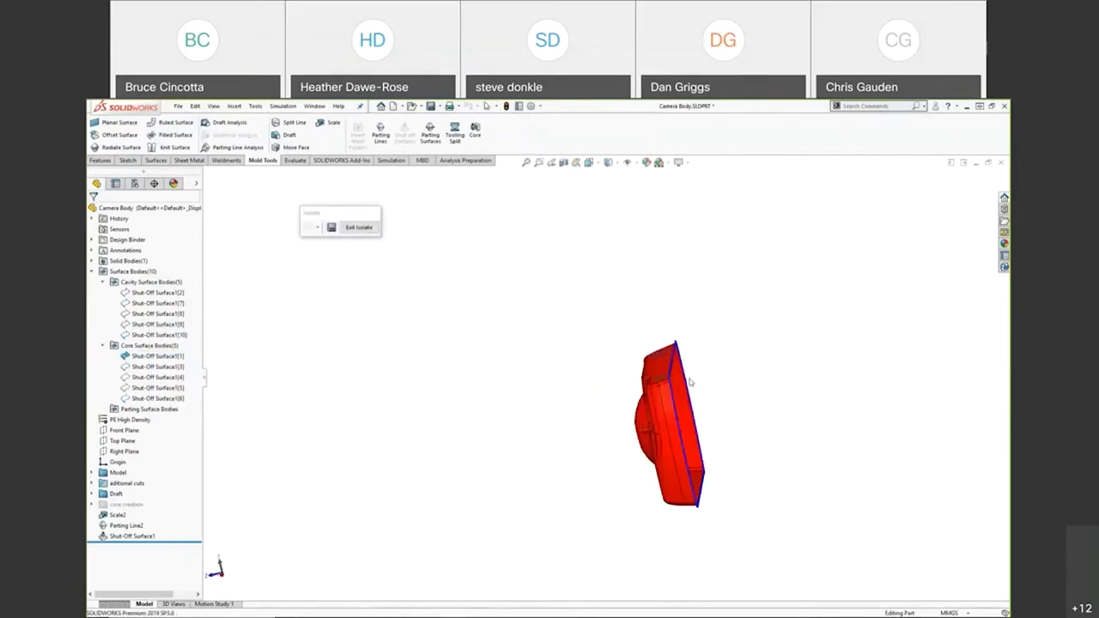
scroll(690, 383, "down", 5)
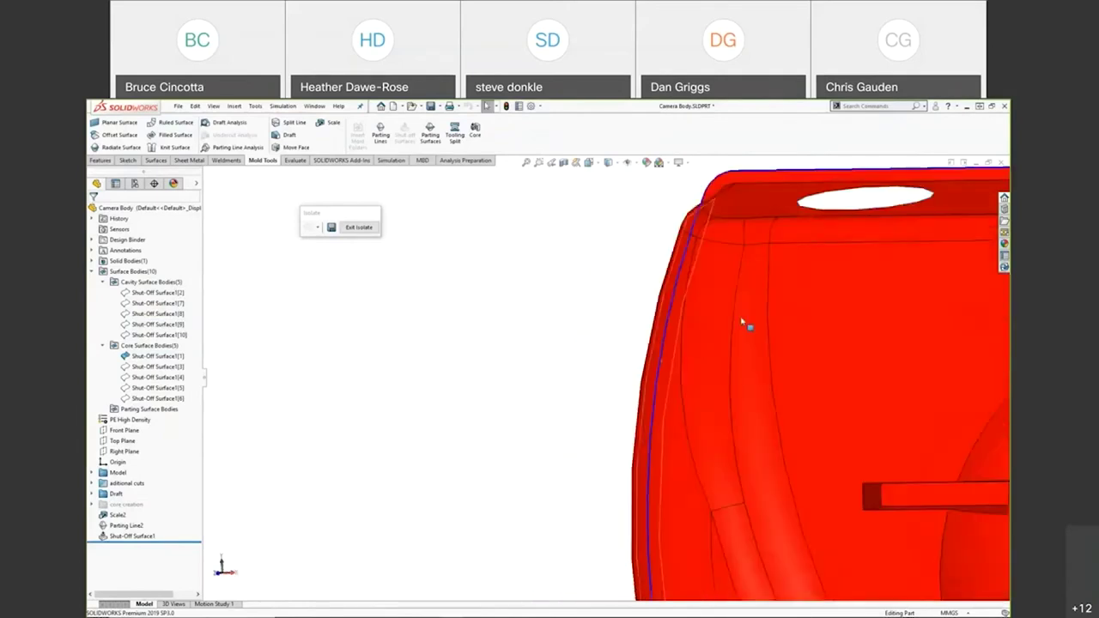
left_click(367, 228)
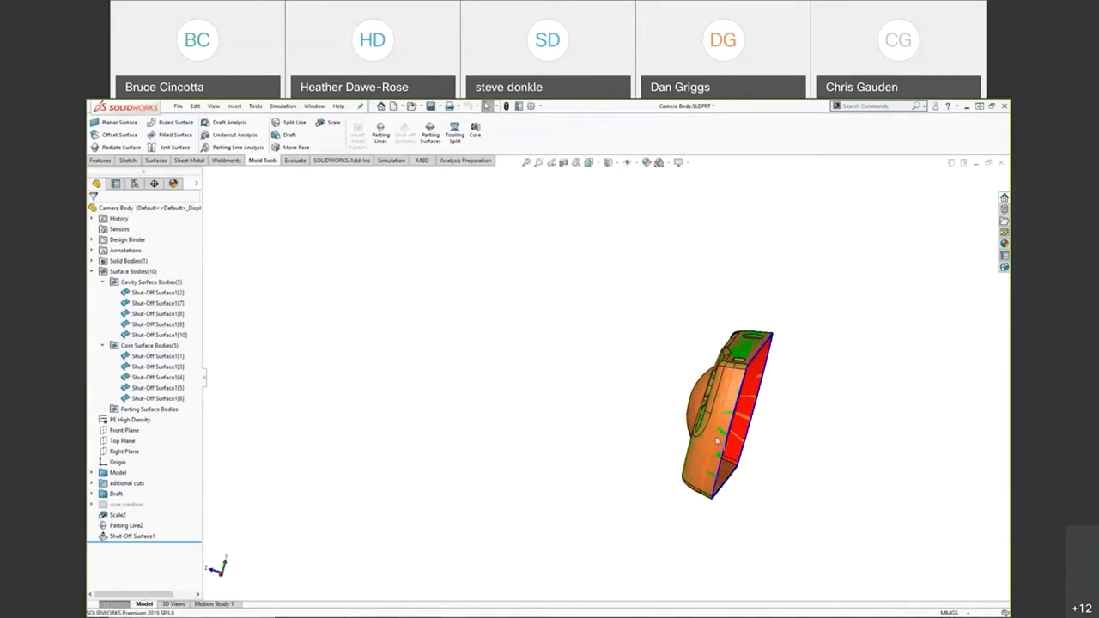
mouse_move(717, 440)
middle_mouse_down()
mouse_move(679, 443)
mouse_move(705, 440)
middle_mouse_up()
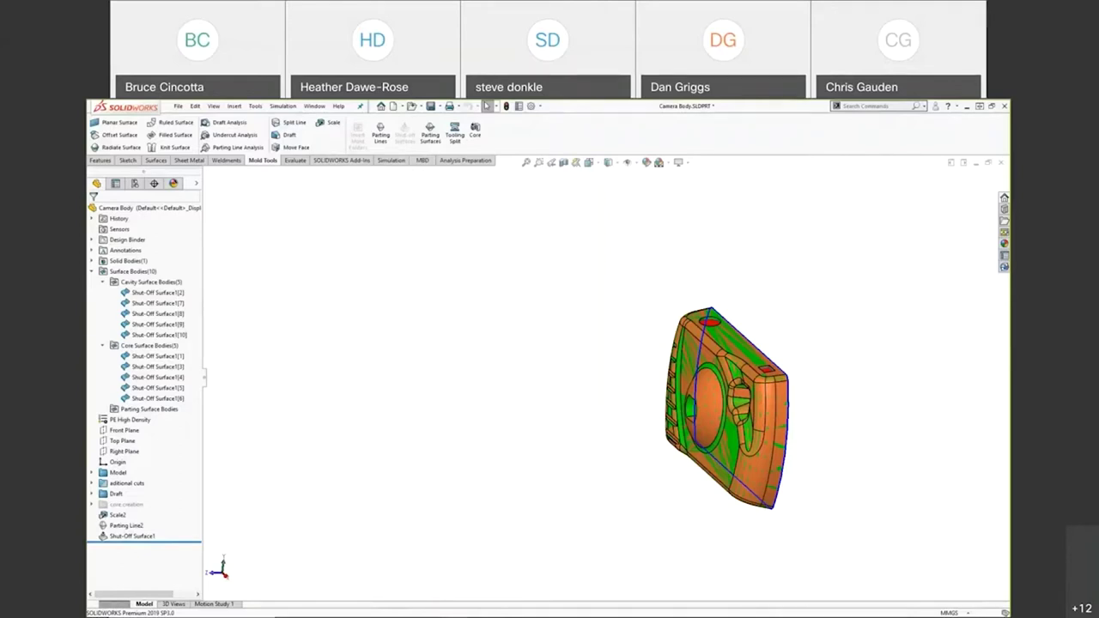
Start a parting surface, change its distance from 3.300 mm to 50 mm, and inspect it face-on
left_click(430, 146)
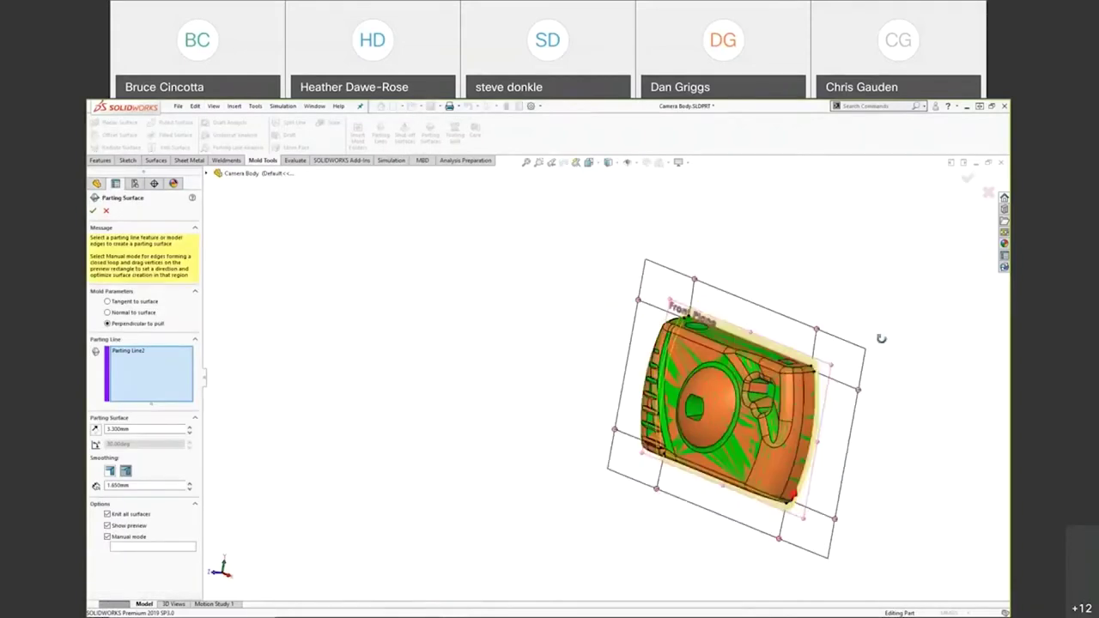
middle_click_drag(882, 339, 906, 347)
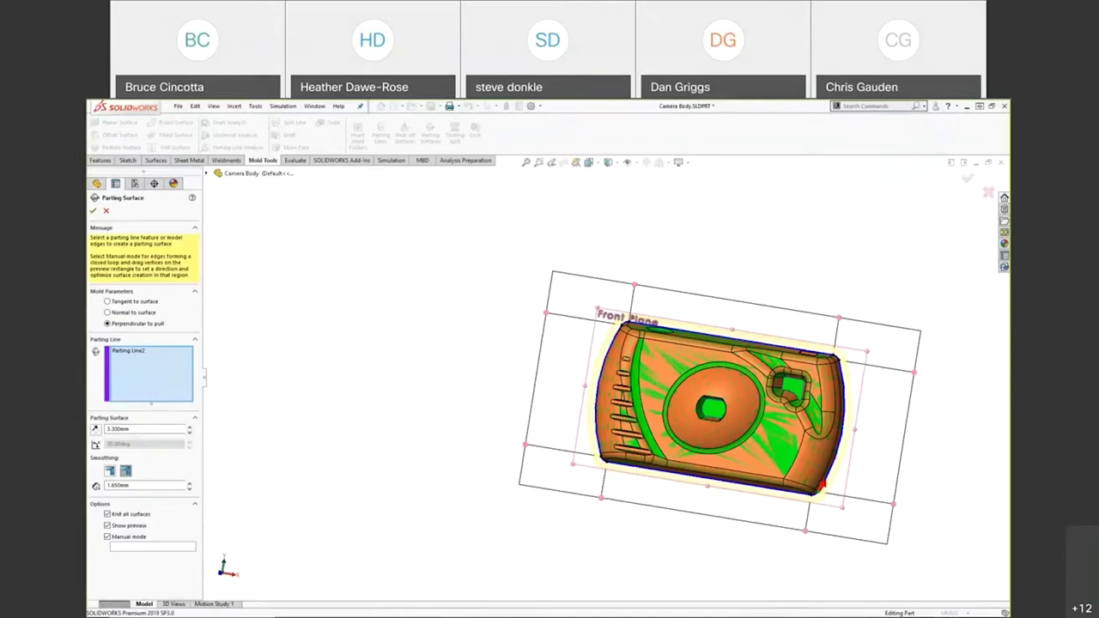
left_click(162, 429)
left_click_drag(142, 429, 105, 428)
type("50")
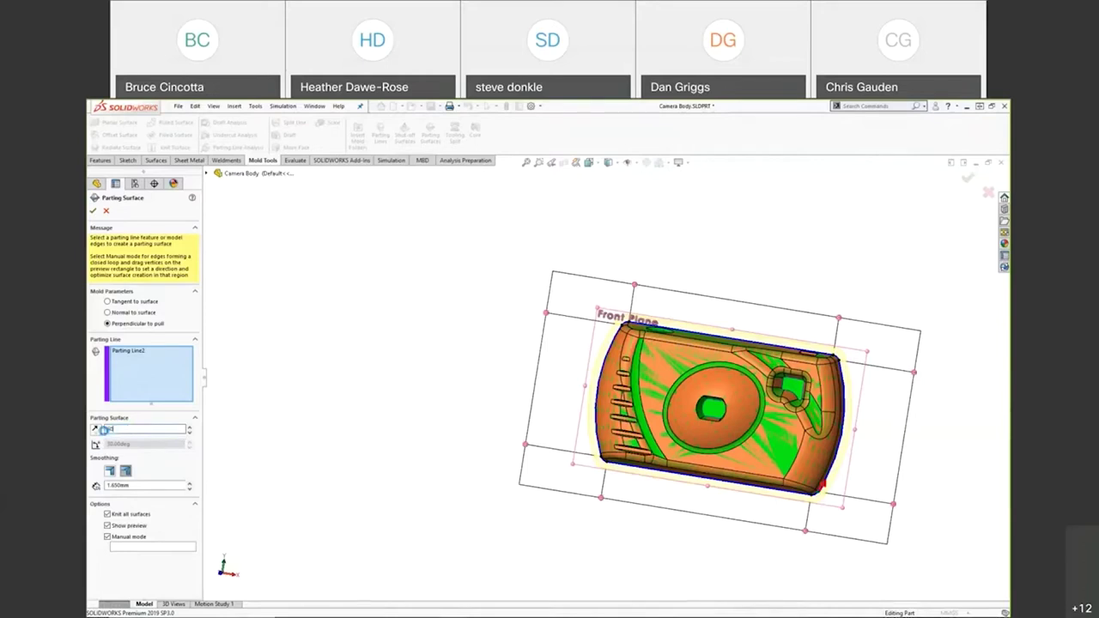
key("Return")
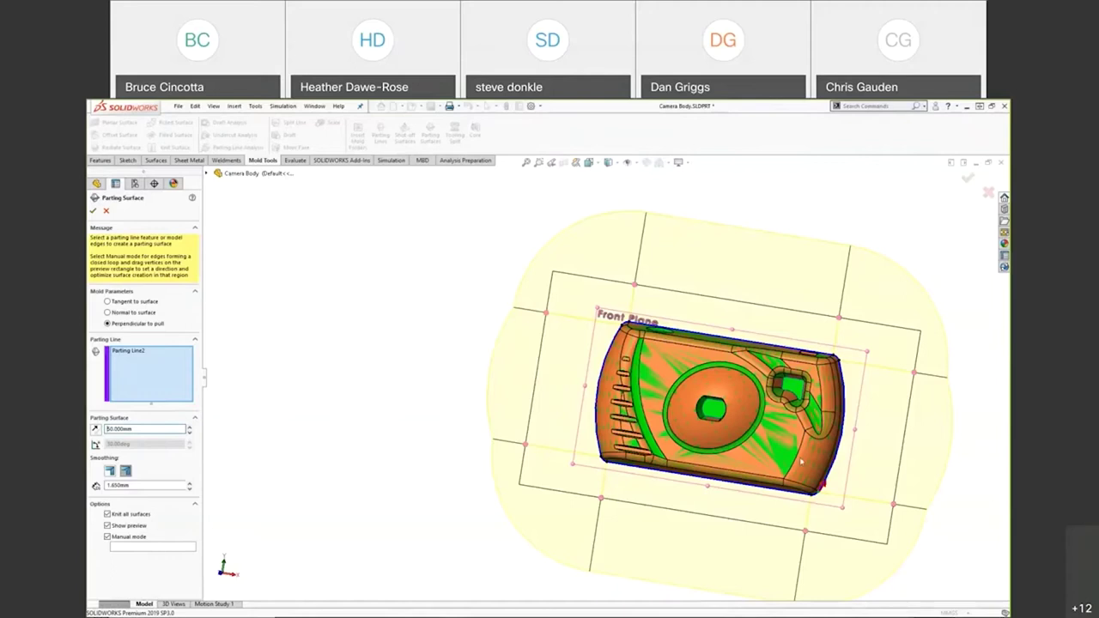
scroll(801, 462, "up", 3)
key("ctrl+1")
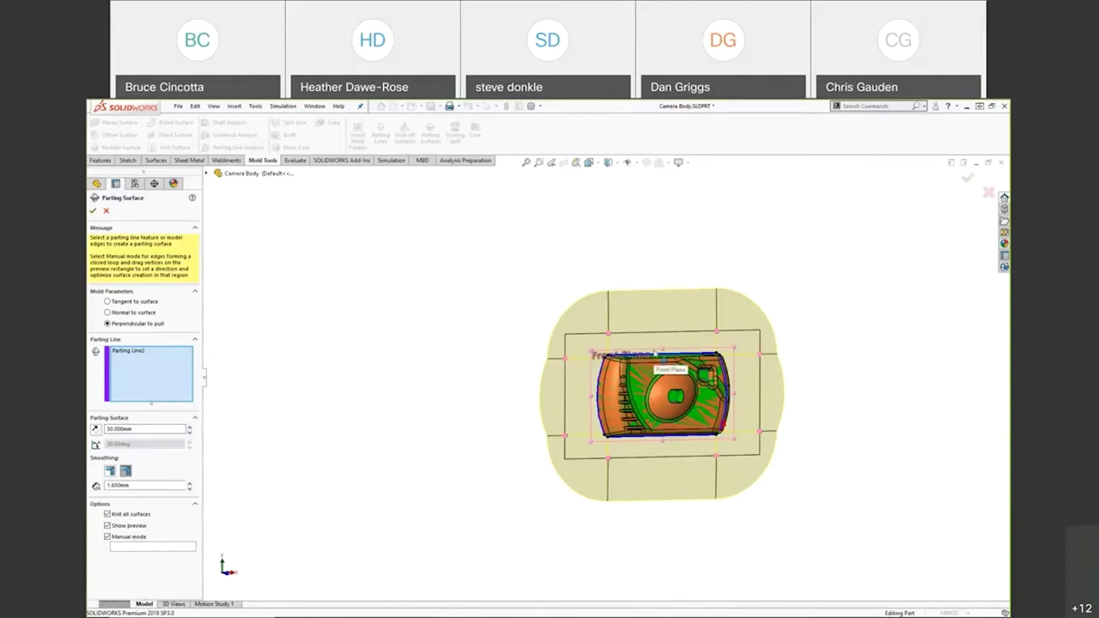
middle_click_drag(656, 352, 745, 371)
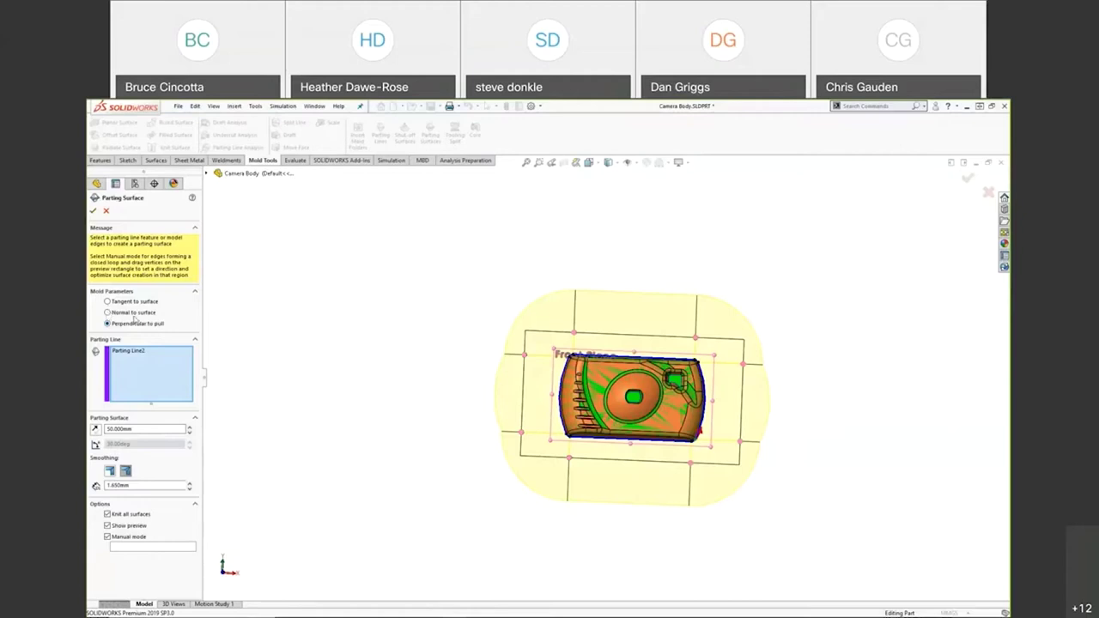
Compare the Tangent and Normal options, then create Parting Surface2 perpendicular to pull
left_click(107, 301)
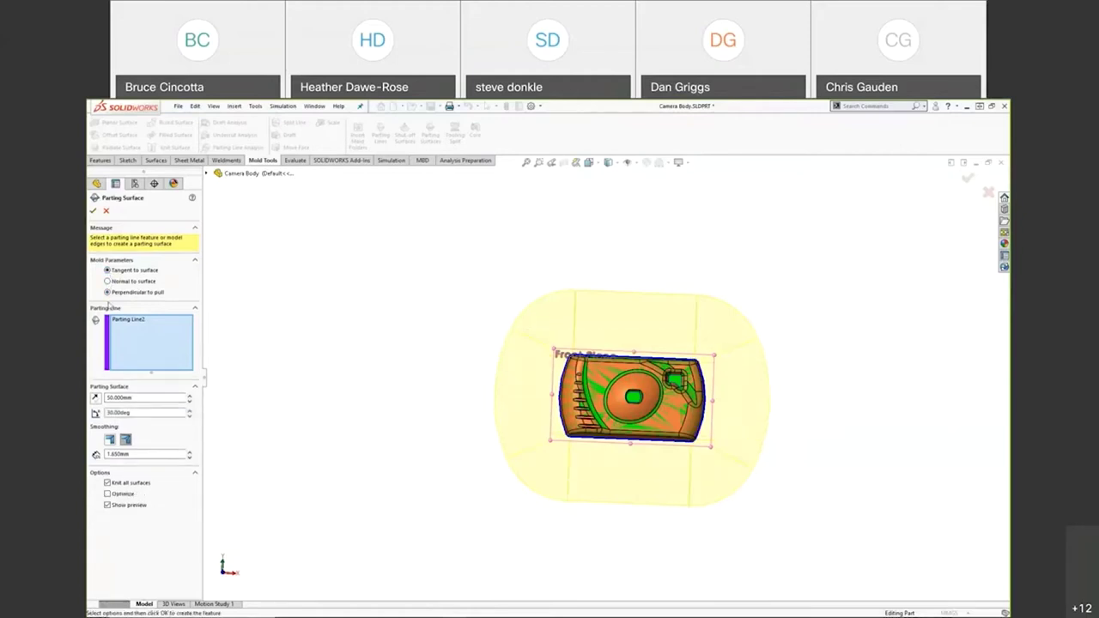
left_click(108, 281)
mouse_move(736, 416)
middle_mouse_down()
mouse_move(731, 201)
mouse_move(751, 171)
mouse_move(746, 397)
middle_mouse_up()
left_click(107, 292)
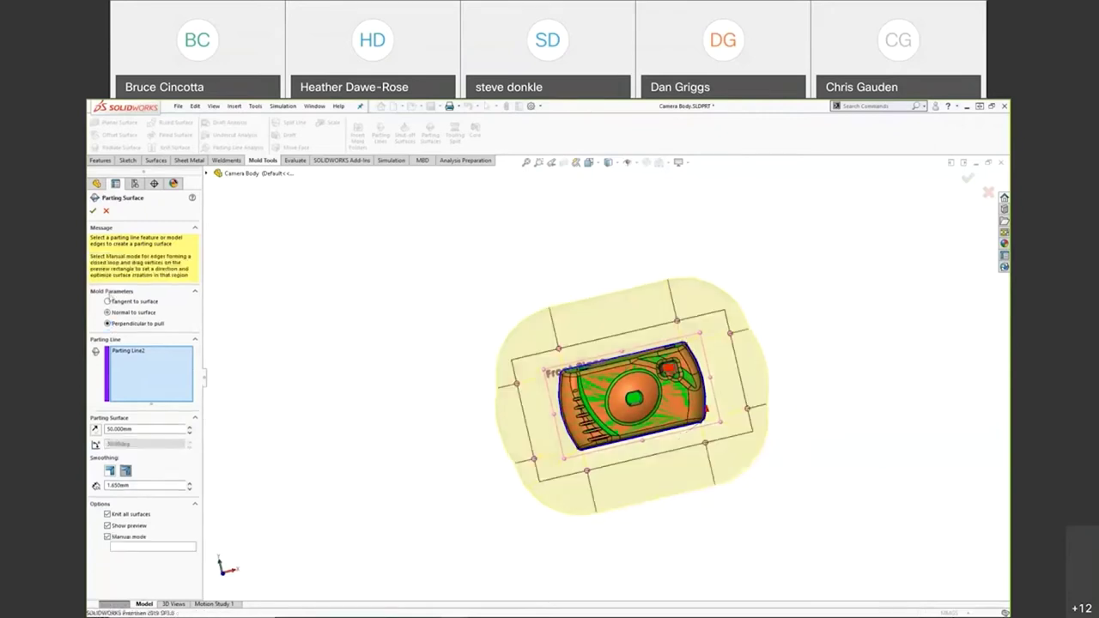
middle_click_drag(762, 434, 748, 280)
middle_click_drag(580, 417, 787, 463)
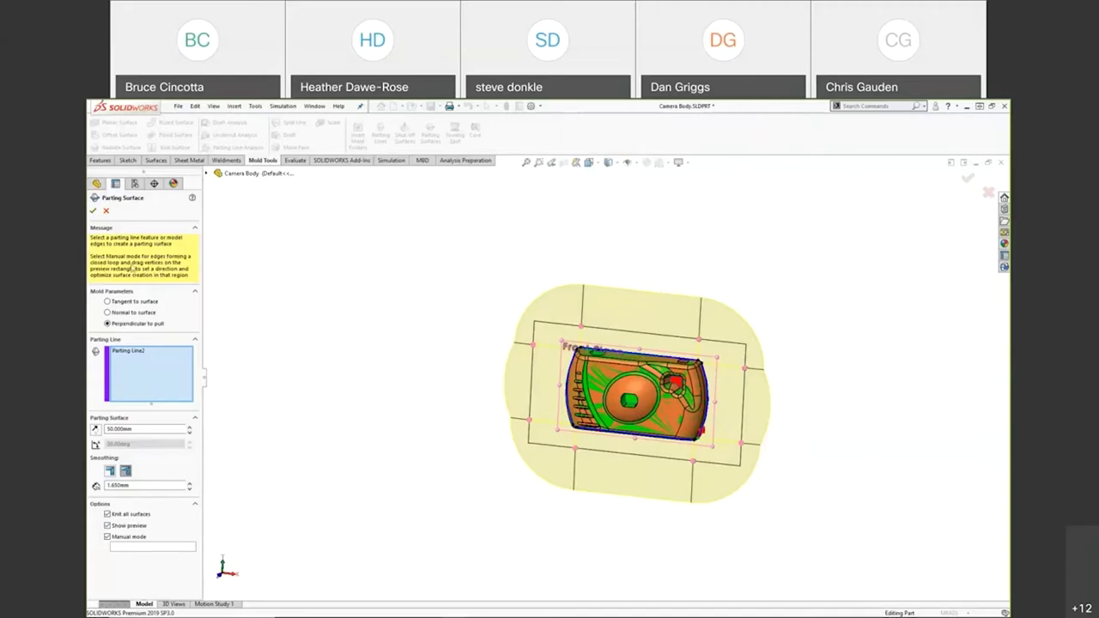
left_click(93, 210)
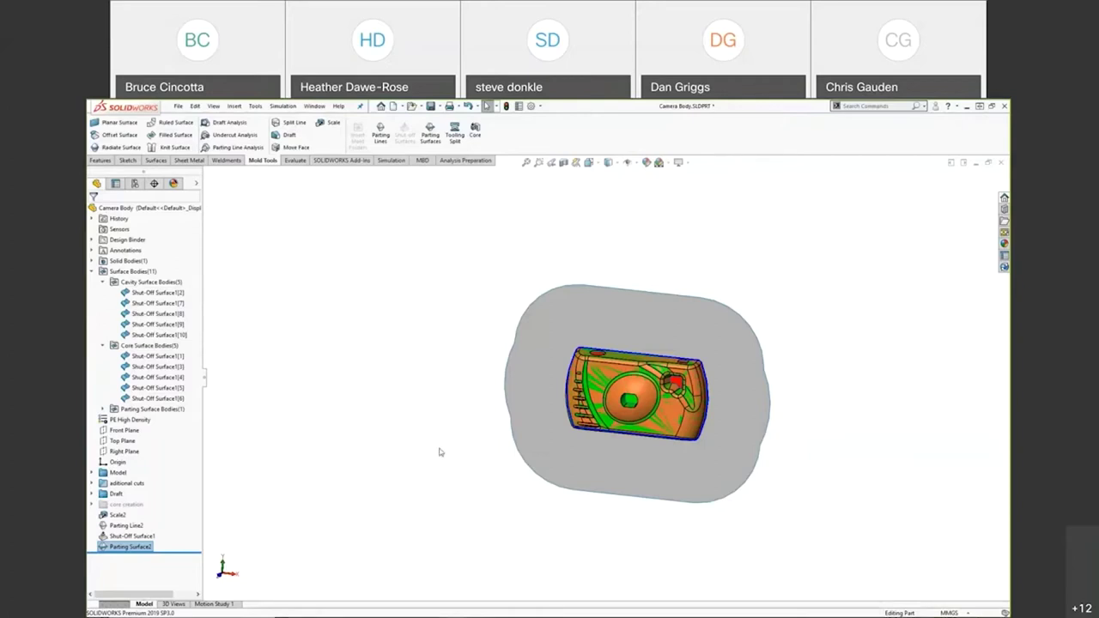
On Parting Surface2, draw a center rectangle at the origin enclosing the camera body
left_click(650, 336)
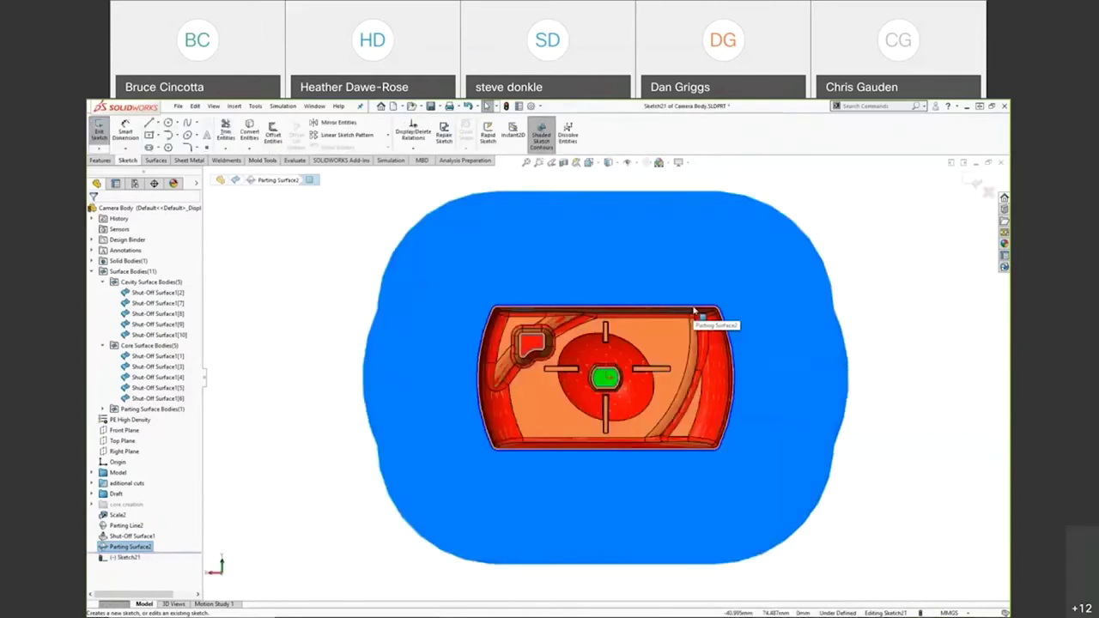
key("ctrl+8")
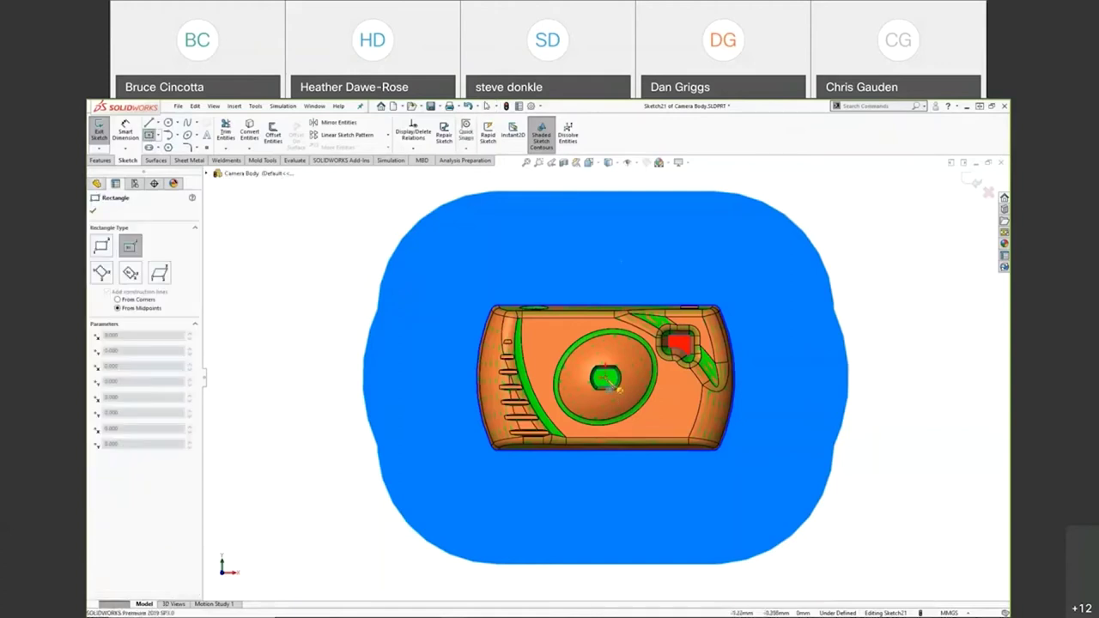
left_click(606, 378)
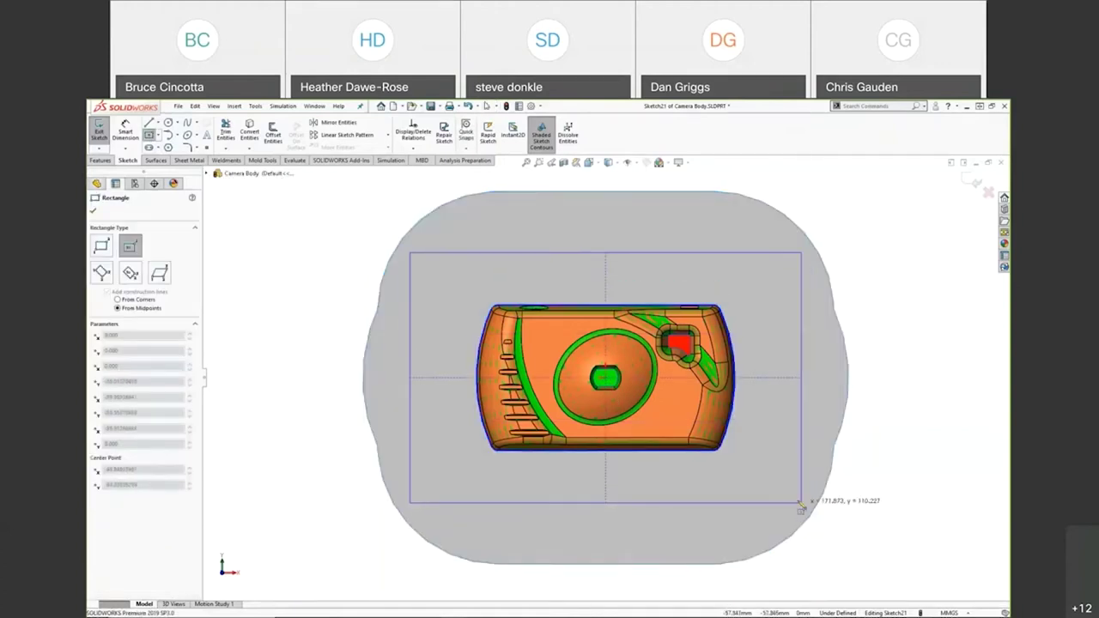
left_click(798, 499)
Dimension the rectangle 150 mm wide and 100 mm high, then exit the sketch
right_click_drag(895, 541, 896, 496)
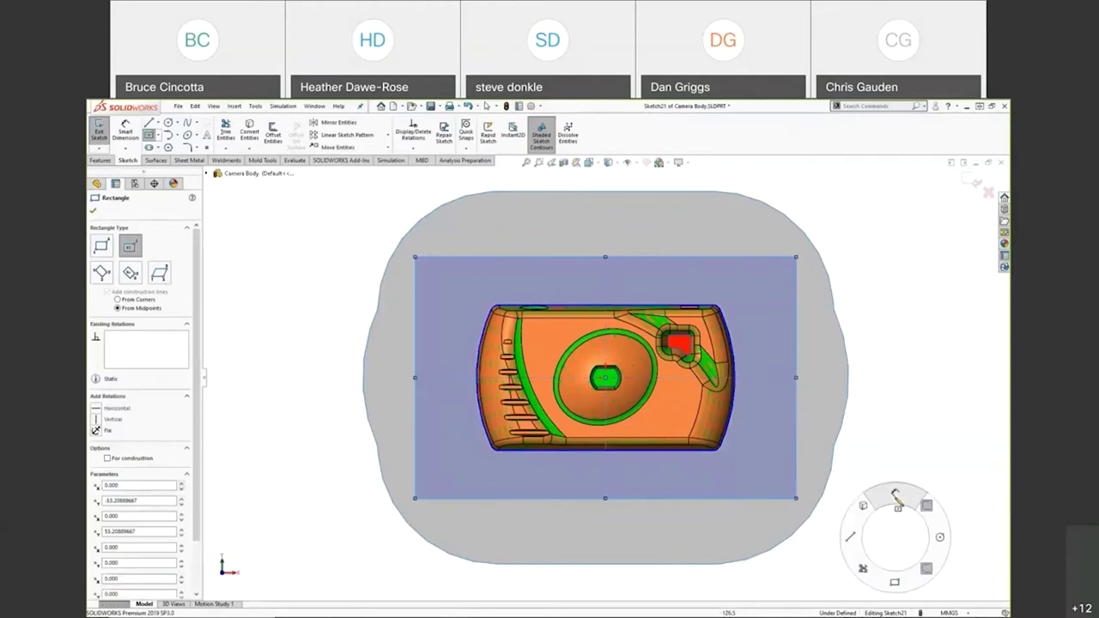
left_click(653, 498)
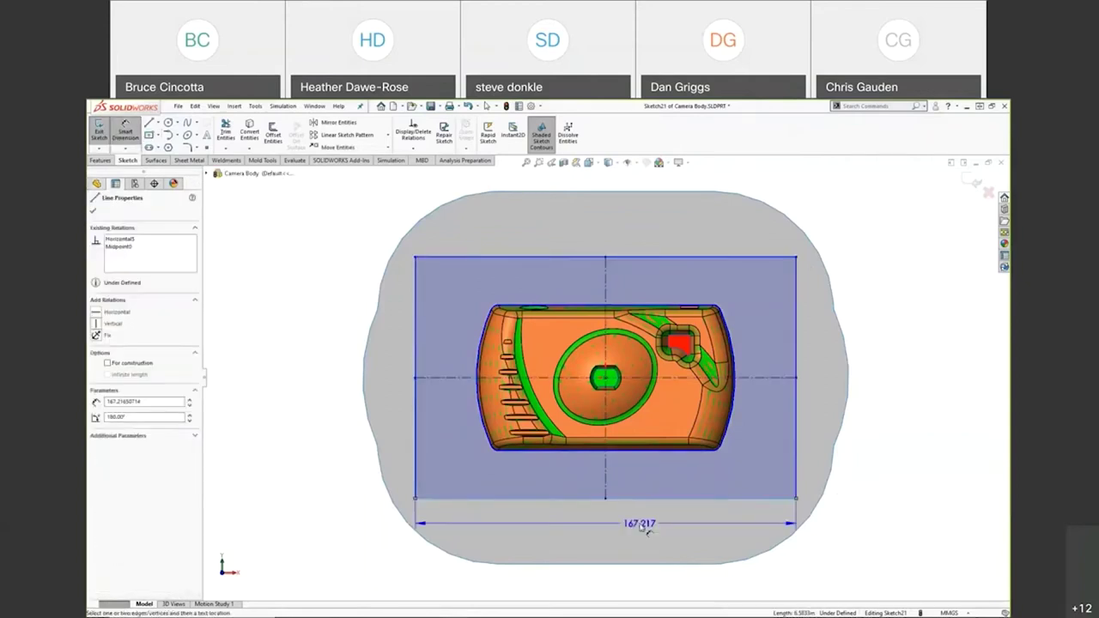
left_click(692, 520)
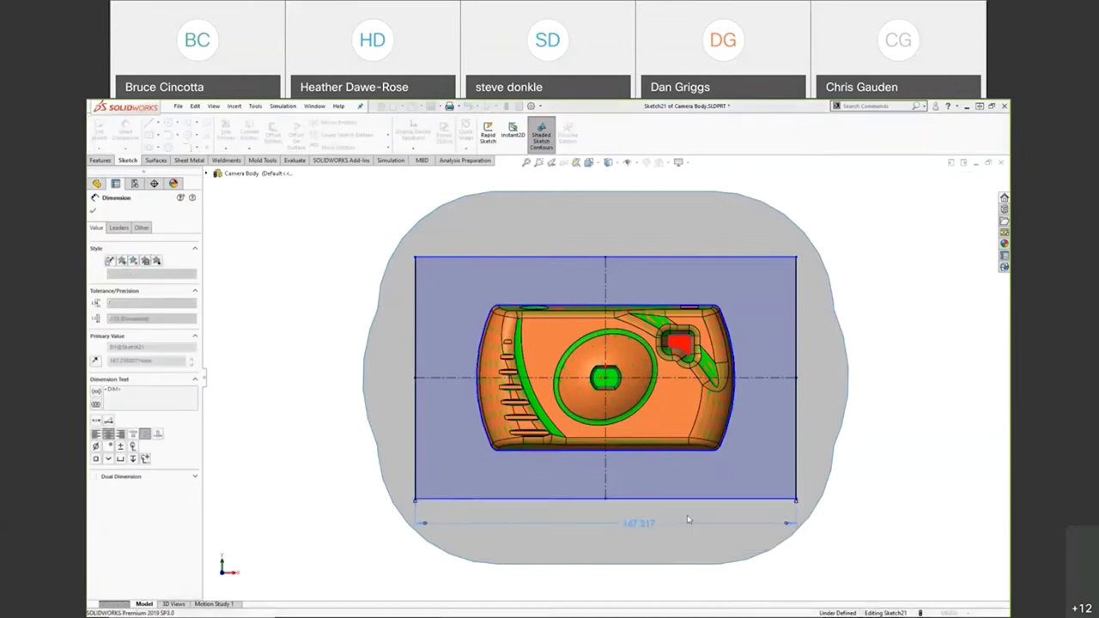
key("Return")
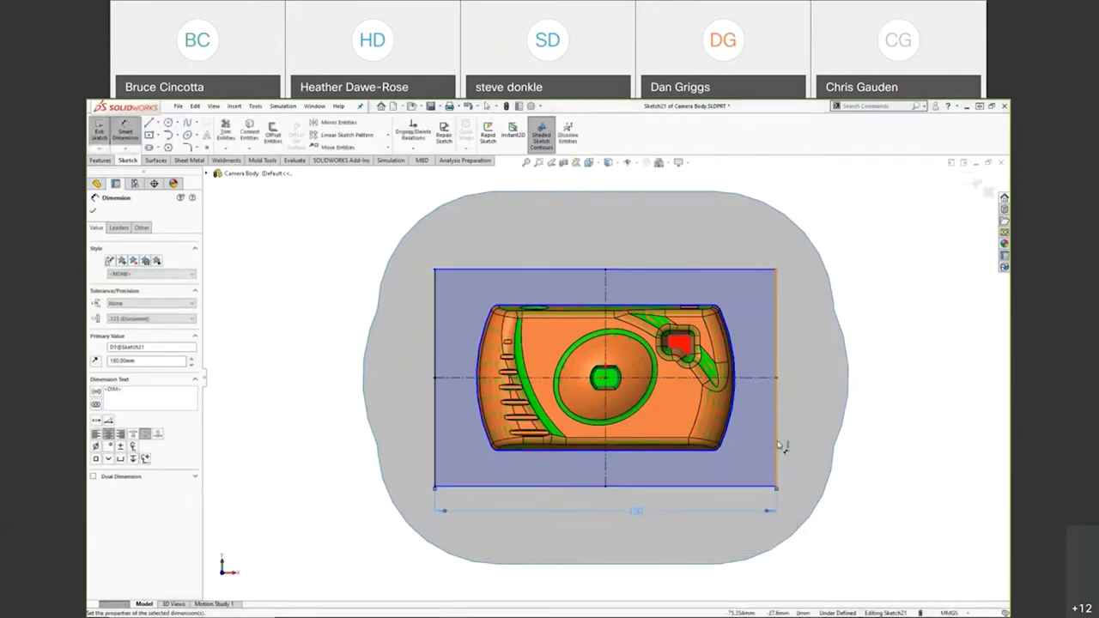
left_click(808, 436)
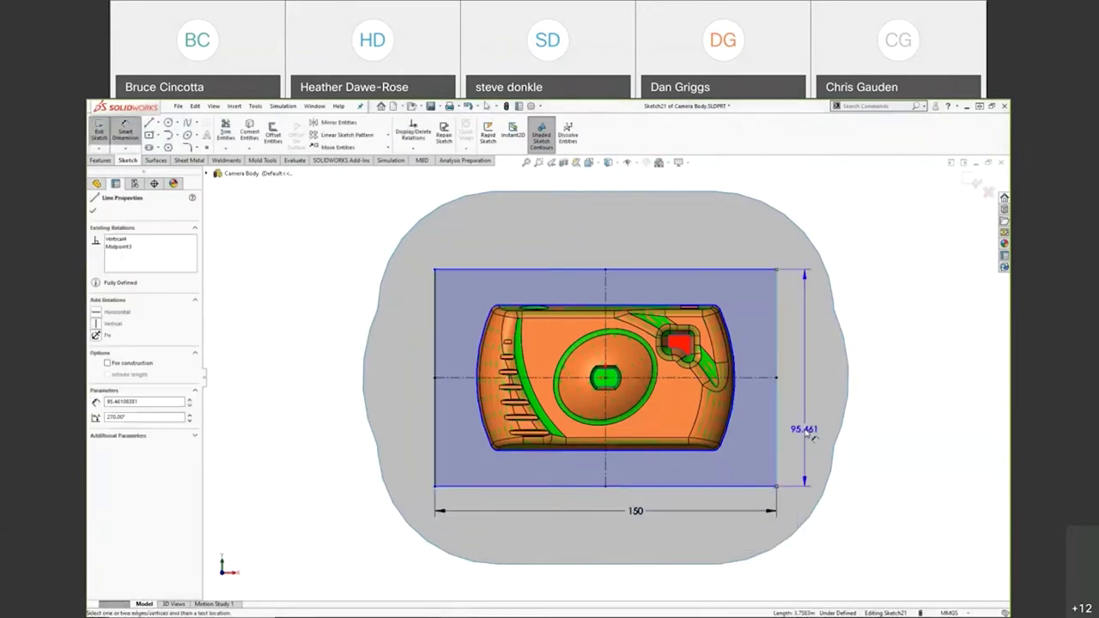
left_click(812, 438)
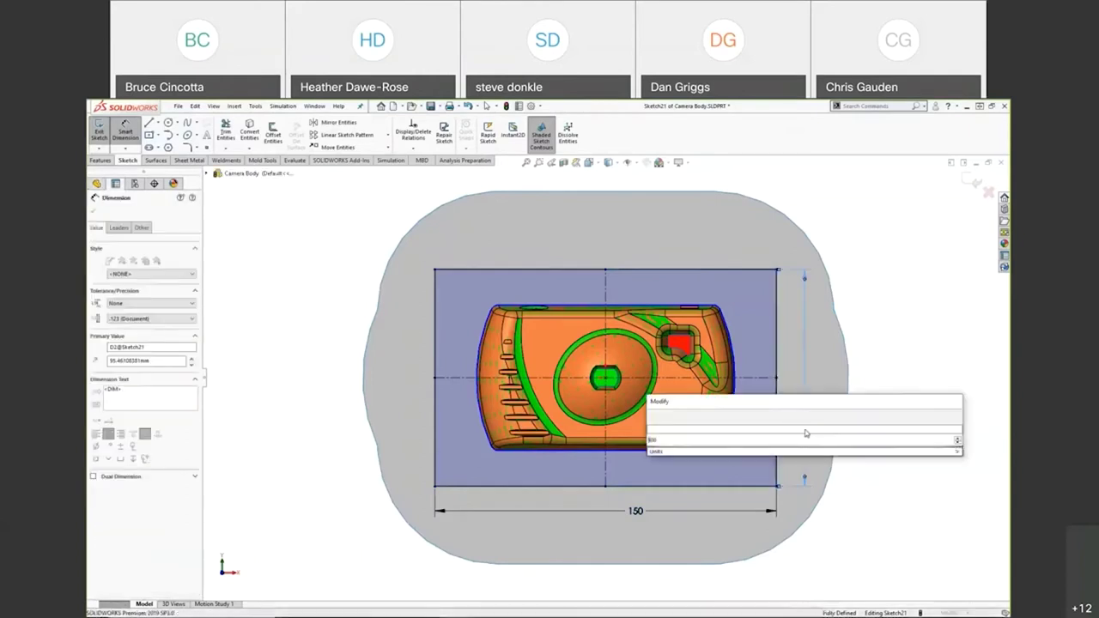
key("Return")
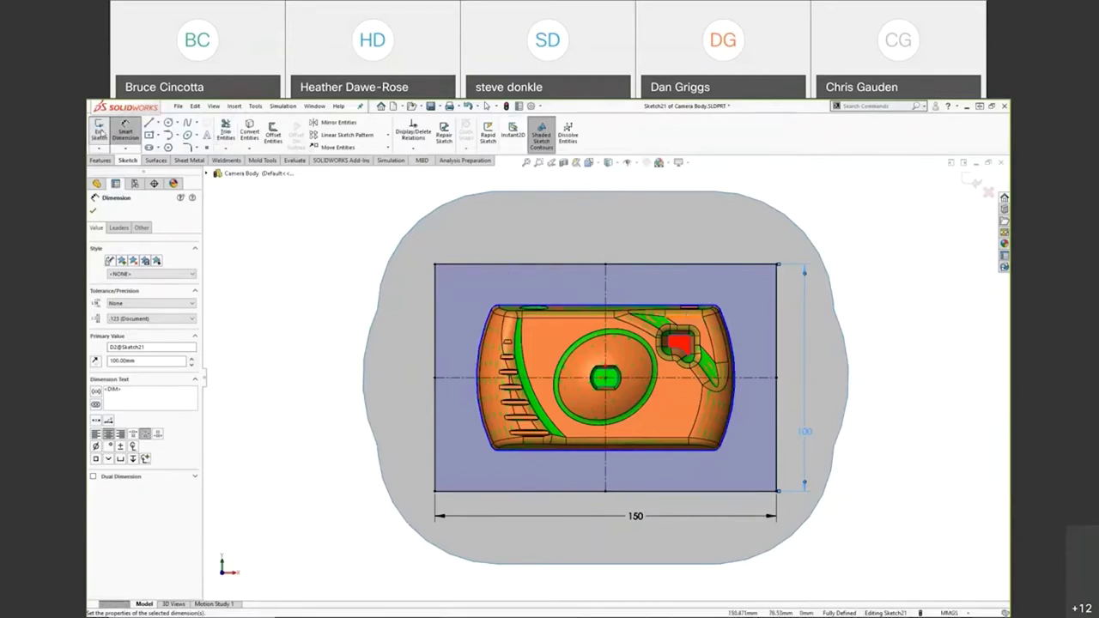
left_click(99, 131)
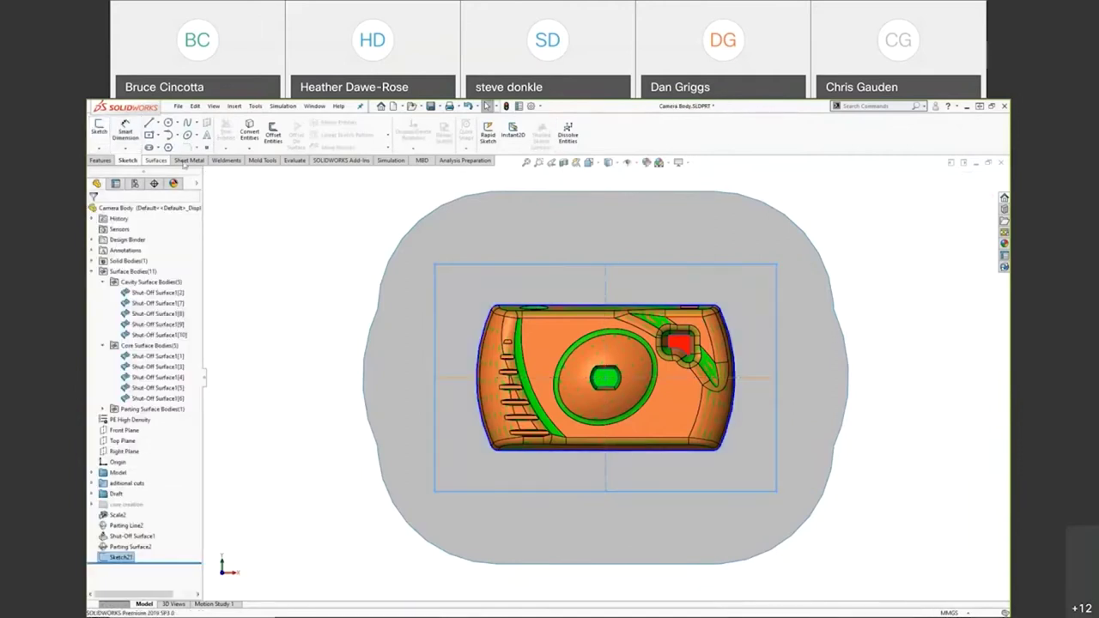
Start a Tooling Split using the rectangle sketch and preview it over the parting surface
left_click(263, 160)
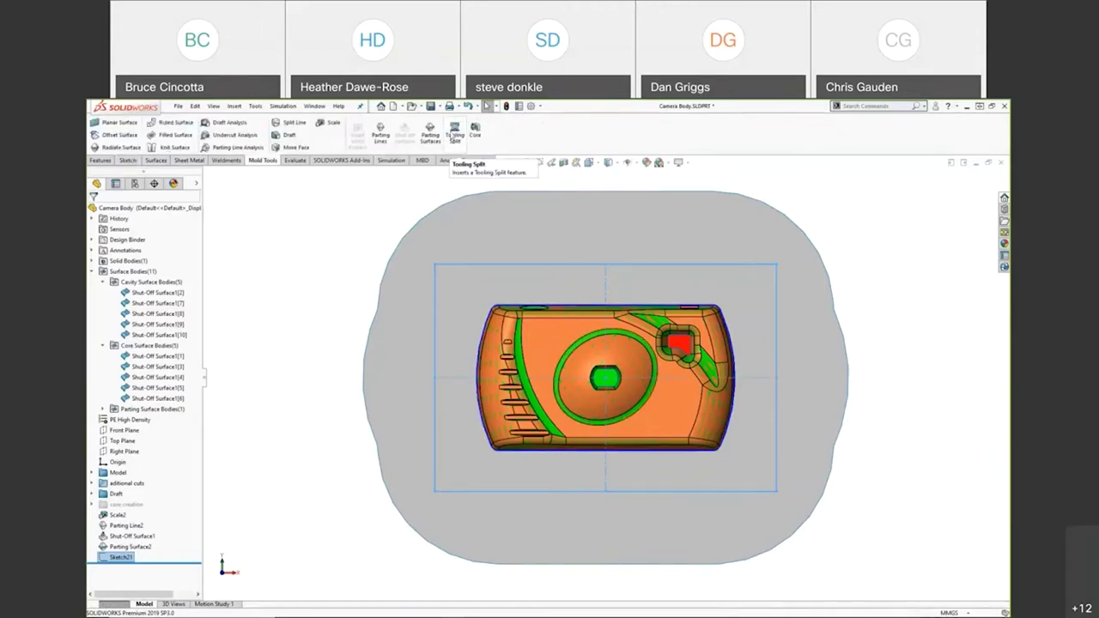
left_click(461, 267)
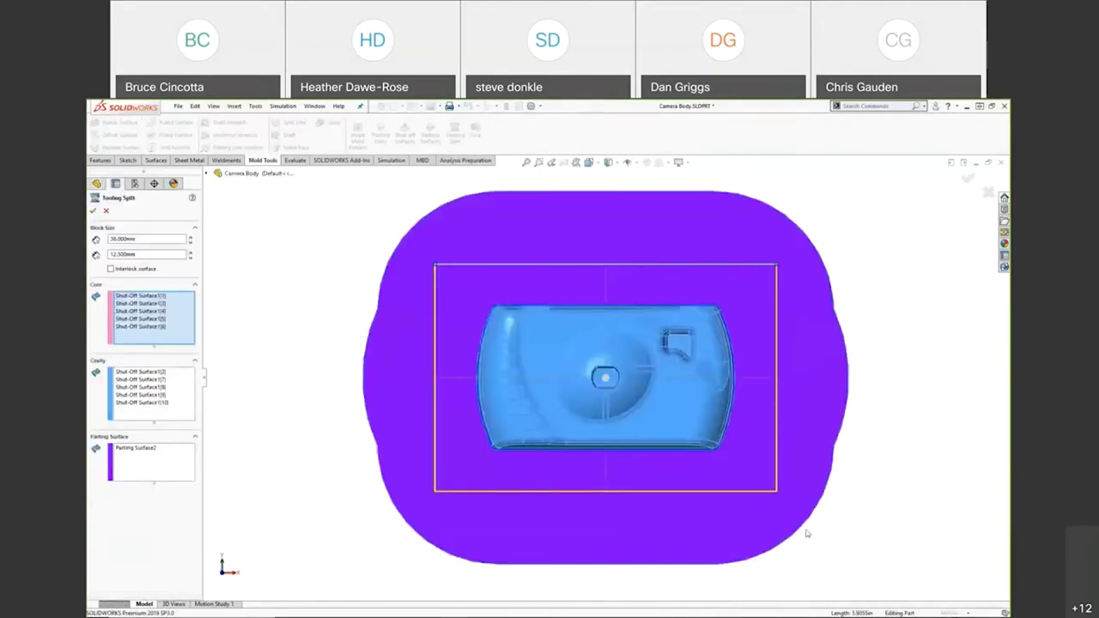
middle_click_drag(808, 530, 829, 332)
middle_click_drag(658, 417, 657, 353)
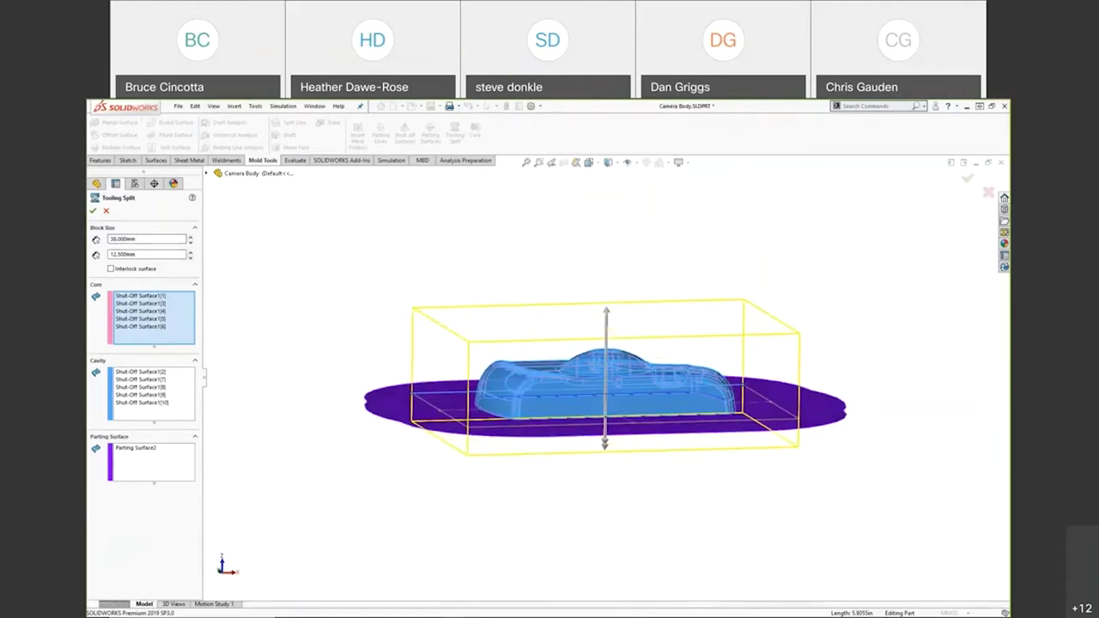
Set the block depths to 40 mm and 10 mm and create Tooling Split1
left_click(113, 255)
double_click(114, 254)
type("10")
double_click(120, 239)
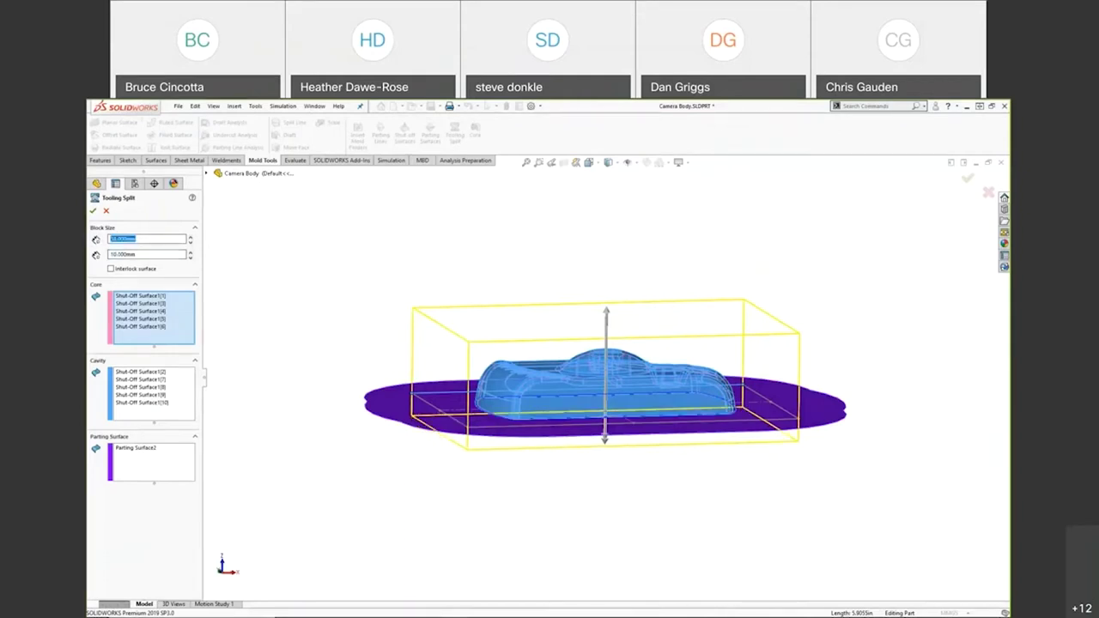
type("40")
left_click(158, 471)
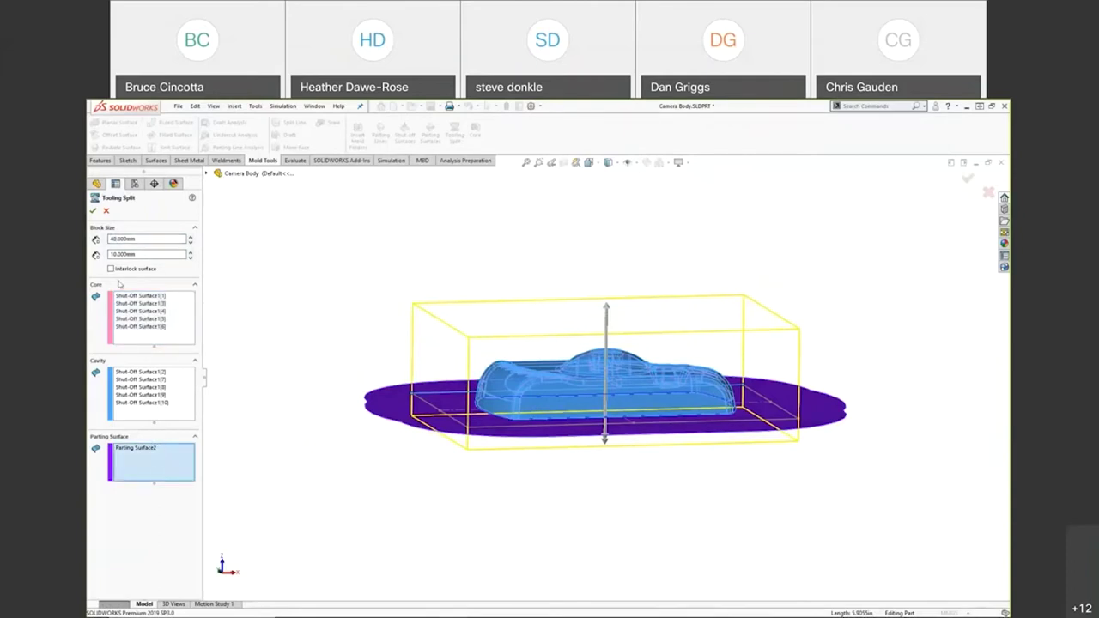
left_click(95, 211)
middle_click_drag(669, 445, 445, 445)
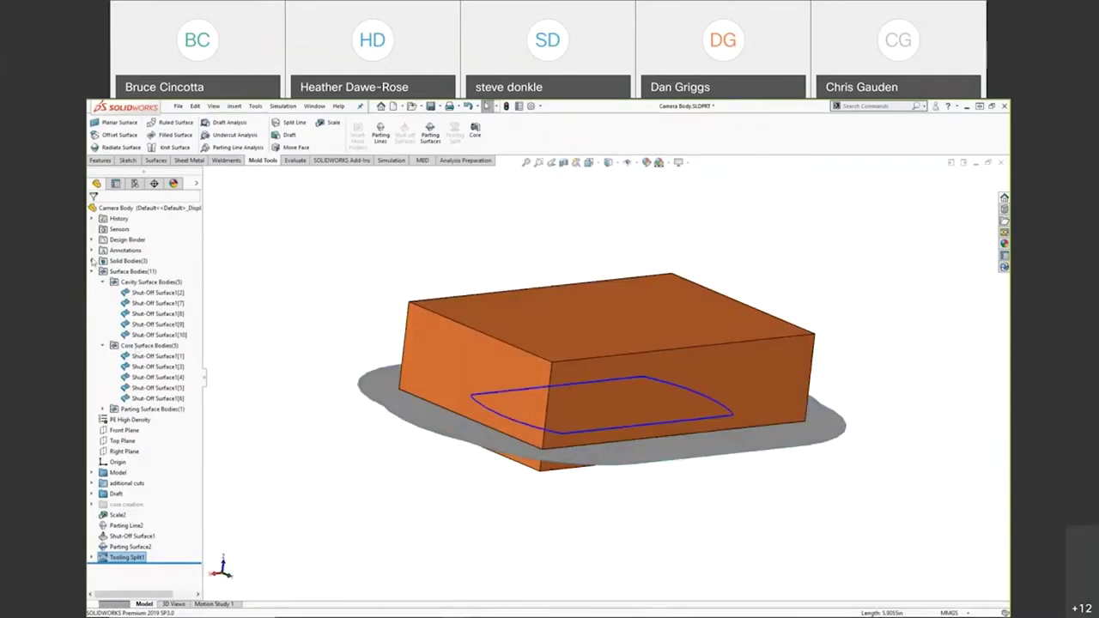
Expand the solid bodies and view the Tooling Split1[1] core block on its own
left_click(92, 261)
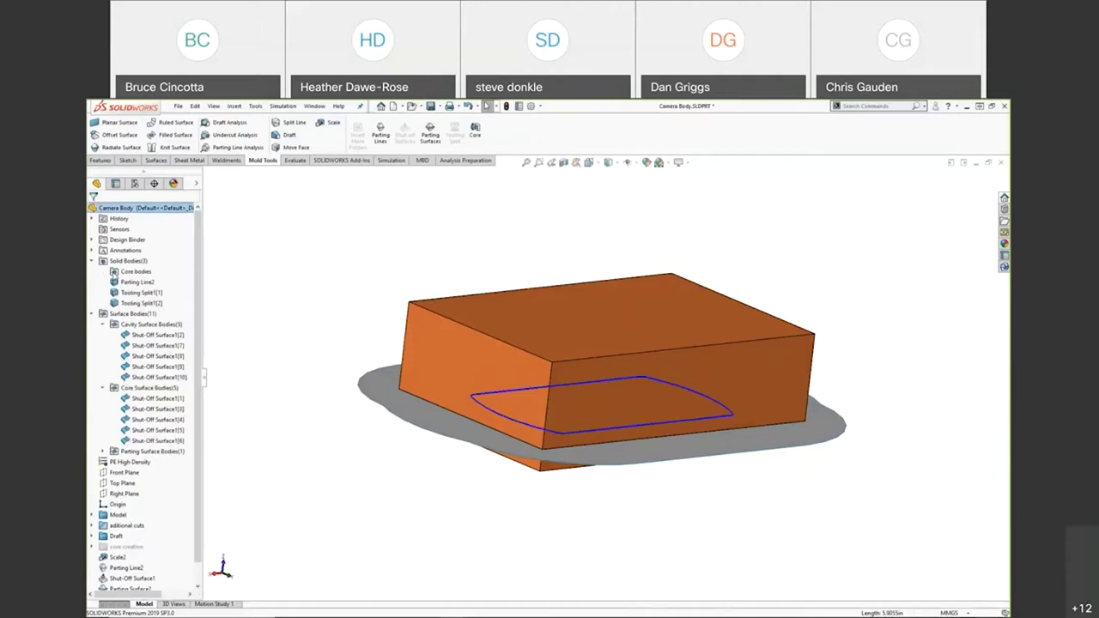
left_click(129, 294)
right_click(126, 297)
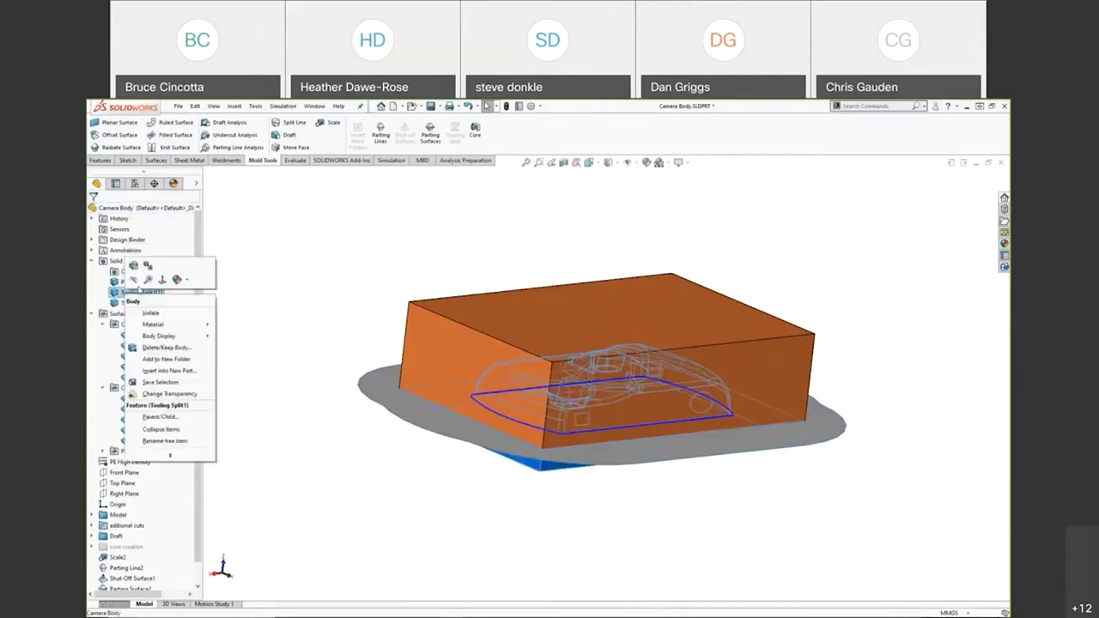
key("Escape")
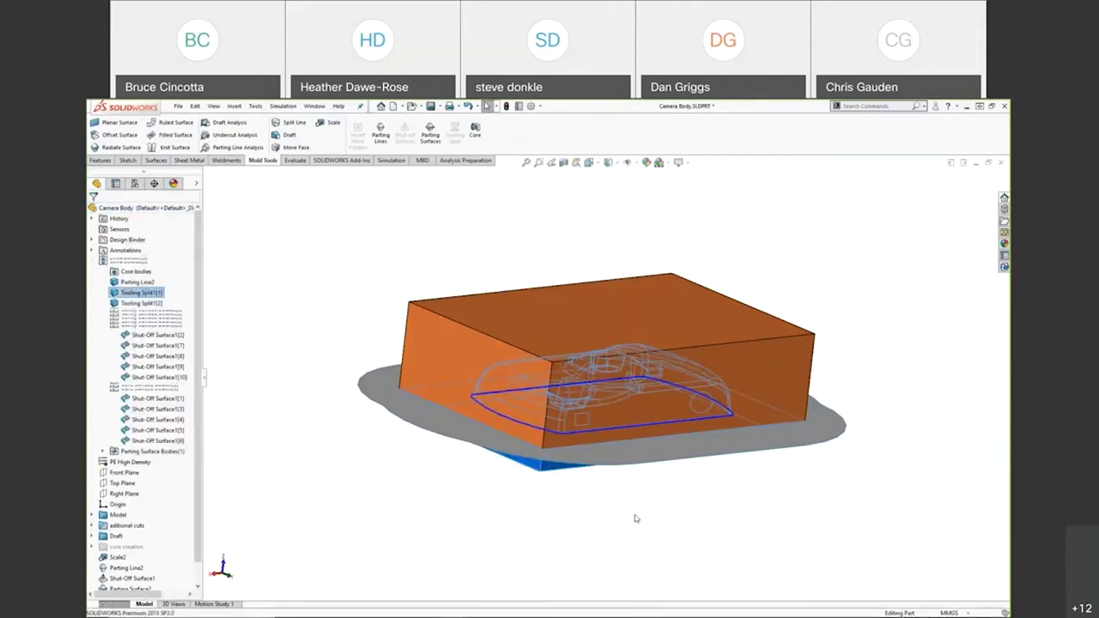
middle_click_drag(633, 507, 626, 546)
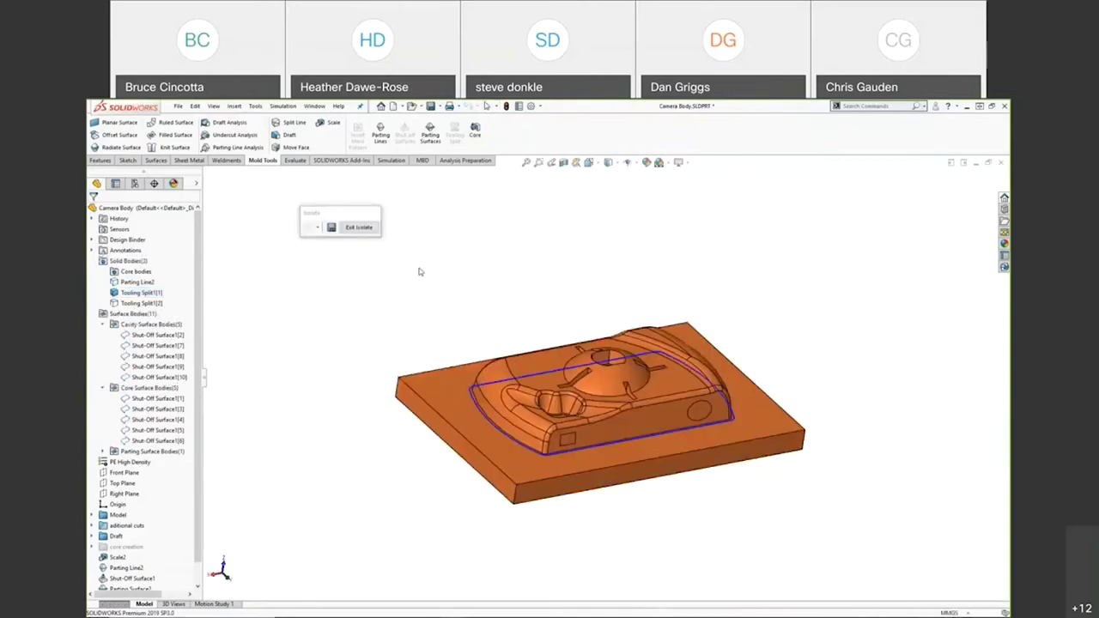
left_click(359, 227)
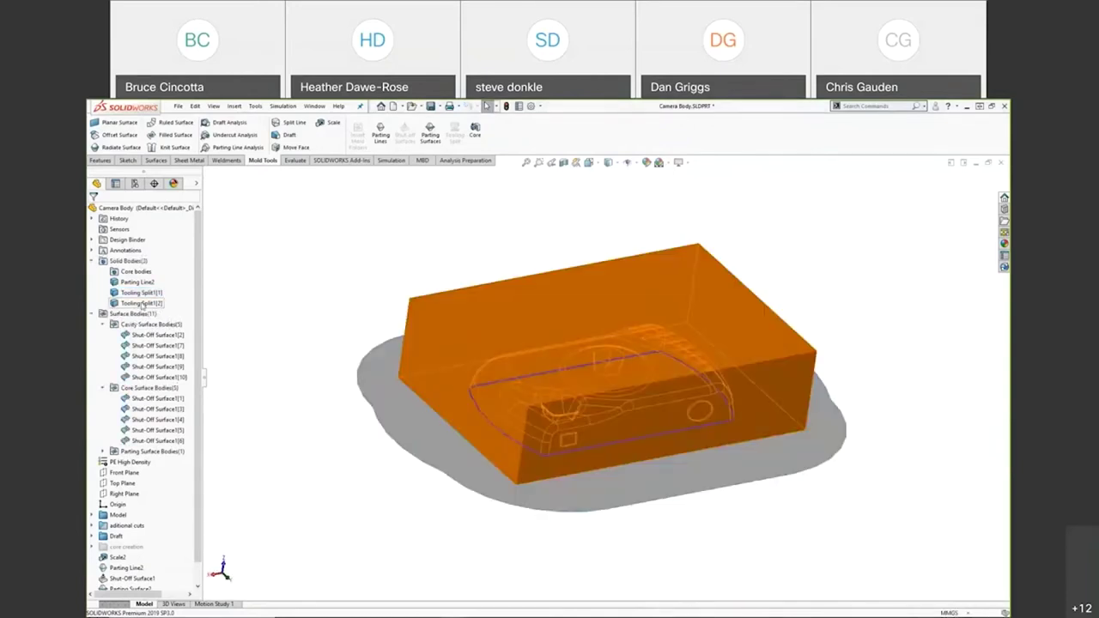
Isolate Tooling Split1[2] to look down into the cavity, then show all bodies again
right_click(143, 305)
key("Escape")
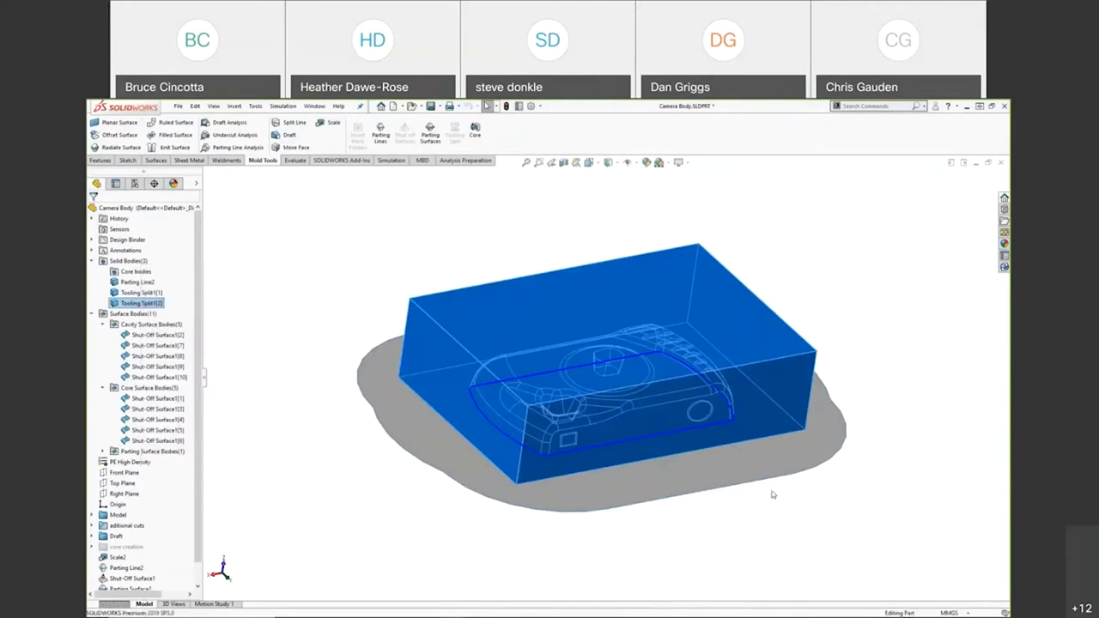
middle_click_drag(773, 495, 752, 461)
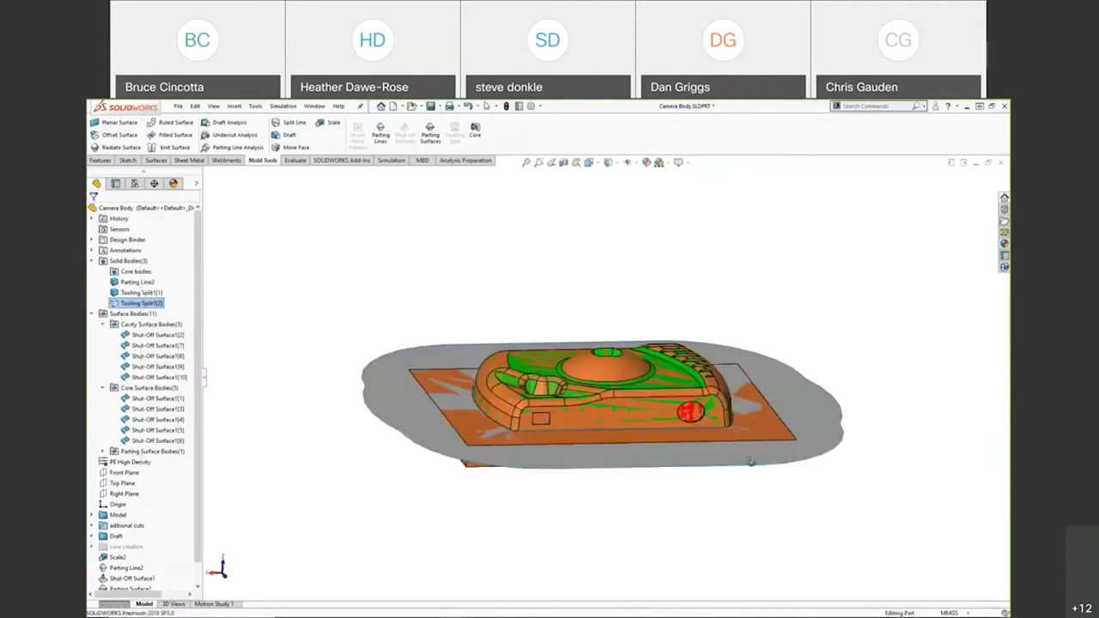
right_click(129, 302)
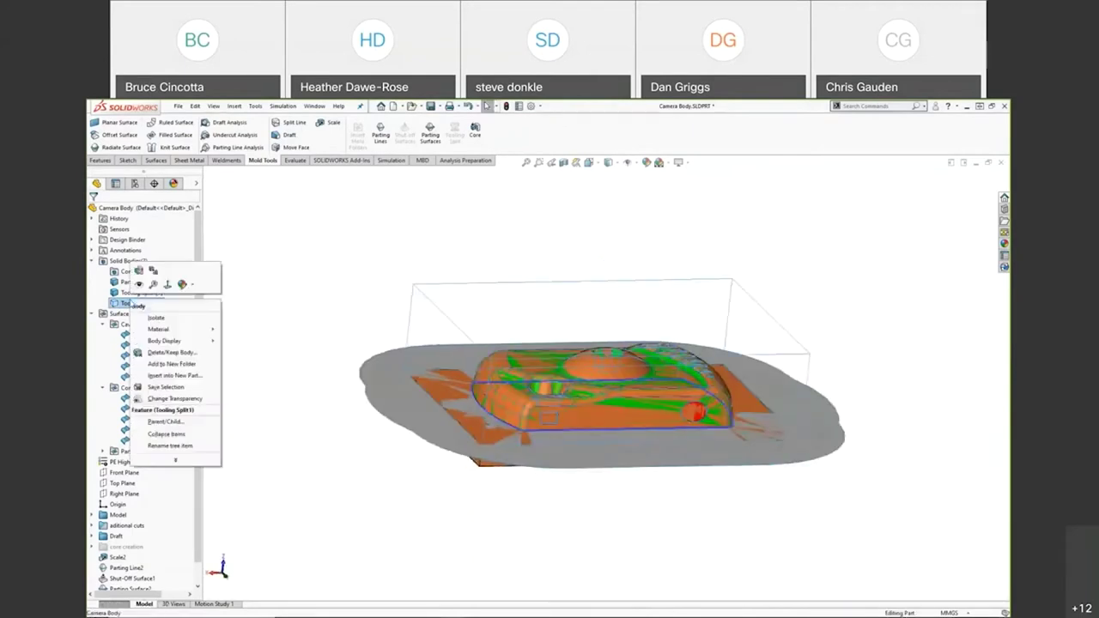
left_click(150, 278)
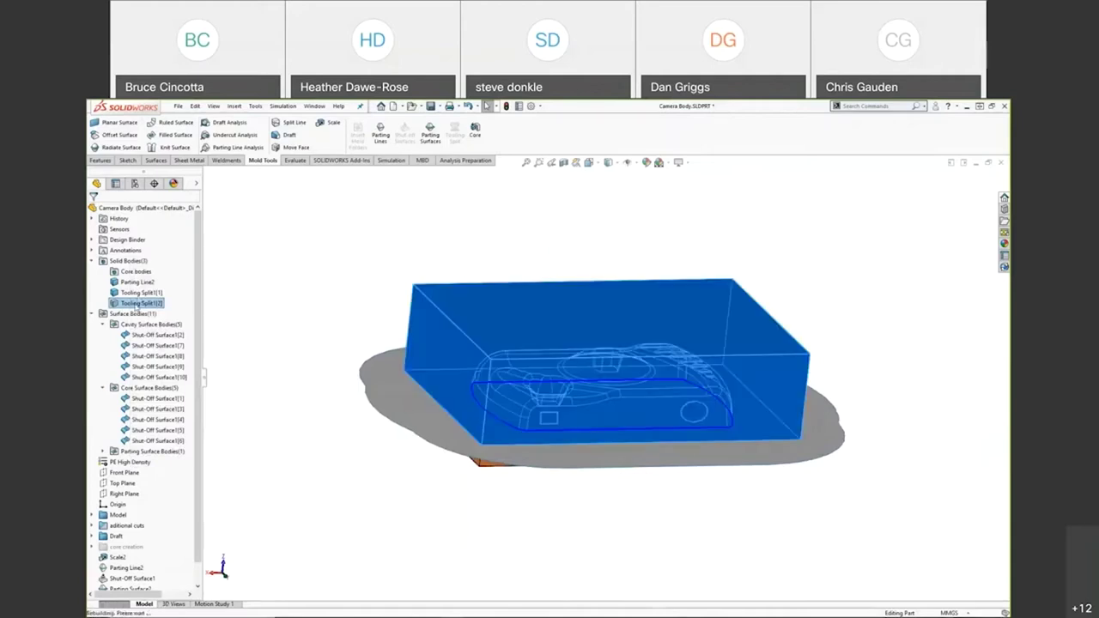
right_click(135, 304)
left_click(719, 387)
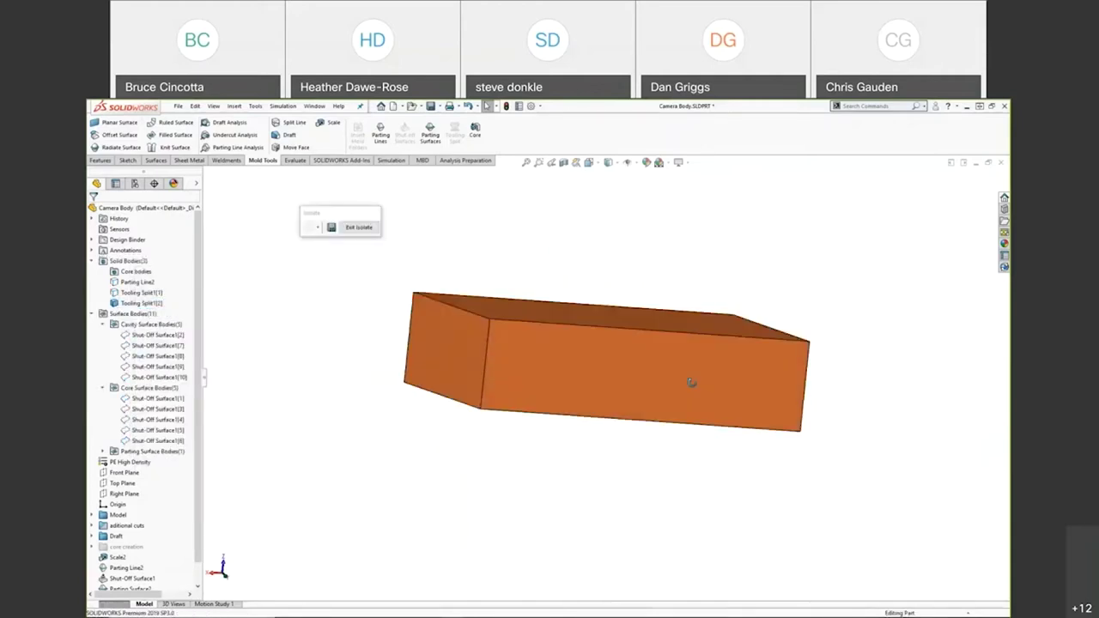
middle_click_drag(692, 383, 541, 245)
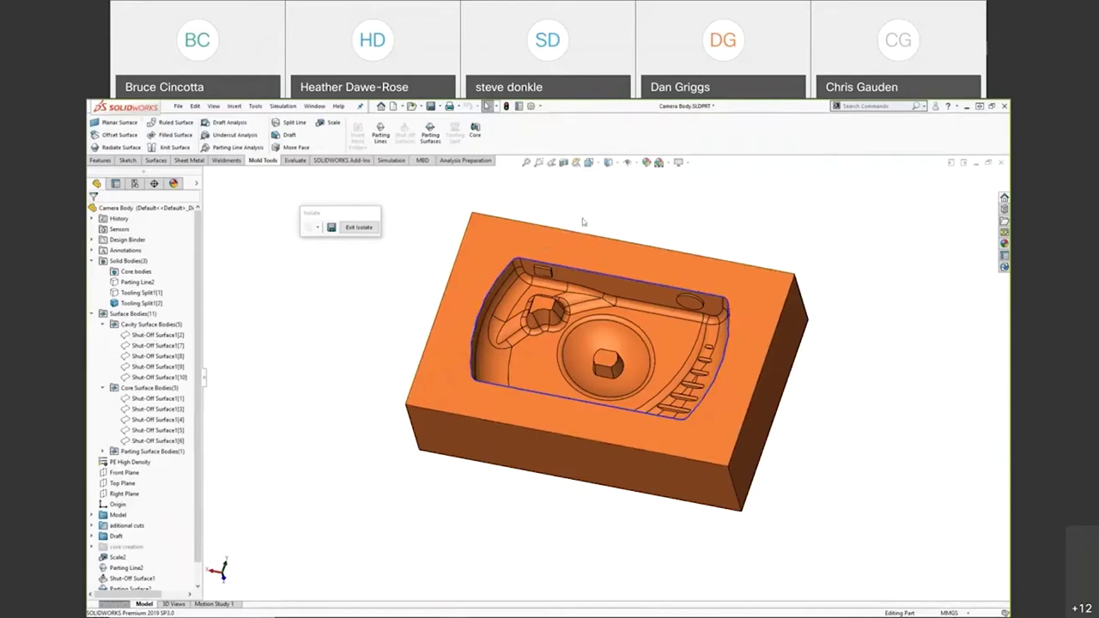
left_click(359, 227)
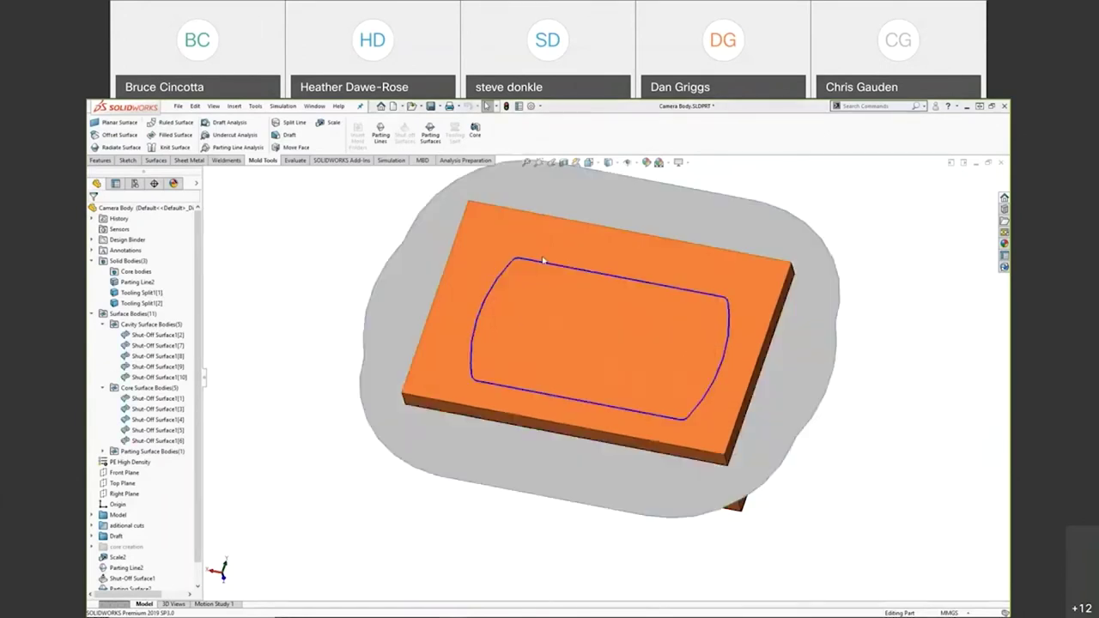
Hide the Cavity, Core and Parting Surface Bodies folders, then fit the mold block in view
middle_click_drag(542, 260, 558, 567)
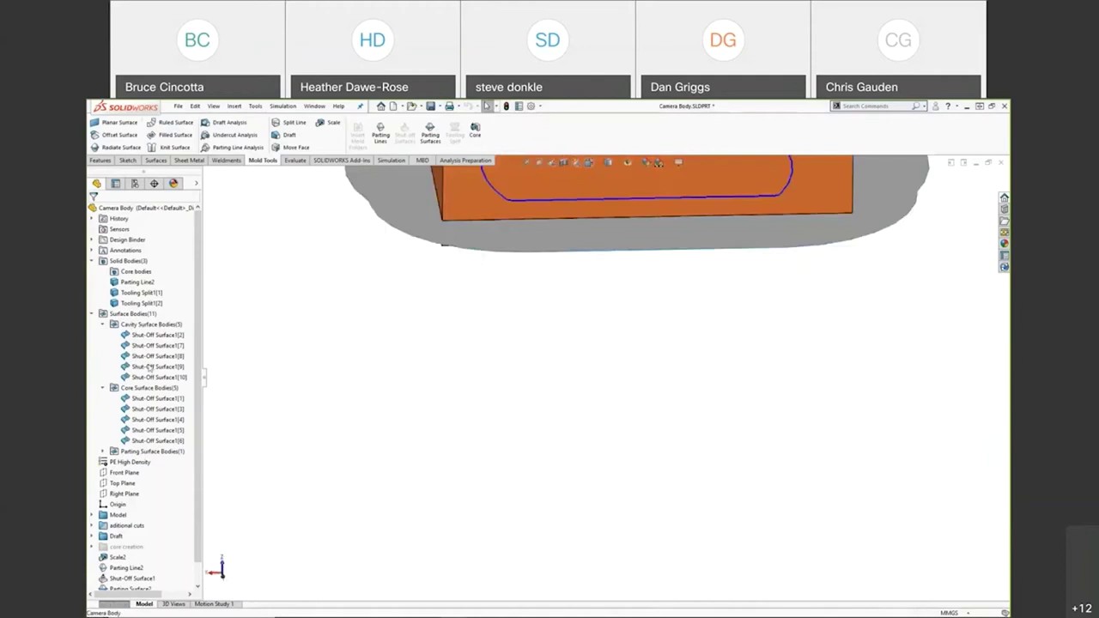
left_click(150, 324)
right_click(151, 325)
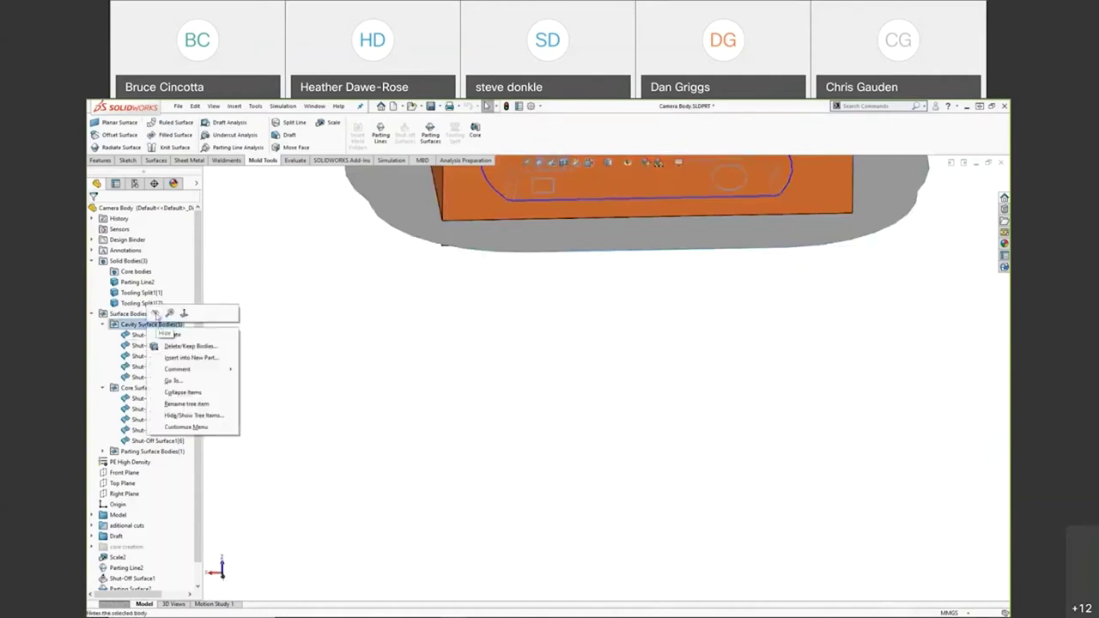
left_click(155, 312)
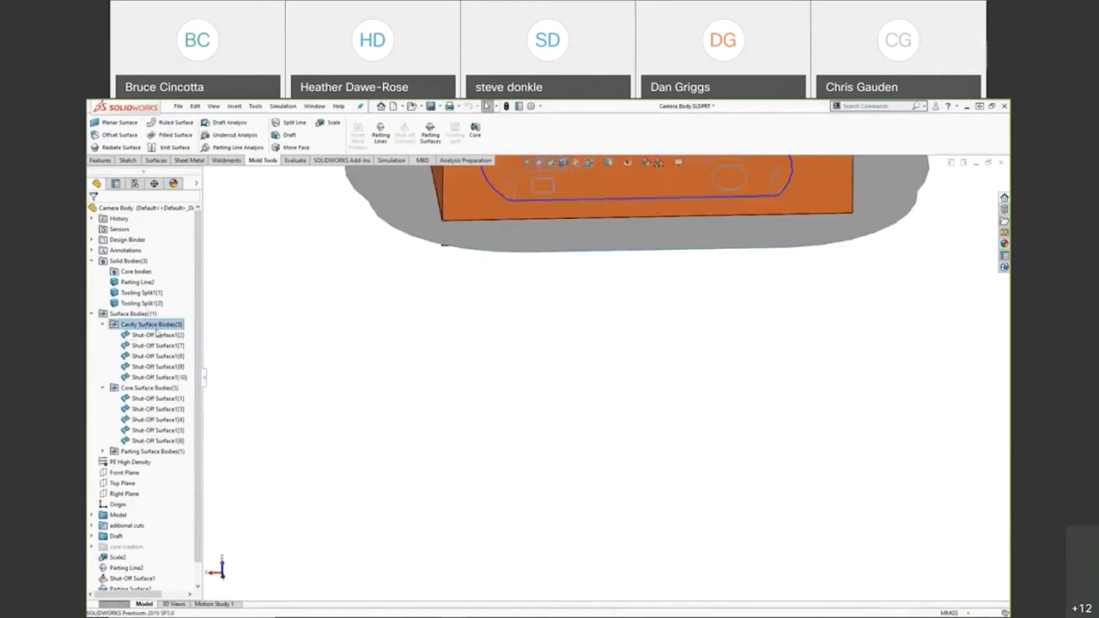
left_click(148, 388)
right_click(148, 389)
left_click(155, 376)
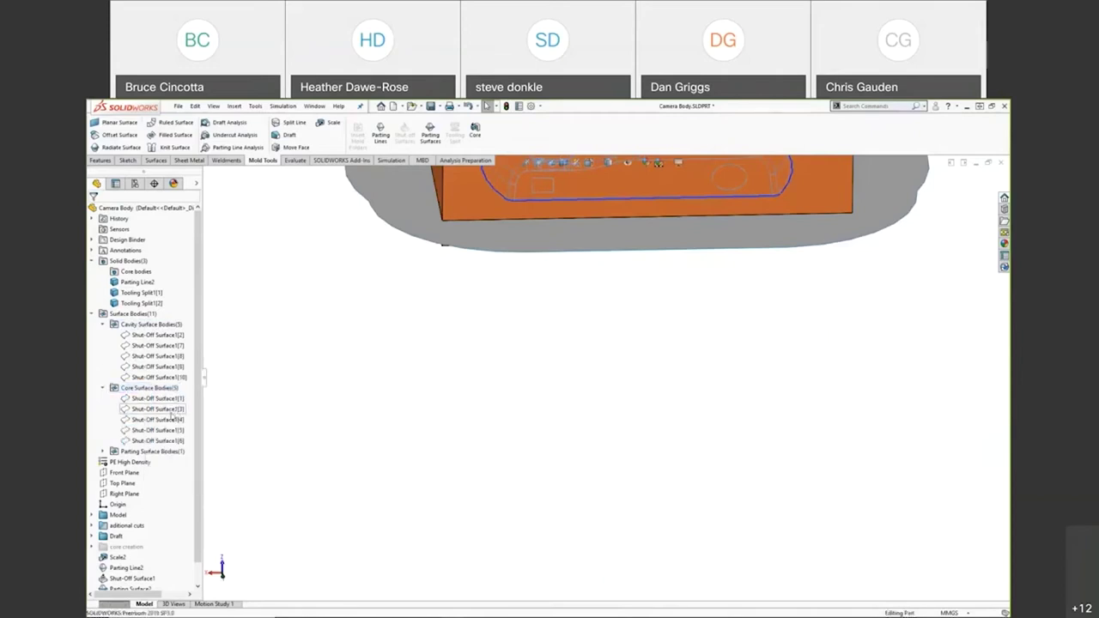
left_click(150, 451)
right_click(150, 451)
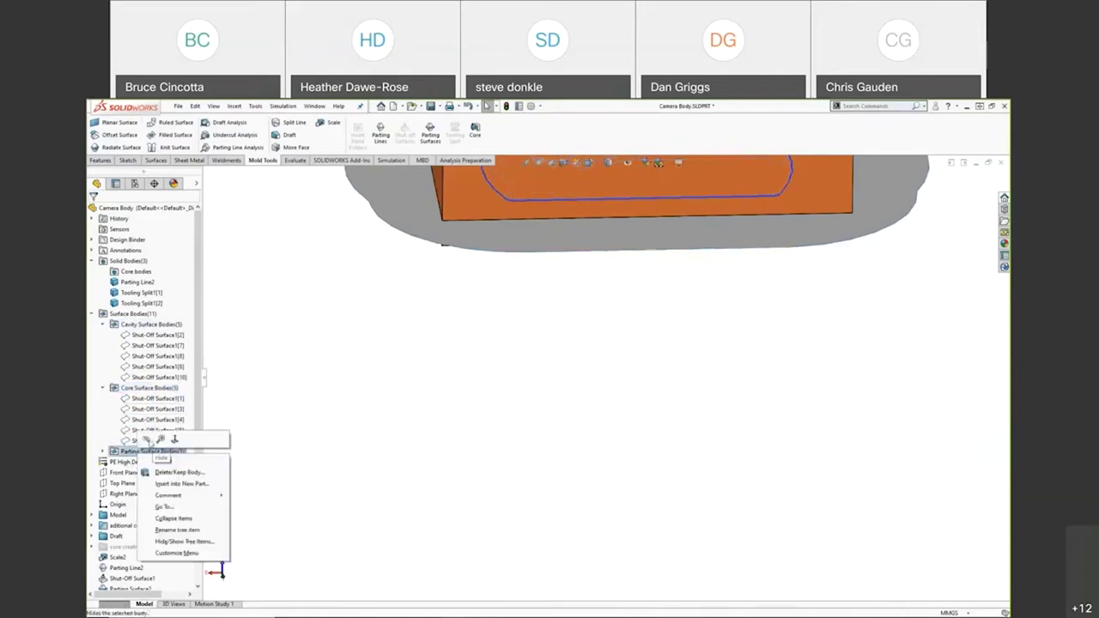
left_click(148, 441)
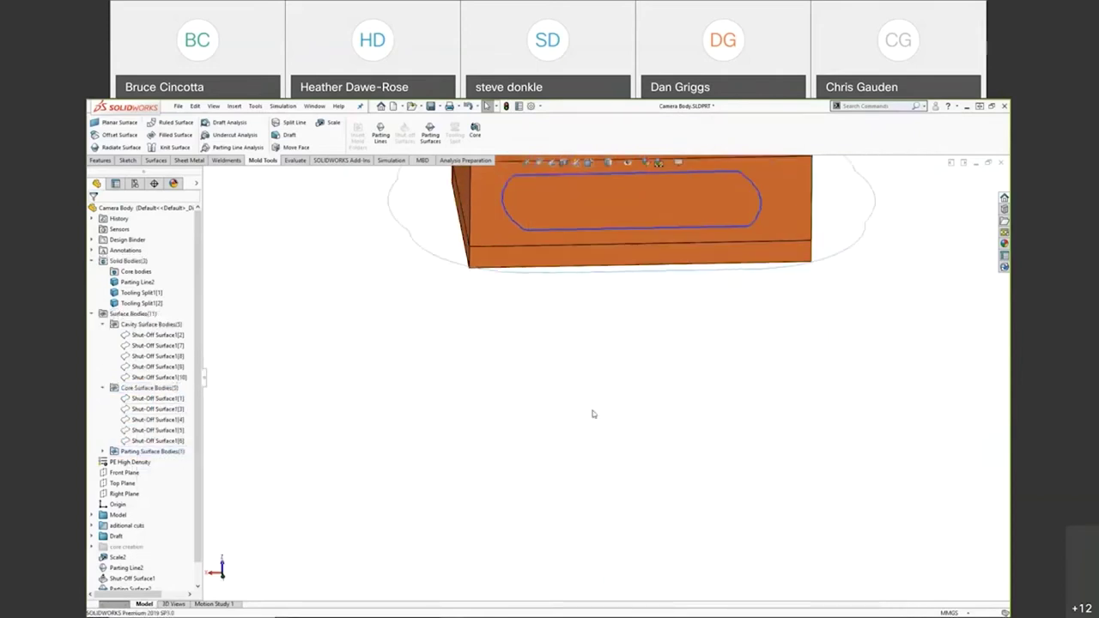
middle_click_drag(590, 364, 750, 421)
key("f")
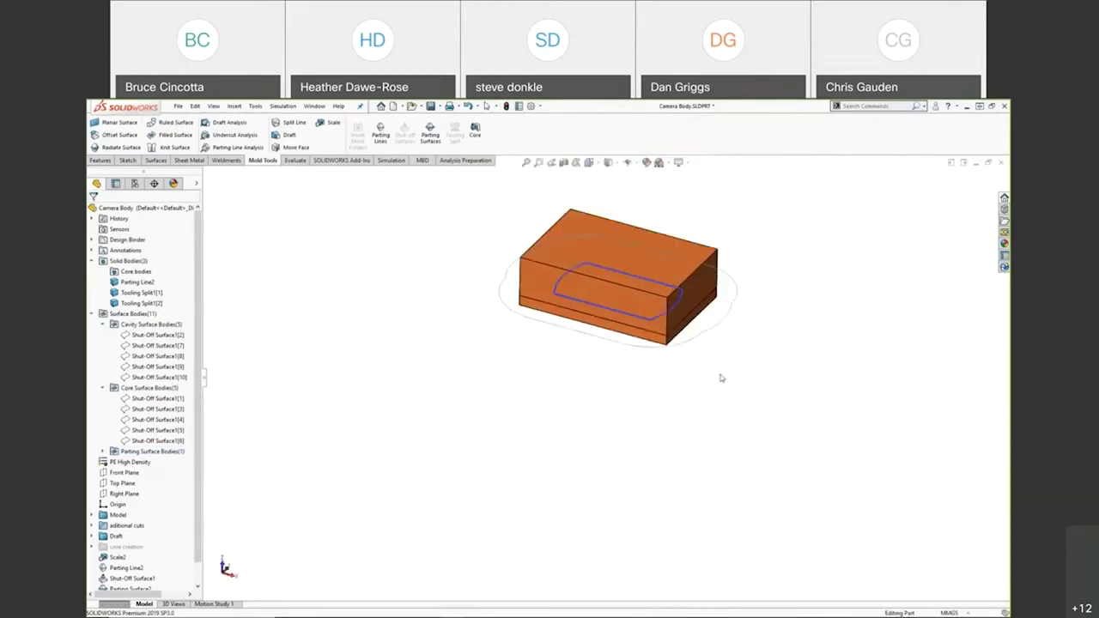
left_click(537, 275)
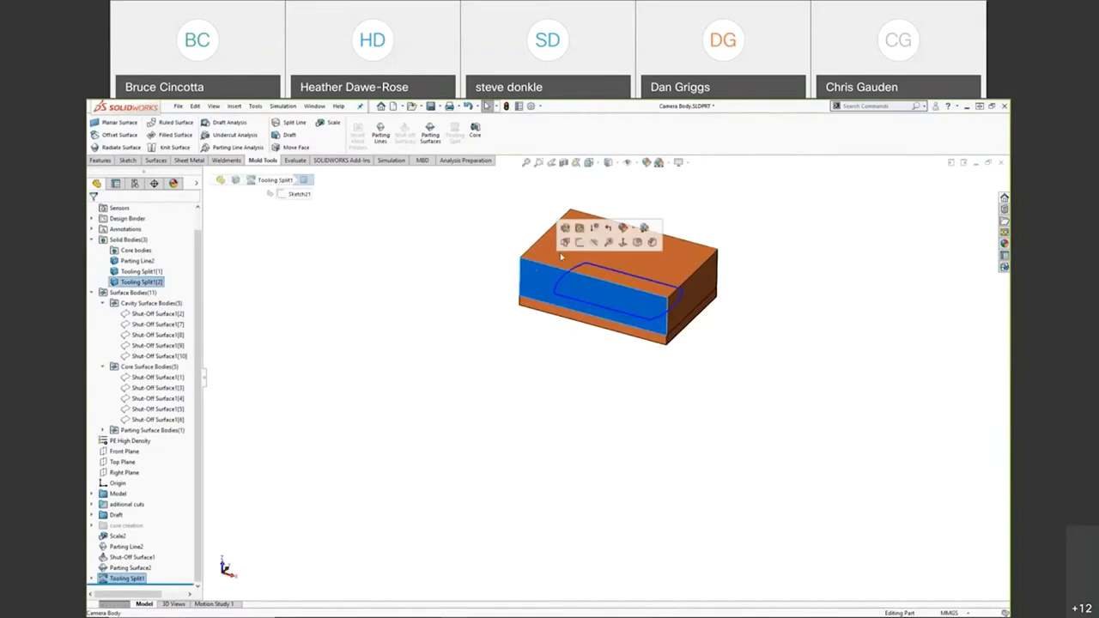
Make the upper Tooling Split1[2] block transparent
left_click(594, 243)
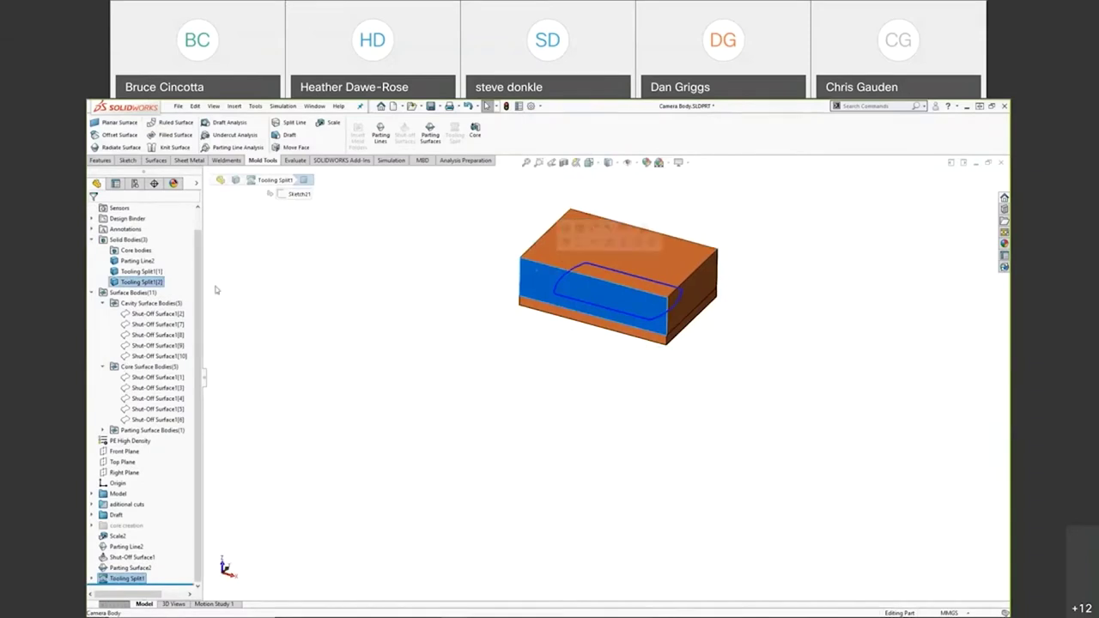
right_click(142, 282)
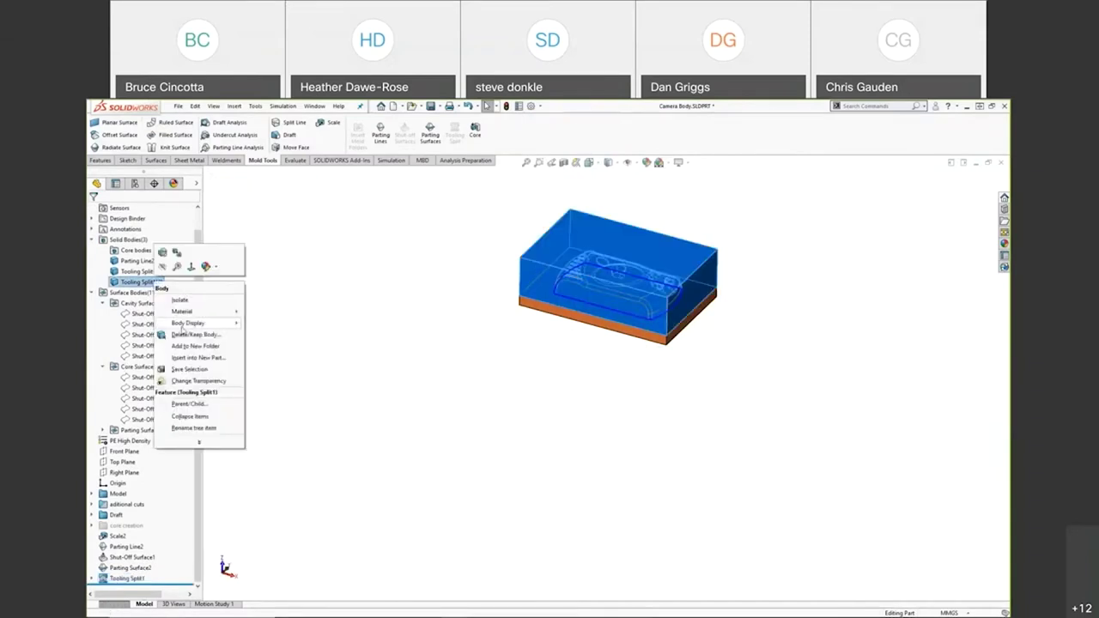
left_click(184, 381)
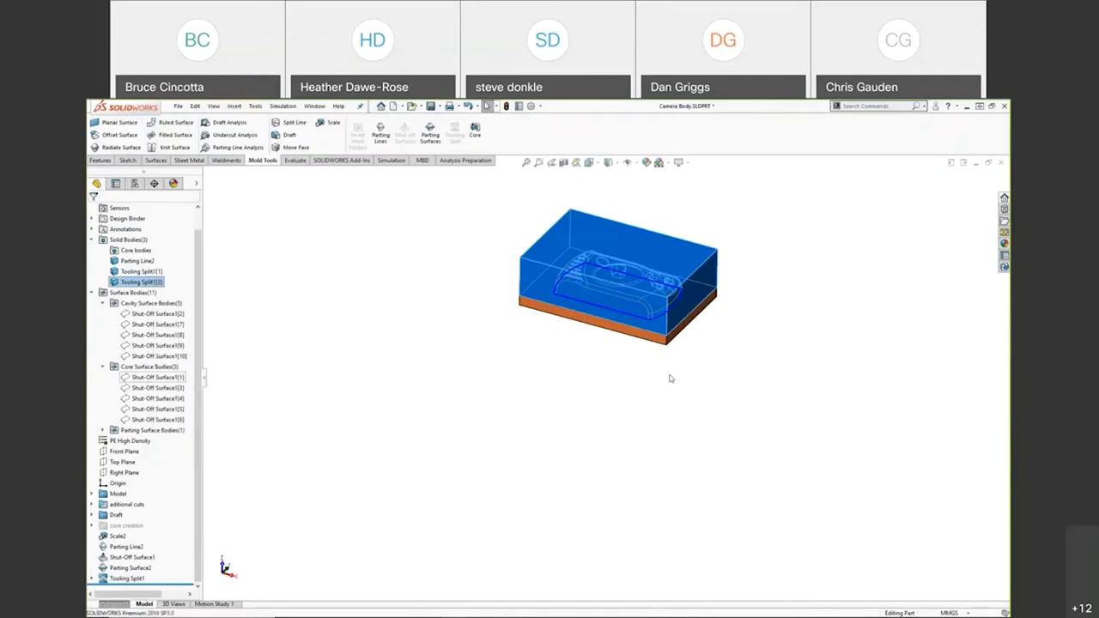
middle_click_drag(707, 352, 562, 352)
scroll(670, 335, "down", 6)
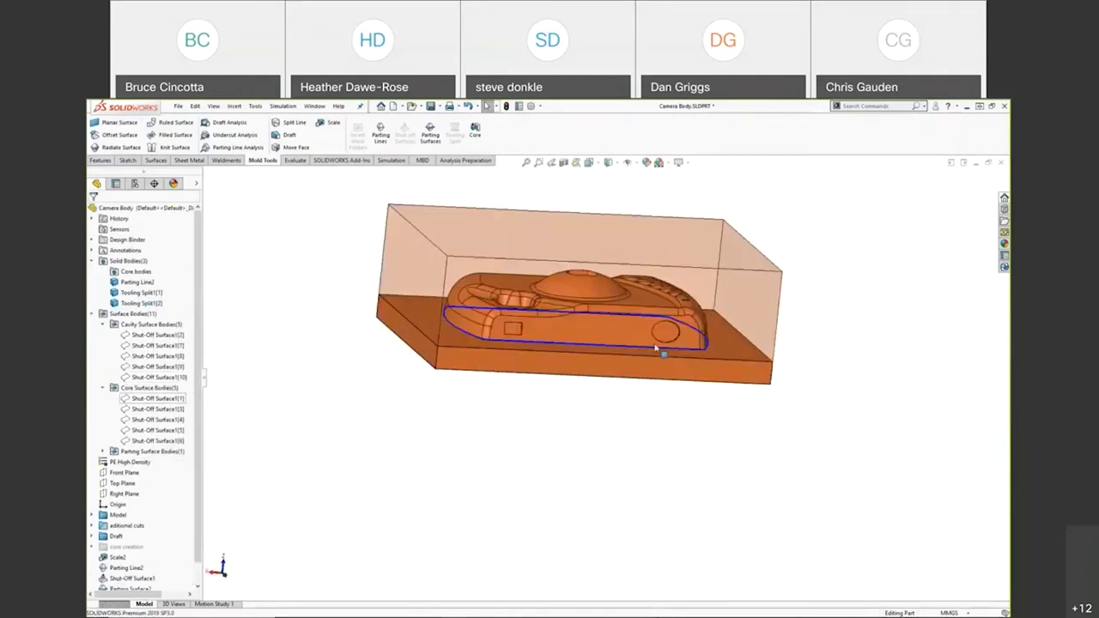
middle_click_drag(679, 343, 623, 317)
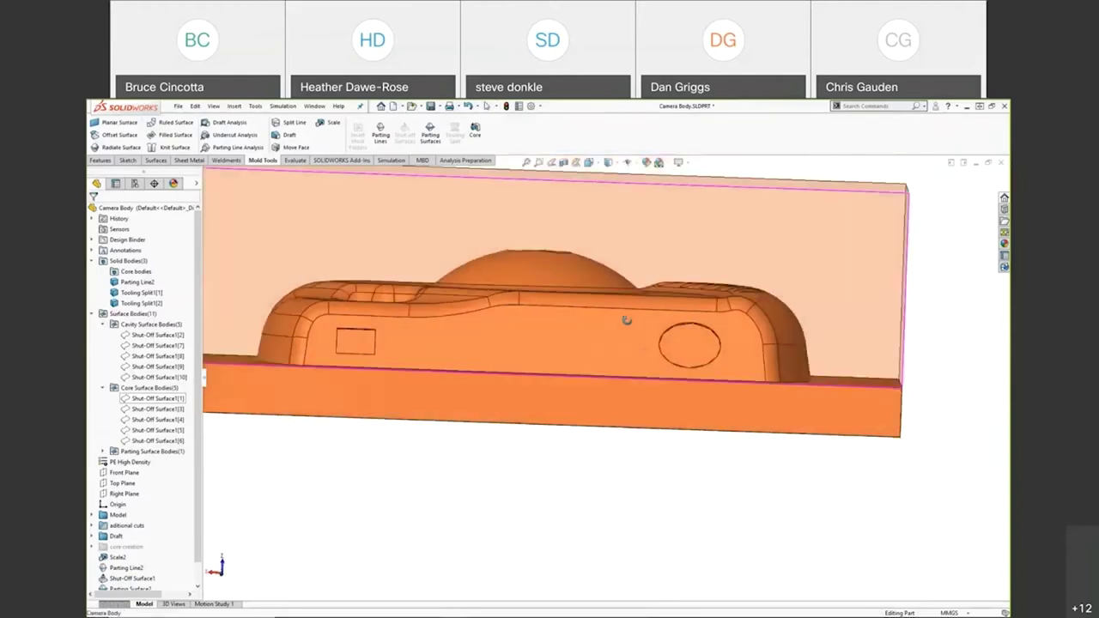
Hide the lower Tooling Split1[1] core block to reveal the camera body
left_click(474, 393)
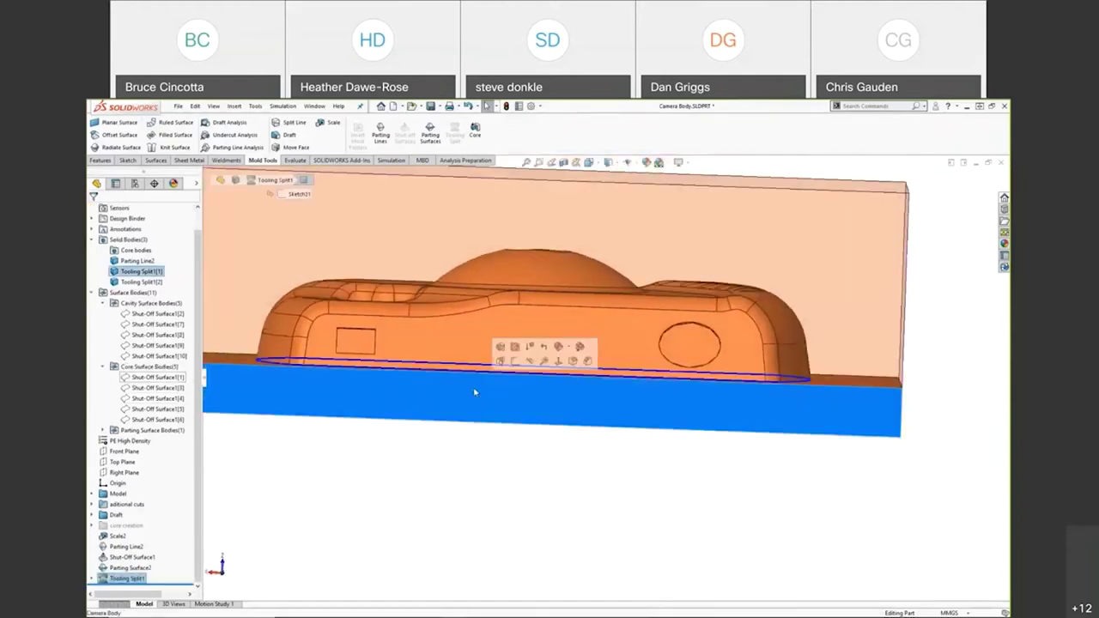
right_click(142, 272)
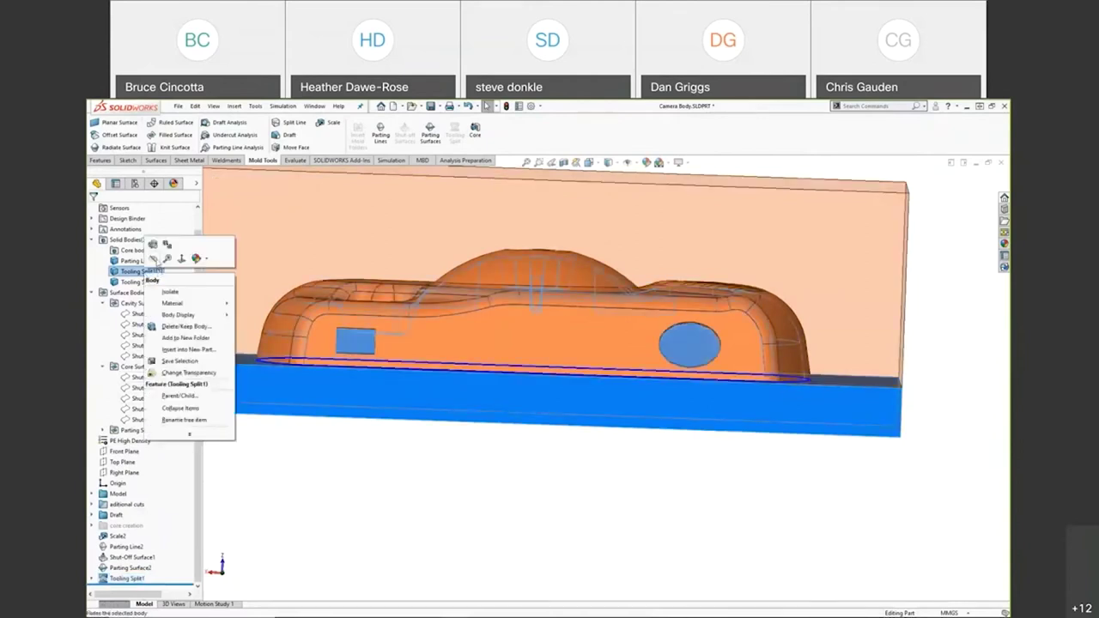
left_click(154, 245)
middle_click_drag(561, 478, 588, 482)
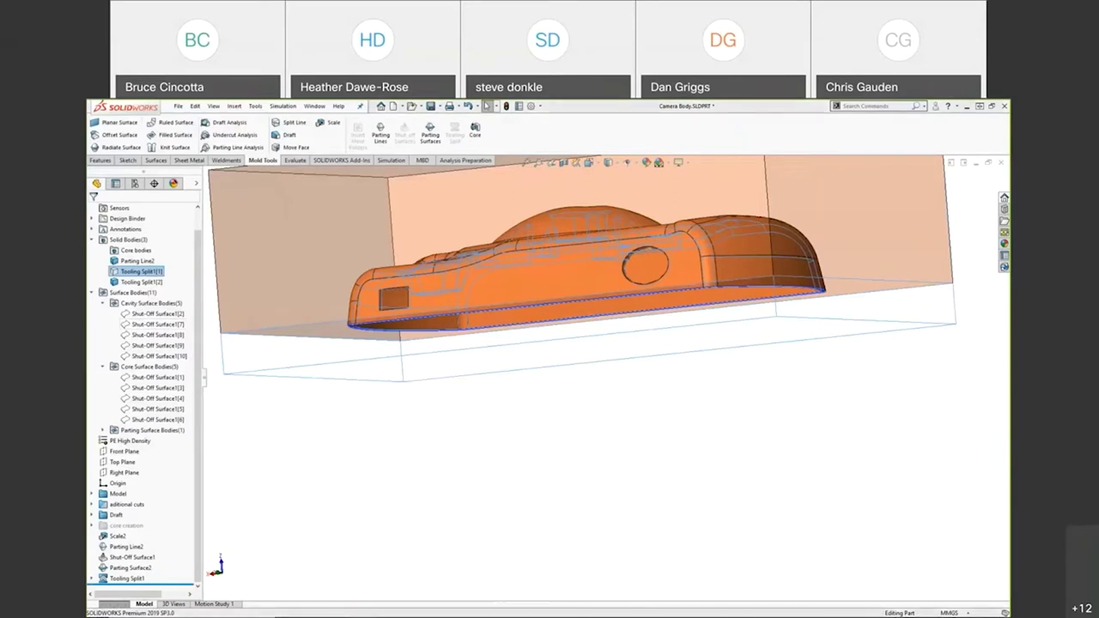
key("alt+Tab")
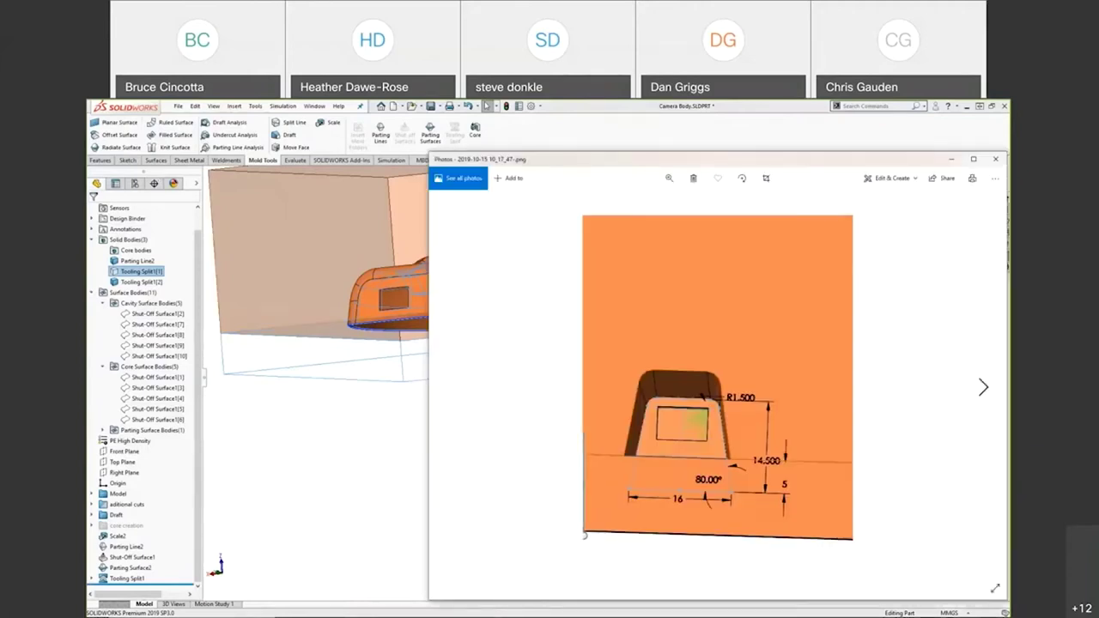
key("alt+Tab")
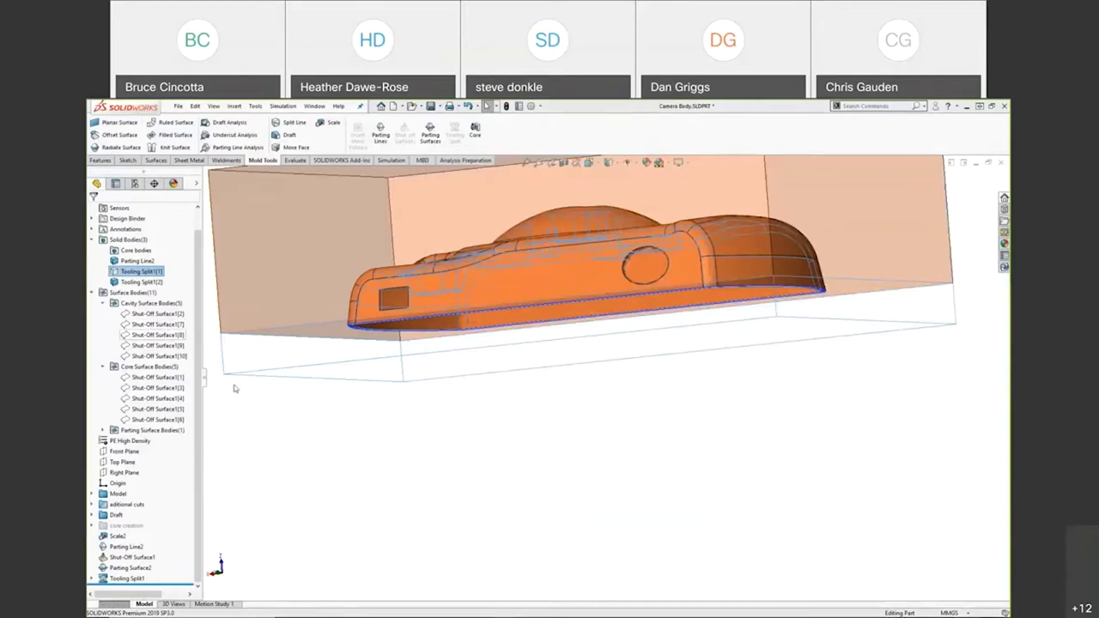
Start a new sketch on the flat side face of the mold block
middle_click_drag(523, 351, 479, 316)
left_click(479, 316)
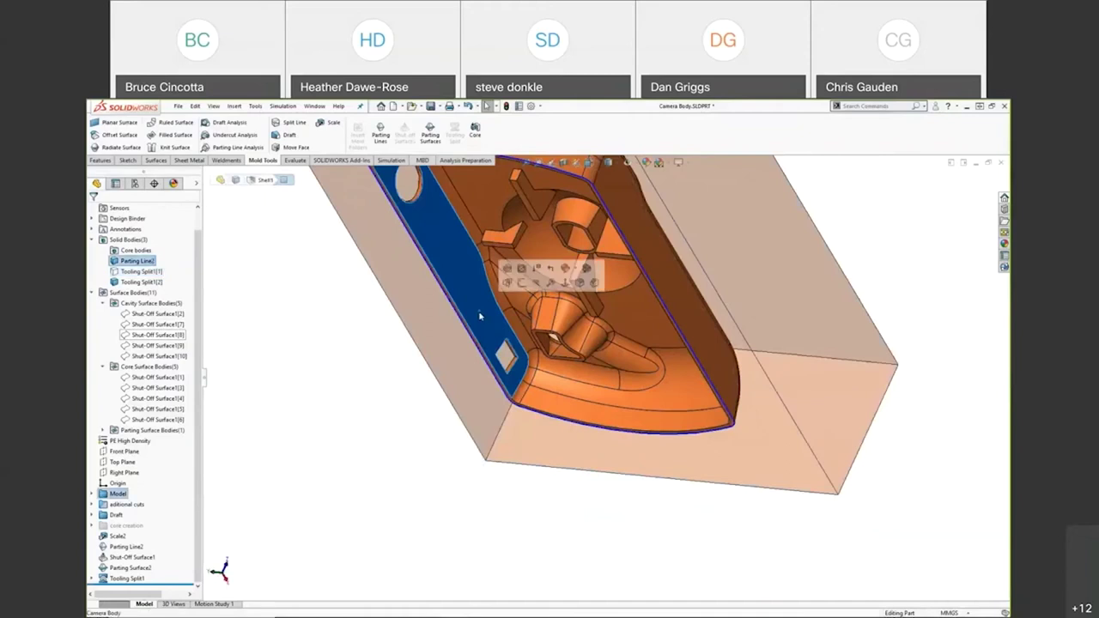
left_click(520, 289)
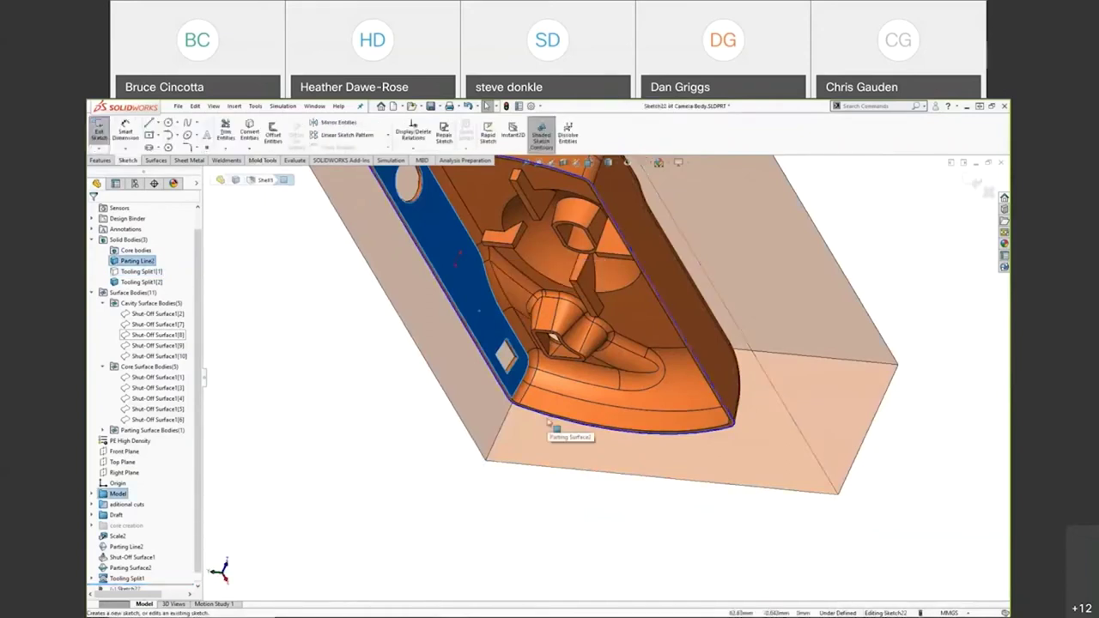
View the sketch face-on from the opposite side, zoom in, and begin drawing lines
key("ctrl+8")
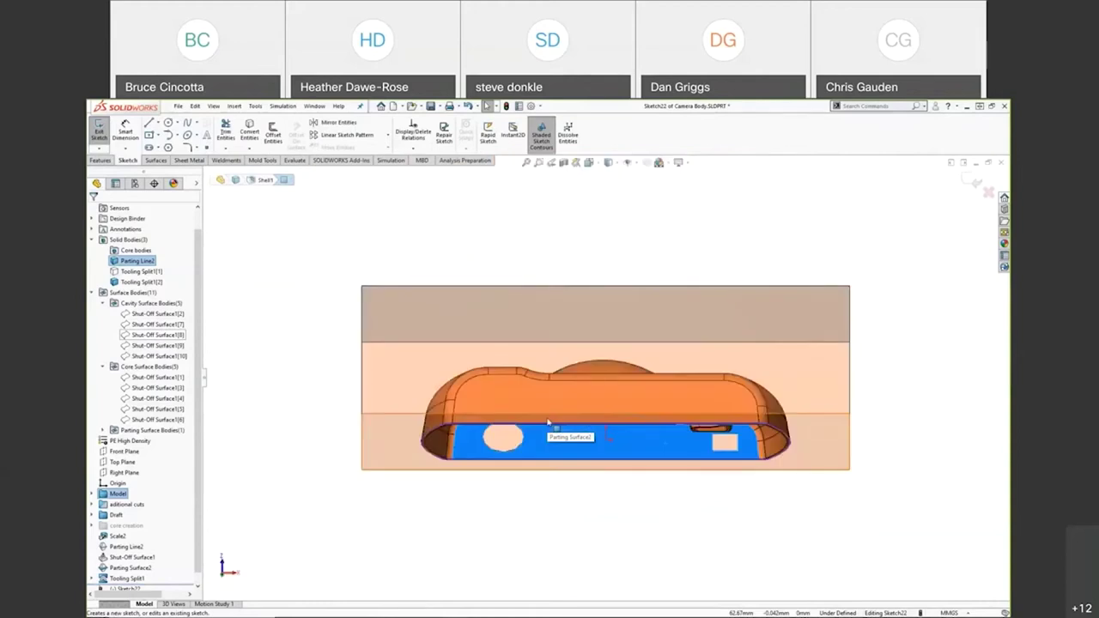
key("ctrl+8")
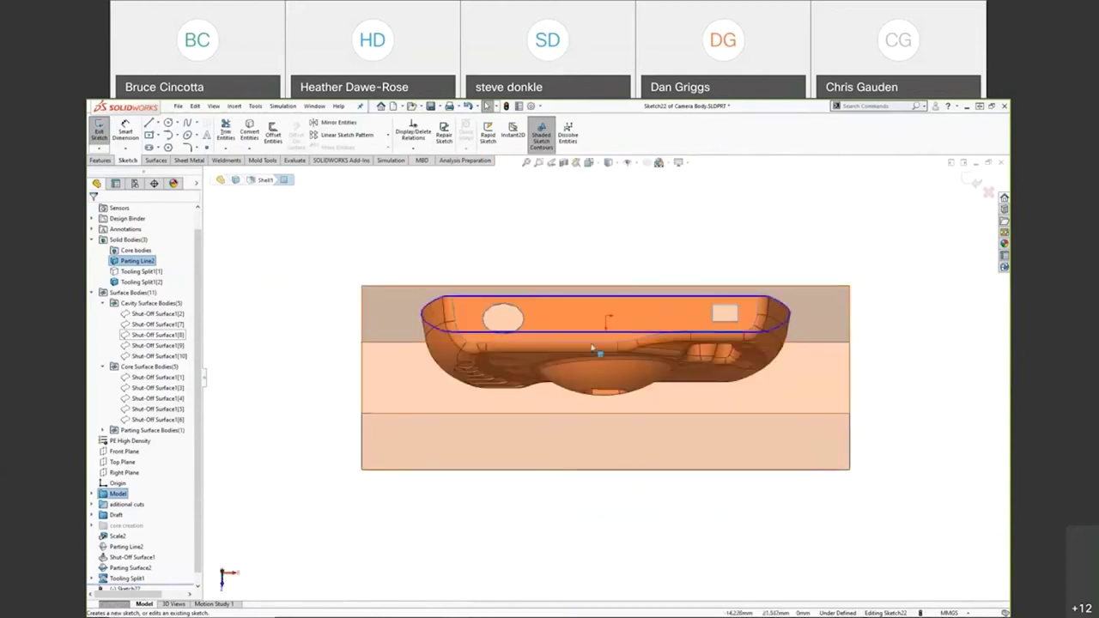
scroll(785, 326, "down", 4)
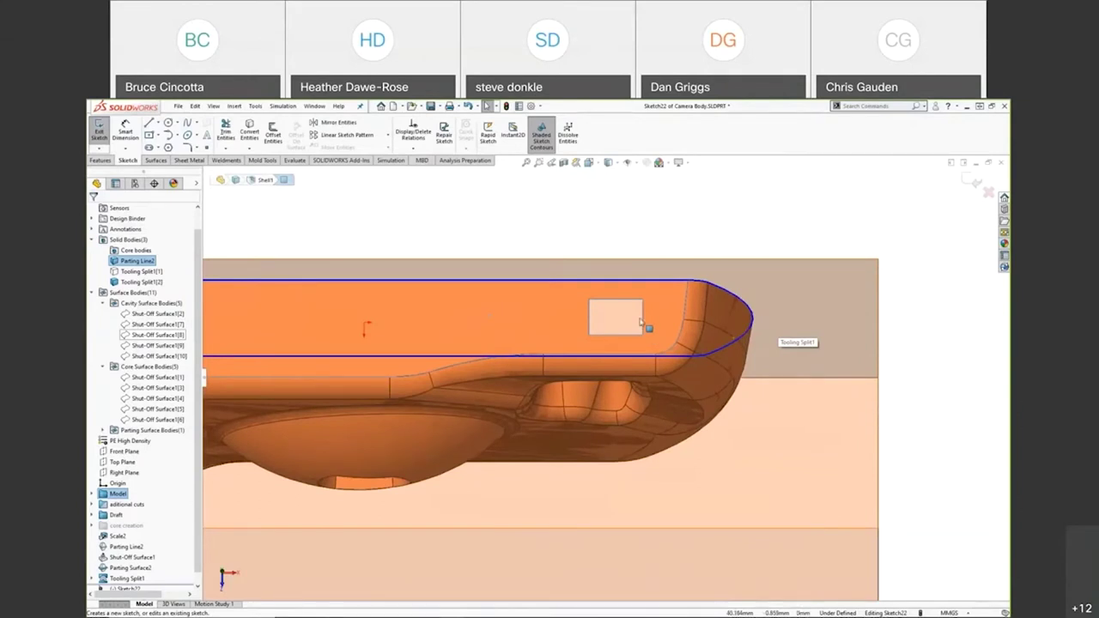
scroll(817, 378, "up", 5)
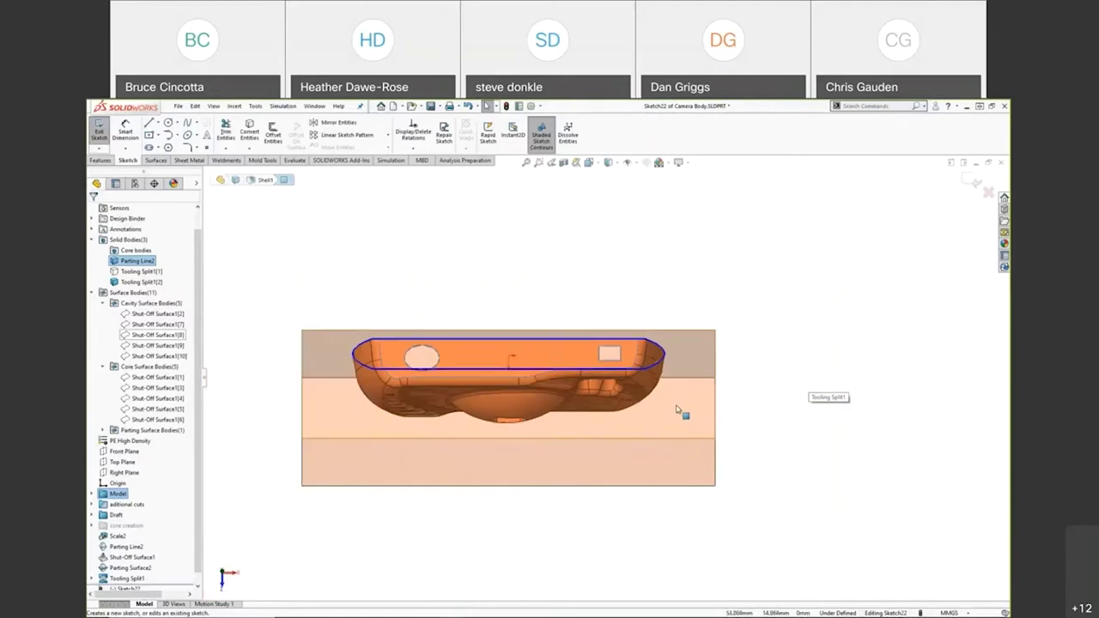
scroll(639, 344, "down", 2)
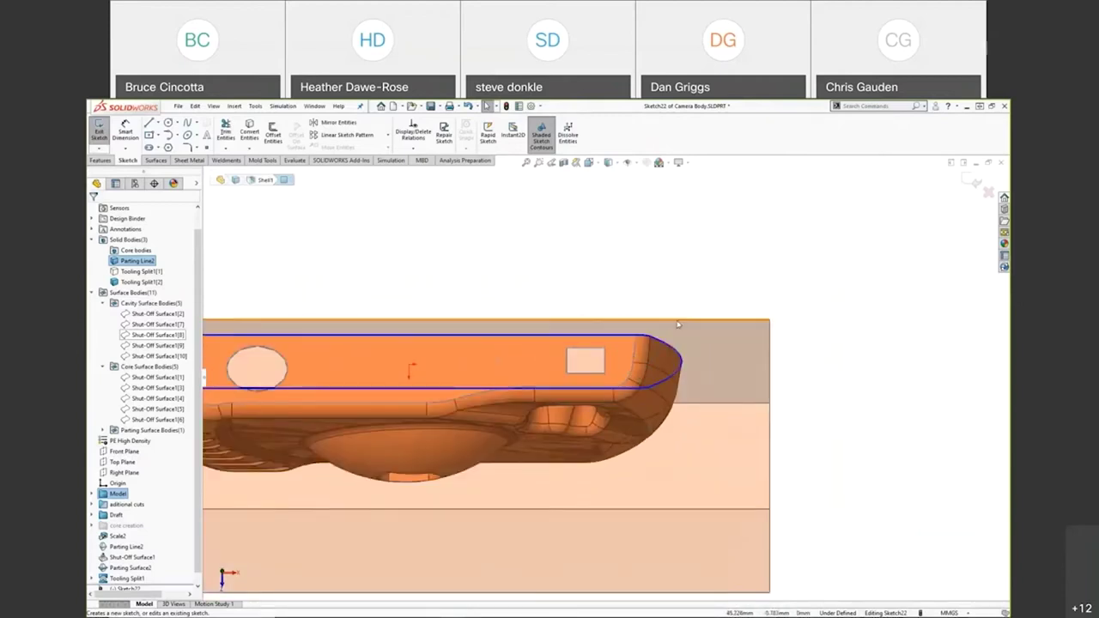
key("l")
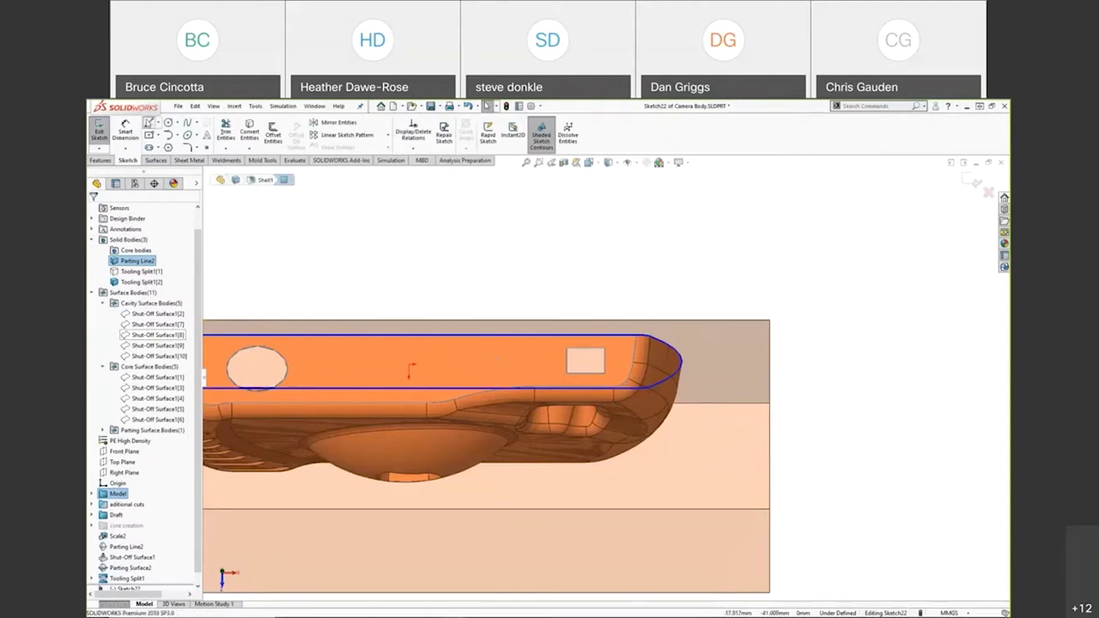
Draw a closed four-line trapezoid around the side window, extending above the block
left_click(542, 332)
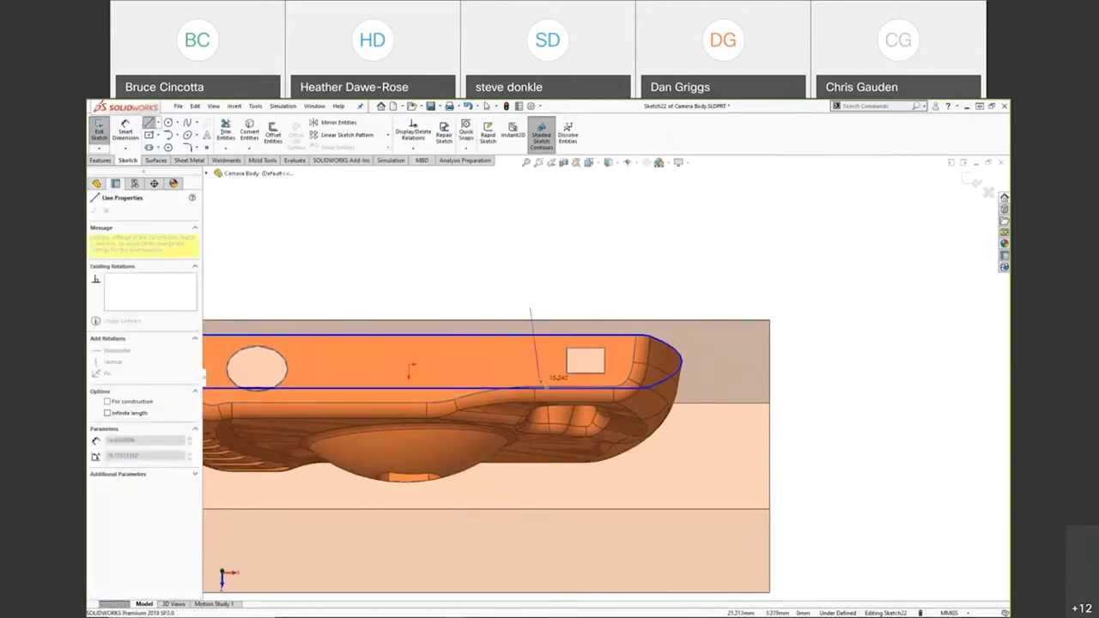
left_click(530, 308)
left_click(547, 376)
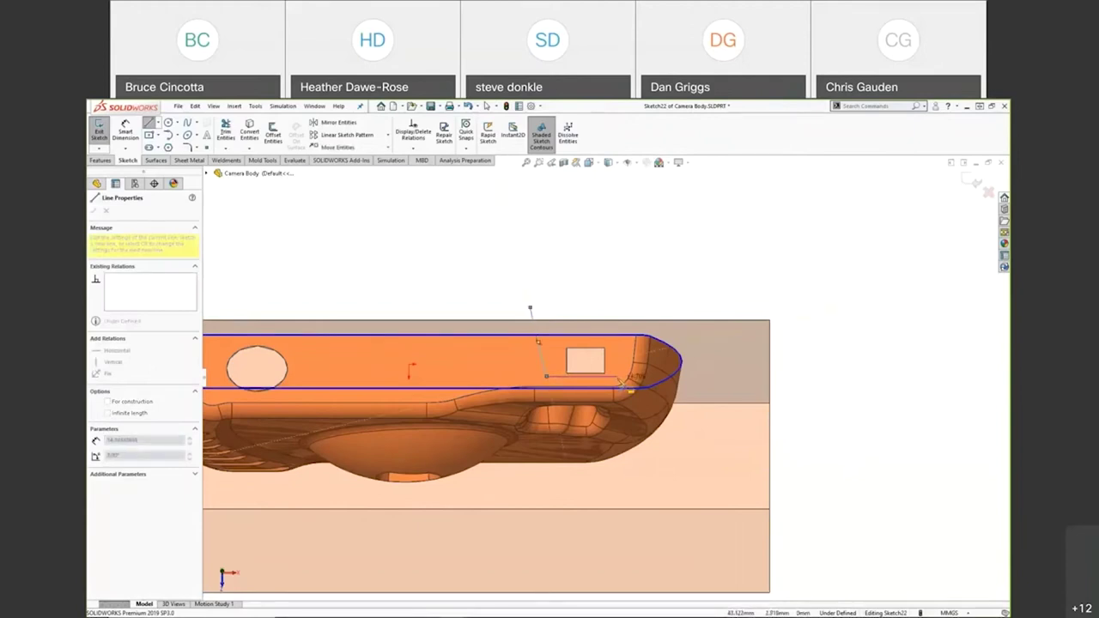
left_click(618, 375)
left_click(632, 307)
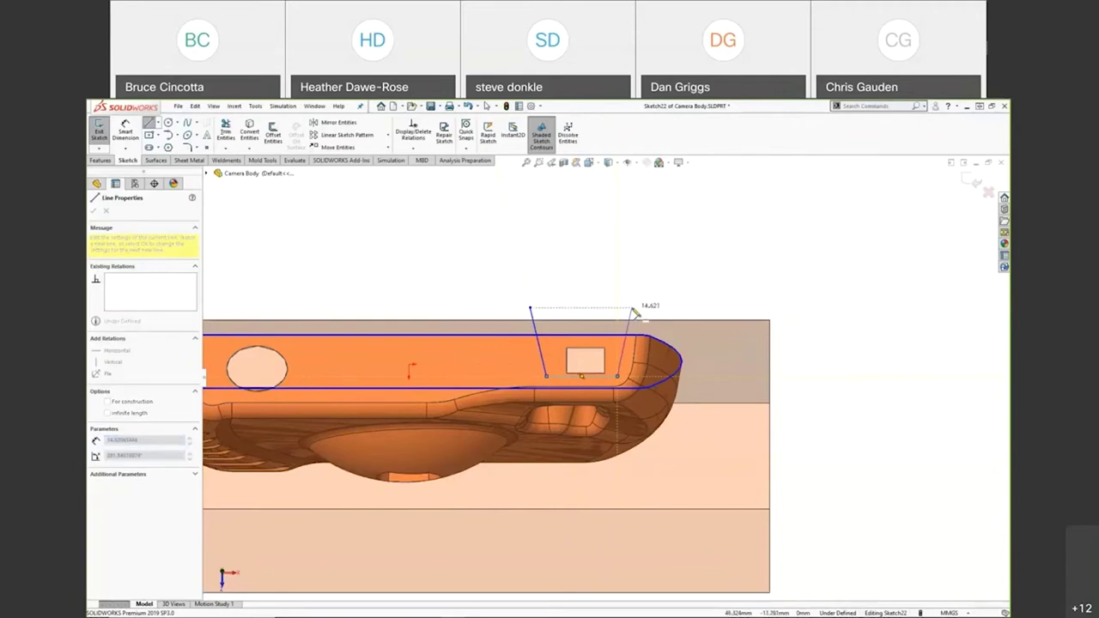
left_click(530, 308)
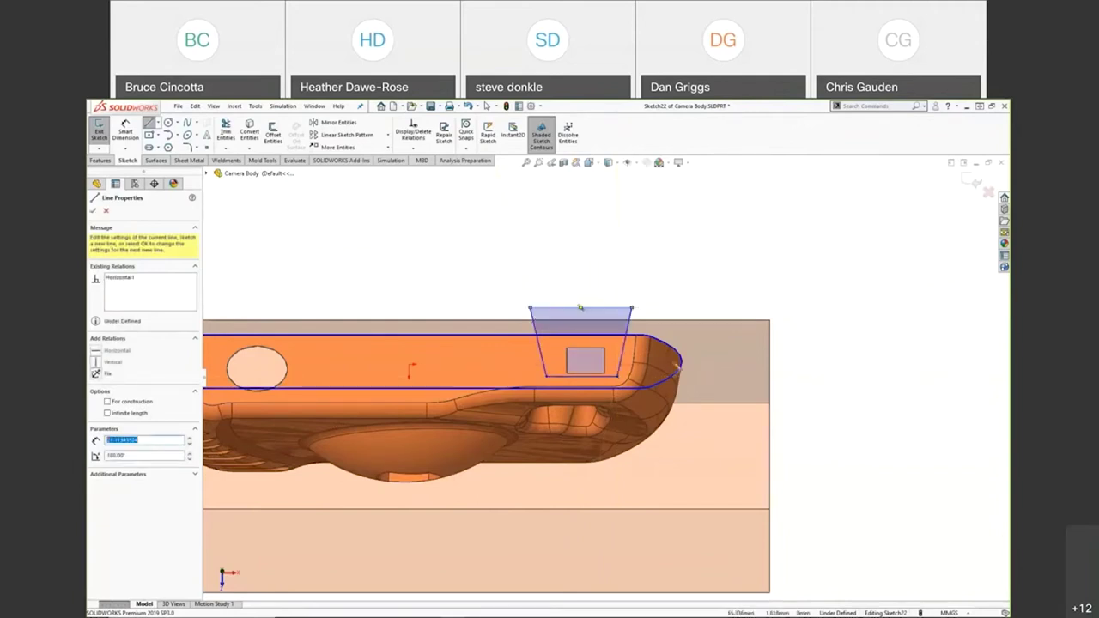
key("Escape")
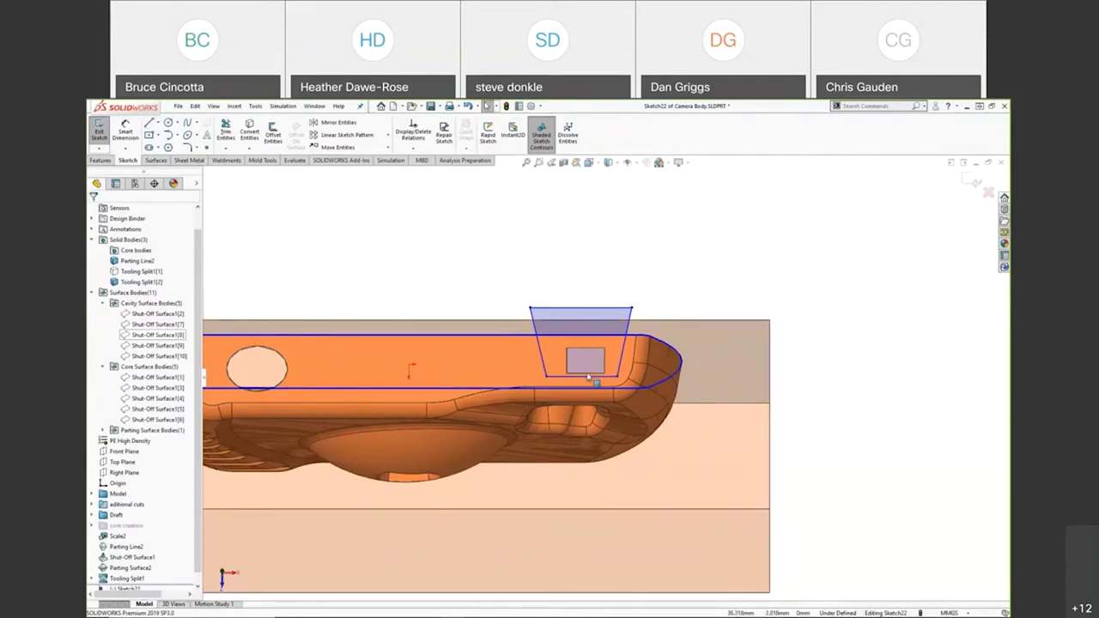
Select both slanted sides of the trapezoid together
scroll(600, 376, "down", 2)
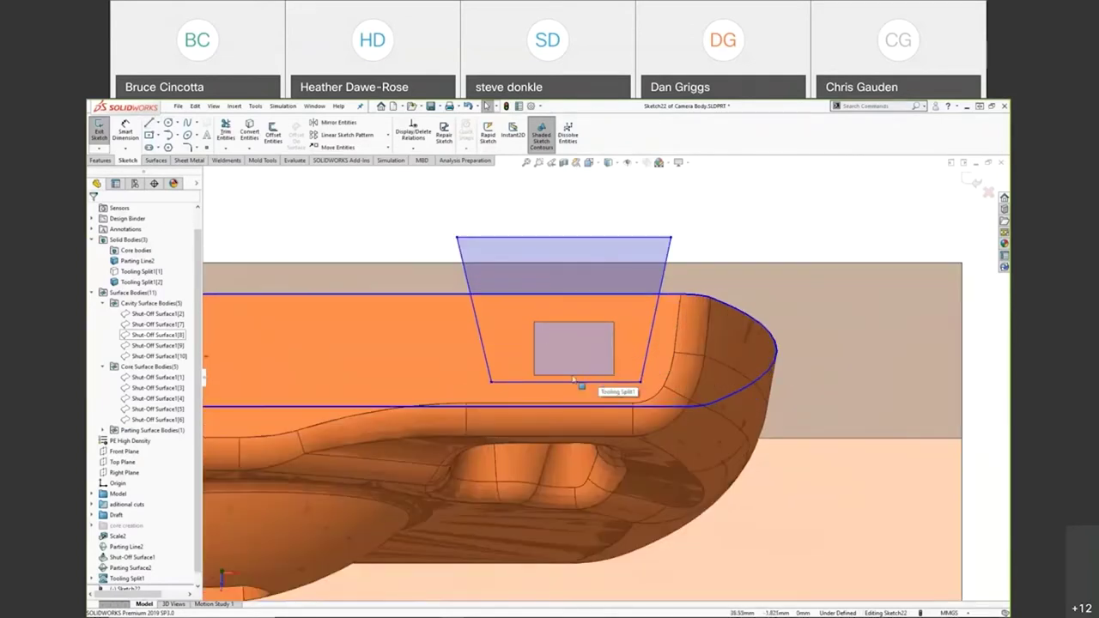
left_click(574, 378)
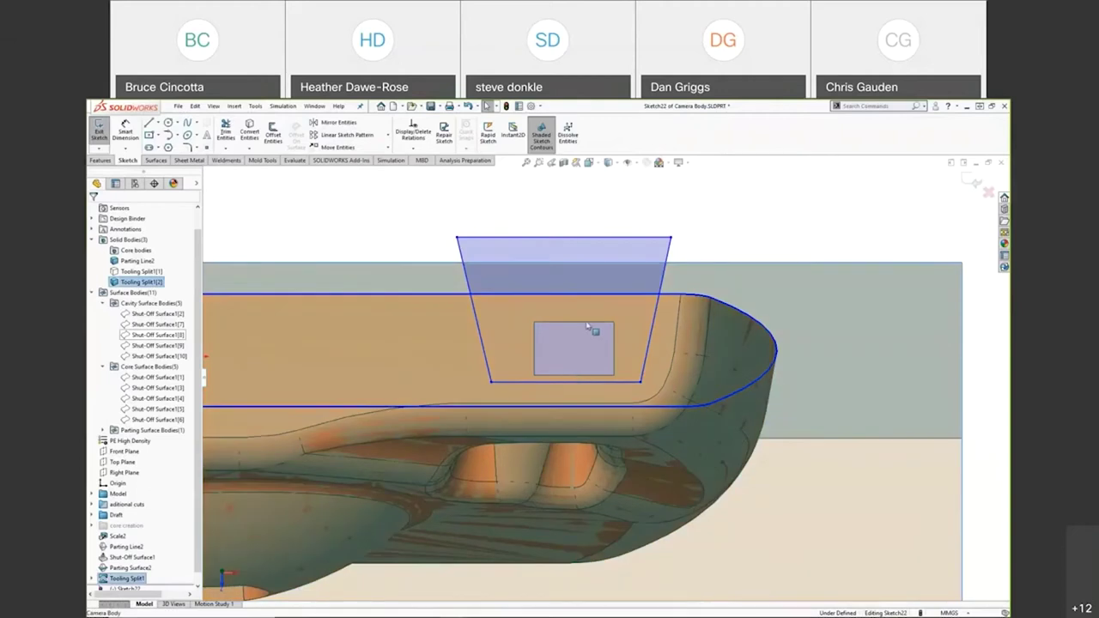
left_click(744, 221)
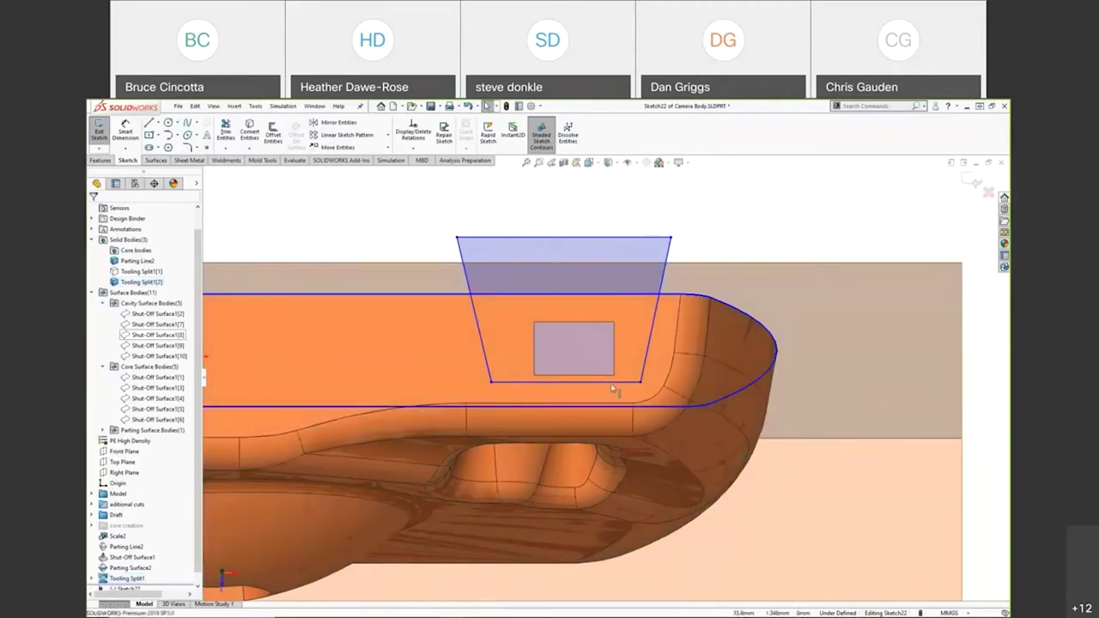
left_click(653, 335)
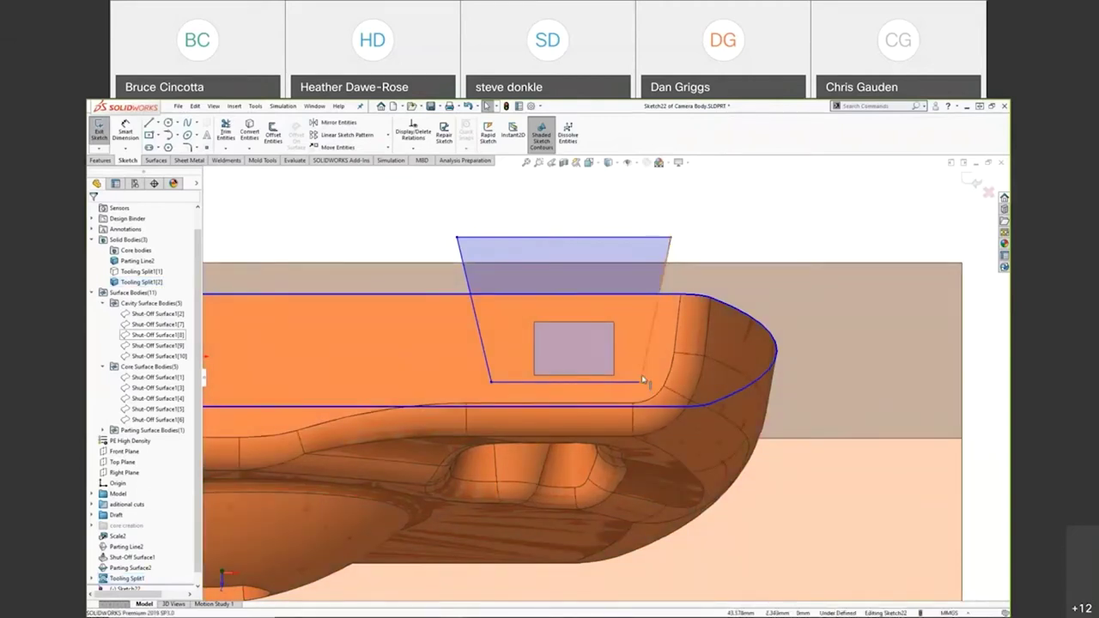
left_click(491, 368, "ctrl")
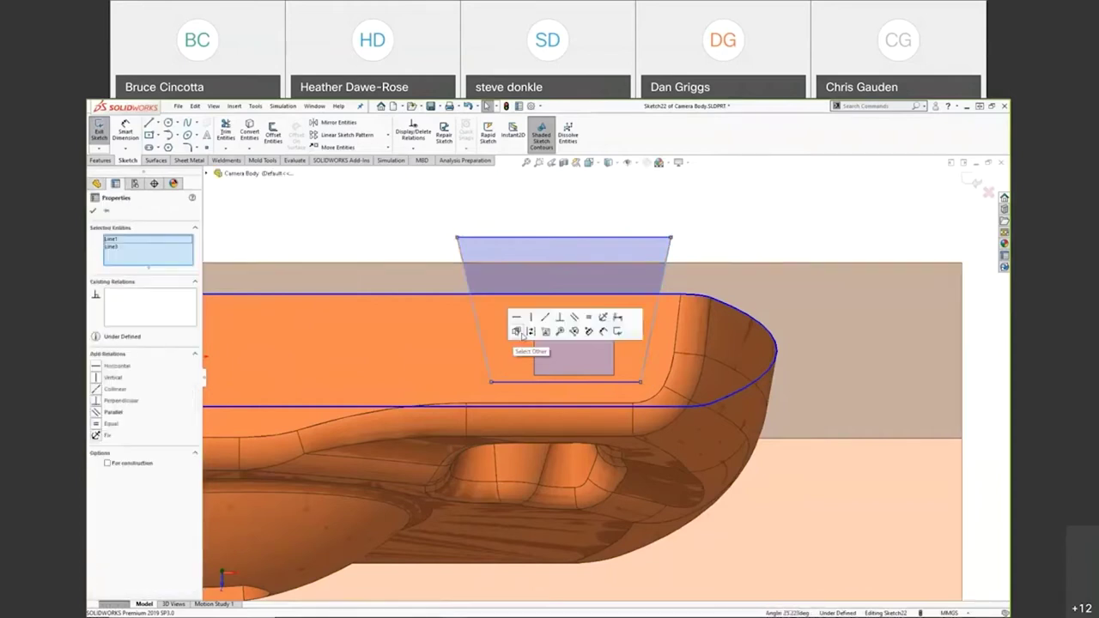
Make both slanted sides equal and set their angle to the top edge to 80°
left_click(588, 317)
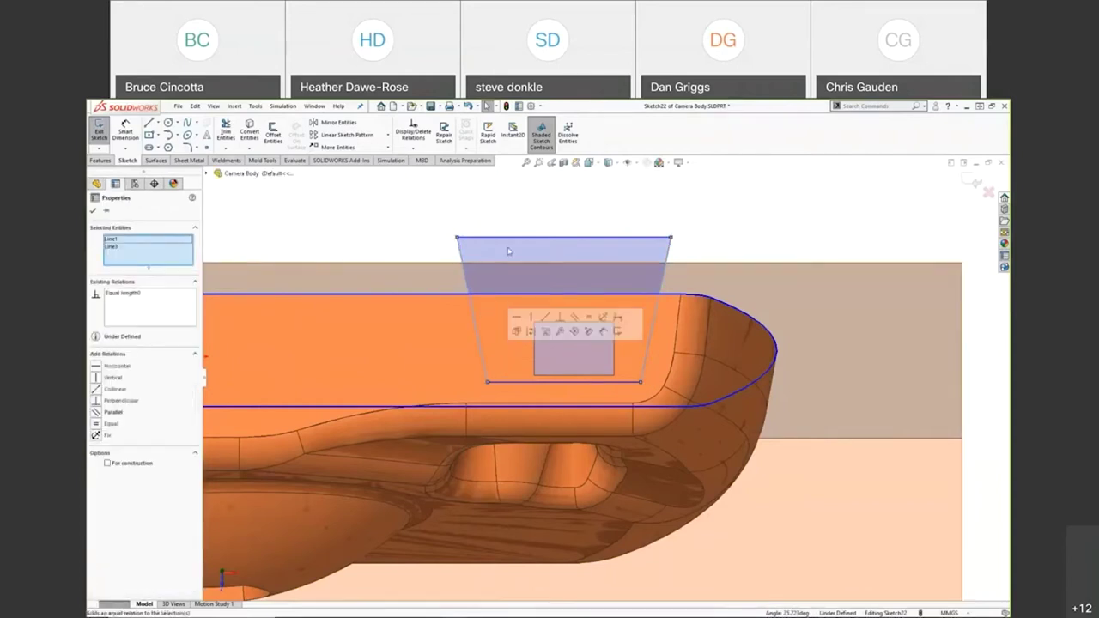
left_click(513, 217)
right_click_drag(512, 233, 512, 200)
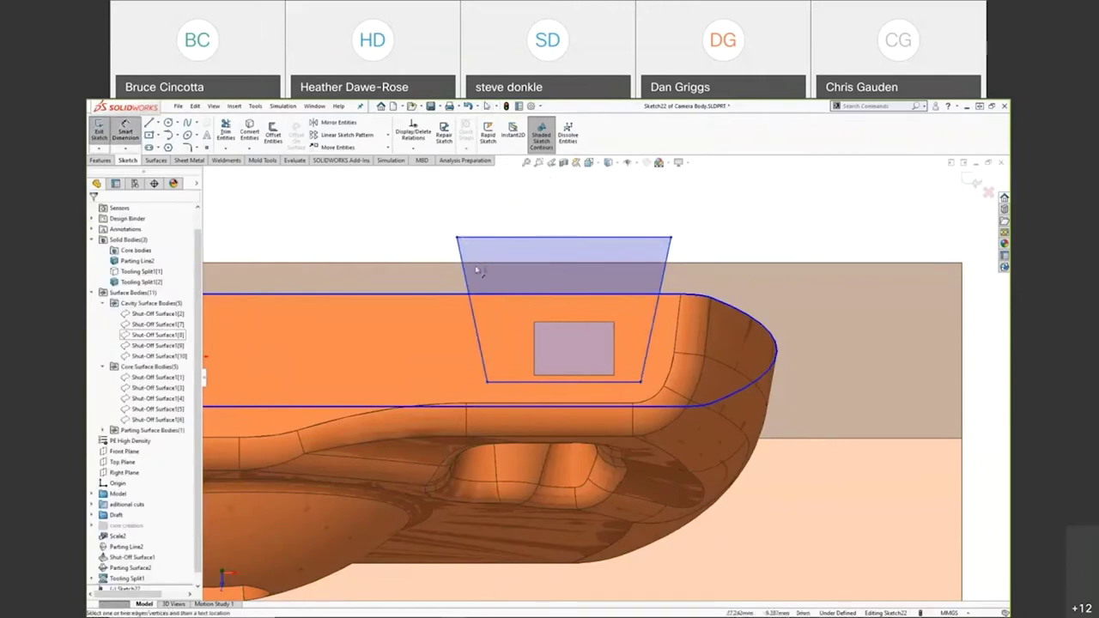
left_click(490, 239)
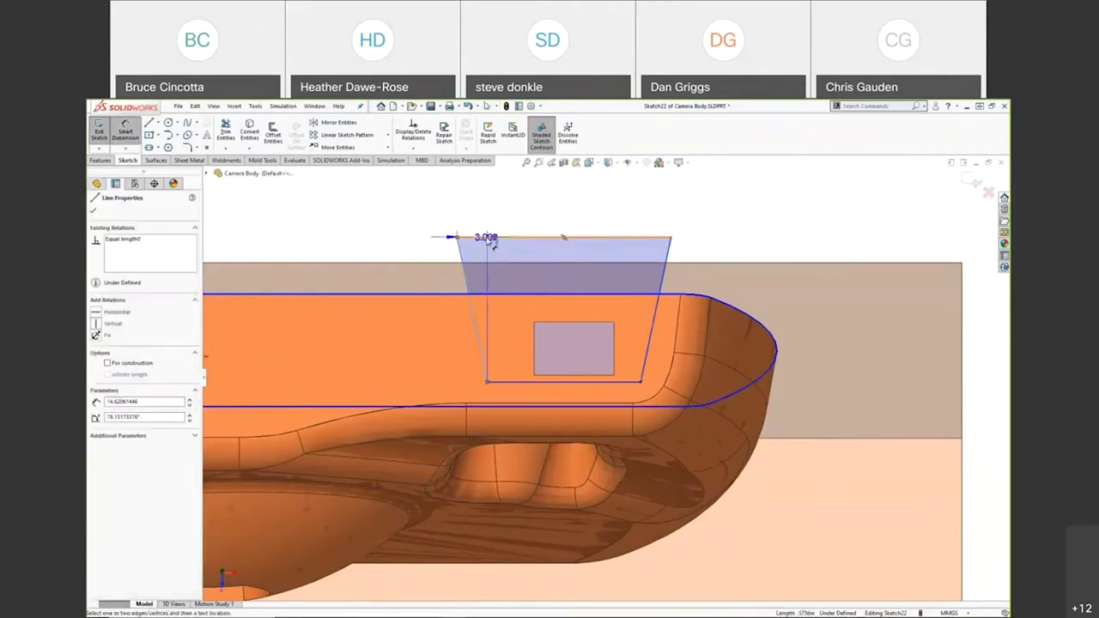
left_click(464, 256)
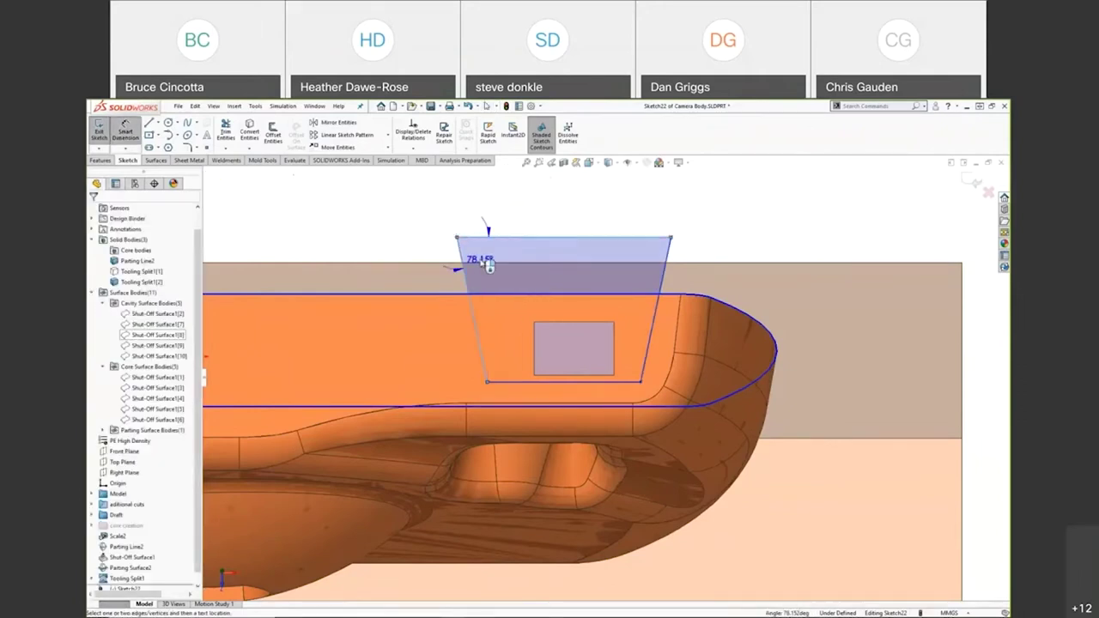
left_click(481, 263)
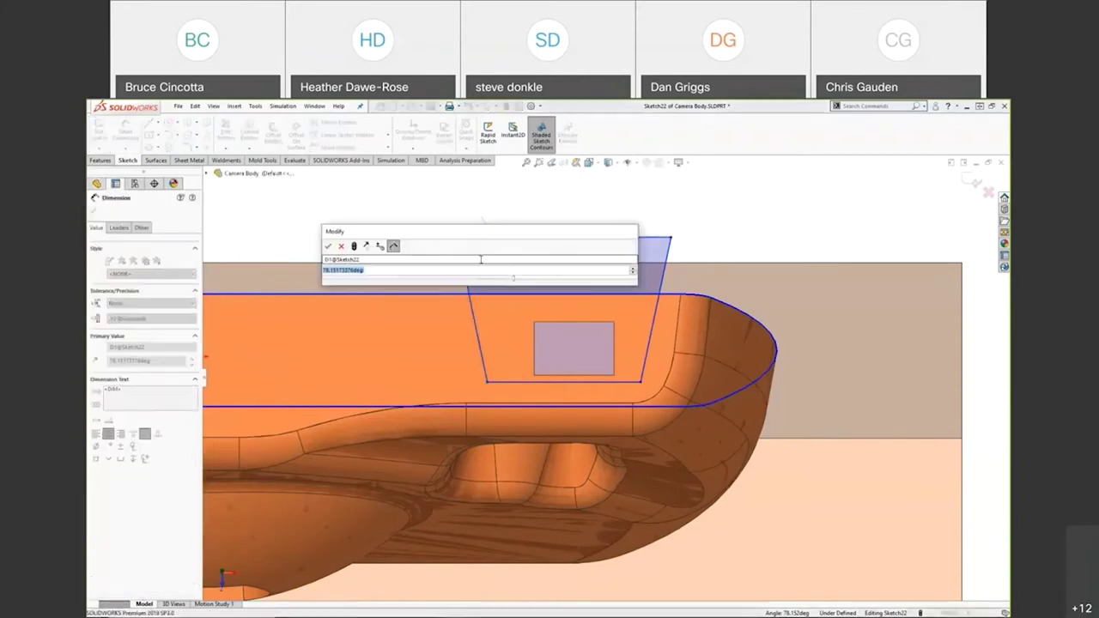
type("80")
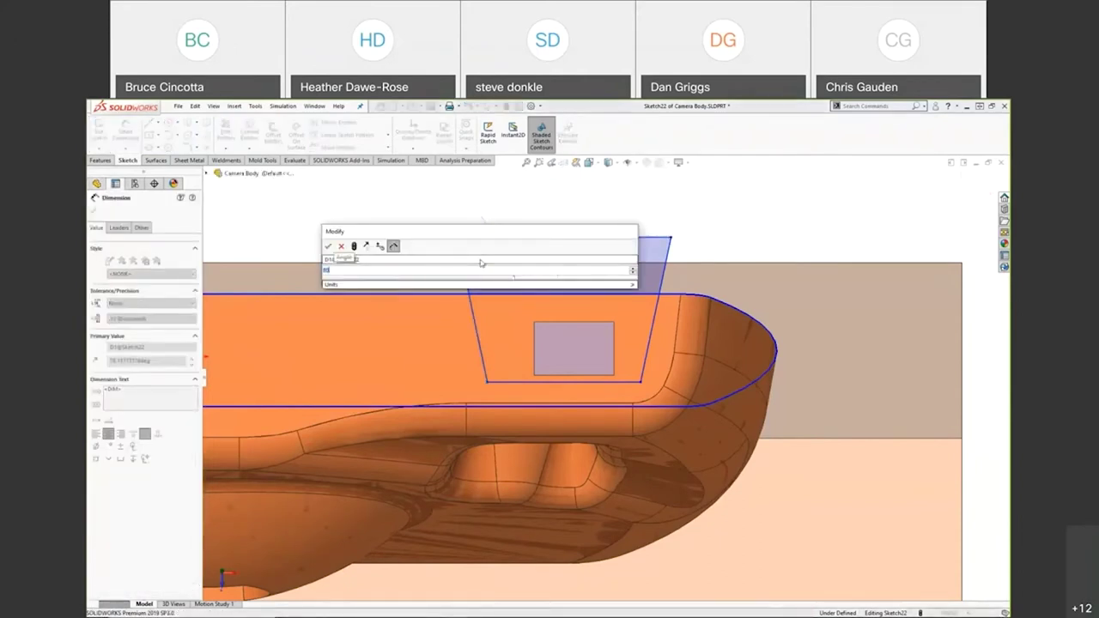
key("Return")
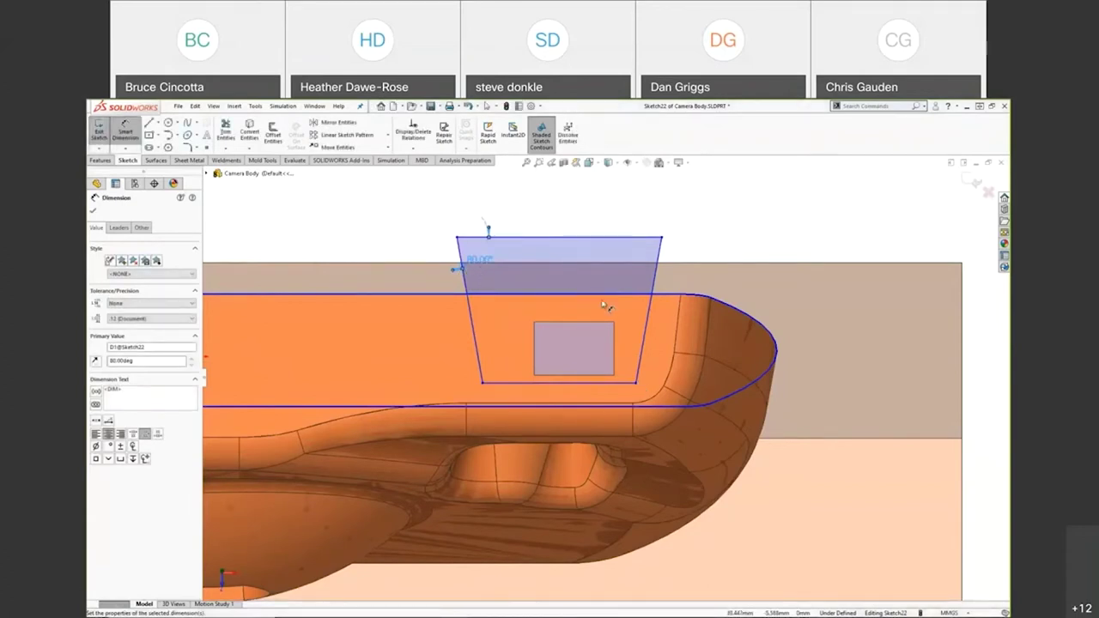
key("Escape")
left_click(157, 123)
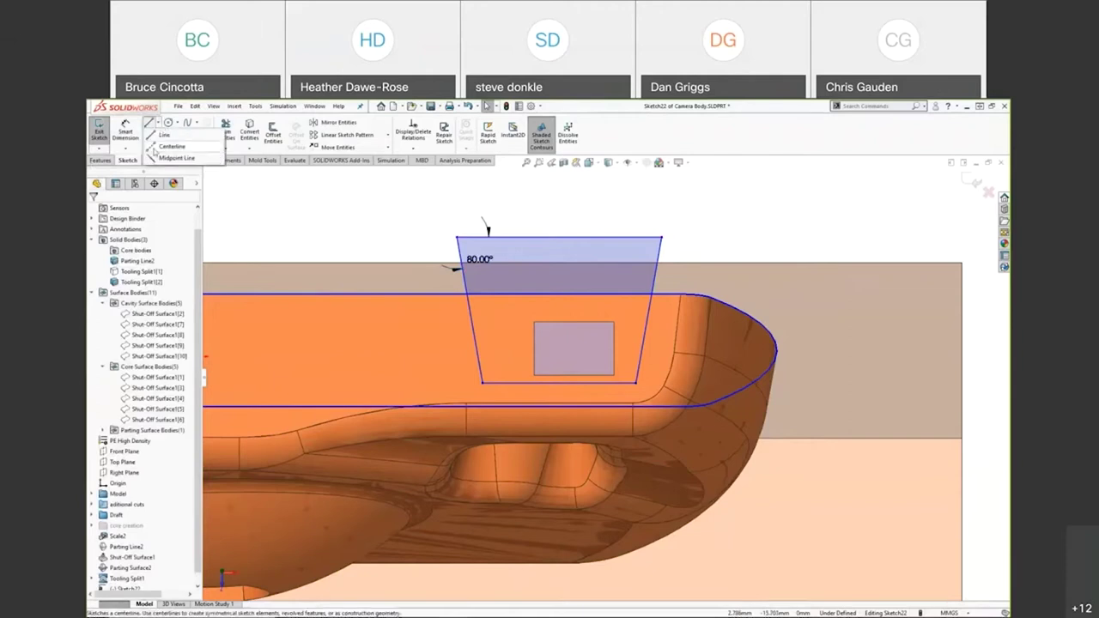
Draw a vertical construction centerline from the top edge's midpoint to the bottom edge's midpoint
left_click(155, 147)
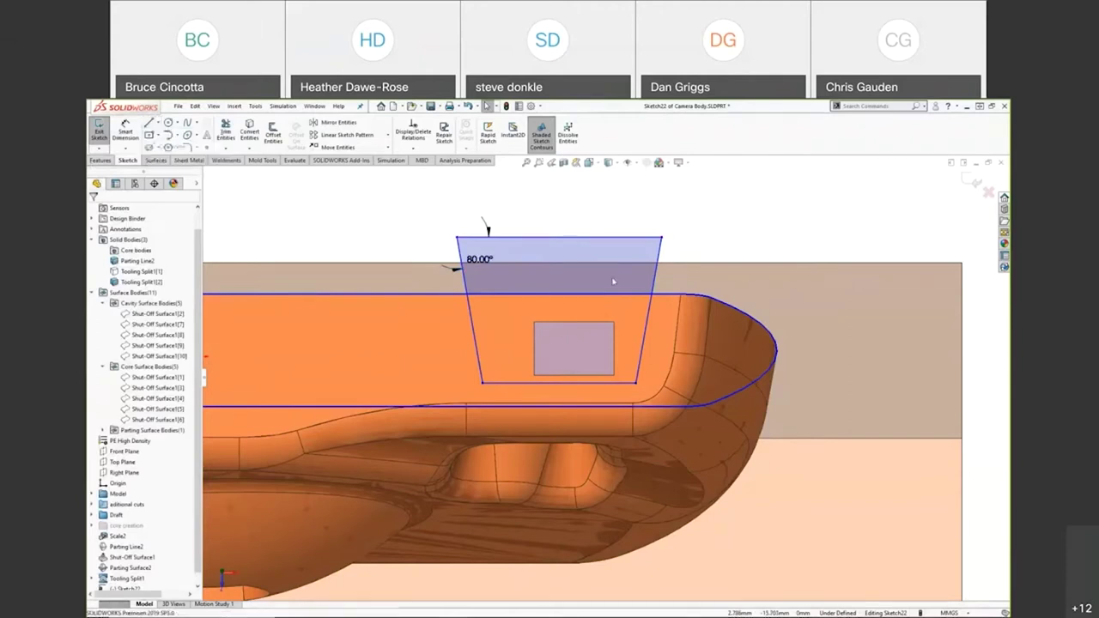
left_click(559, 238)
left_click(559, 384)
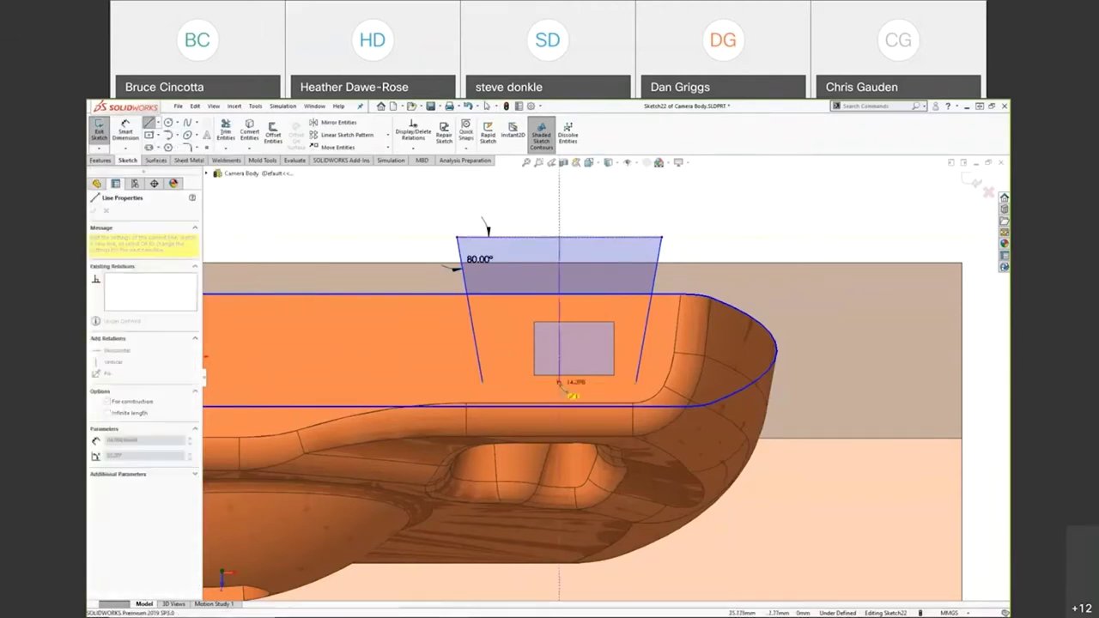
left_click(563, 388)
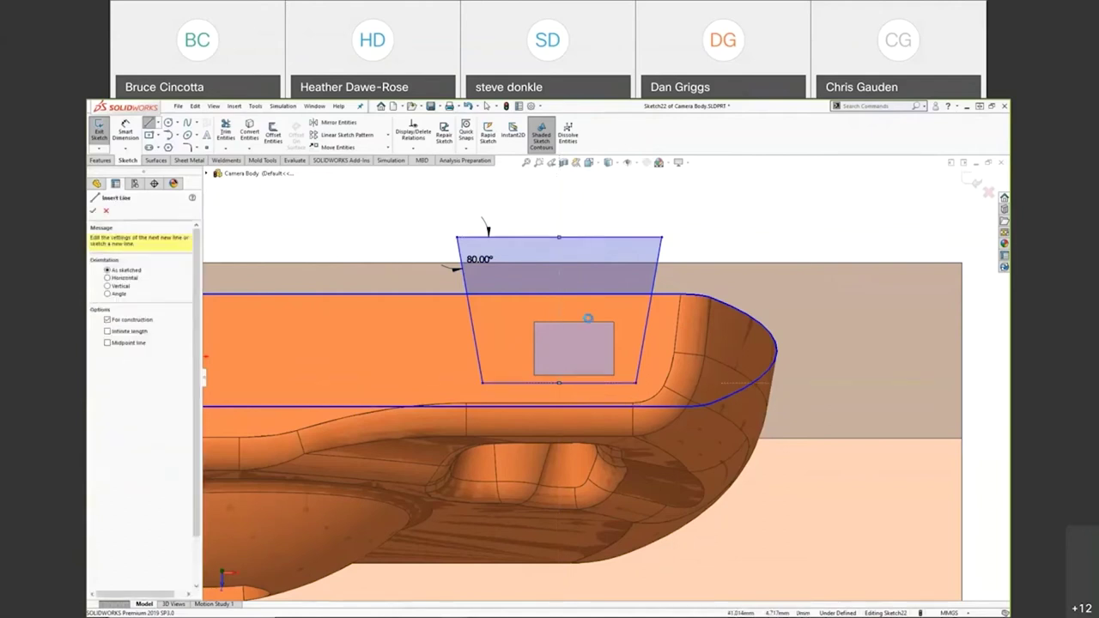
key("Escape")
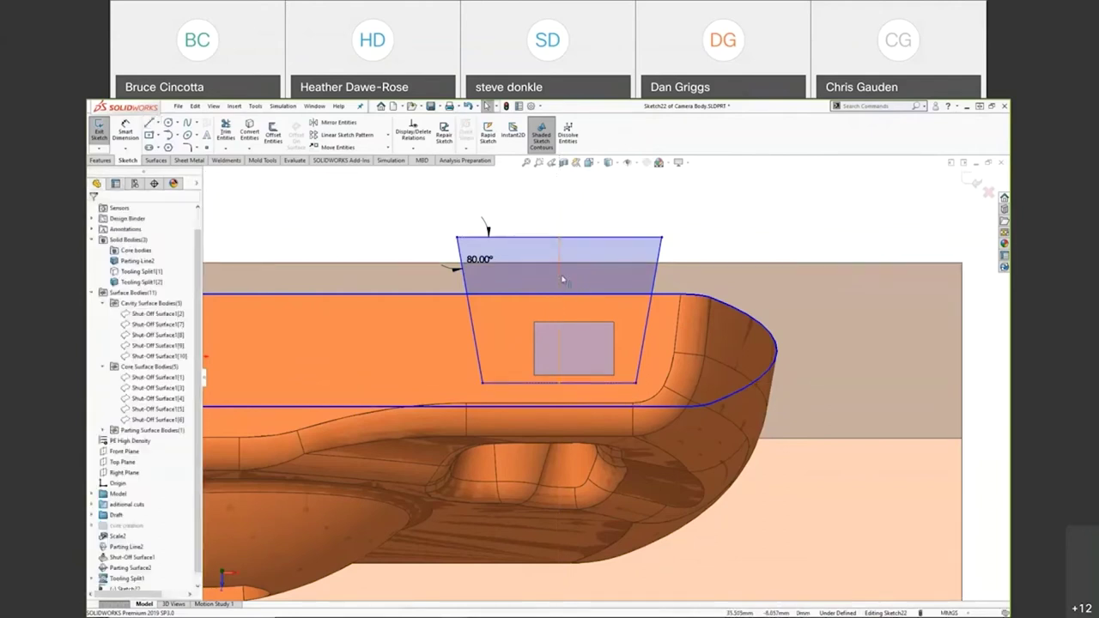
left_click(560, 273)
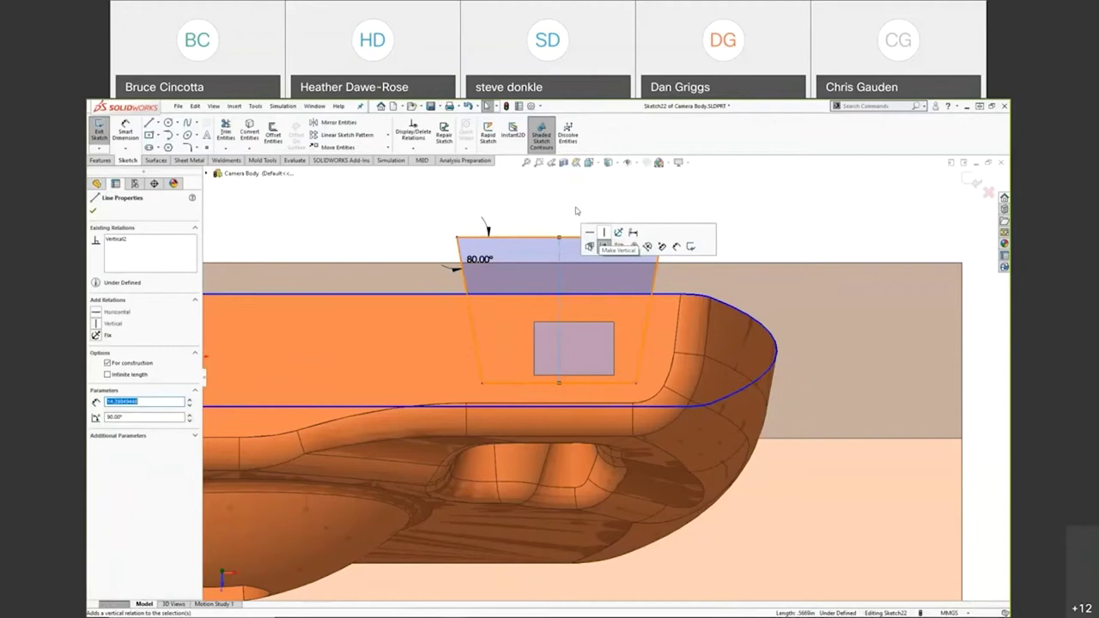
left_click(577, 210)
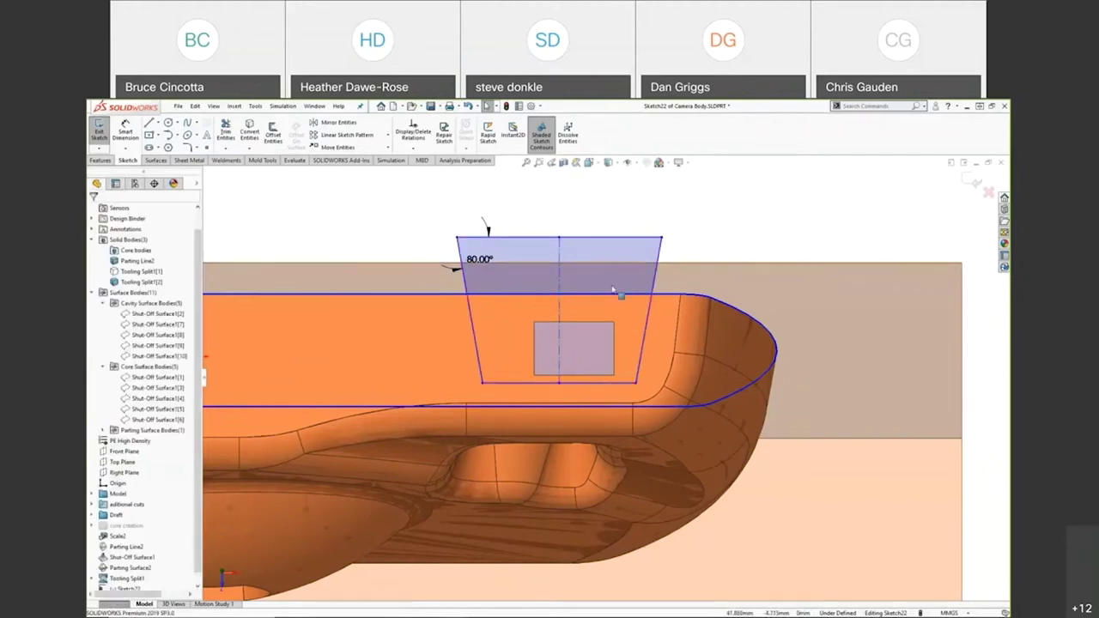
Make the top edge's midpoint coincident with the sketch point using Select Midpoint
middle_click_drag(389, 247, 305, 253)
scroll(305, 253, "up", 8)
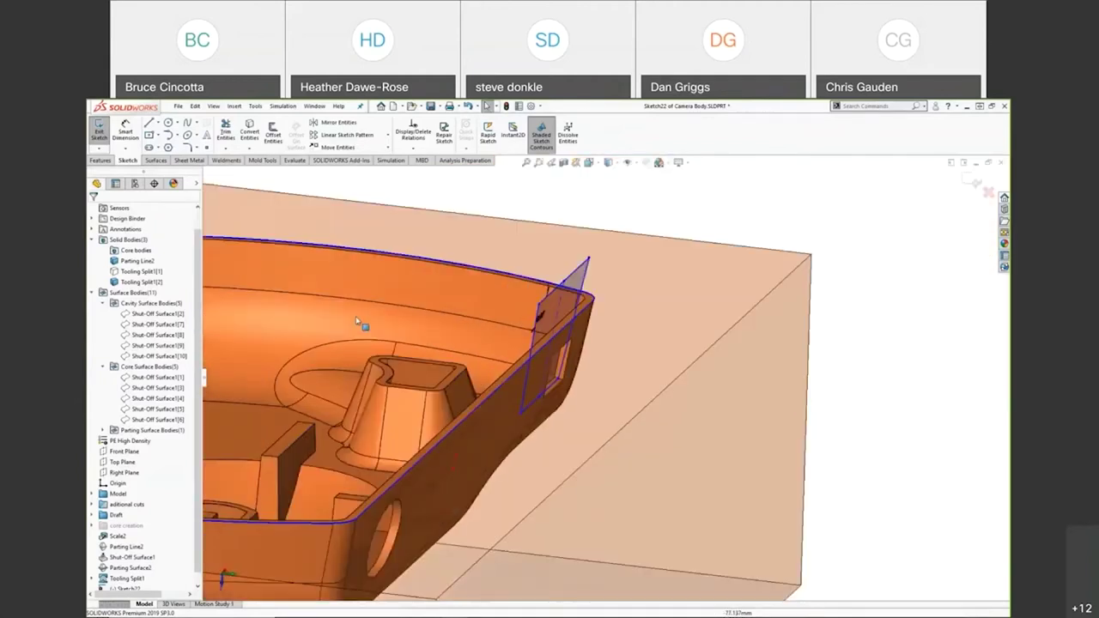
middle_click_drag(357, 322, 622, 334)
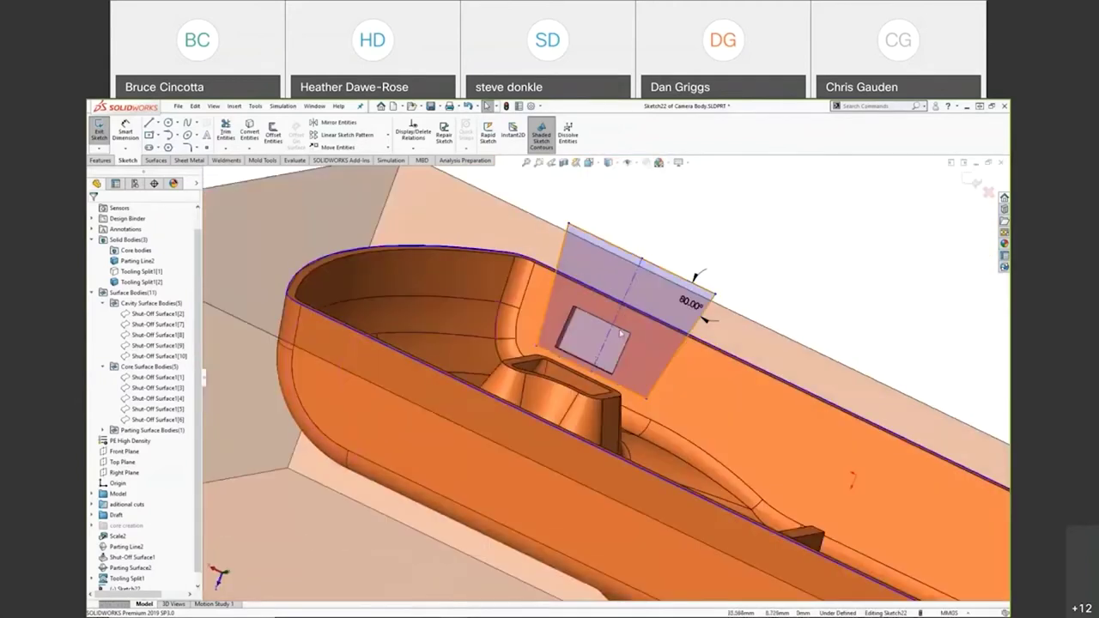
right_click(623, 334)
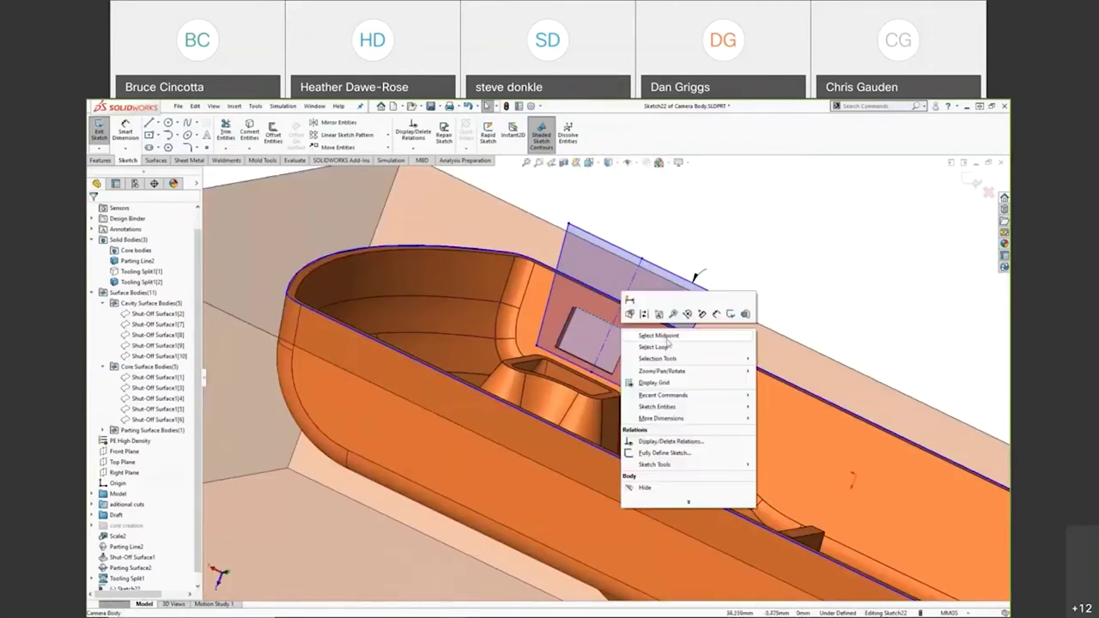
left_click(667, 337)
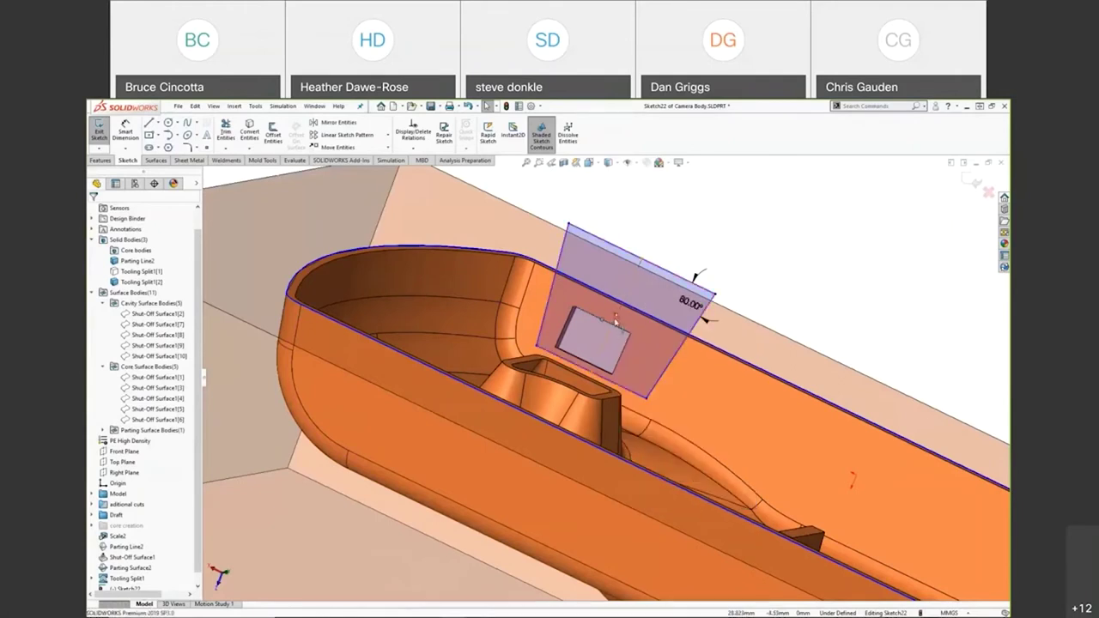
left_click(615, 321)
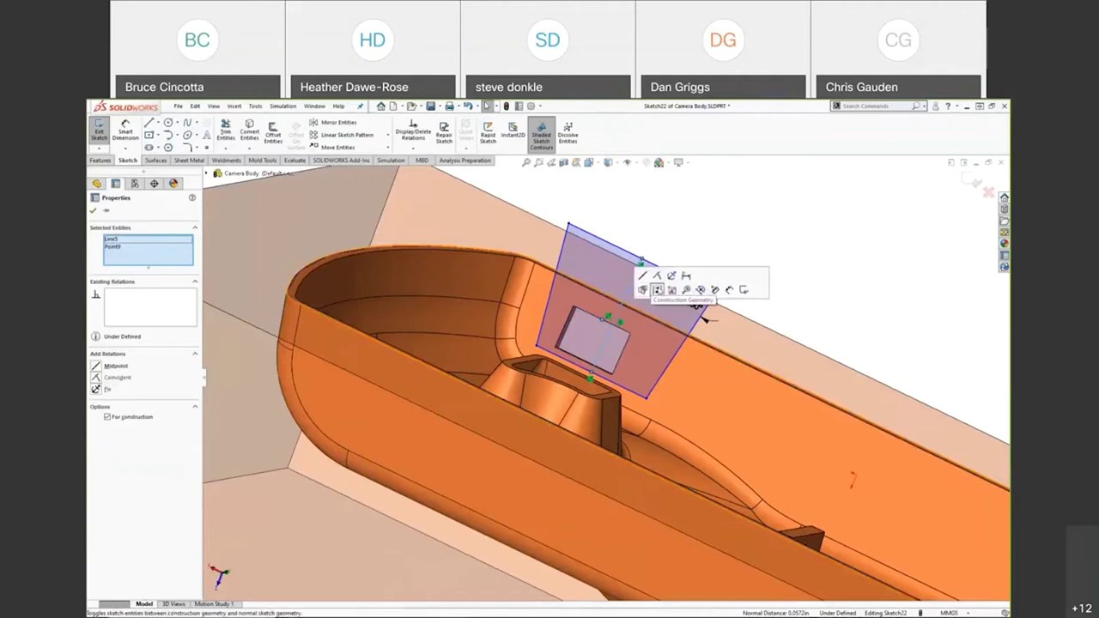
left_click(657, 290)
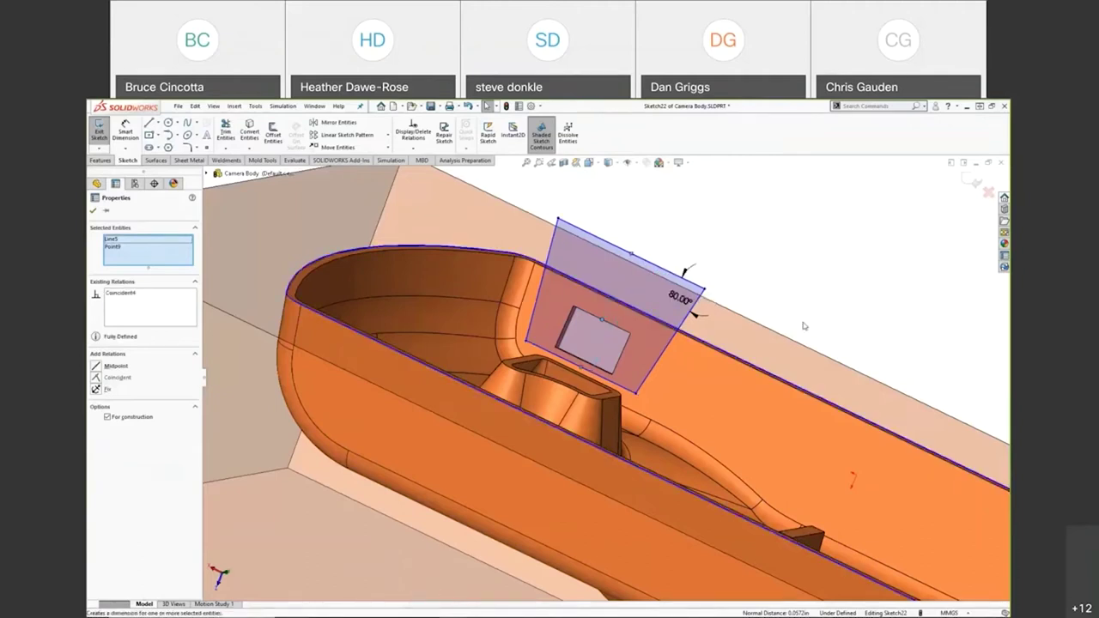
mouse_move(800, 322)
middle_mouse_down()
mouse_move(724, 292)
mouse_move(624, 283)
middle_mouse_up()
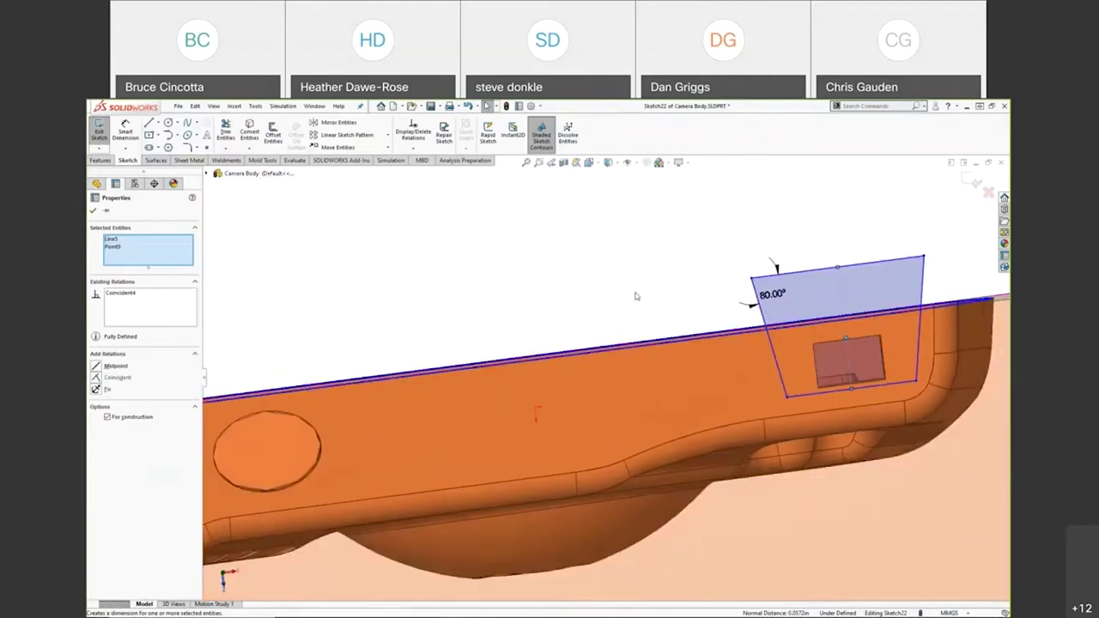
right_click_drag(510, 311, 511, 273)
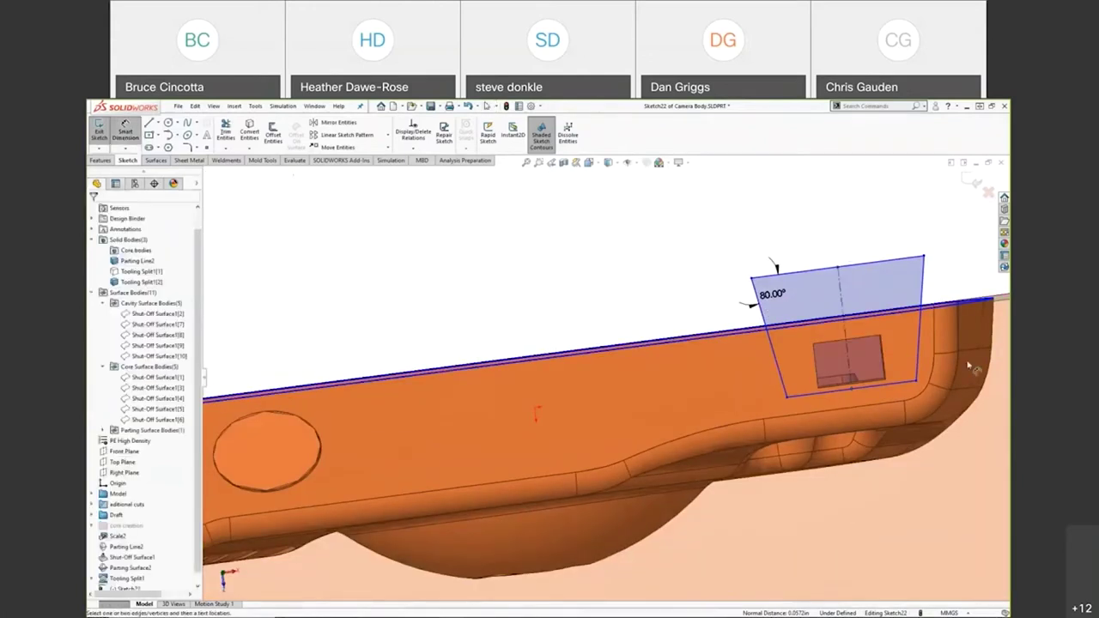
mouse_move(969, 368)
middle_mouse_down()
mouse_move(864, 369)
mouse_move(874, 378)
middle_mouse_up()
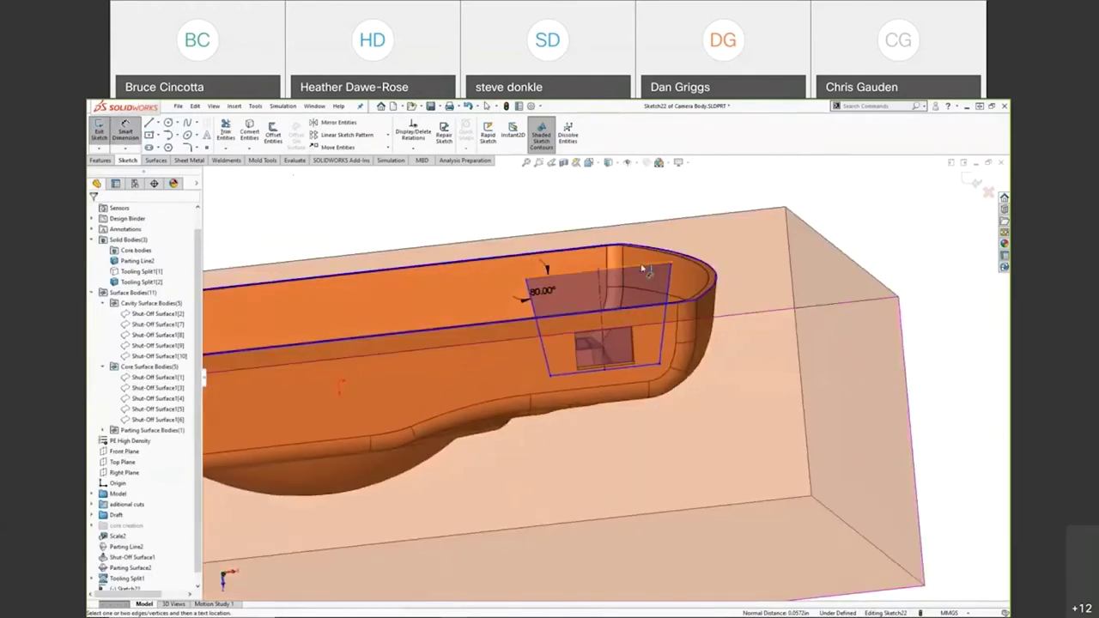
Dimension the trapezoid's top width to 16 and its height to 14.5
left_click(620, 259)
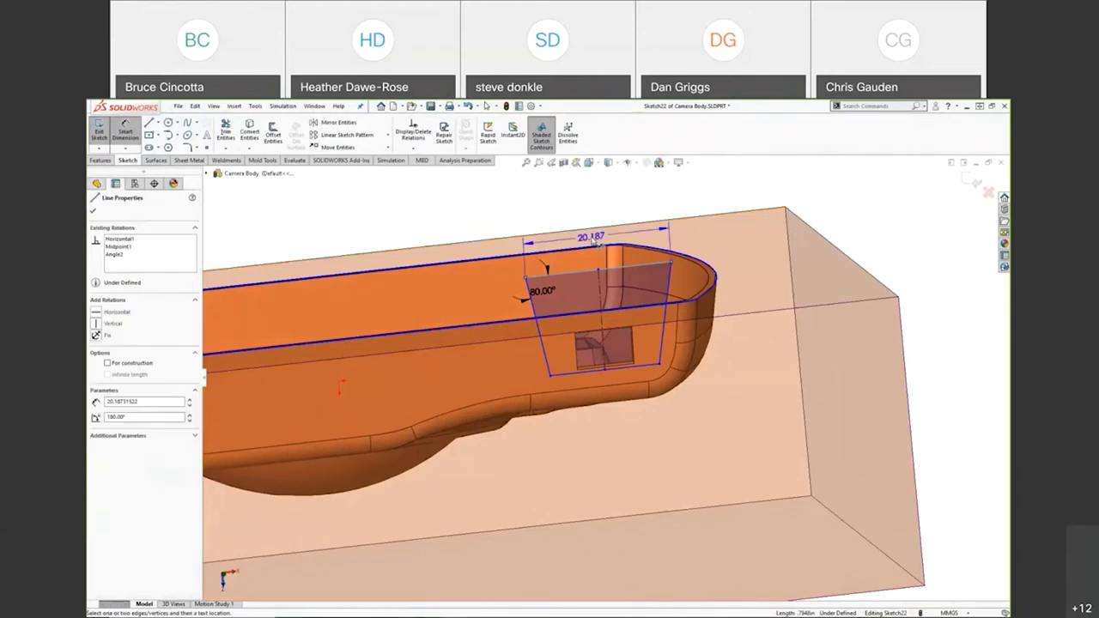
left_click(592, 243)
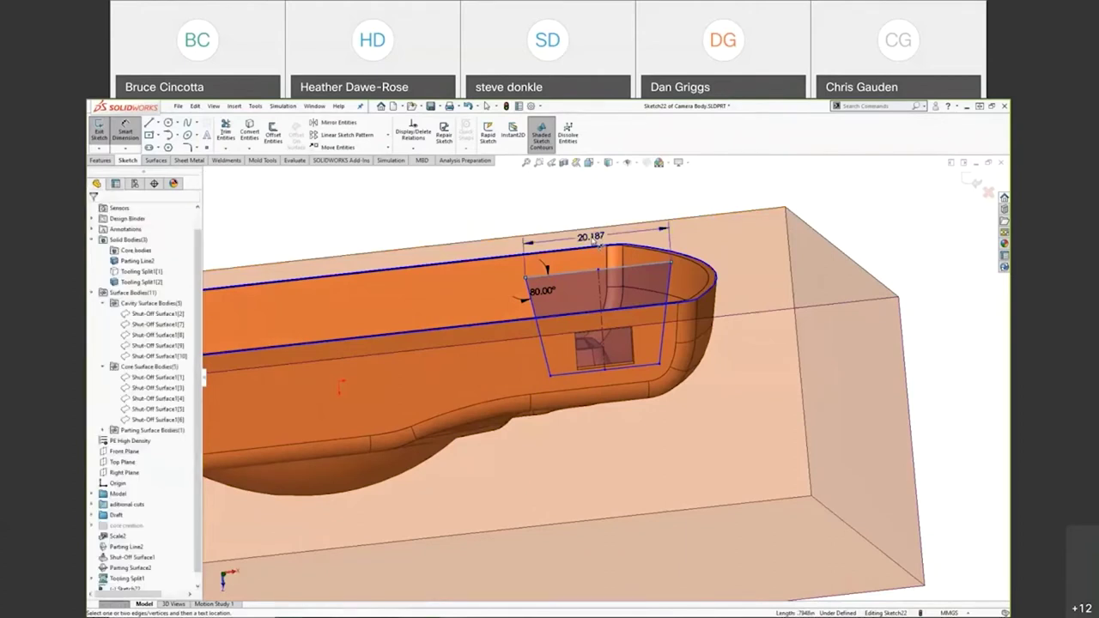
type("15")
key("Return")
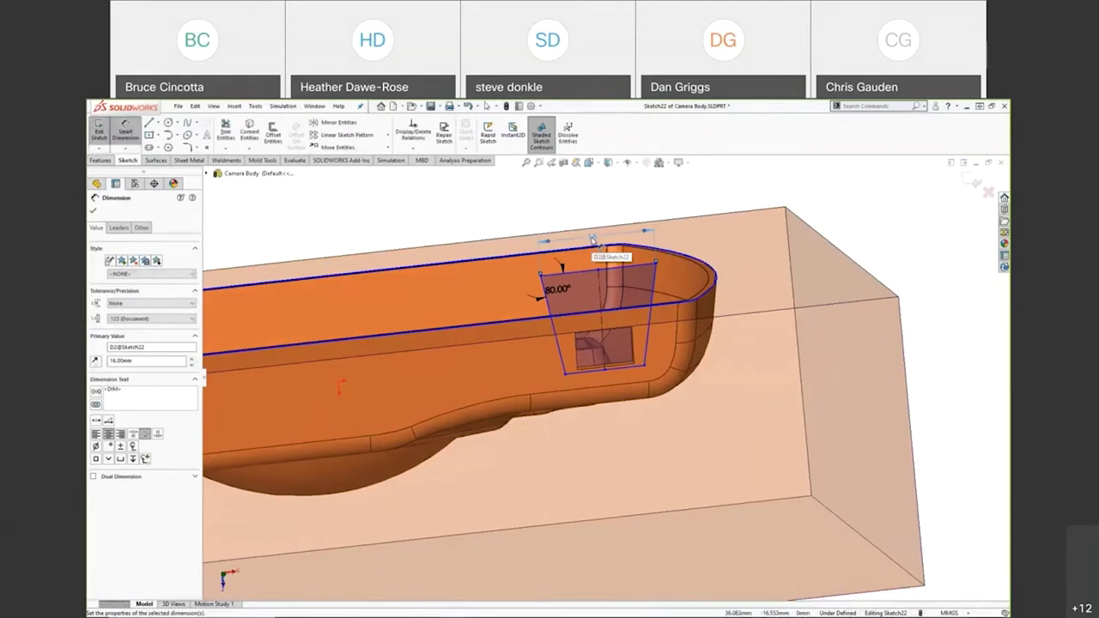
left_click(627, 368)
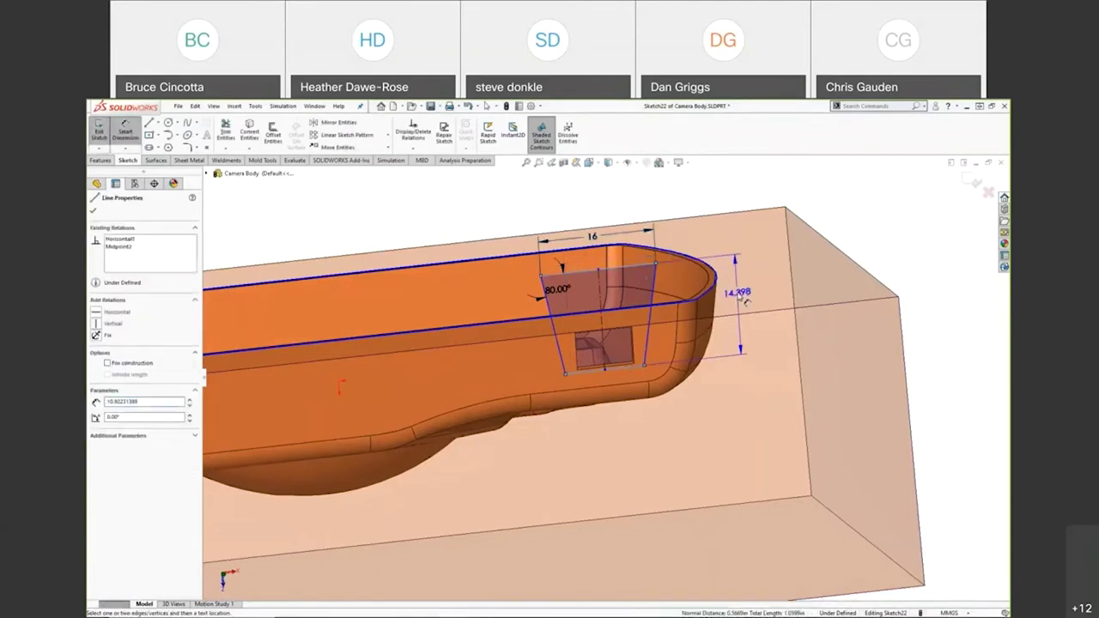
left_click(743, 297)
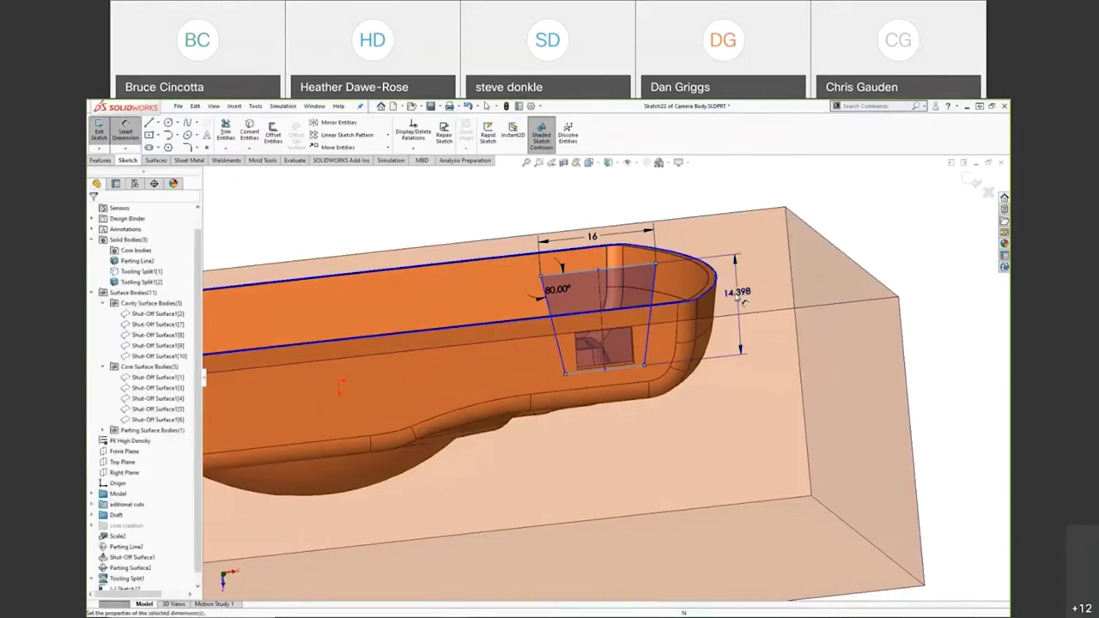
type("14.5")
key("Return")
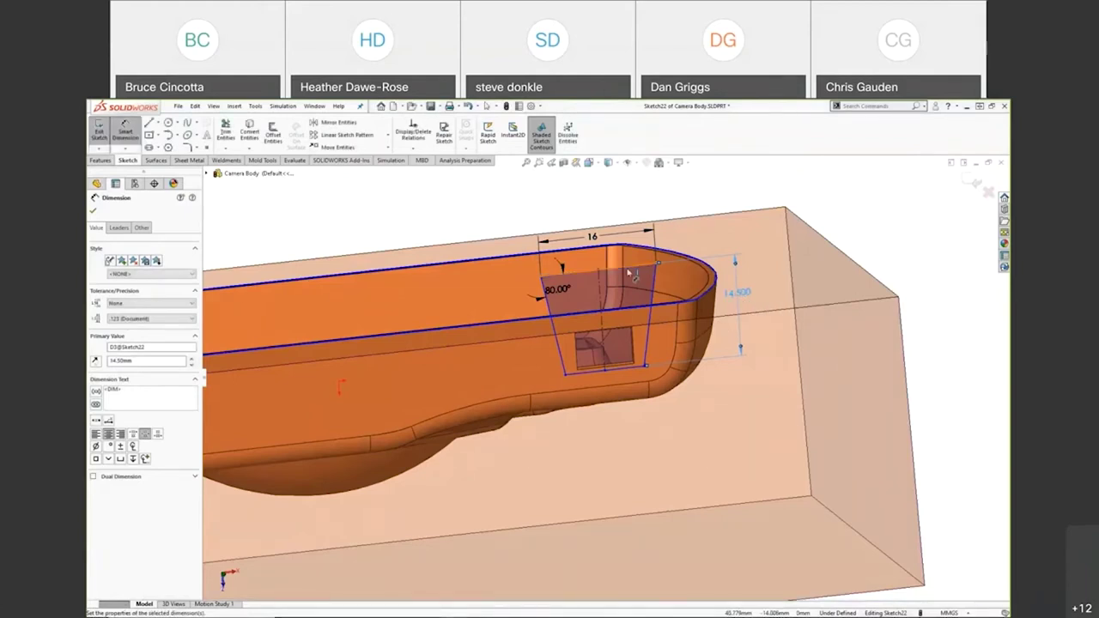
left_click(876, 305)
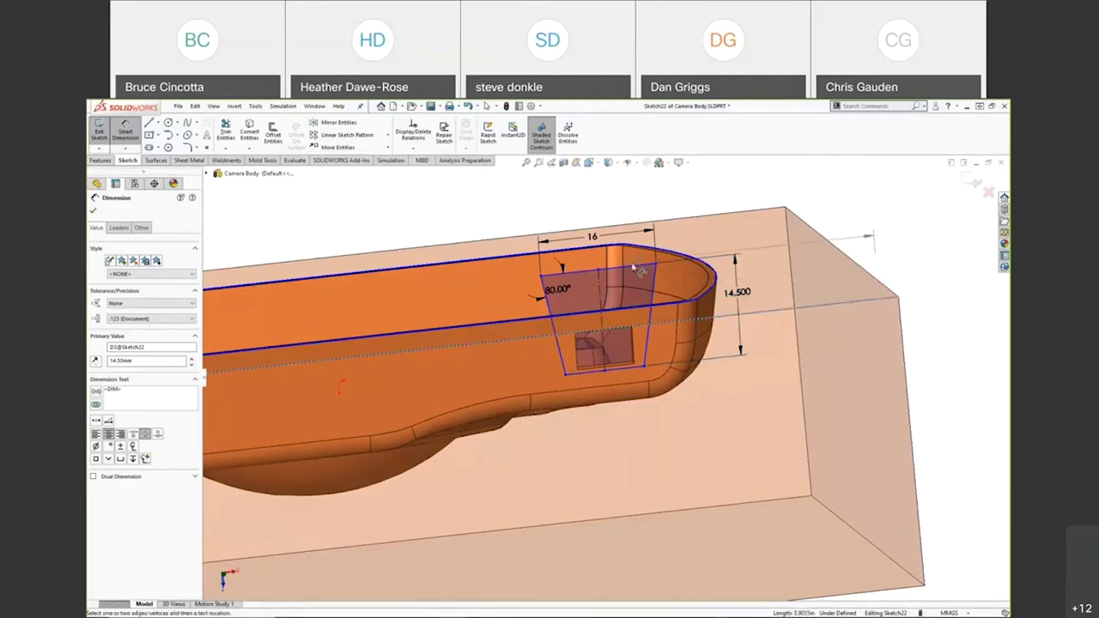
Add a 5 mm offset dimension from the top line to the block edge
left_click(635, 270)
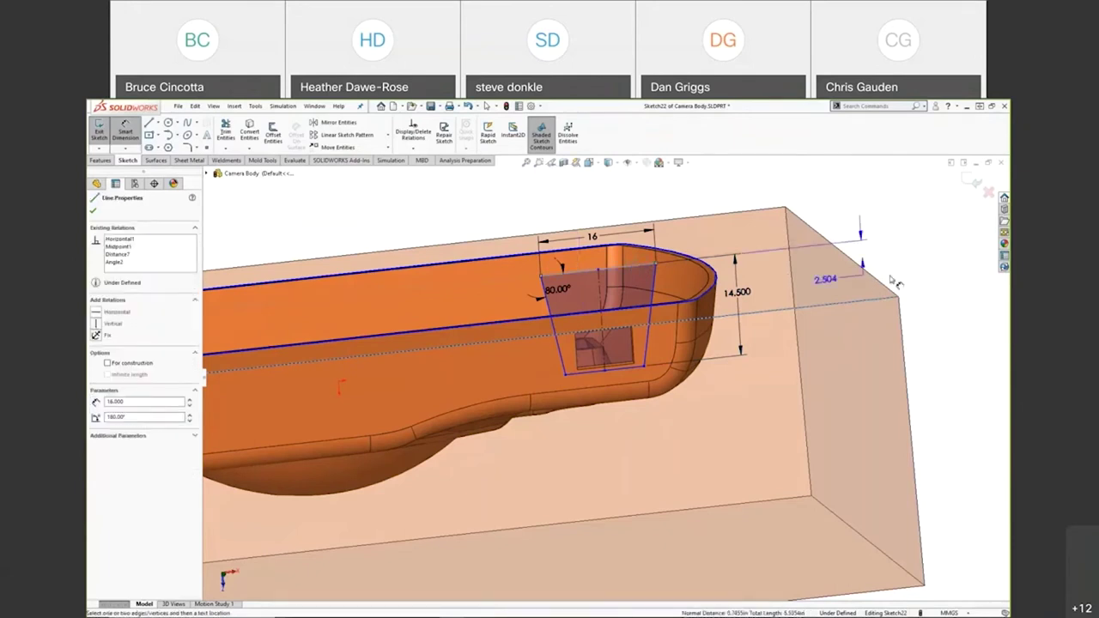
left_click(916, 290)
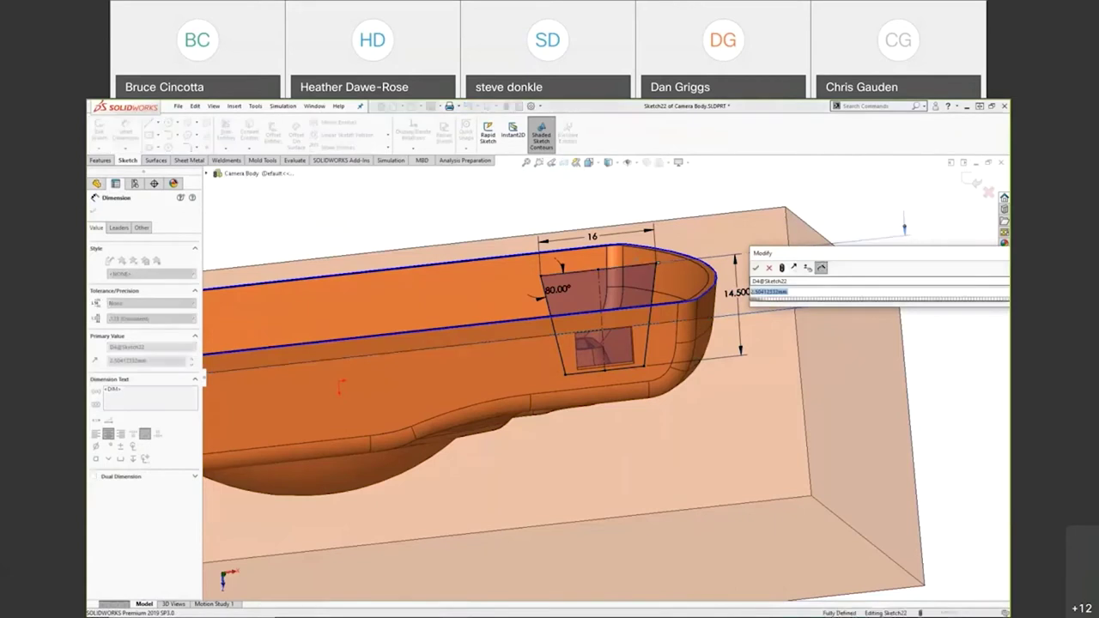
key("Return")
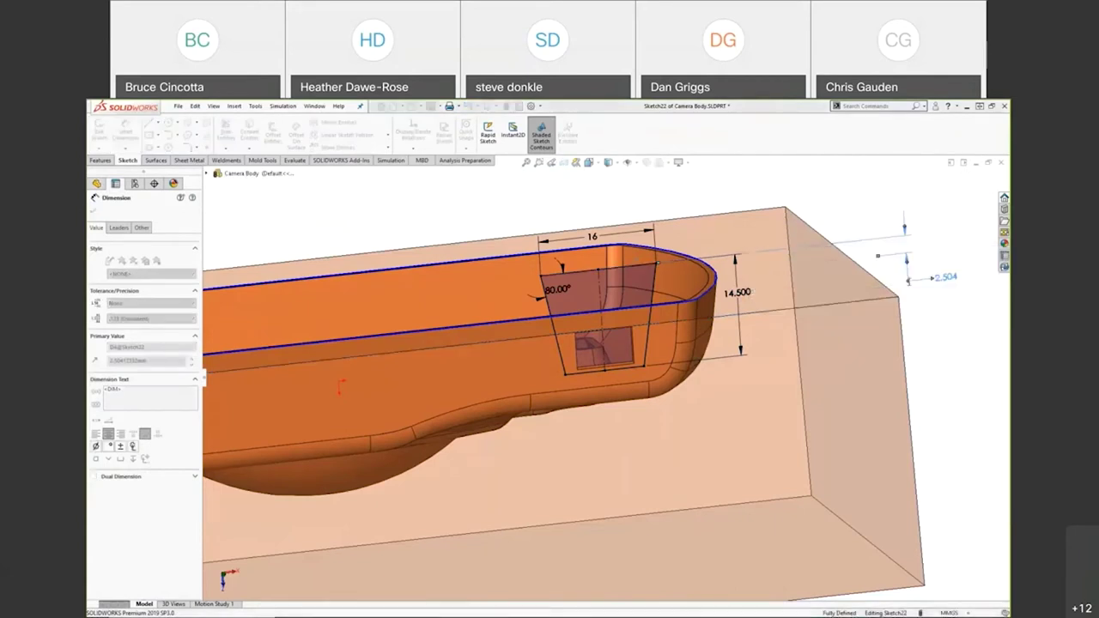
mouse_move(601, 275)
middle_mouse_down()
mouse_move(640, 266)
mouse_move(658, 313)
middle_mouse_up()
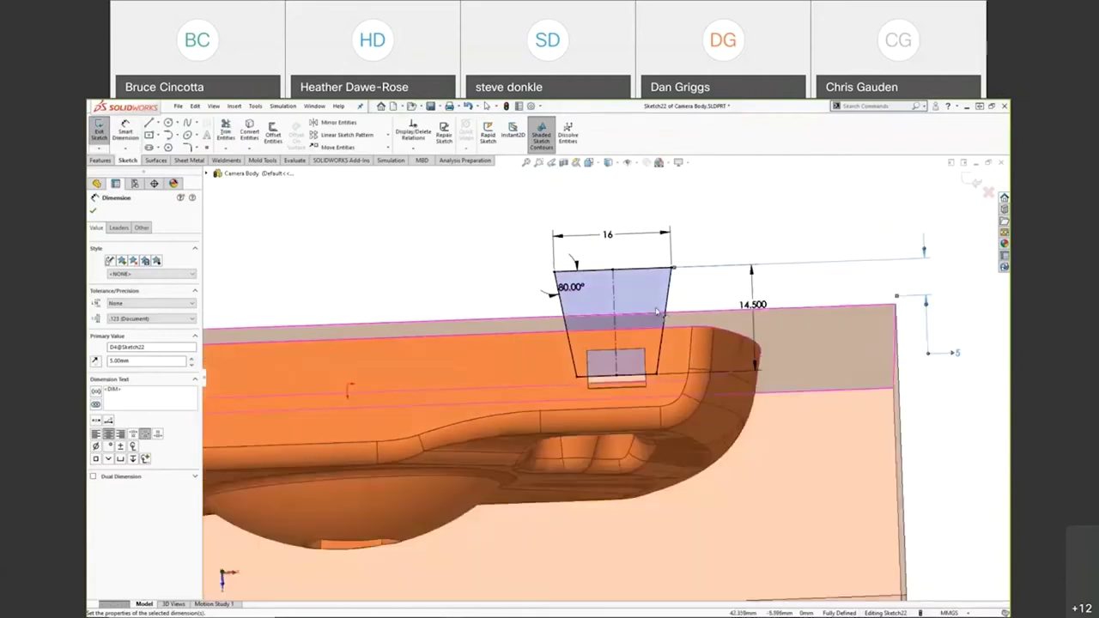
Delete the misplaced 5 mm offset dimension from the slot sketch
key("space")
key("ctrl+8")
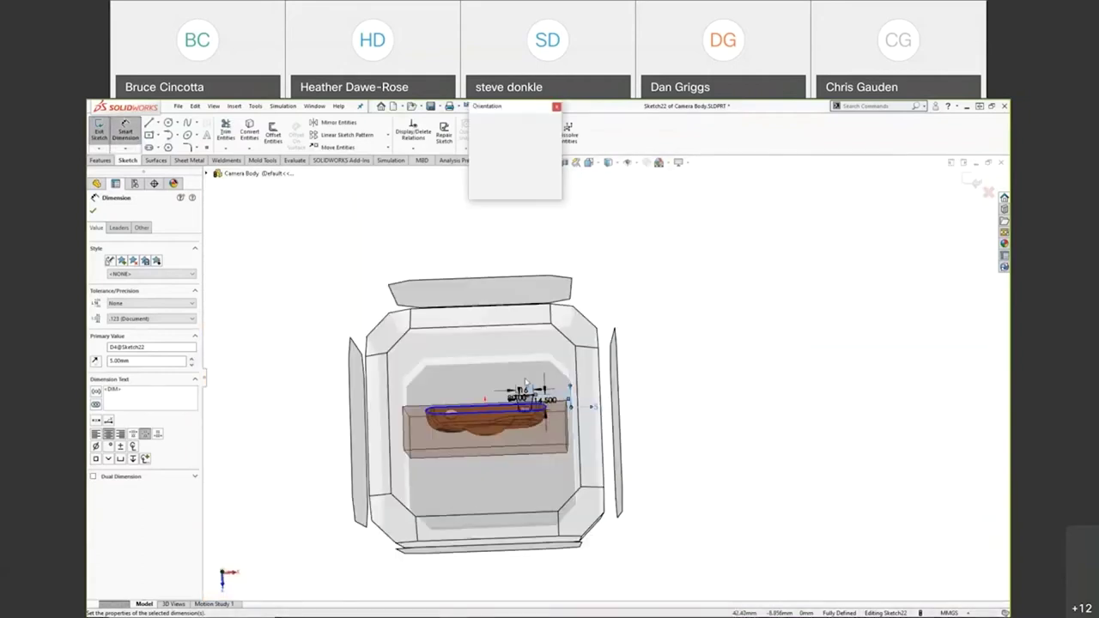
scroll(526, 382, "down", 5)
scroll(737, 352, "up", 2)
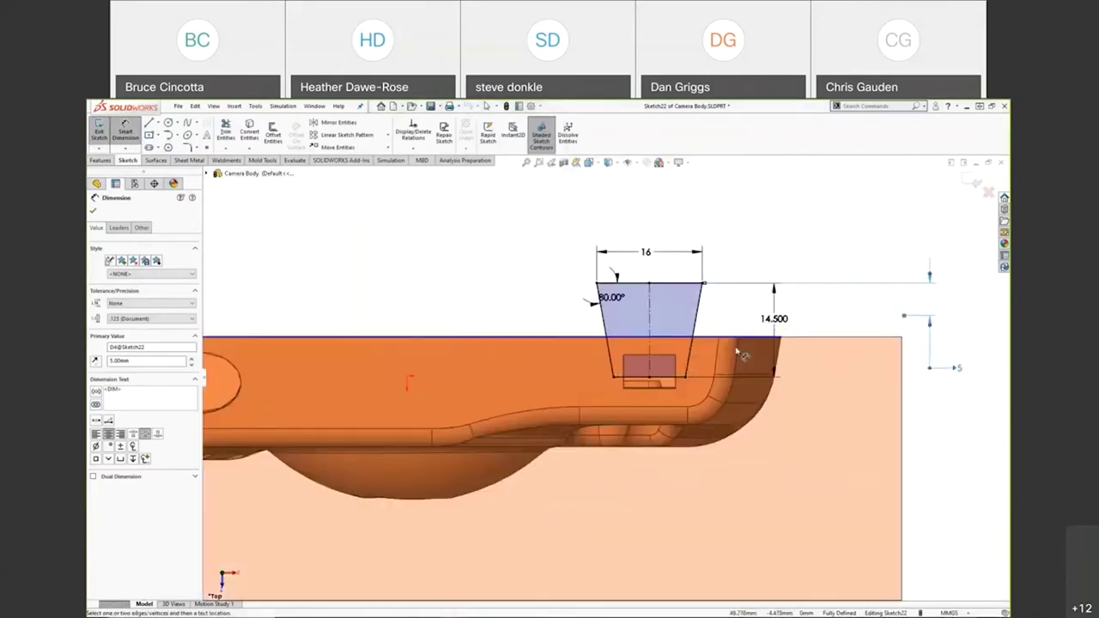
left_click(945, 368)
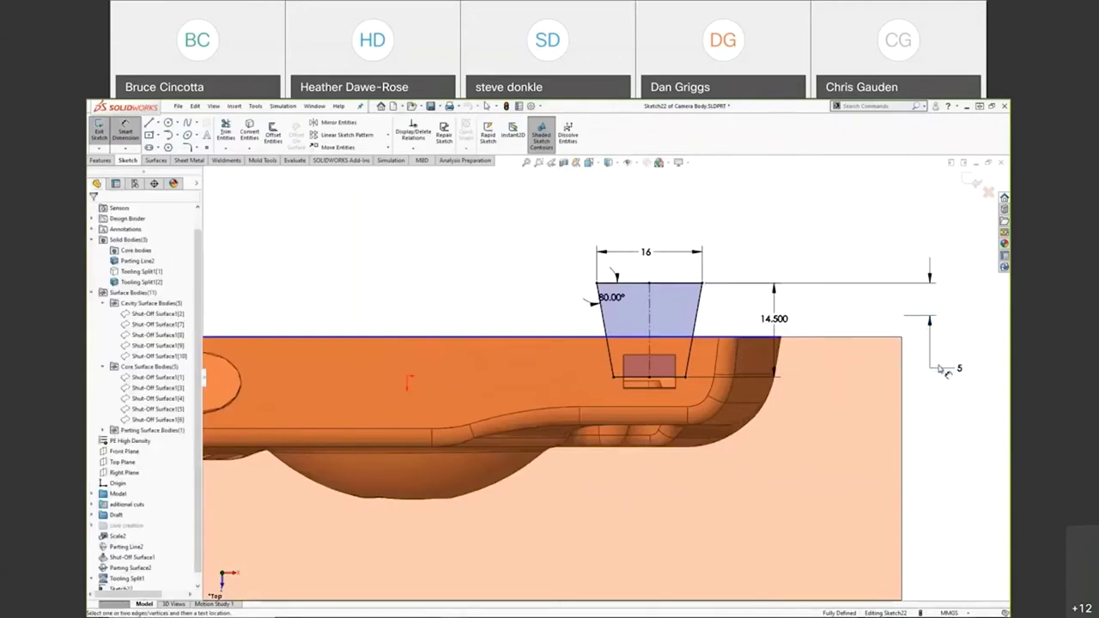
key("Escape")
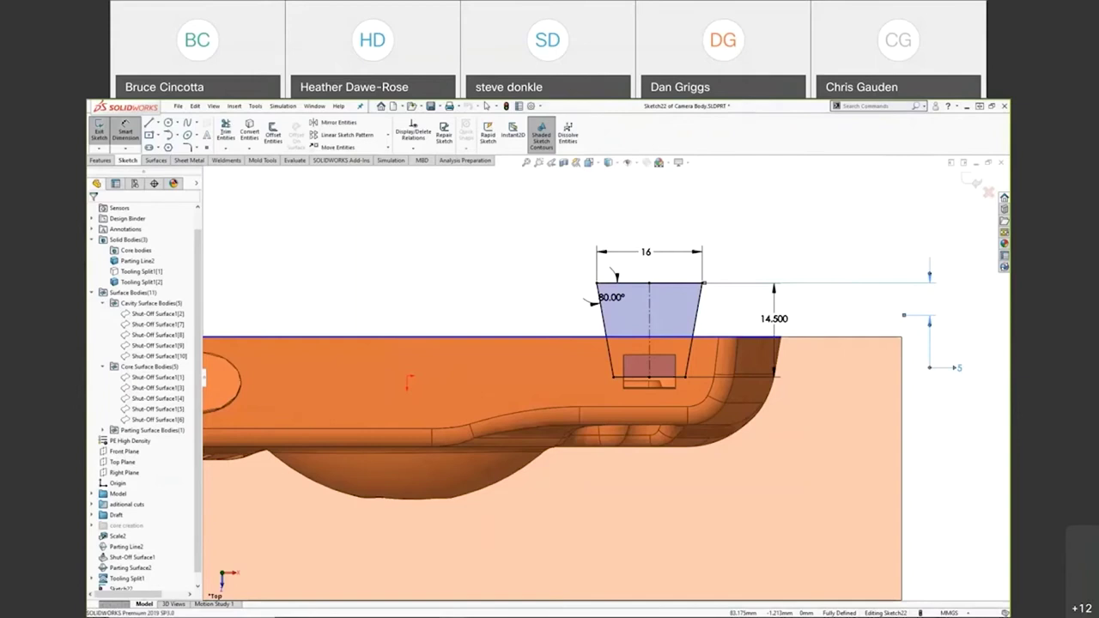
key("Delete")
right_click_drag(899, 310, 896, 262)
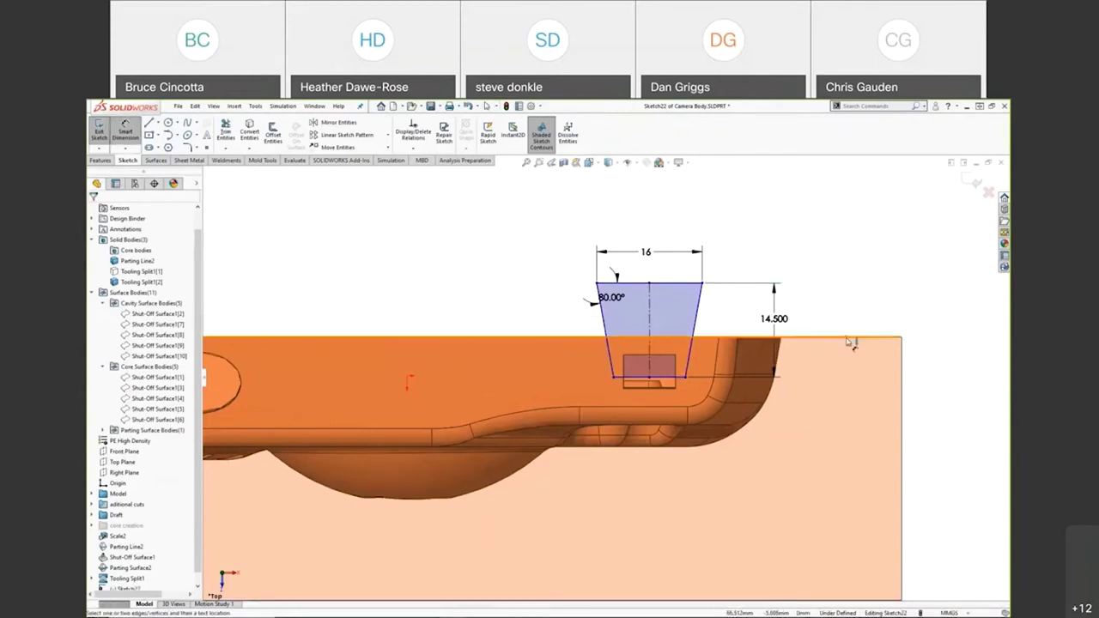
left_click(850, 340)
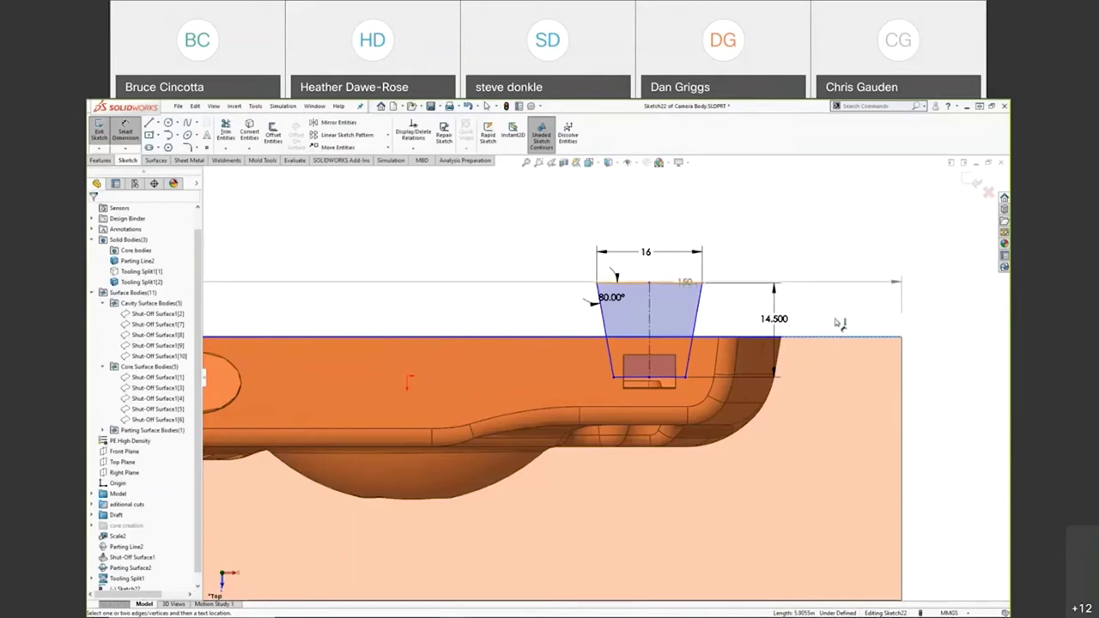
left_click(839, 323)
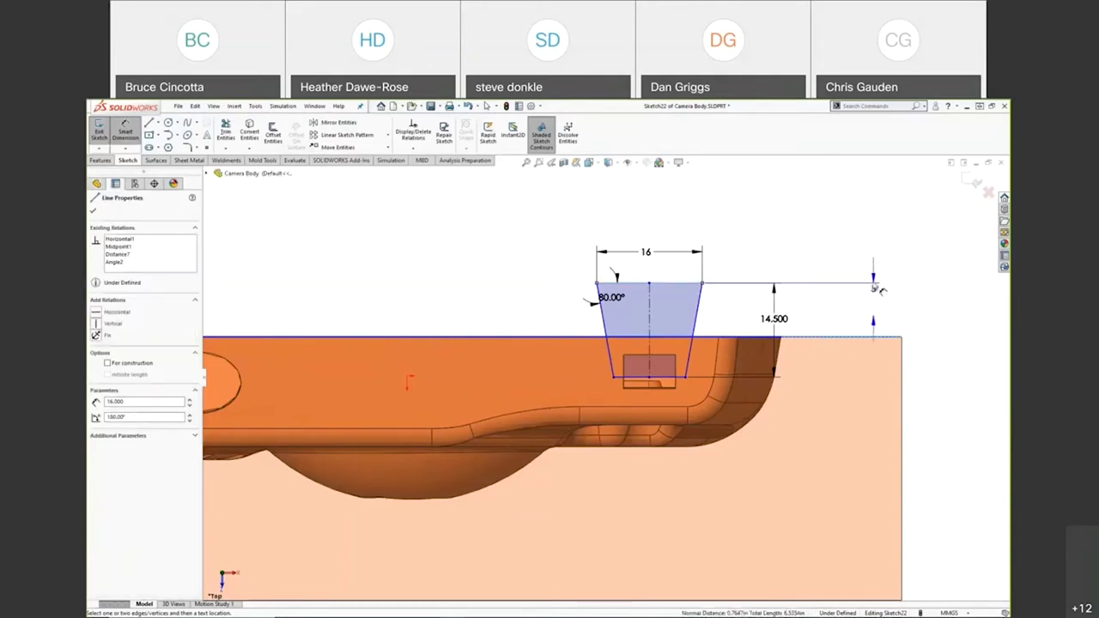
key("Escape")
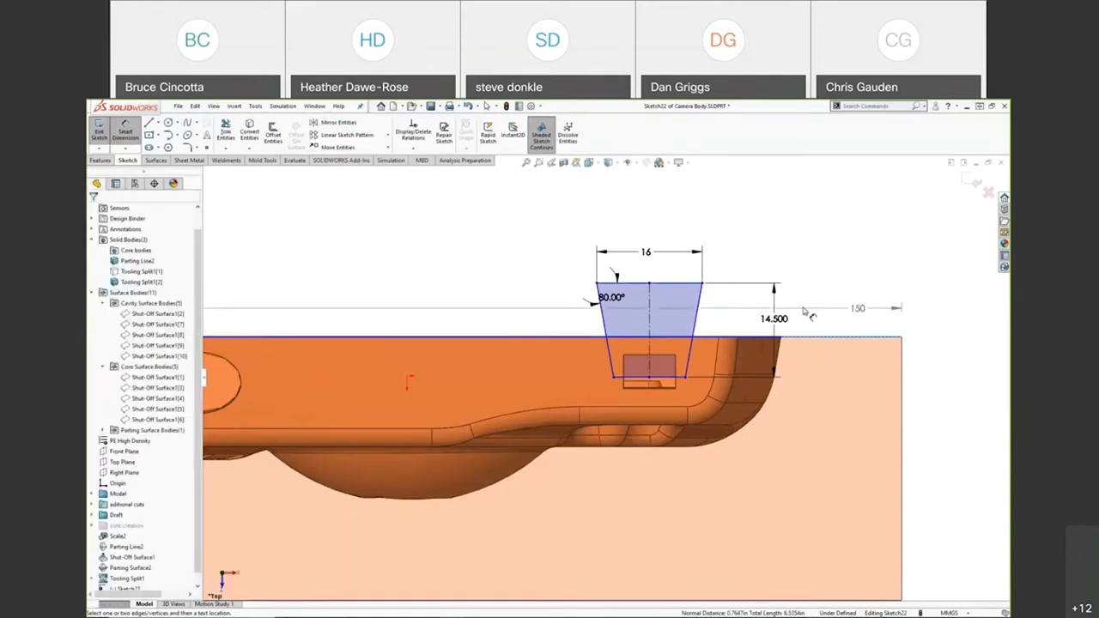
Dimension the trapezoid's top edge 5 mm below the block's top edge
middle_click_drag(570, 339, 572, 367)
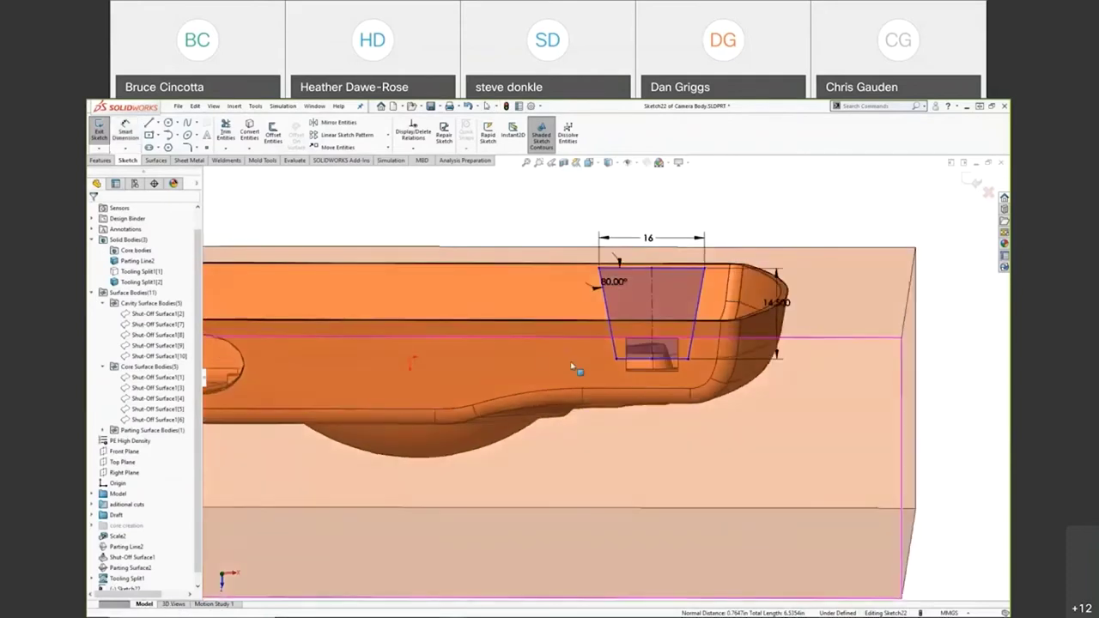
right_click_drag(866, 233, 866, 195)
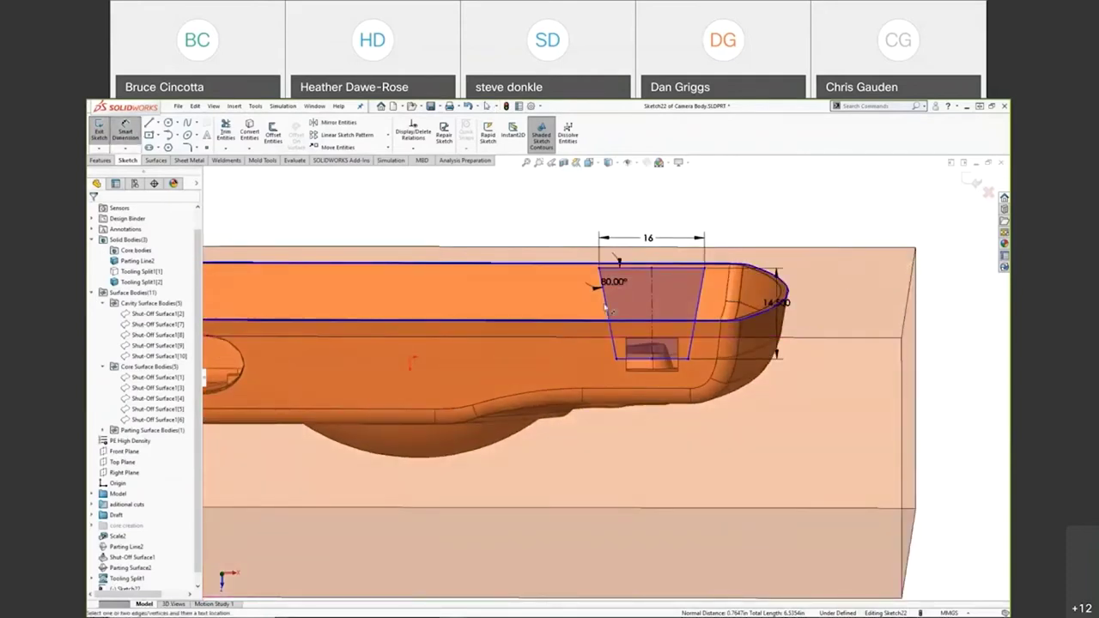
left_click(658, 267)
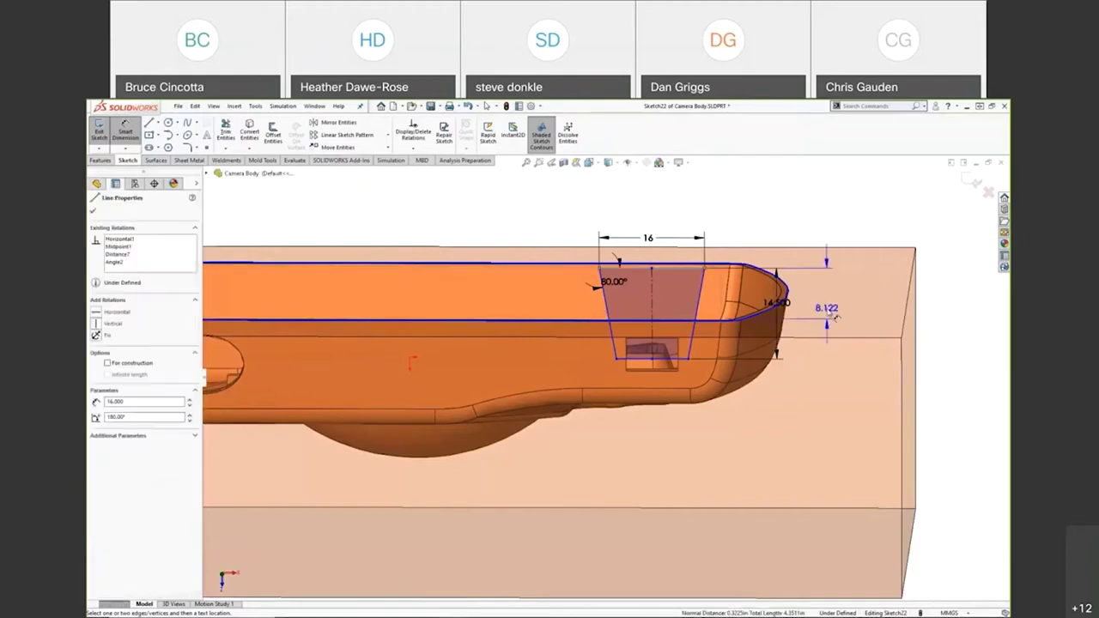
left_click(829, 311)
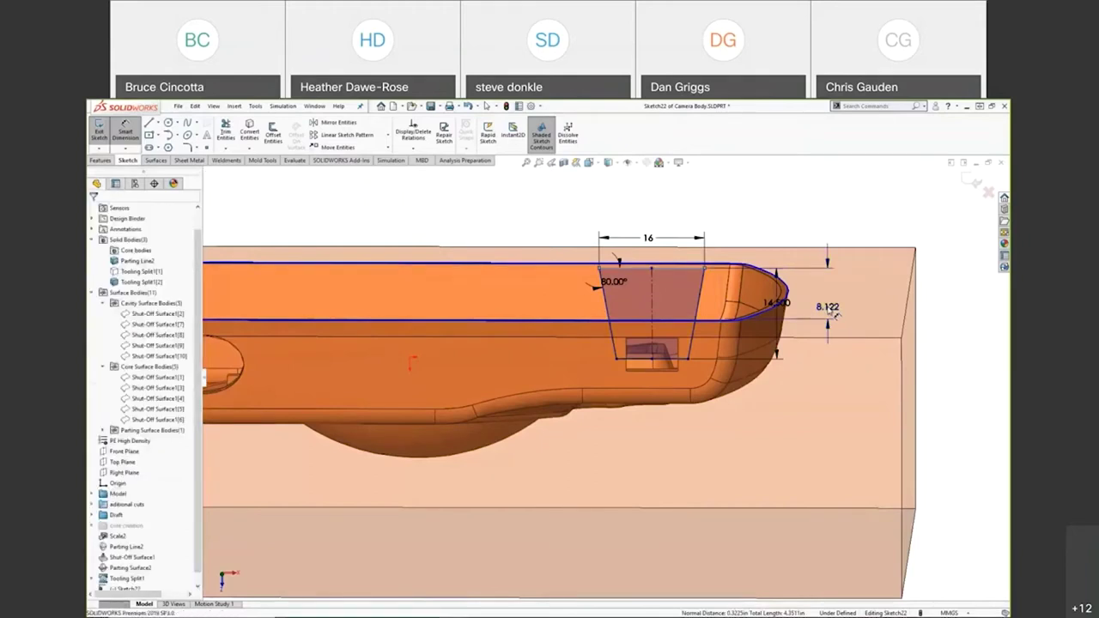
left_click(830, 311)
key("Return")
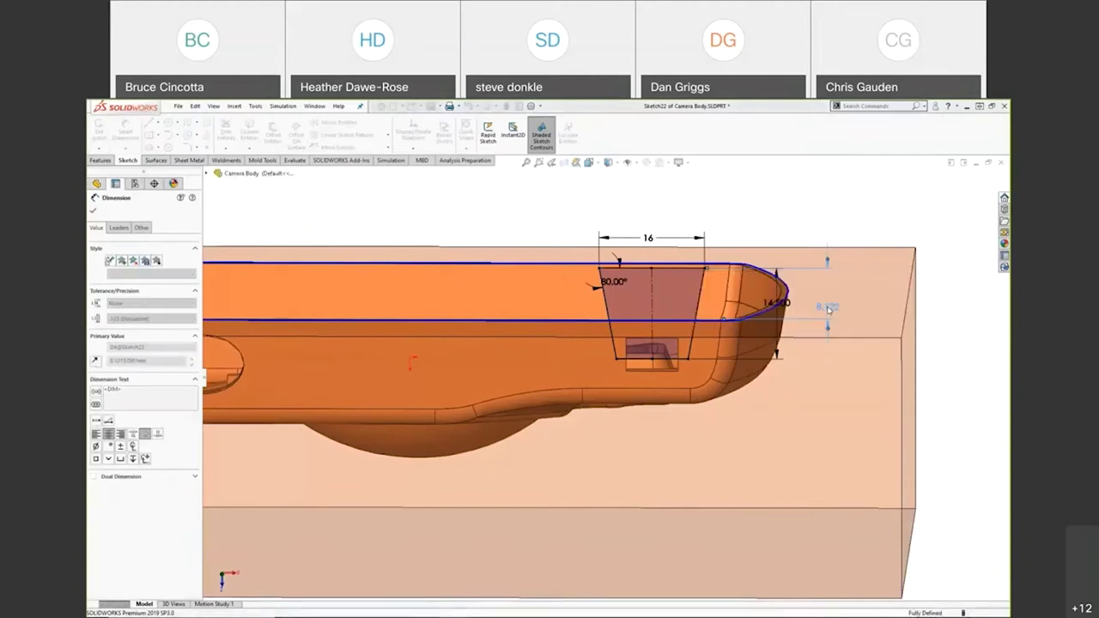
key("Escape")
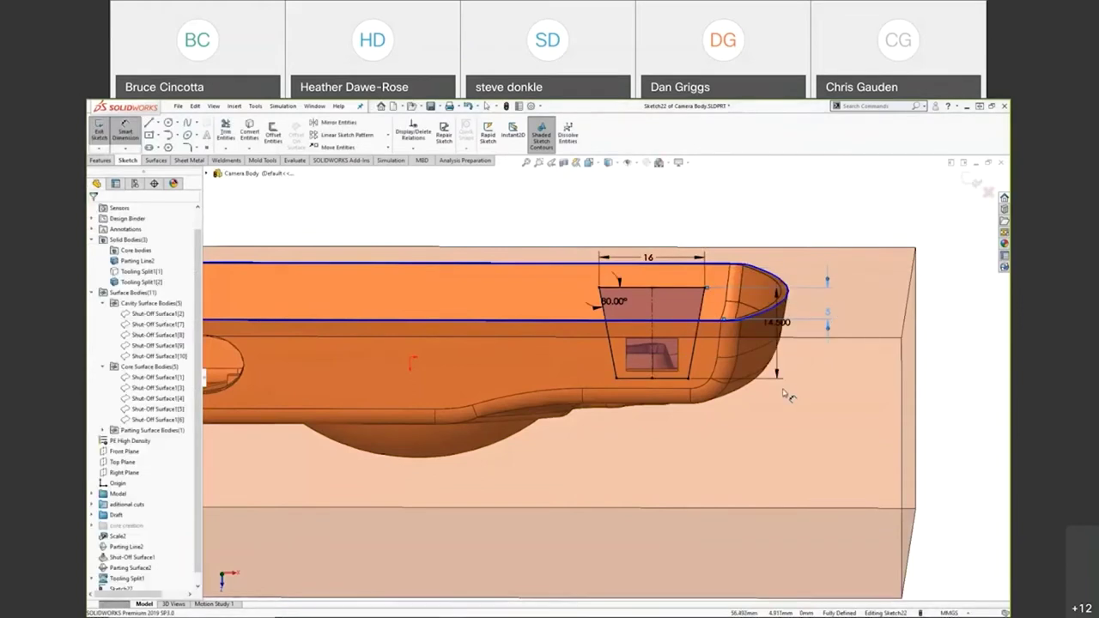
middle_click_drag(780, 387, 759, 364)
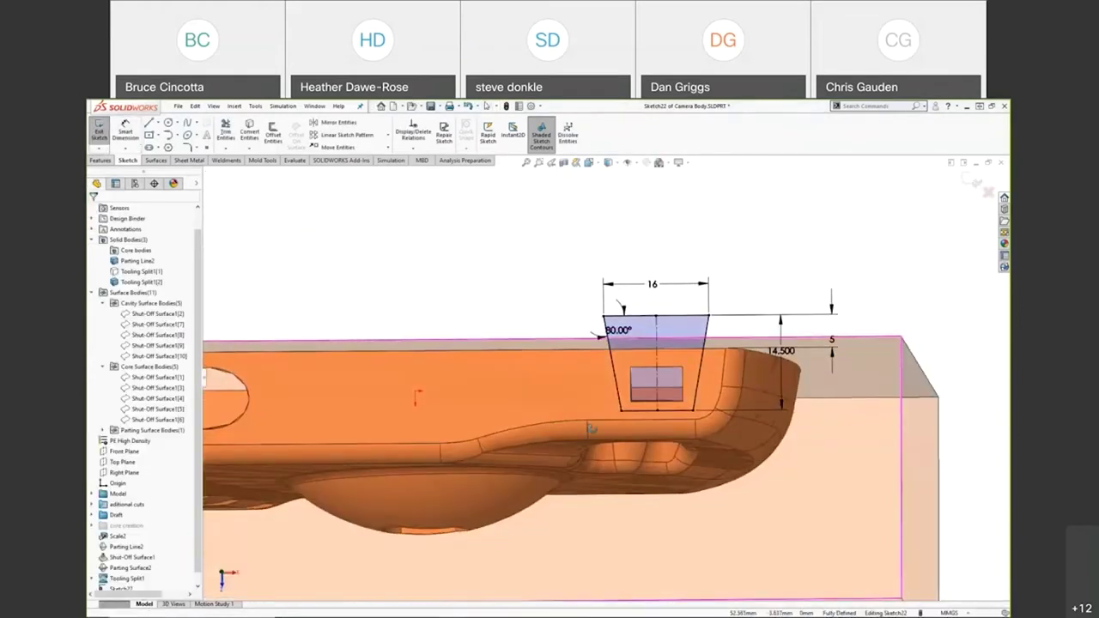
left_click(773, 354)
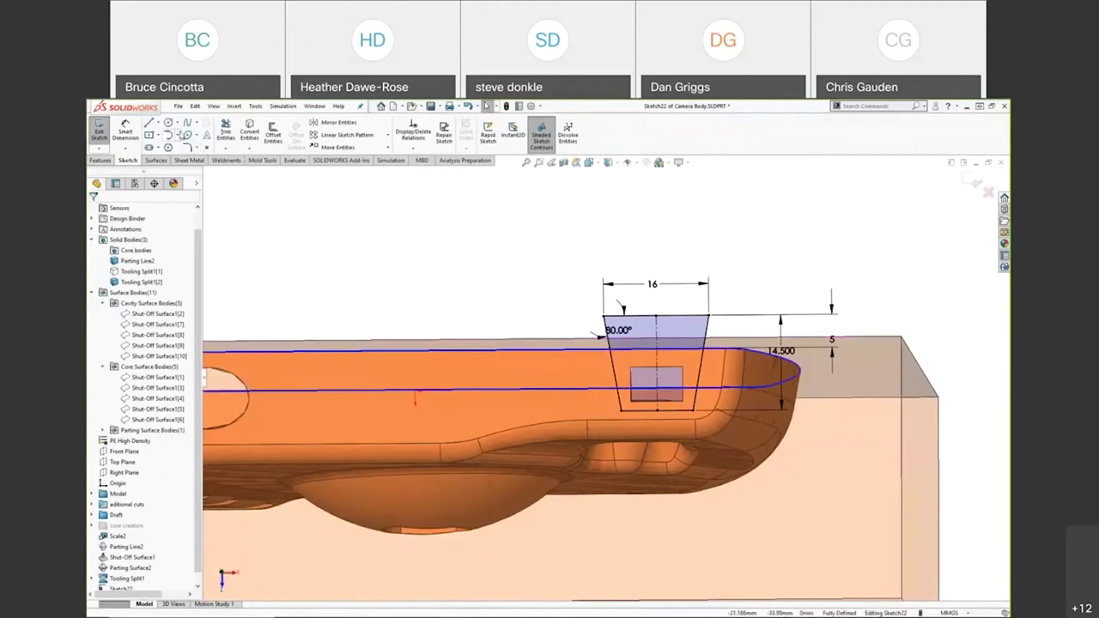
Fillet both bottom trapezoid corners with a 1.5 mm radius, accepting the relation warnings
left_click(189, 149)
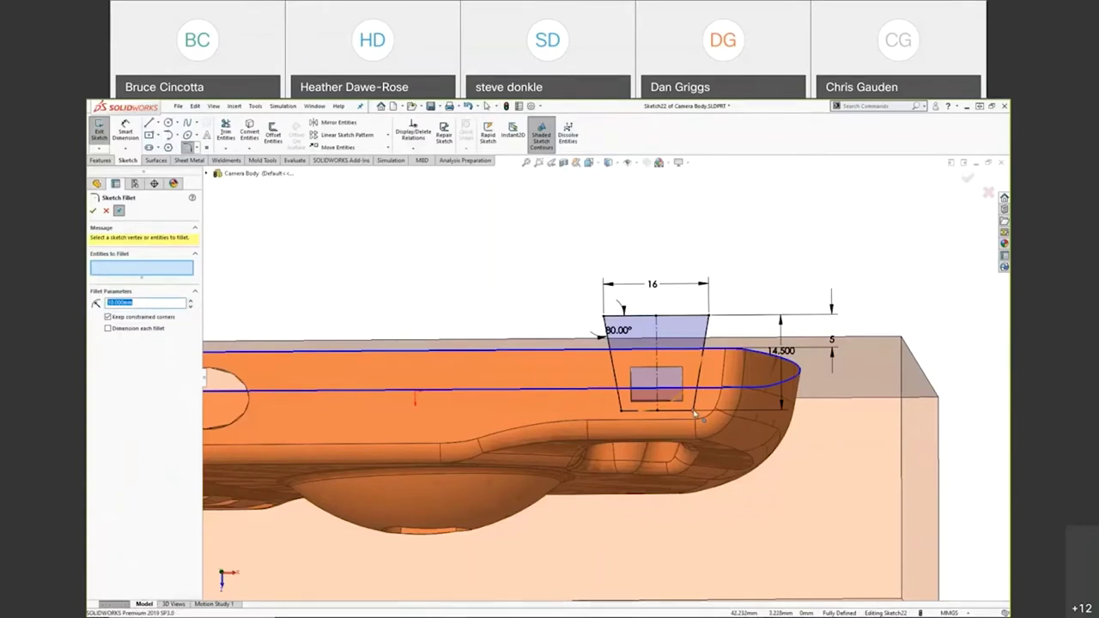
type("1.5")
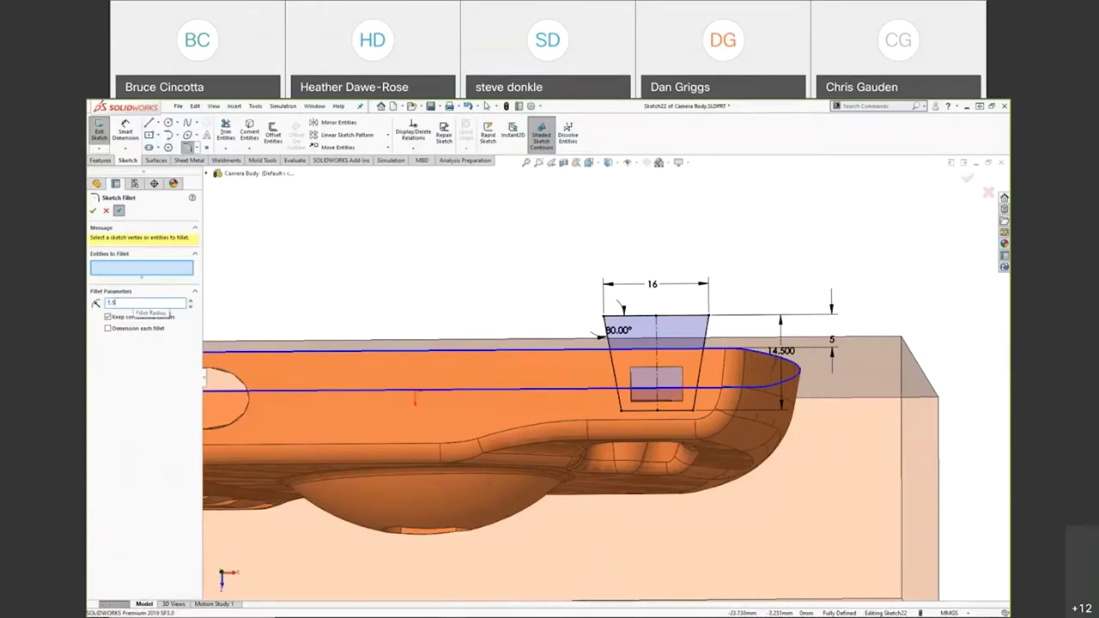
key("Return")
left_click(696, 416)
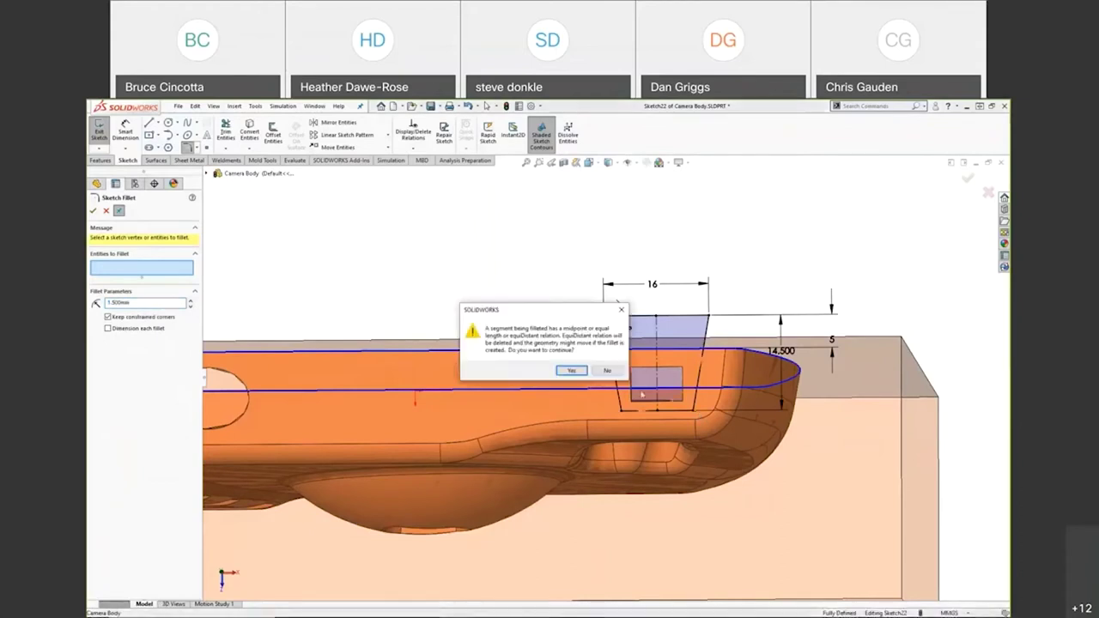
left_click(573, 376)
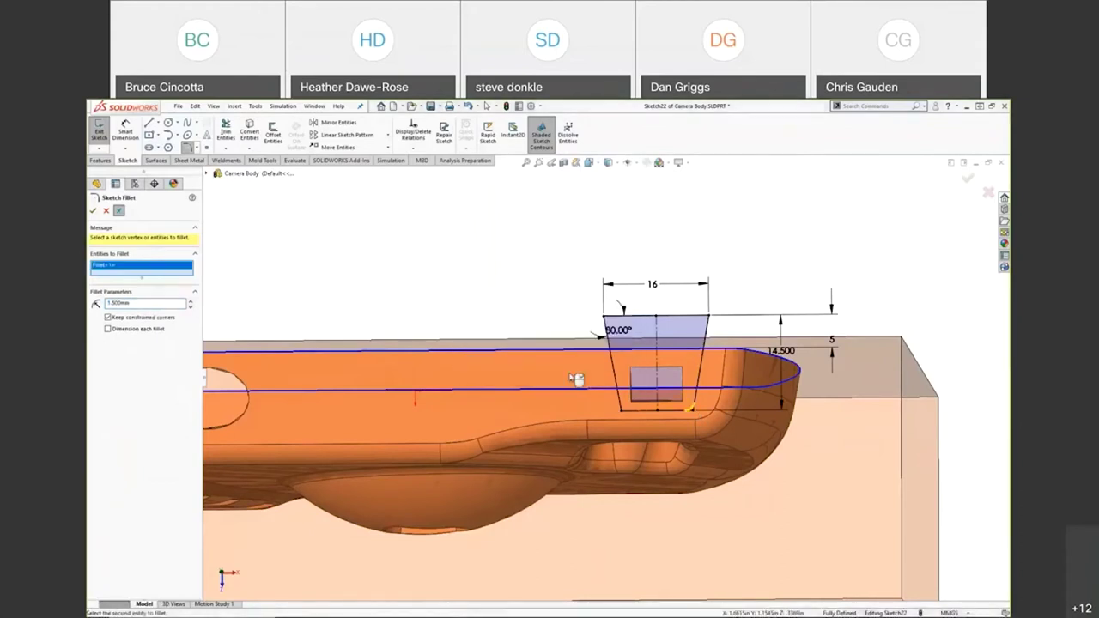
left_click(624, 415)
left_click(582, 376)
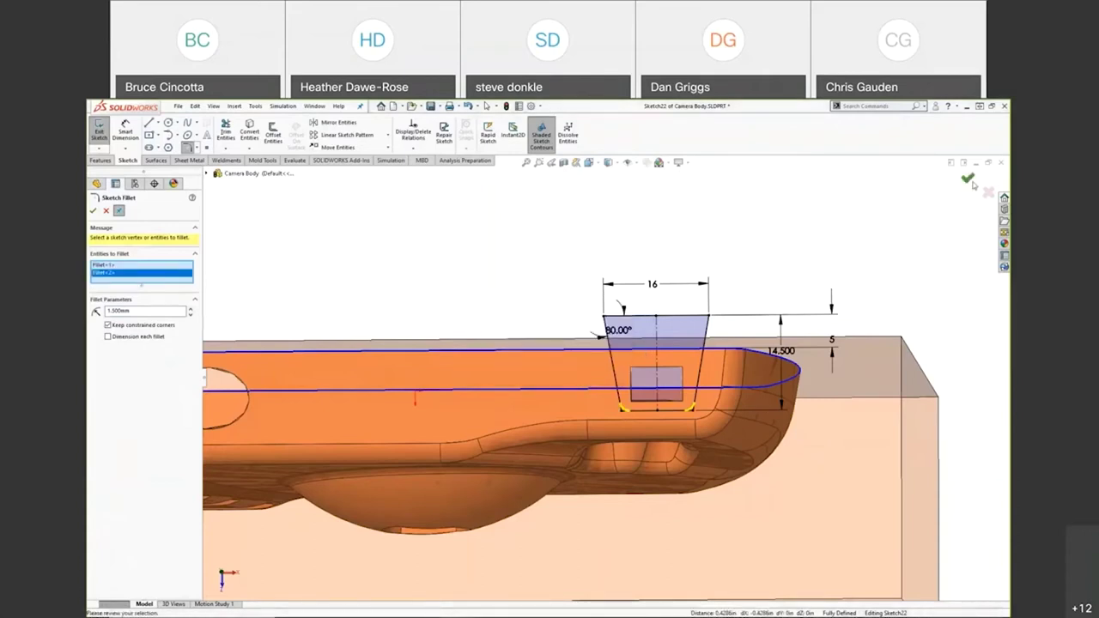
left_click(969, 179)
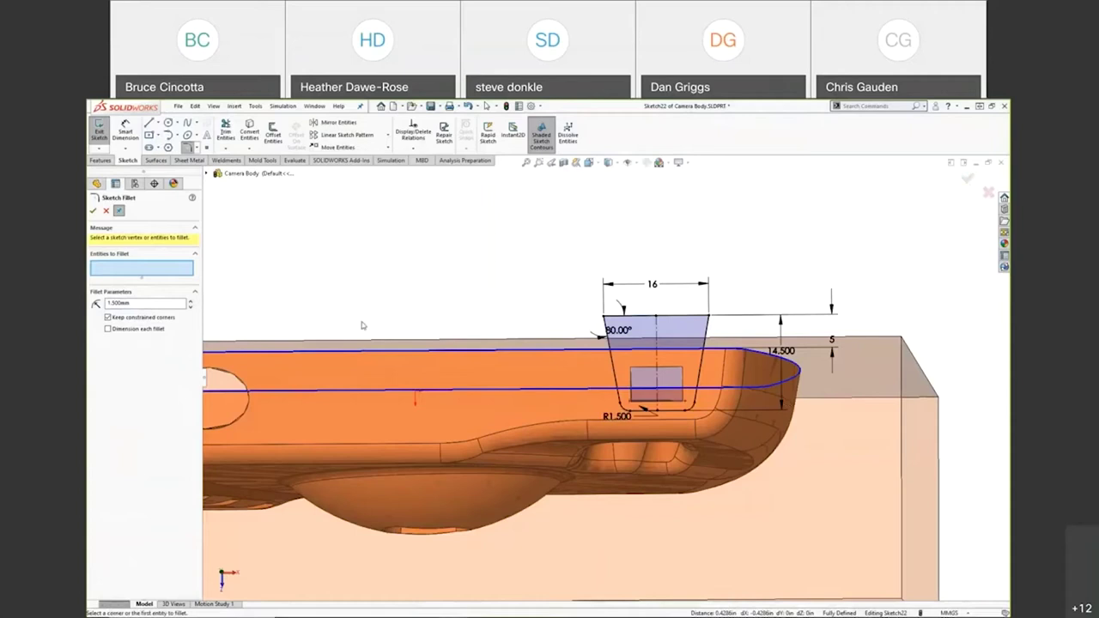
left_click(93, 210)
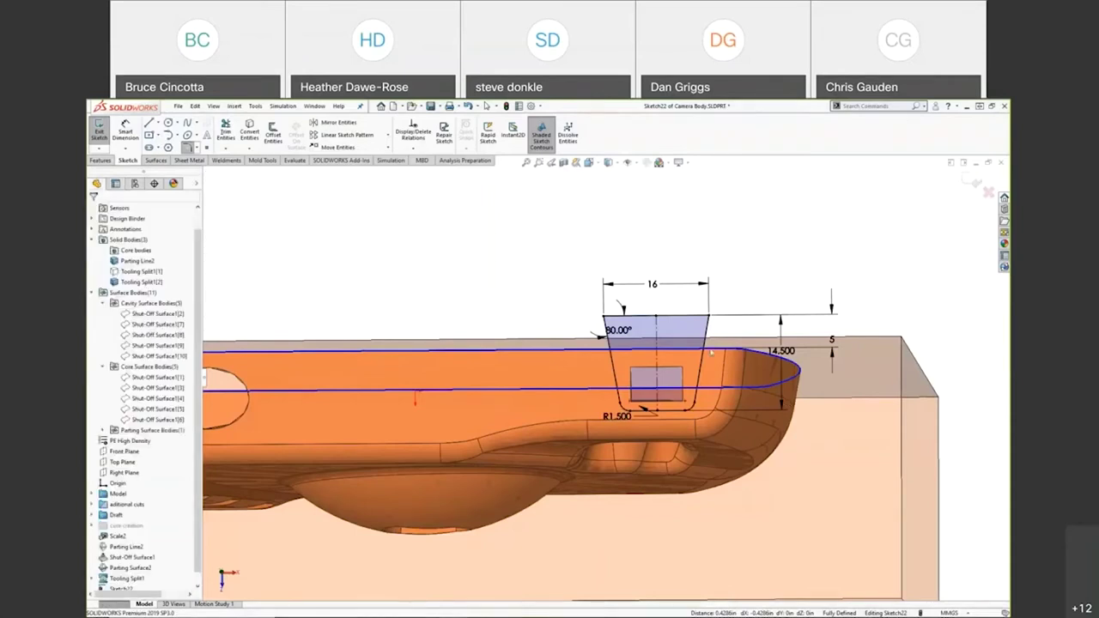
middle_click_drag(703, 379, 701, 376)
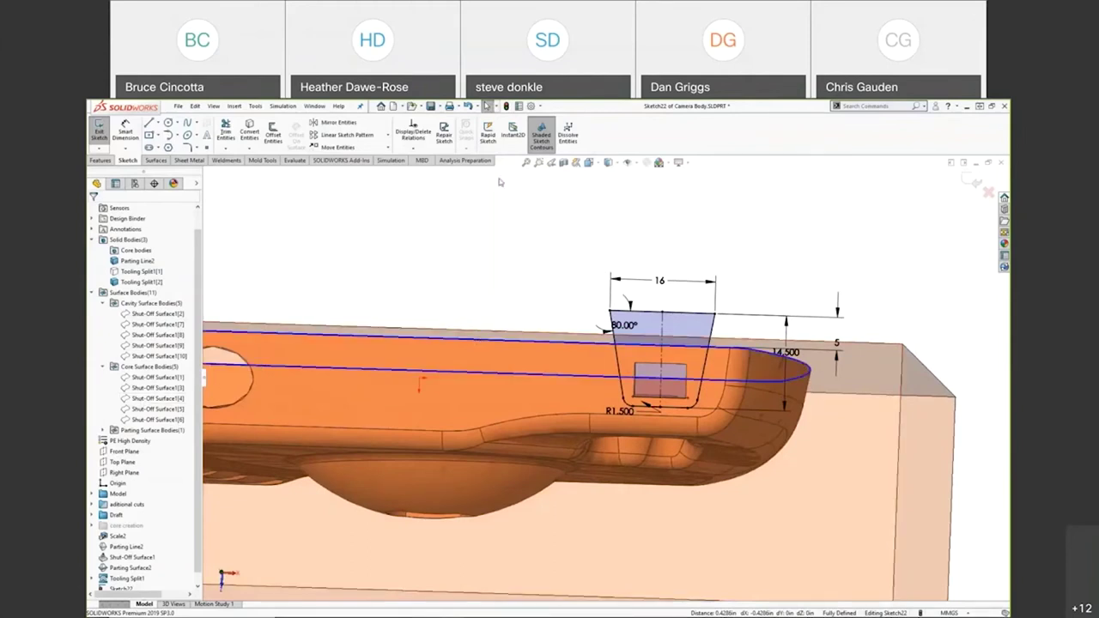
Exit Sketch22 and switch to the Mold Tools tab
left_click(970, 186)
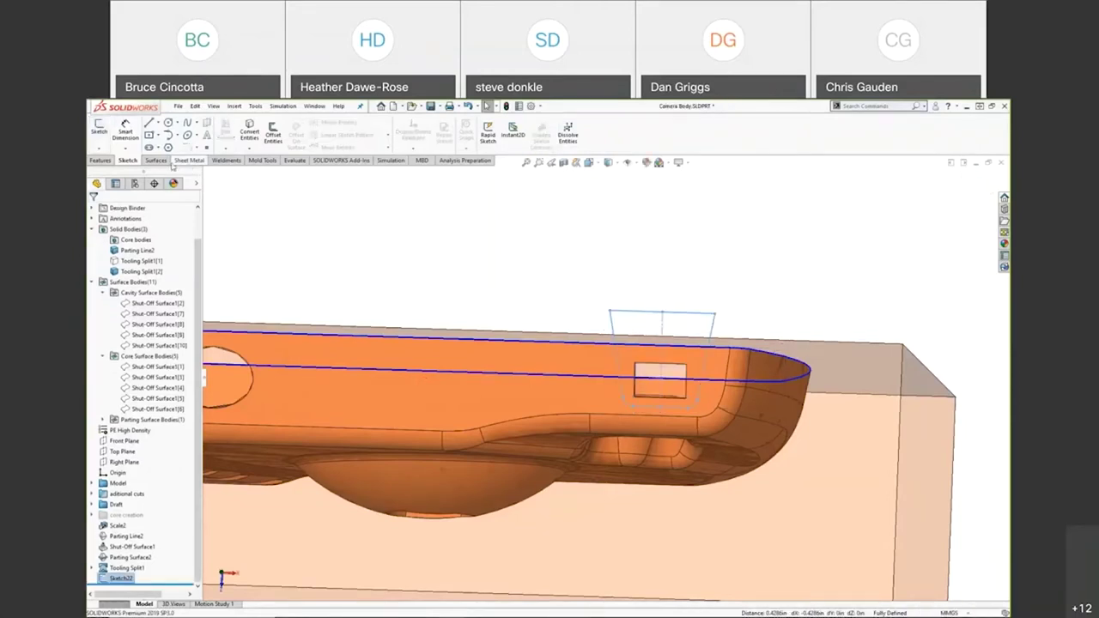
left_click(263, 160)
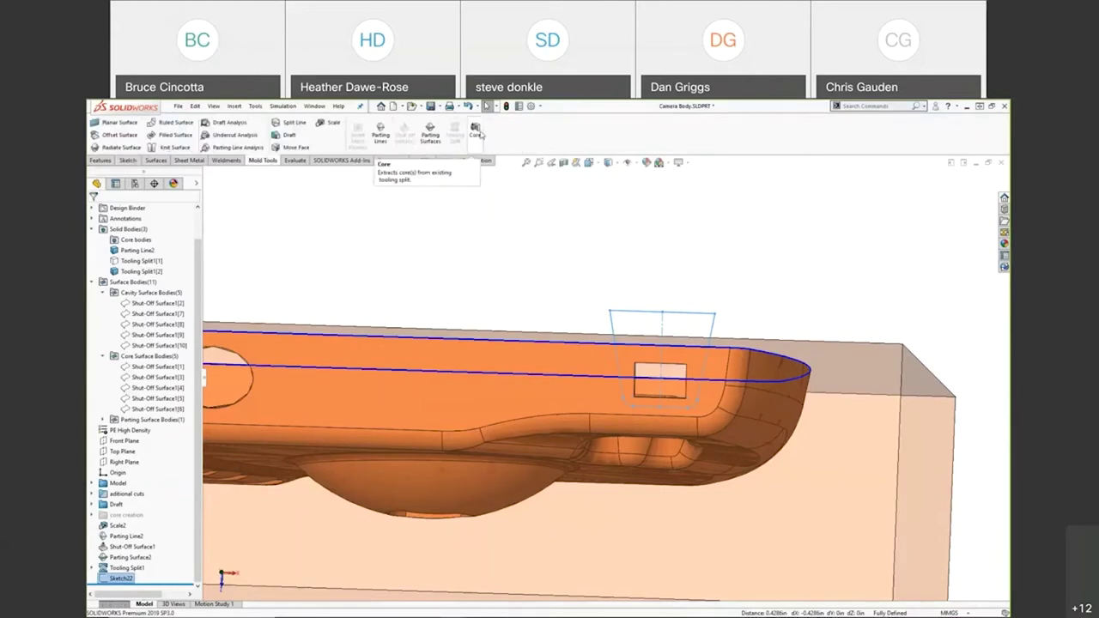
Start a Core from Sketch22 on body Tooling Split1[2], reversed to point outward
left_click(478, 130)
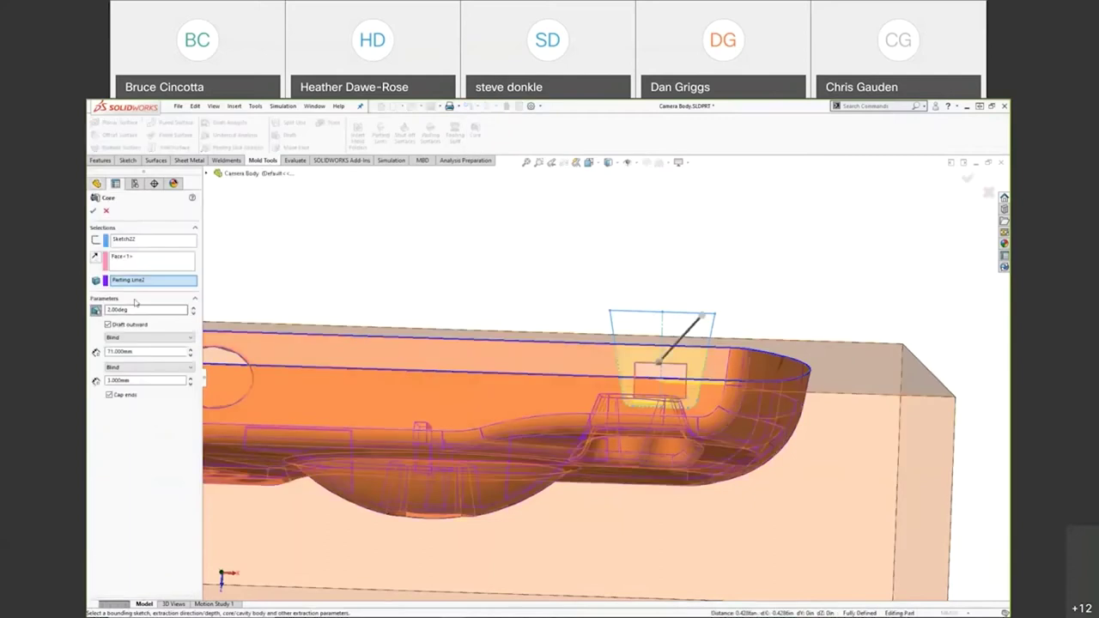
middle_click_drag(662, 482, 729, 516)
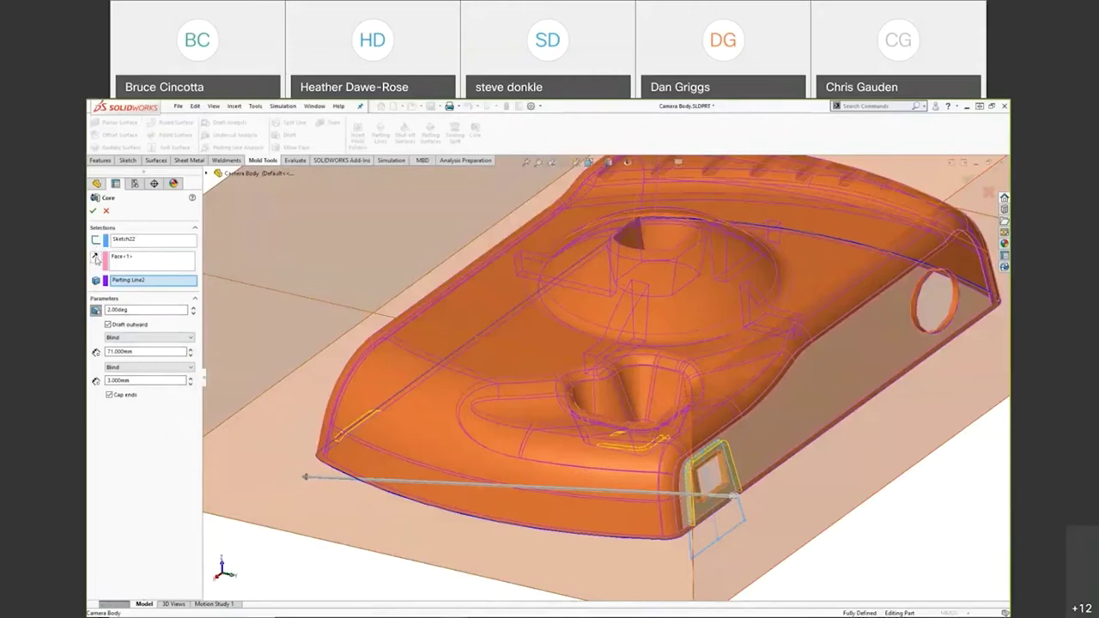
left_click(164, 282)
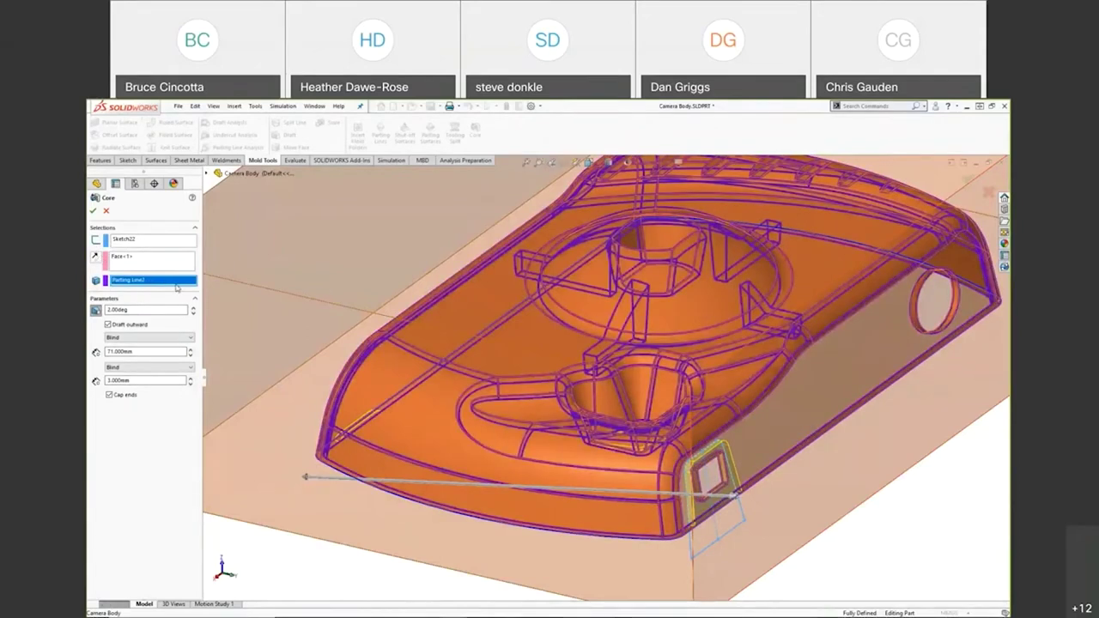
left_click(288, 401)
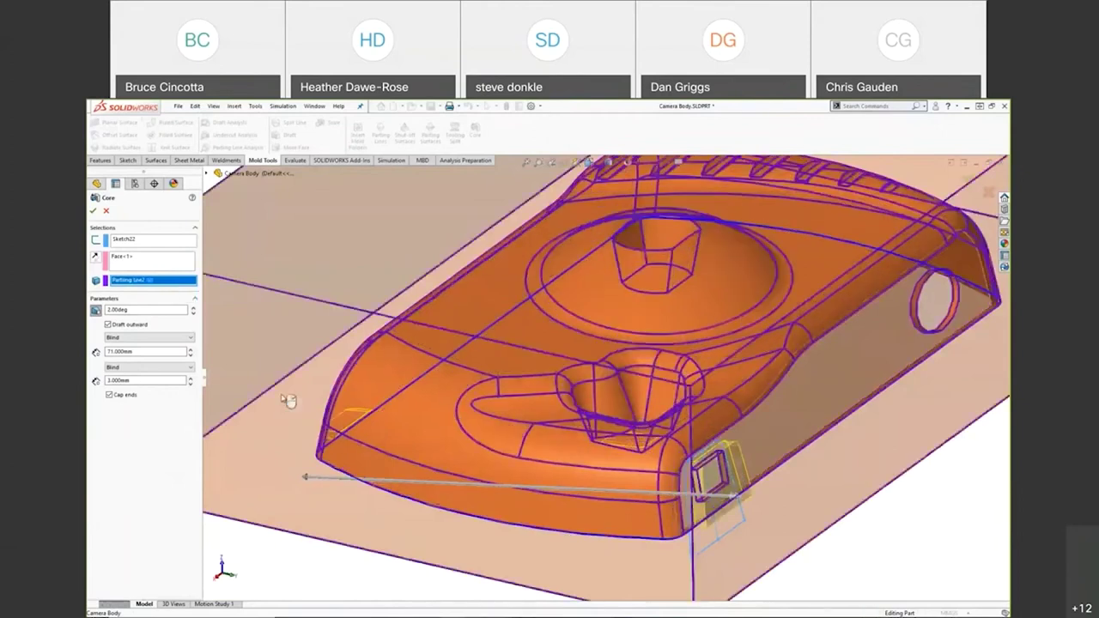
key("f")
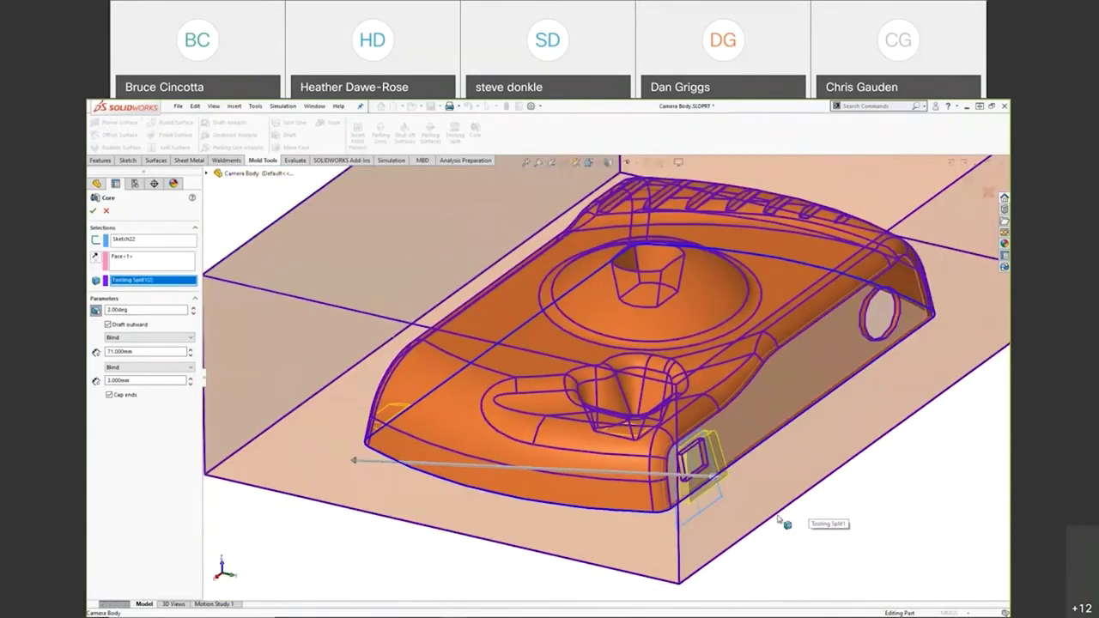
middle_click_drag(807, 499, 795, 509)
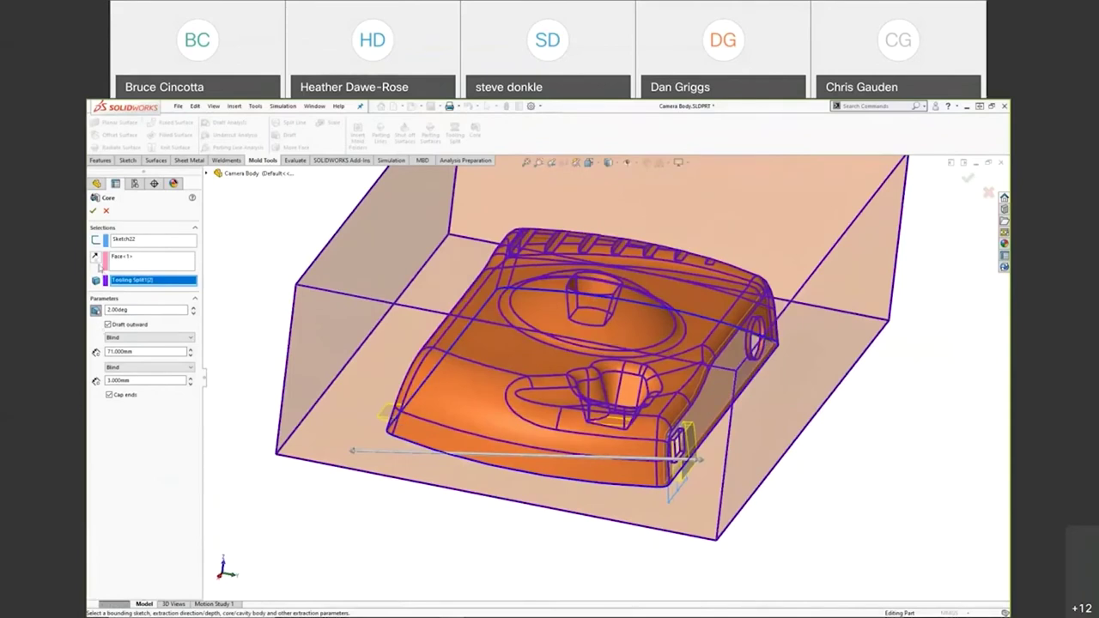
left_click(96, 258)
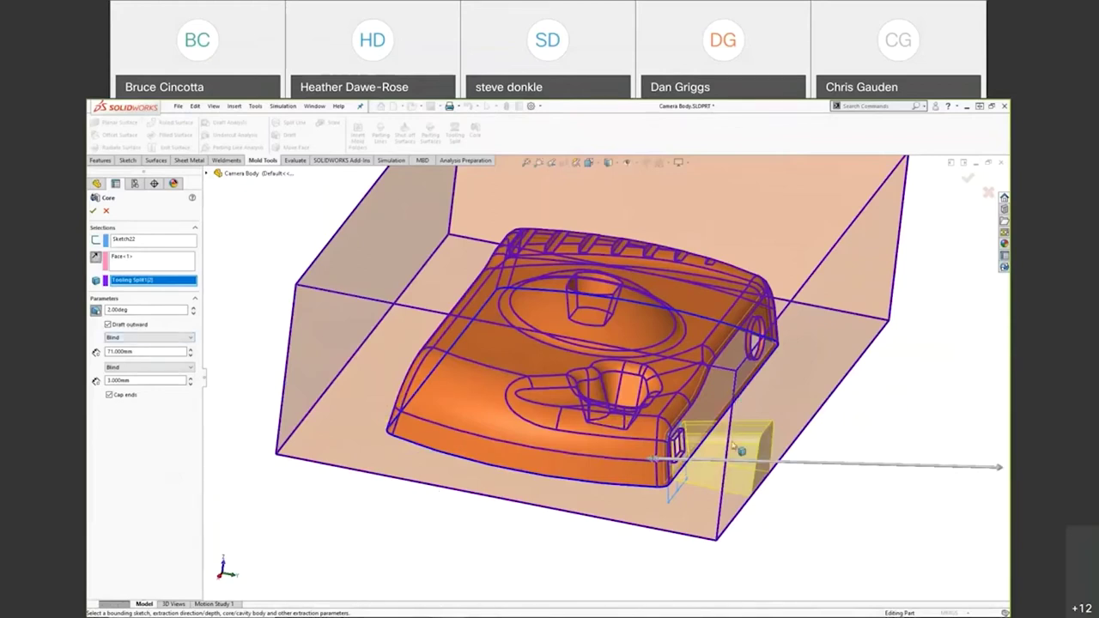
middle_click_drag(727, 452, 727, 197)
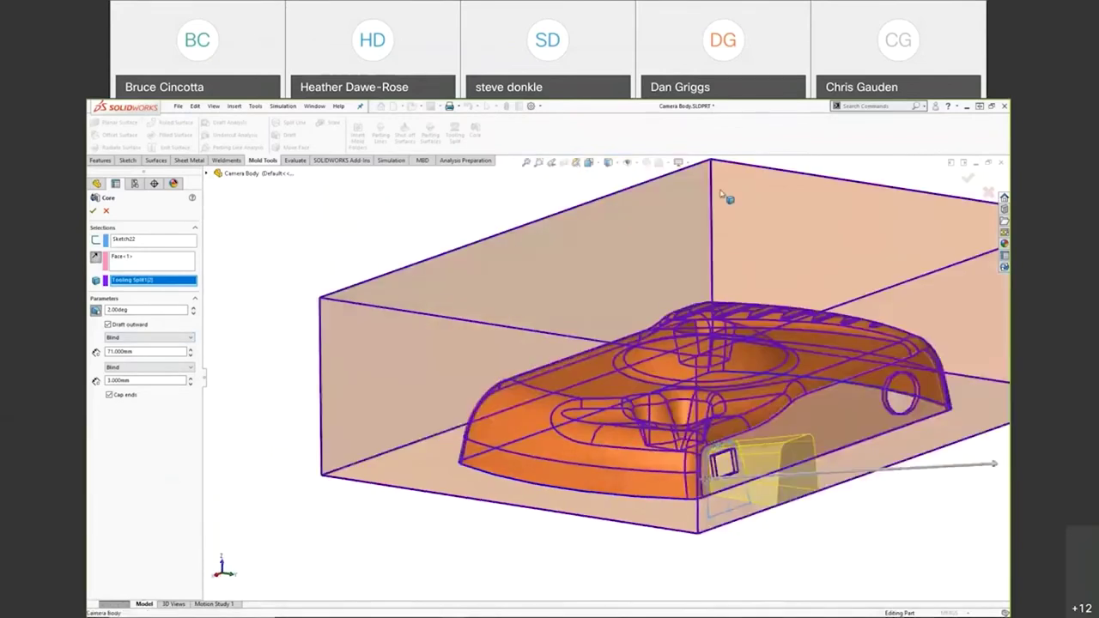
Extend the core through the block, raise the blind depth to 5.000 mm, and create Core1
left_click(146, 338)
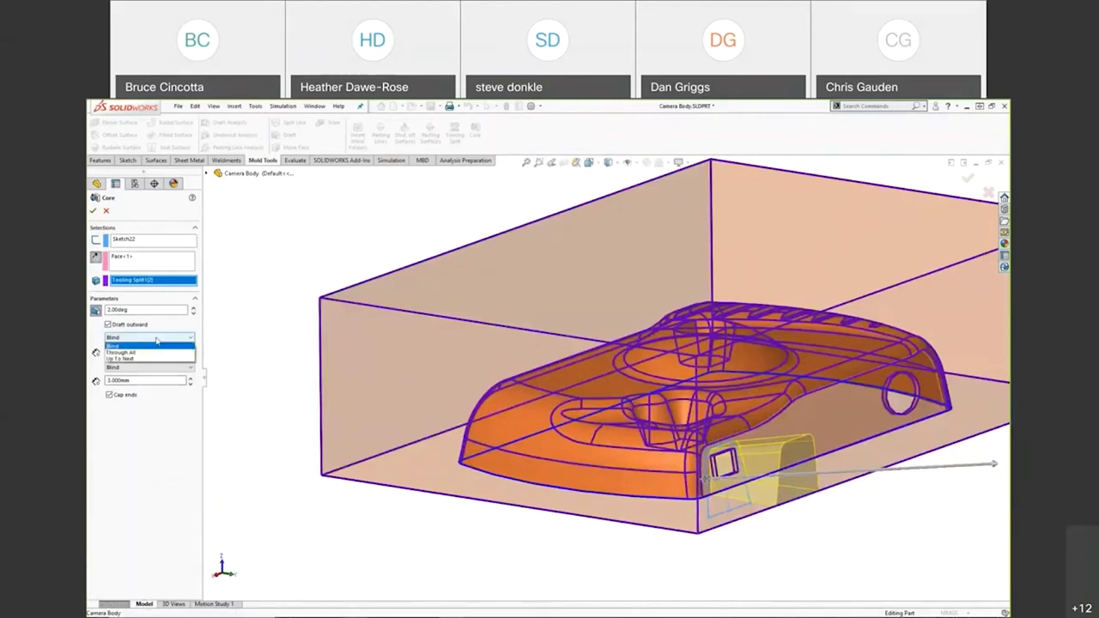
left_click(135, 352)
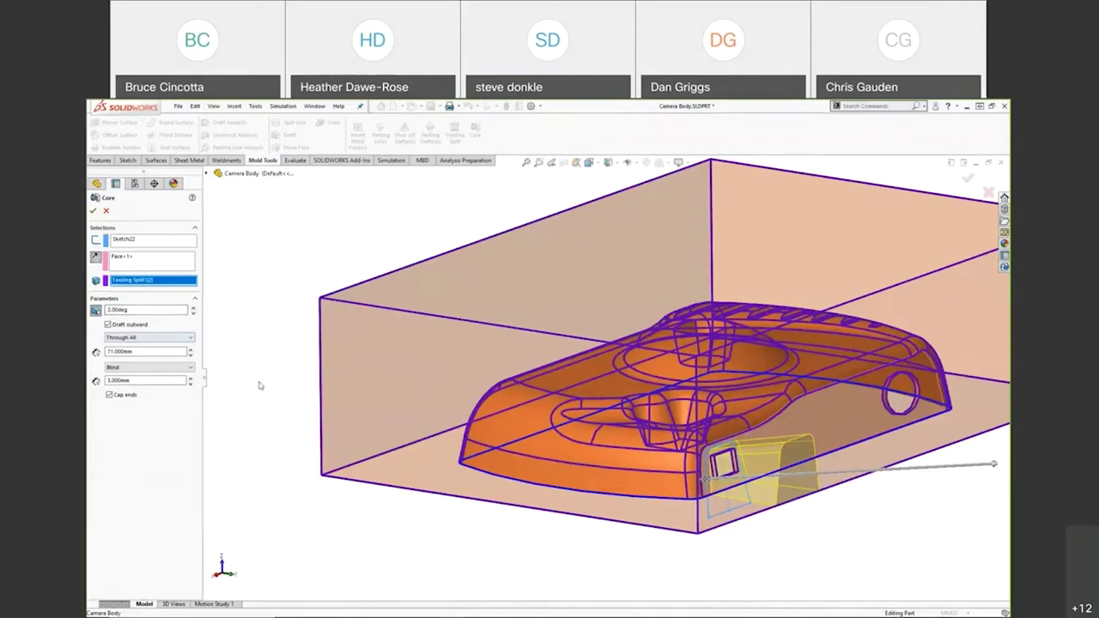
scroll(669, 539, "down", 10)
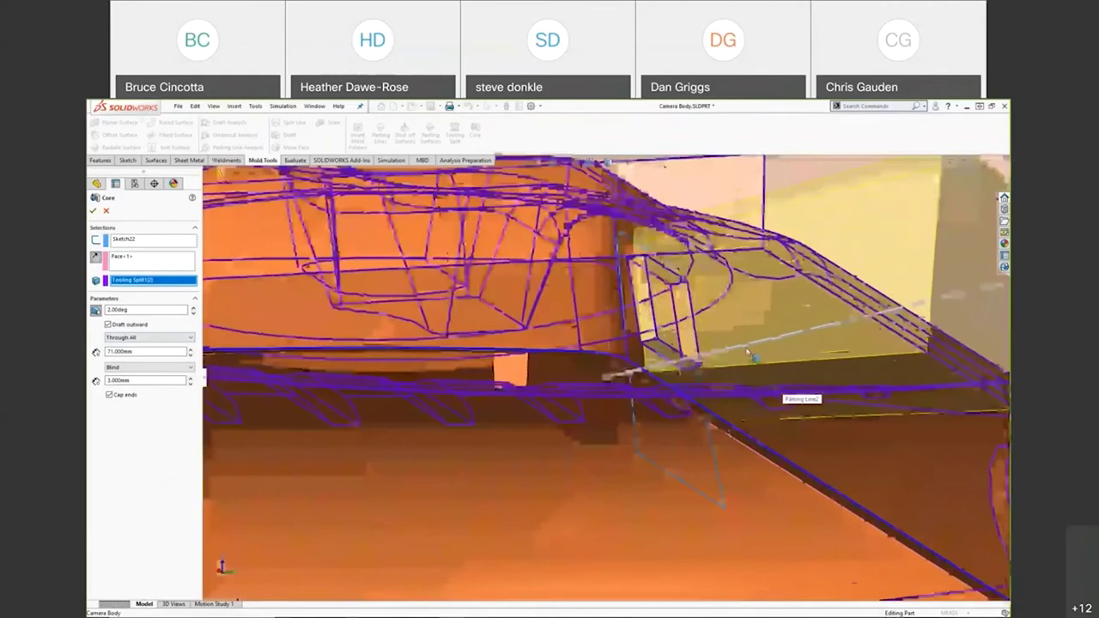
middle_click_drag(747, 352, 758, 323)
scroll(757, 323, "up", 10)
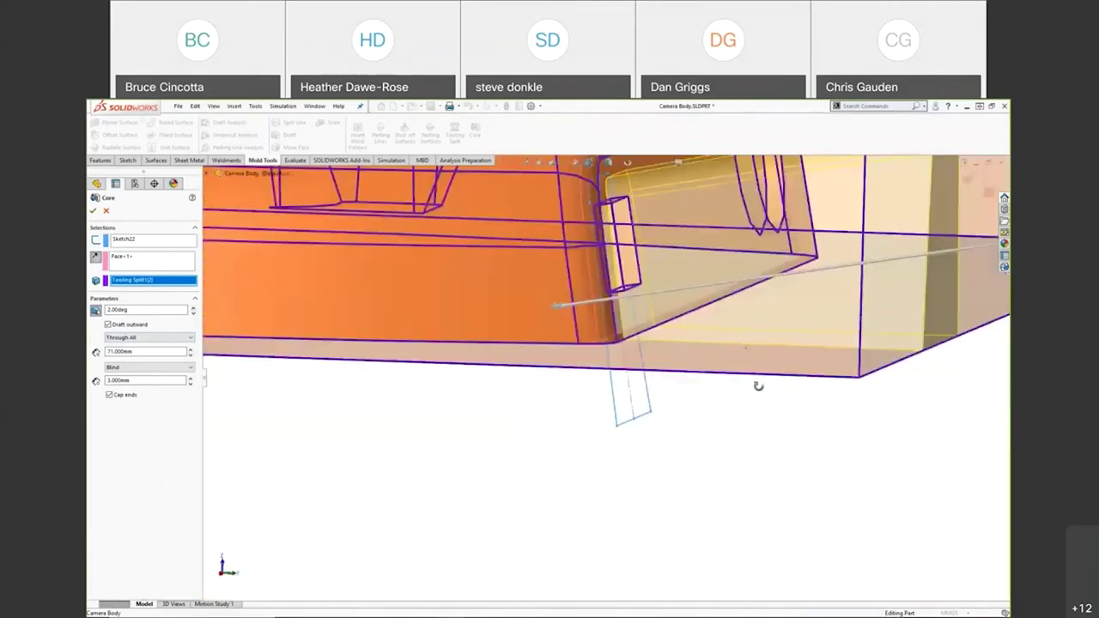
scroll(666, 323, "down", 3)
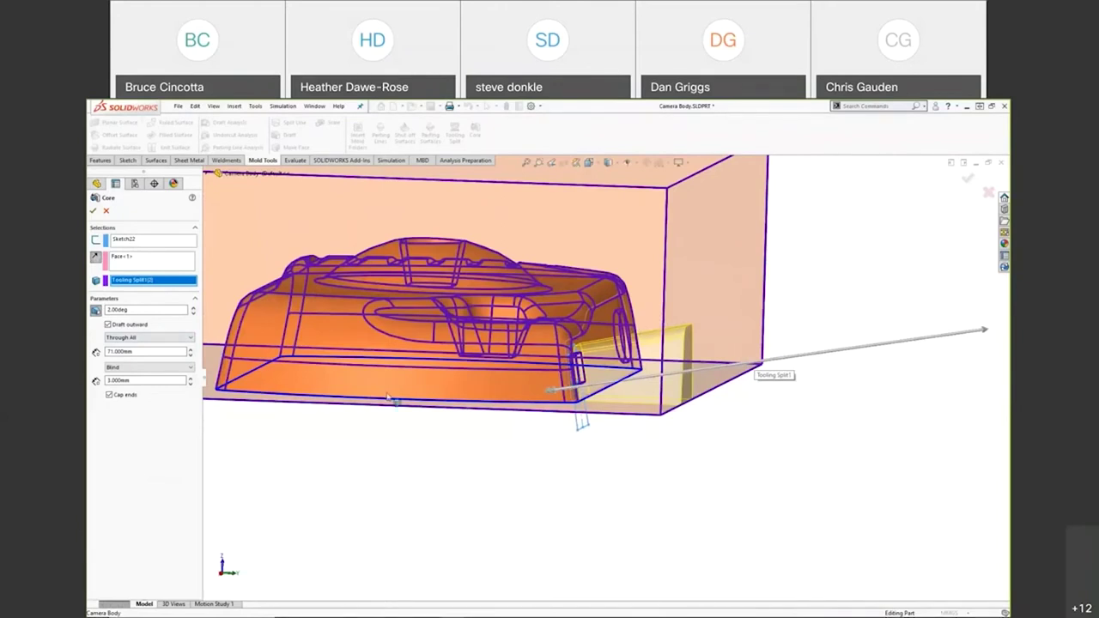
left_click(190, 378)
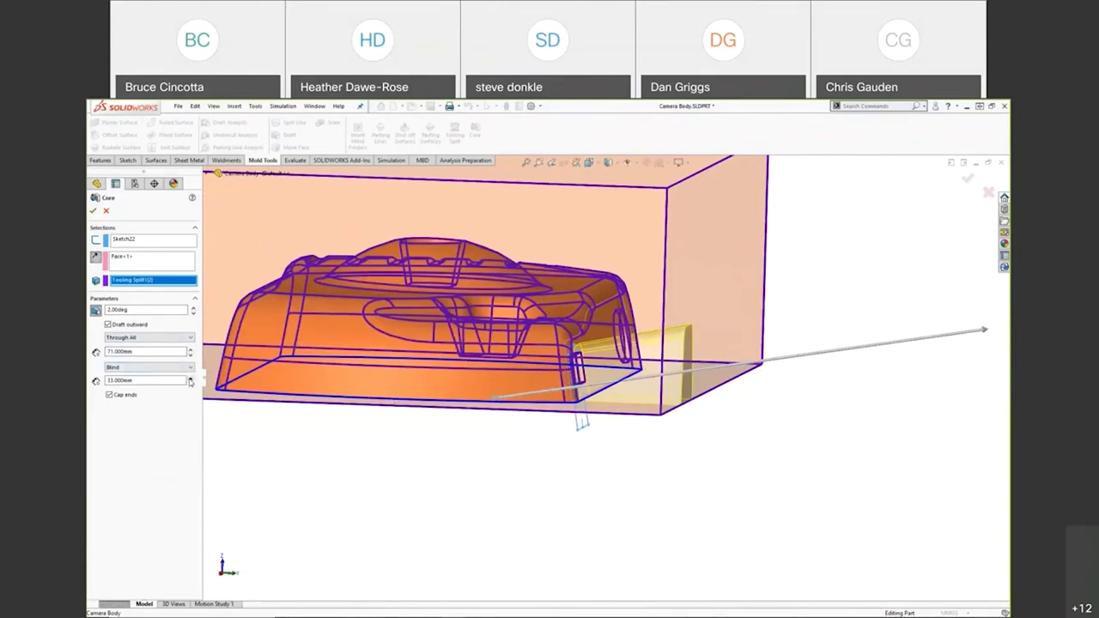
left_click(190, 378)
left_click(120, 381)
left_click(92, 210)
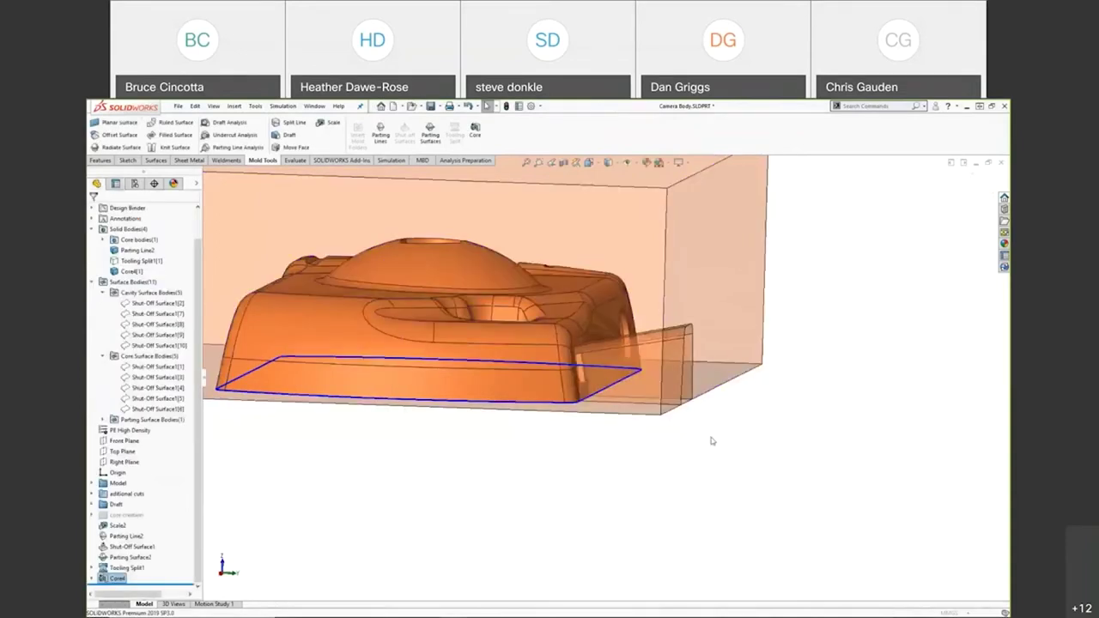
Toggle Core1[1]'s transparency so the mold block is opaque again
scroll(712, 441, "down", 5)
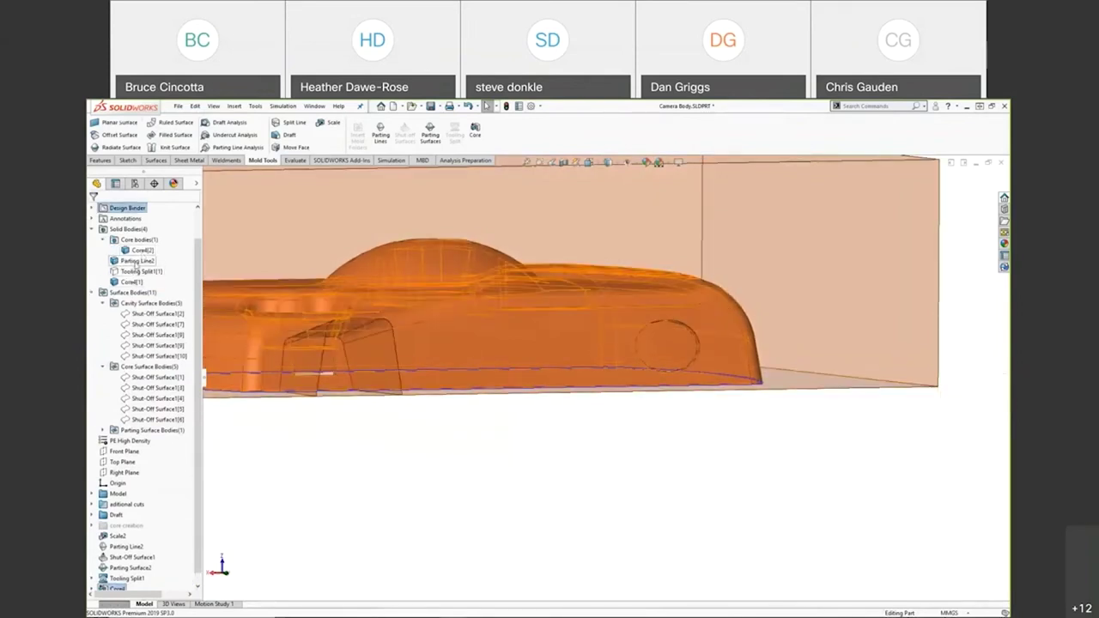
left_click(131, 281)
right_click(127, 288)
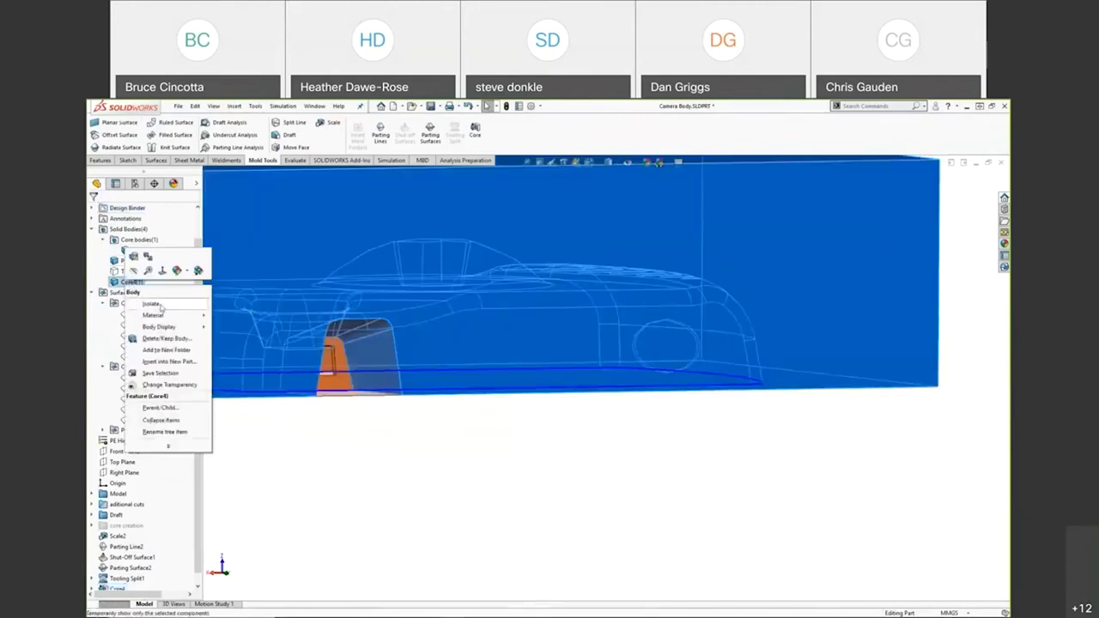
left_click(163, 386)
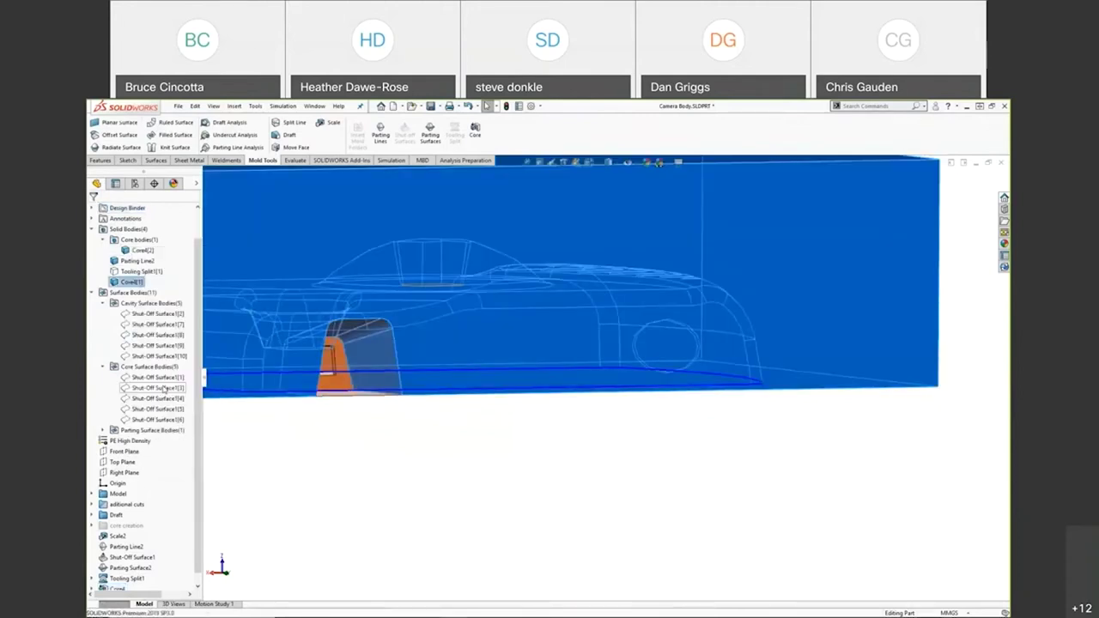
left_click(447, 510)
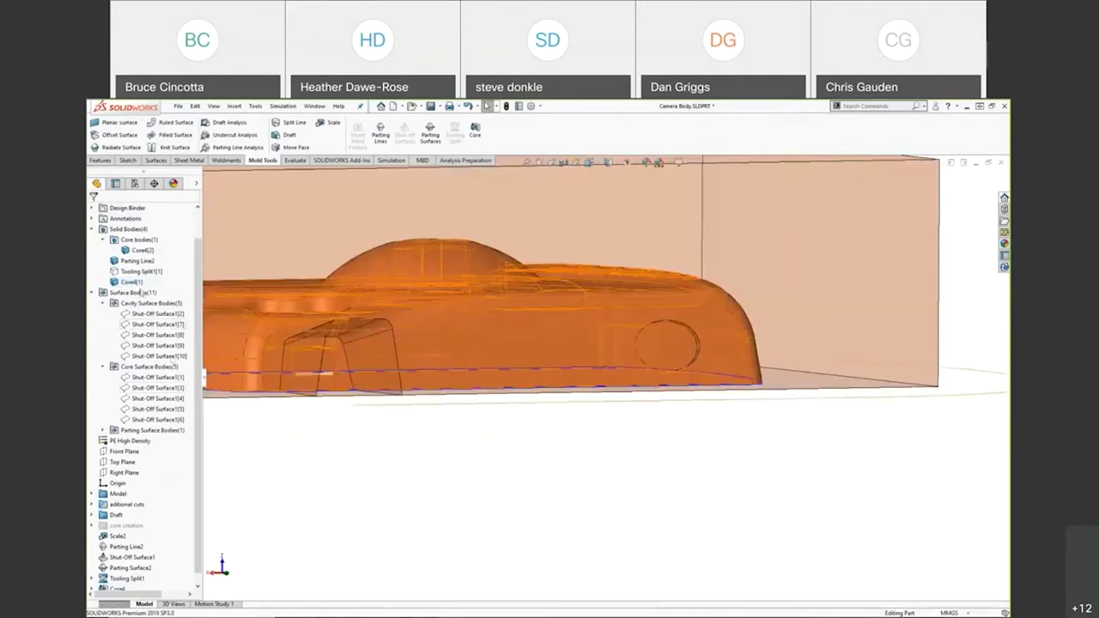
right_click(129, 281)
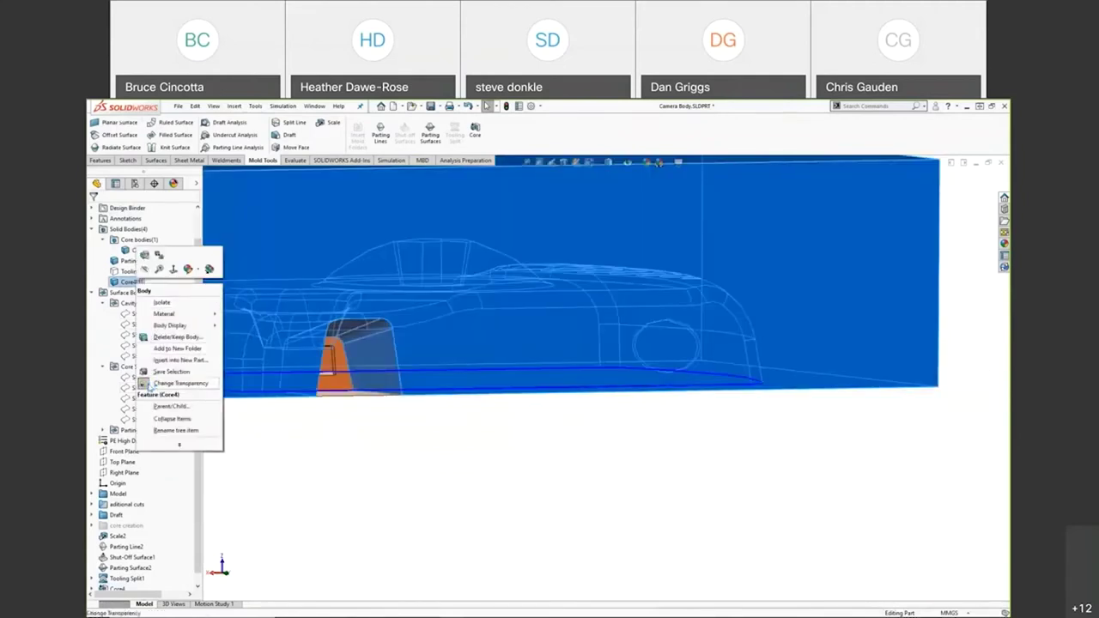
left_click(167, 384)
left_click(455, 462)
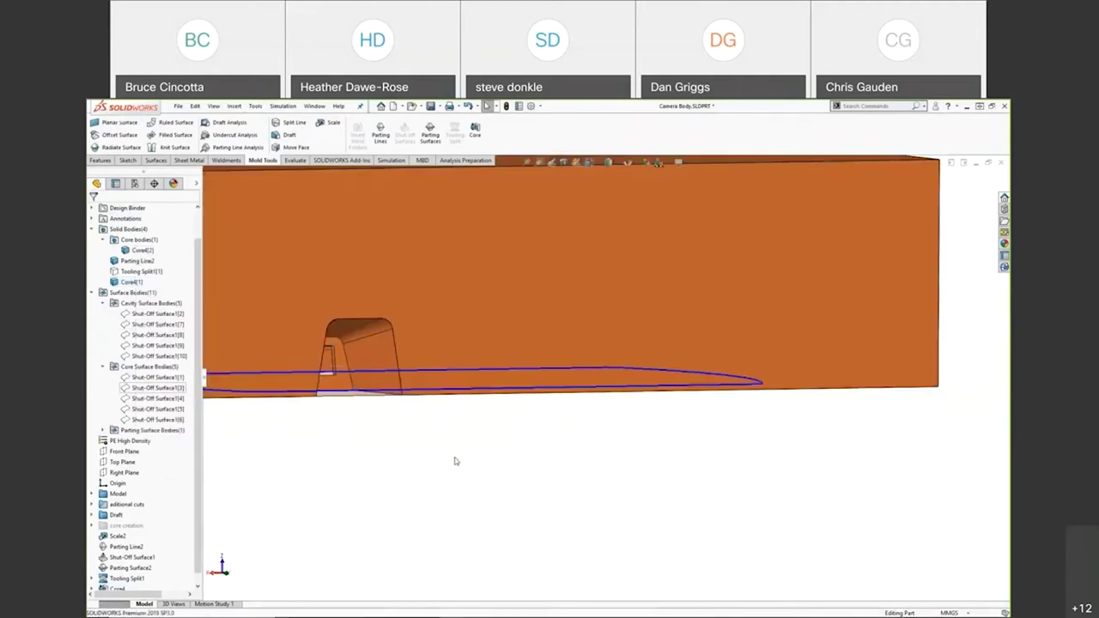
middle_click_drag(455, 461, 444, 435)
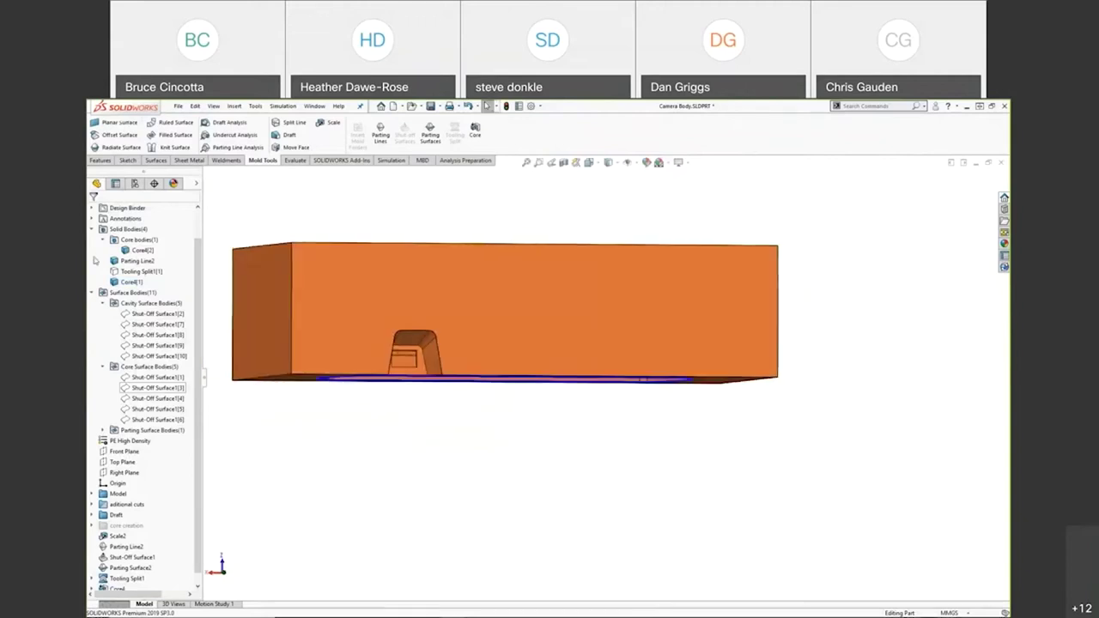
Bring up the context menu for side-core body Core4[2]
right_click(140, 272)
left_click(407, 421)
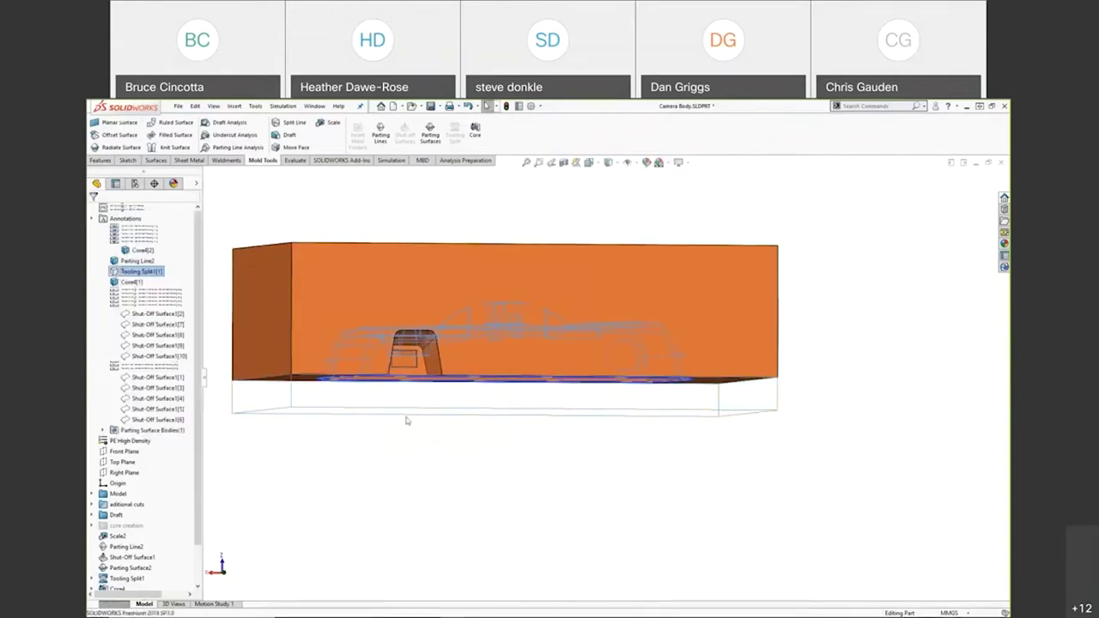
right_click(141, 250)
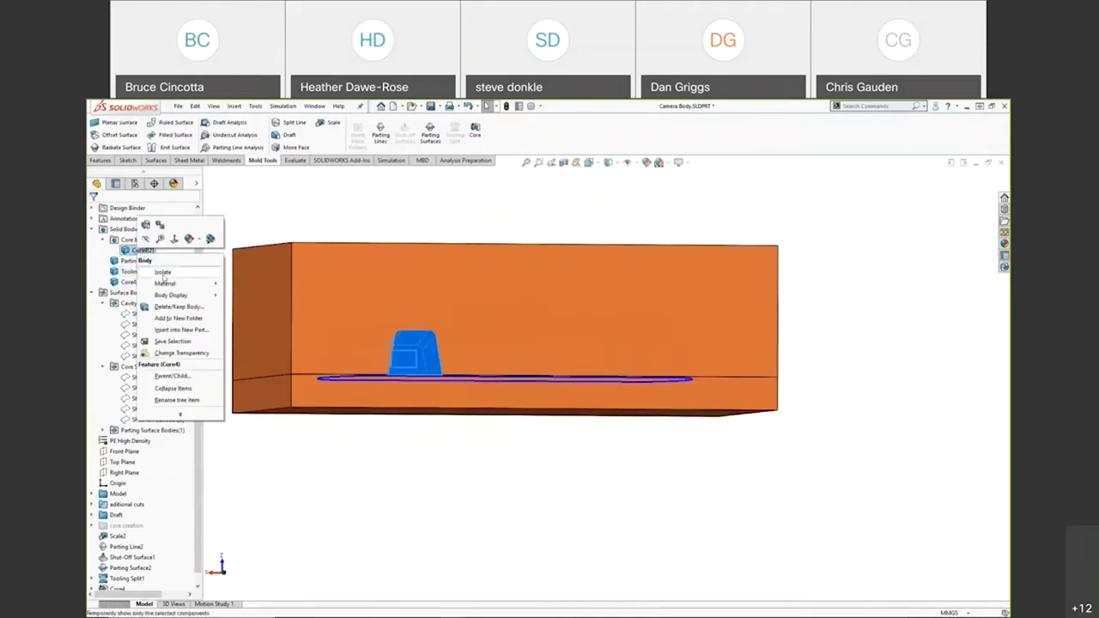
Isolate side-core body Core4[2] and make it opaque
left_click(276, 323)
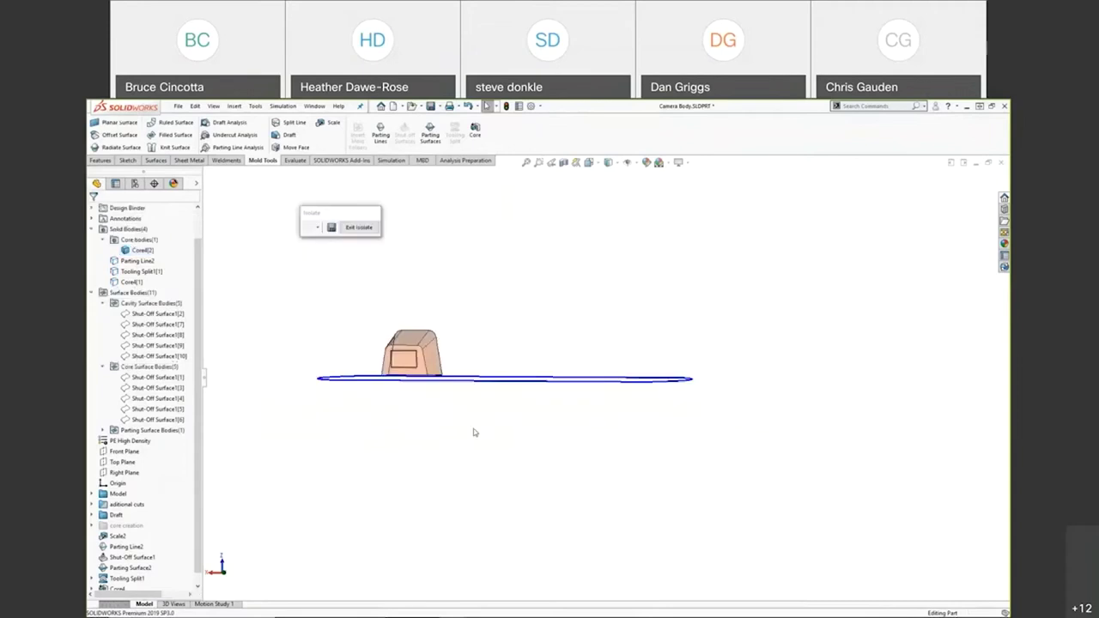
middle_click_drag(518, 437, 604, 478)
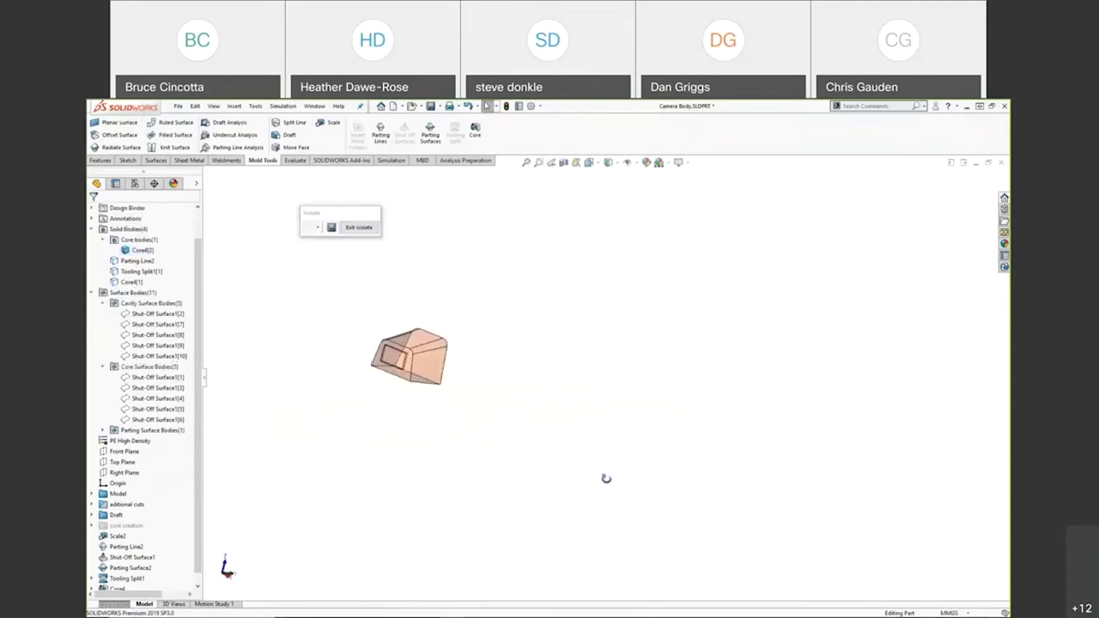
right_click(134, 251)
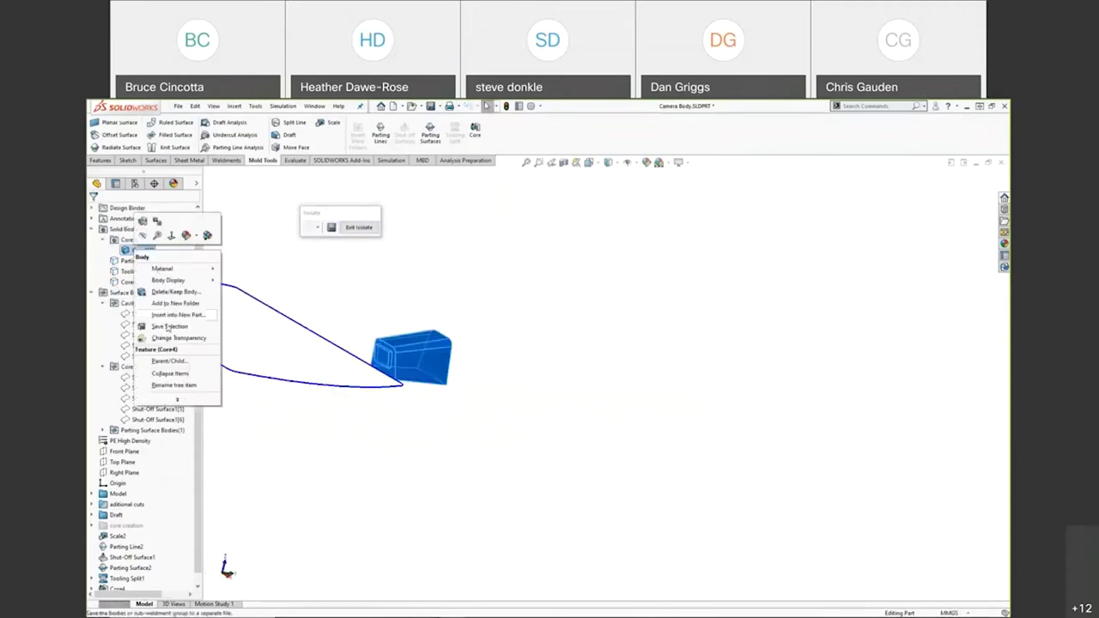
left_click(169, 338)
right_click(138, 250)
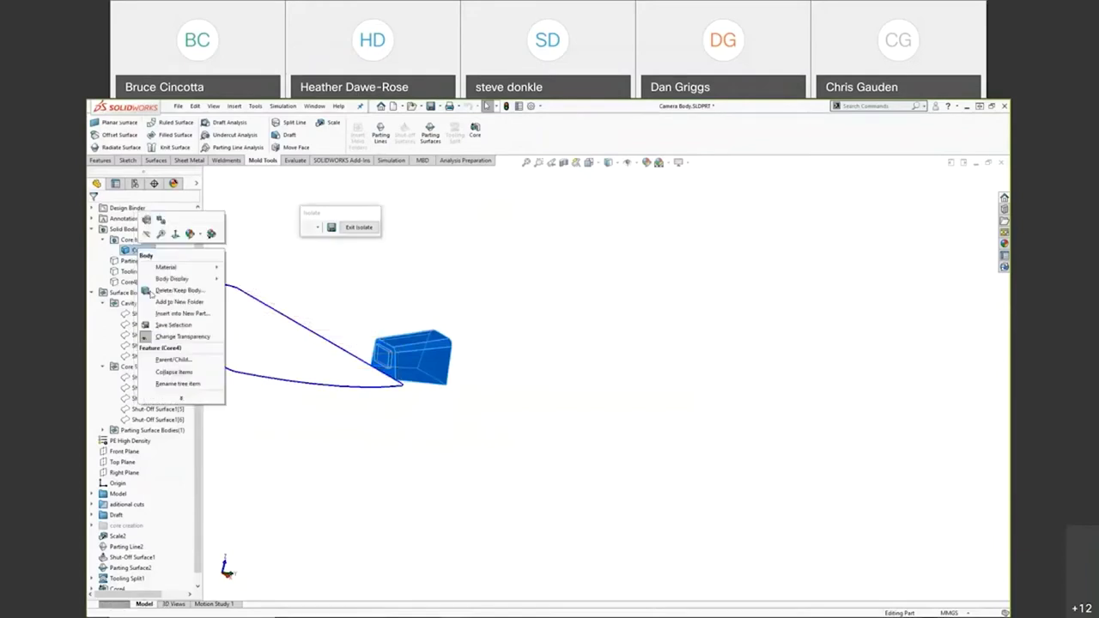
left_click(154, 338)
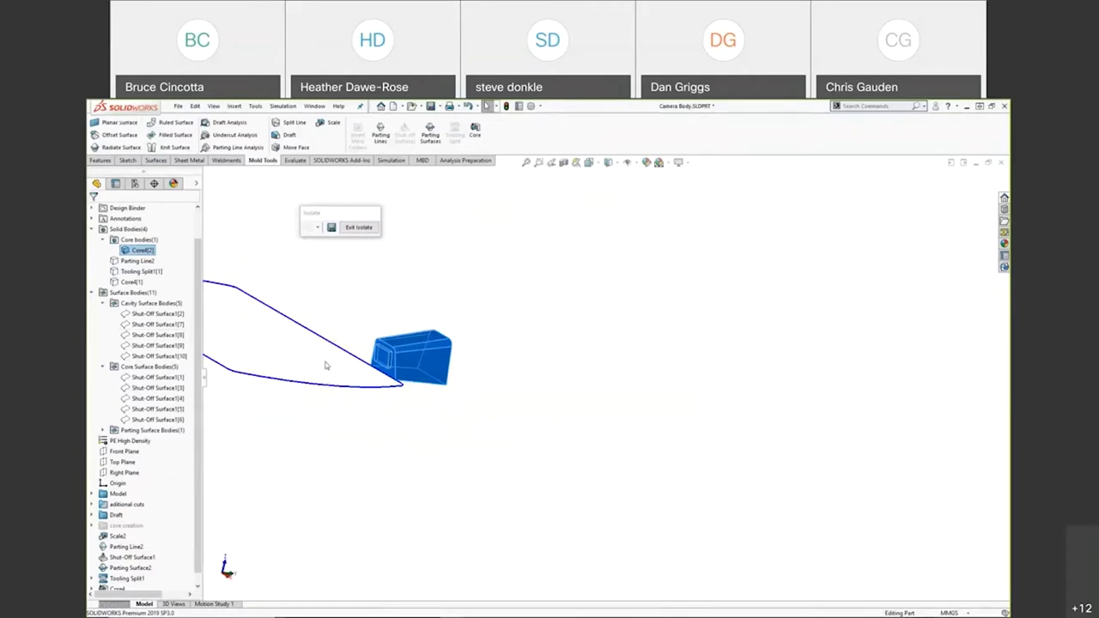
left_click(527, 373)
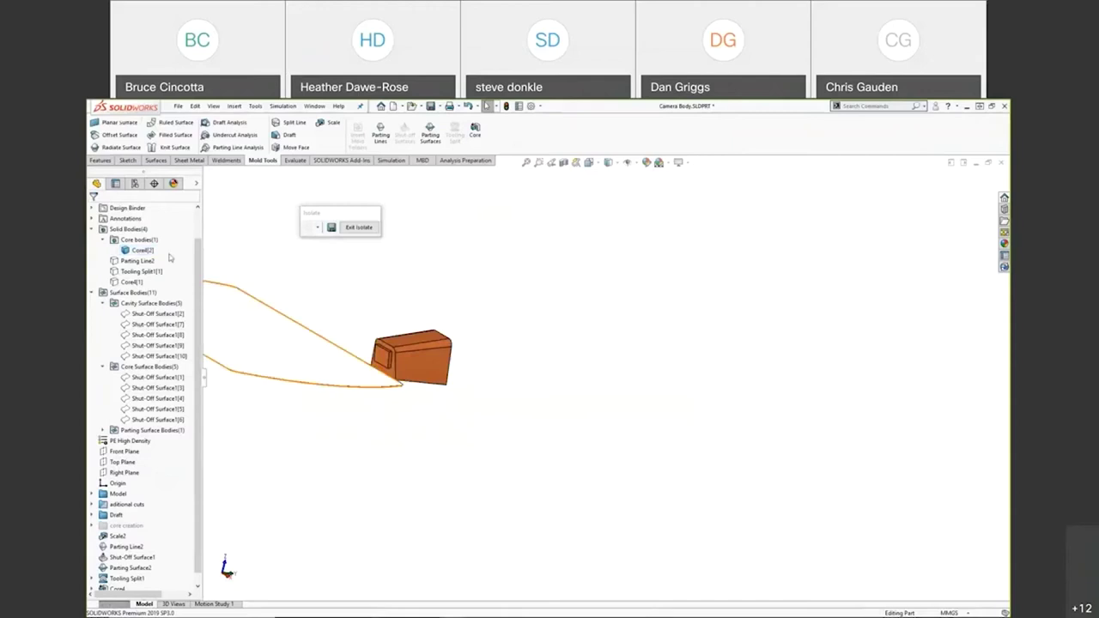
Exit Isolate to bring back the full mold block
middle_click_drag(513, 375, 448, 370)
left_click(359, 228)
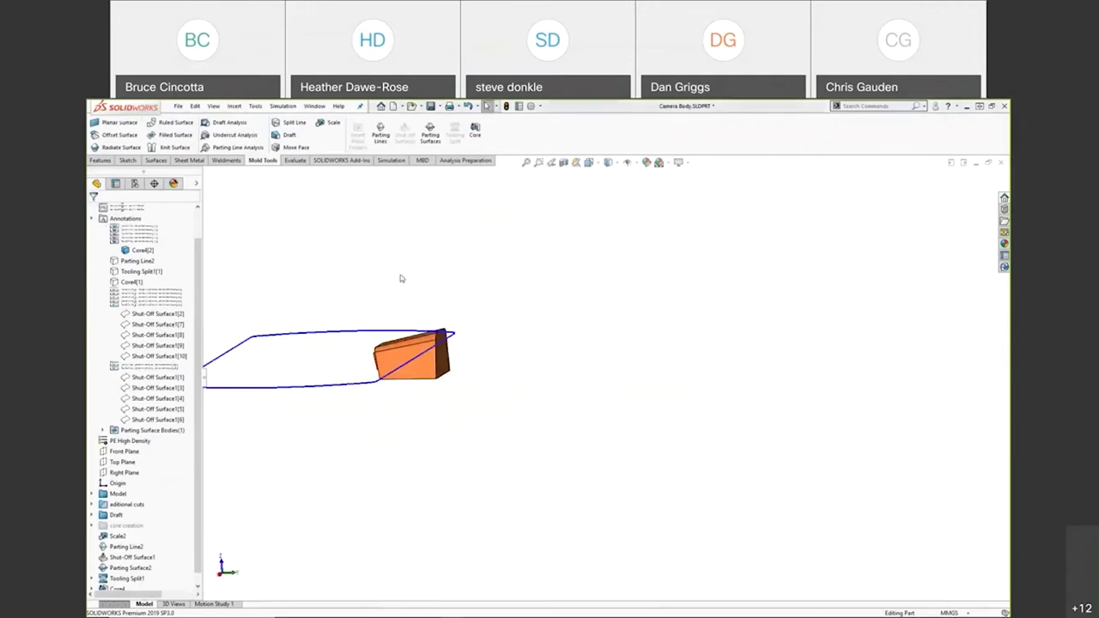
scroll(487, 370, "up", 5)
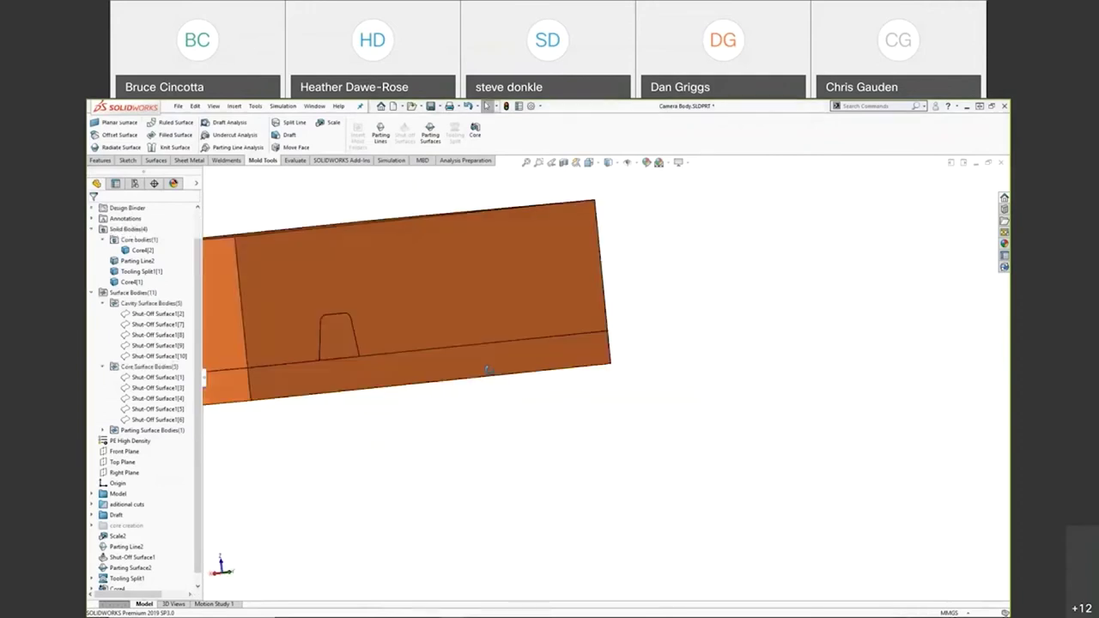
Reopen Core4's definition (2.00deg draft, Through All, 5.000 mm blind) and accept it to regenerate
middle_click_drag(487, 370, 477, 378)
left_click(142, 249)
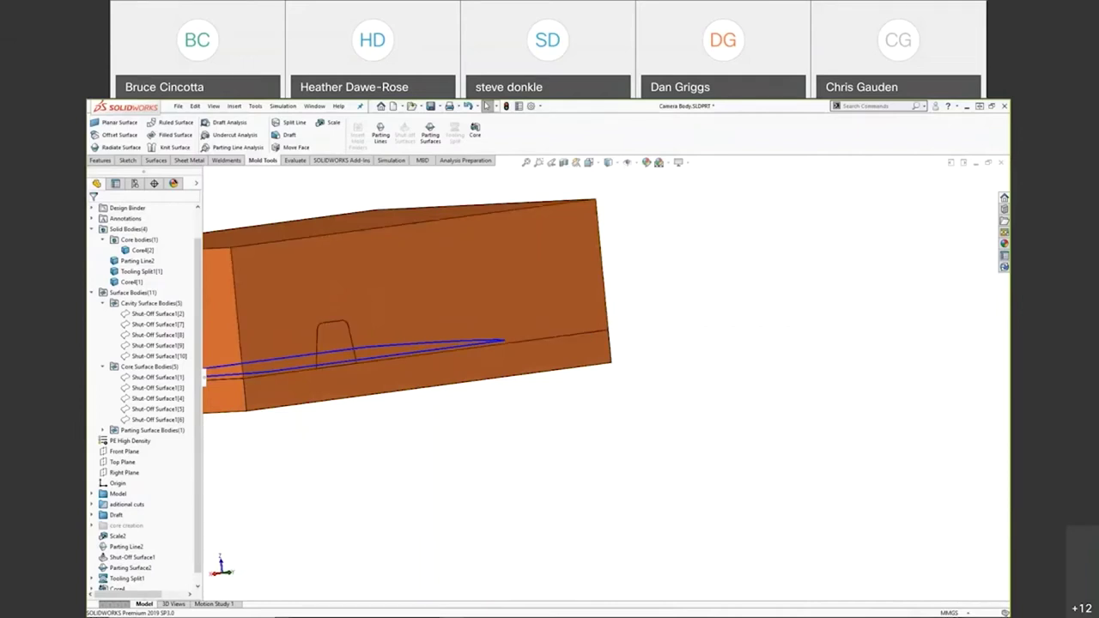
left_click(347, 364)
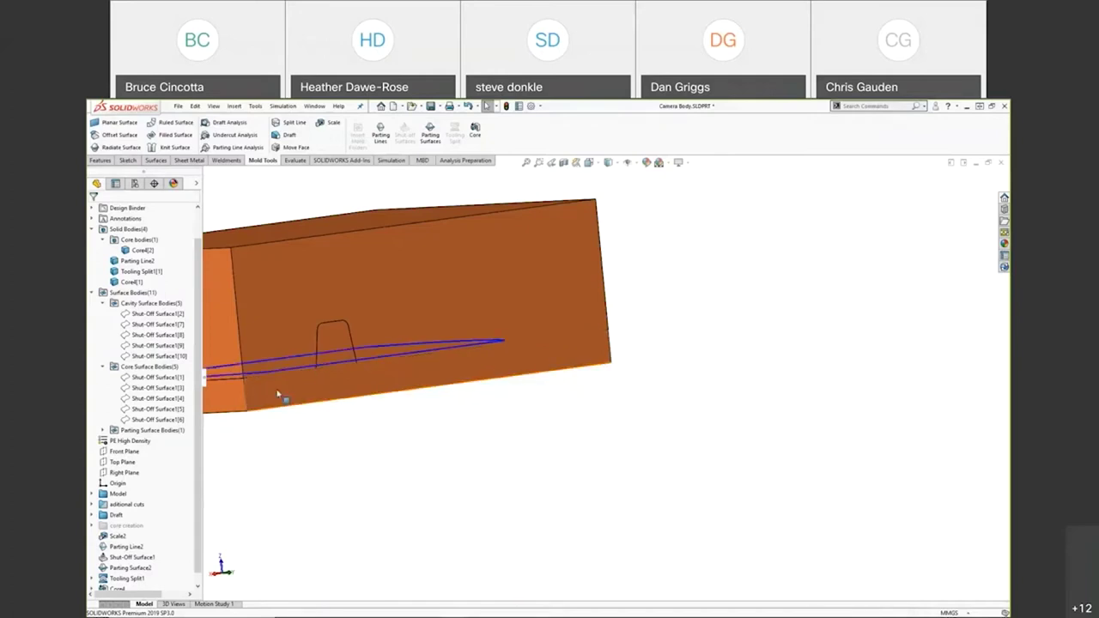
left_click(122, 580)
left_click(123, 580)
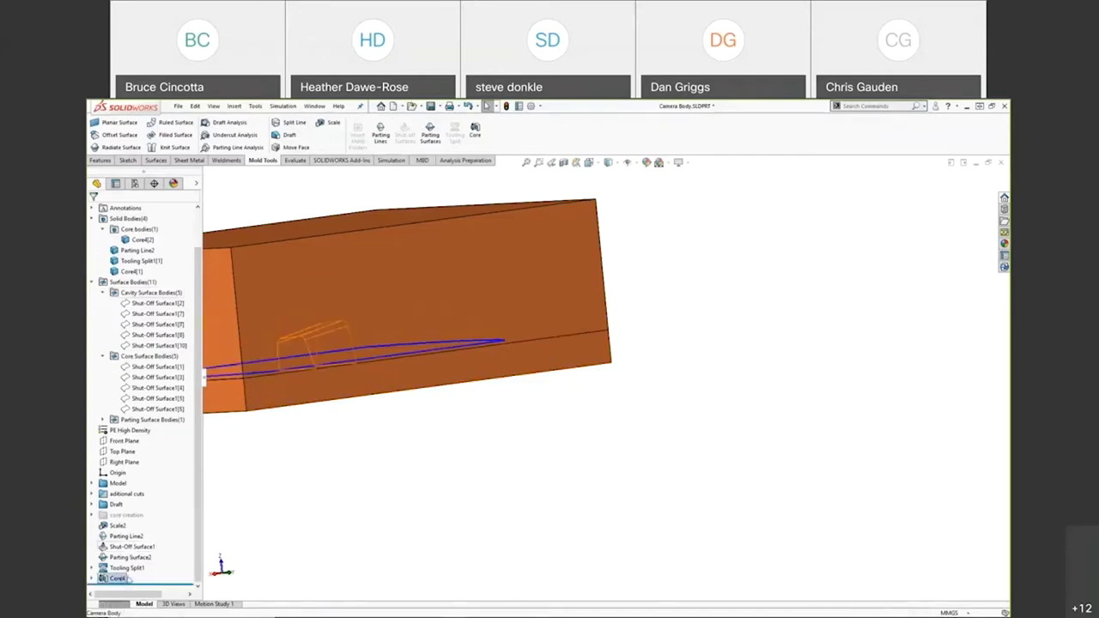
right_click(126, 580)
key("Escape")
key("Escape")
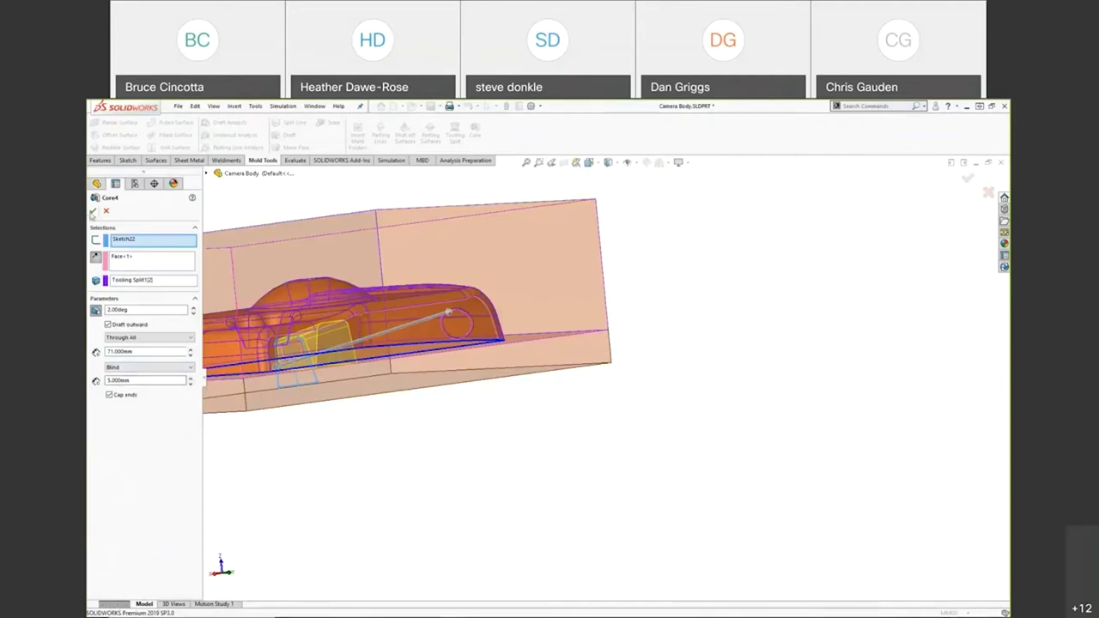
left_click(93, 212)
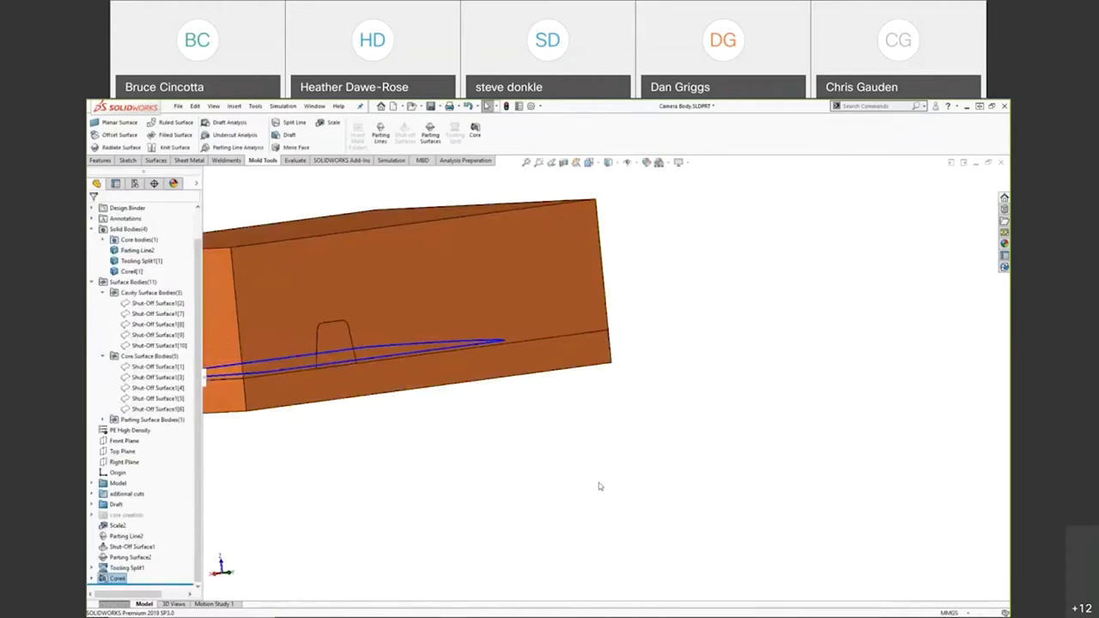
Return to the PowerPoint slide asking how to make a side core with SOLIDWORKS Mold Tools
key("ctrl+Tab")
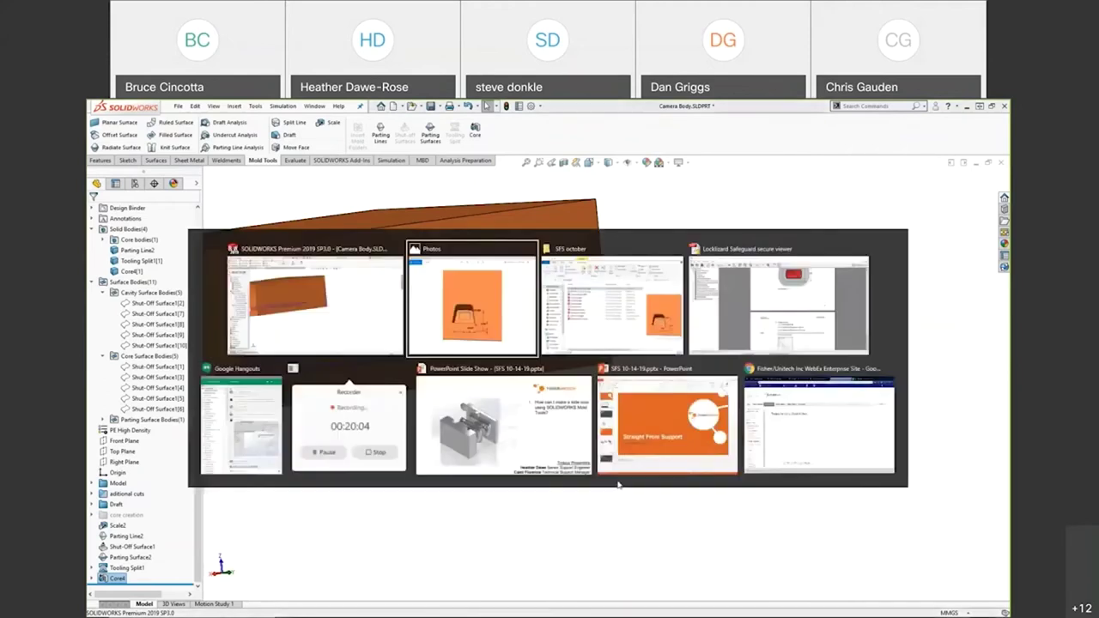
key("alt+Tab")
key("Tab")
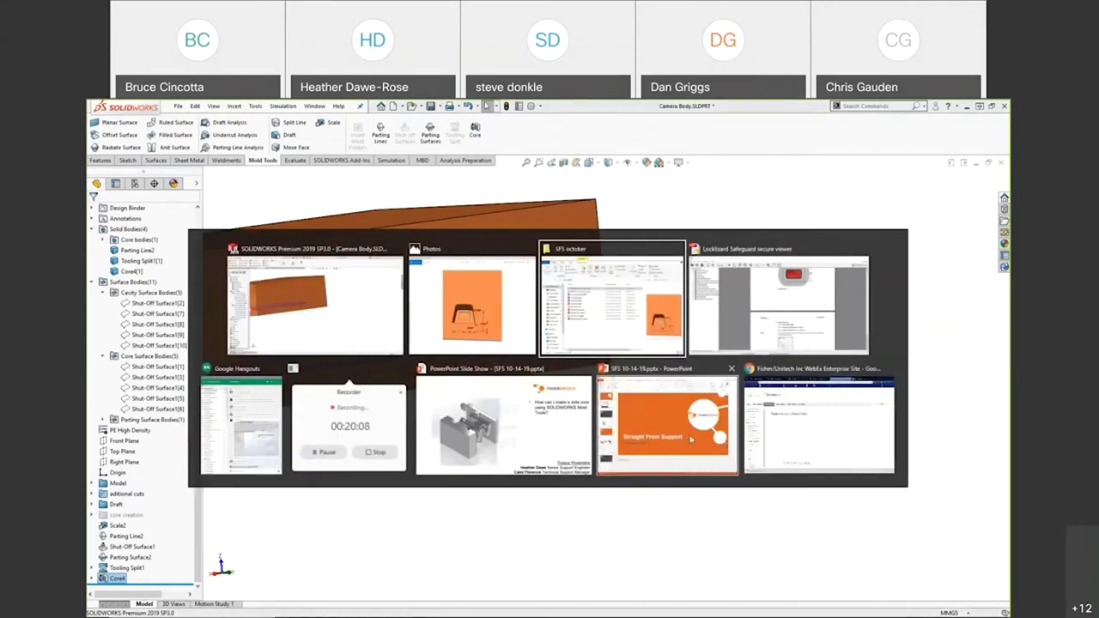
left_click(559, 425)
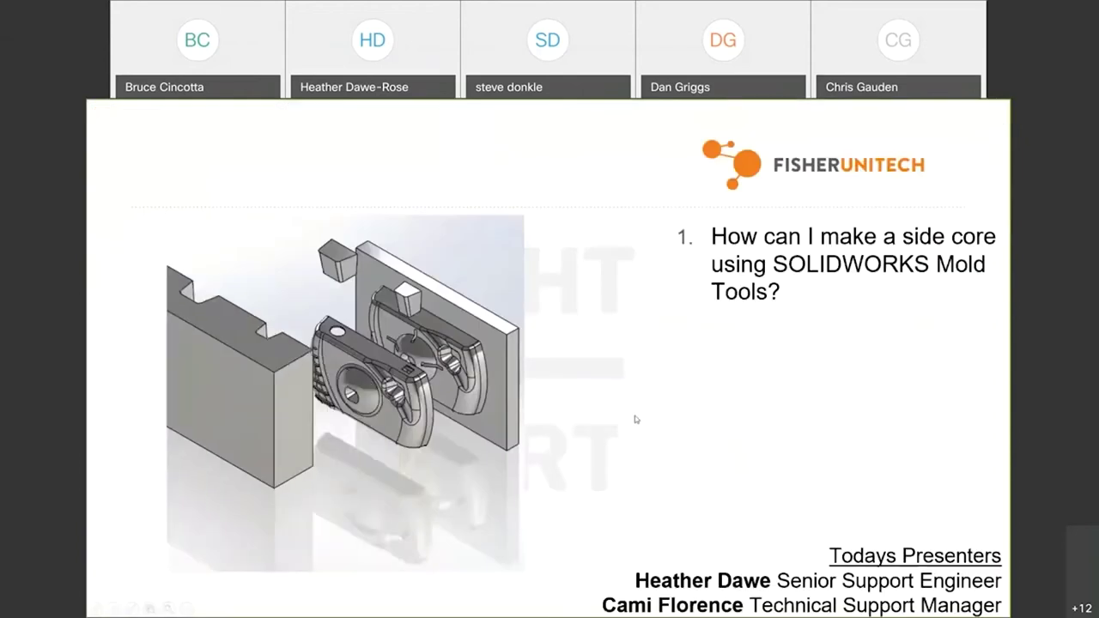
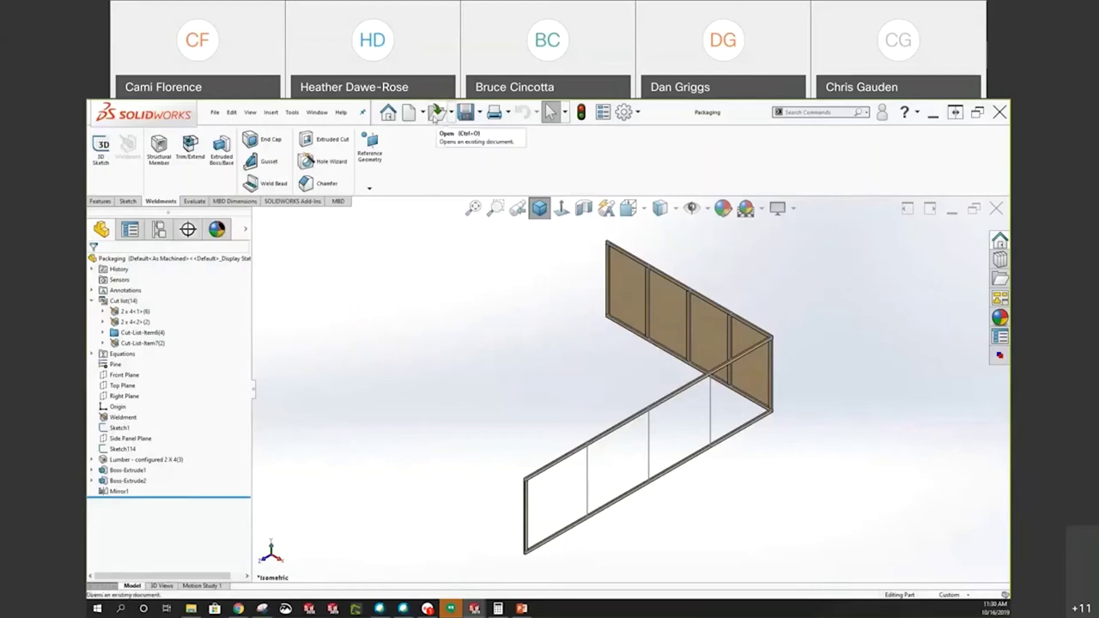
Open LUMBER_1.SLDLFP from DATA (D:) > Weldment Profiles > Bar Stock
left_click(434, 116)
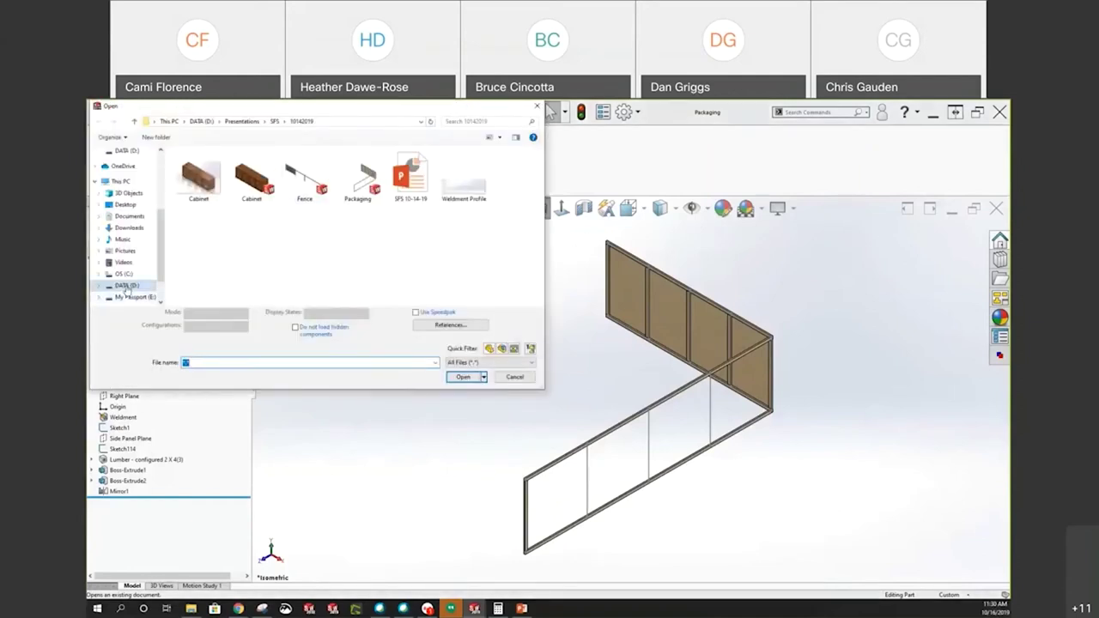
left_click(125, 286)
double_click(203, 249)
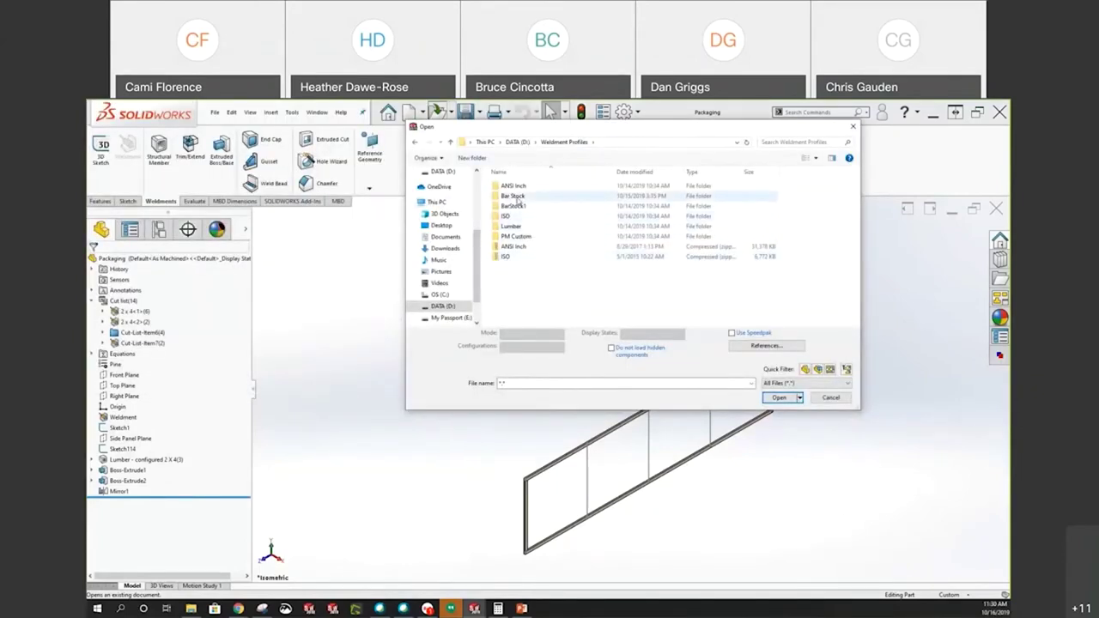
double_click(514, 196)
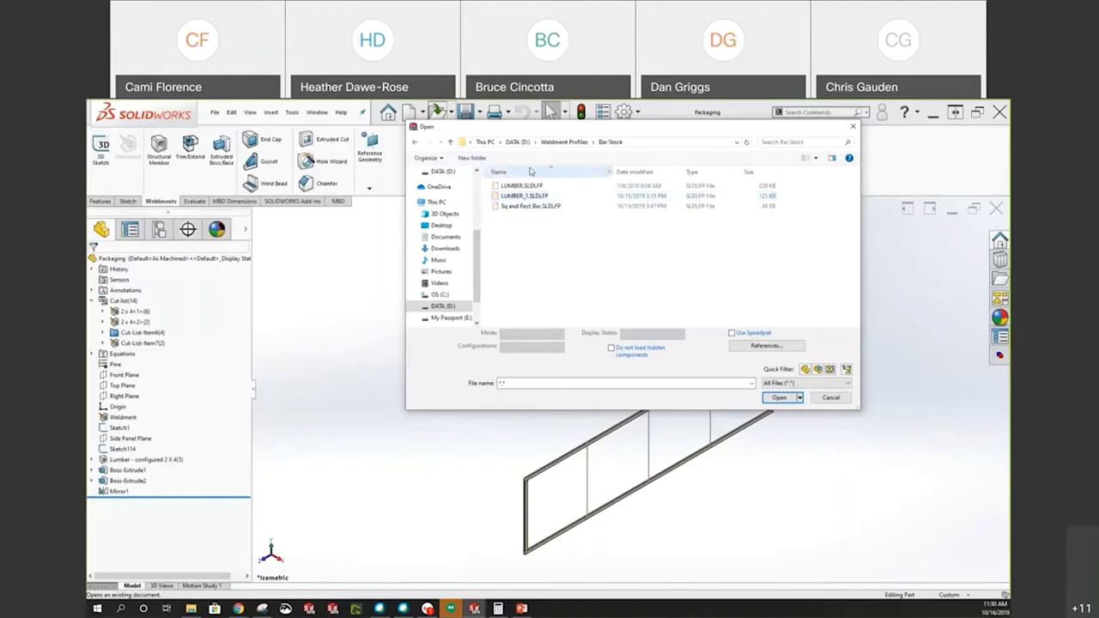
left_click(565, 142)
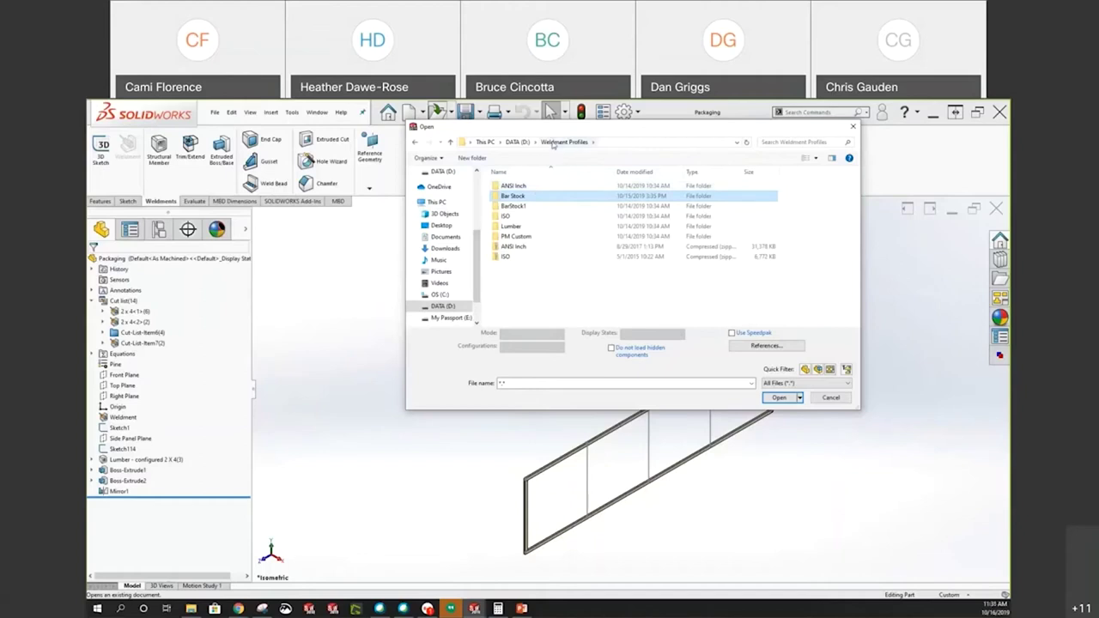
double_click(514, 186)
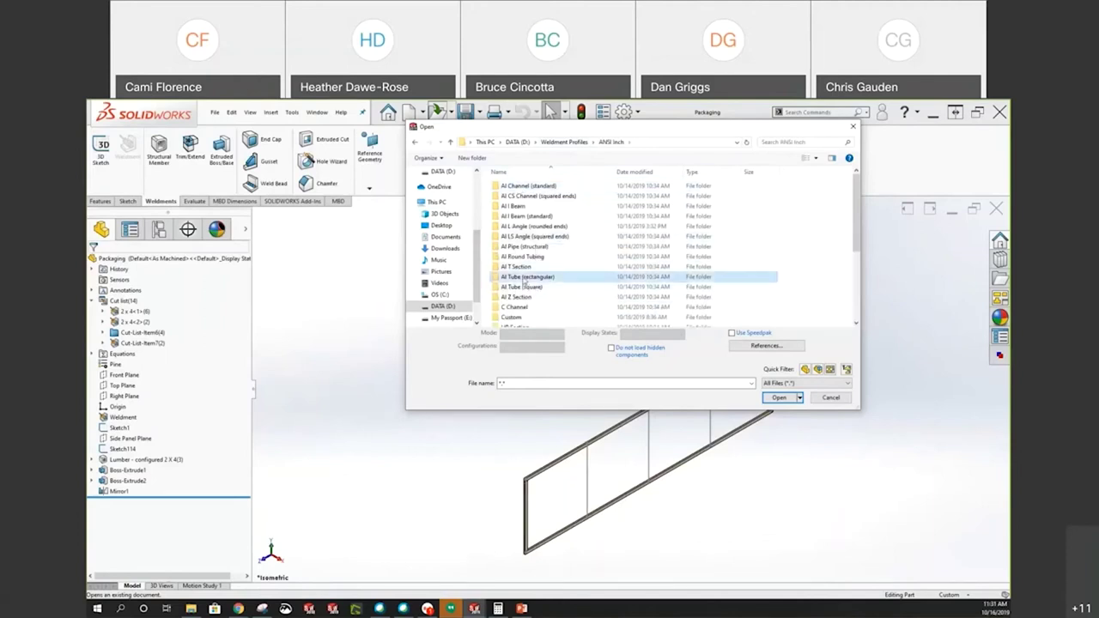
double_click(519, 278)
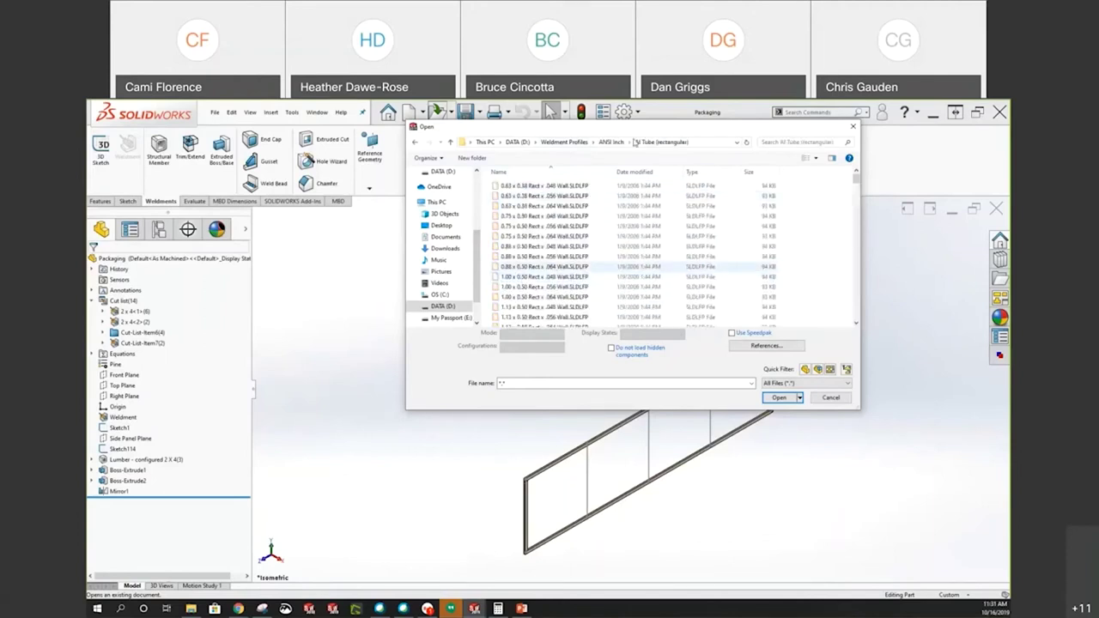
left_click(577, 141)
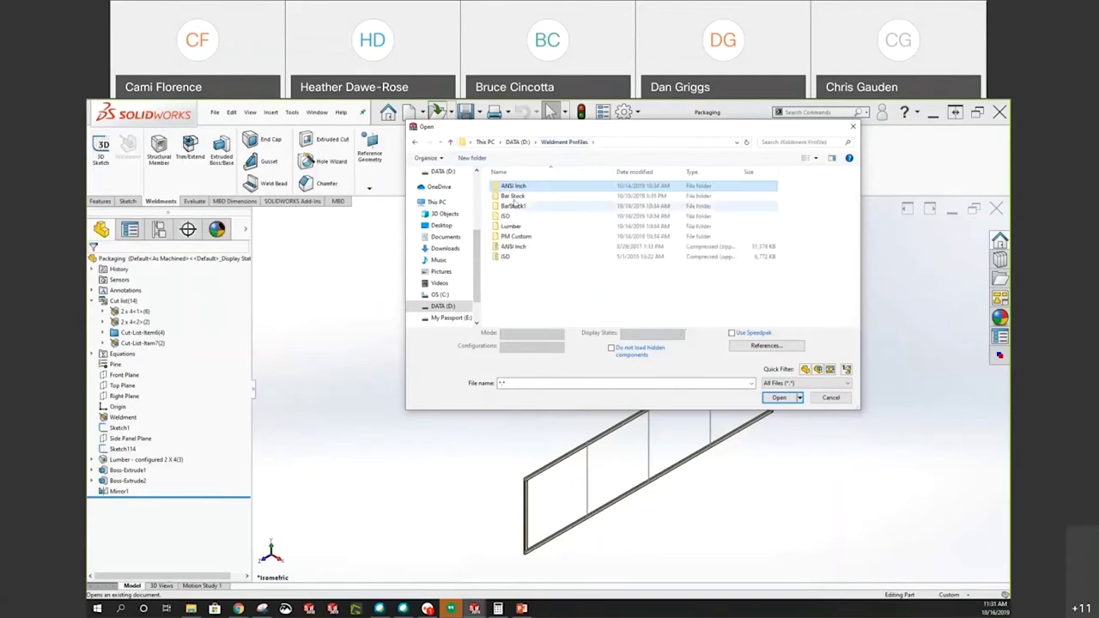
double_click(515, 197)
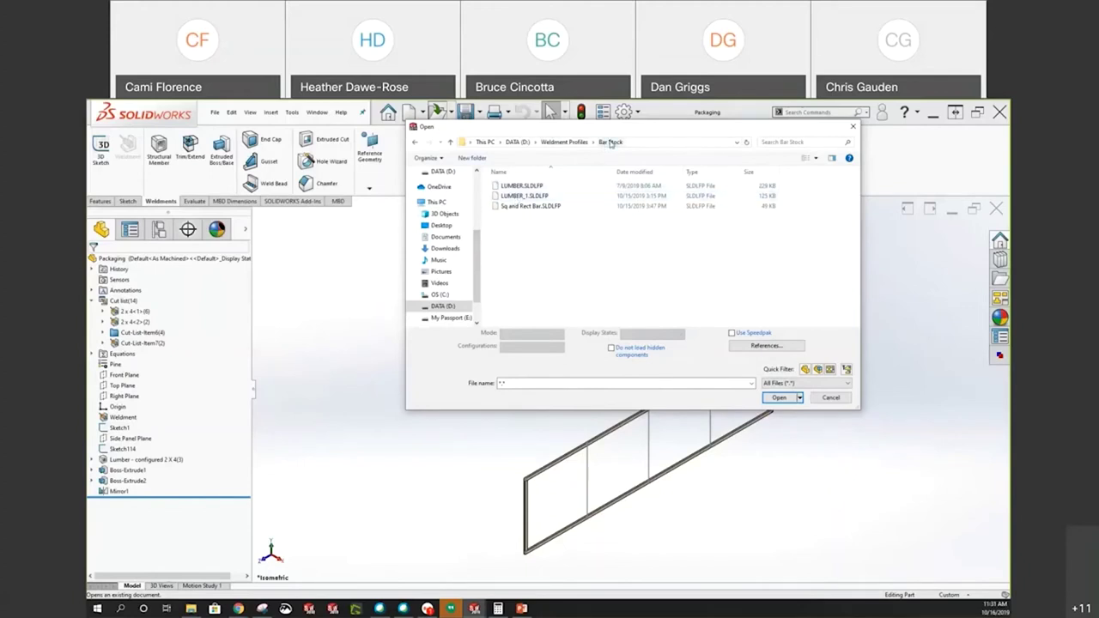
left_click(515, 197)
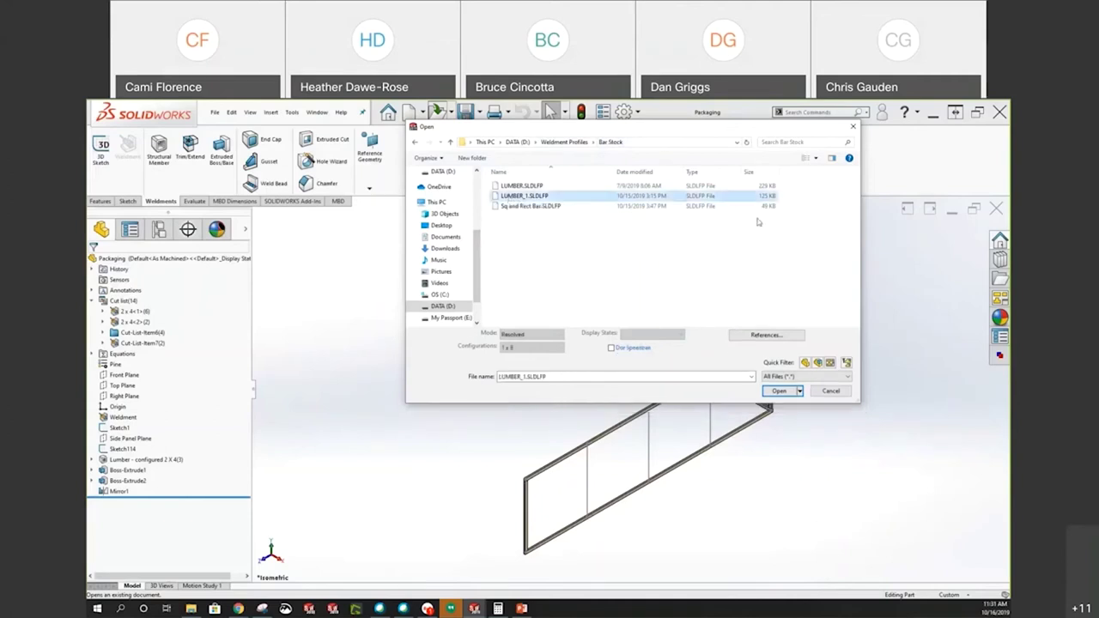
left_click(779, 392)
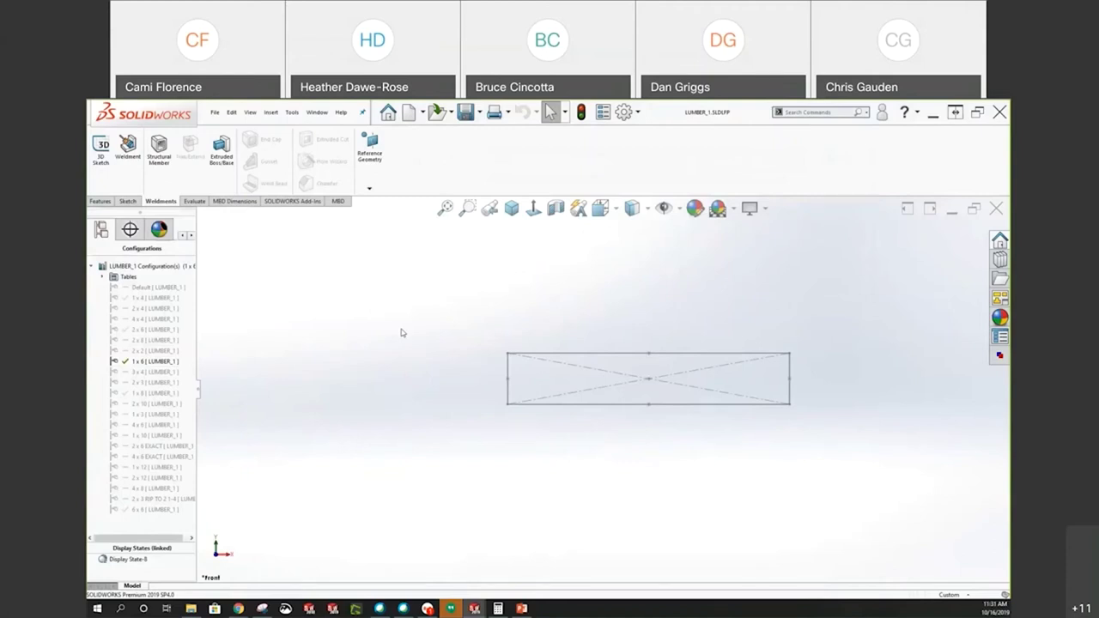
Activate a larger lumber configuration in LUMBER_1, then switch back to the Packaging part
double_click(134, 340)
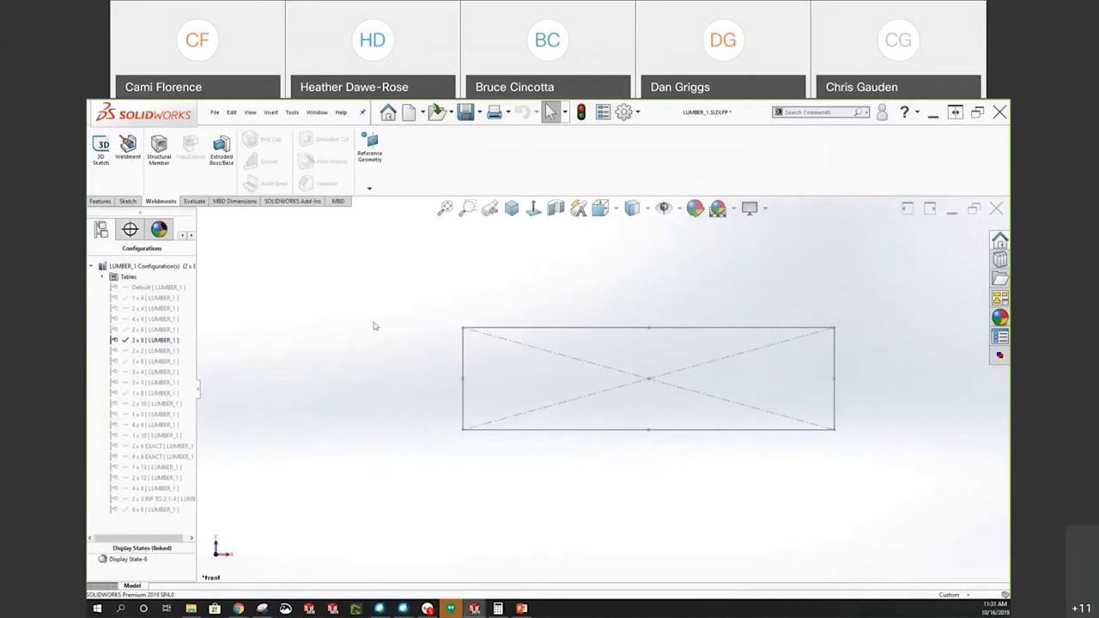
left_click(317, 112)
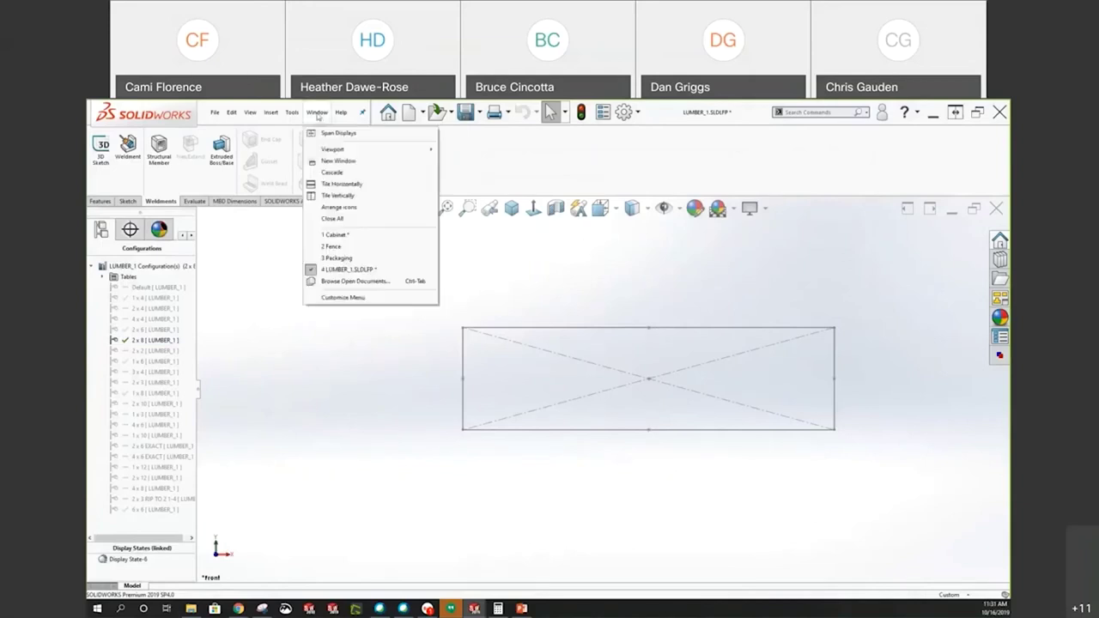
left_click(342, 259)
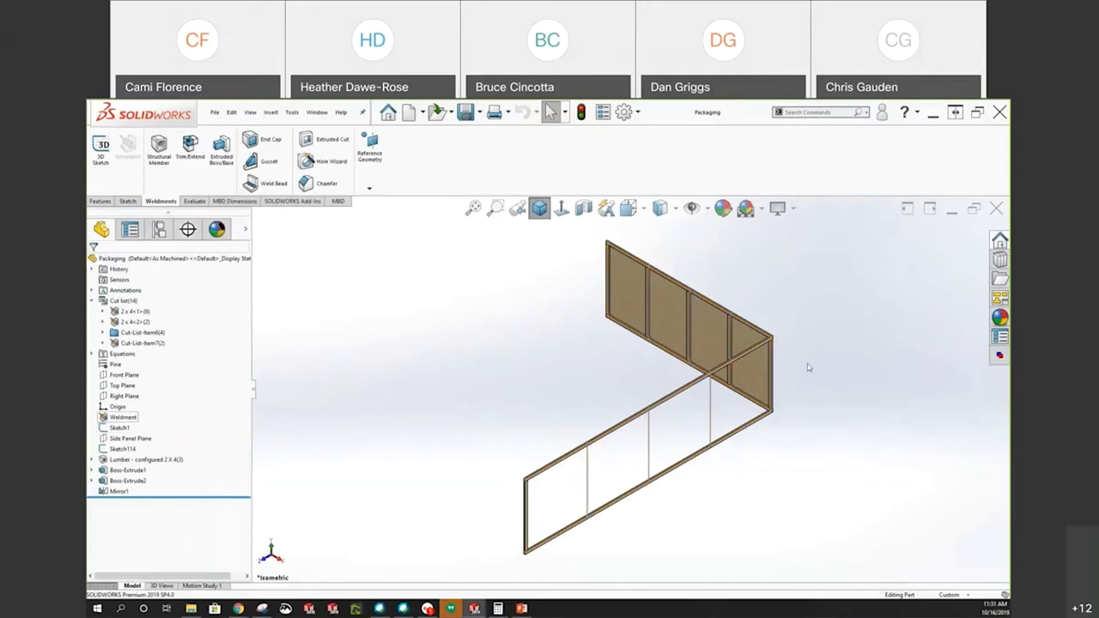
Orbit and zoom the lumber frame so the whole model fits in view
middle_click_drag(808, 368, 662, 421)
scroll(510, 441, "down", 5)
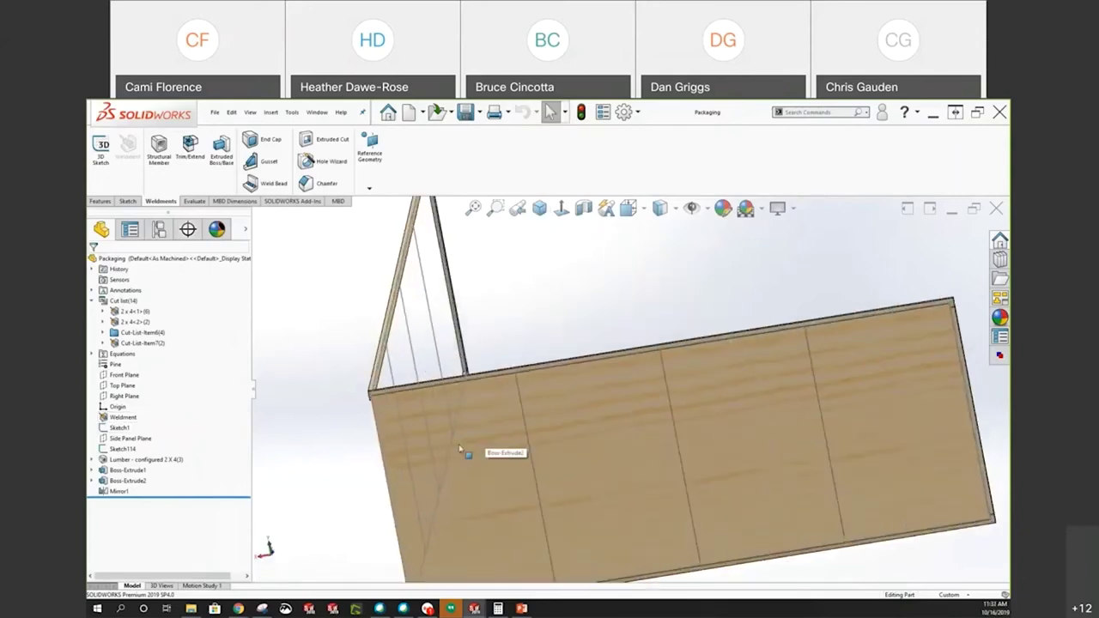
scroll(713, 345, "down", 3)
left_click(713, 350)
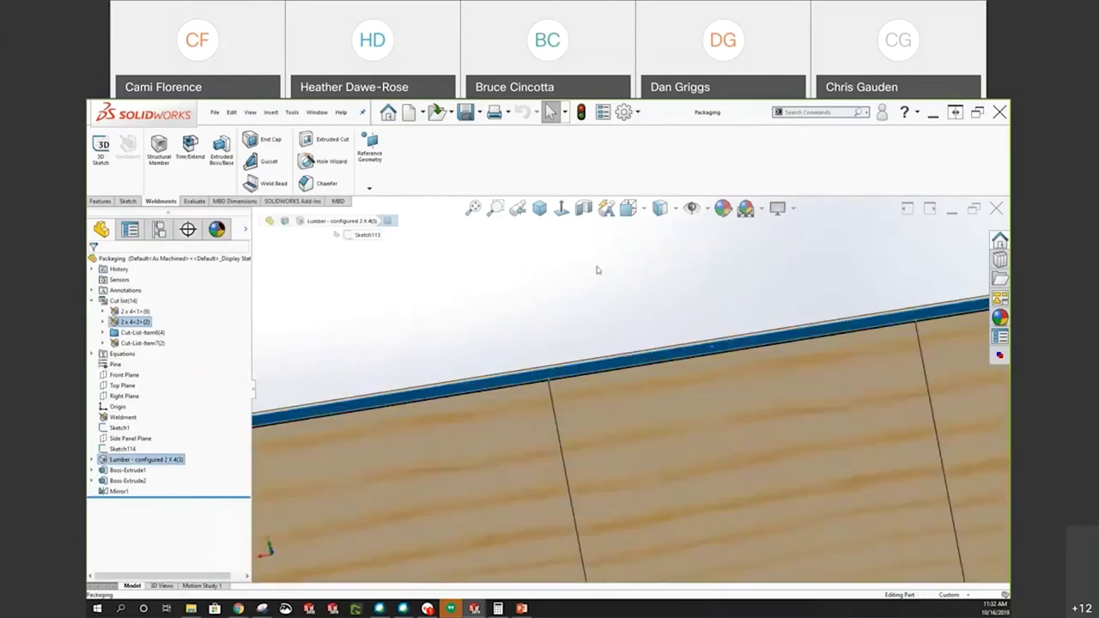
key("f")
left_click(320, 378)
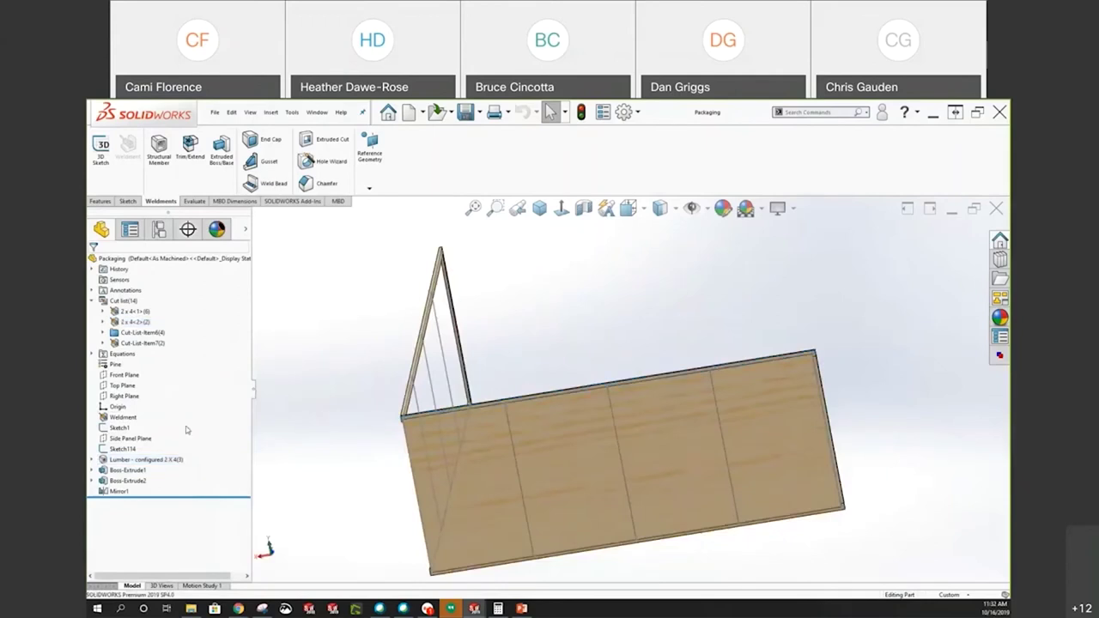
Edit the Lumber - configured 2 X 4(3) structural member feature
right_click(123, 417)
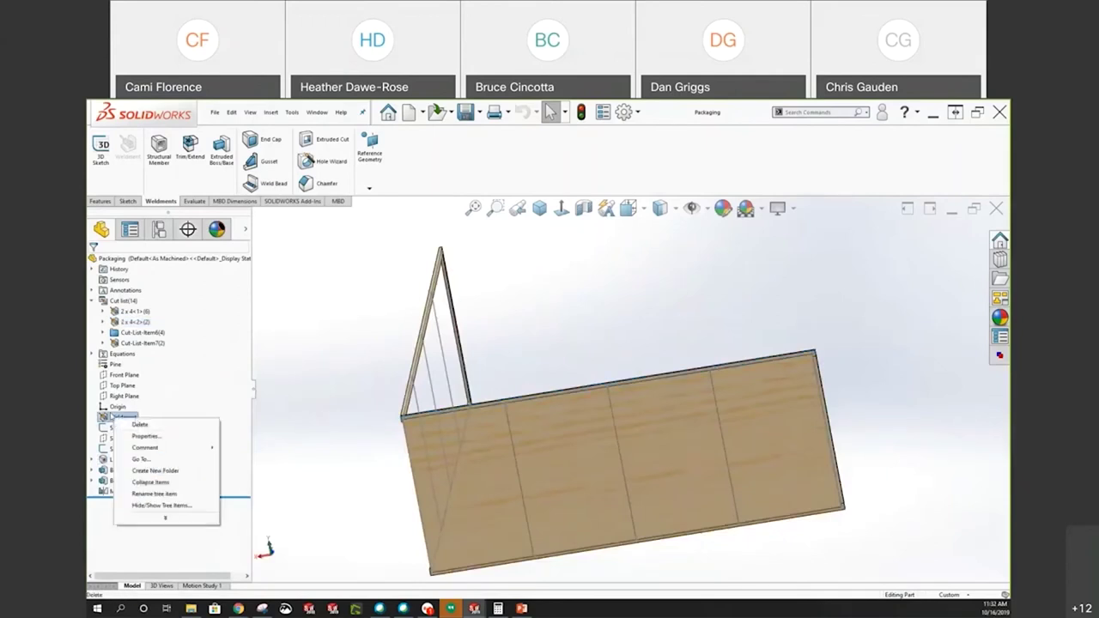
key("Escape")
right_click(118, 416)
key("Escape")
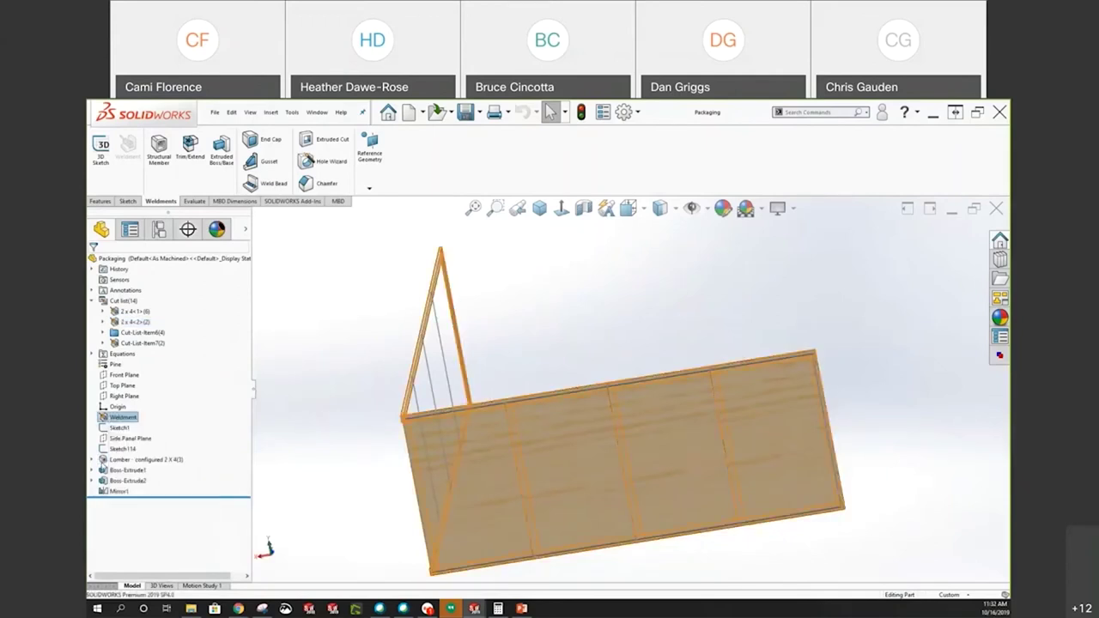
right_click(118, 417)
key("Escape")
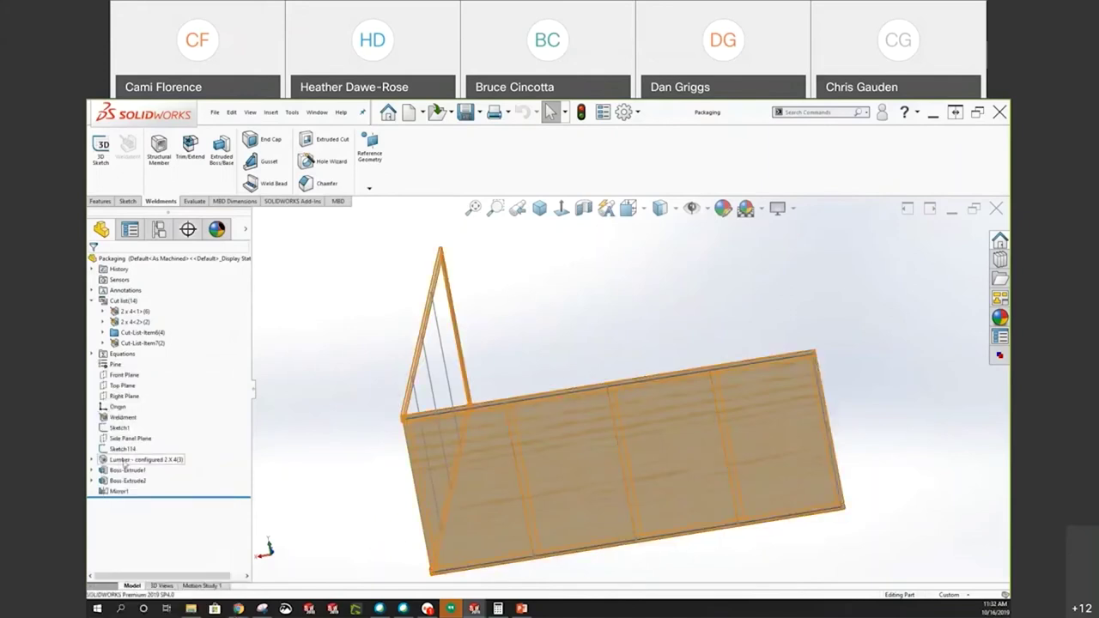
right_click(138, 459)
left_click(134, 376)
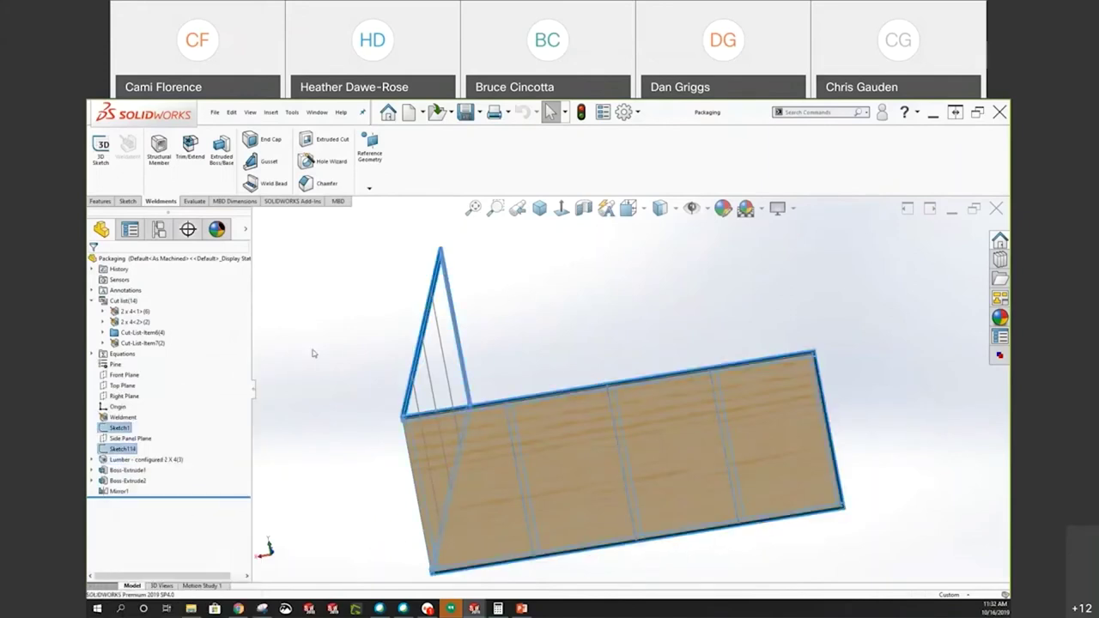
middle_click_drag(350, 378, 383, 346)
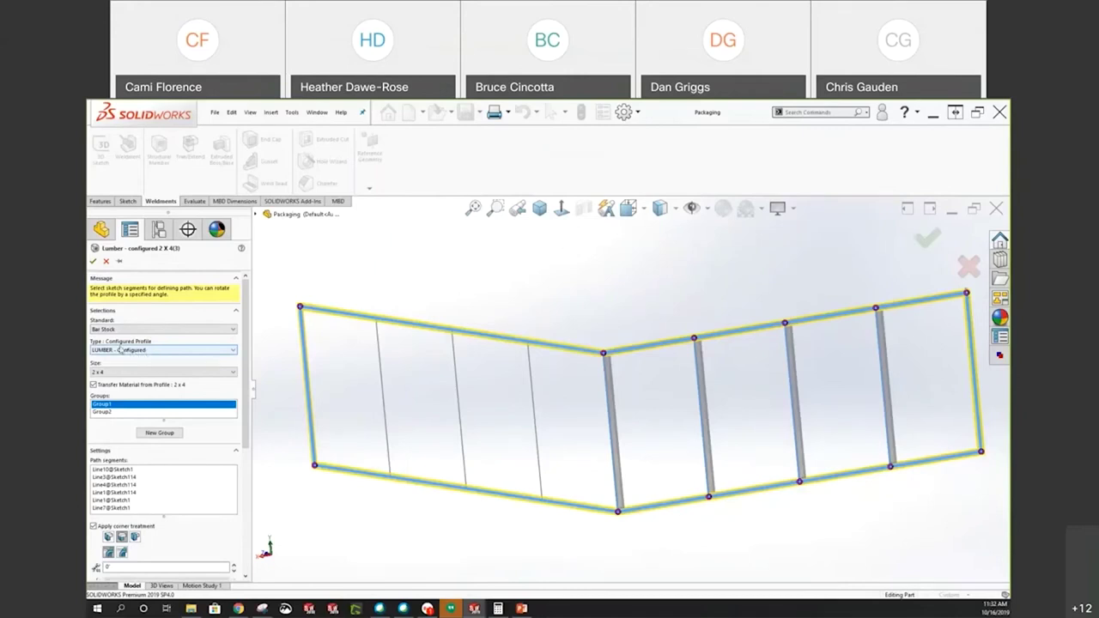
Keep 2 x 4 as the lumber size and start a new member group
left_click(156, 374)
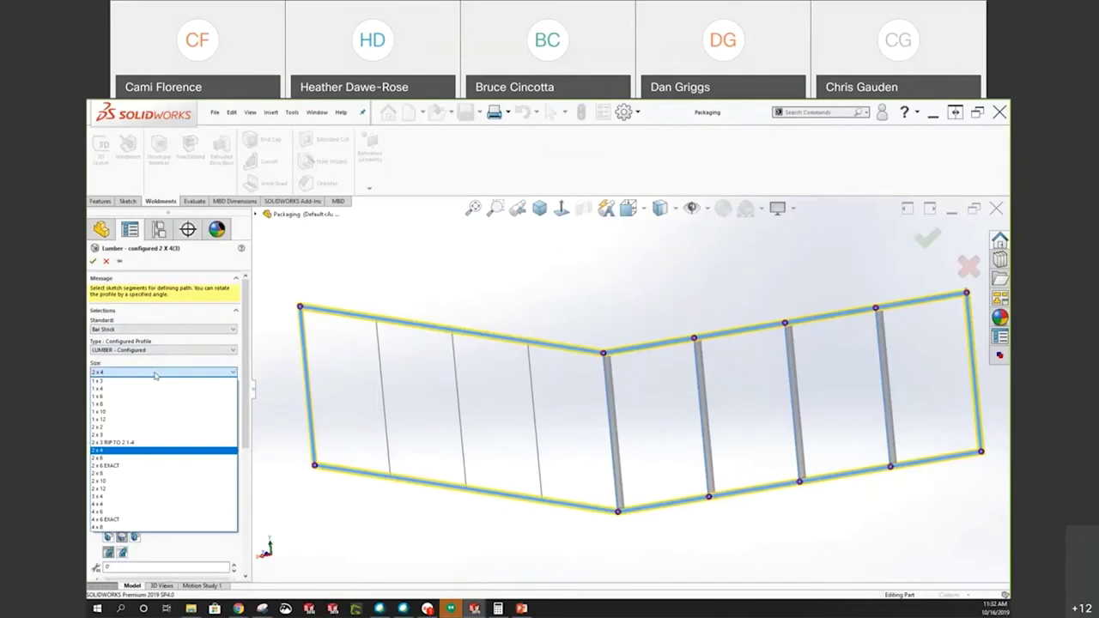
left_click(310, 276)
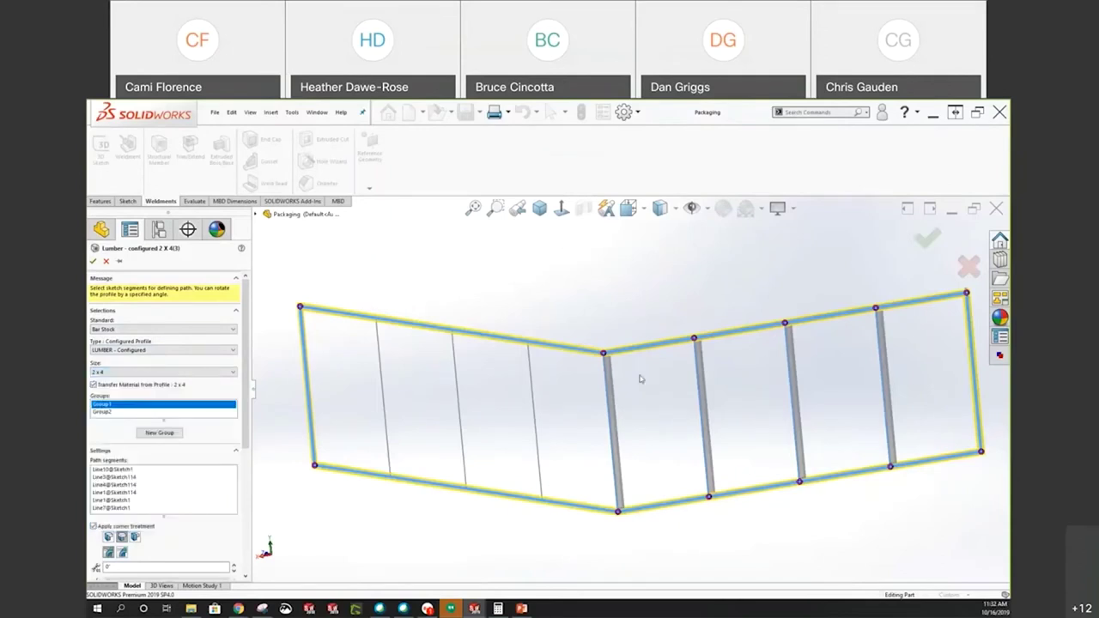
left_click(163, 434)
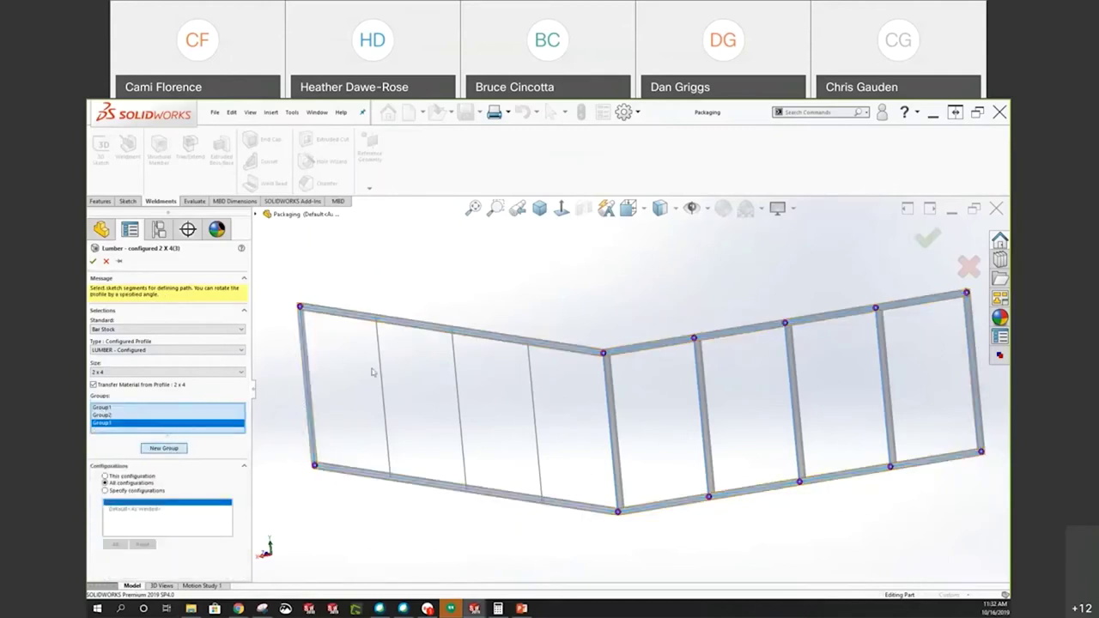
scroll(382, 361, "down", 5)
scroll(384, 354, "down", 2)
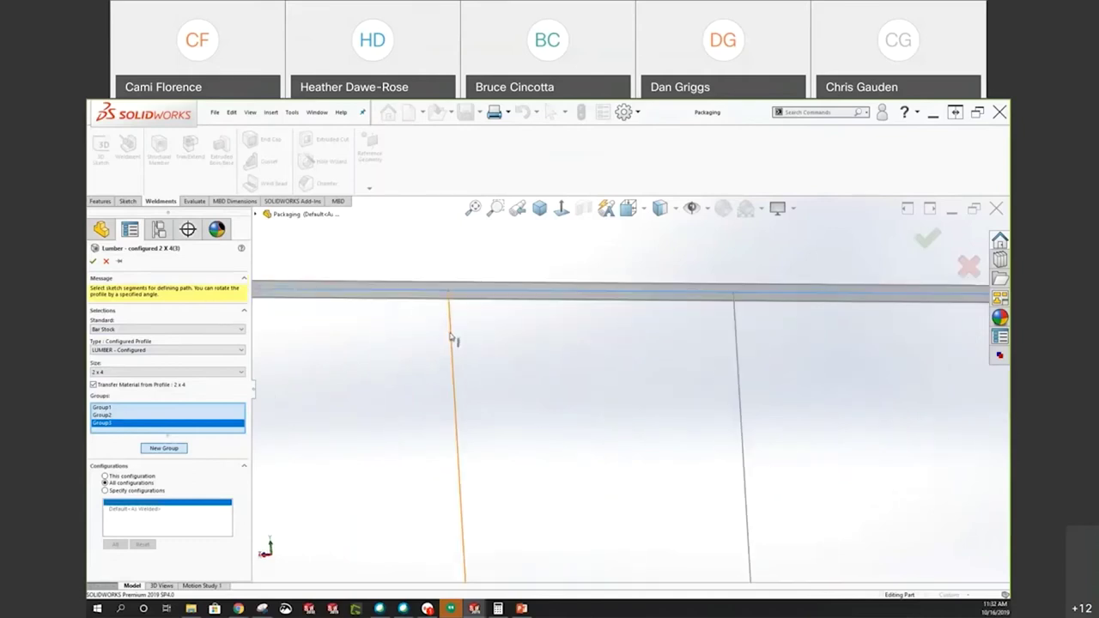
Add the vertical sketch lines to the group and accept the 2 x 4 stud member
left_click(451, 337)
left_click(451, 337)
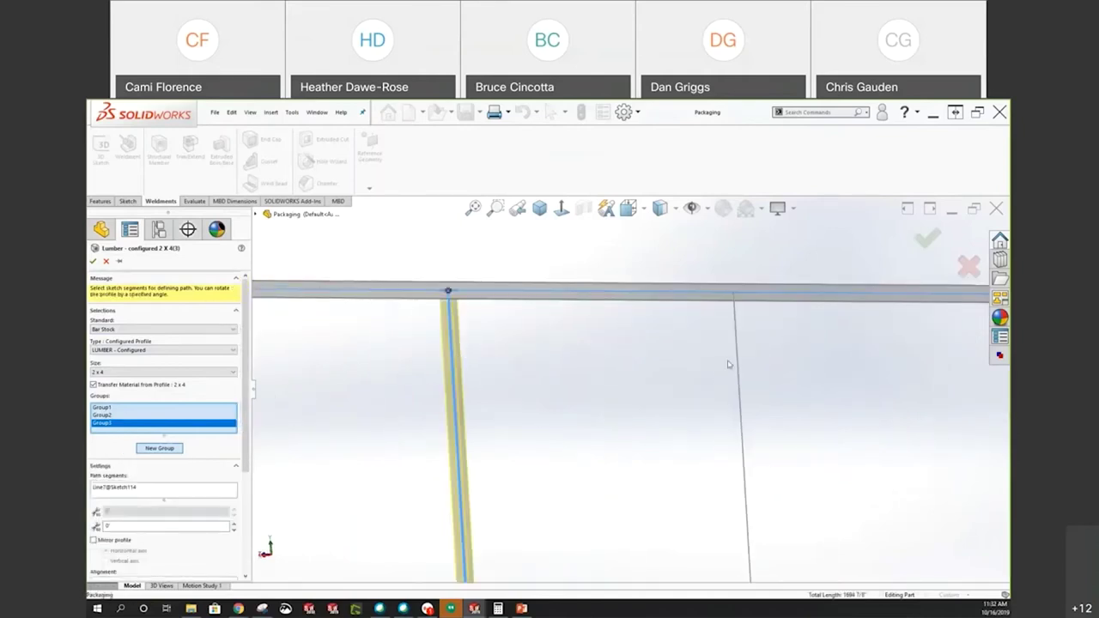
scroll(797, 393, "up", 3)
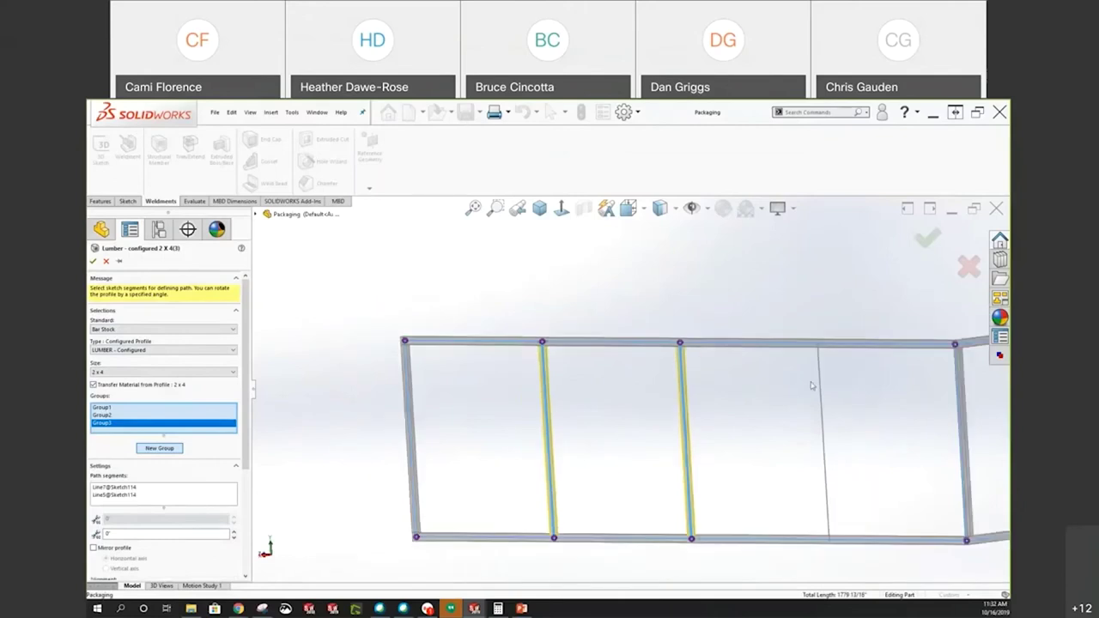
left_click(822, 387)
scroll(780, 384, "down", 3)
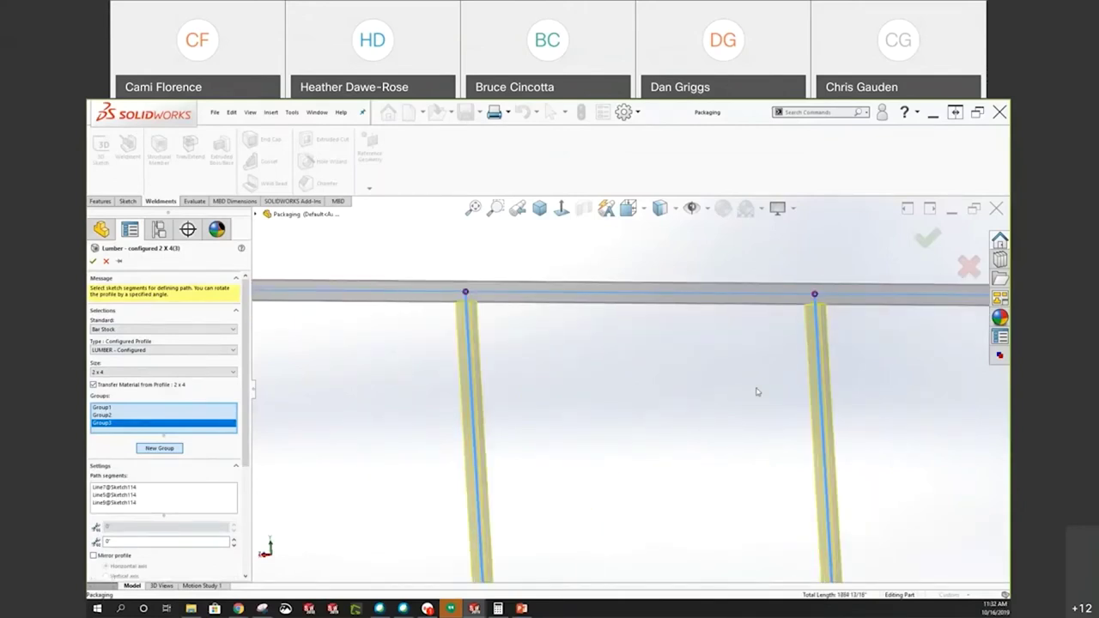
scroll(694, 400, "up", 2)
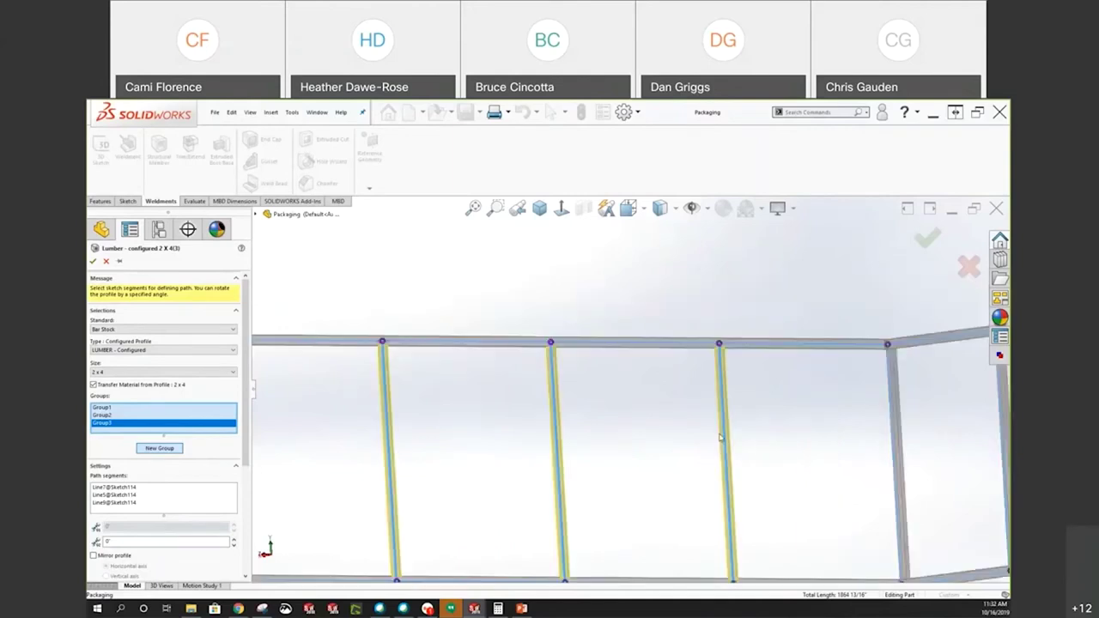
scroll(658, 447, "up", 2)
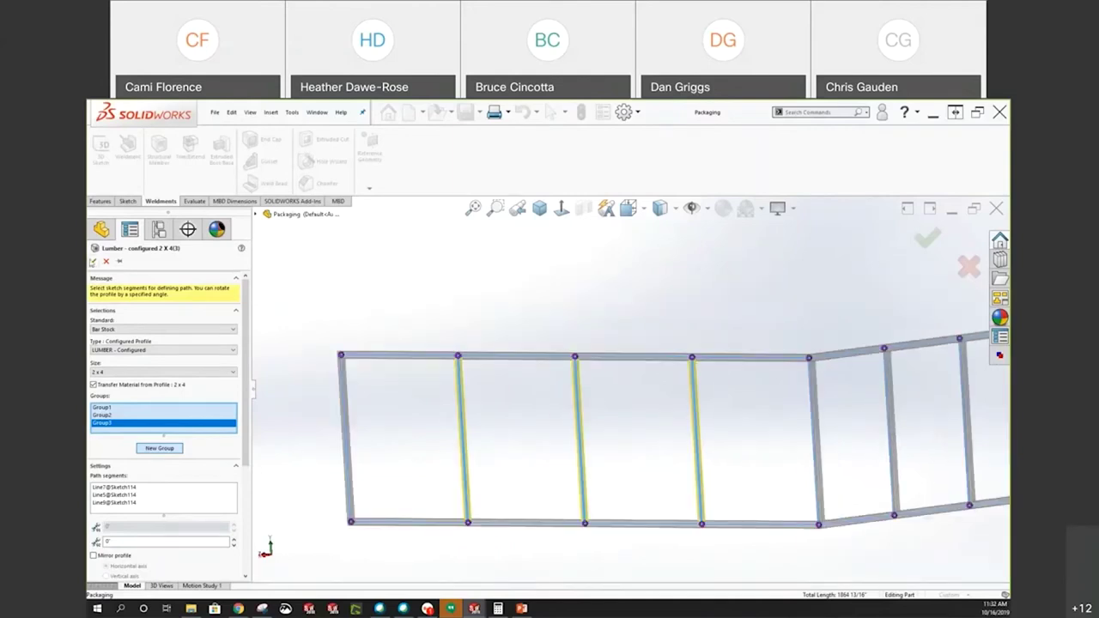
left_click(92, 261)
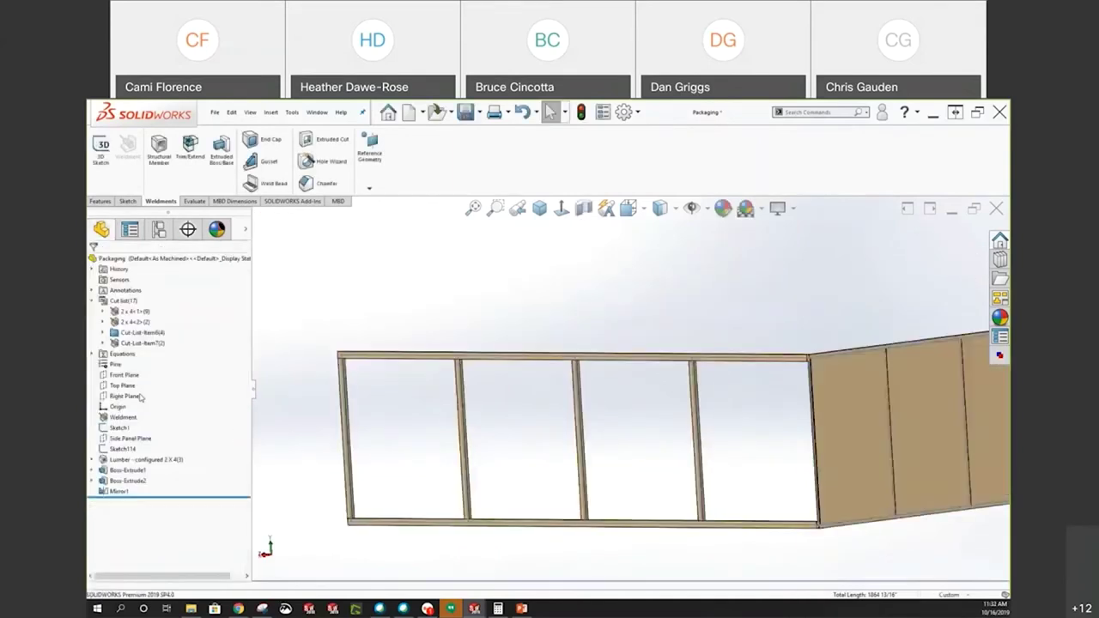
Inspect the frame from the panel side, face it front-on, and select the top beam
scroll(658, 397, "down", 5)
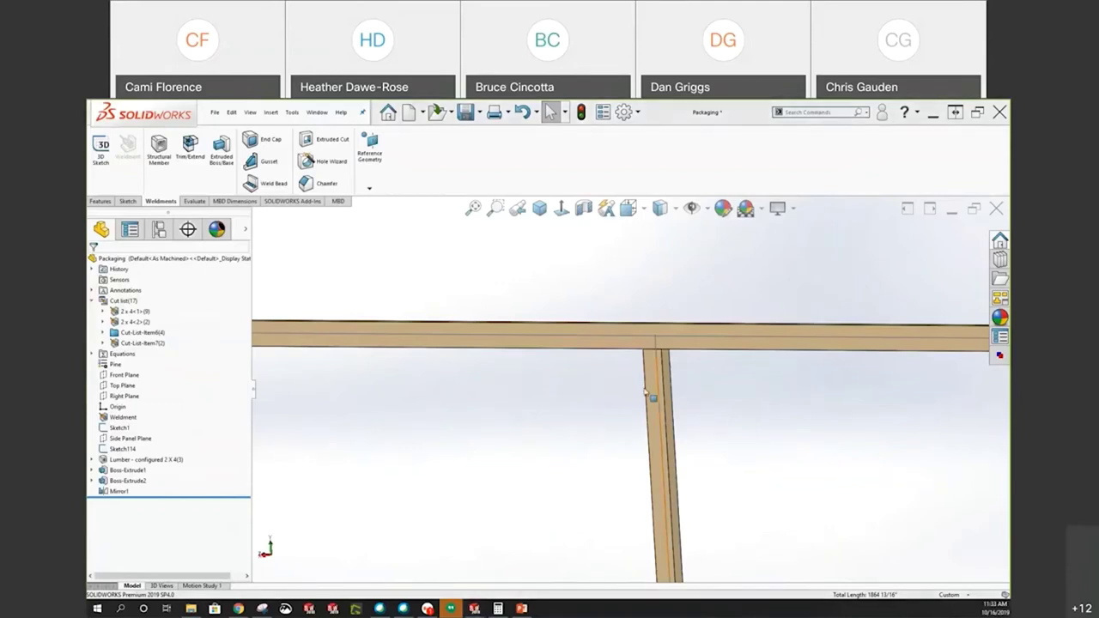
scroll(498, 407, "up", 5)
middle_click_drag(537, 429, 663, 438)
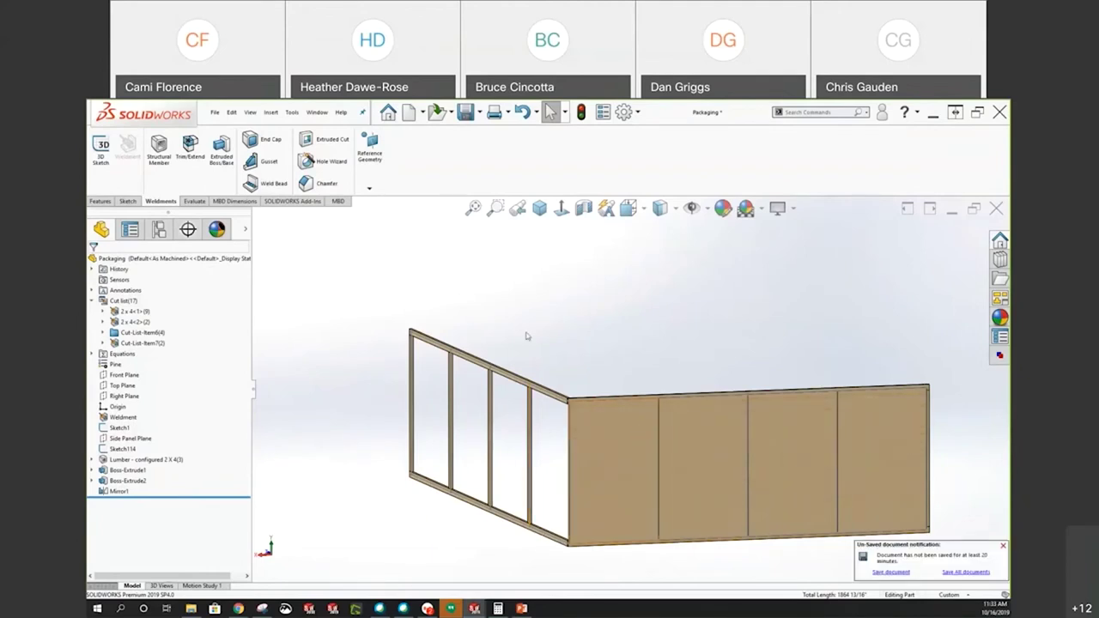
scroll(557, 484, "down", 5)
key("ctrl+1")
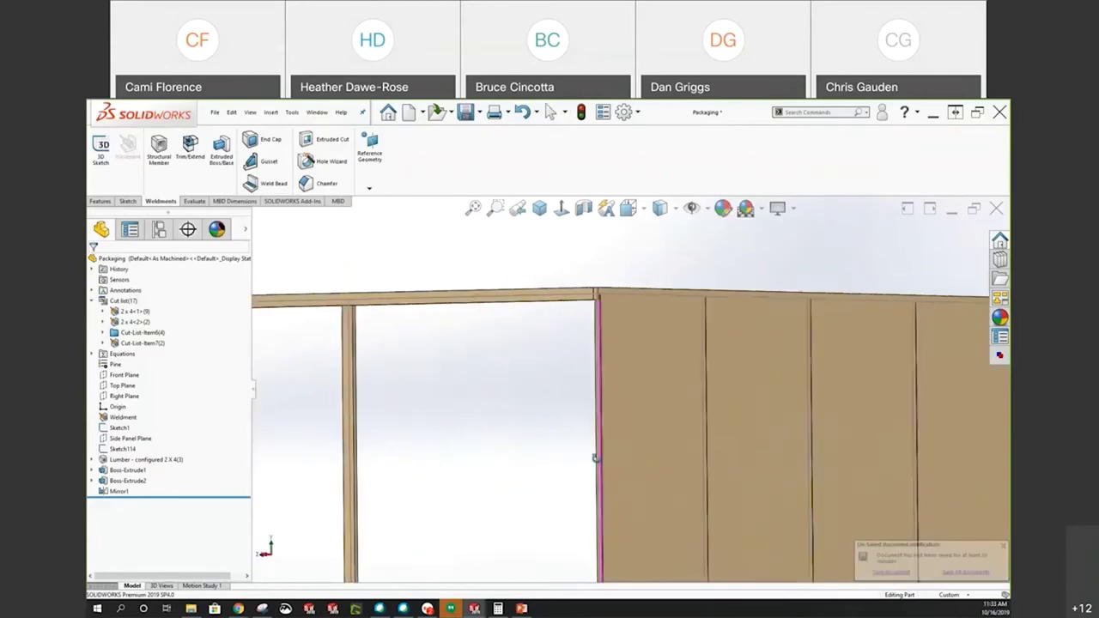
scroll(569, 452, "down", 2)
scroll(565, 422, "down", 2)
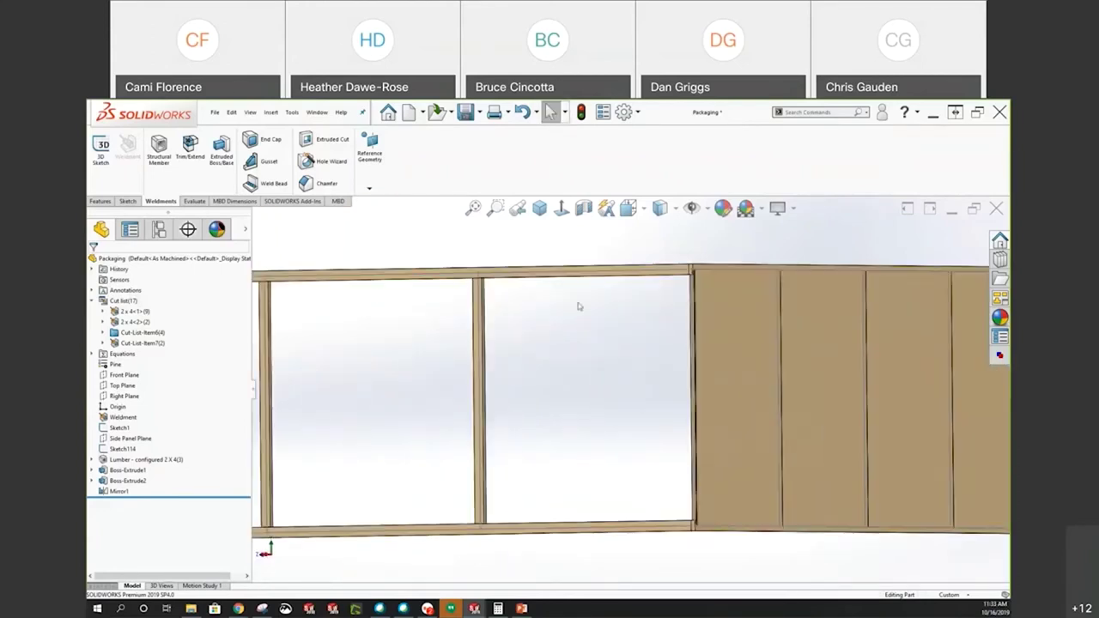
scroll(567, 306, "down", 4)
left_click(531, 268)
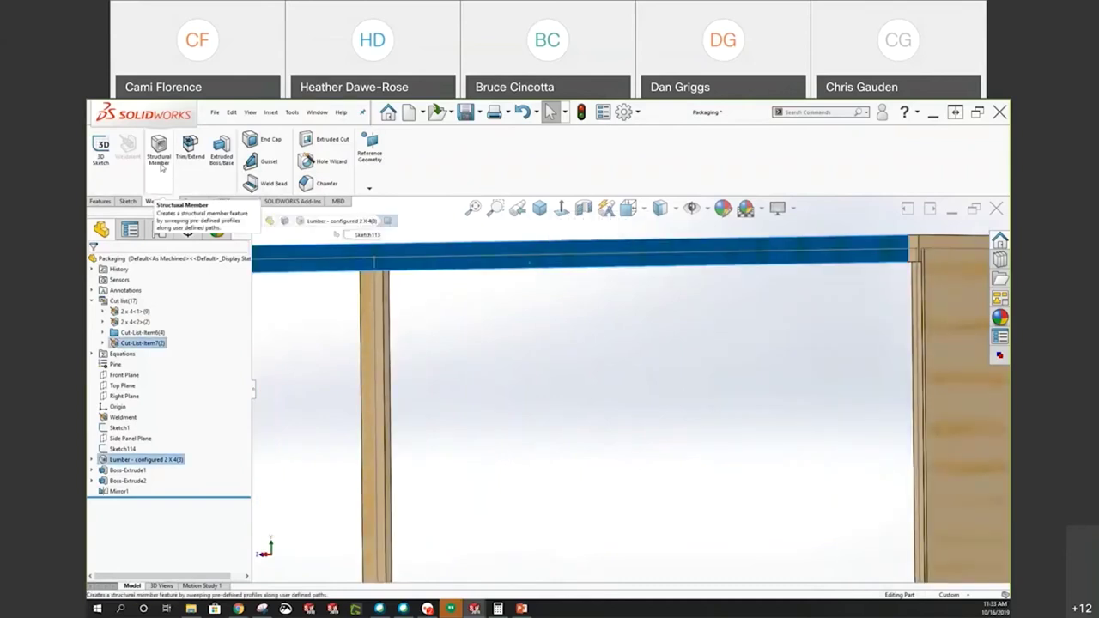
Draw a corner rectangle across the open bay of the wall
left_click(127, 201)
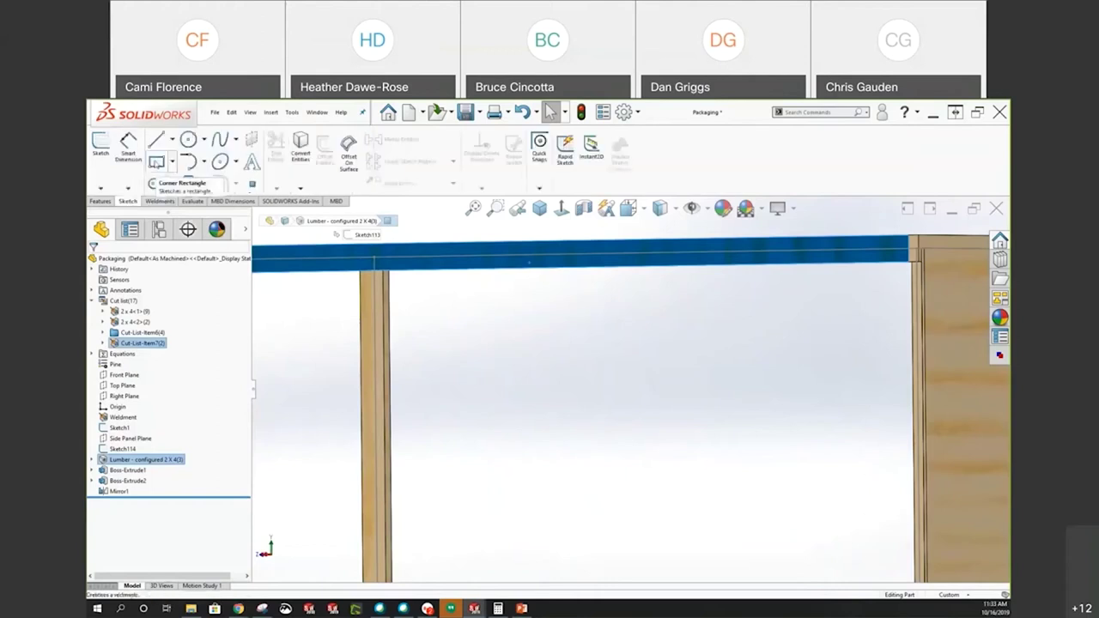
left_click(156, 161)
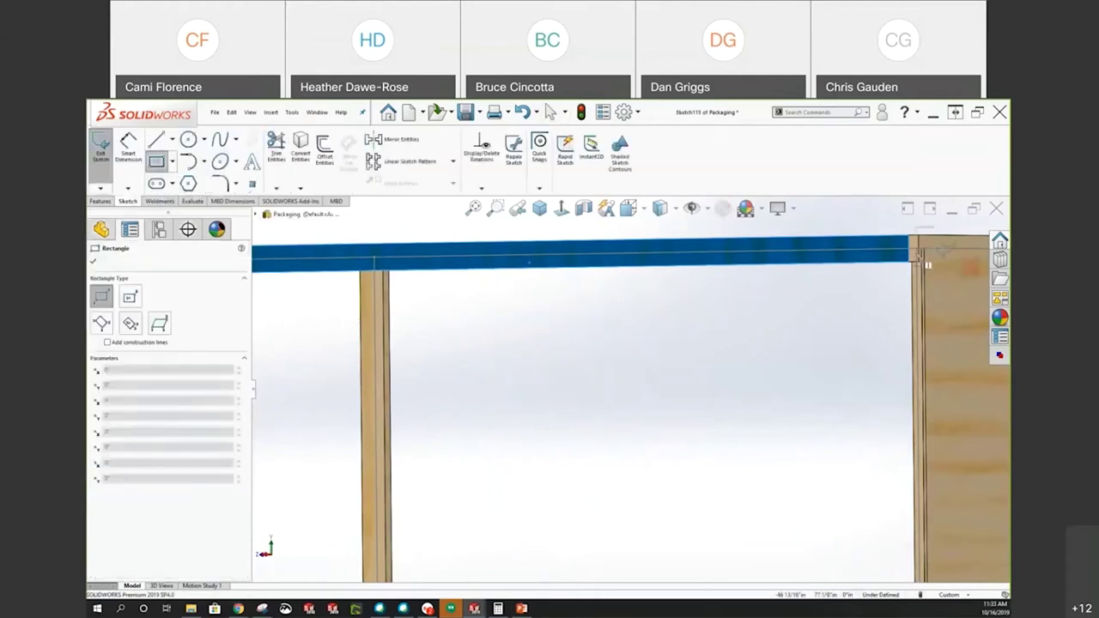
scroll(923, 257, "down", 4)
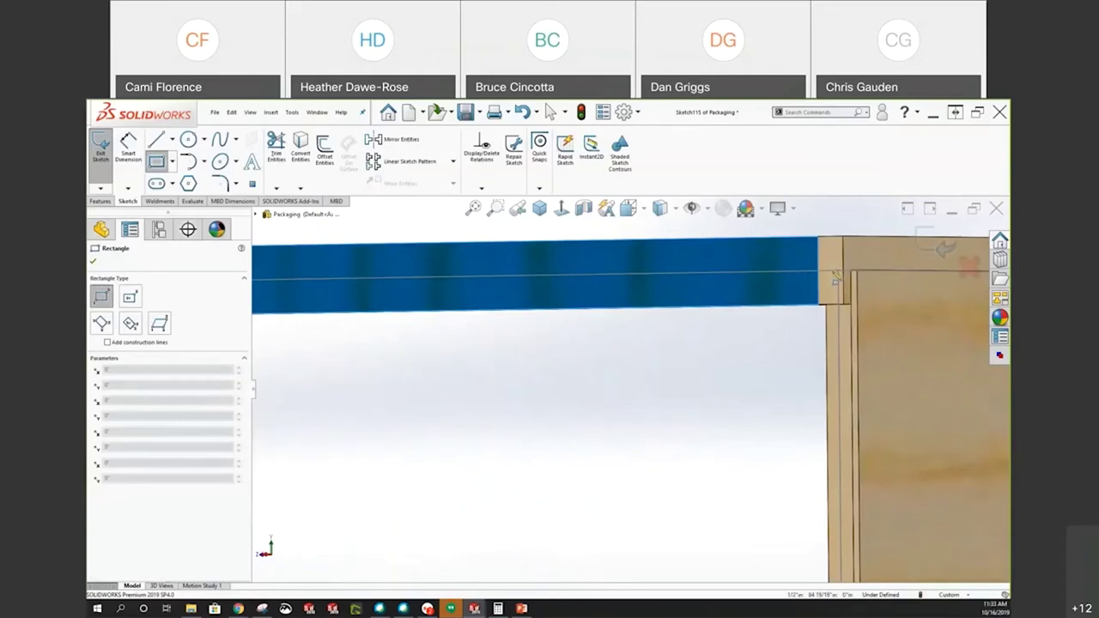
scroll(644, 427, "up", 8)
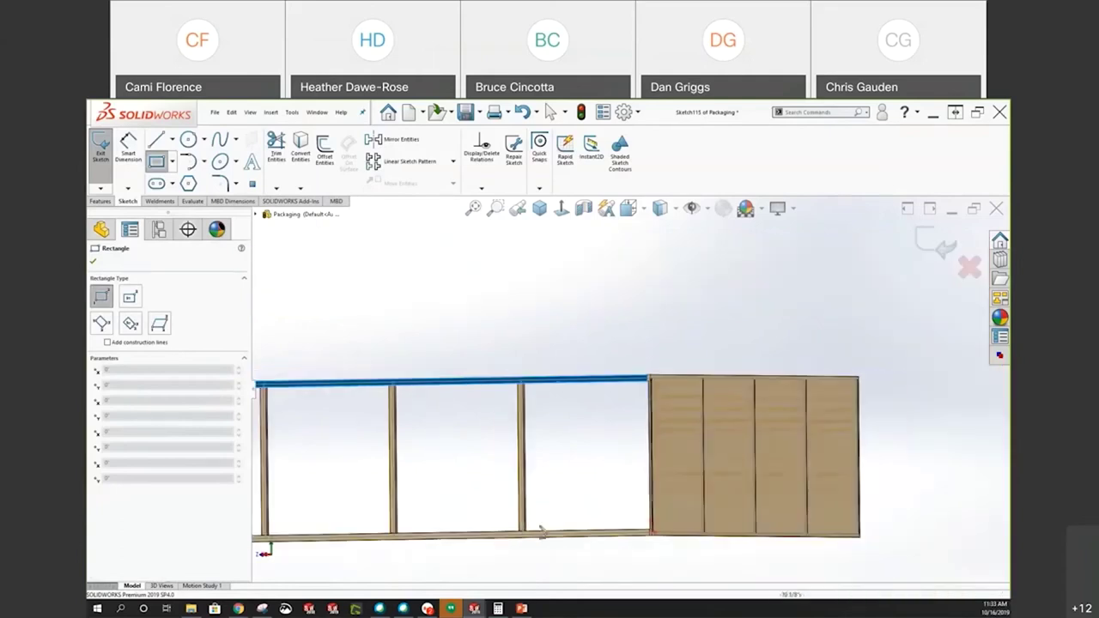
scroll(540, 530, "down", 6)
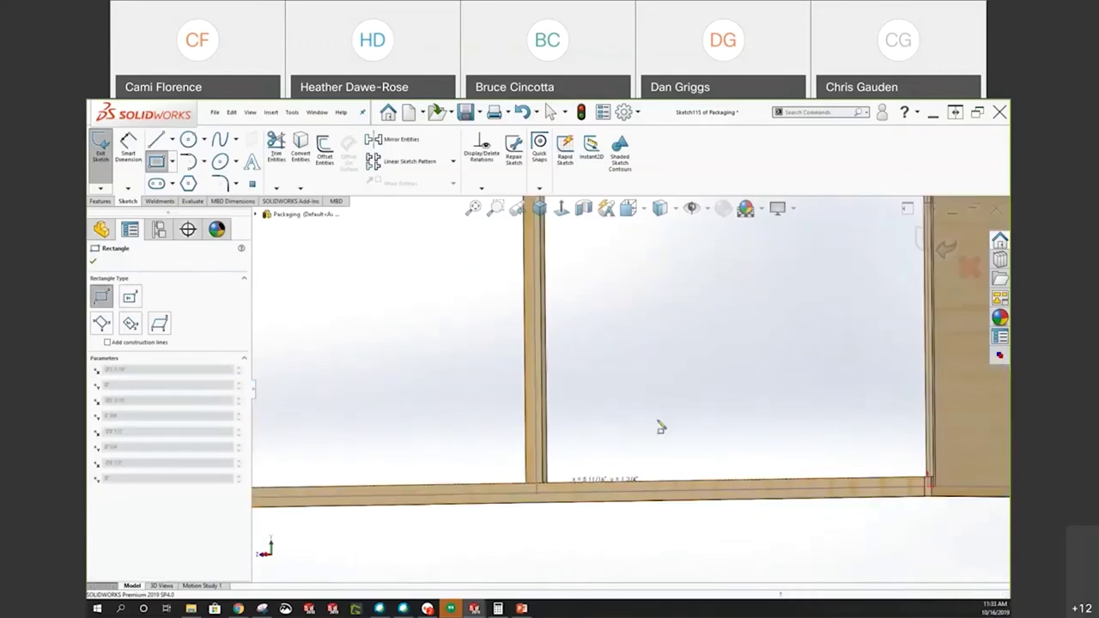
left_click(547, 482)
scroll(741, 348, "up", 6)
scroll(667, 319, "down", 6)
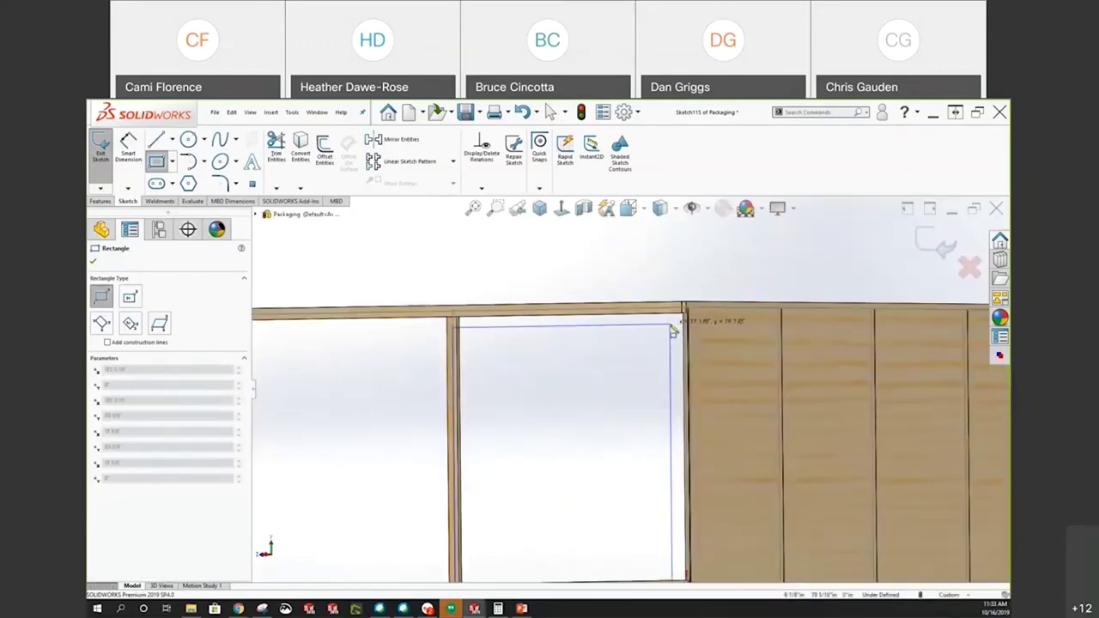
left_click(673, 331)
key("Escape")
scroll(483, 346, "down", 3)
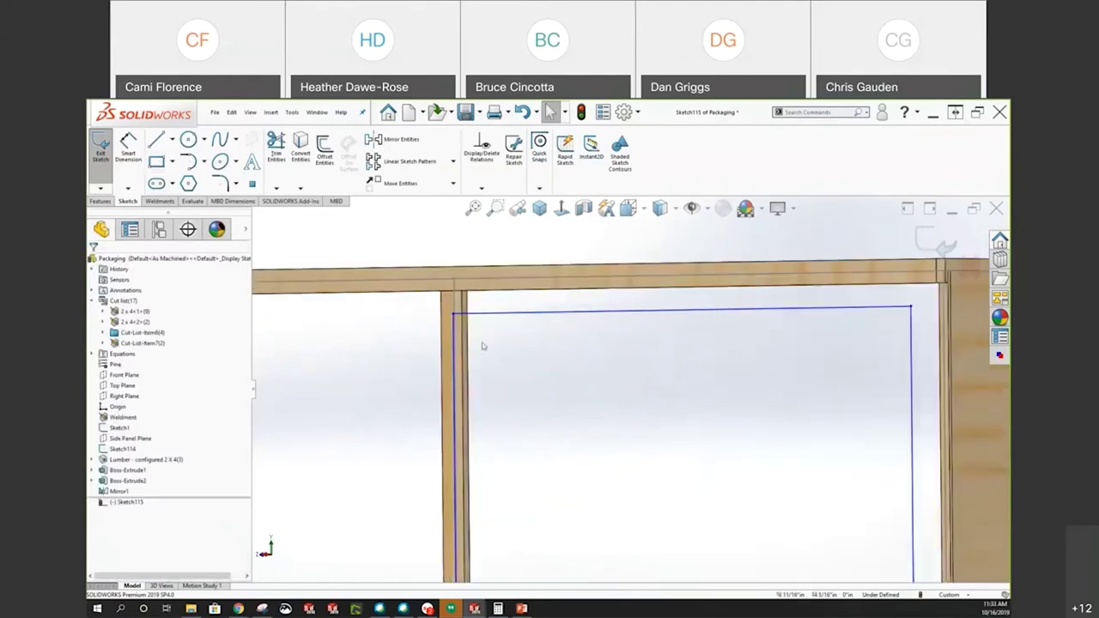
scroll(483, 346, "down", 1)
Make the rectangle's top-left corner coincident with the matching frame sketch point
left_click_drag(471, 306, 475, 259)
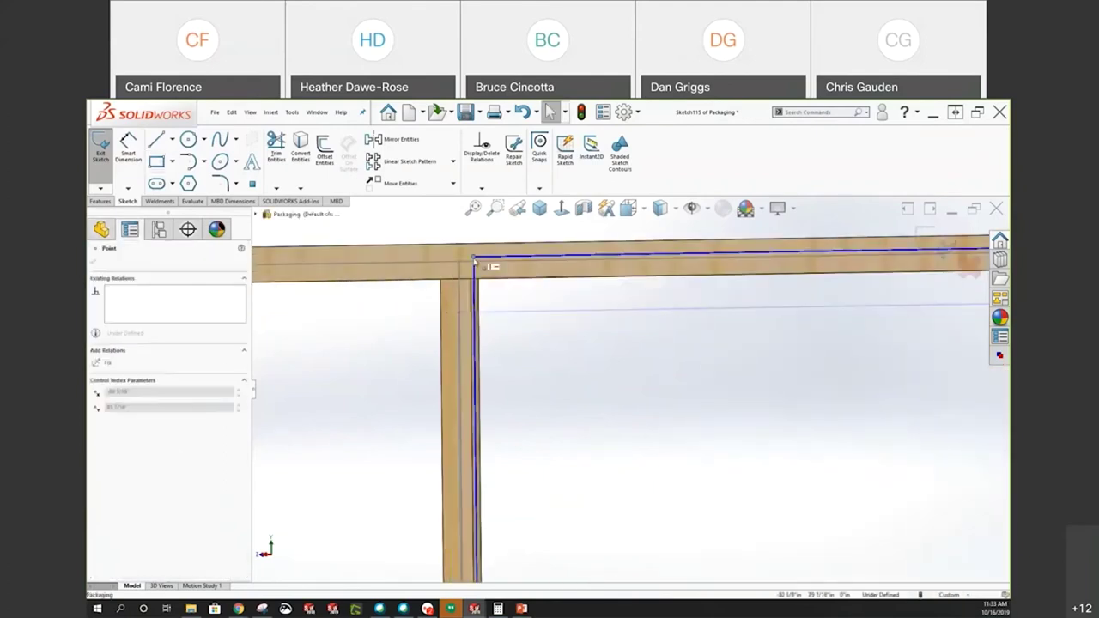
key("ctrl+z")
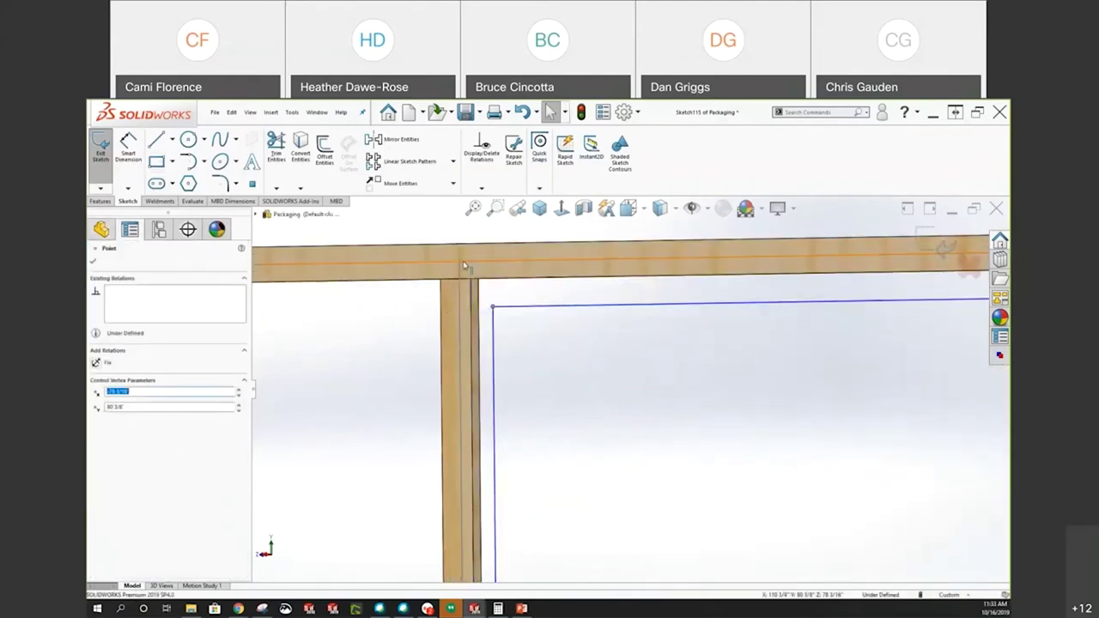
left_click(459, 261)
left_click(492, 307, "ctrl")
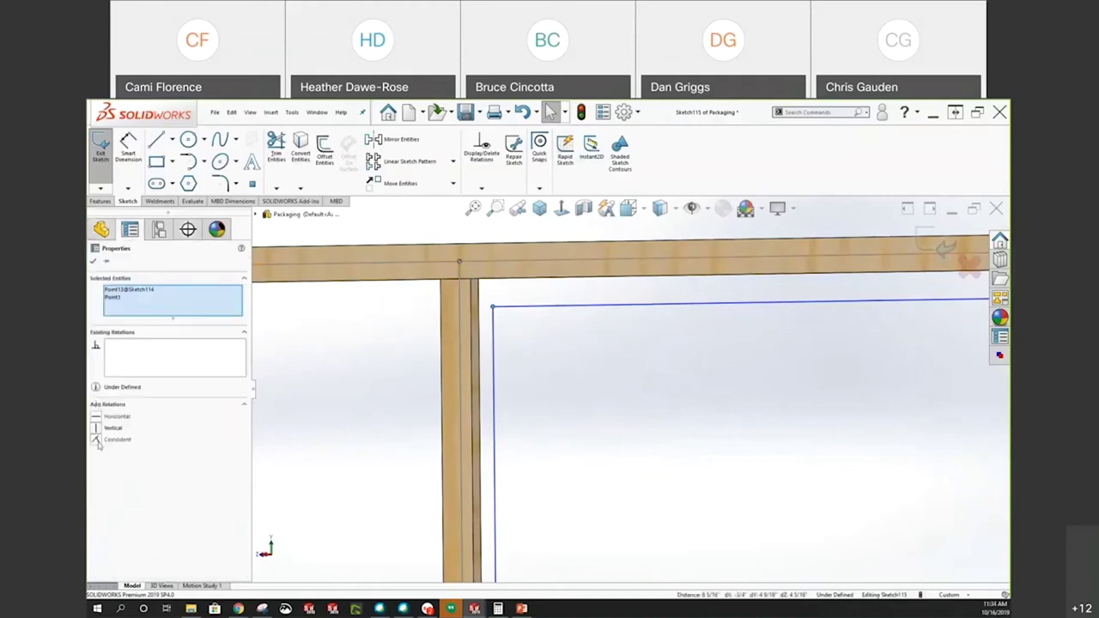
left_click(97, 439)
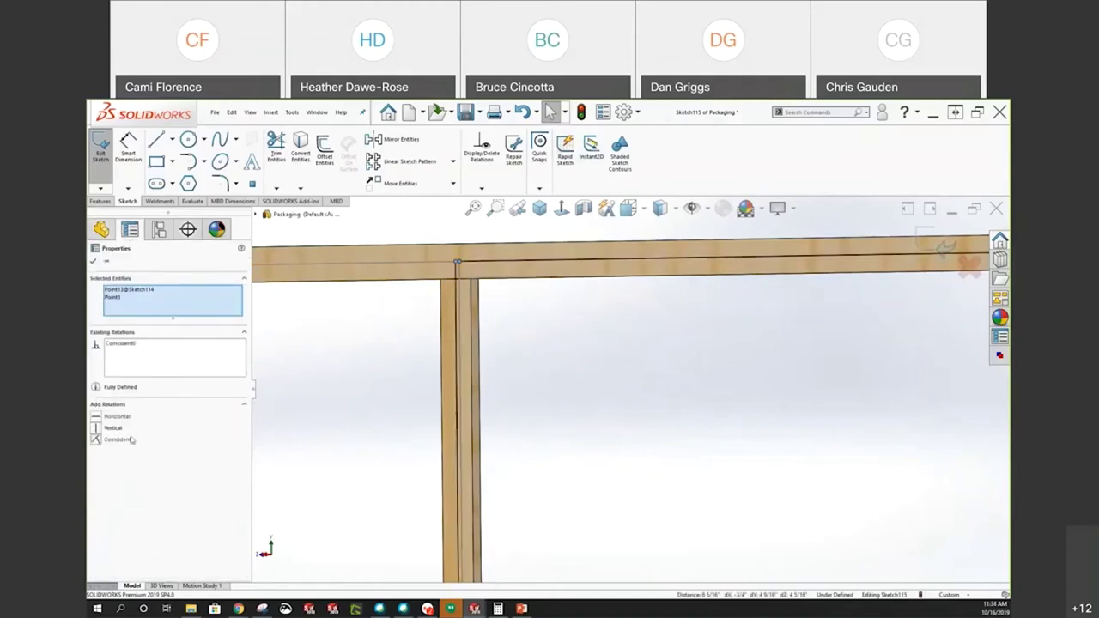
left_click(641, 413)
scroll(640, 412, "up", 2)
scroll(820, 334, "down", 2)
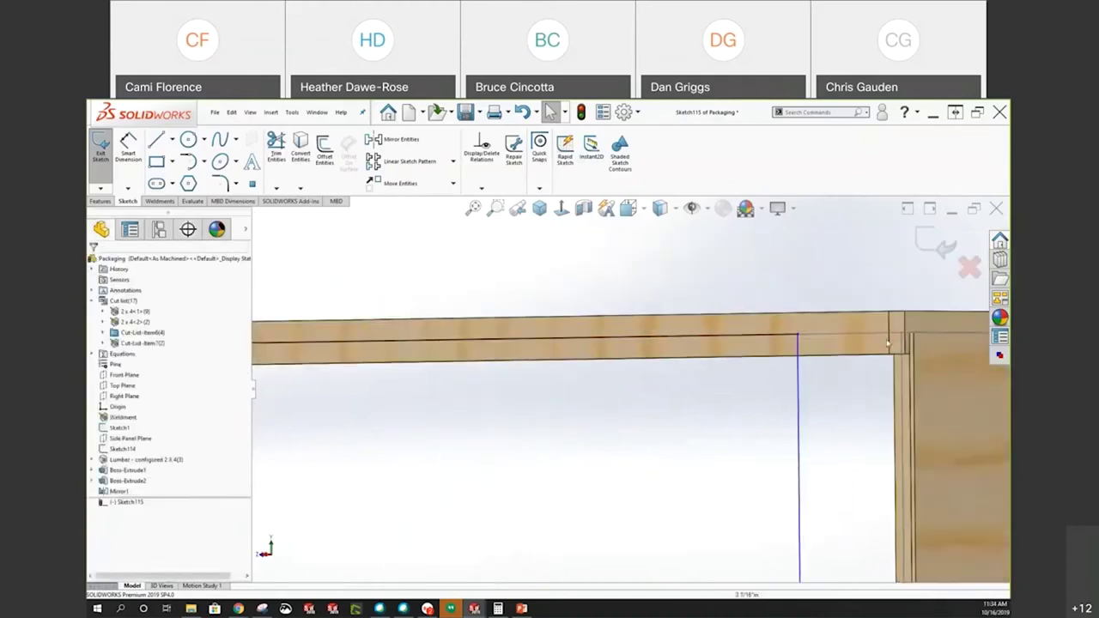
Tie the top-right and bottom corners to frame points with Coincident relations
left_click(798, 340)
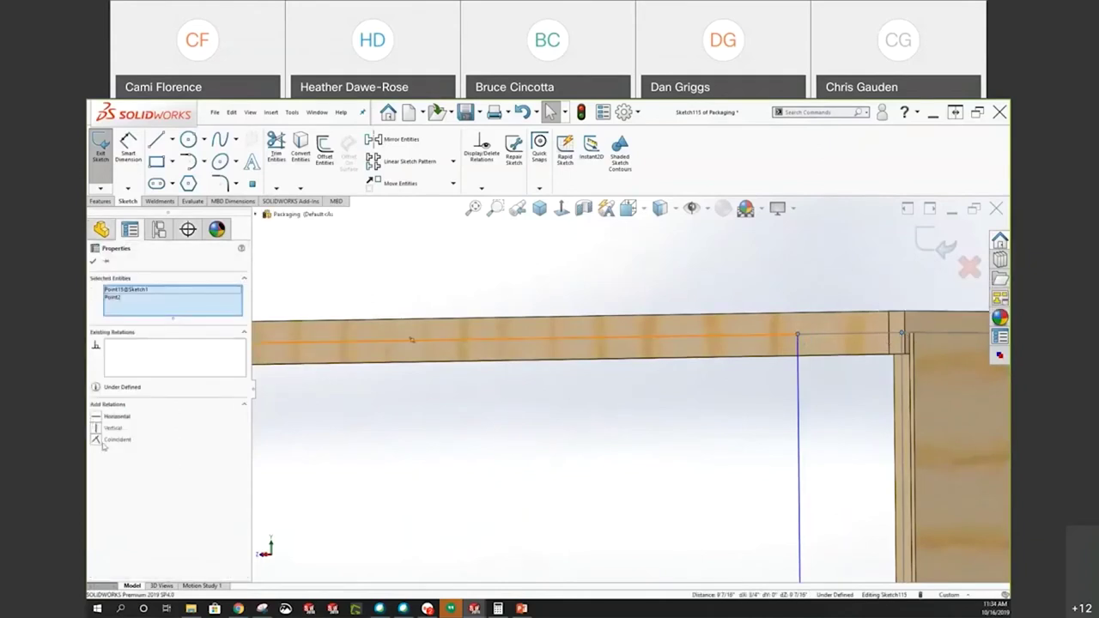
scroll(662, 421, "up", 4)
scroll(565, 500, "down", 4)
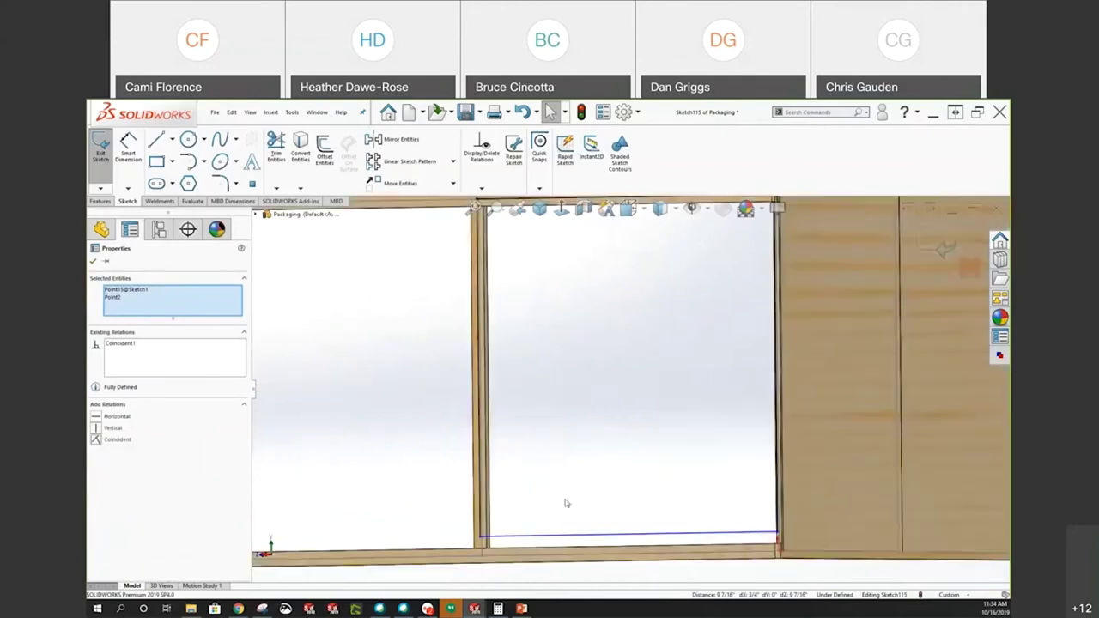
left_click(484, 556)
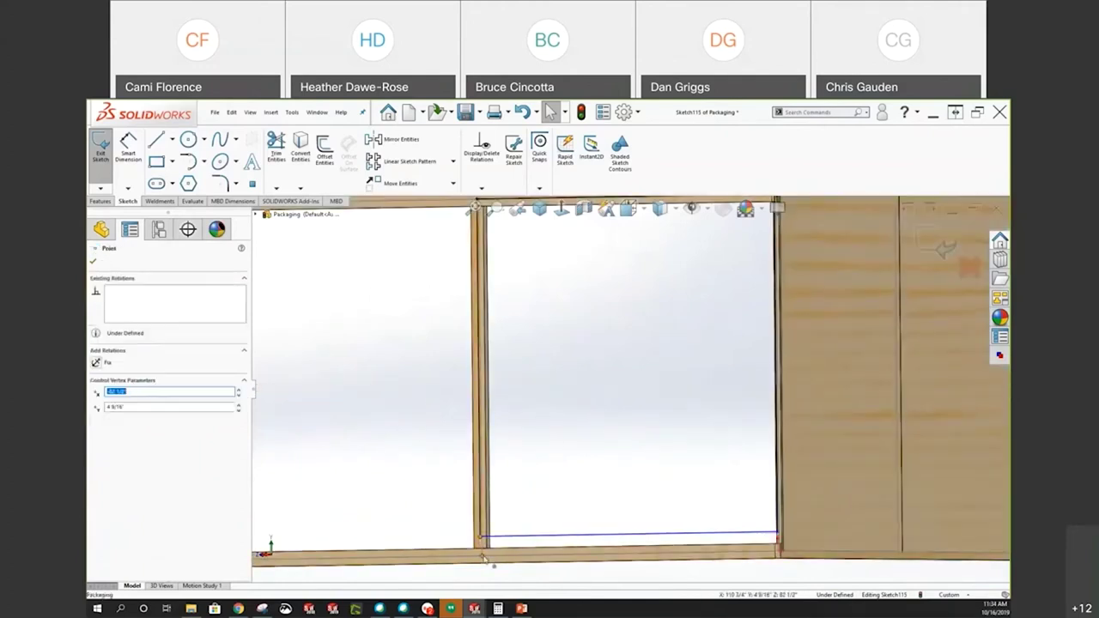
key("Escape")
left_click(483, 556, "ctrl")
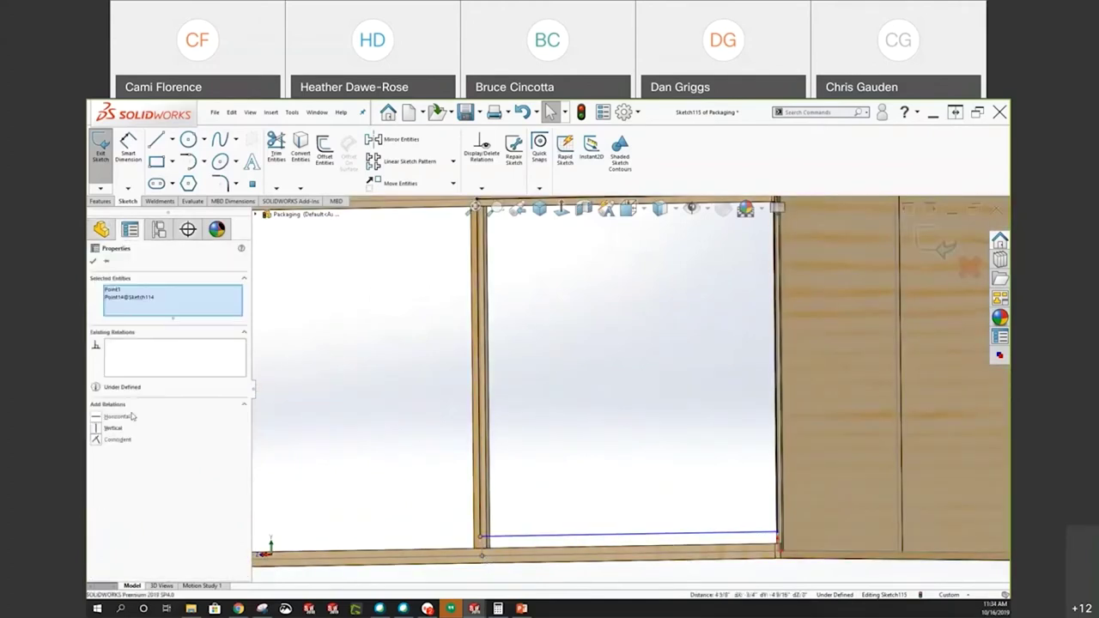
left_click(96, 440)
key("Escape")
scroll(671, 357, "up", 3)
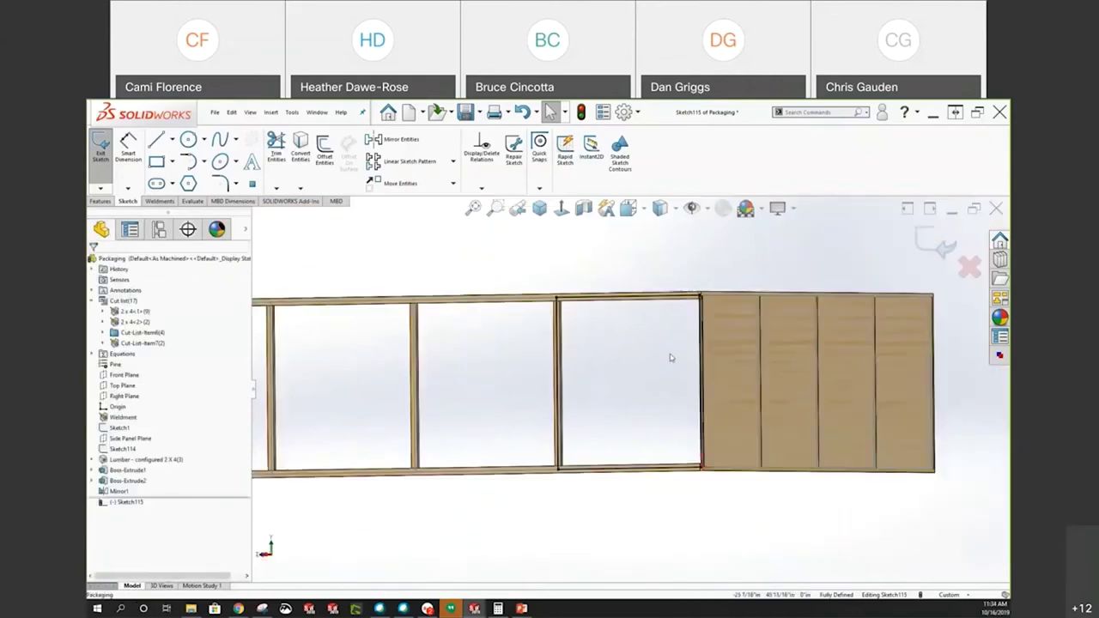
middle_click_drag(671, 358, 619, 361)
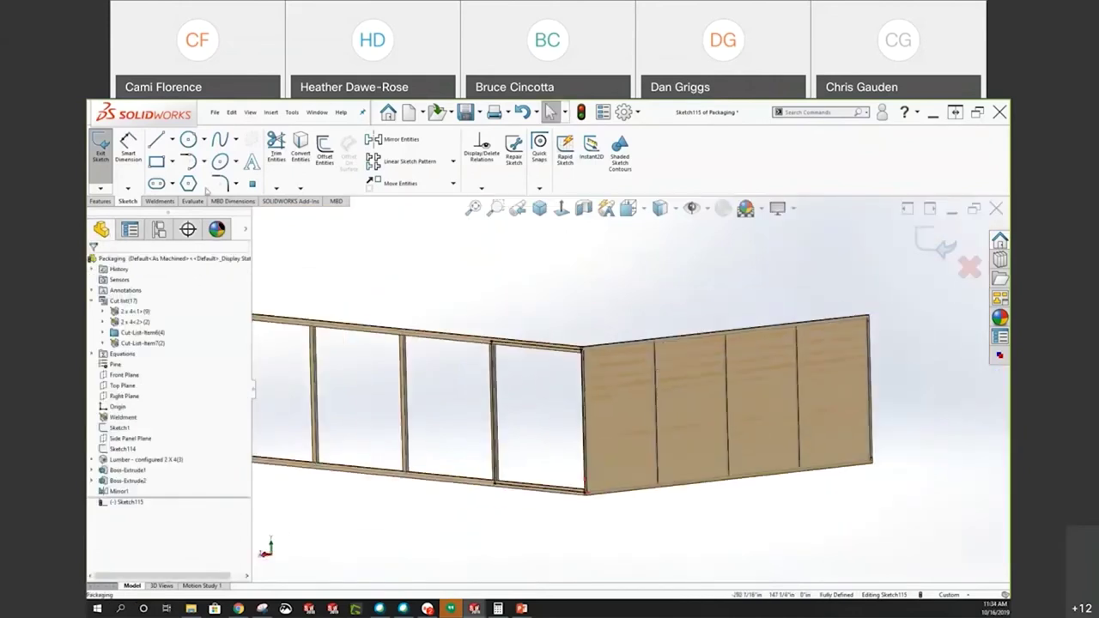
left_click(99, 202)
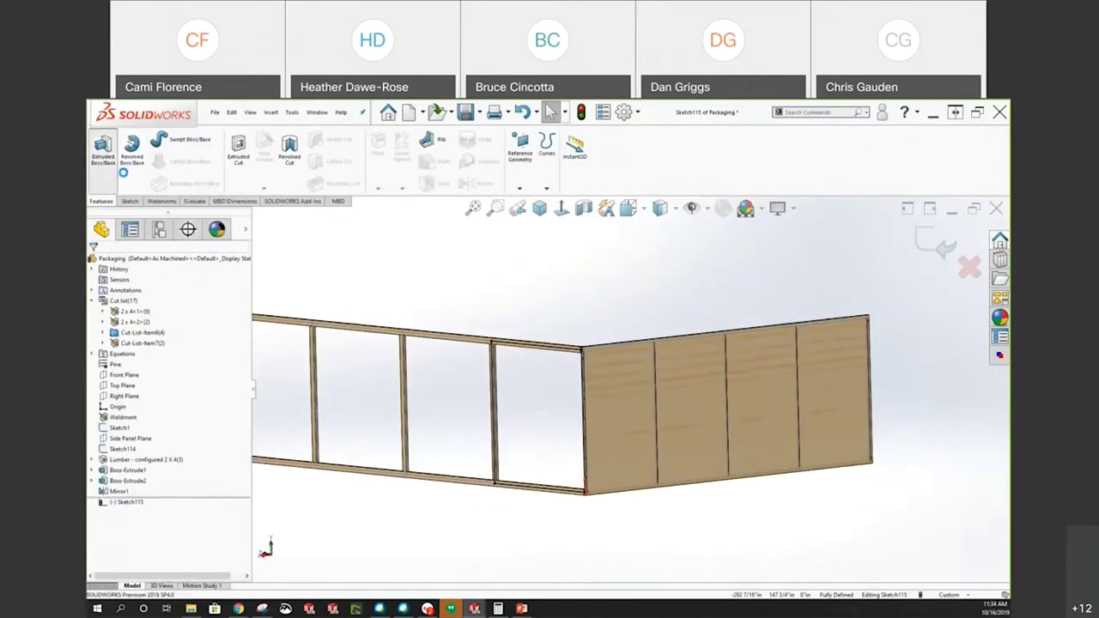
Extrude the bay sketch into a 1/8-inch panel, Boss-Extrude3
left_click(103, 148)
left_click(515, 404)
scroll(549, 420, "down", 3)
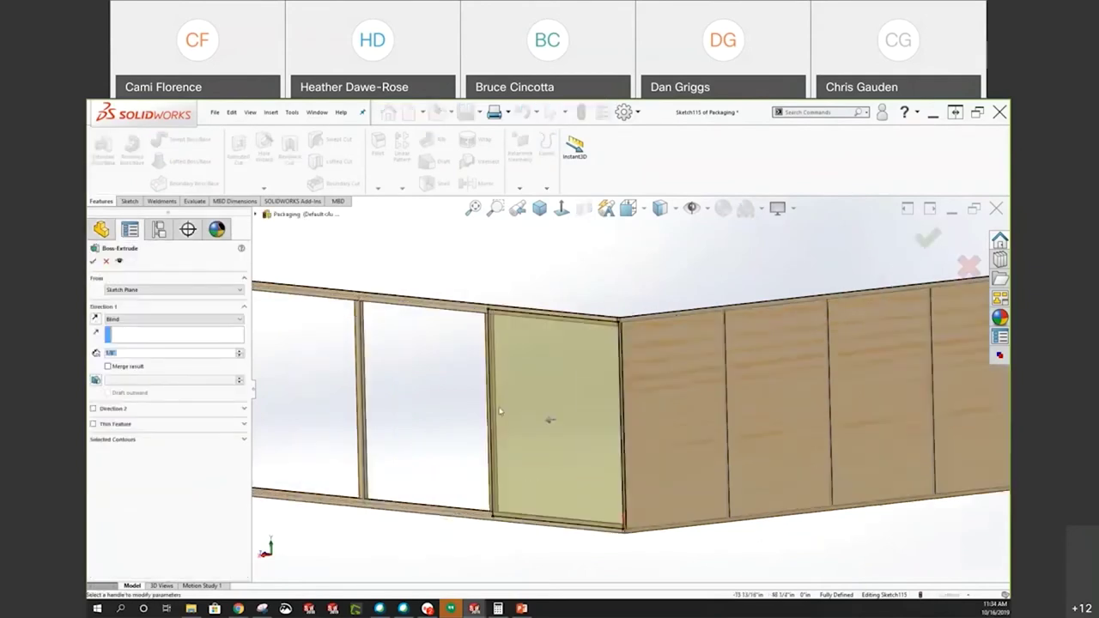
scroll(550, 420, "down", 3)
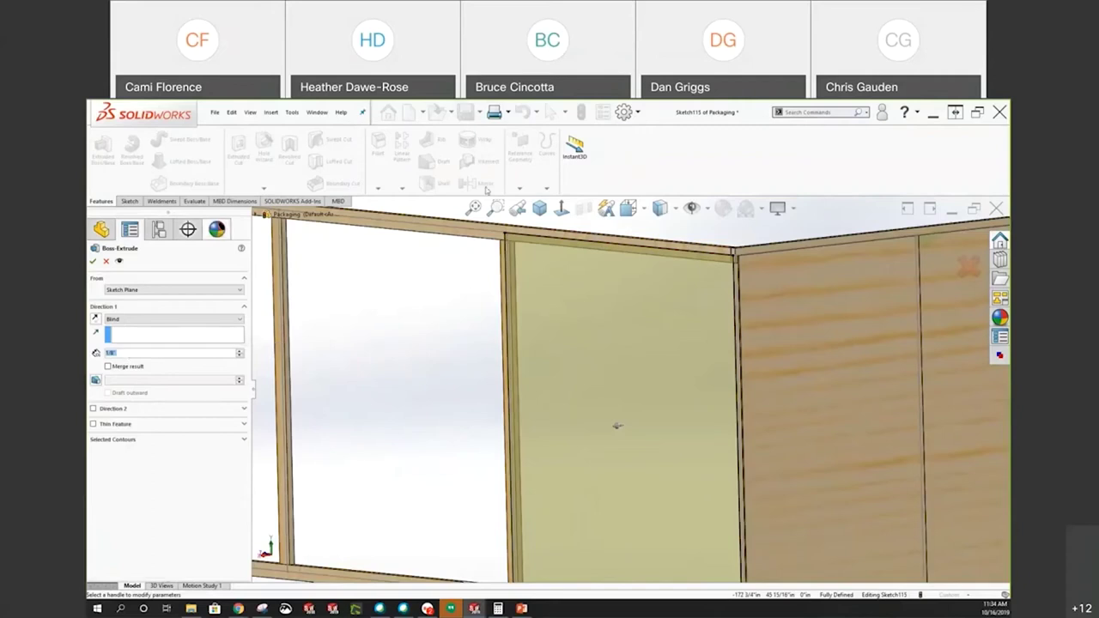
scroll(702, 349, "down", 2)
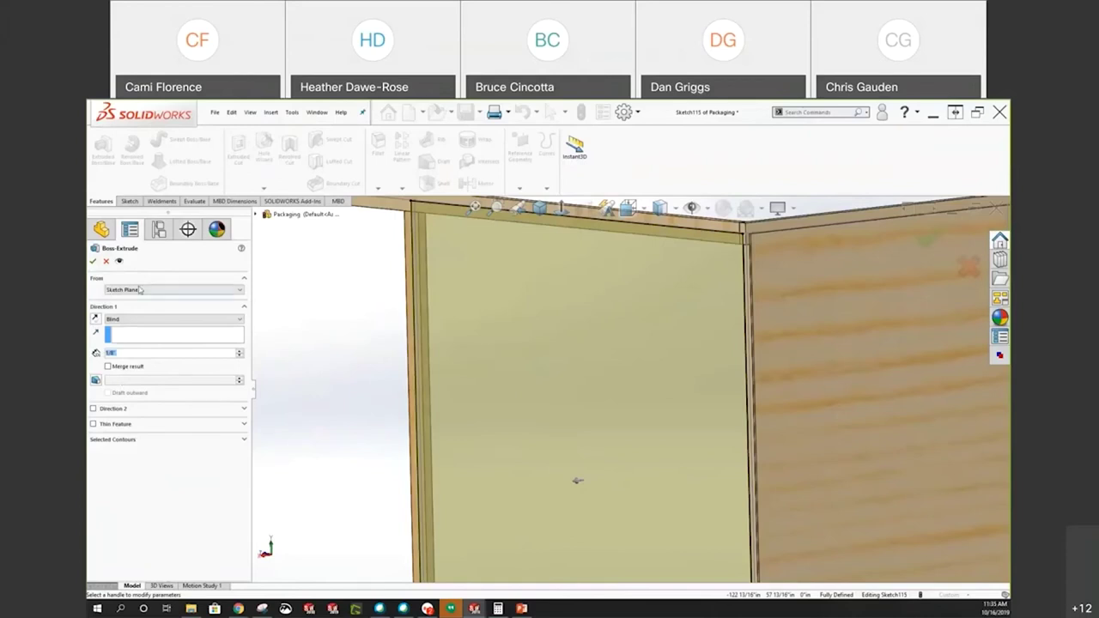
left_click(93, 263)
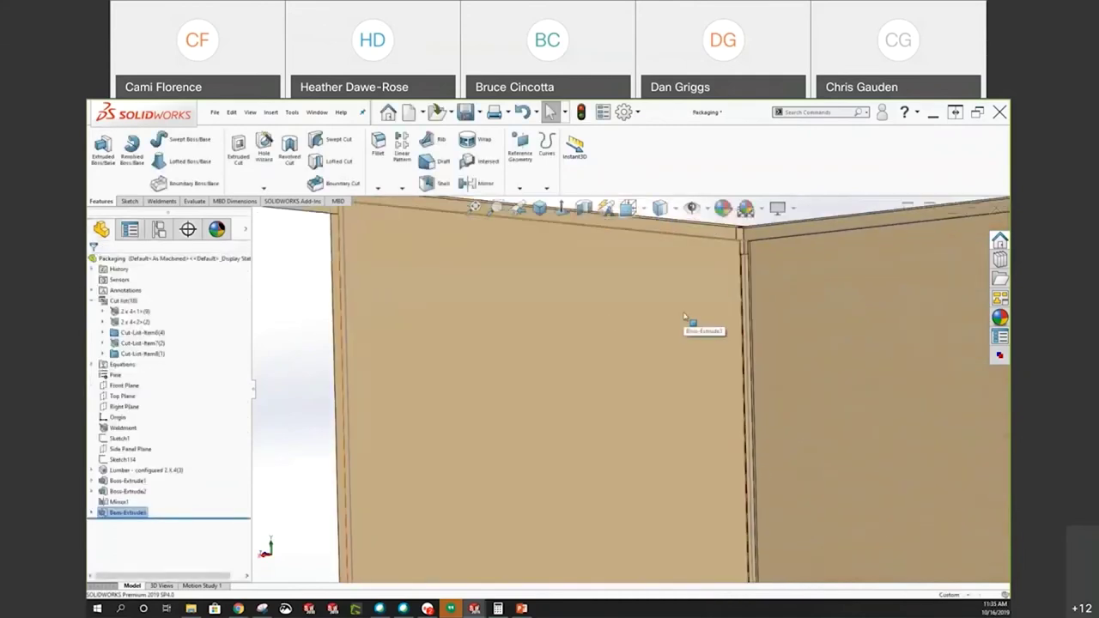
scroll(684, 317, "up", 3)
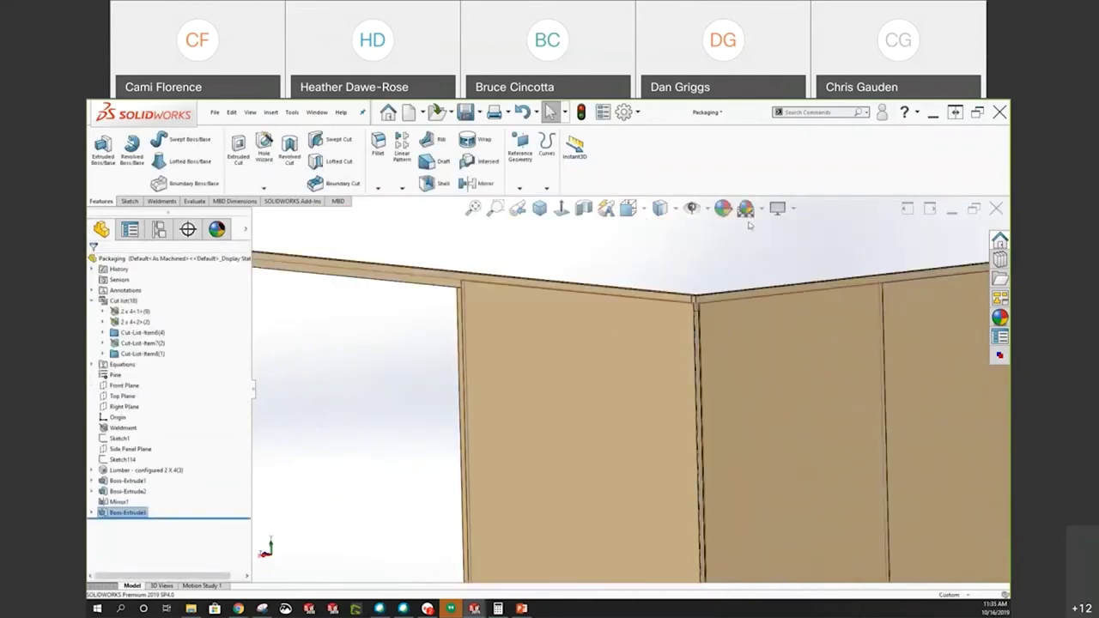
Turn on RealView Graphics so the panels show wood-grain rendering
left_click(775, 213)
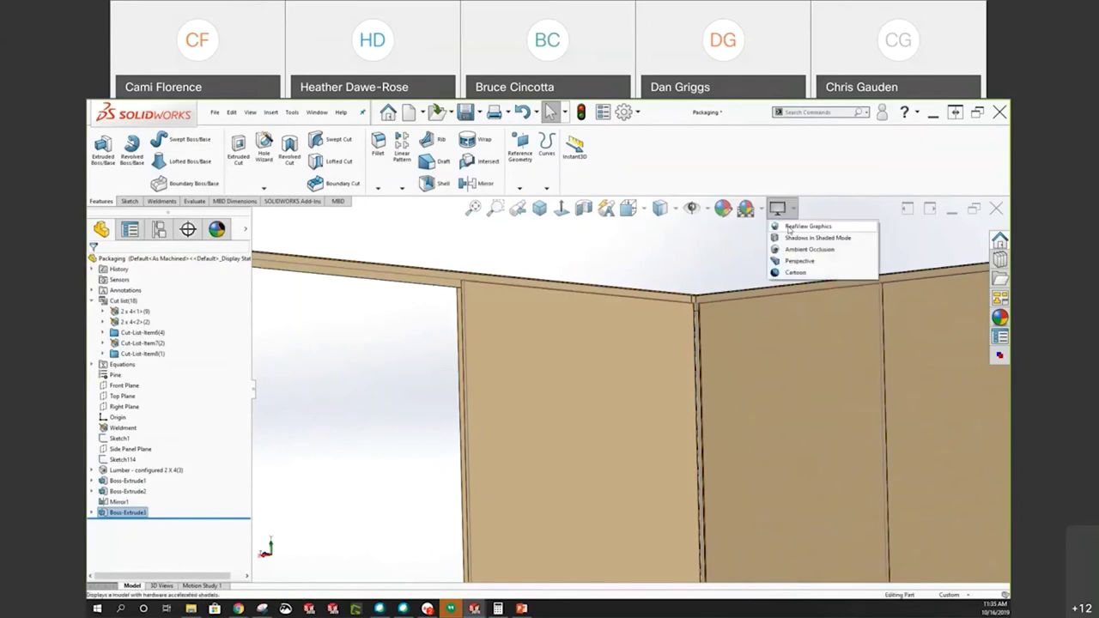
left_click(788, 227)
scroll(654, 355, "down", 3)
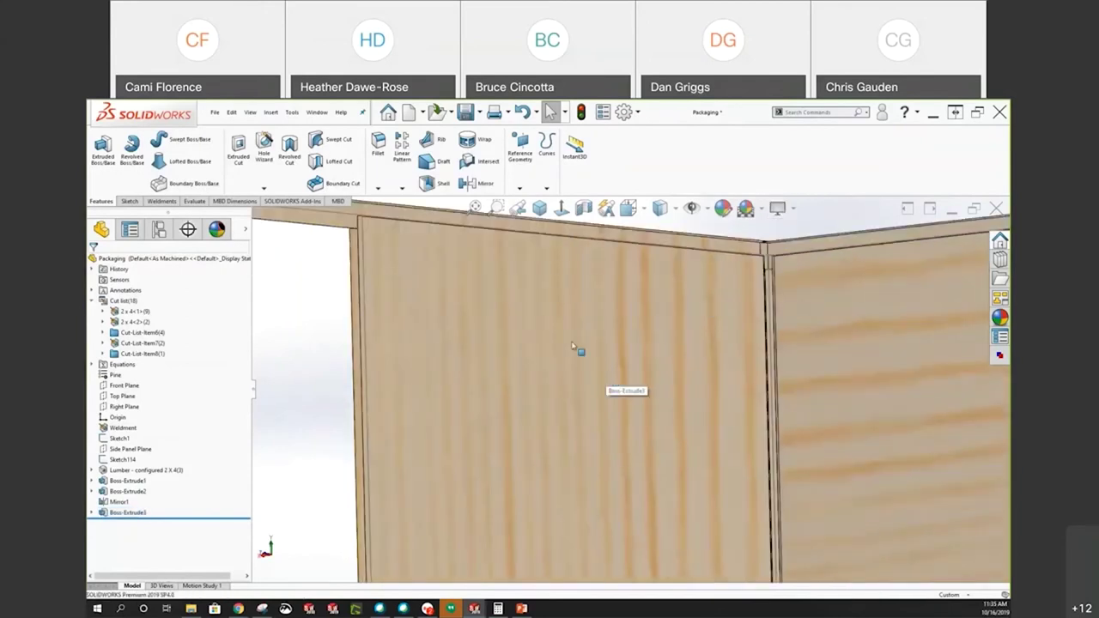
scroll(578, 350, "up", 2)
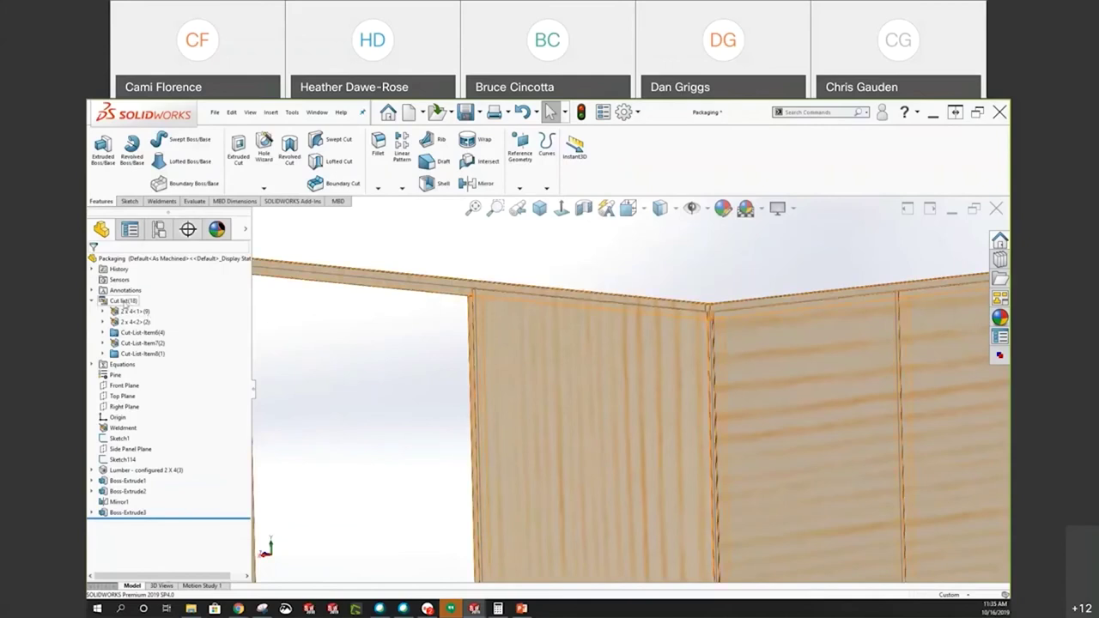
Open the Properties dialog for the 2 x 4 cut-list item
right_click(125, 303)
right_click(121, 312)
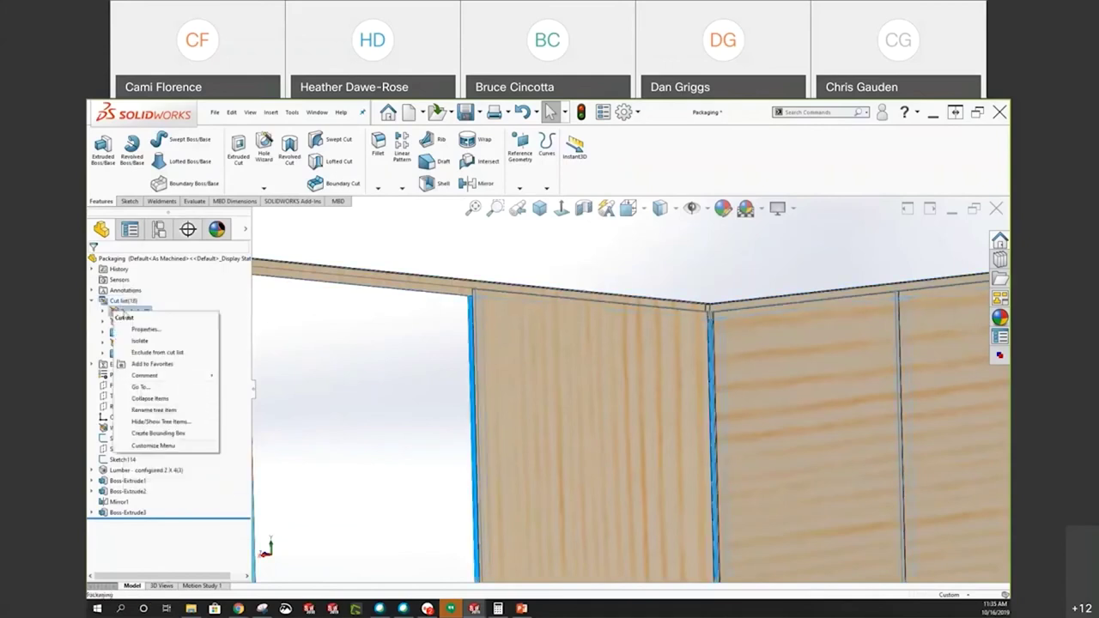
left_click(146, 328)
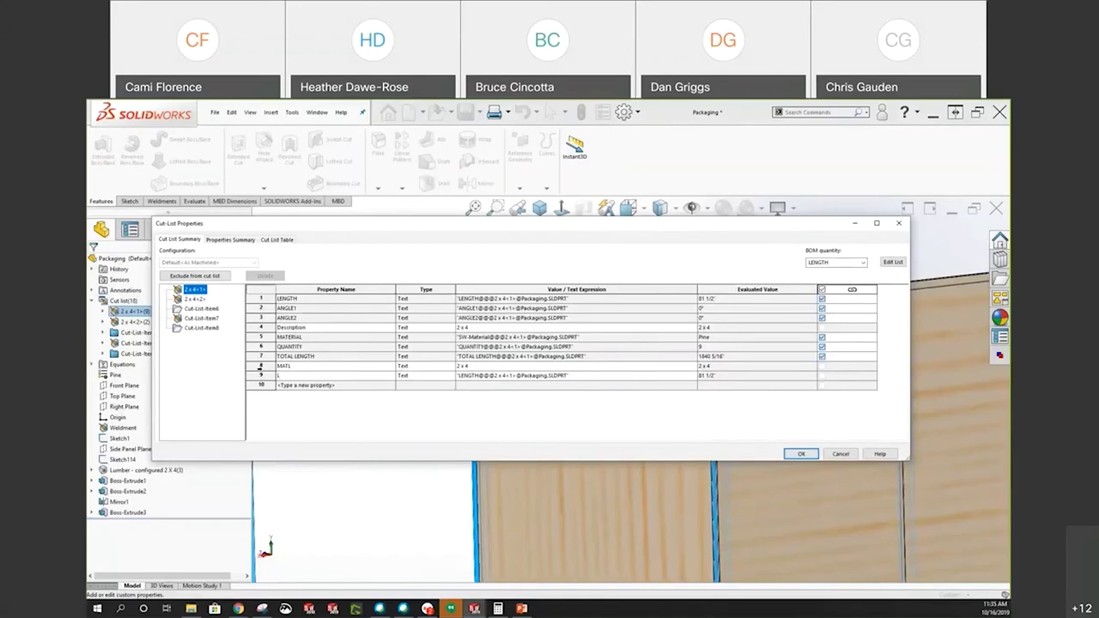
Review the MATL, MATERIAL and LENGTH rows, then select Cut-List-Item6
left_click(261, 366)
left_click(262, 375)
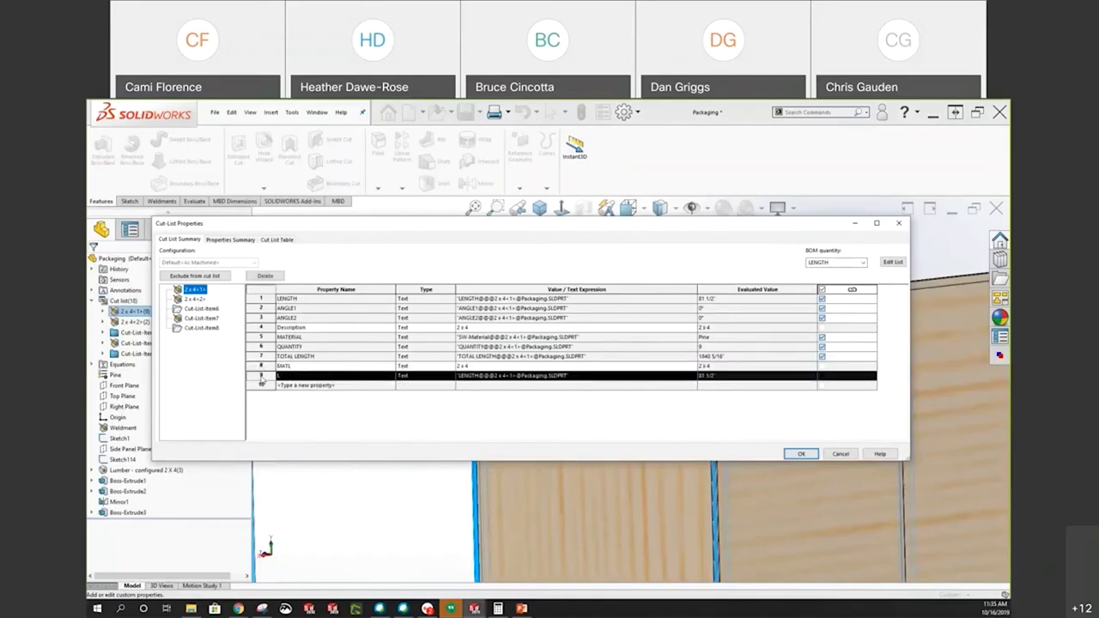
left_click(260, 378)
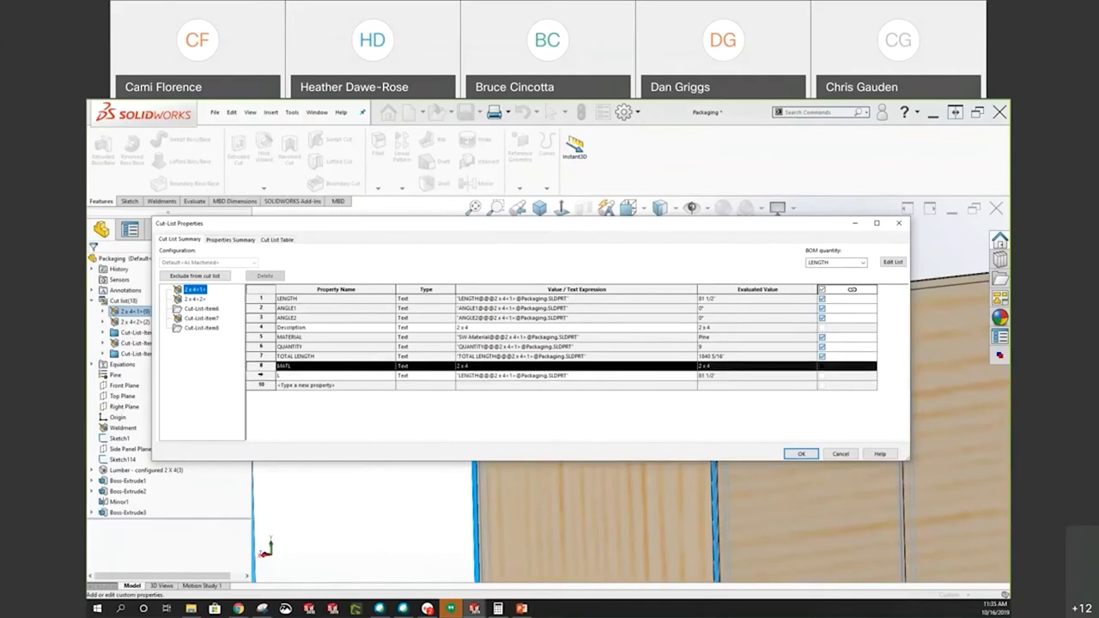
left_click(260, 366)
left_click(276, 337)
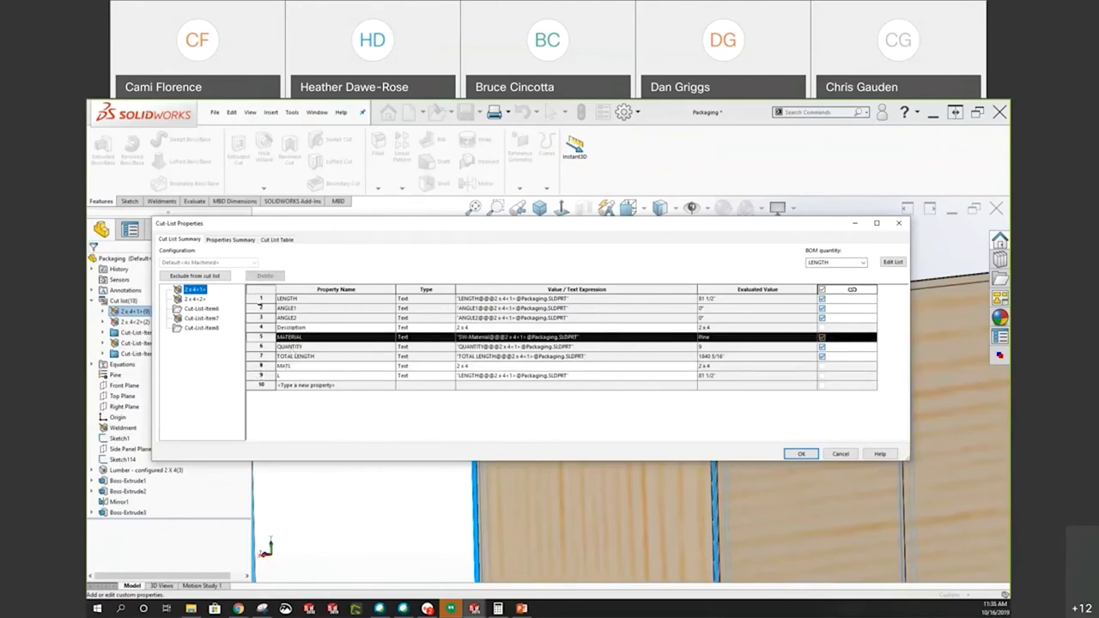
left_click(258, 298)
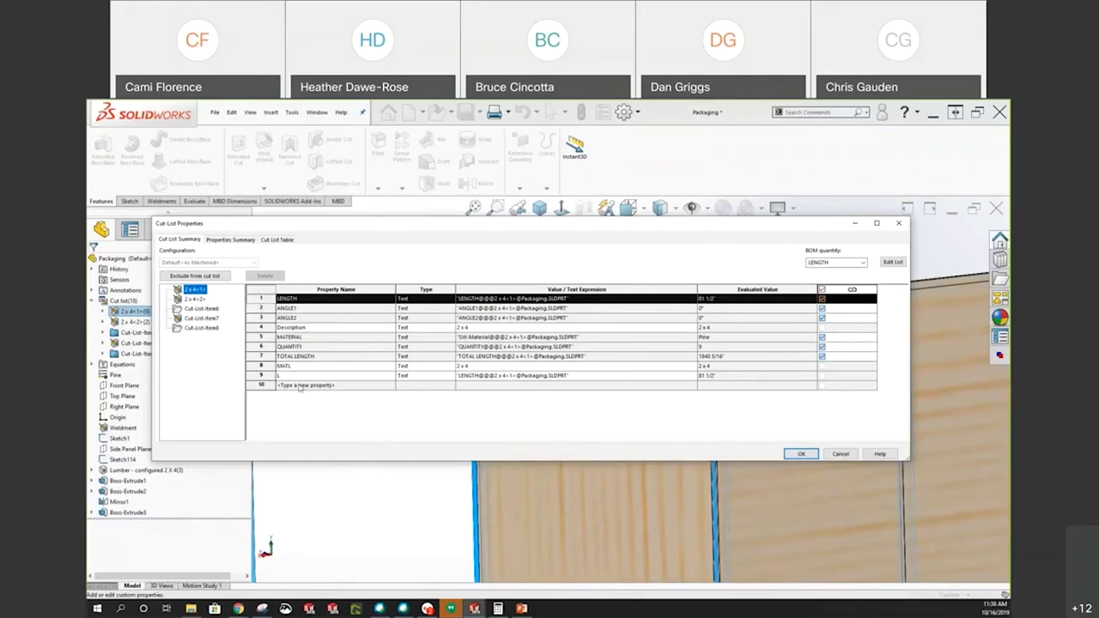
left_click(196, 309)
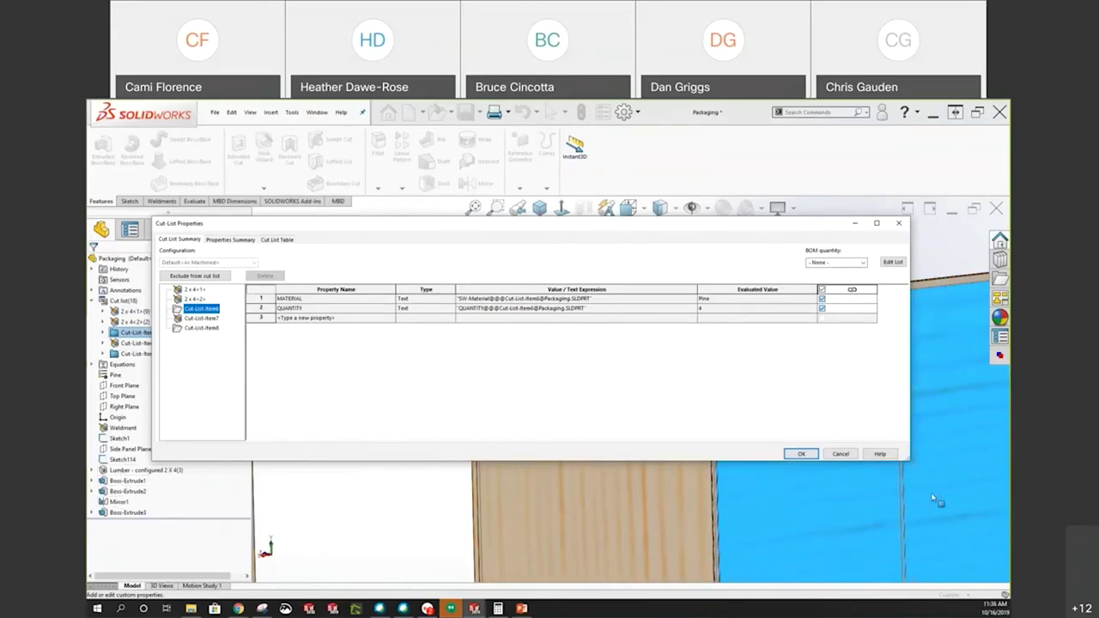
Add a DESCRIPTION property to Cut-List-Item6 with value 'Plywood, 1/8" THK'
left_click(390, 320)
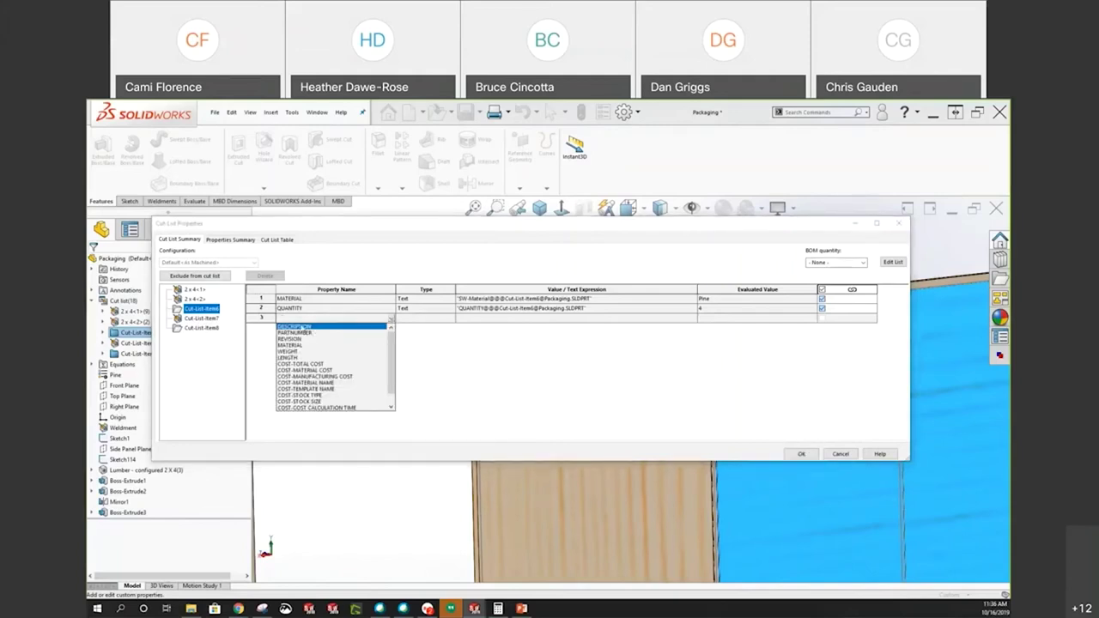
left_click(303, 327)
left_click(479, 320)
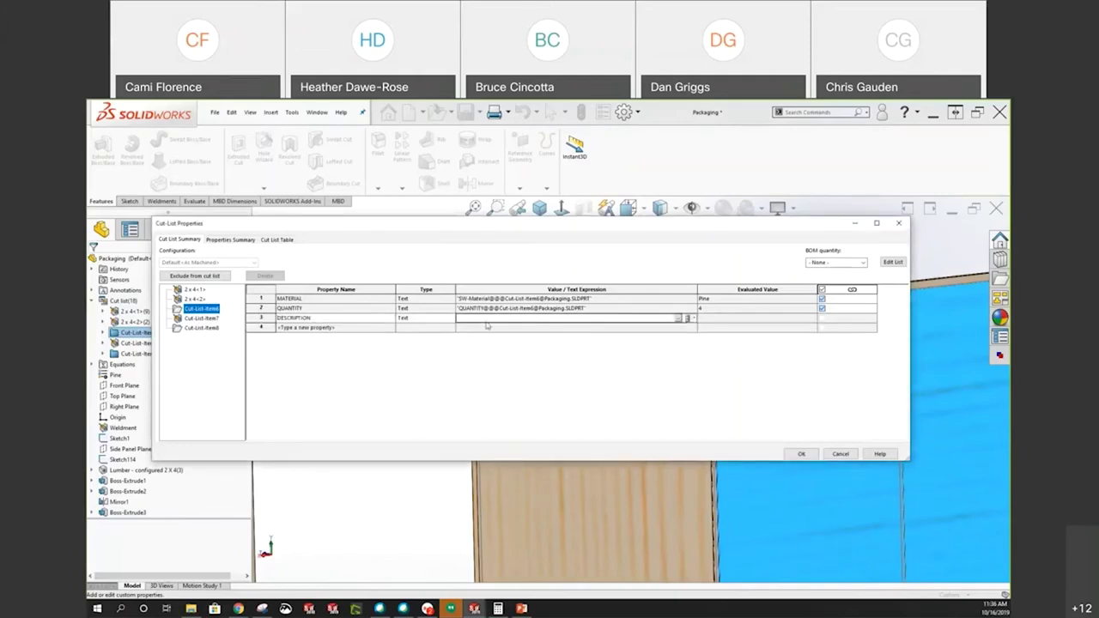
type("Piywood -")
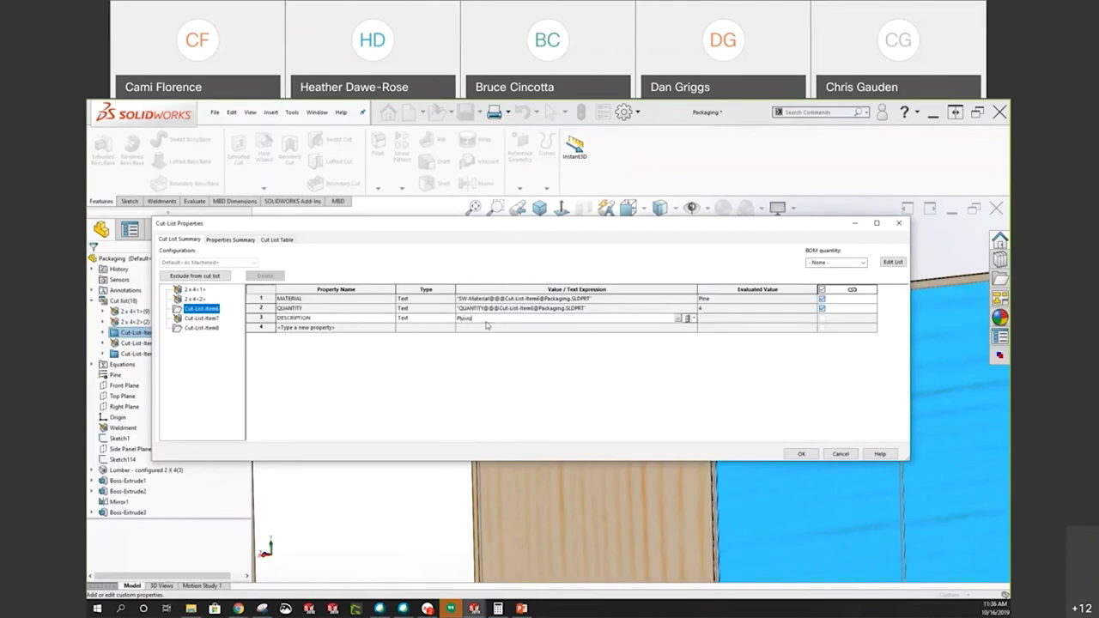
key("BackSpace")
key("BackSpace")
type(", 1/8\" TH")
Close Cut-List Properties and view the whole wall in isometric
left_click(801, 453)
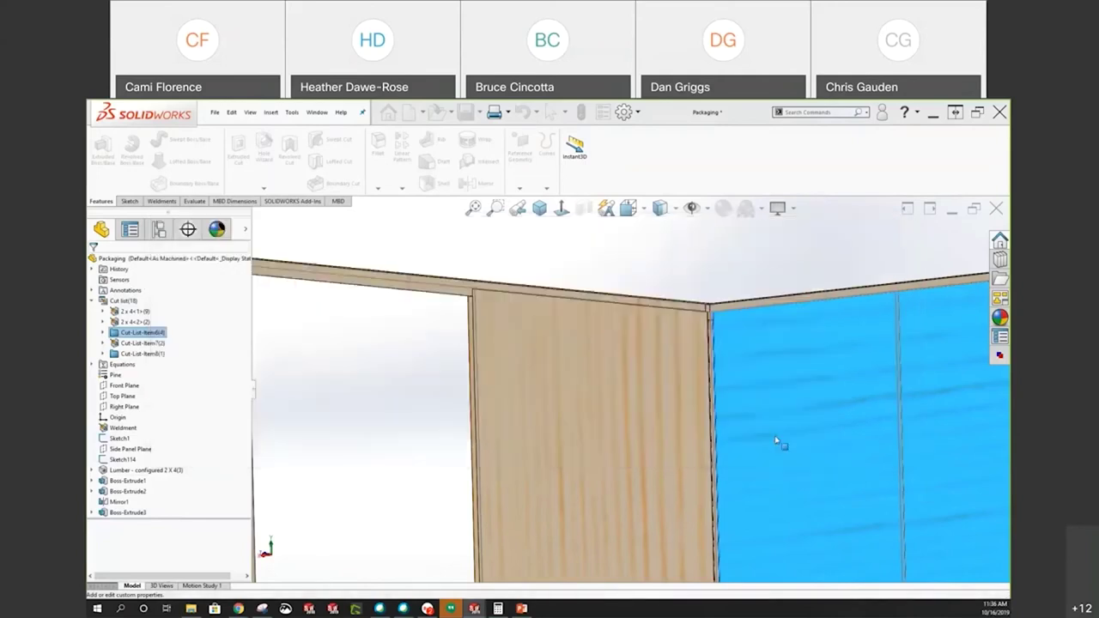
scroll(571, 302, "up", 2)
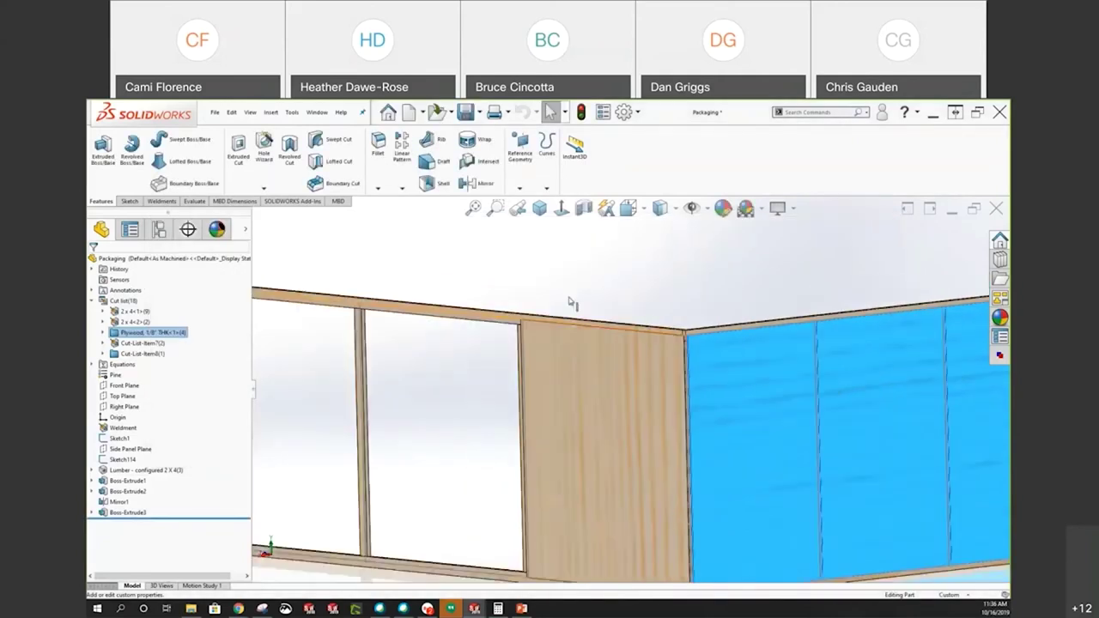
scroll(542, 300, "up", 3)
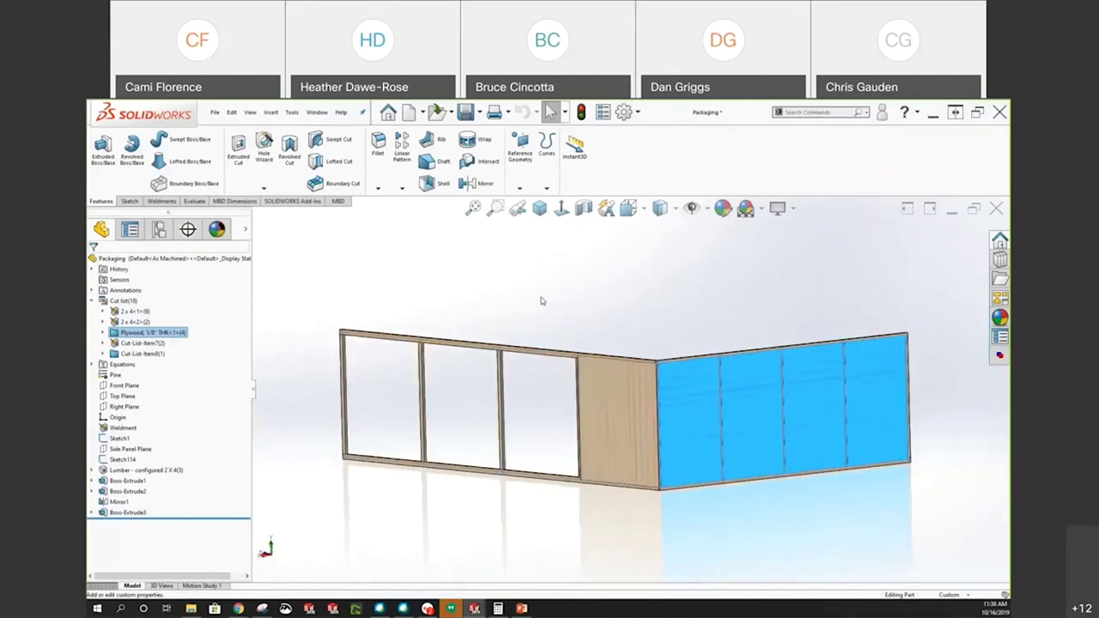
left_click(539, 208)
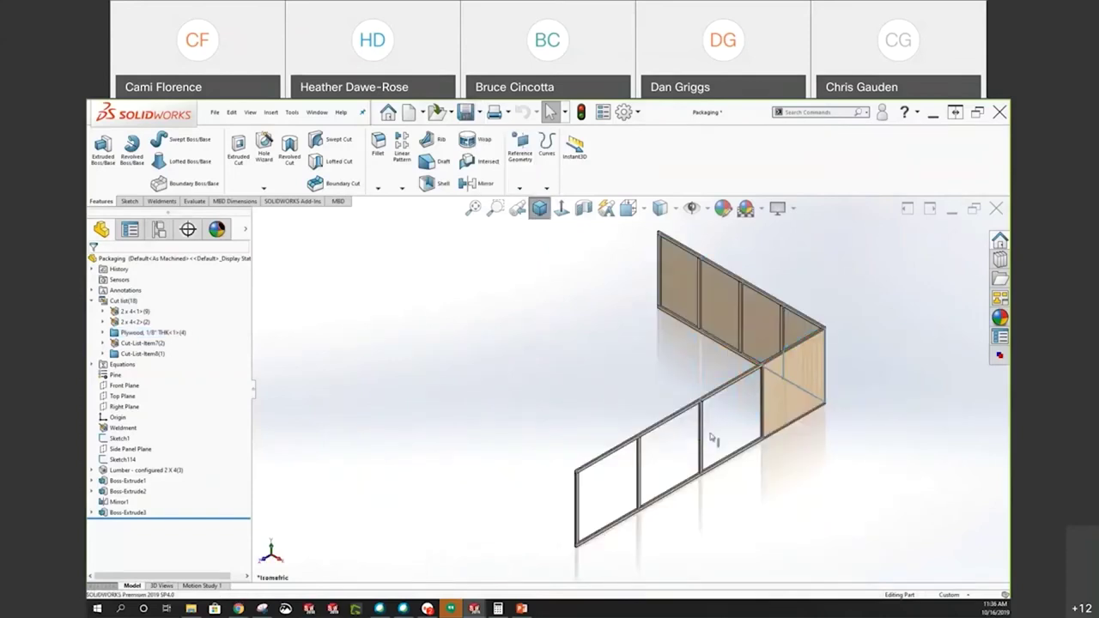
left_click(793, 396)
left_click(751, 430)
Edit the Mirror1 feature
middle_click_drag(567, 358, 386, 339)
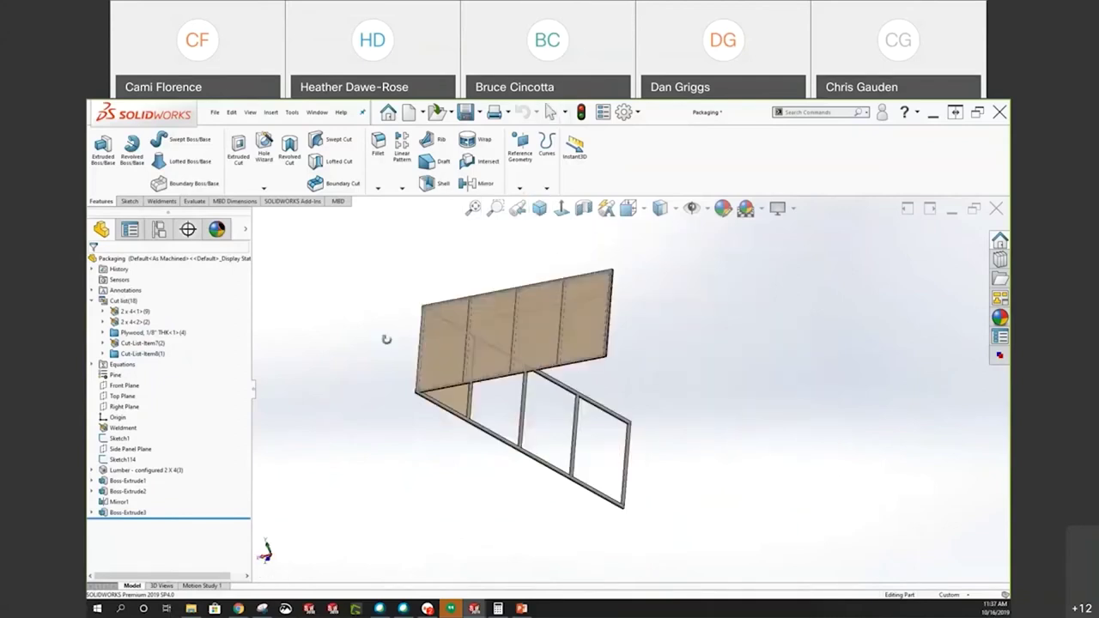
left_click_drag(387, 339, 373, 447)
left_click(549, 111)
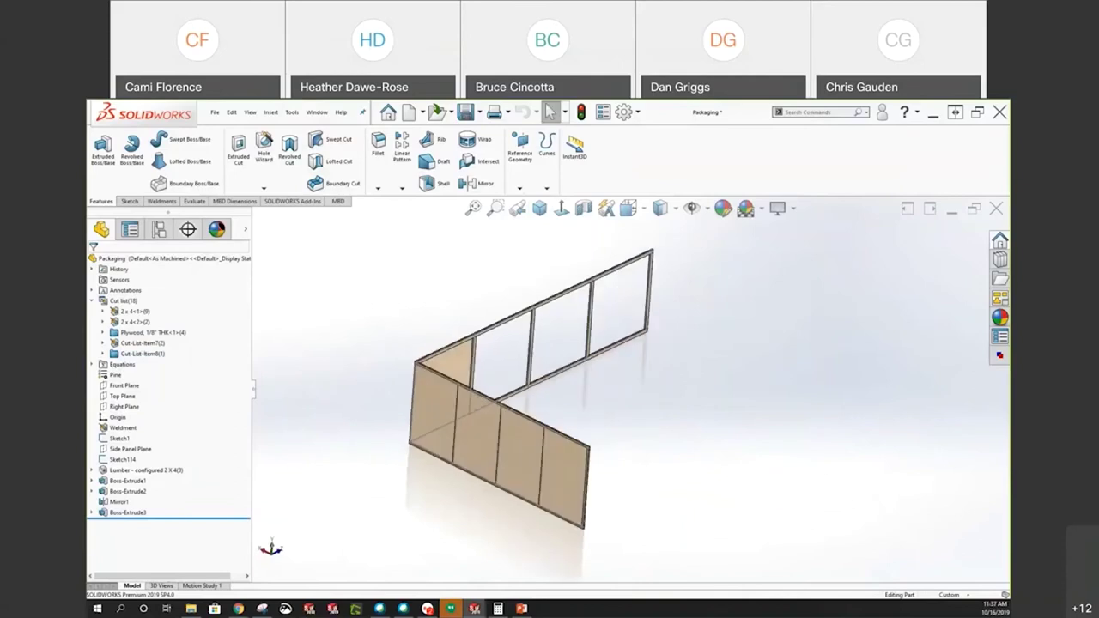
right_click(114, 502)
left_click(113, 383)
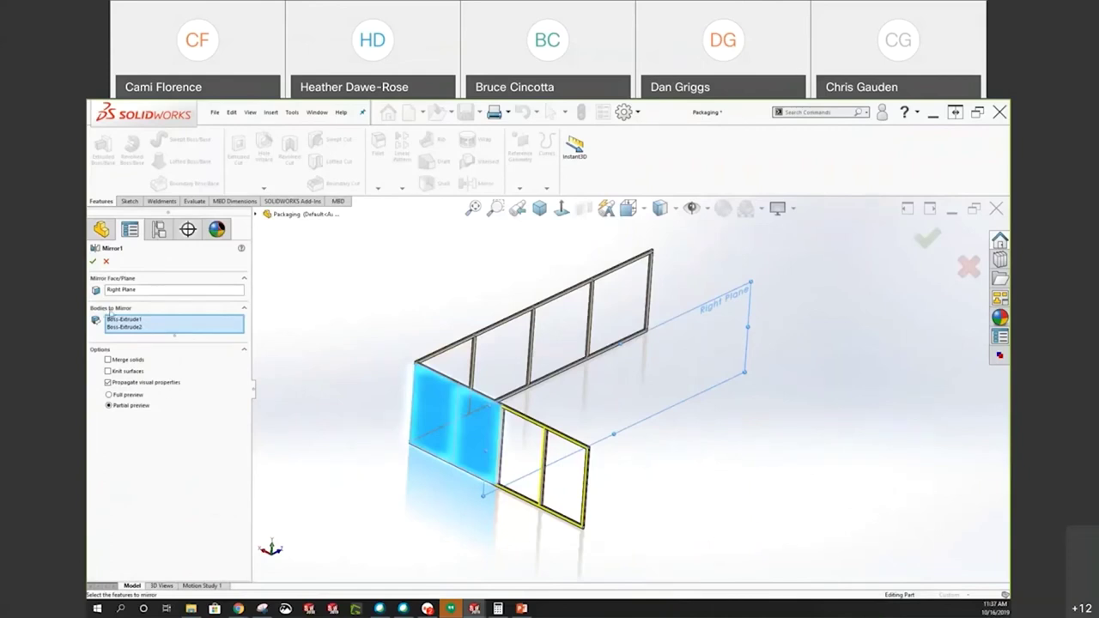
Set up a mirror of the end panel and lower rail across the Right Plane, then cancel it
scroll(416, 409, "down", 2)
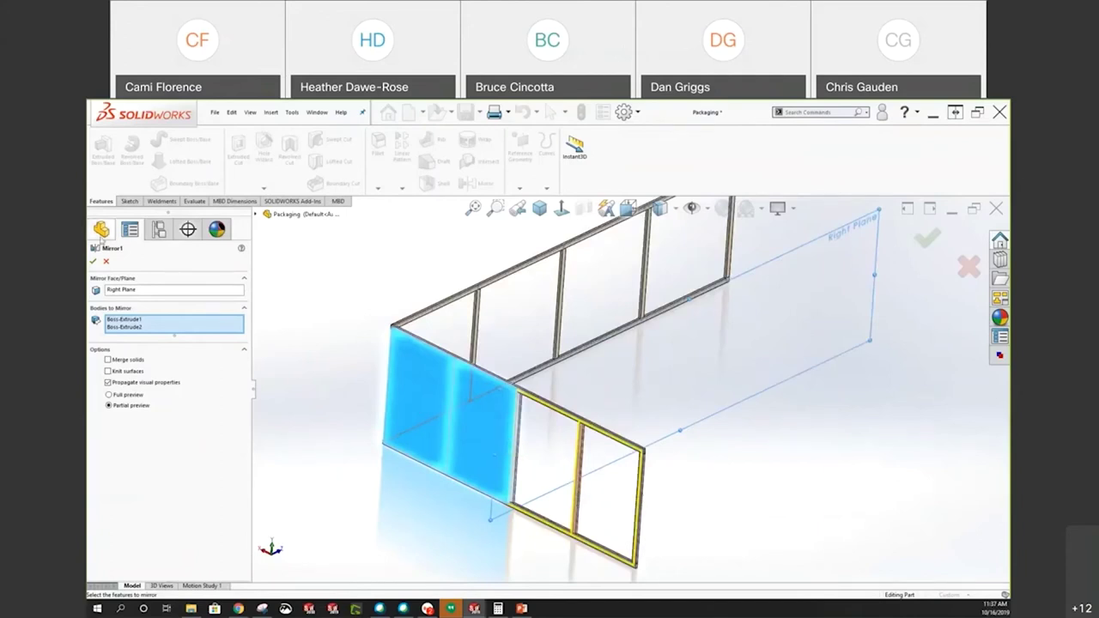
left_click(94, 263)
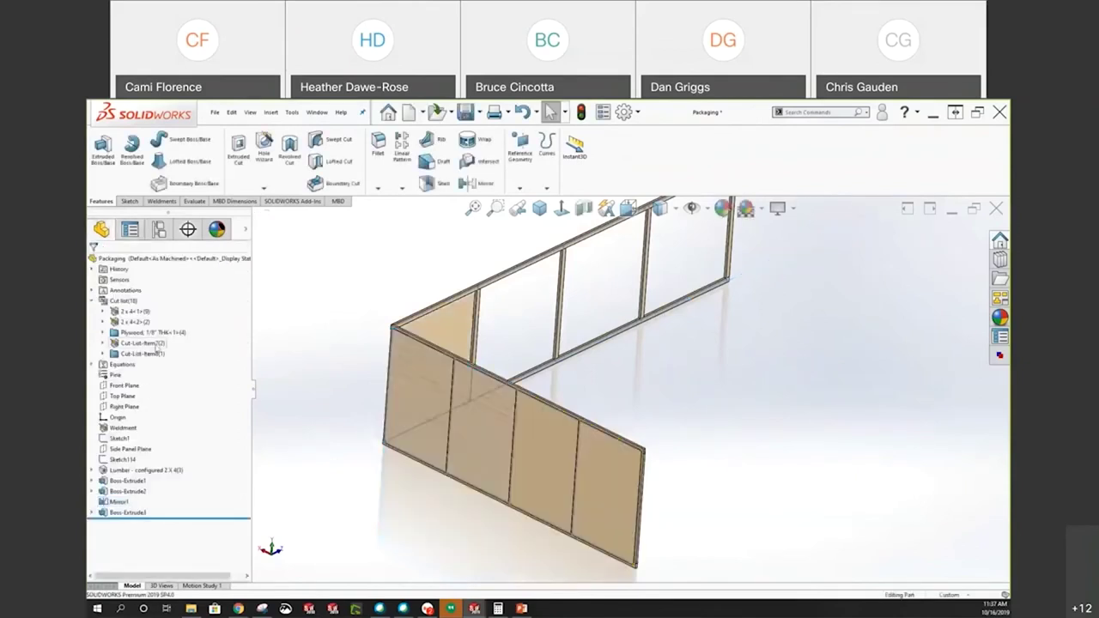
left_click(122, 406)
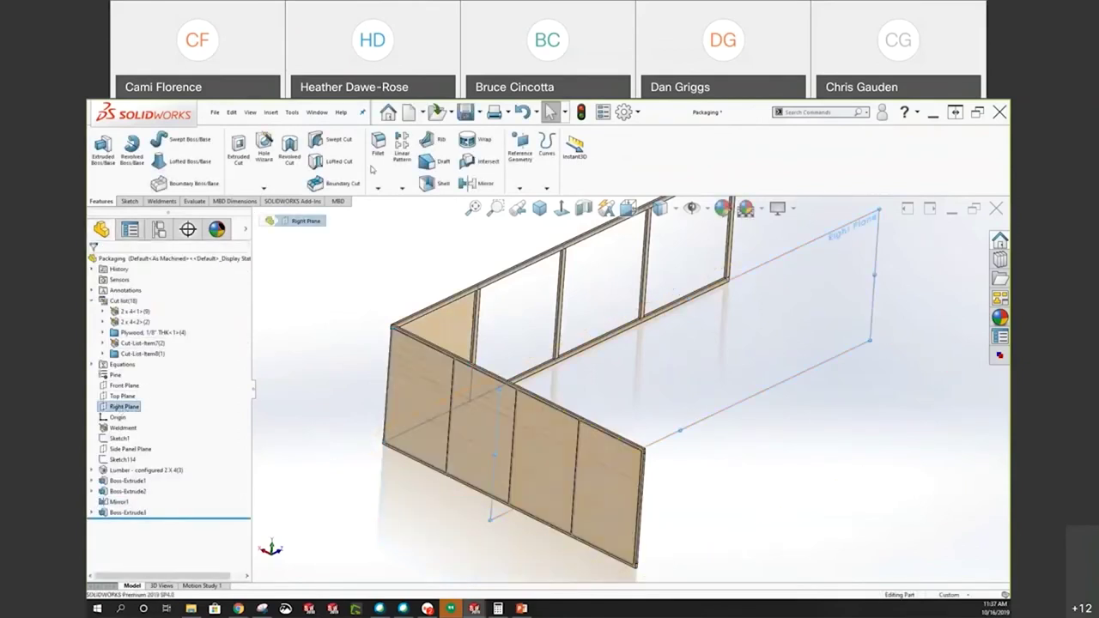
left_click(477, 183)
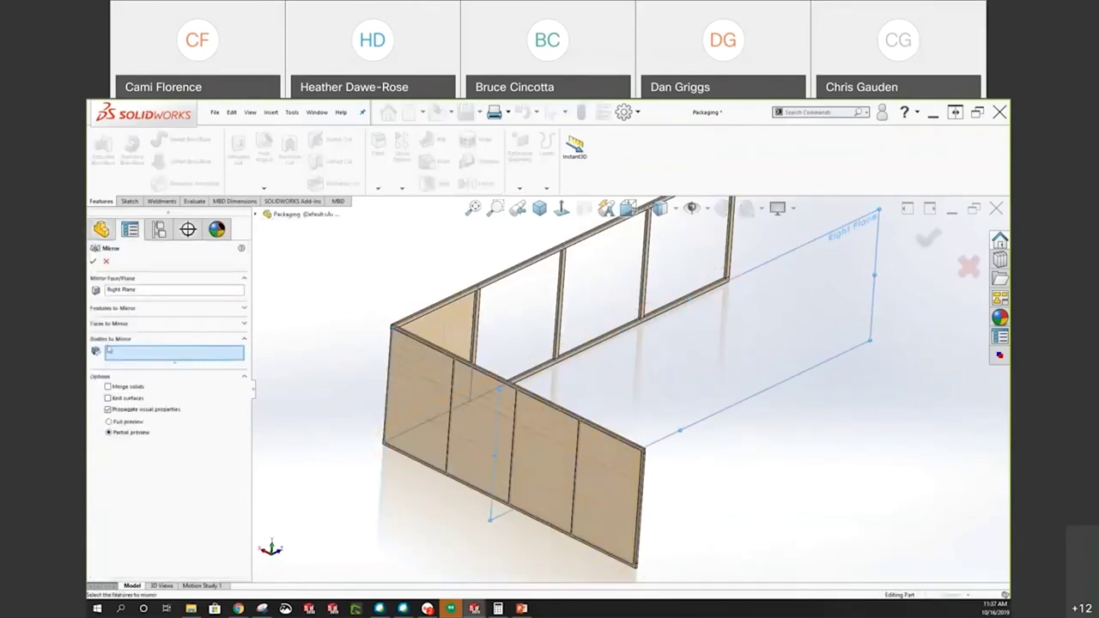
left_click(434, 318)
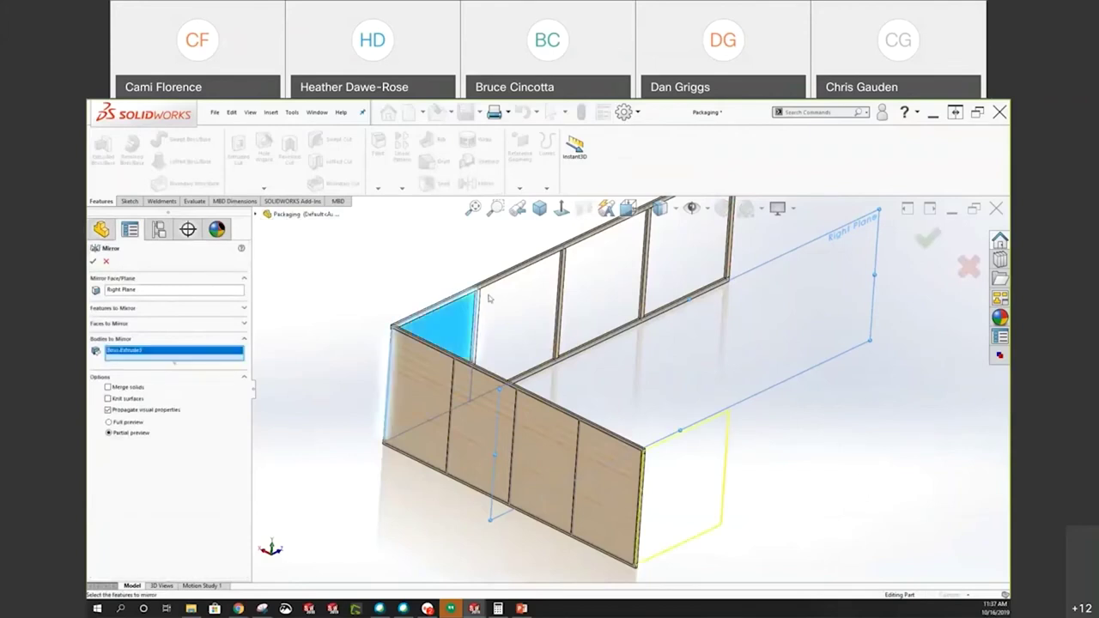
scroll(516, 295, "down", 3)
left_click(574, 419)
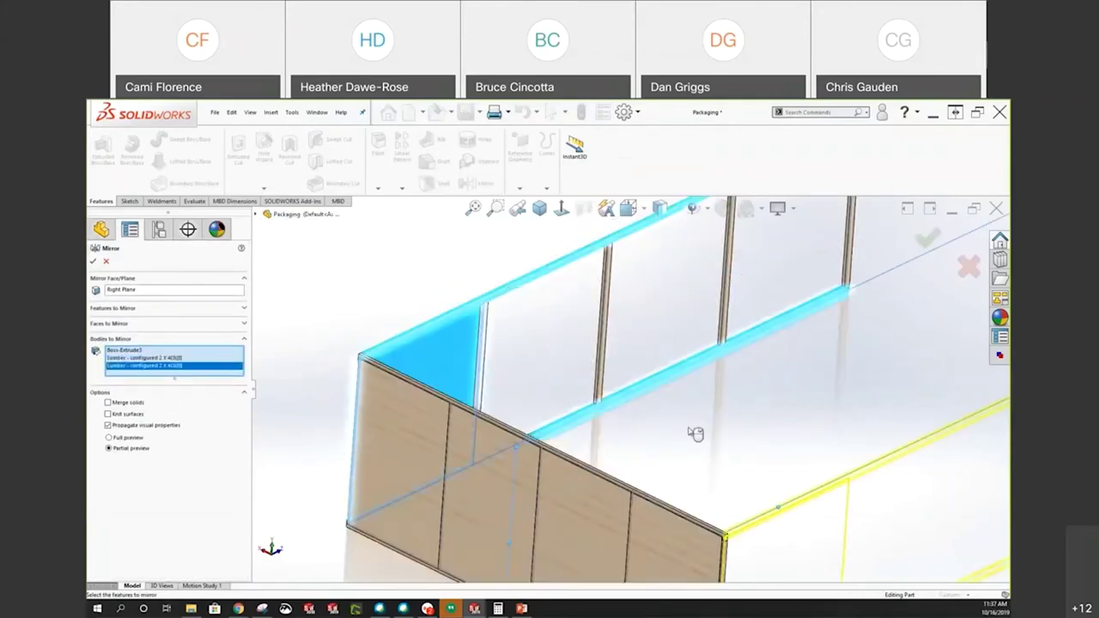
scroll(764, 503, "up", 4)
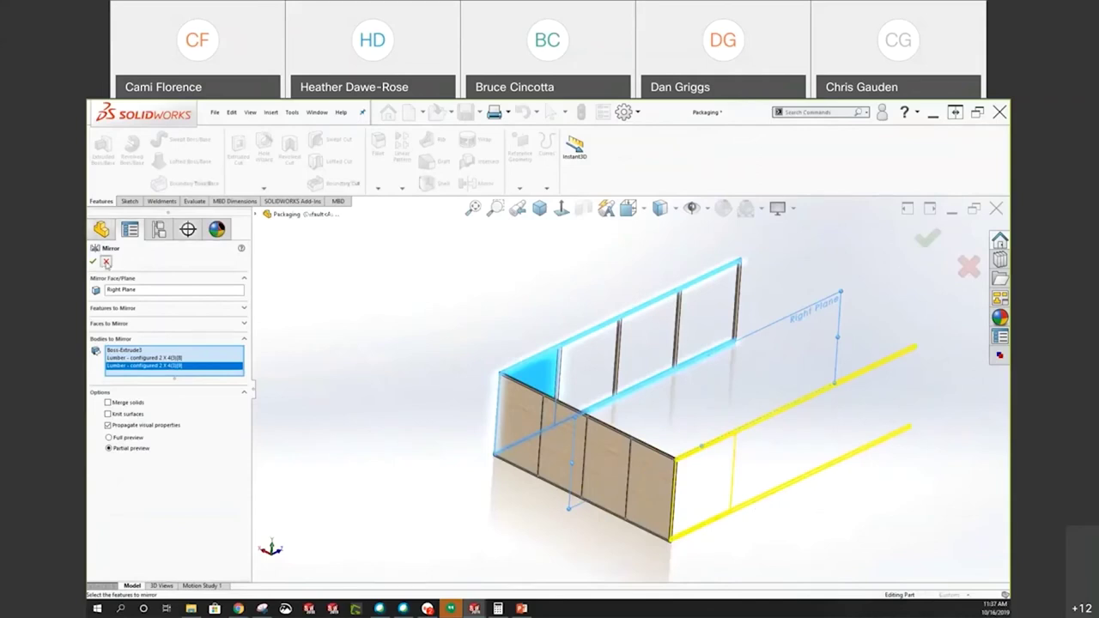
left_click(106, 262)
Select the 2 X 4 lumber frame to display its dimensions, including the 220 front length
scroll(602, 429, "down", 2)
scroll(601, 430, "down", 3)
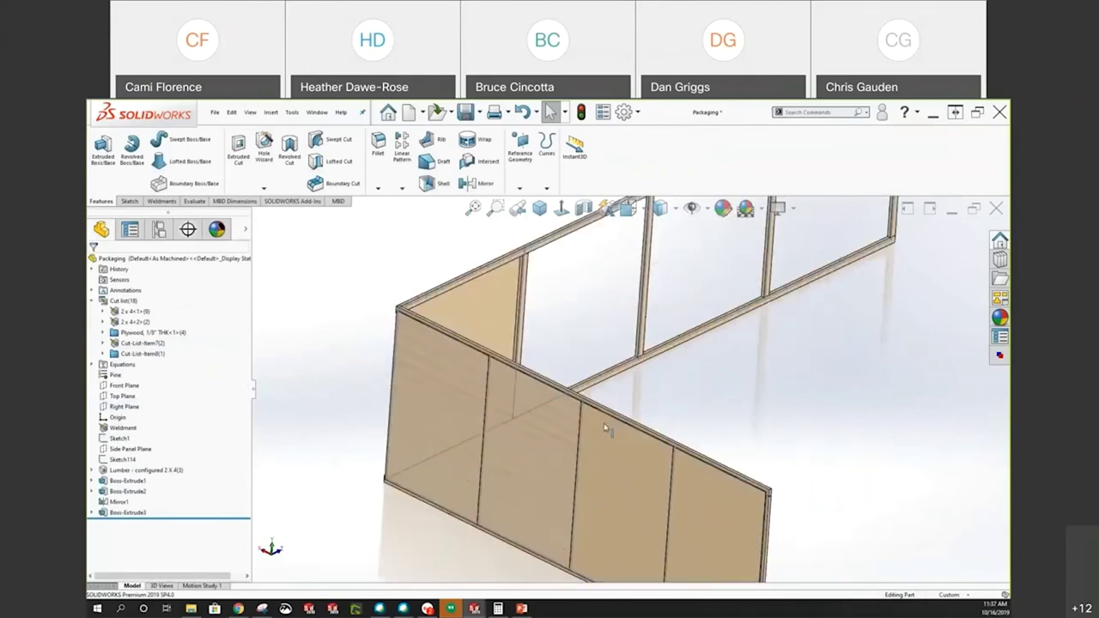
scroll(608, 411, "down", 2)
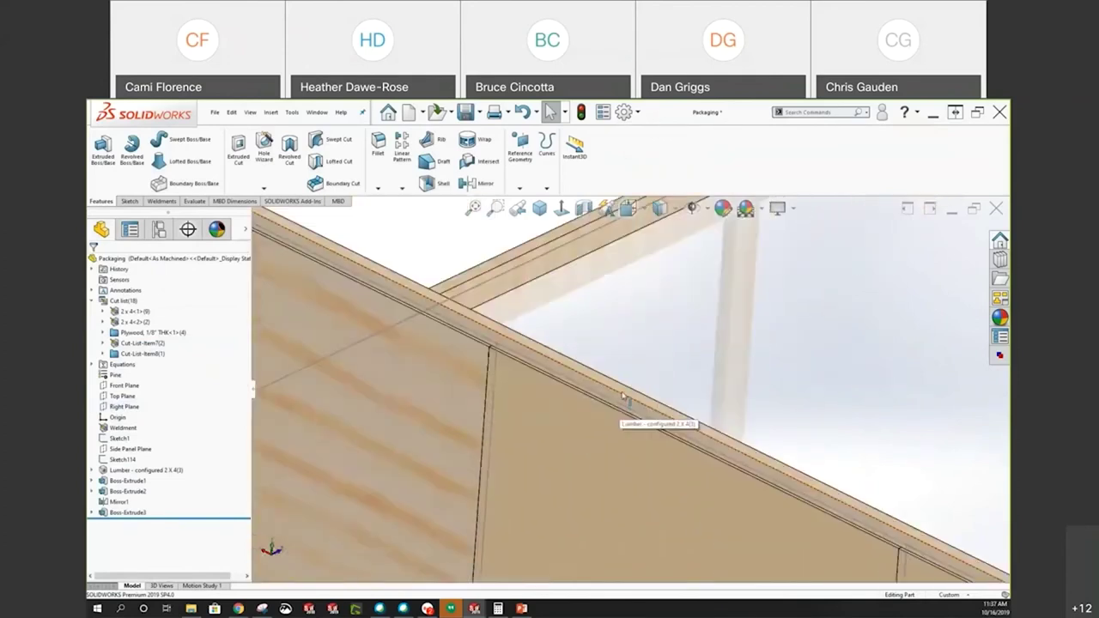
left_click(623, 395)
scroll(799, 410, "up", 5)
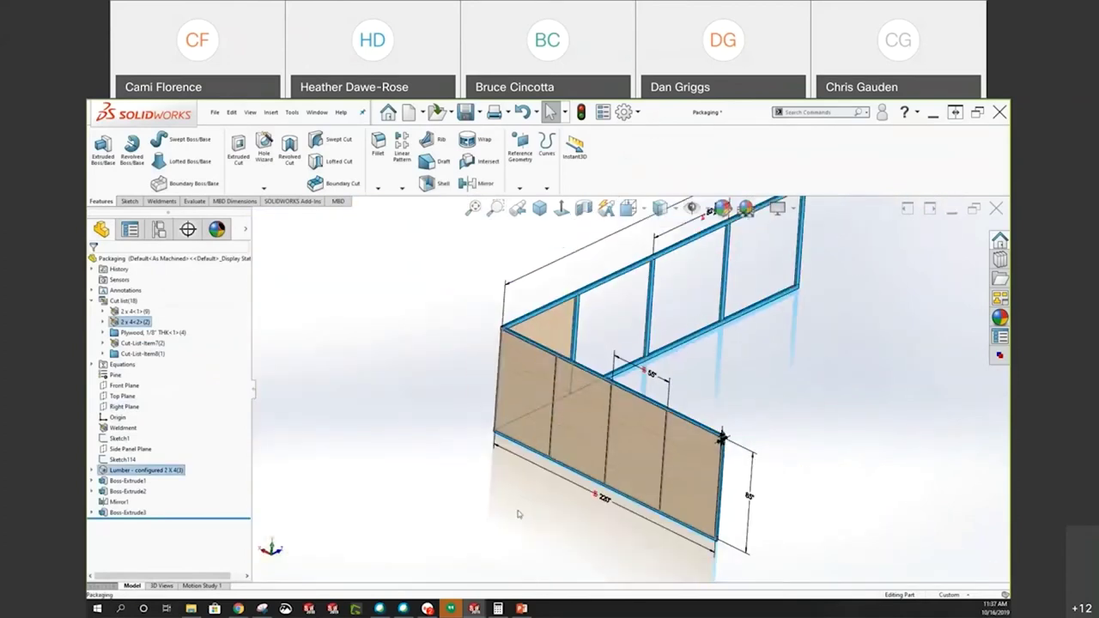
scroll(523, 508, "down", 2)
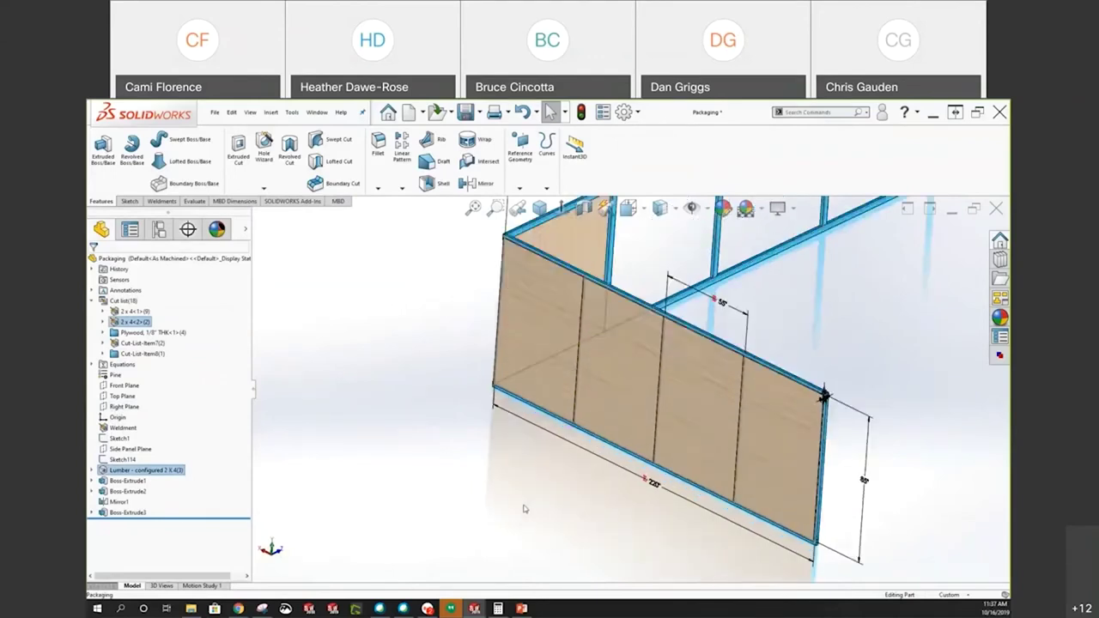
scroll(584, 375, "up", 3)
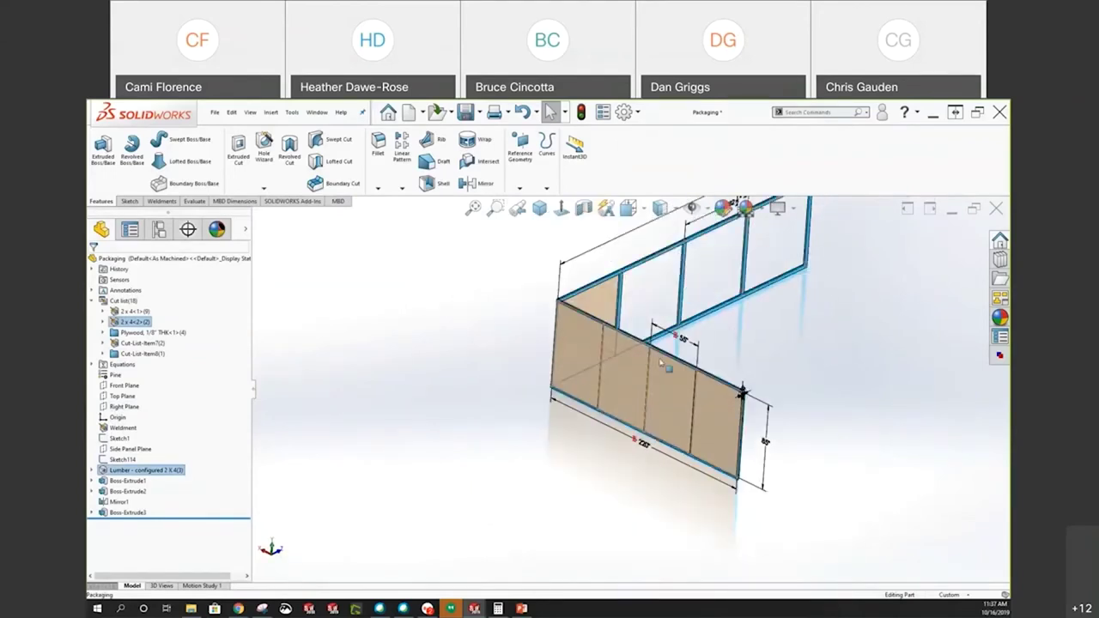
Expand Equations to show Front Length = 220, and orbit to reveal the 330 dimension
scroll(711, 295, "up", 2)
scroll(676, 344, "down", 2)
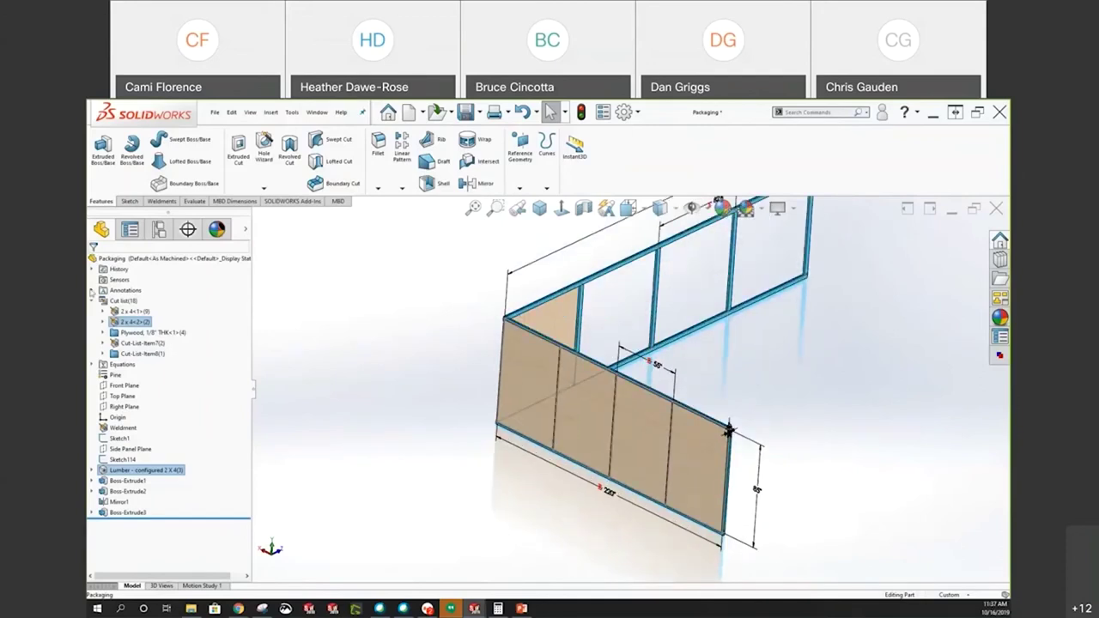
left_click(92, 365)
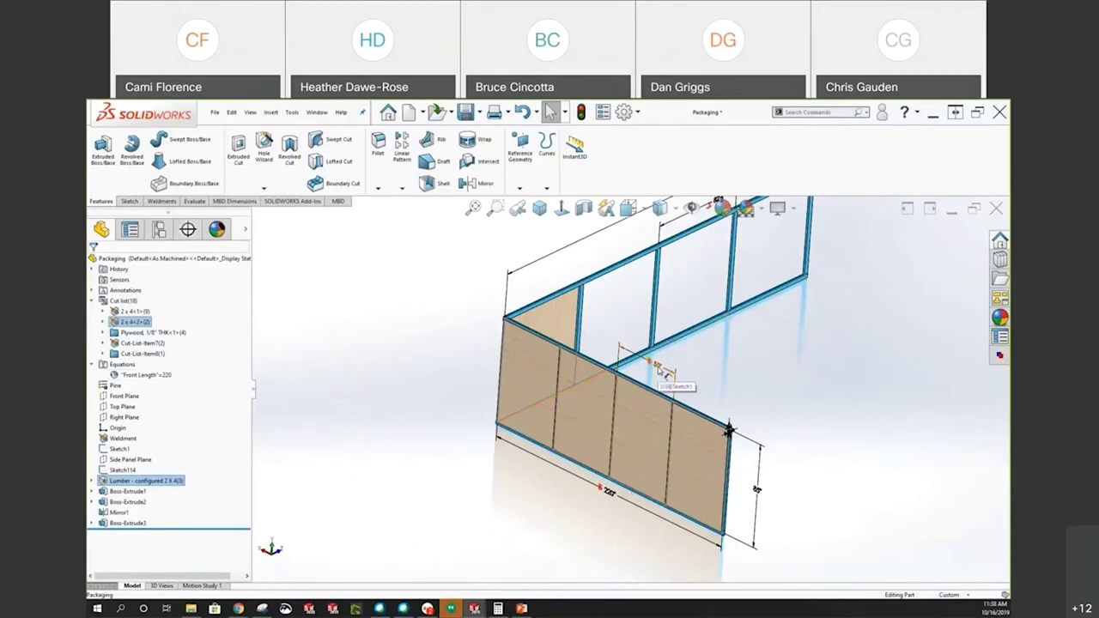
middle_click_drag(659, 371, 665, 268)
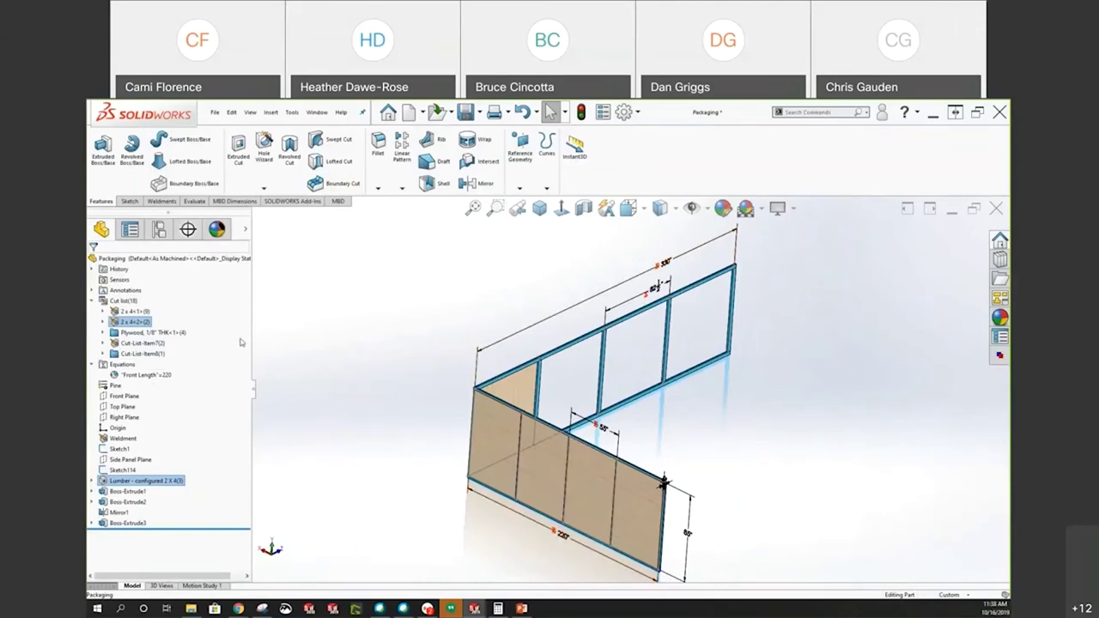
left_click(128, 366)
In Manage Equations, change Front Length from 220 to 240 and inspect the longer frame
right_click(129, 366)
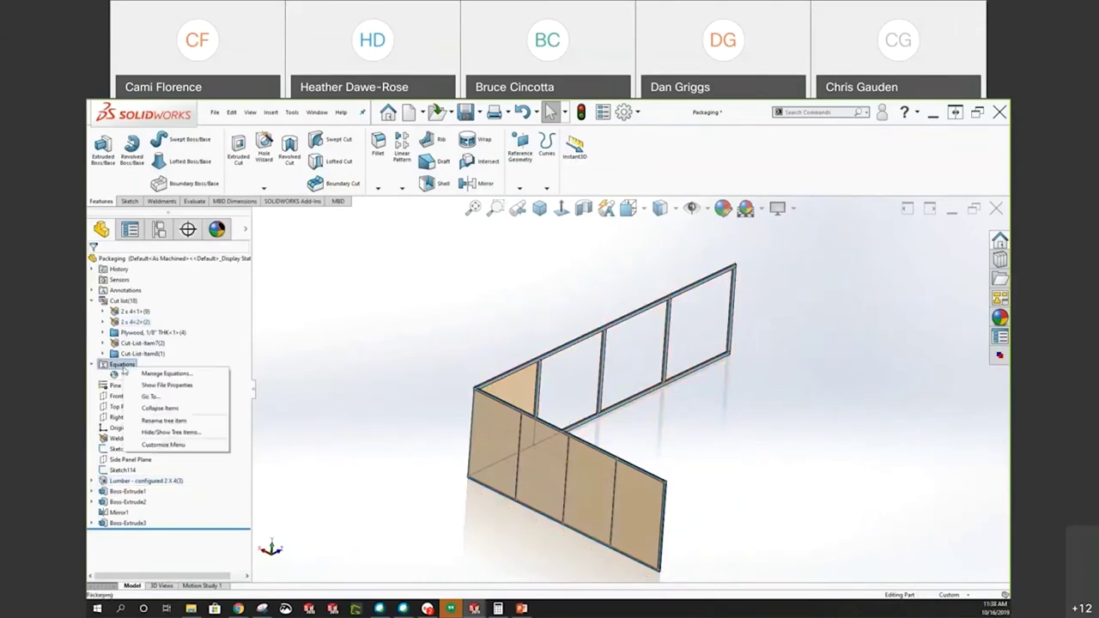
left_click(155, 375)
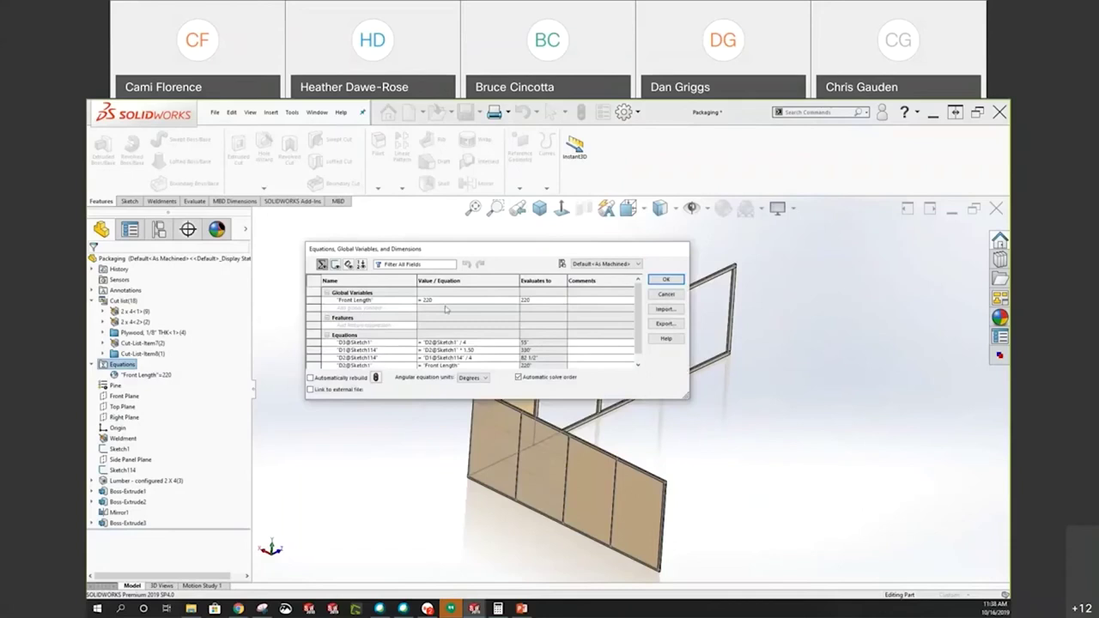
left_click(442, 302)
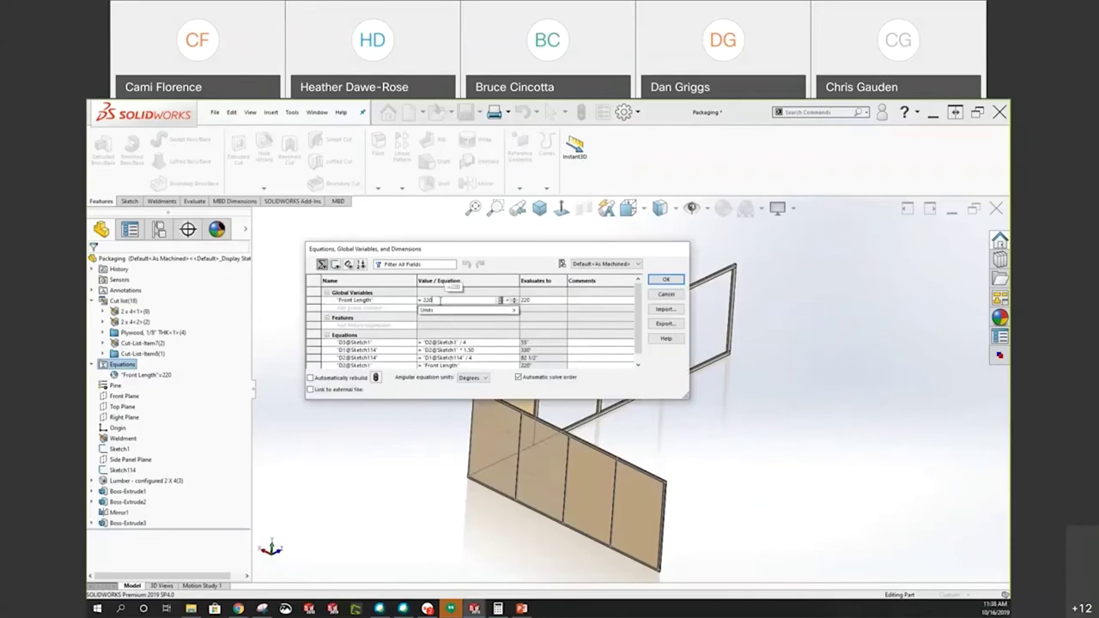
type("4")
key("BackSpace")
key("BackSpace")
type("40")
left_click(664, 281)
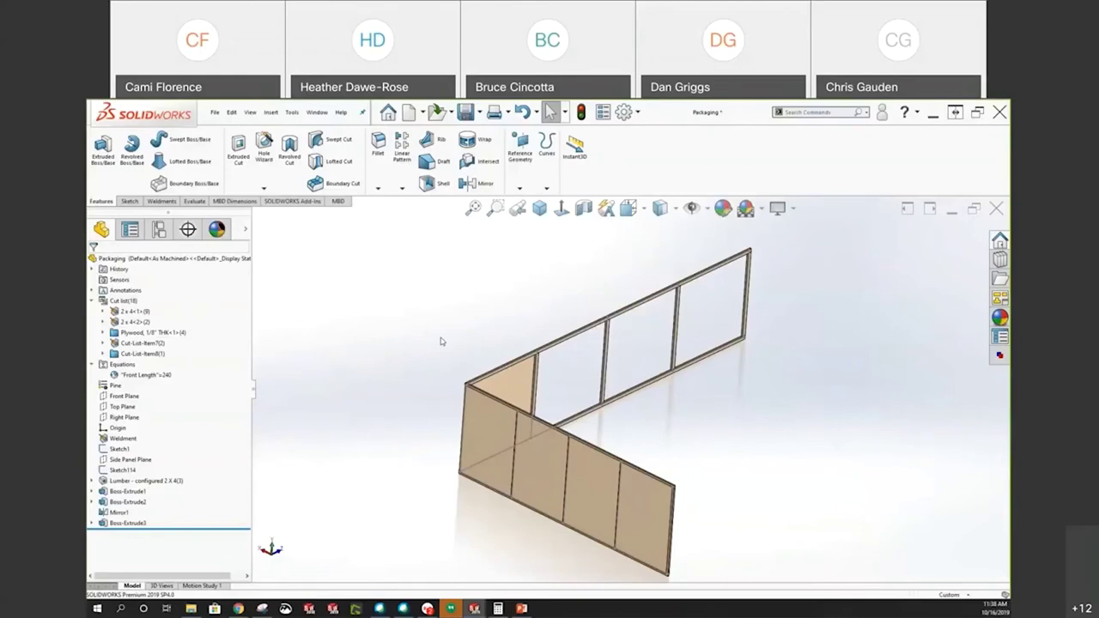
mouse_move(442, 321)
middle_mouse_down()
mouse_move(415, 319)
mouse_move(444, 318)
mouse_move(459, 334)
middle_mouse_up()
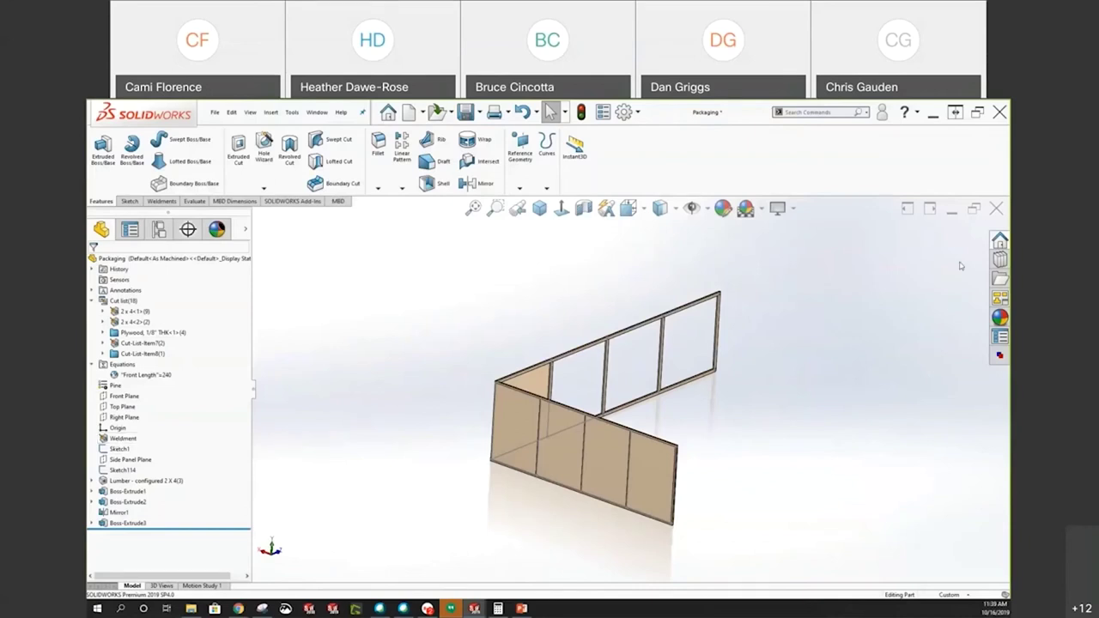
Close the Packaging part, answering the unsaved-changes prompt
left_click(997, 208)
left_click(523, 336)
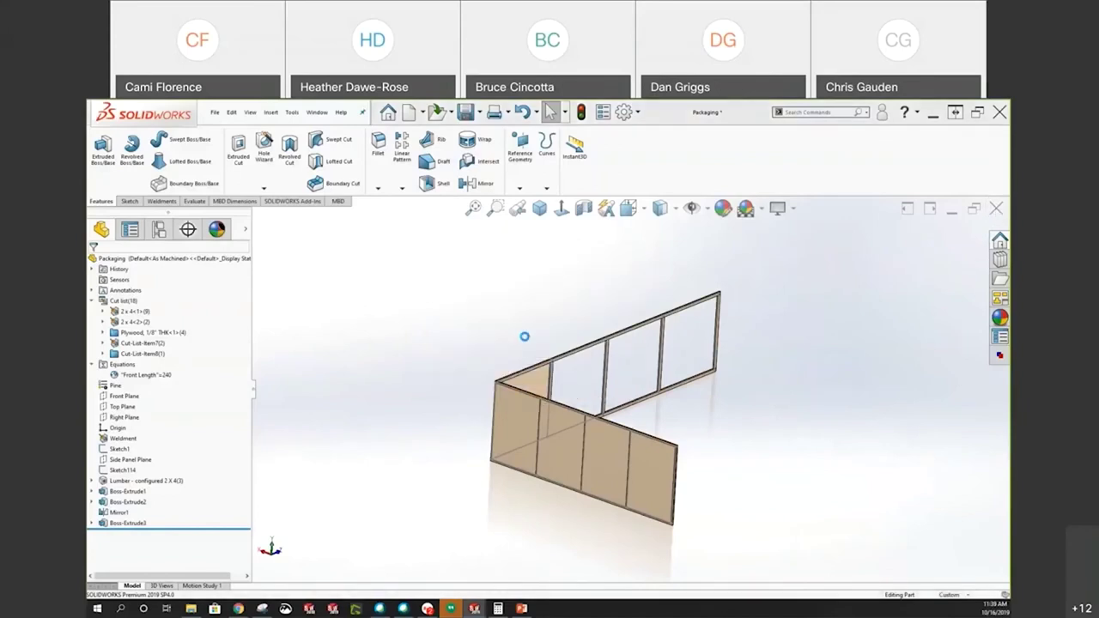
left_click(317, 111)
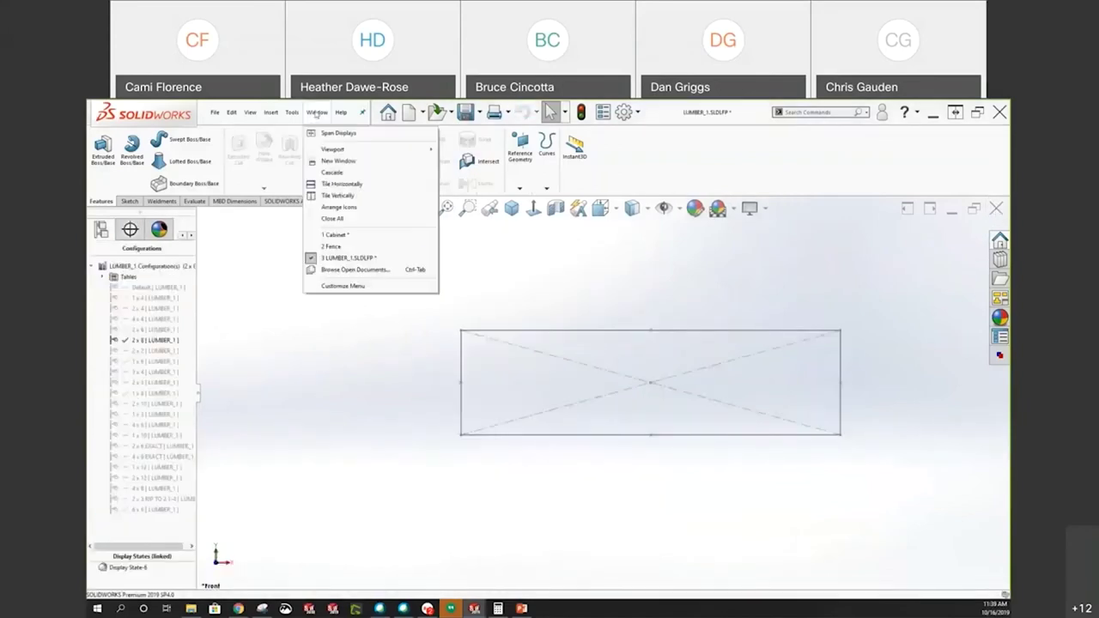
Switch to the Fence document and call up the 2 X 6 Lumber_1 member's actions
left_click(335, 249)
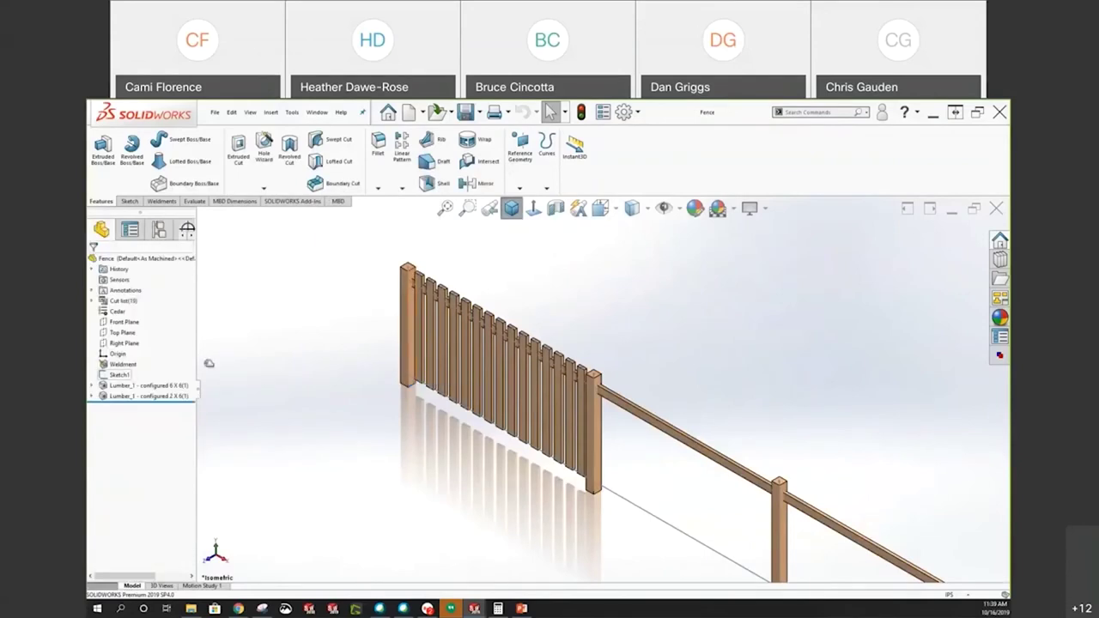
scroll(512, 410, "down", 2)
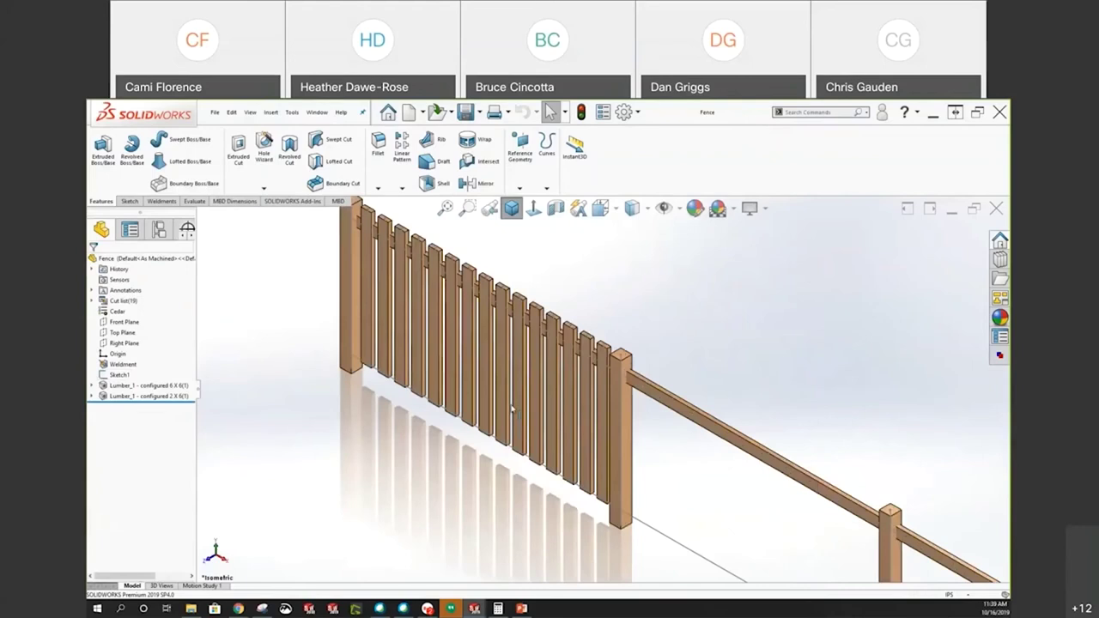
right_click(151, 397)
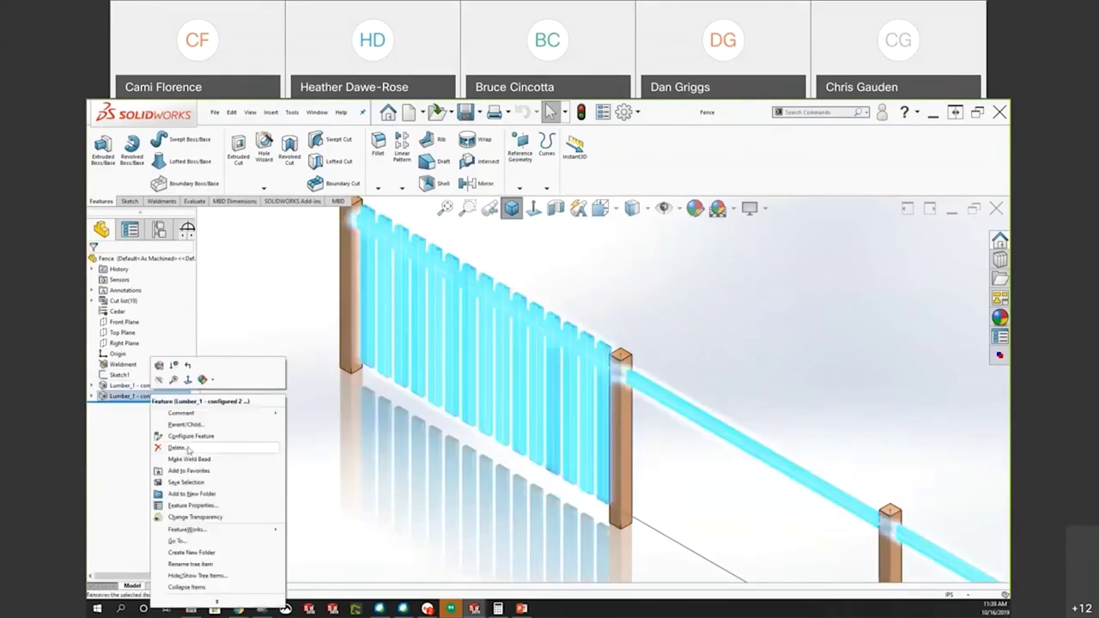
key("Escape")
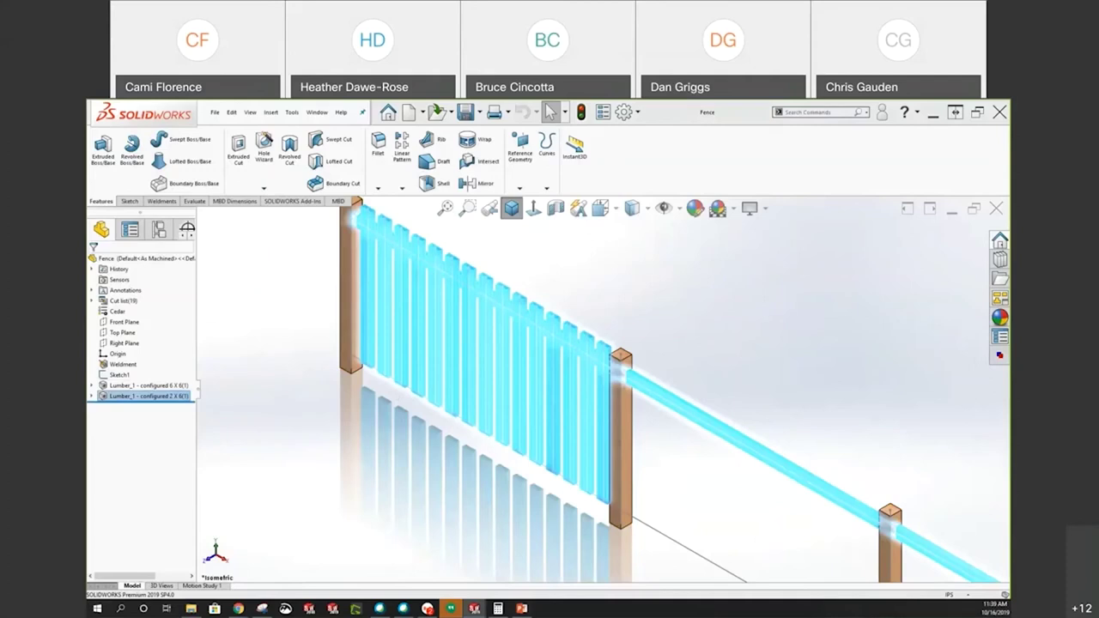
key("Escape")
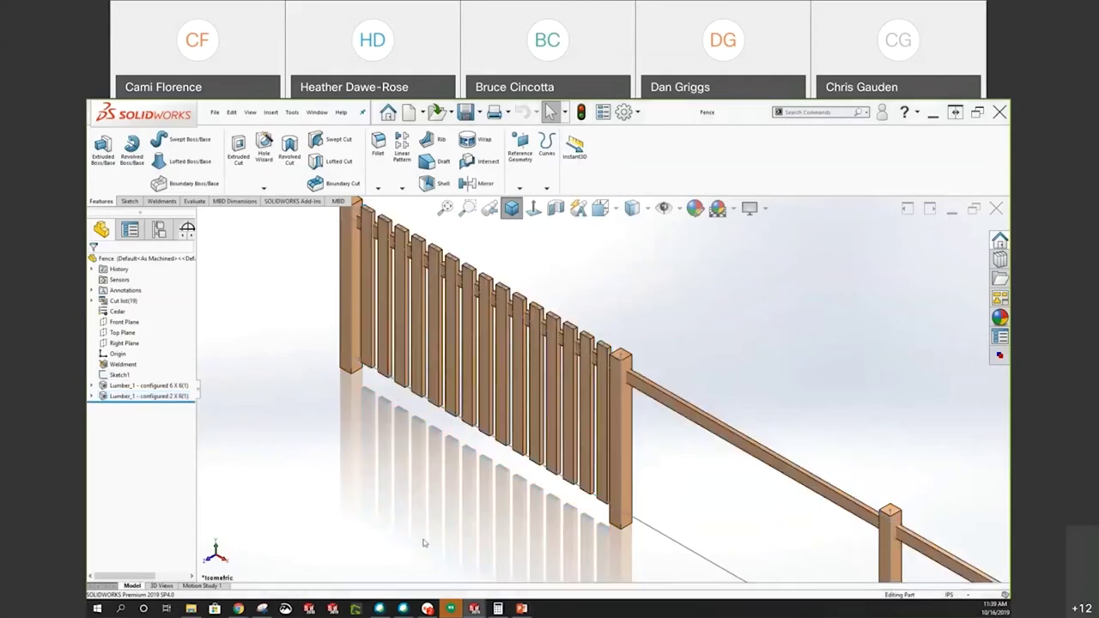
right_click(138, 397)
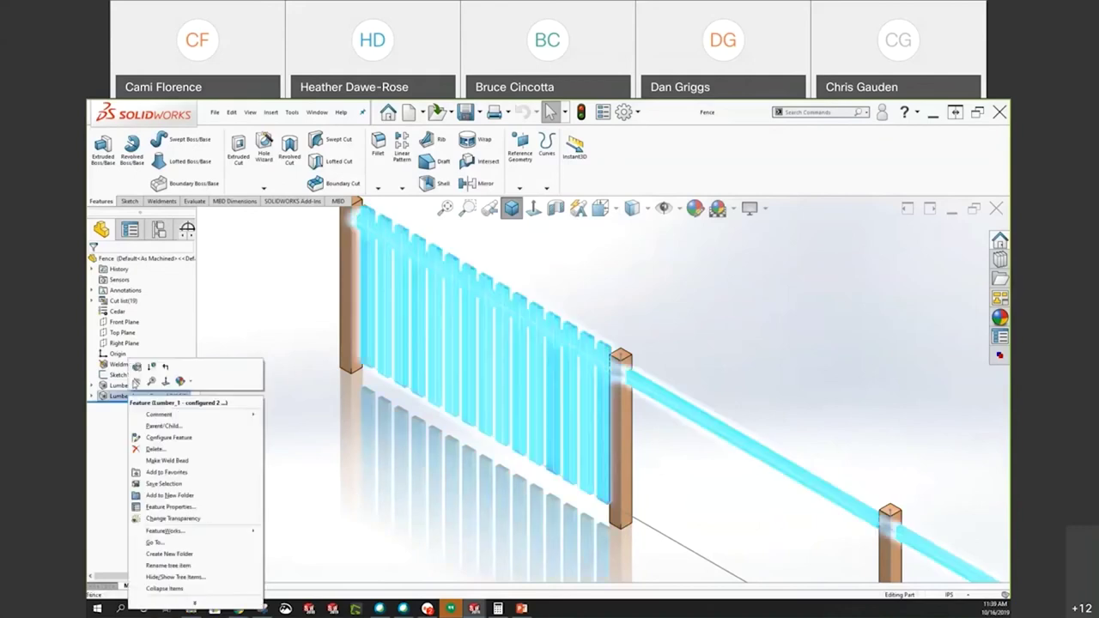
key("Escape")
Edit the 2 X 6 lumber member and remove the picket segments from Group1
left_click(121, 374)
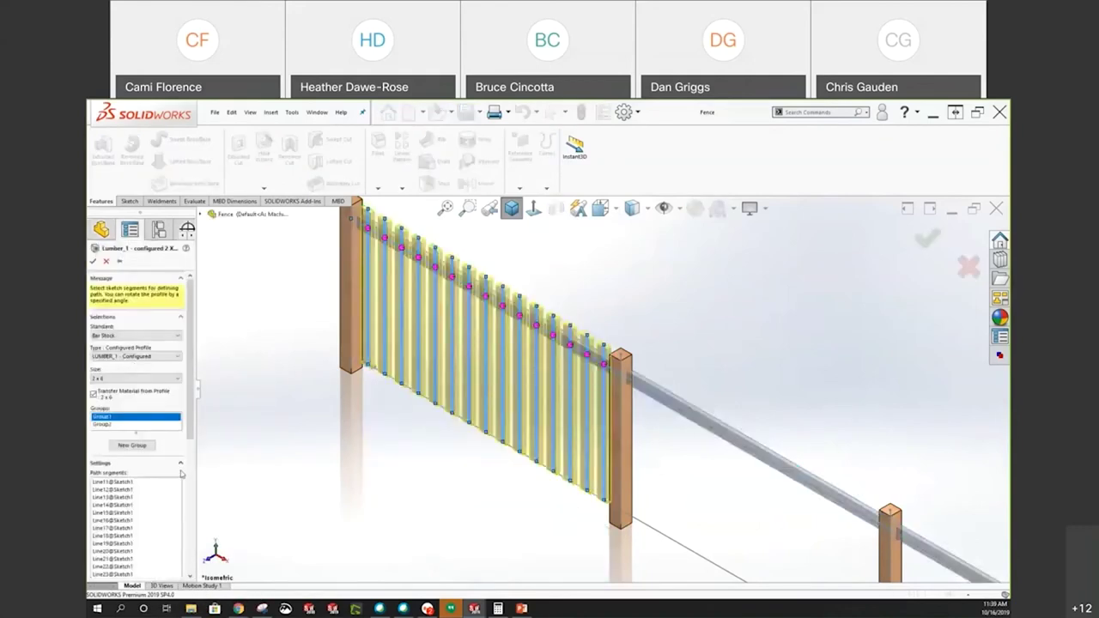
right_click(142, 512)
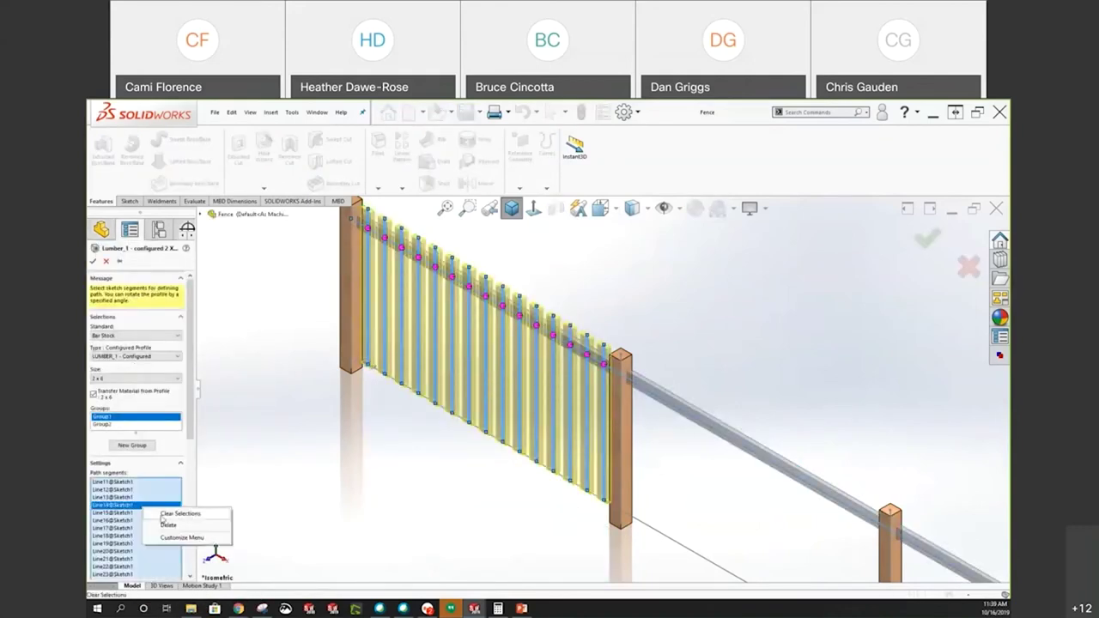
left_click(159, 522)
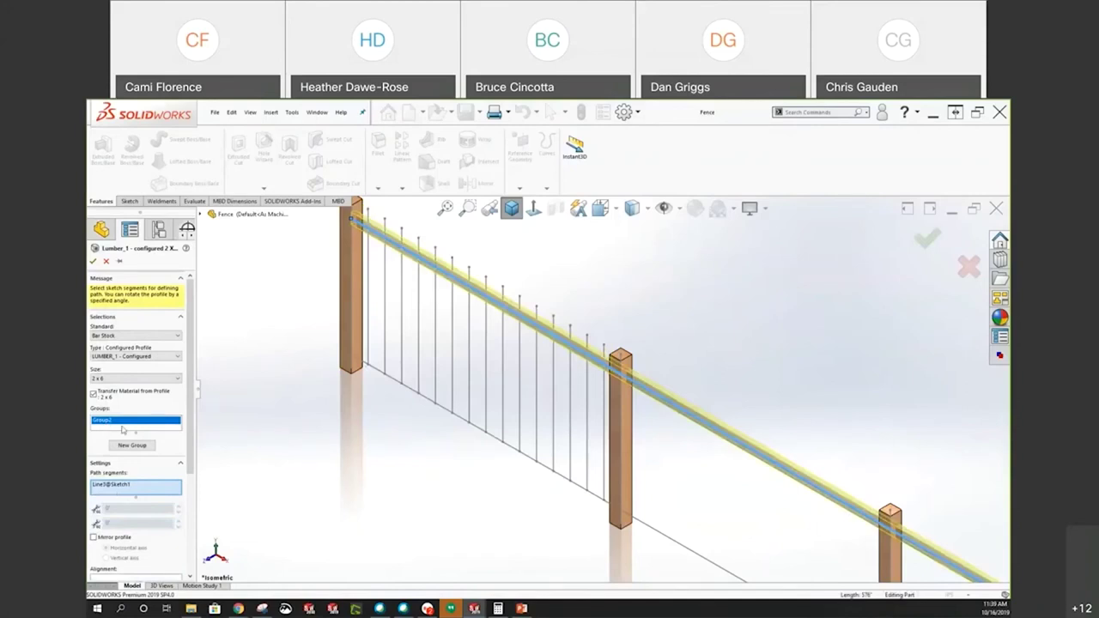
scroll(617, 365, "down", 3)
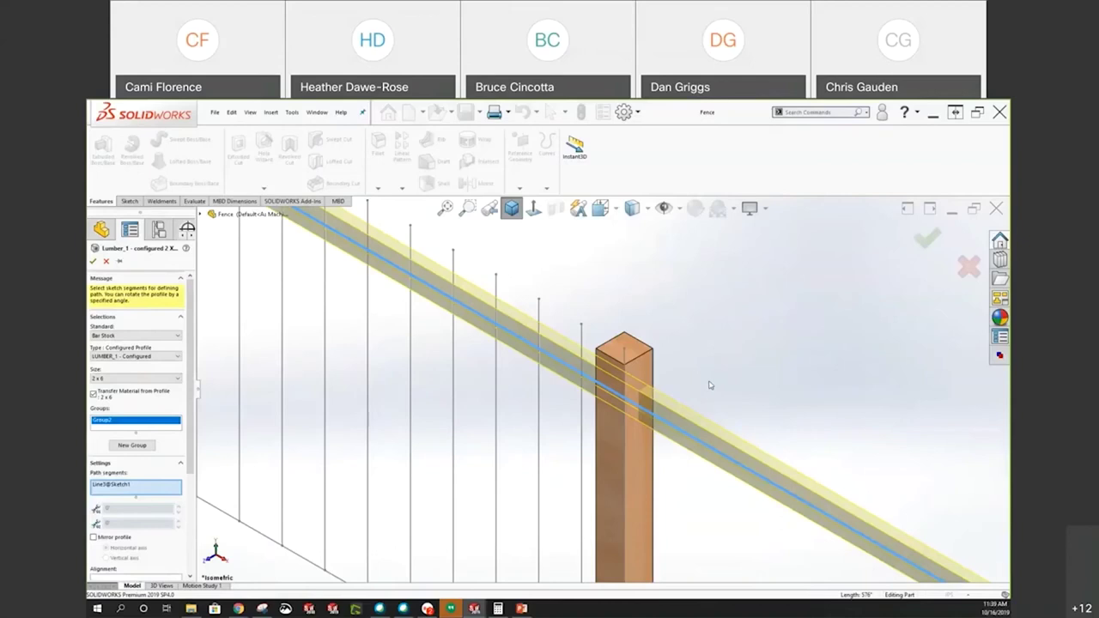
scroll(709, 384, "up", 1)
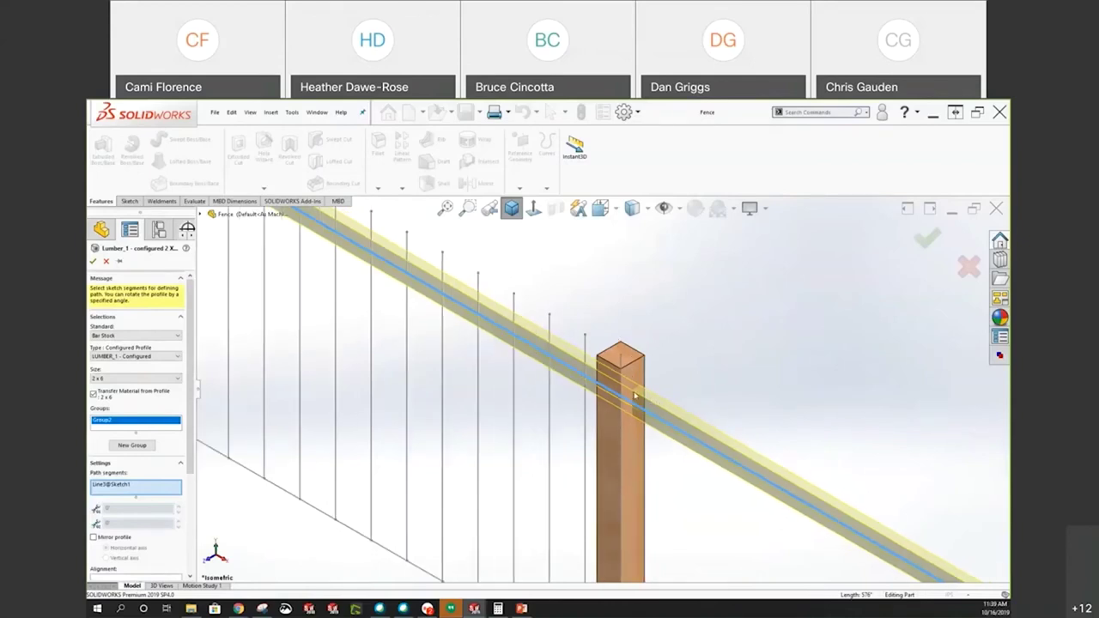
scroll(636, 395, "up", 4)
scroll(424, 289, "down", 2)
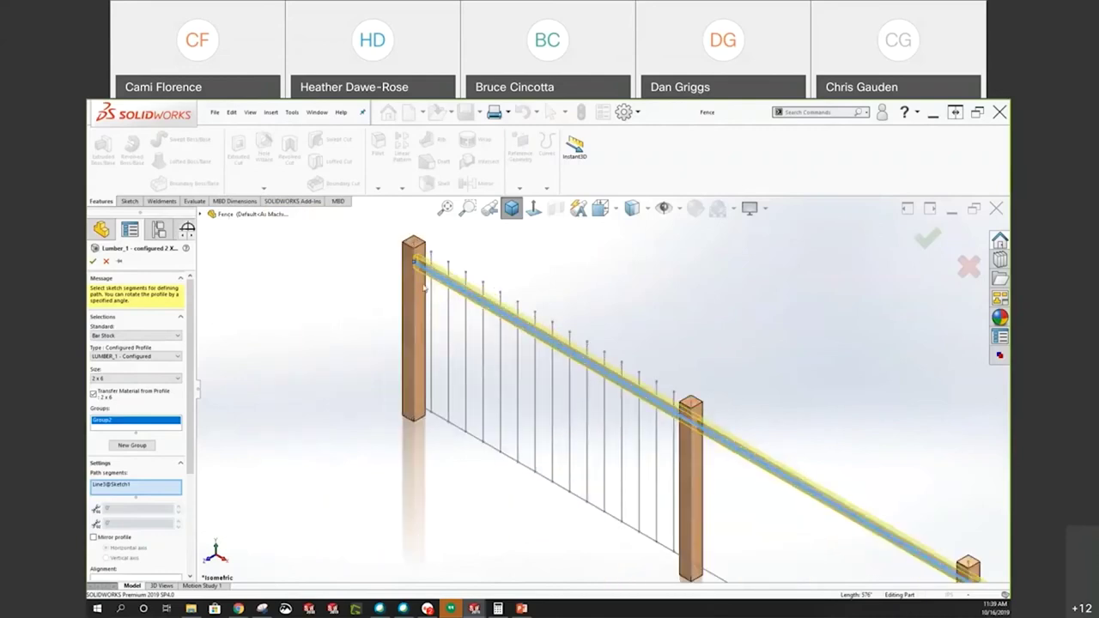
Add a new group using four vertical lines beside the left post as paths
left_click(131, 445)
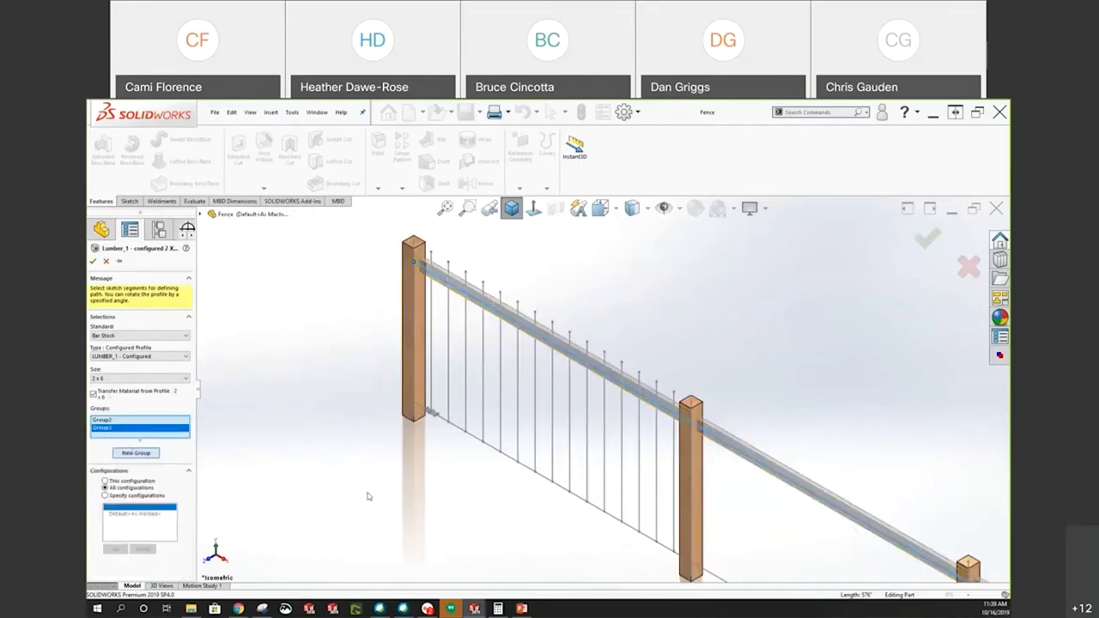
scroll(442, 421, "down", 2)
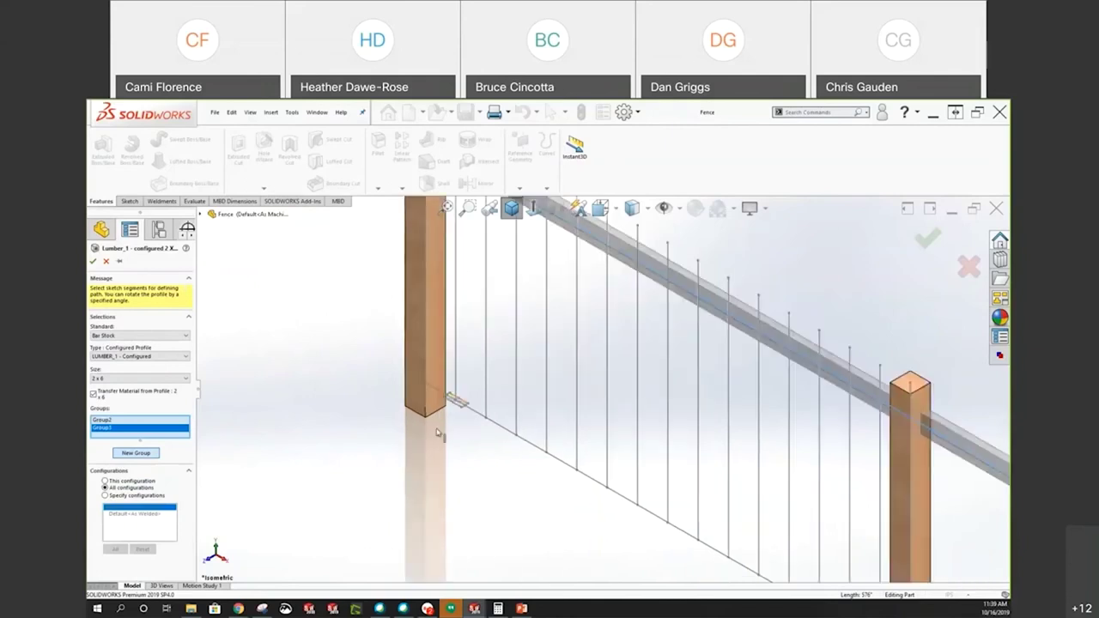
left_click(457, 386)
scroll(481, 563, "up", 3)
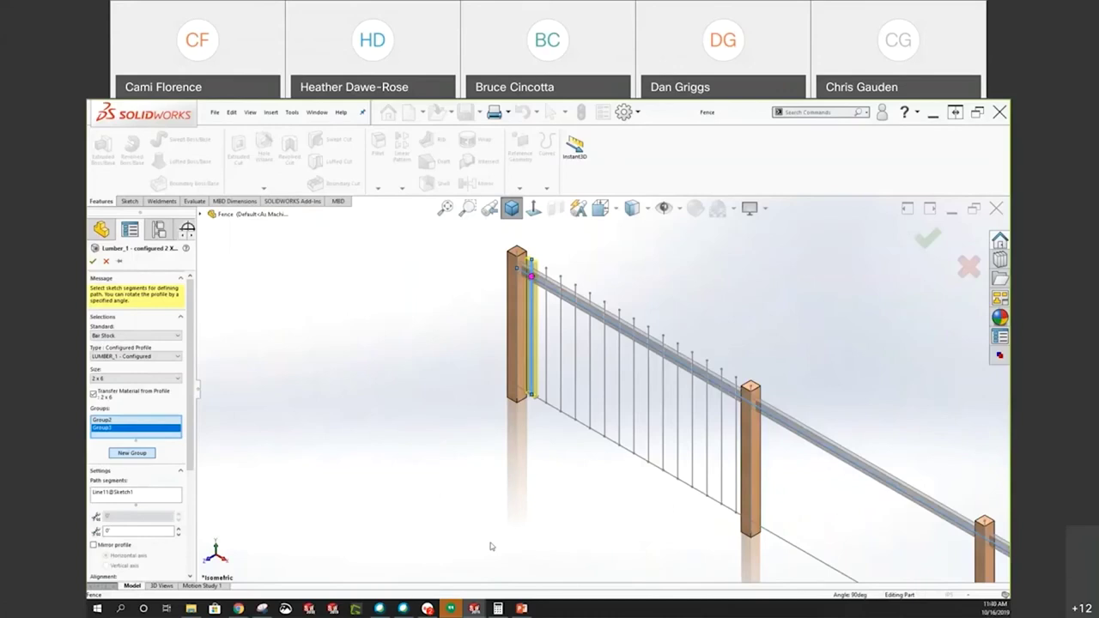
left_click(548, 383)
scroll(558, 380, "down", 2)
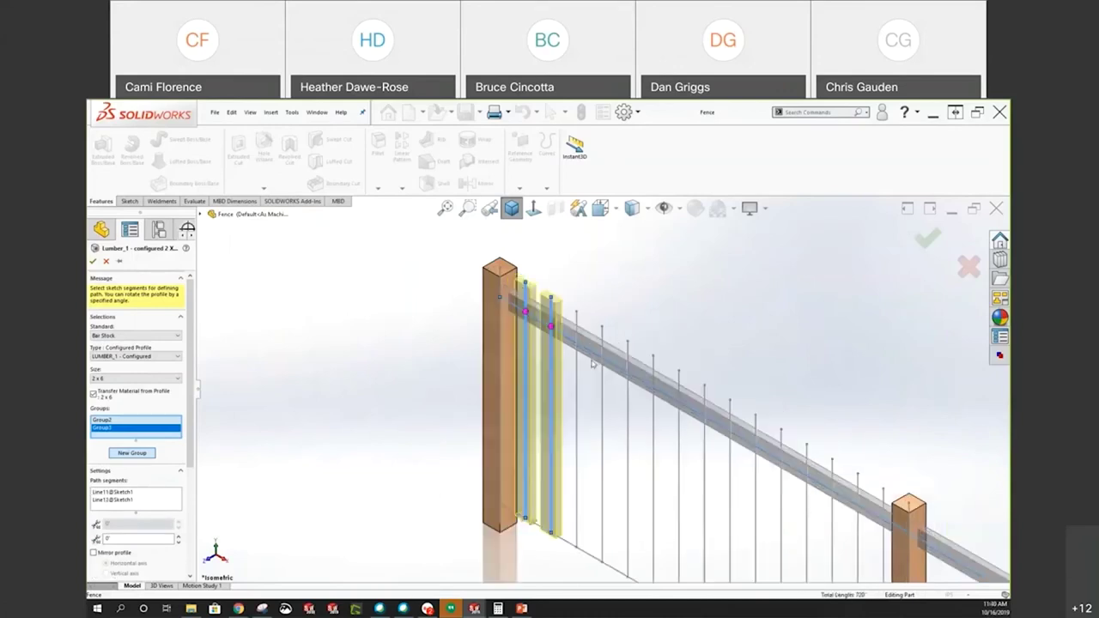
left_click(577, 374)
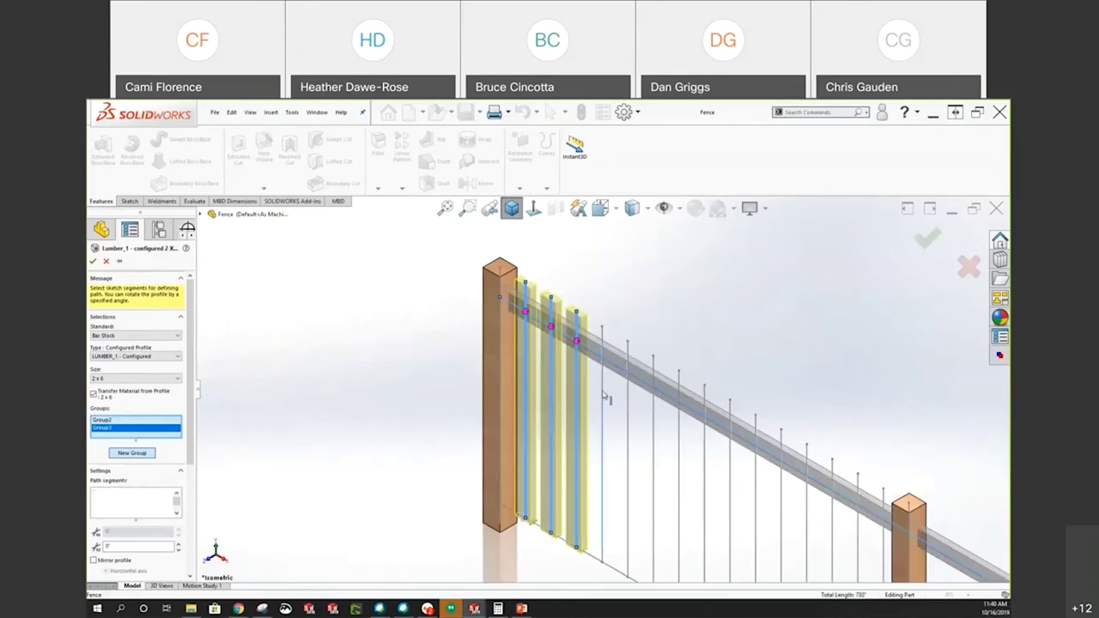
left_click(603, 400)
mouse_move(603, 404)
middle_mouse_down()
mouse_move(722, 288)
mouse_move(682, 310)
middle_mouse_up()
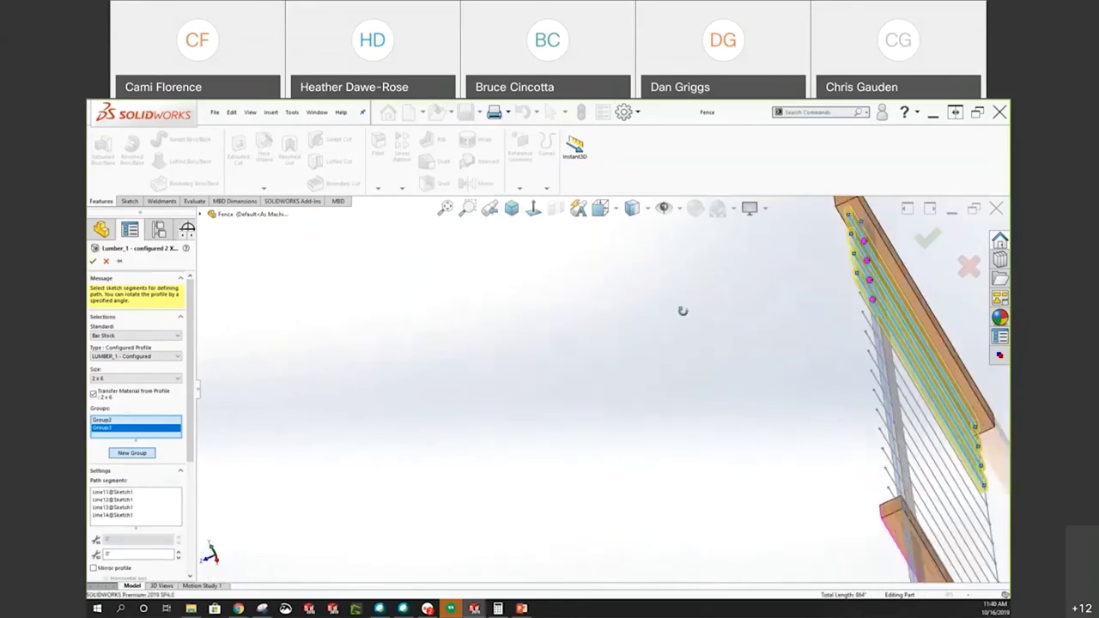
scroll(790, 322, "down", 3)
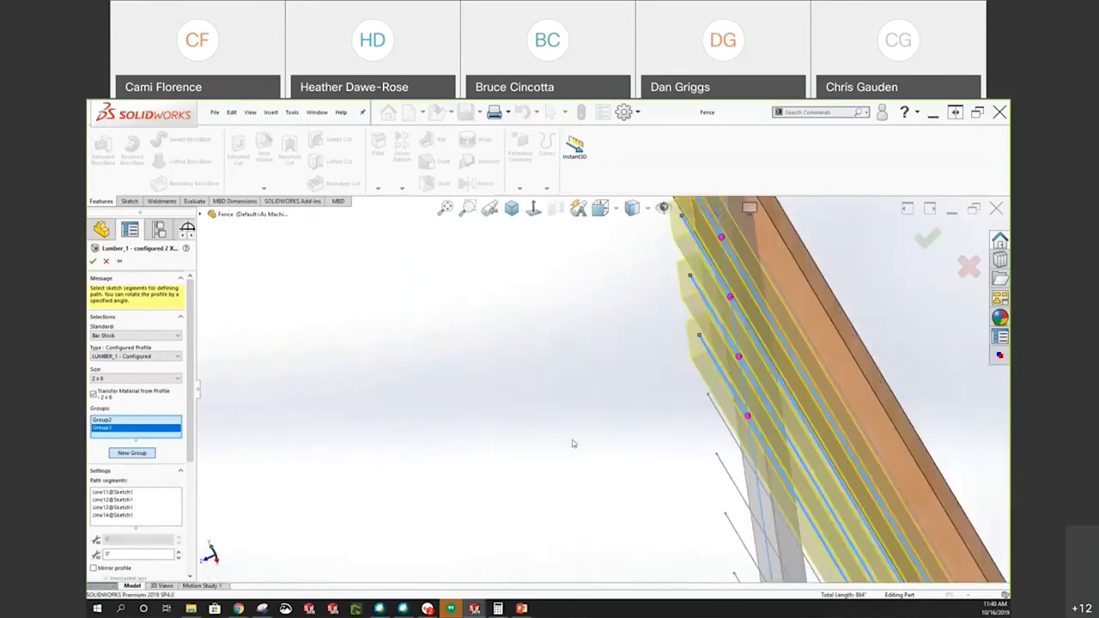
scroll(573, 441, "up", 5)
middle_click_drag(572, 438, 444, 523)
scroll(445, 523, "down", 5)
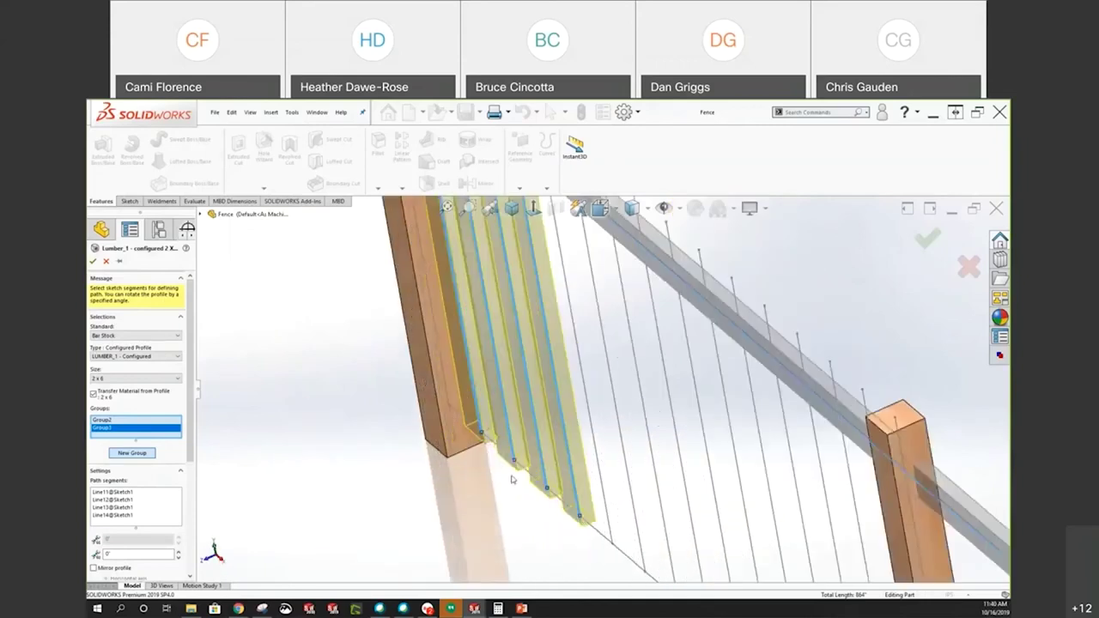
scroll(193, 447, "down", 1)
scroll(194, 447, "down", 3)
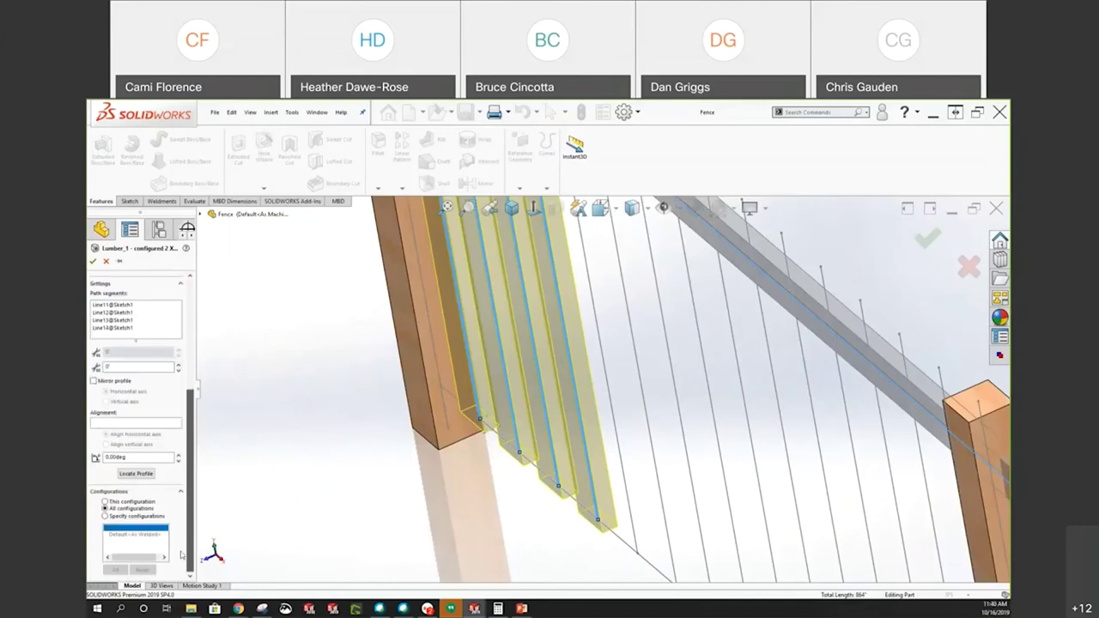
Set the profile anchor to its corner, add a fifth vertical line, and confirm
left_click(135, 475)
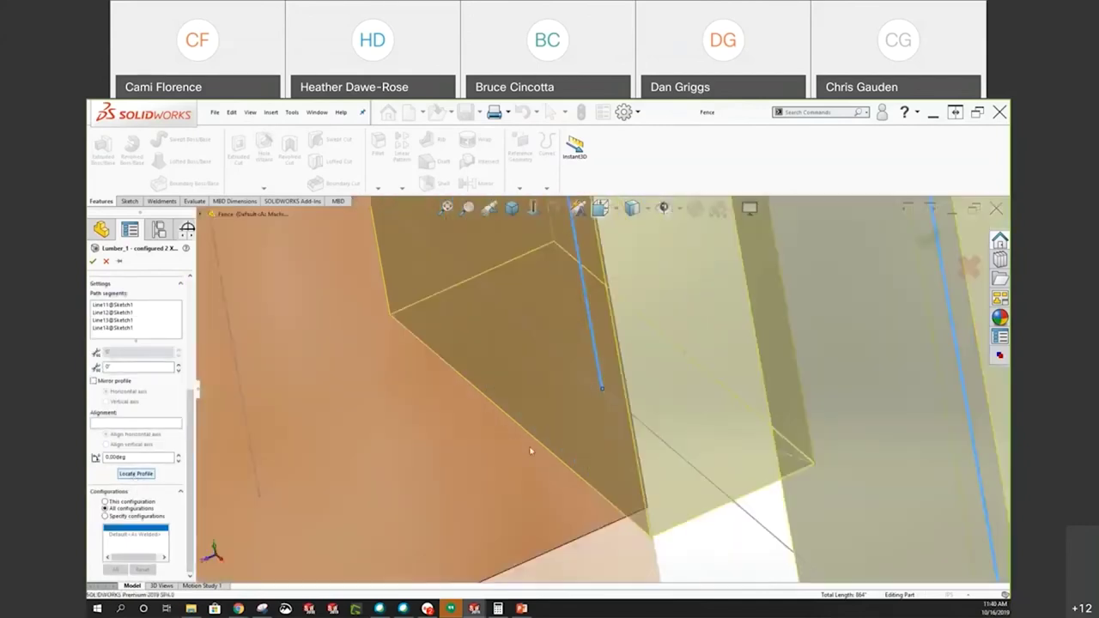
left_click(687, 355)
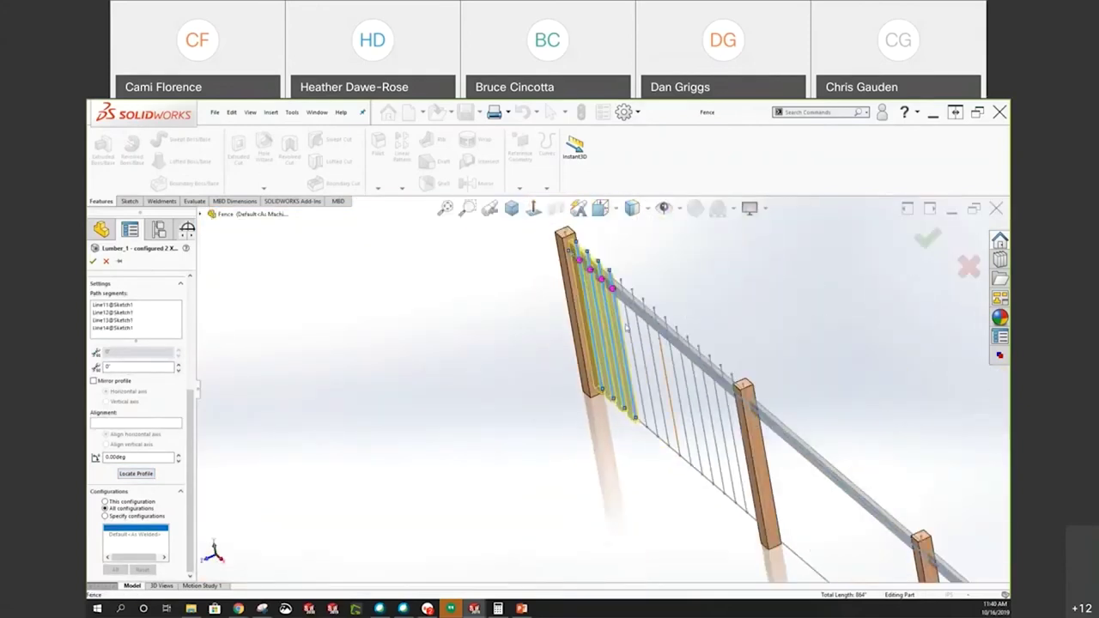
left_click(638, 341)
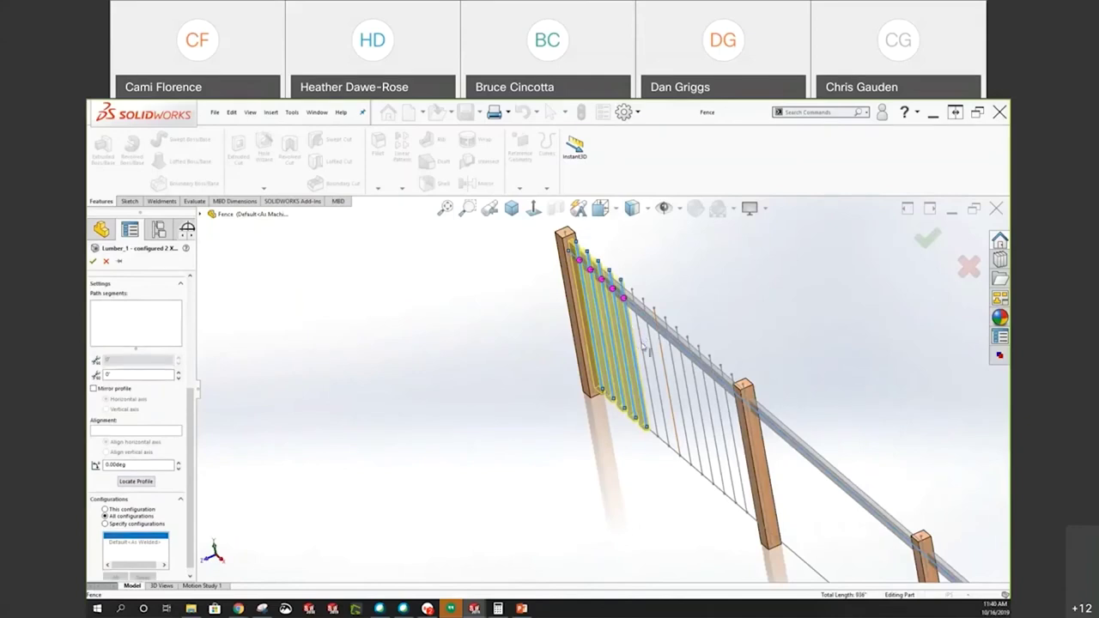
left_click(928, 238)
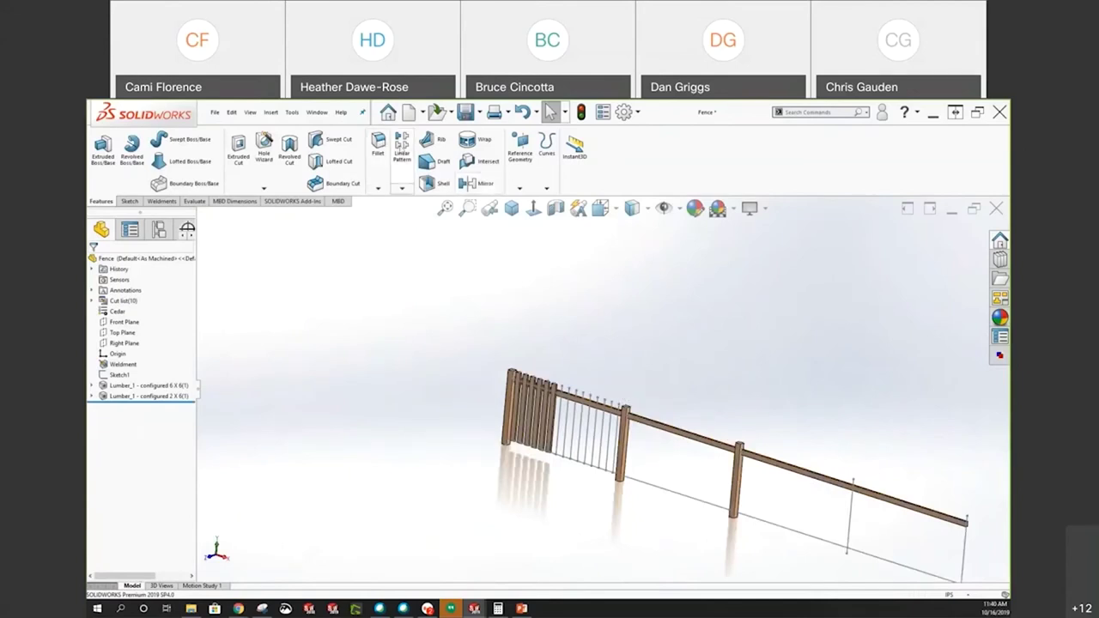
Start a Linear Pattern with the fence base line Line1@Sketch1 as Direction 1
left_click(402, 148)
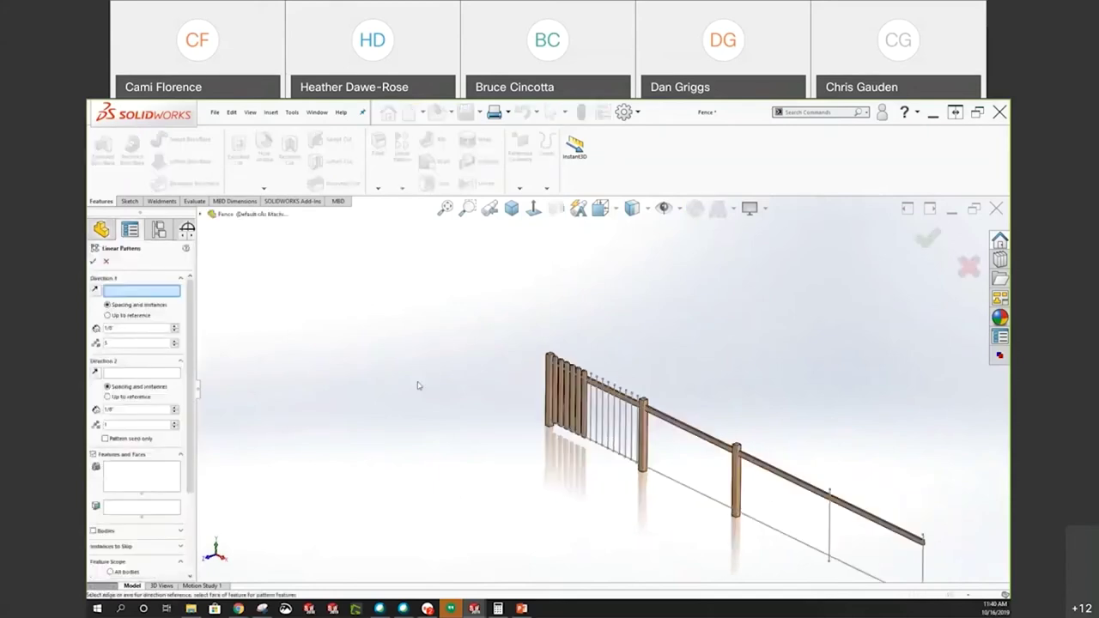
scroll(618, 412, "down", 5)
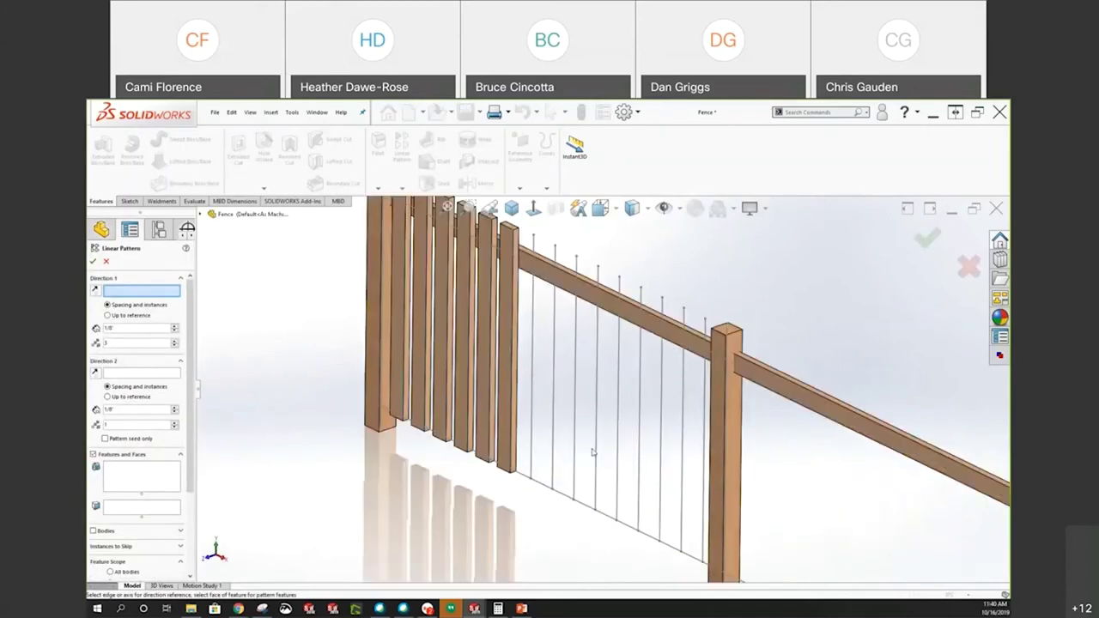
left_click(504, 440)
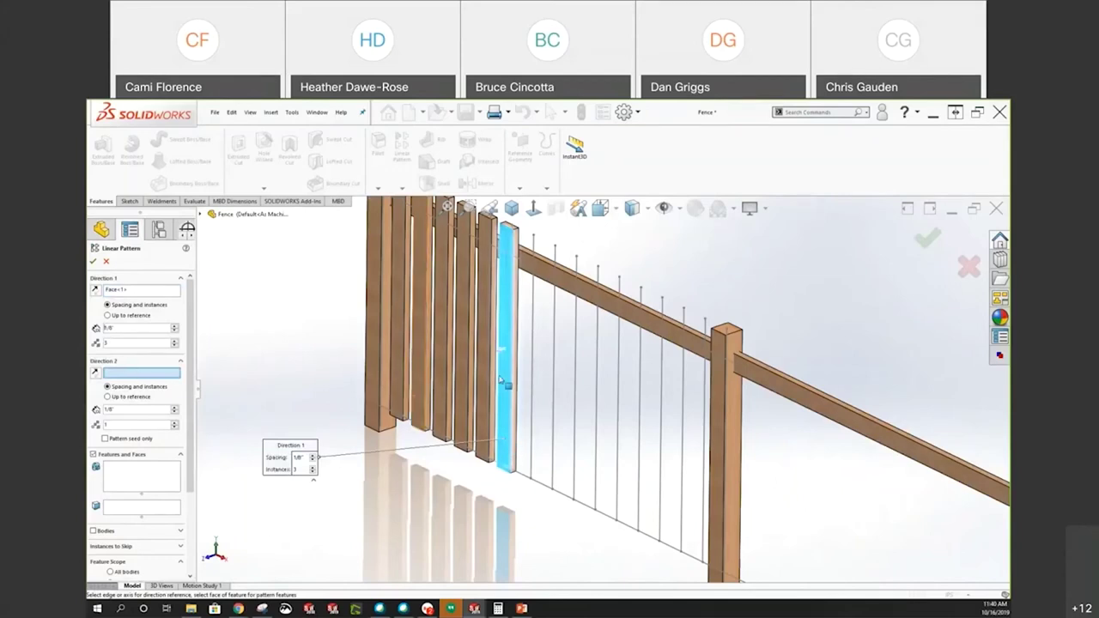
left_click(526, 478)
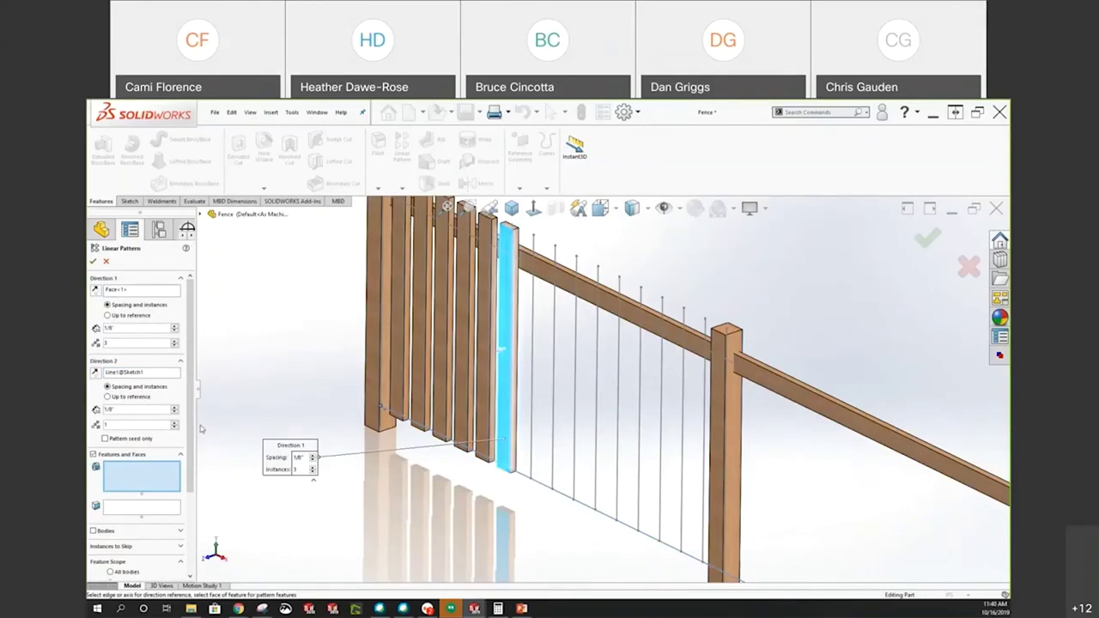
right_click(129, 290)
left_click(131, 293)
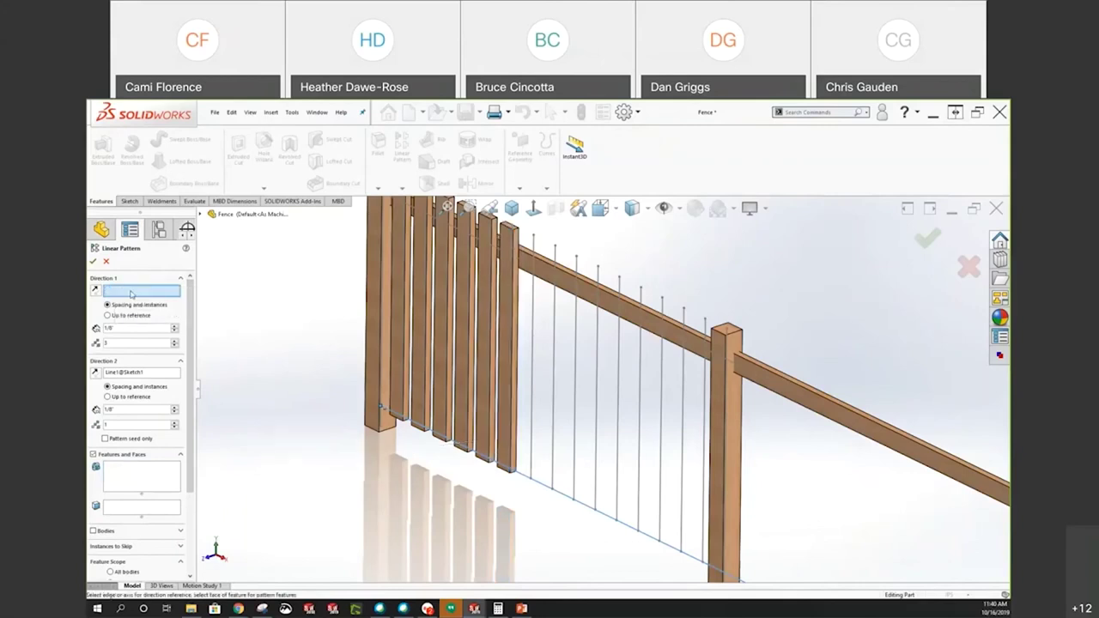
left_click(527, 480)
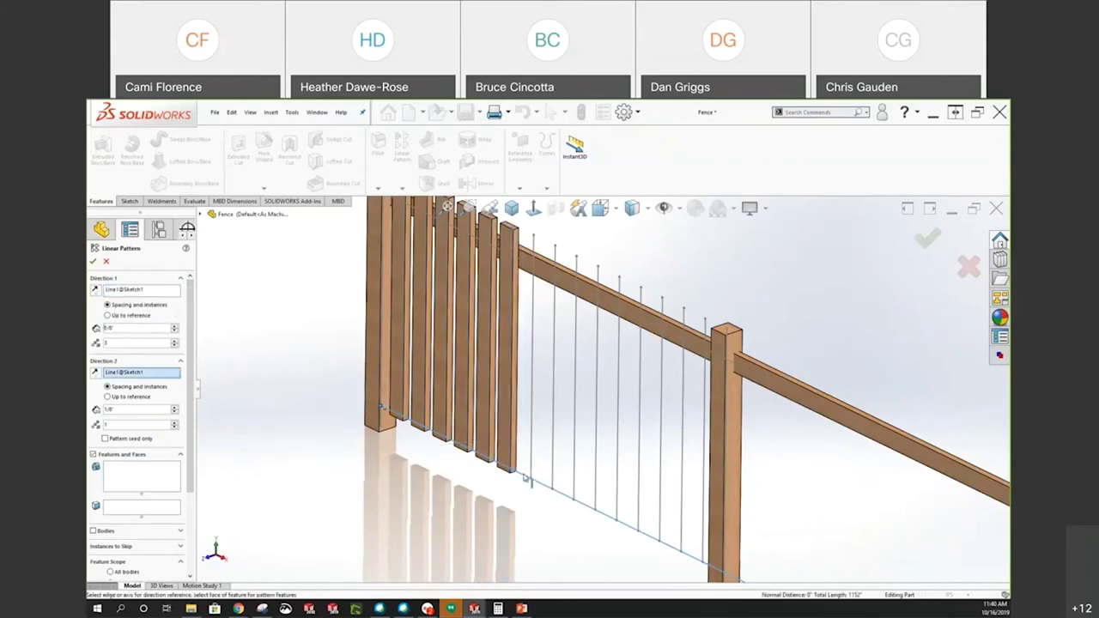
right_click(135, 378)
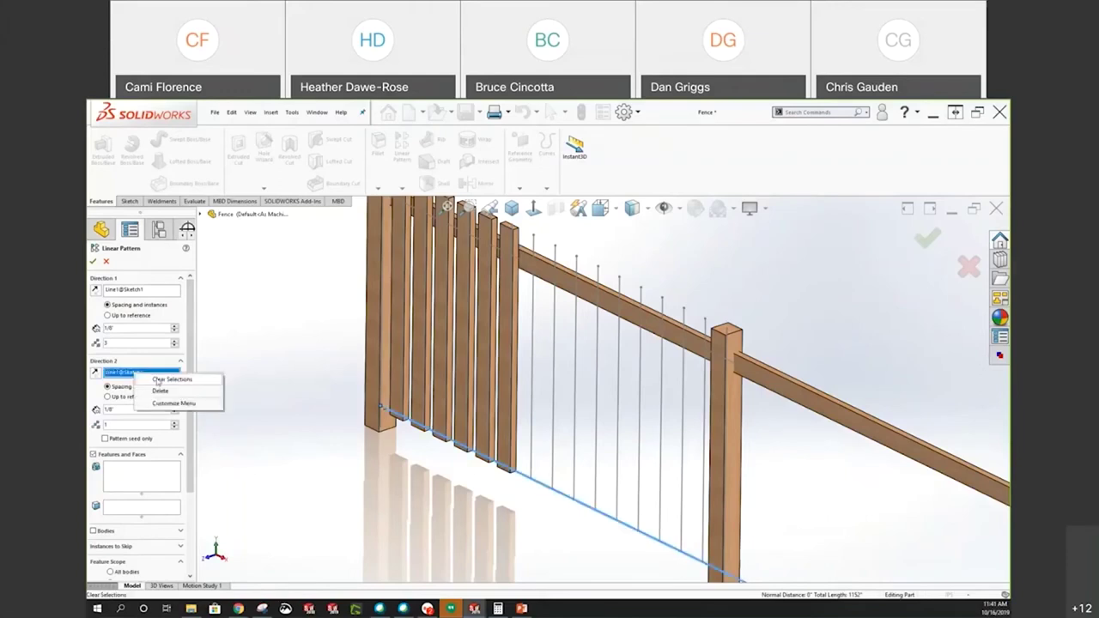
left_click(219, 372)
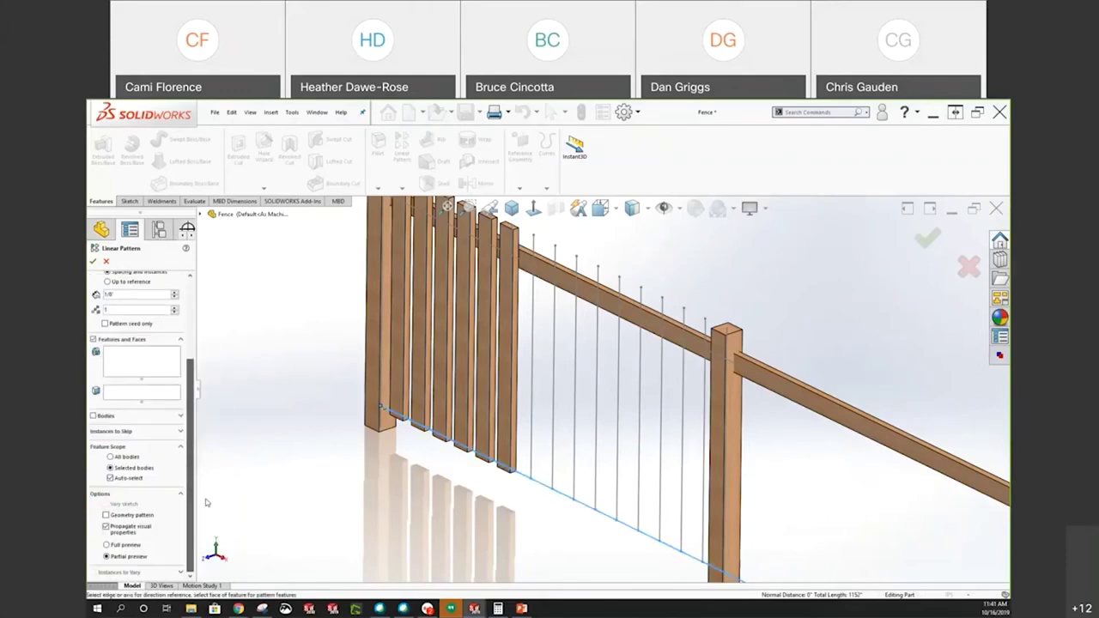
Pattern the last picket body, editing spacing and raising instances until pickets reach the post
left_click(97, 420)
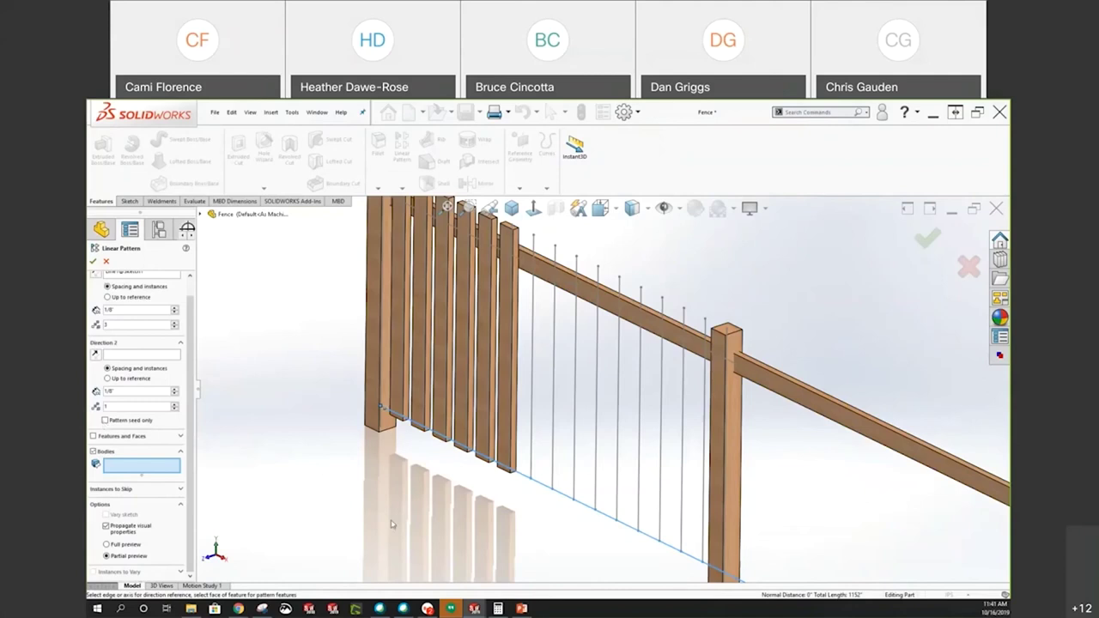
left_click(512, 429)
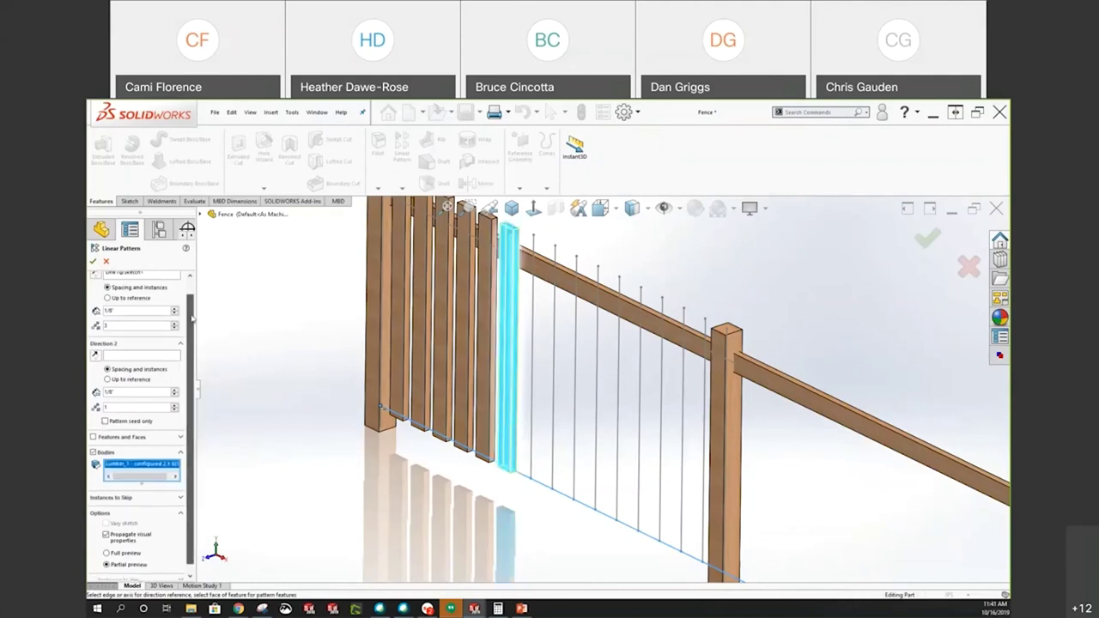
scroll(191, 322, "up", 2)
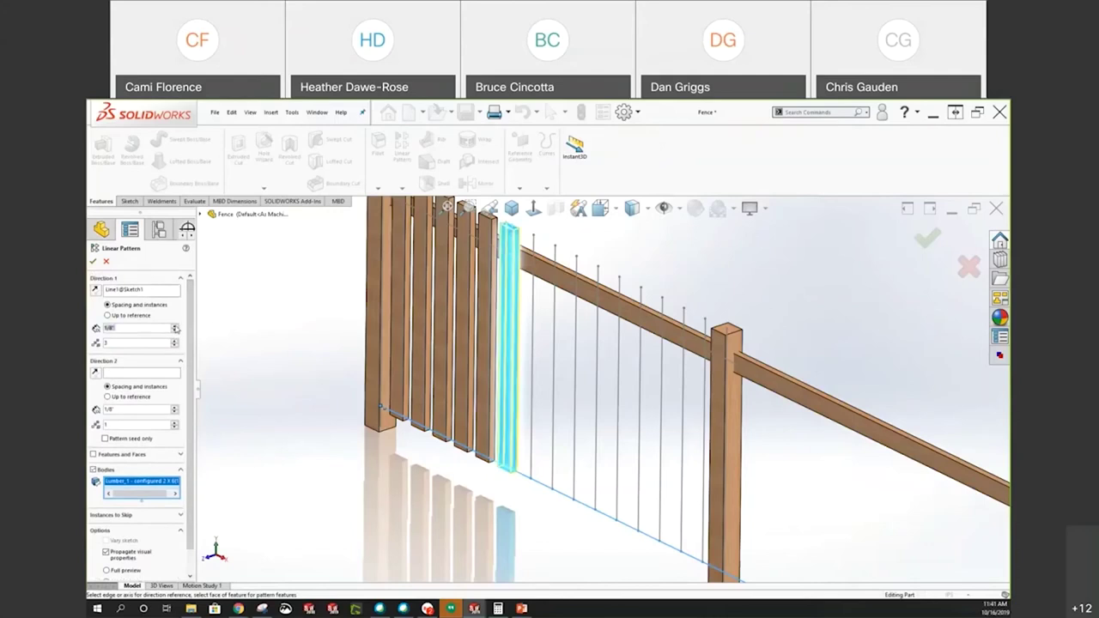
left_click(138, 328)
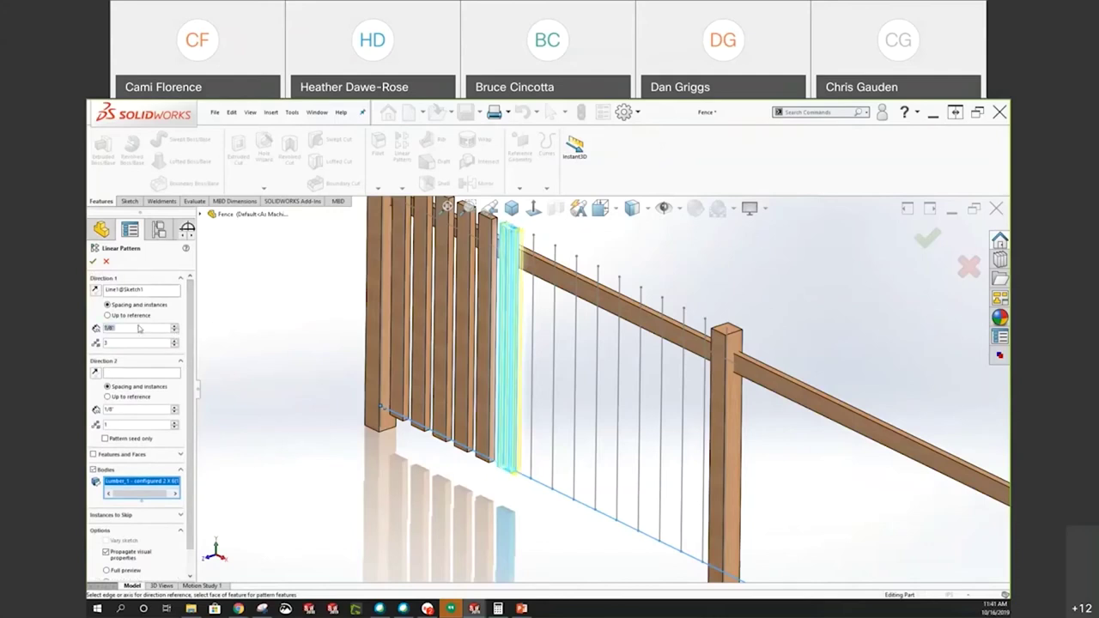
type("1")
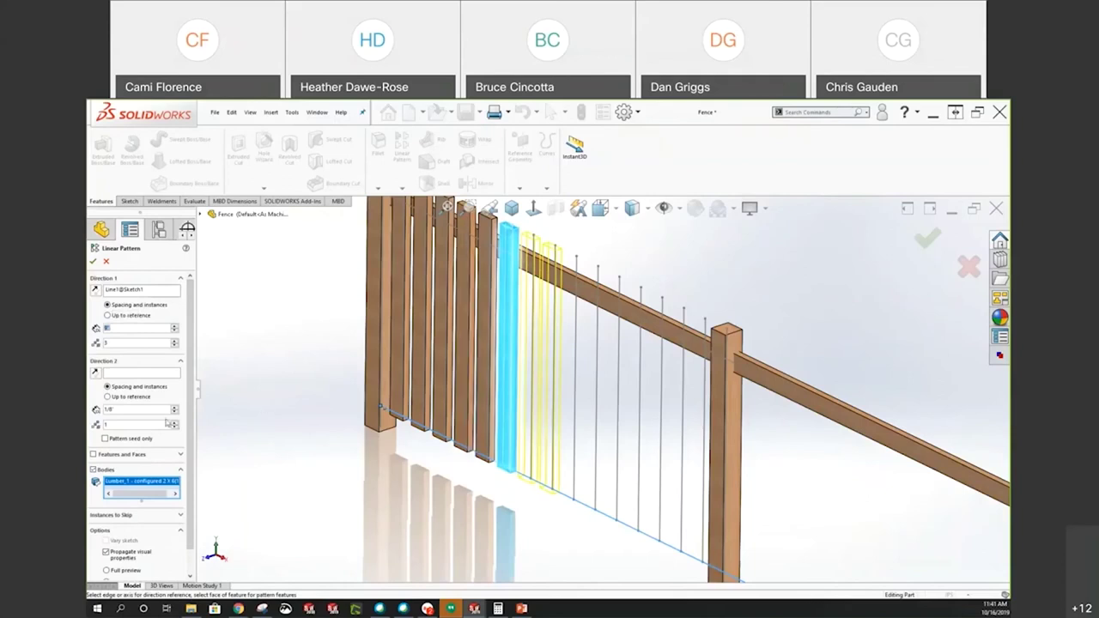
left_click(174, 341)
left_click(175, 341)
left_click(175, 341)
left_click(174, 341)
left_click(174, 341)
left_click(175, 341)
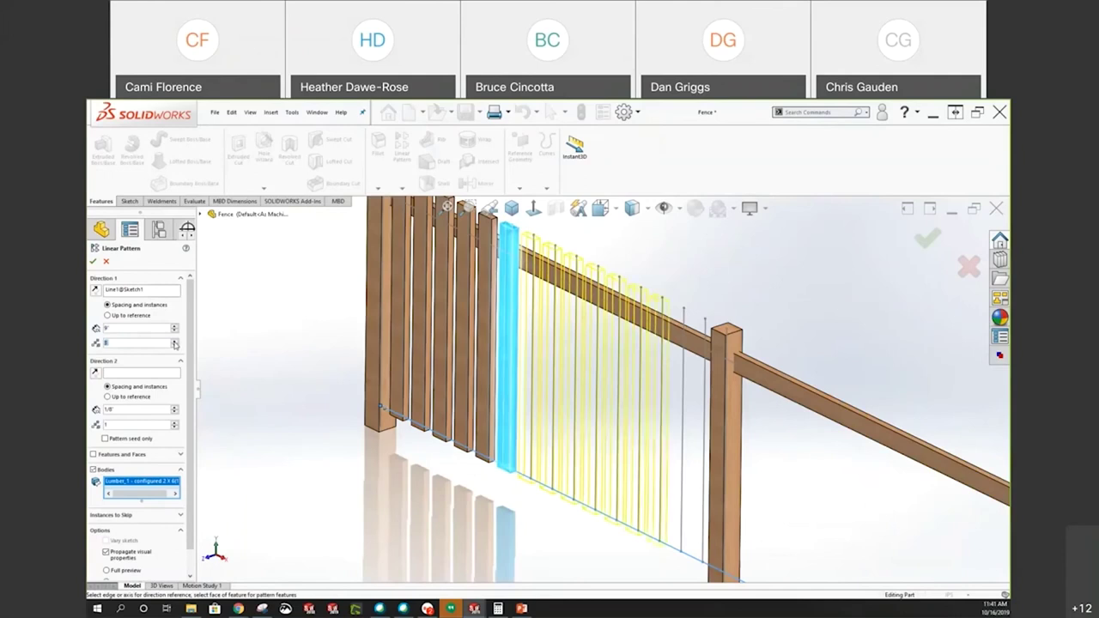
left_click(174, 341)
left_click(174, 341)
key("Return")
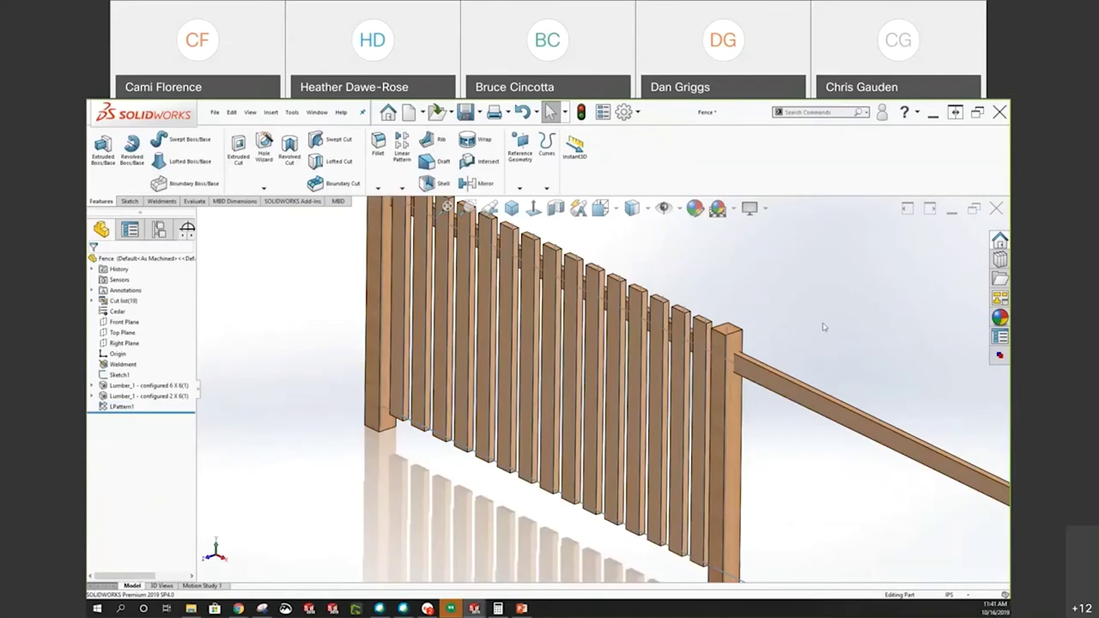
Expand the cut list to see its 19 bodies grouped as 4 x 4 and 2 x 6
scroll(724, 389, "down", 2)
scroll(724, 389, "down", 1)
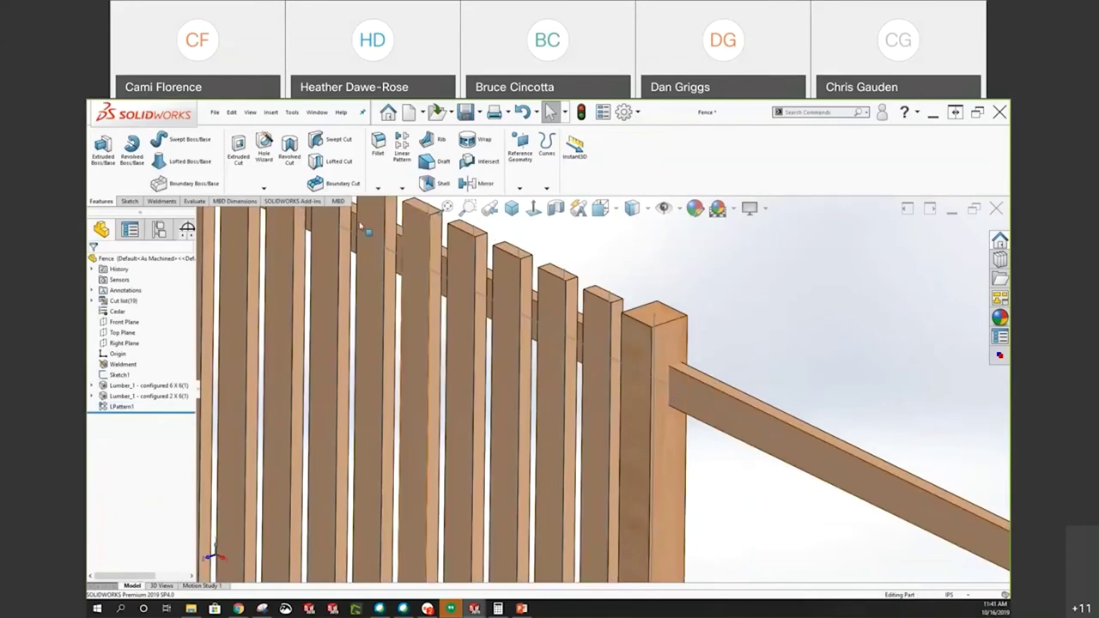
left_click(91, 301)
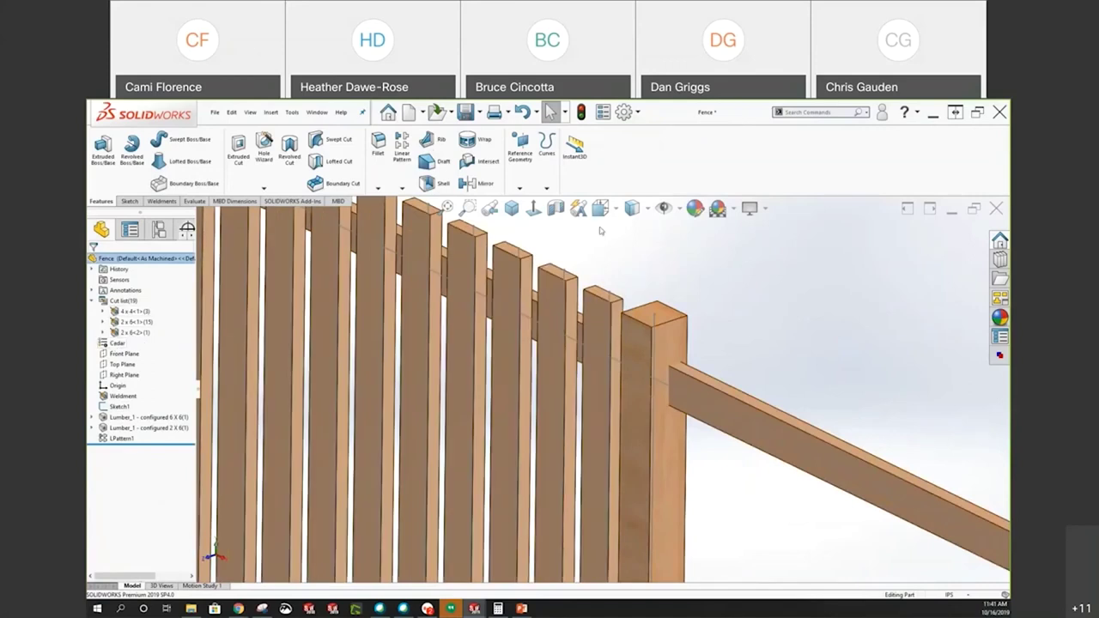
Start Weldments Trim/Extend with the long 2 x 6 rail as the body to trim
left_click(162, 201)
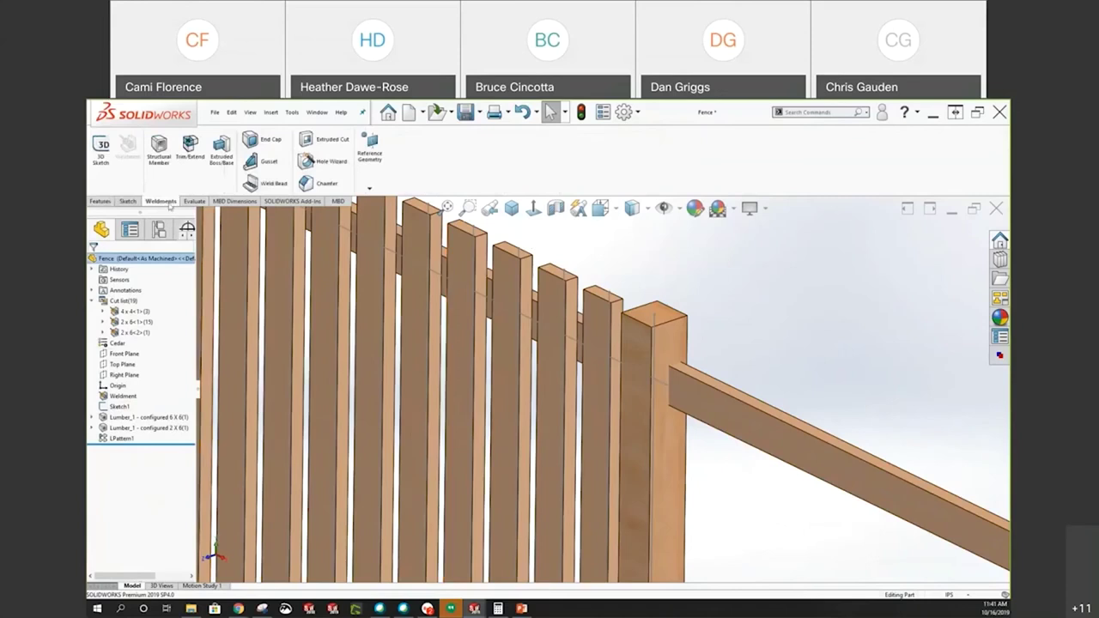
left_click(190, 148)
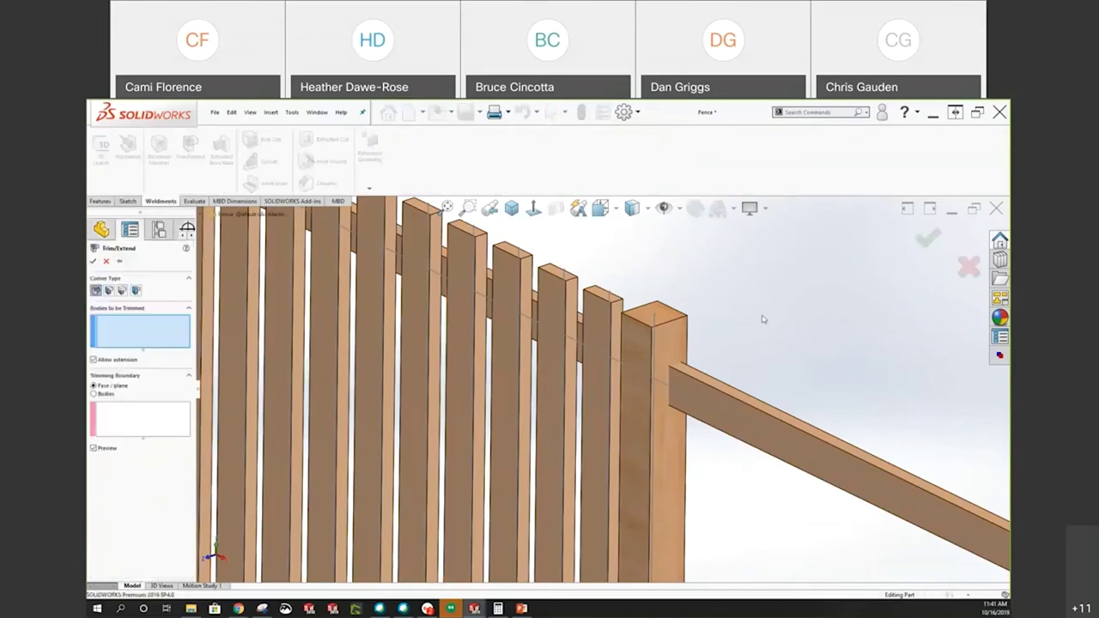
scroll(761, 318, "up", 3)
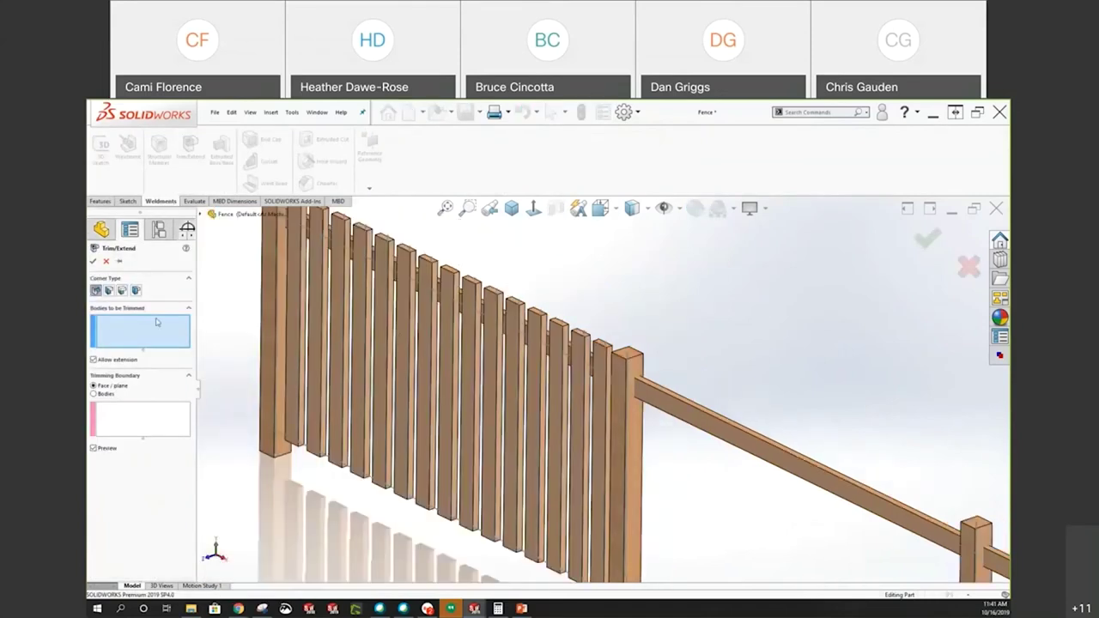
left_click(668, 405)
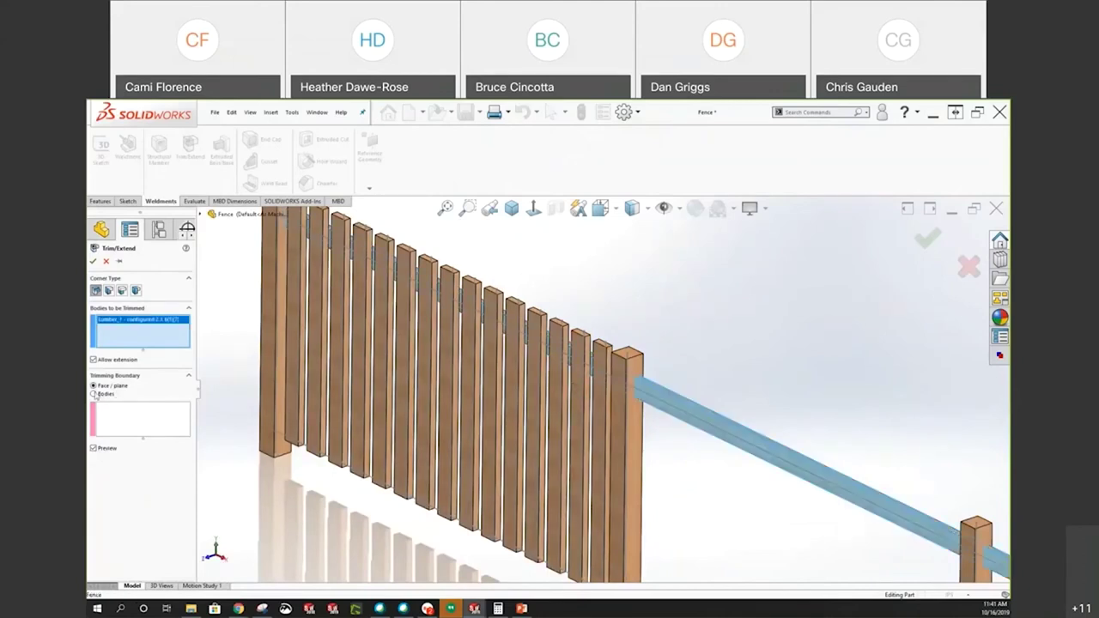
left_click(100, 396)
left_click(100, 396)
scroll(351, 312, "up", 3)
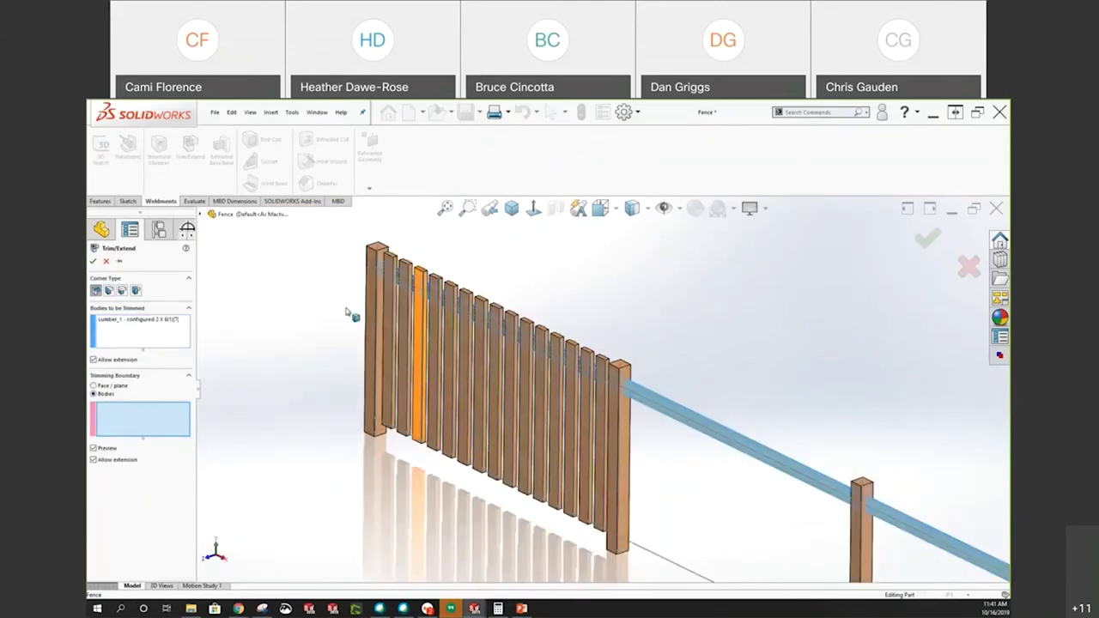
scroll(397, 299, "down", 3)
Pick the three fence posts as boundary bodies, apply the trim, and return to isometric
left_click(399, 300)
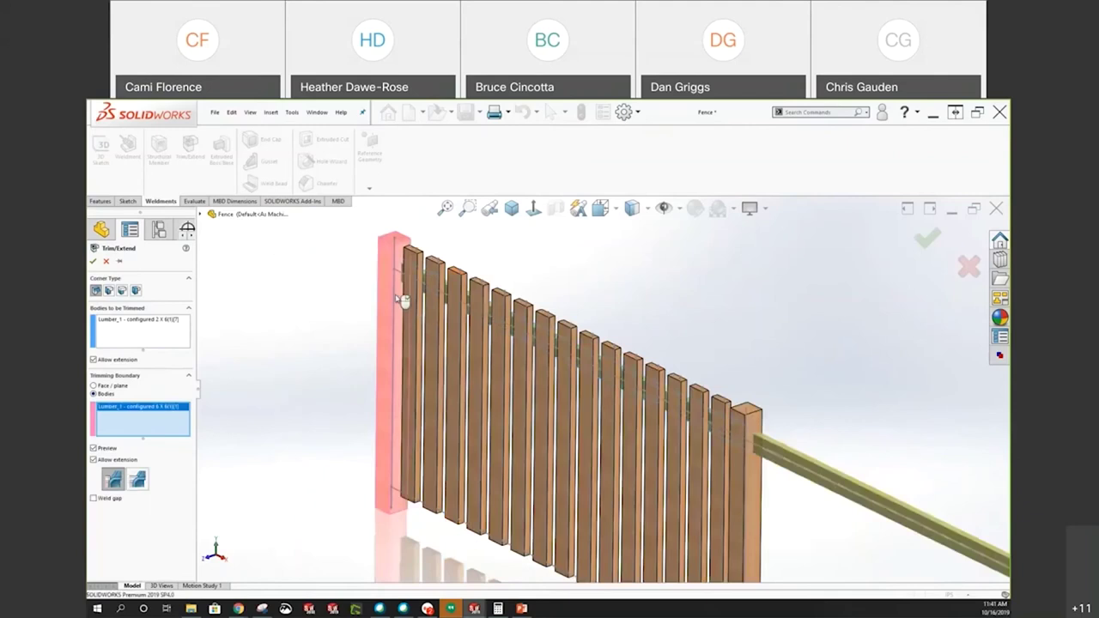
left_click(749, 481)
scroll(825, 492, "up", 3)
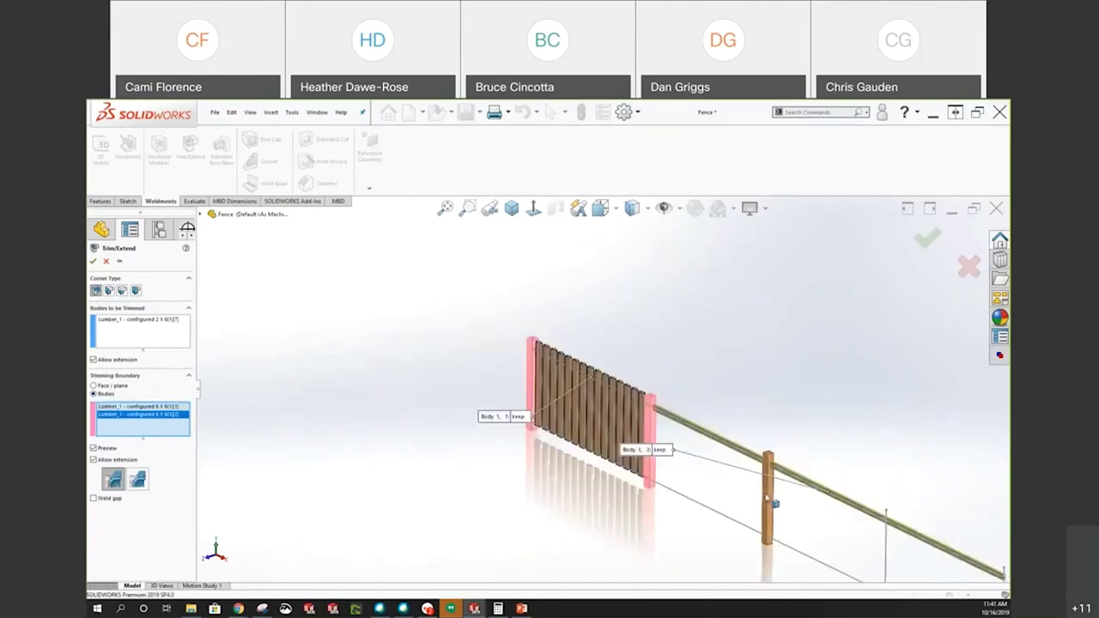
left_click(770, 494)
scroll(850, 522, "down", 3)
scroll(850, 522, "up", 2)
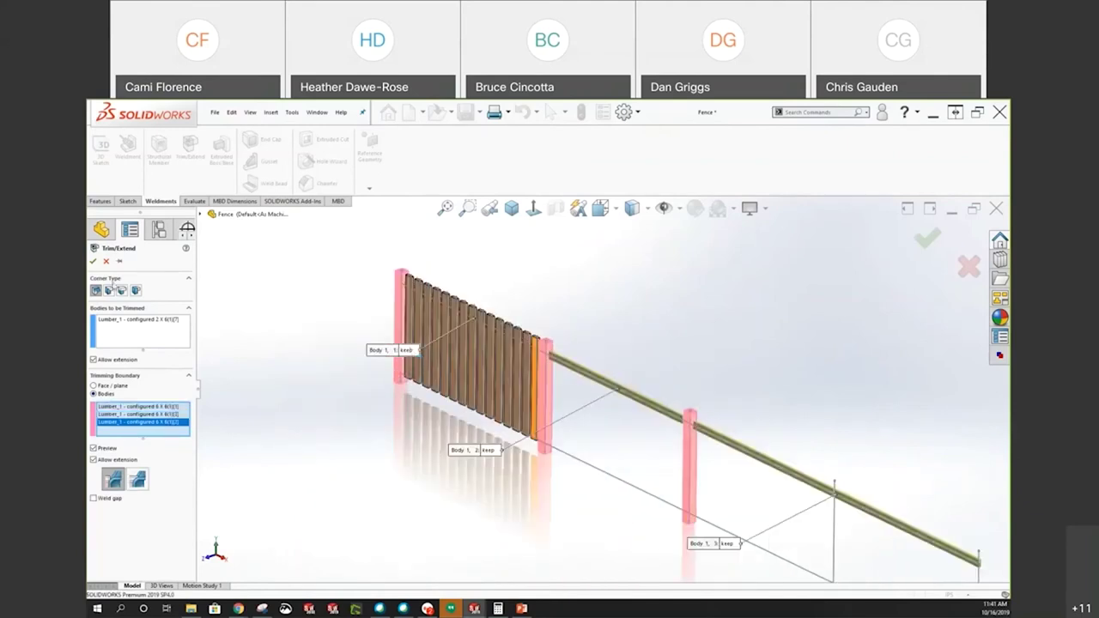
left_click(93, 261)
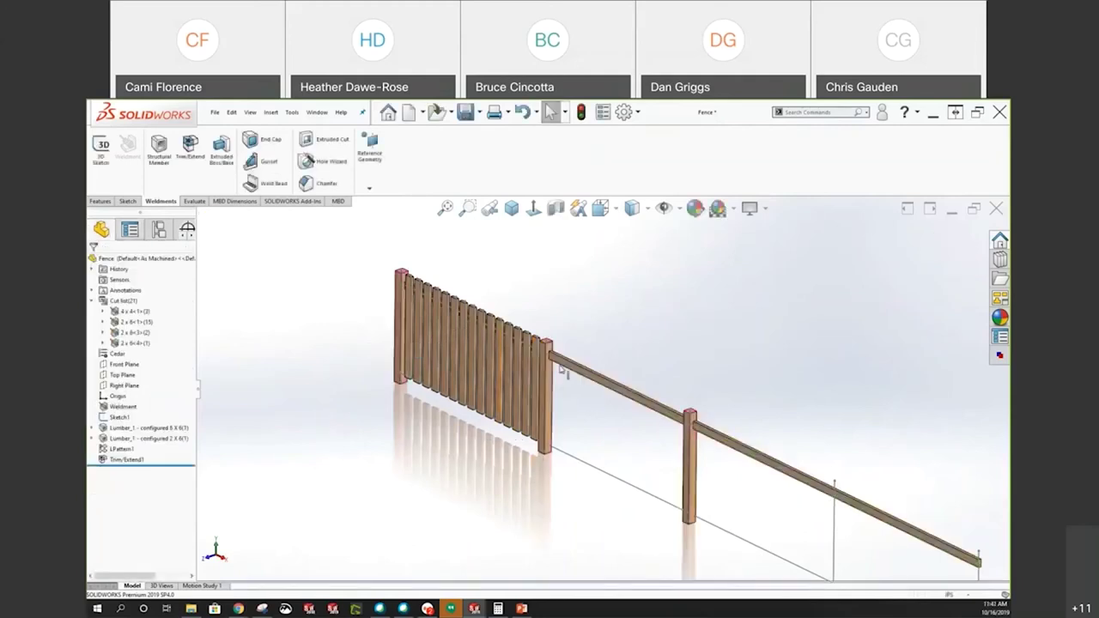
scroll(436, 296, "down", 5)
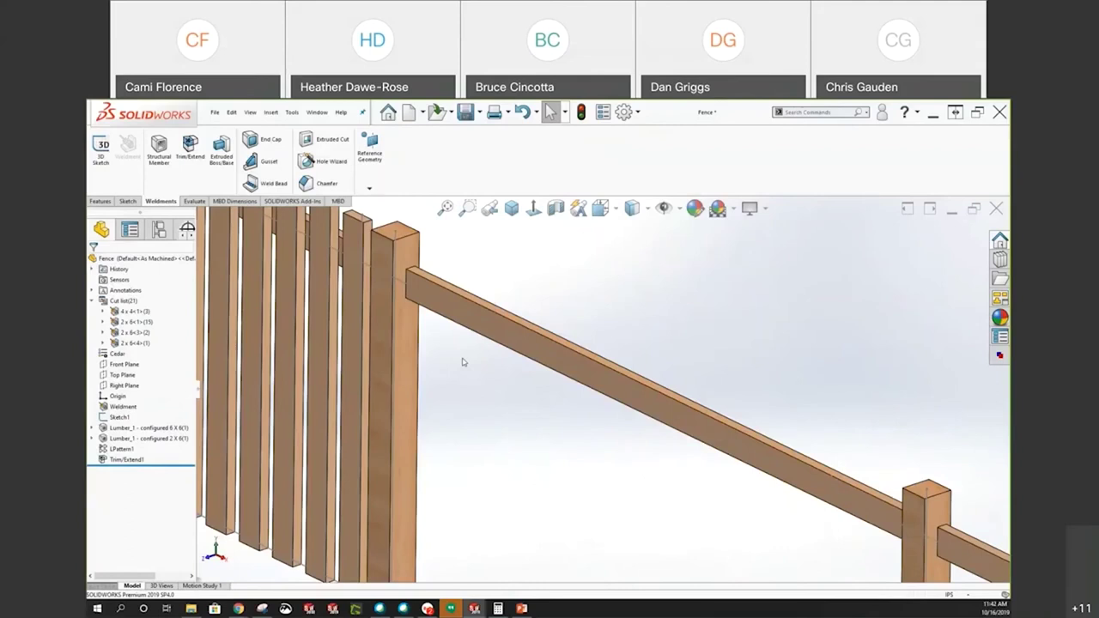
left_click(513, 210)
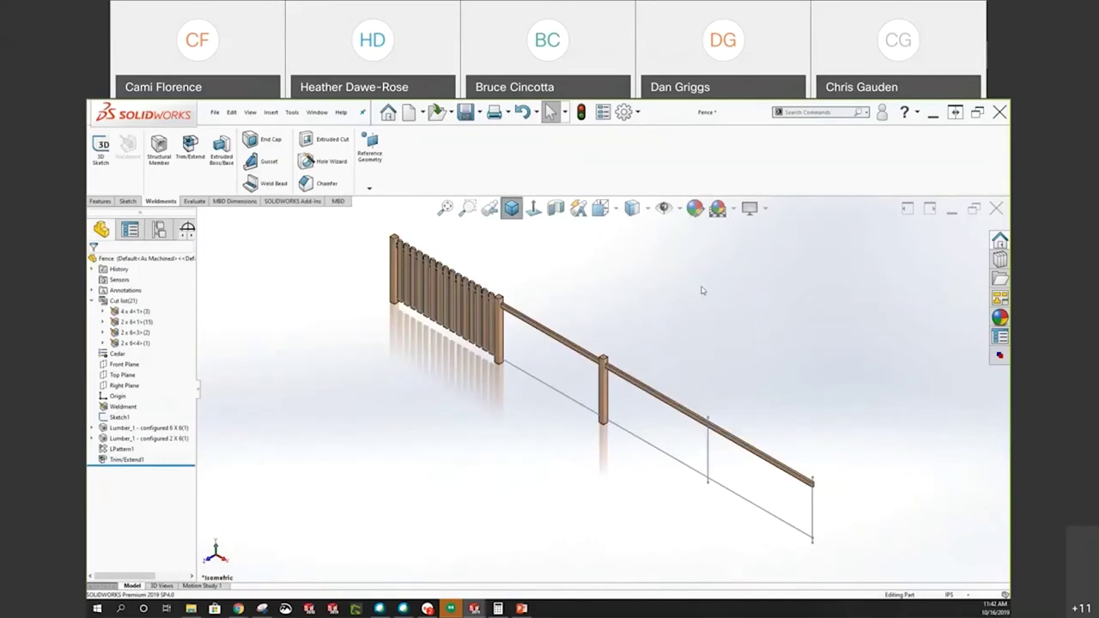
Edit the post structural member and change its size from 6 x 6 to 4 x 6
right_click(151, 430)
left_click(161, 397)
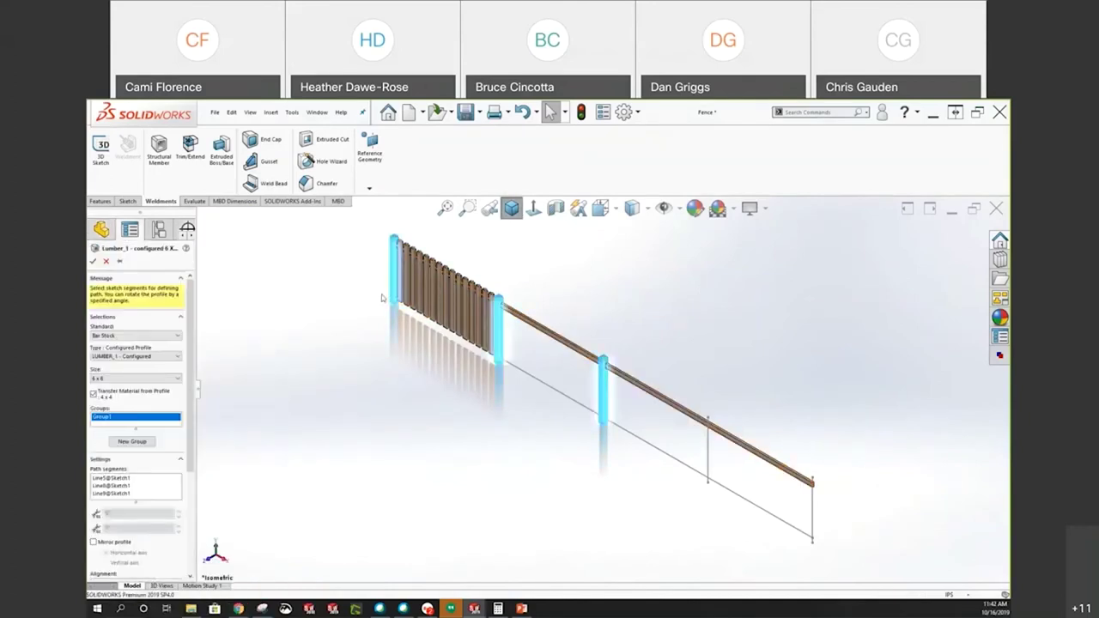
scroll(147, 352, "down", 2)
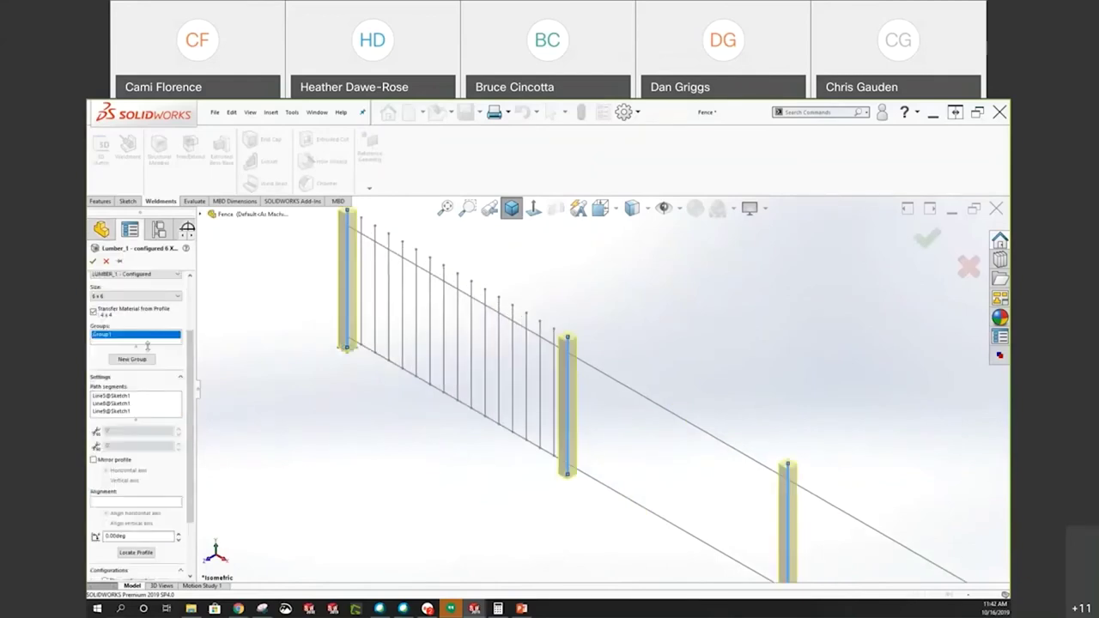
left_click(130, 296)
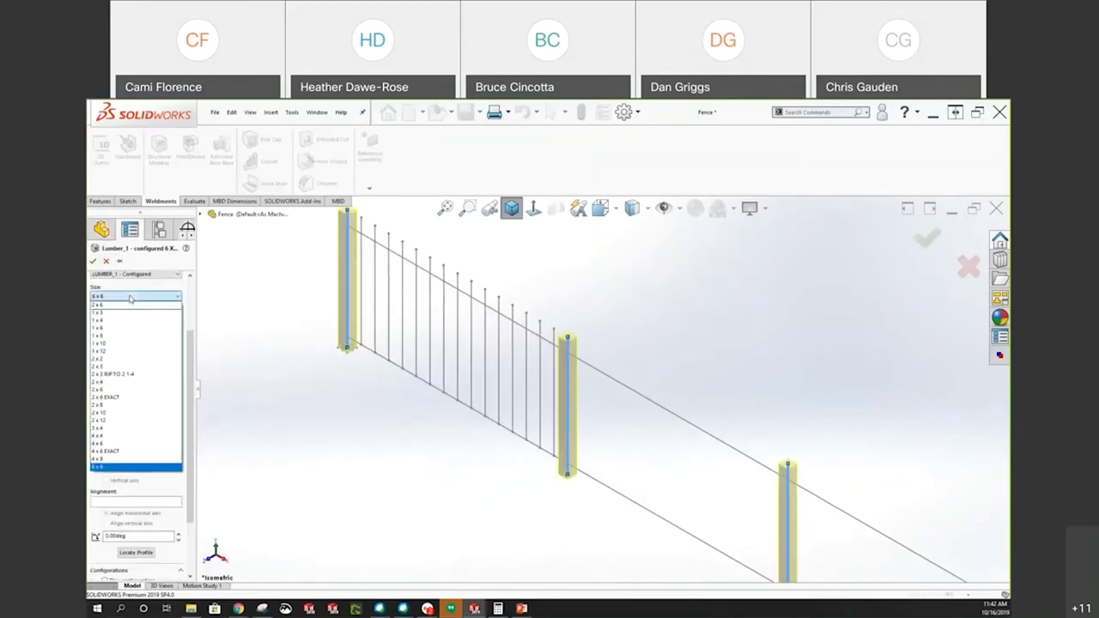
left_click(100, 444)
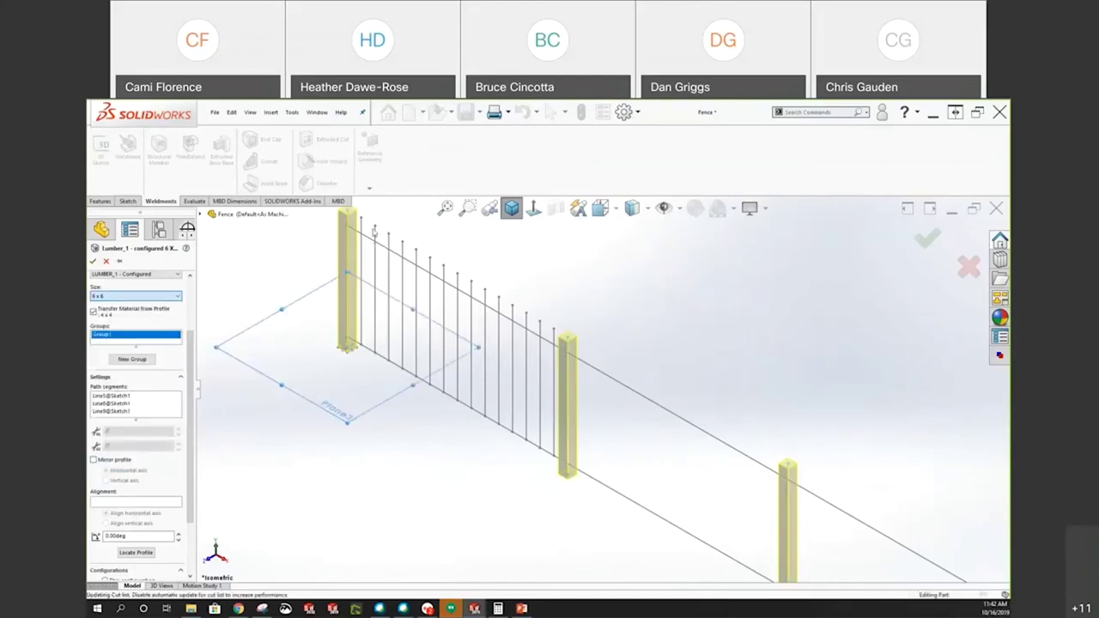
scroll(364, 223, "down", 1)
scroll(307, 187, "down", 3)
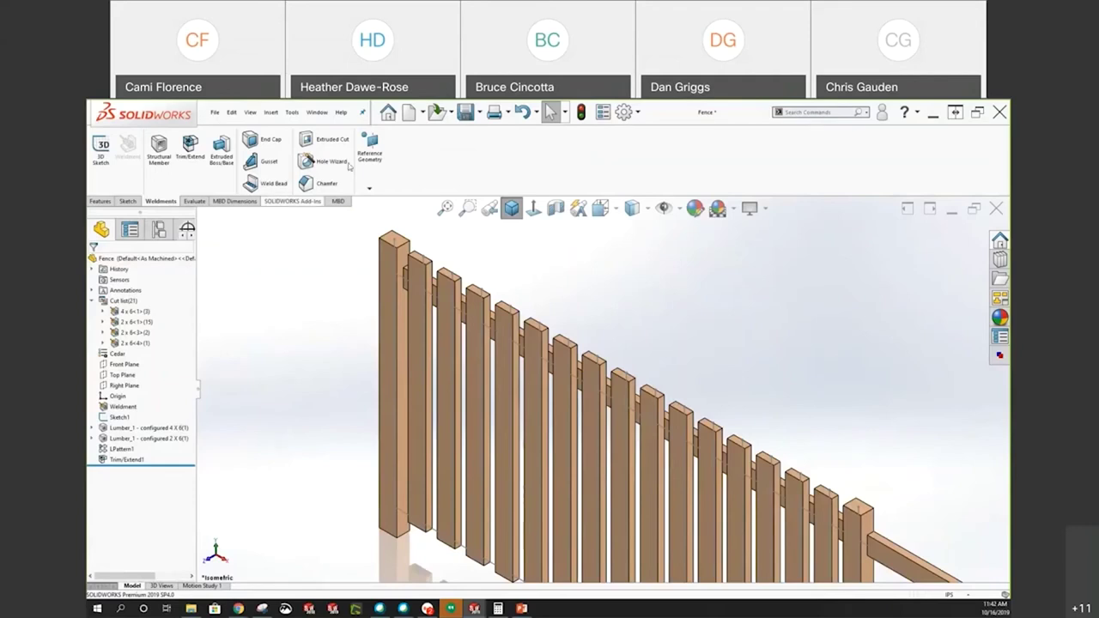
left_click(422, 113)
Make a drawing from the Fence part, accept the sheet format, and place the Front view
left_click(462, 141)
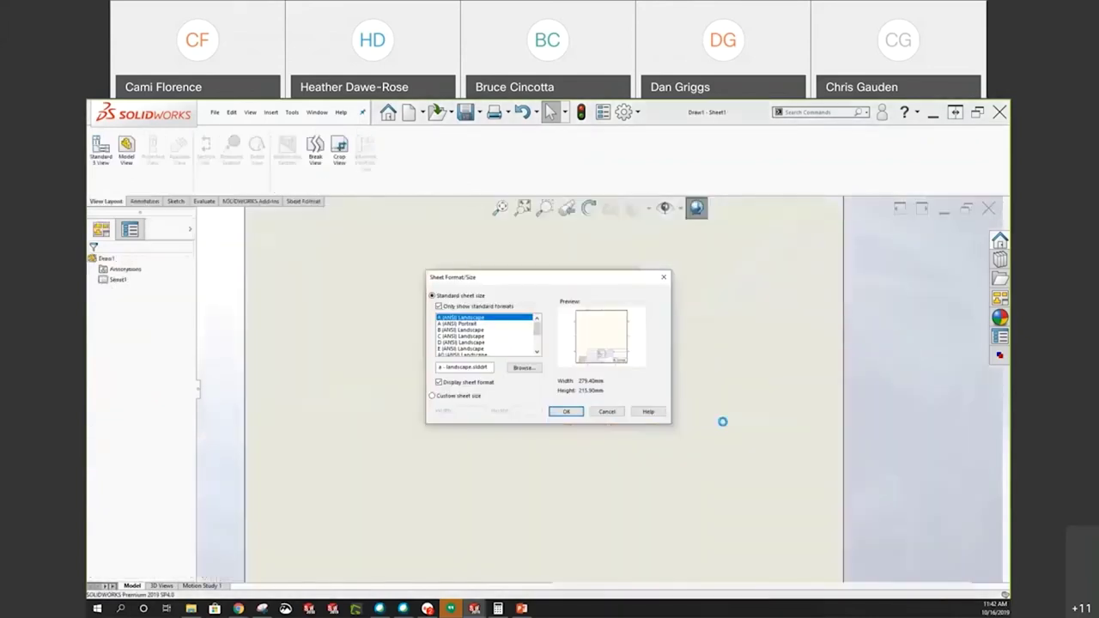
left_click(564, 411)
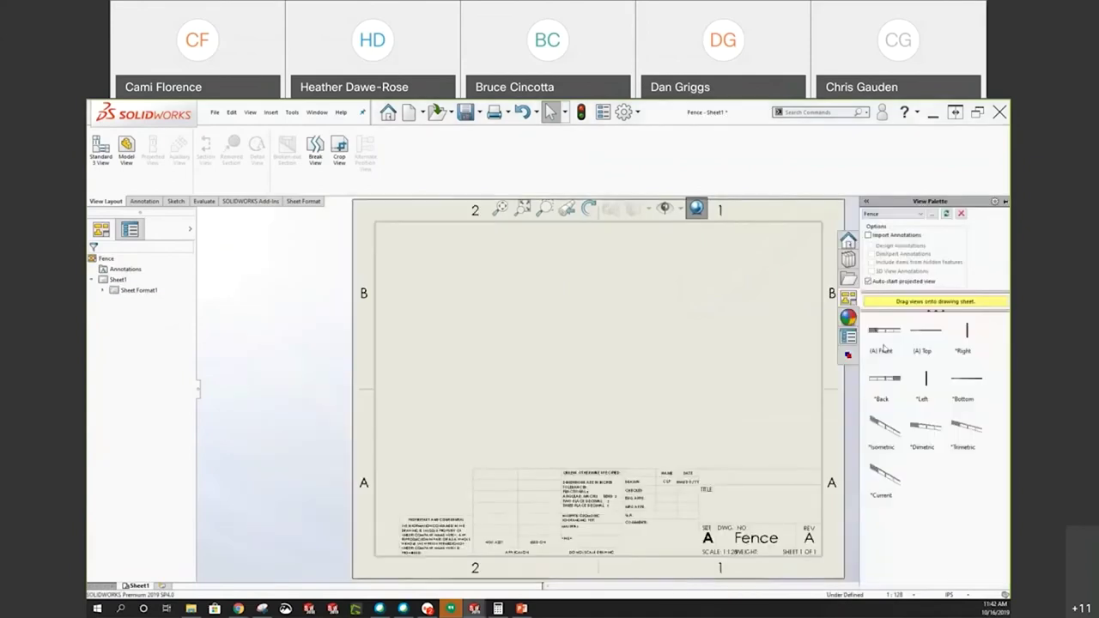
left_click_drag(897, 338, 579, 386)
scroll(562, 388, "down", 4)
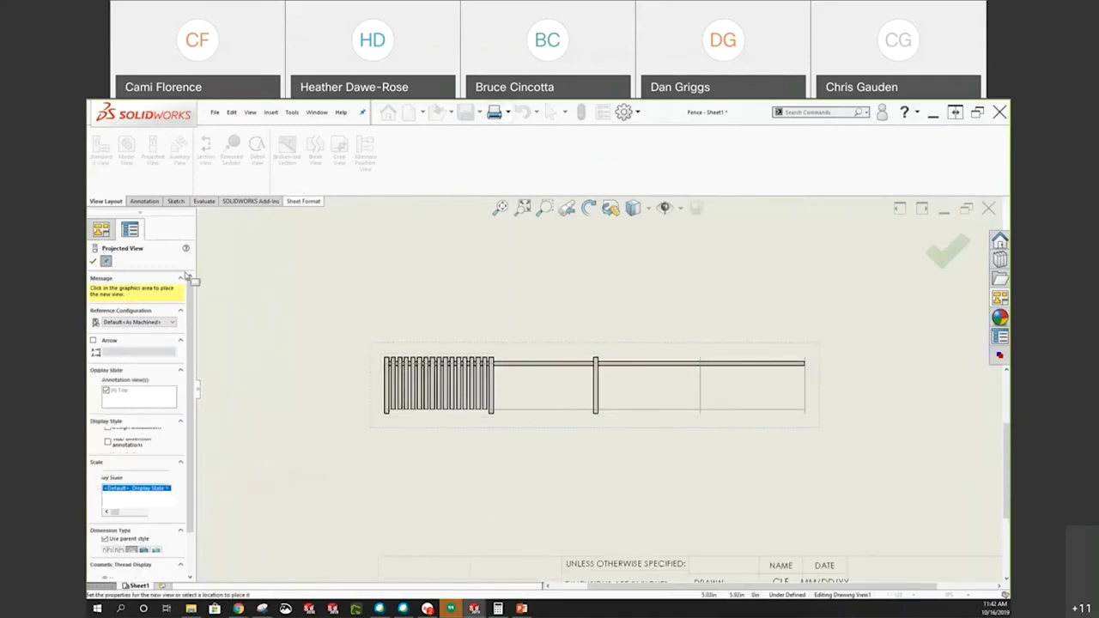
key("Escape")
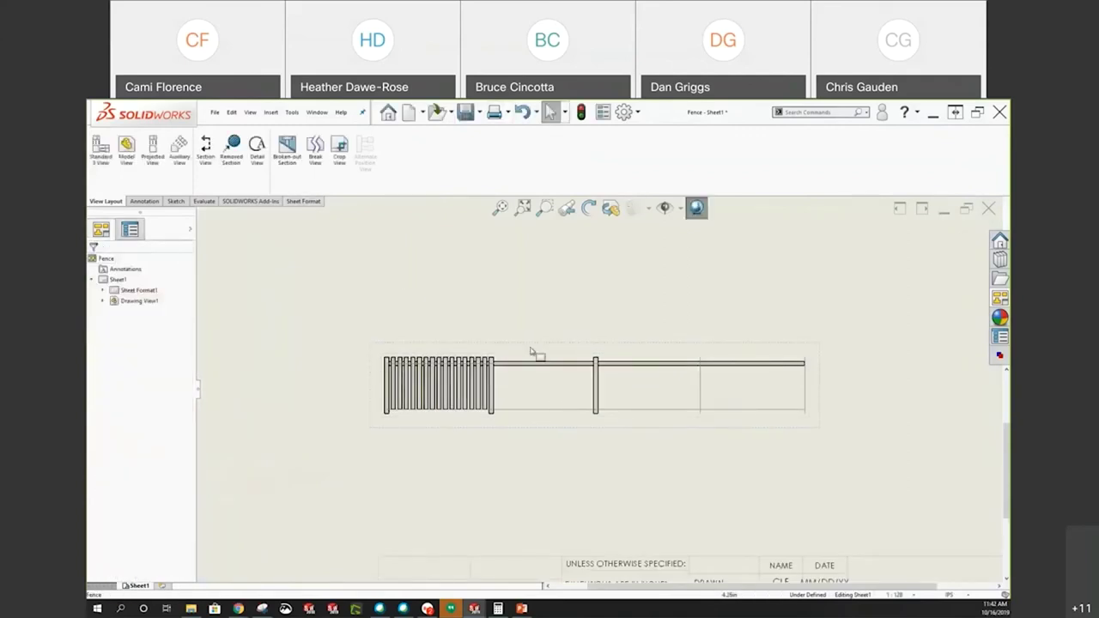
Insert a Weldment Cut List from Drawing View1 and place it at the sheet's top
left_click(271, 113)
mouse_move(297, 176)
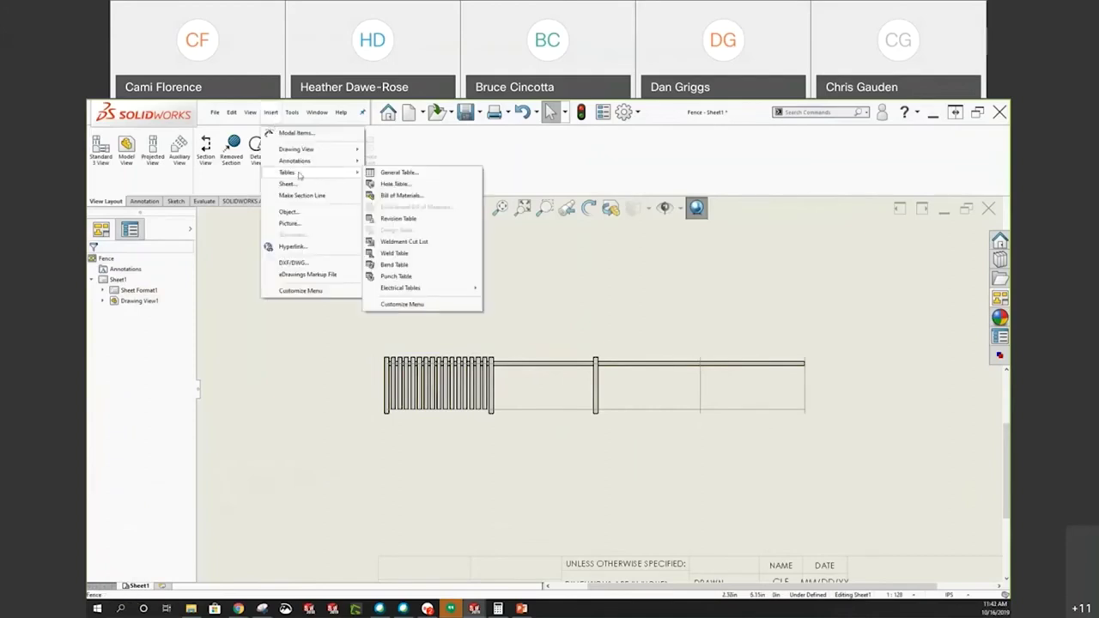
left_click(421, 244)
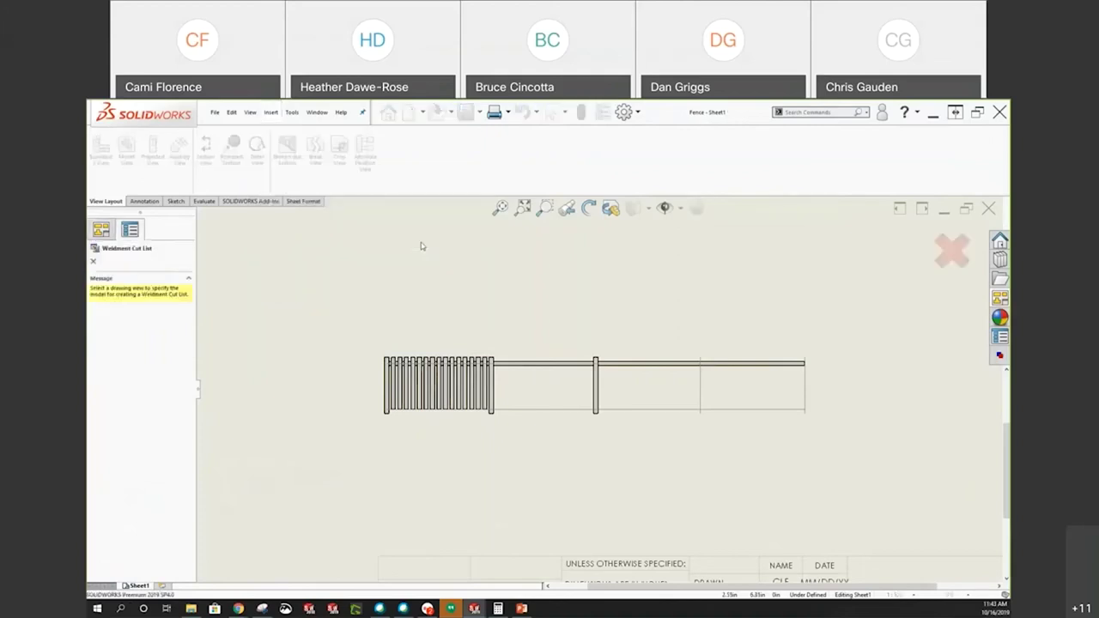
left_click(539, 388)
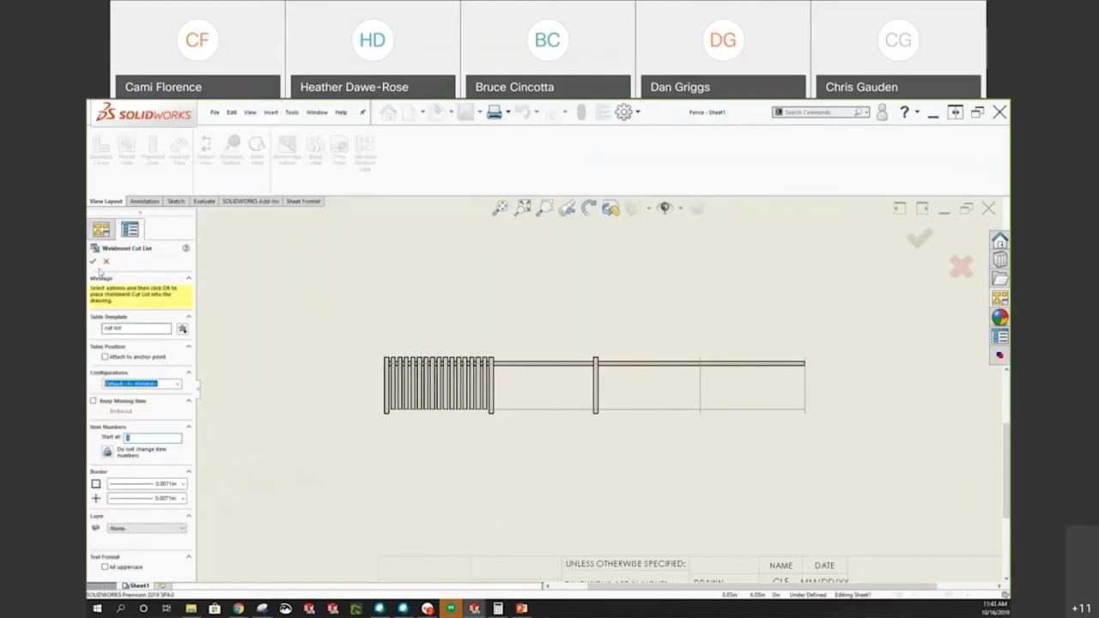
key("Return")
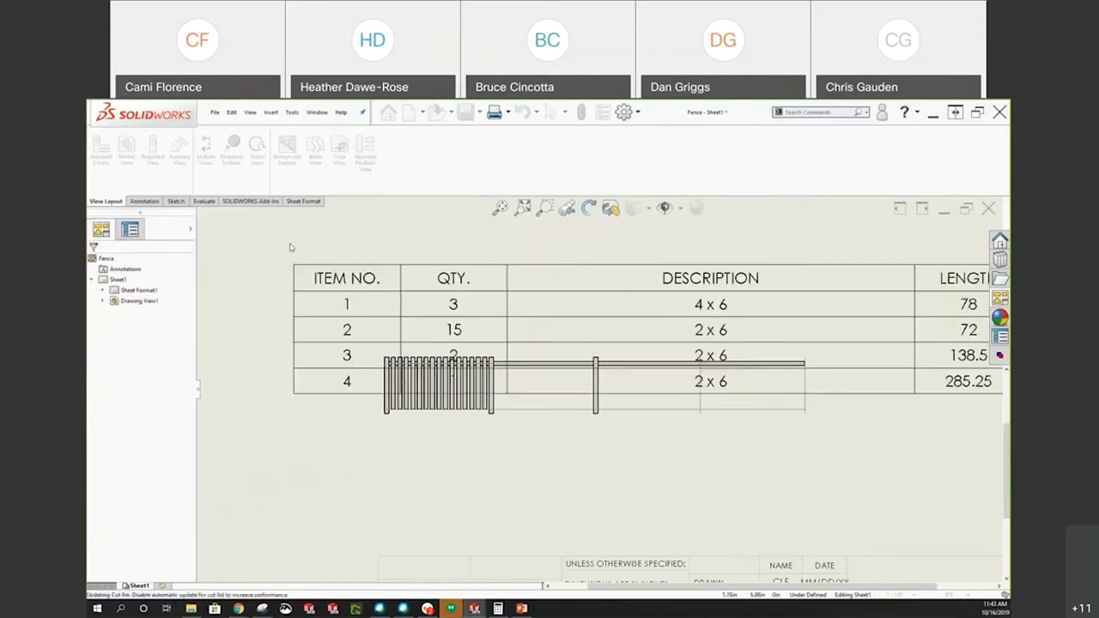
left_click(289, 245)
key("f")
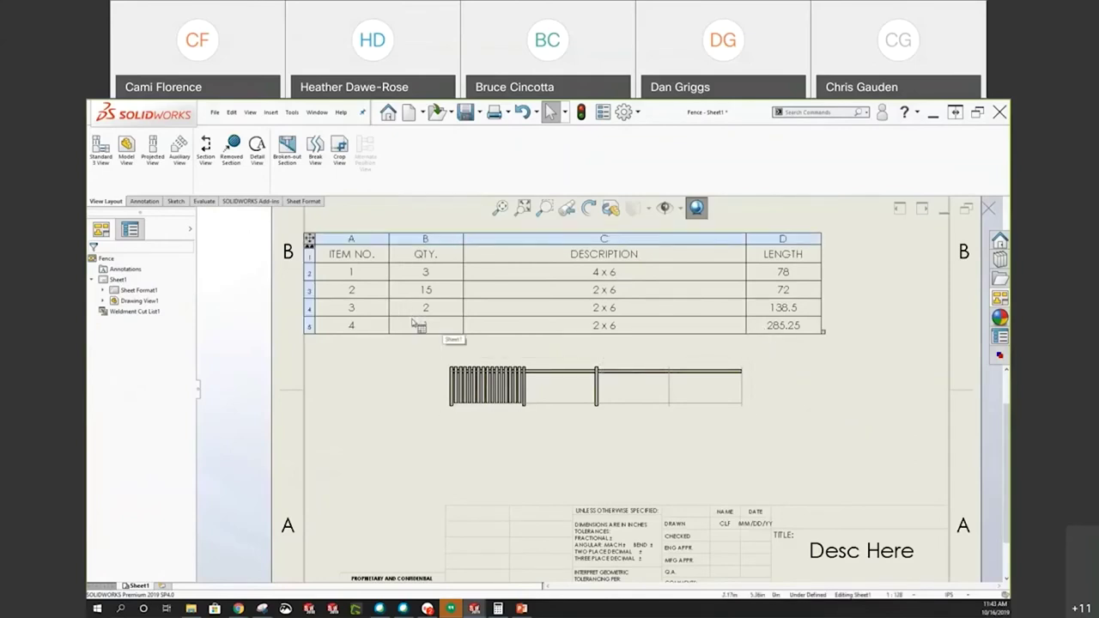
left_click(867, 387)
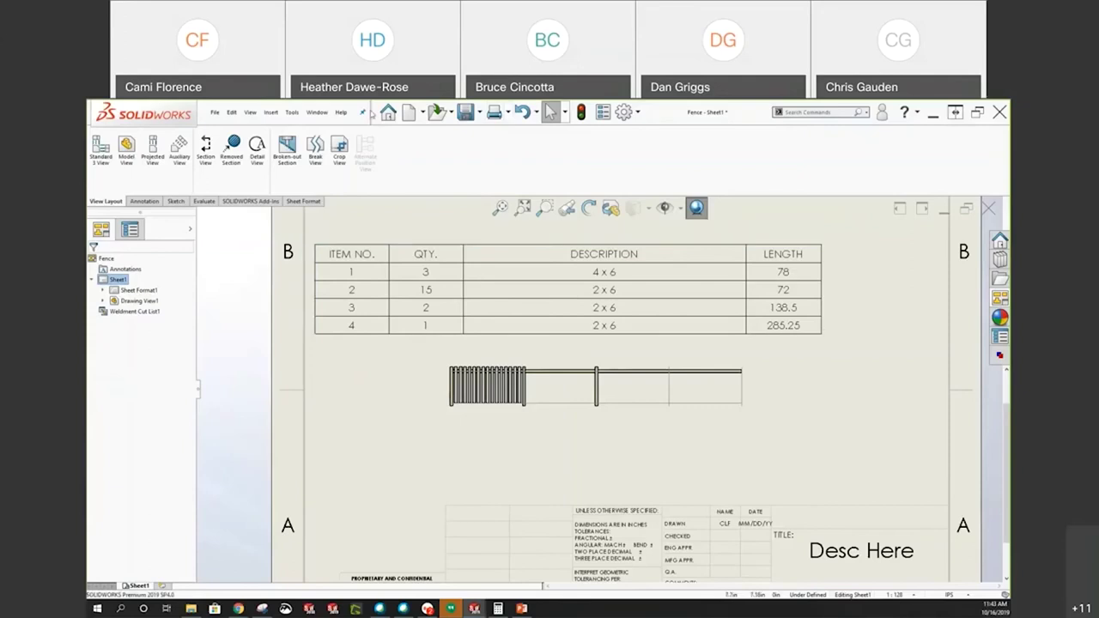
Switch to the Cabinet part, then orbit and zoom in on its lower crown molding
left_click(318, 113)
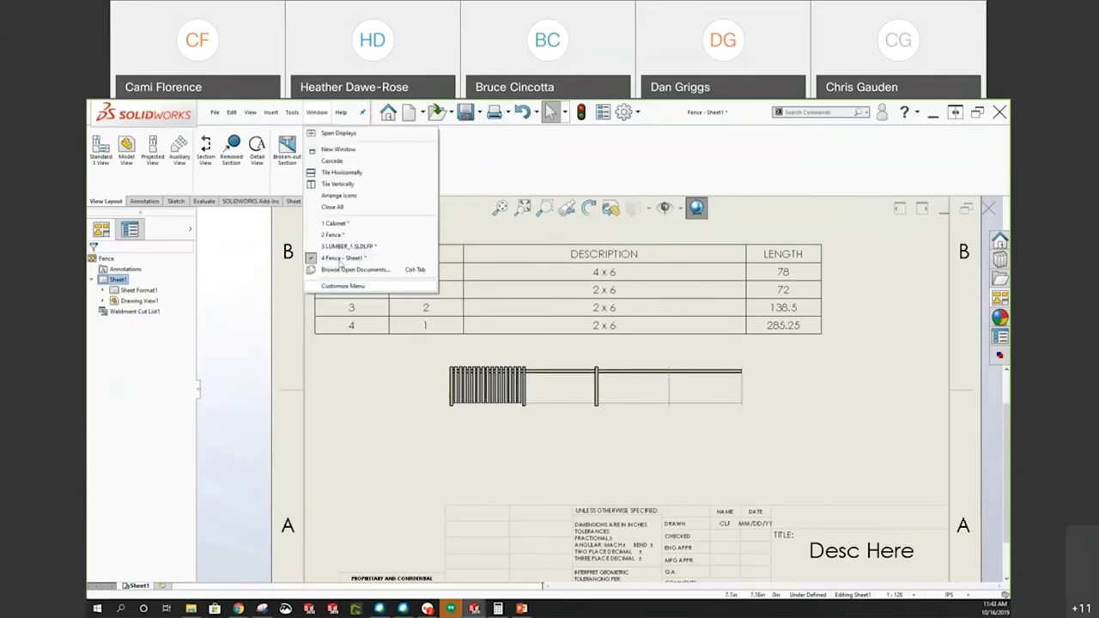
left_click(335, 223)
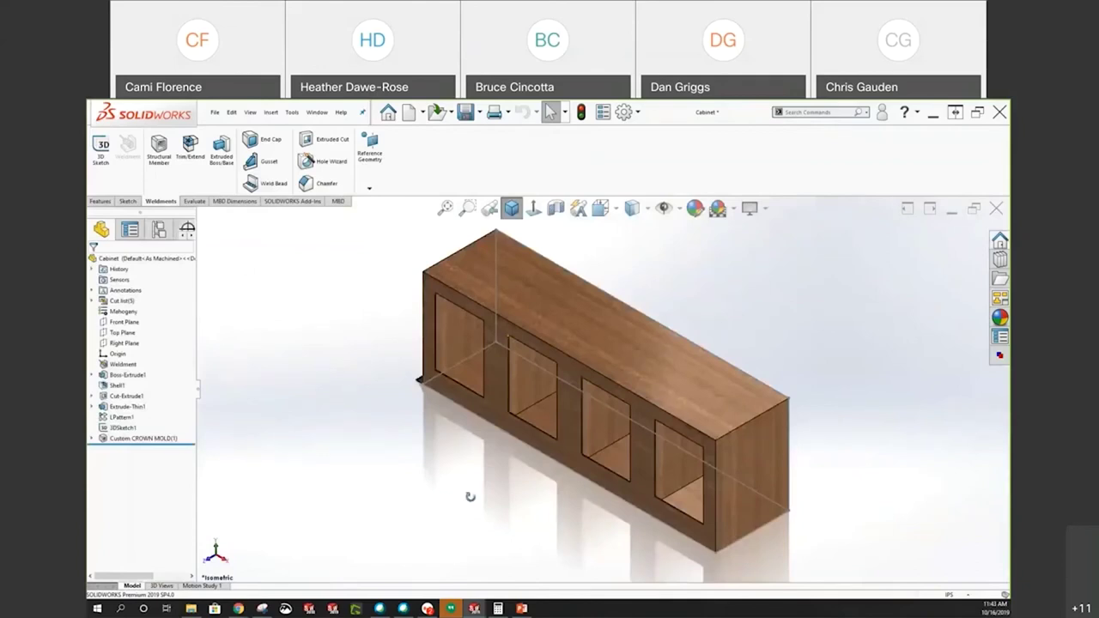
middle_click_drag(471, 497, 533, 466)
scroll(507, 466, "down", 10)
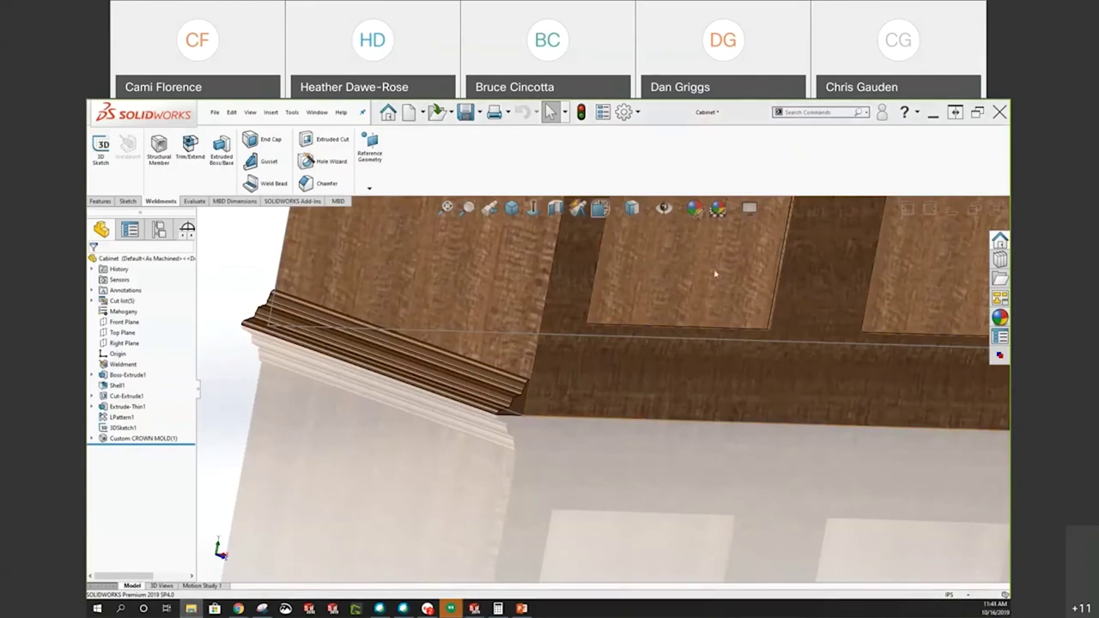
left_click(191, 608)
left_click(317, 340)
left_click(454, 334)
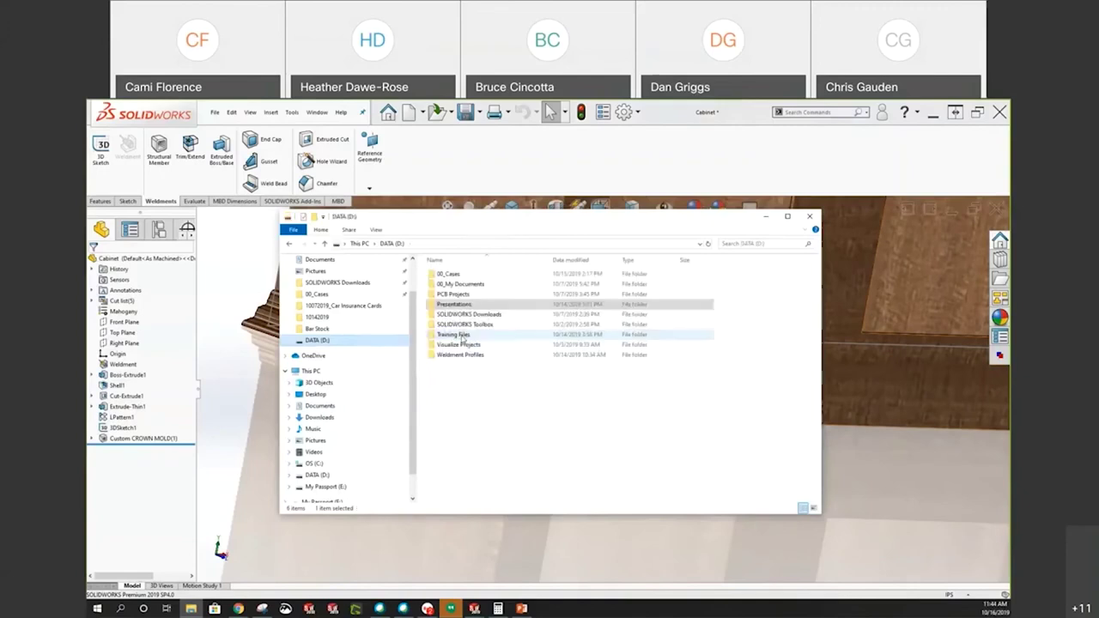
double_click(460, 355)
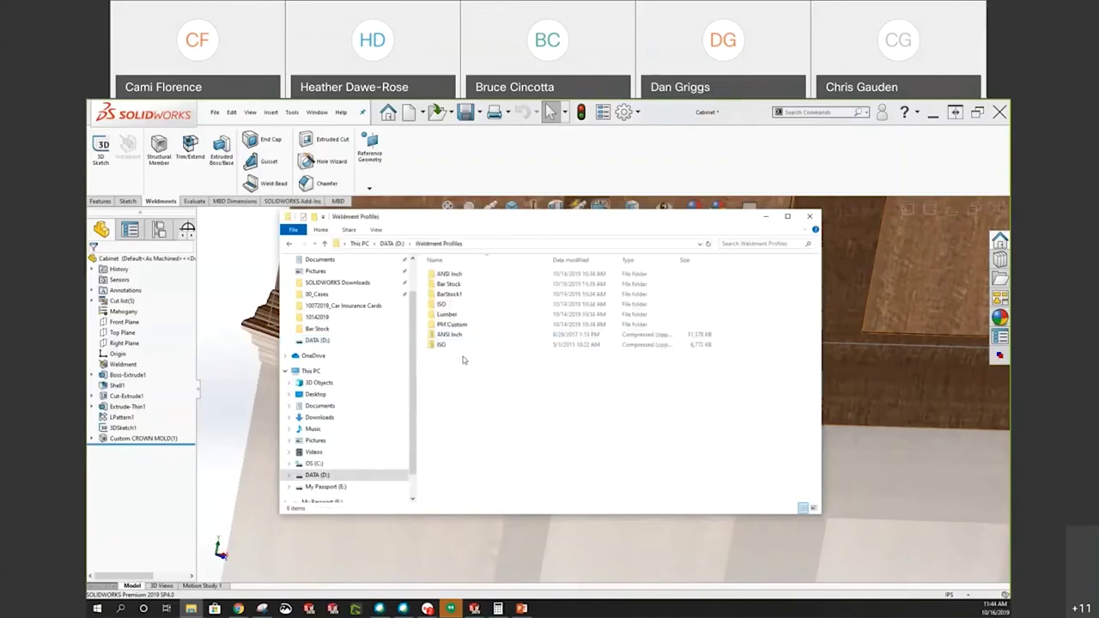
double_click(451, 275)
double_click(490, 406)
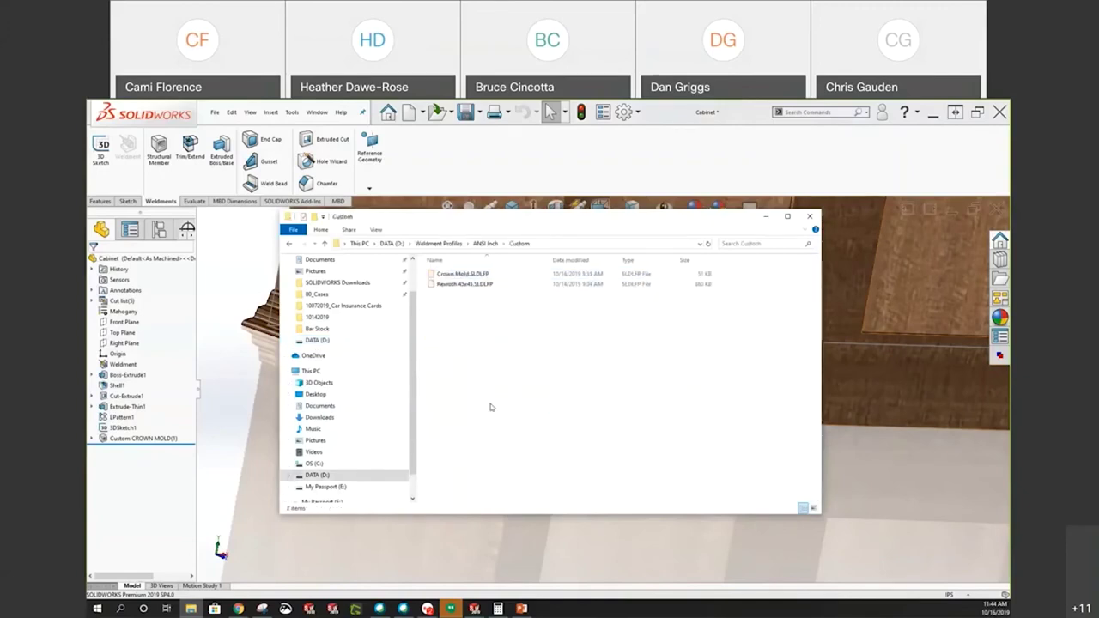
left_click(485, 274)
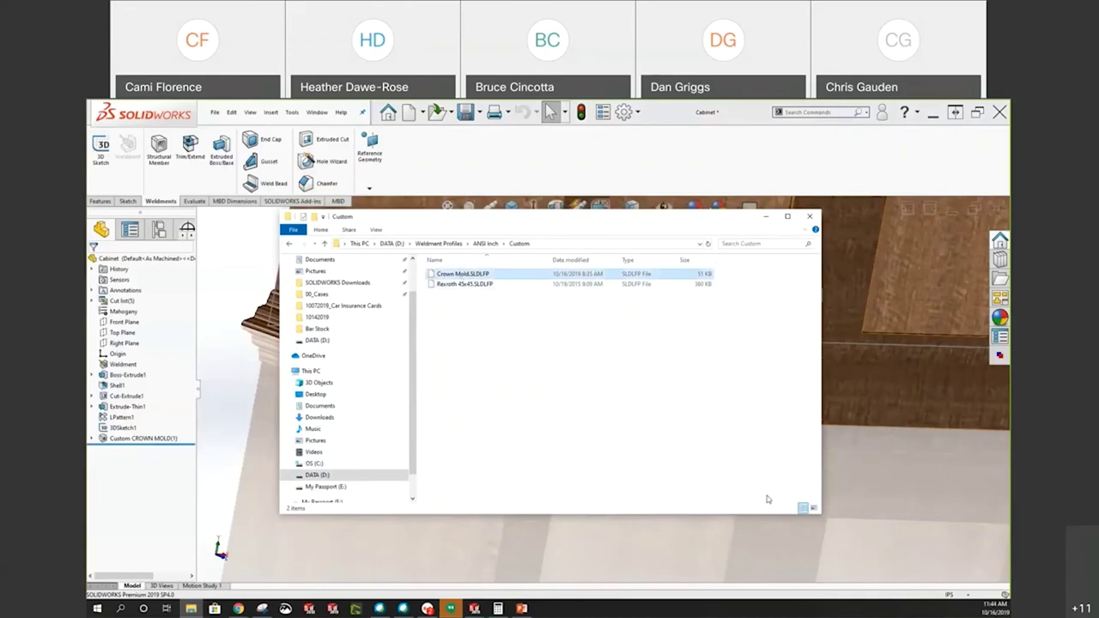
left_click(809, 215)
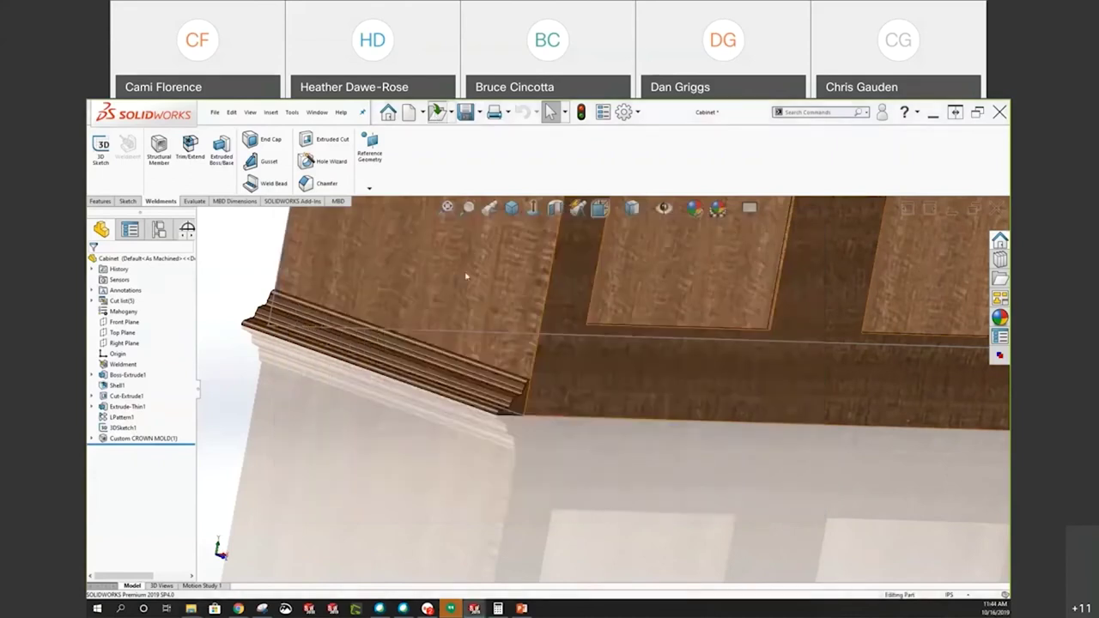
Open Crown Mold.SLDLFP from the Weldment Profiles > ANSI Inch > Custom folder
key("ctrl+o")
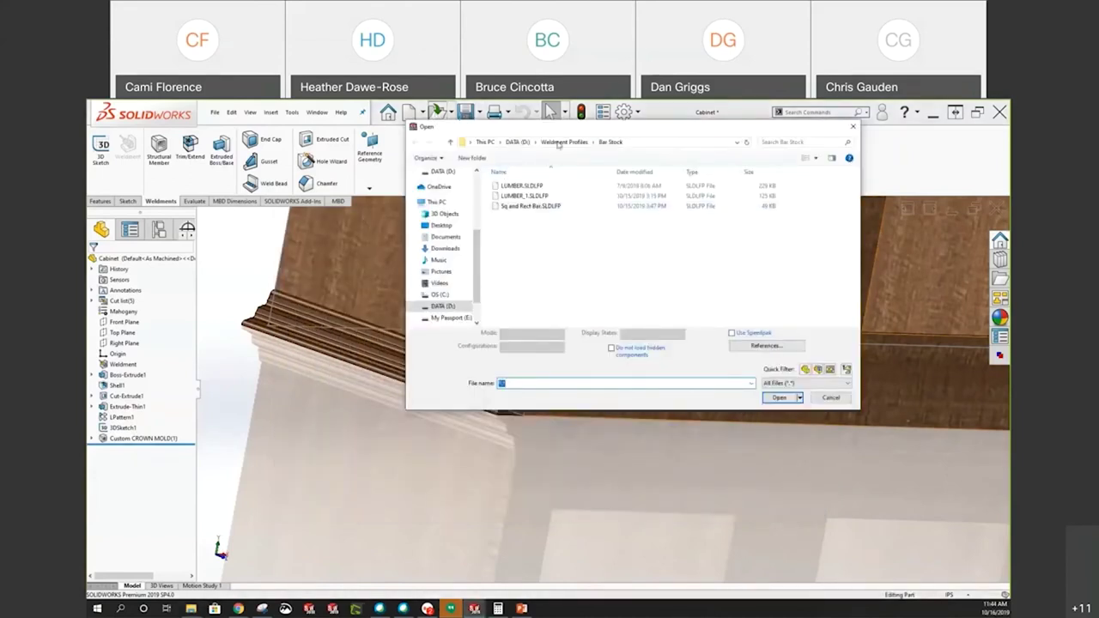
left_click(558, 143)
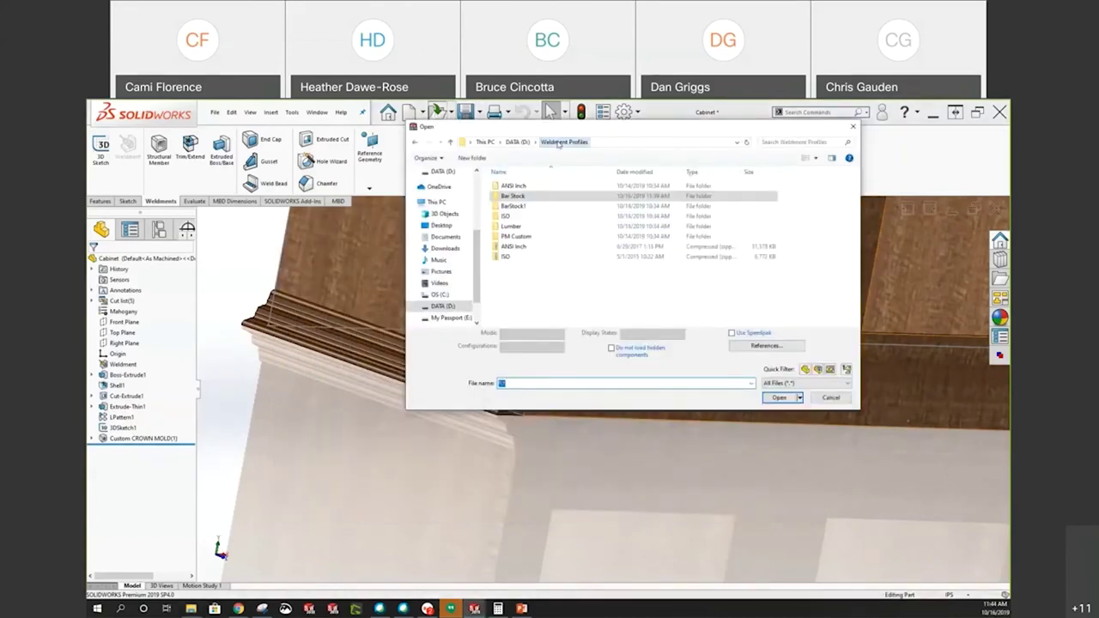
double_click(515, 185)
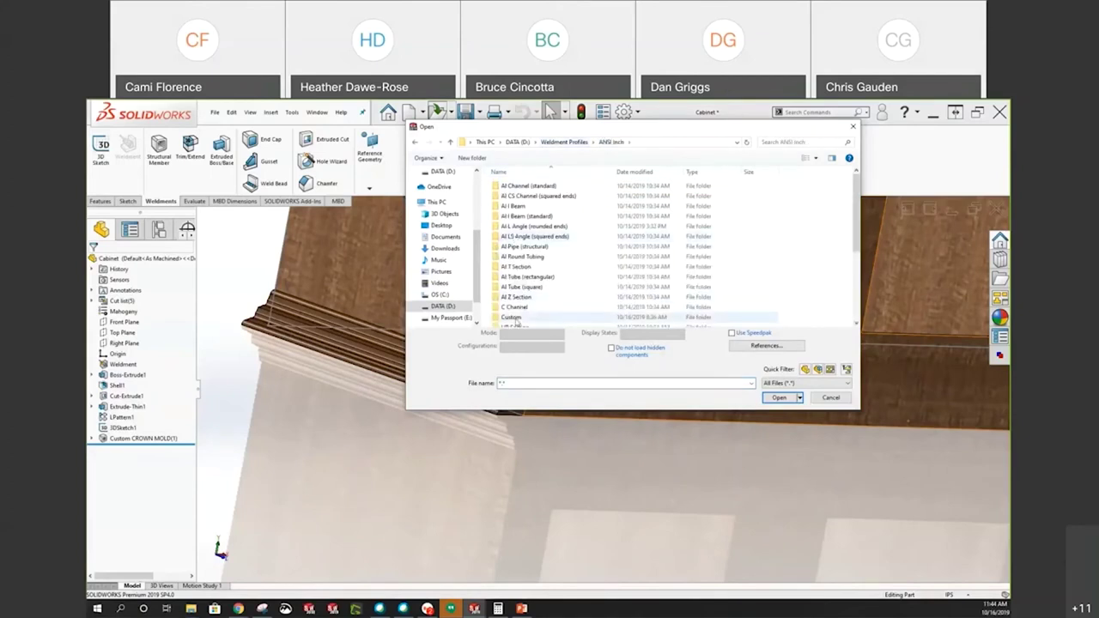
double_click(513, 318)
left_click(524, 185)
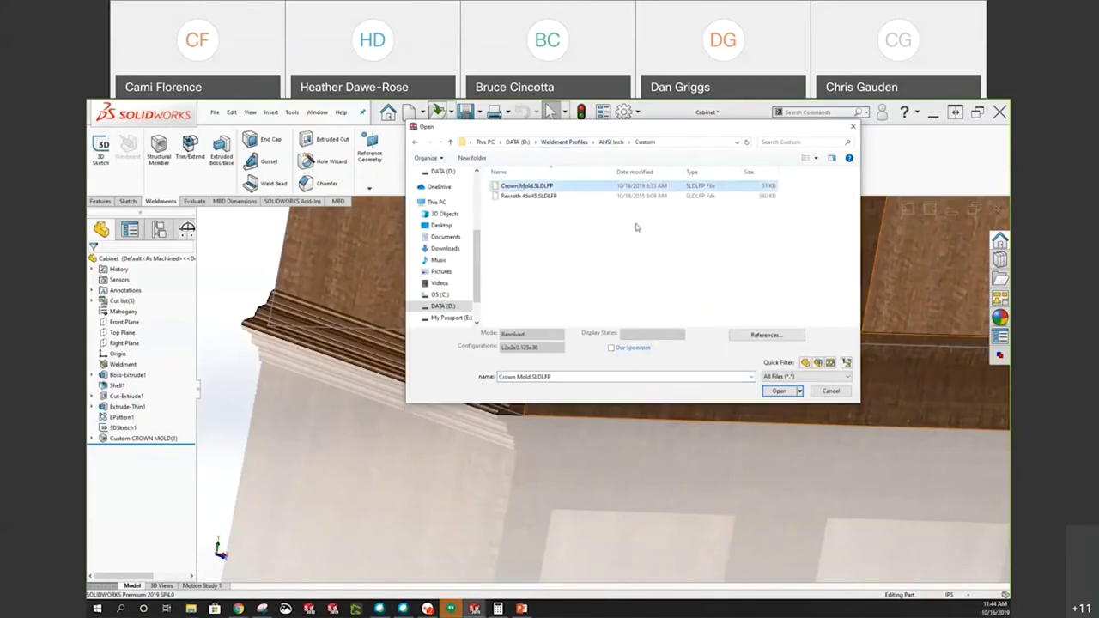
left_click(778, 391)
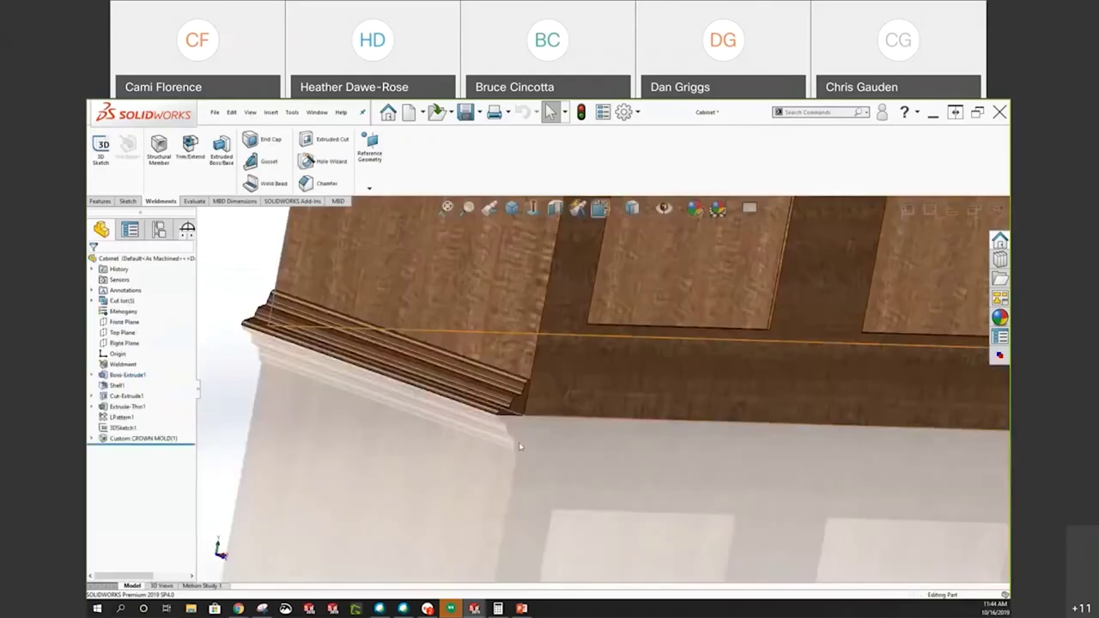
Edit Custom CROWN MOLD(1) and add bottom edges Line5 and Line4 to its path segments
right_click(143, 439)
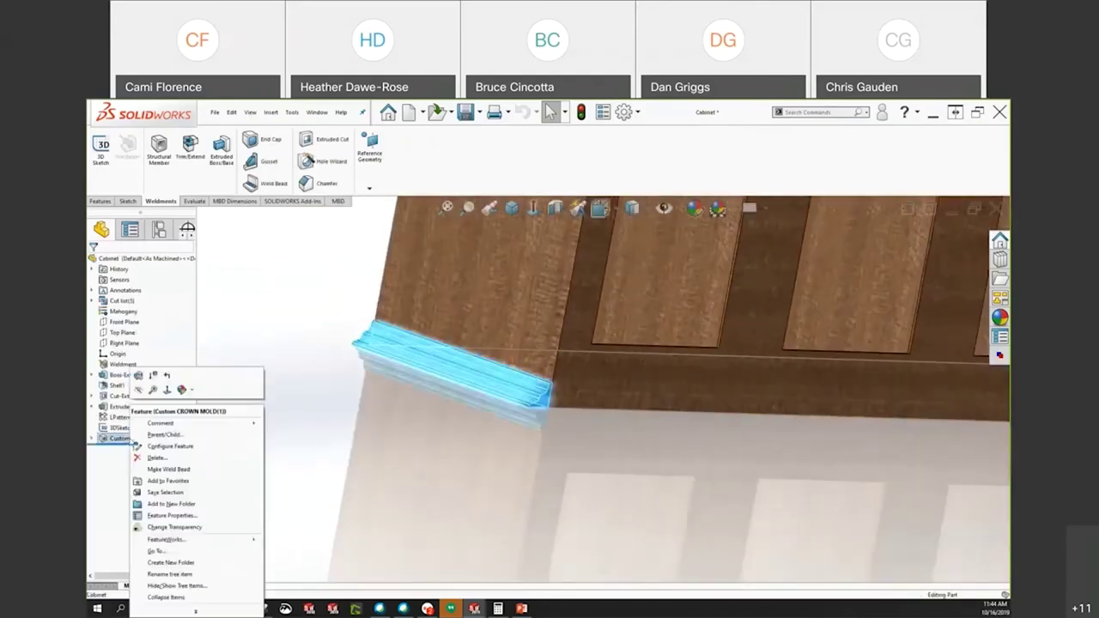
left_click(138, 376)
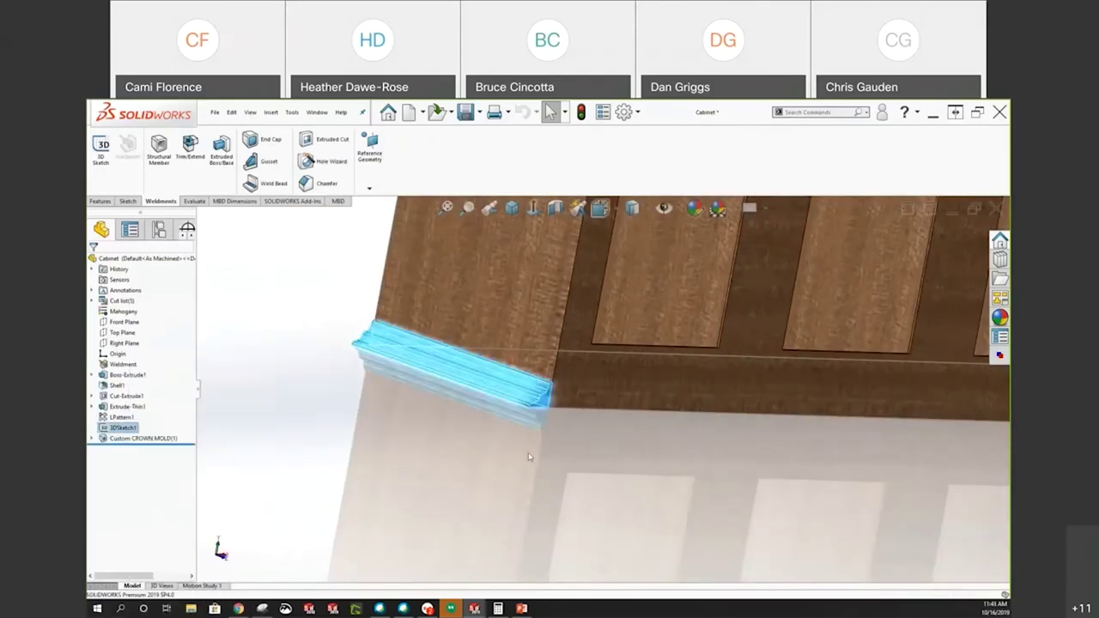
scroll(452, 348, "down", 2)
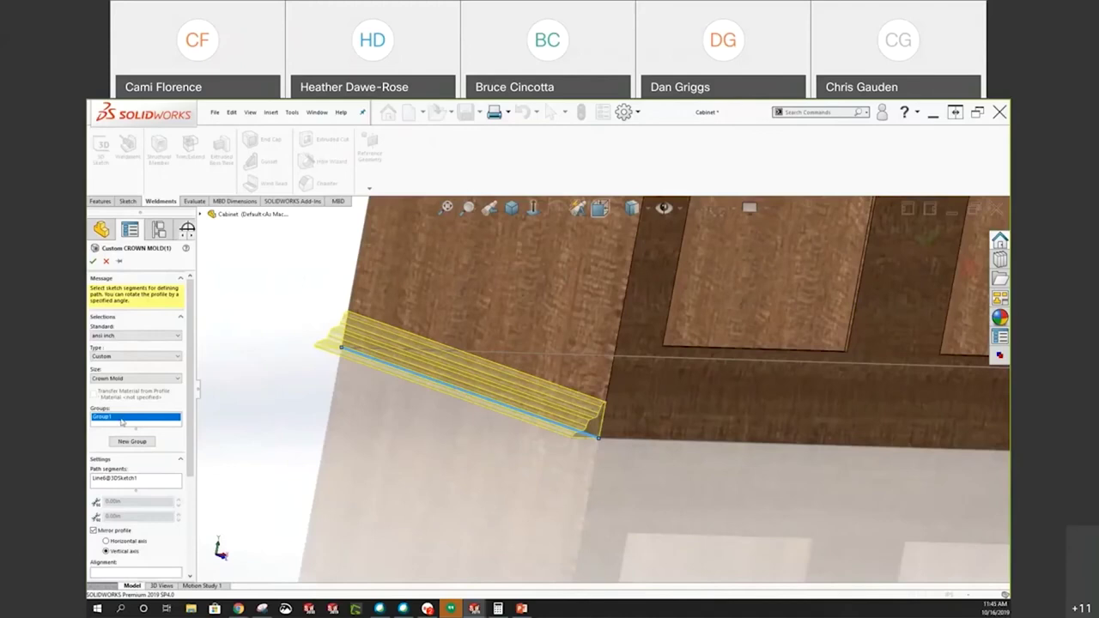
left_click(633, 445)
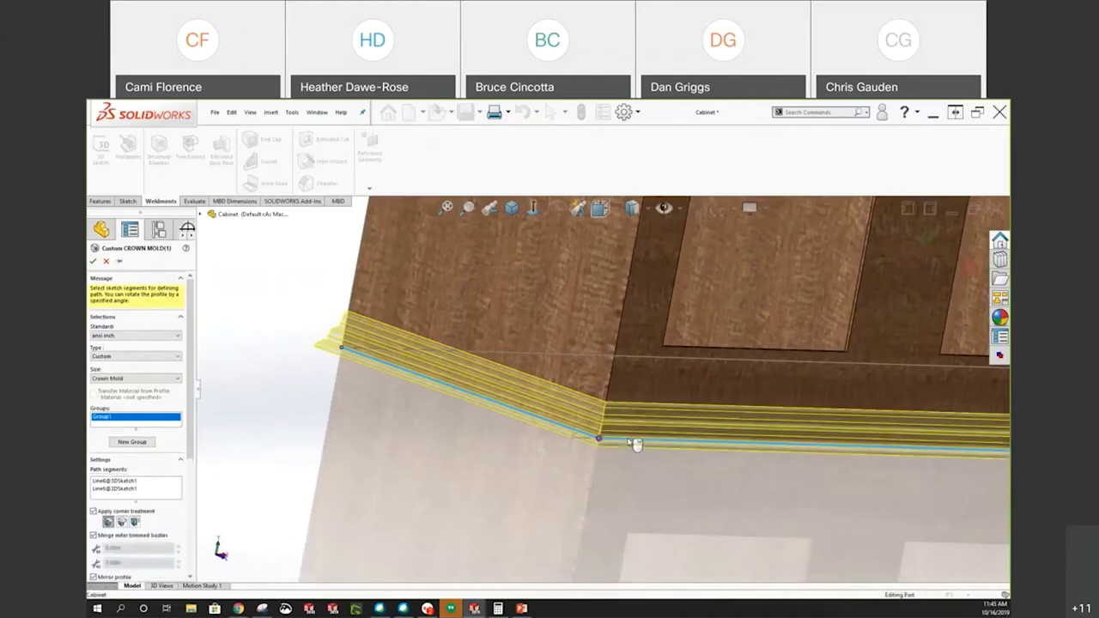
middle_click_drag(672, 421, 493, 517)
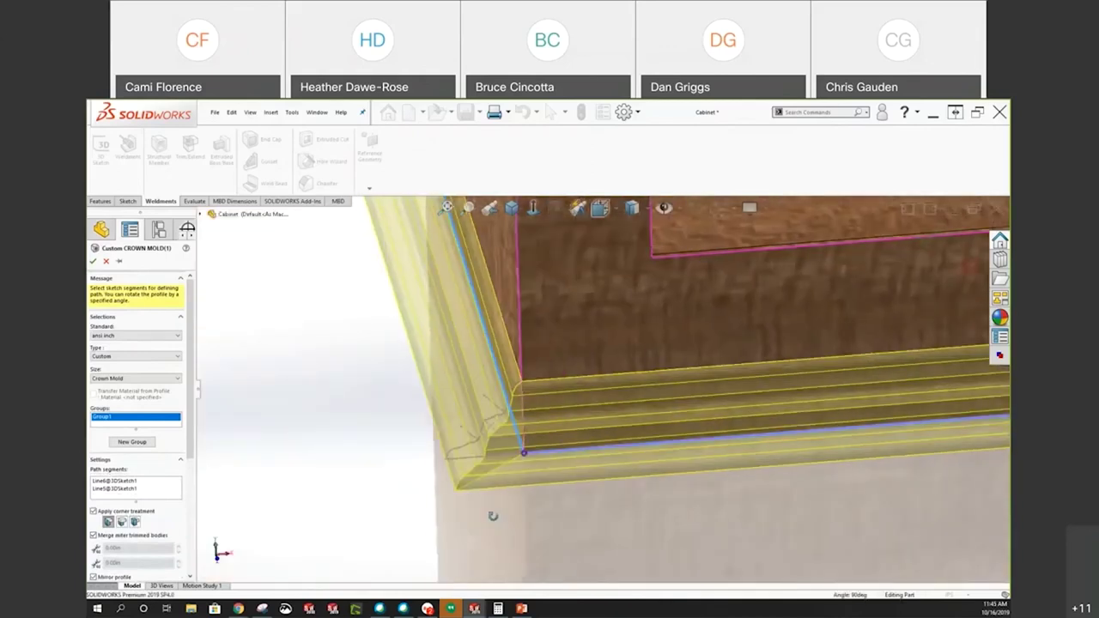
left_click(114, 418)
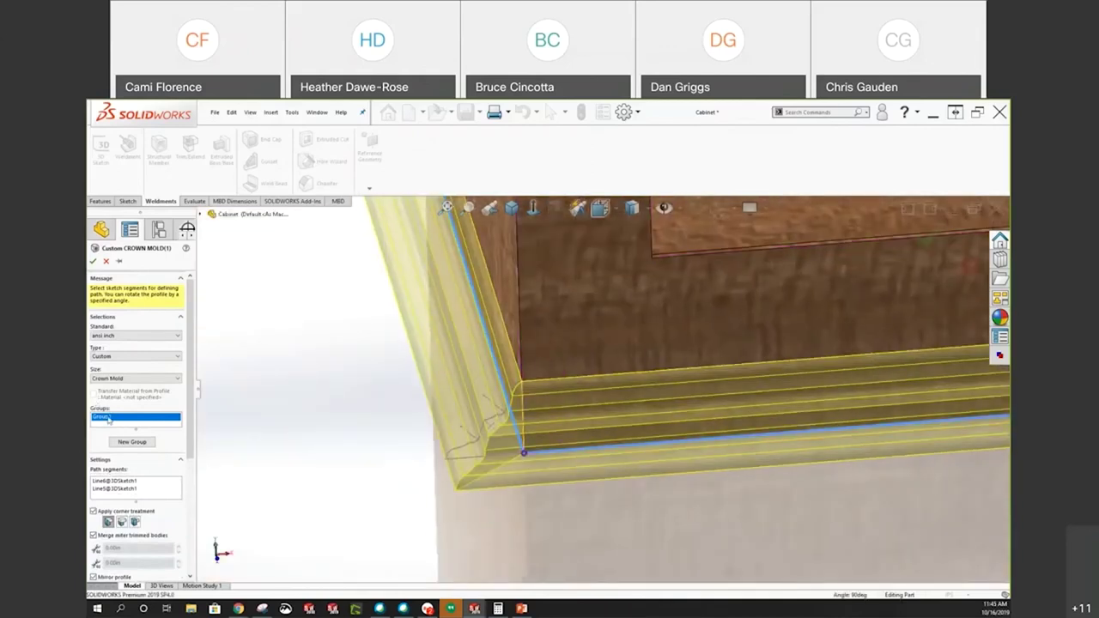
key("f")
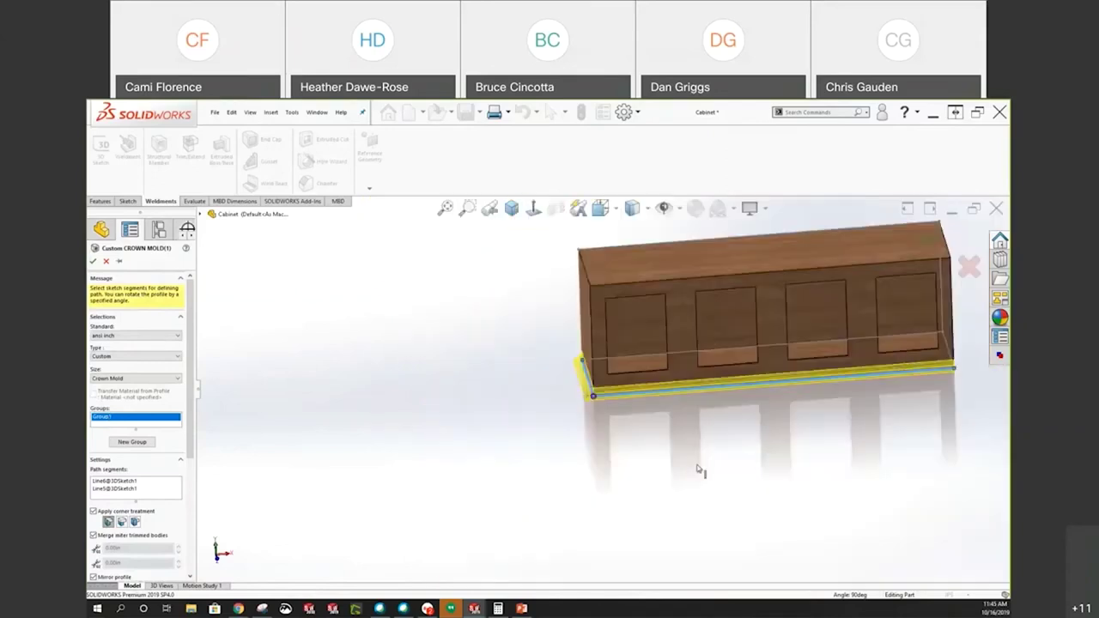
mouse_move(705, 466)
middle_mouse_down()
mouse_move(756, 410)
mouse_move(726, 462)
middle_mouse_up()
scroll(726, 462, "down", 8)
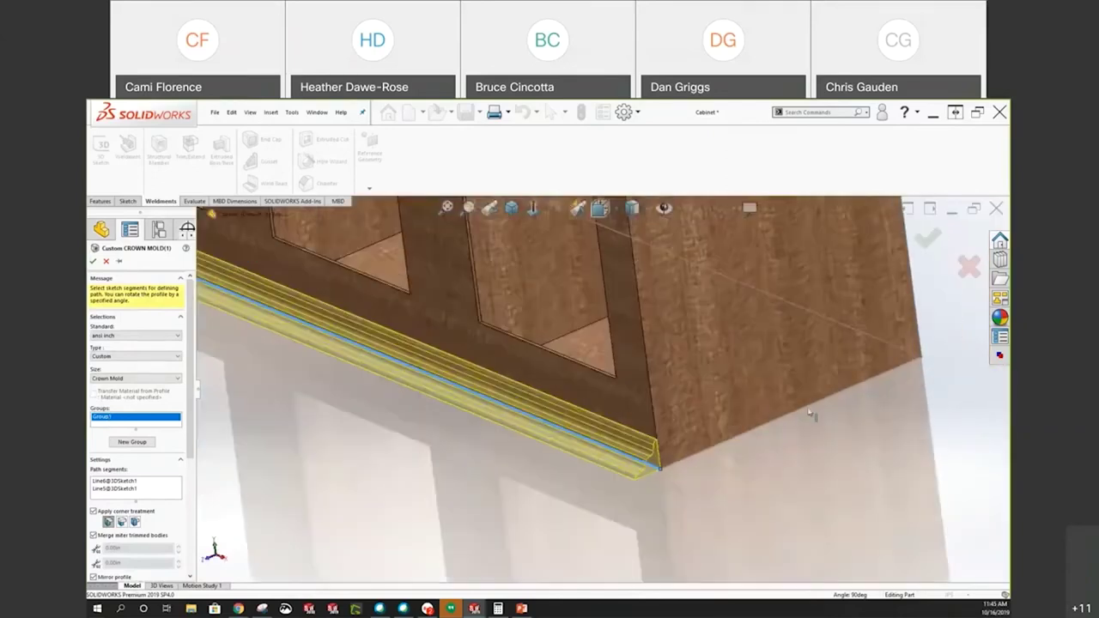
left_click(814, 415)
Apply End Miter corner treatment where the molding runs meet
middle_click_drag(662, 514, 576, 506)
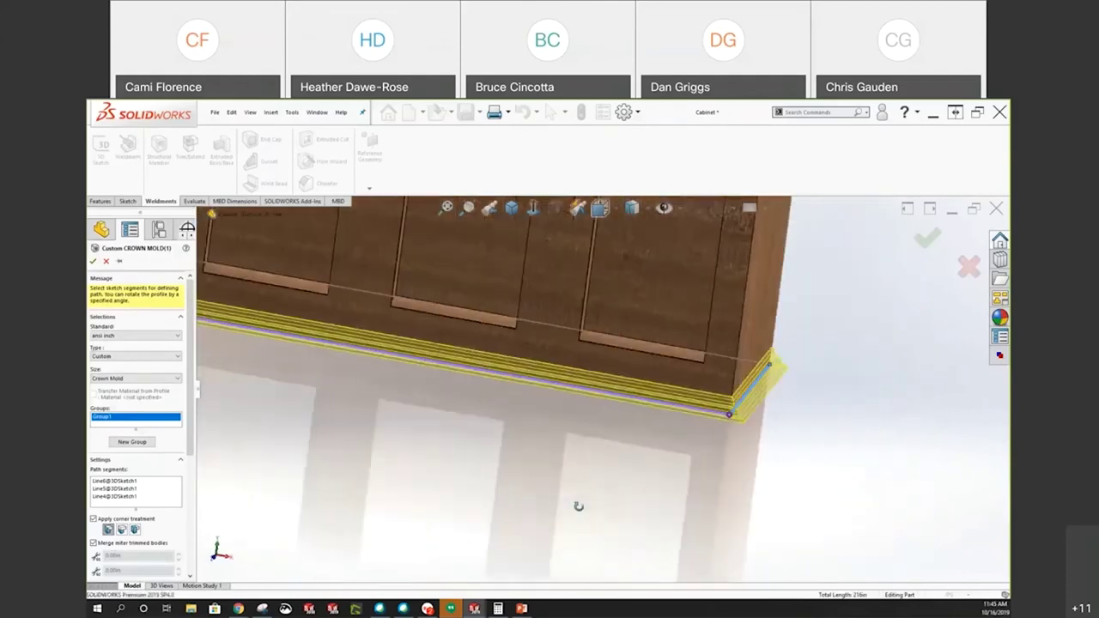
left_click(121, 530)
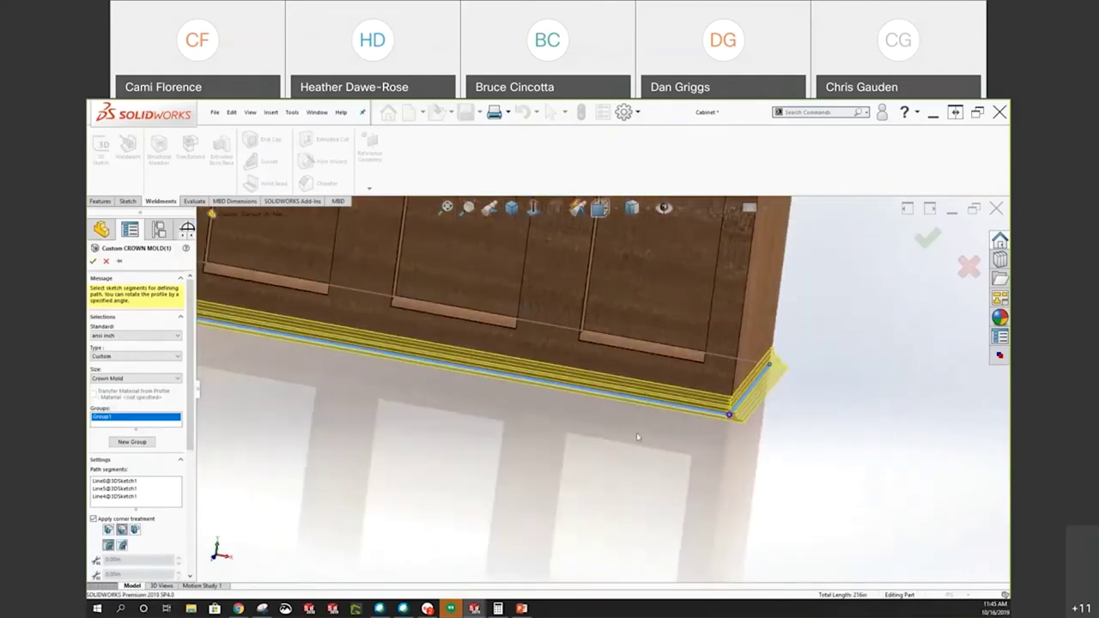
middle_click_drag(637, 433, 424, 495)
scroll(424, 495, "down", 2)
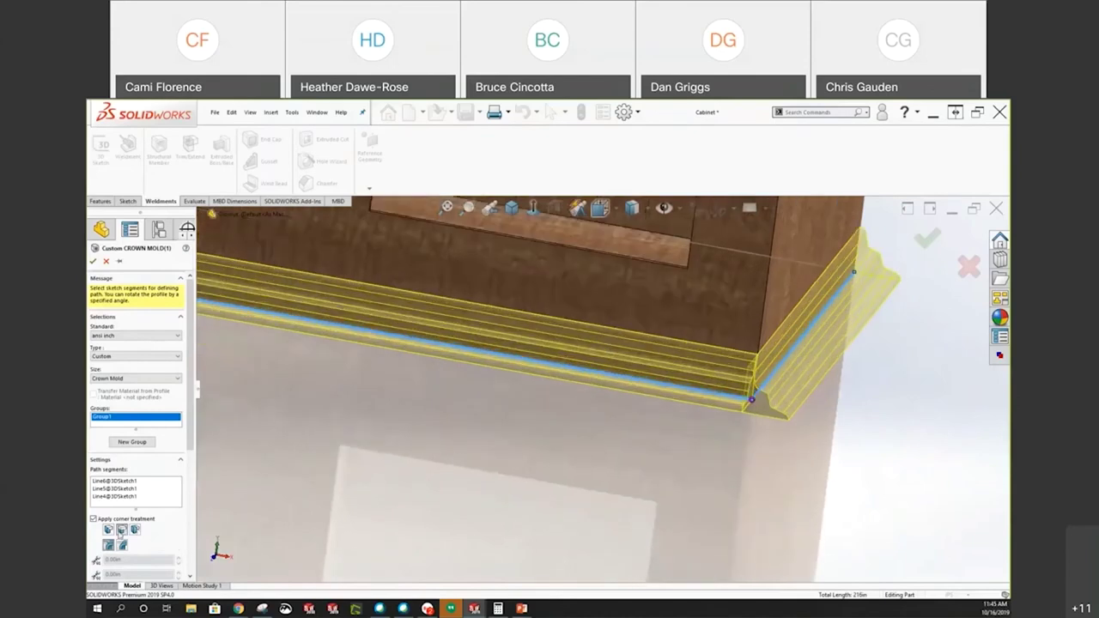
middle_click_drag(808, 370, 770, 380)
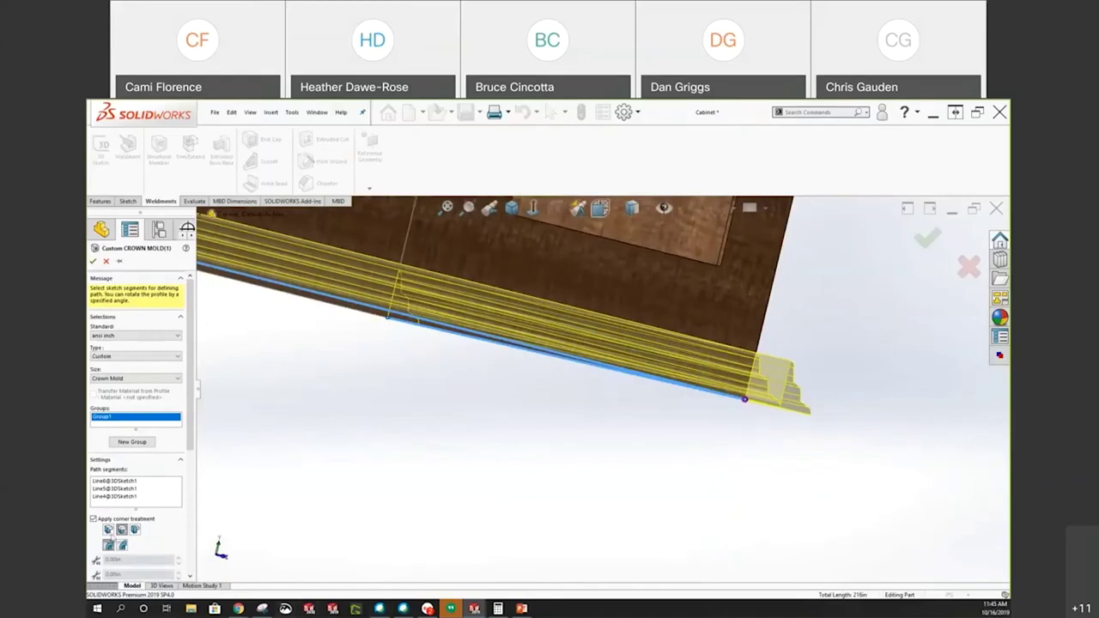
left_click(109, 530)
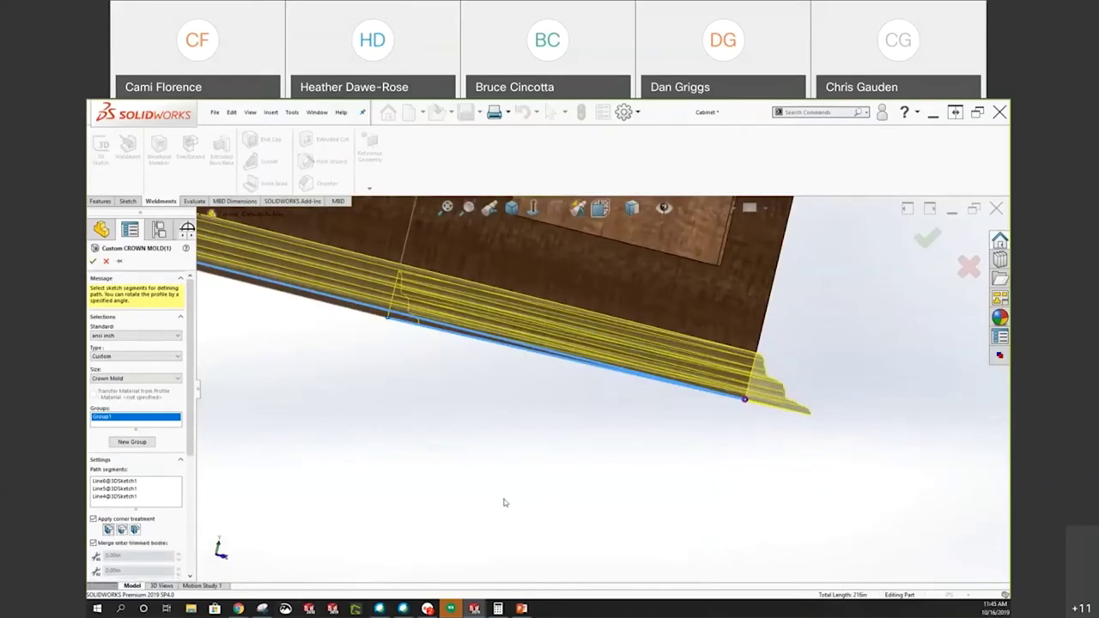
scroll(504, 502, "up", 3)
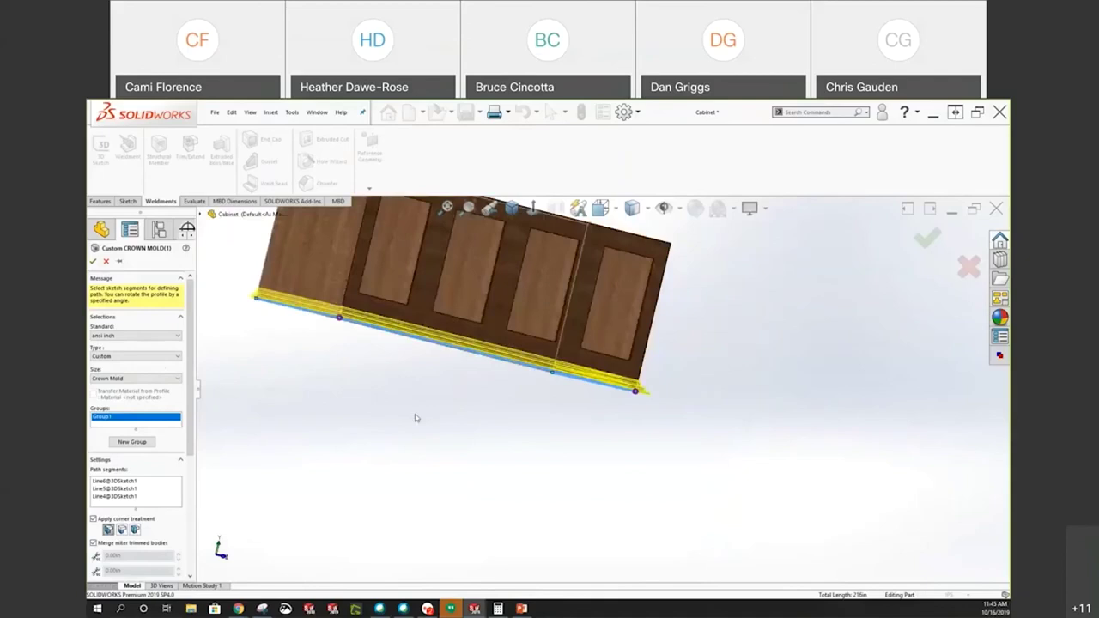
middle_click_drag(415, 418, 381, 437)
scroll(380, 437, "up", 3)
scroll(381, 437, "down", 5)
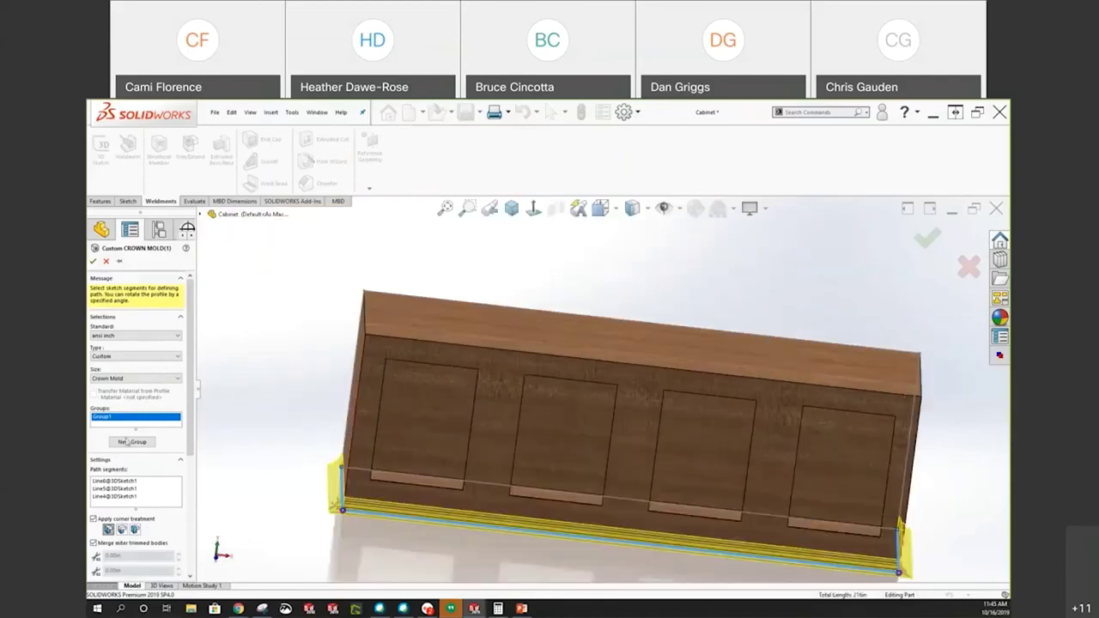
Add a new group along the top edge Line5@Sketch1 and confirm the crown mold feature
left_click(130, 443)
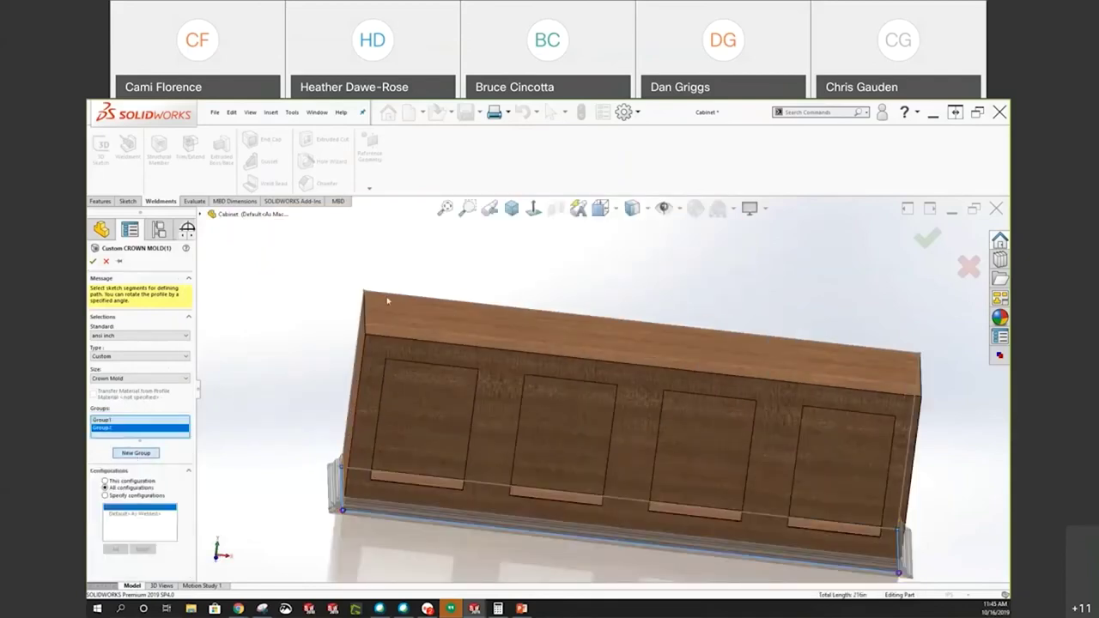
left_click(389, 296)
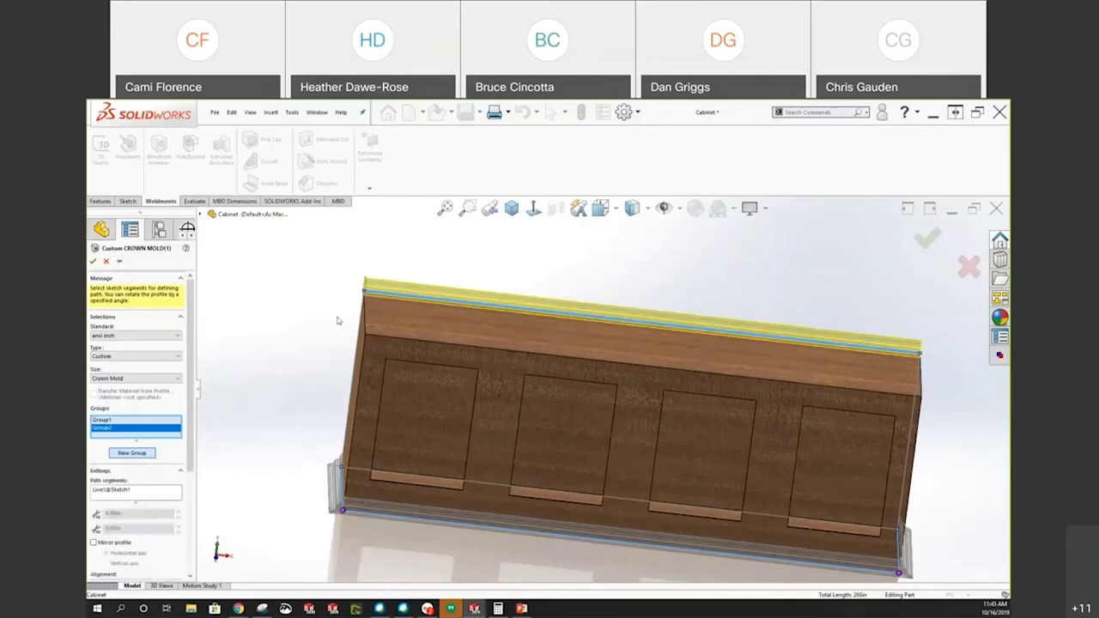
mouse_move(391, 301)
middle_mouse_down()
mouse_move(380, 311)
mouse_move(398, 332)
middle_mouse_up()
scroll(461, 315, "down", 3)
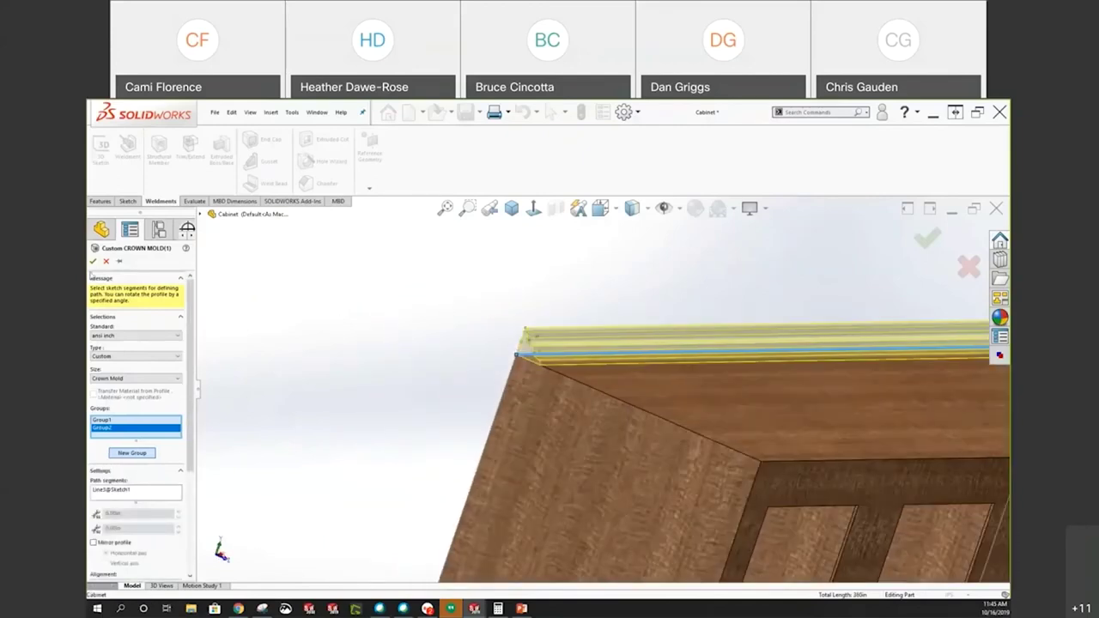
left_click(93, 261)
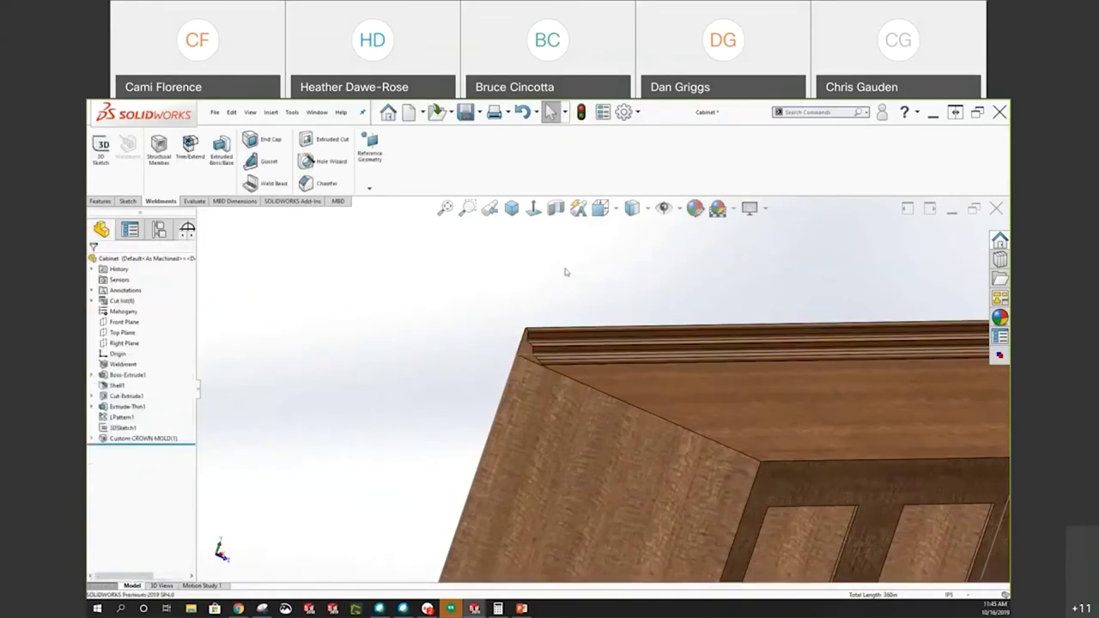
key("ctrl+shift+z")
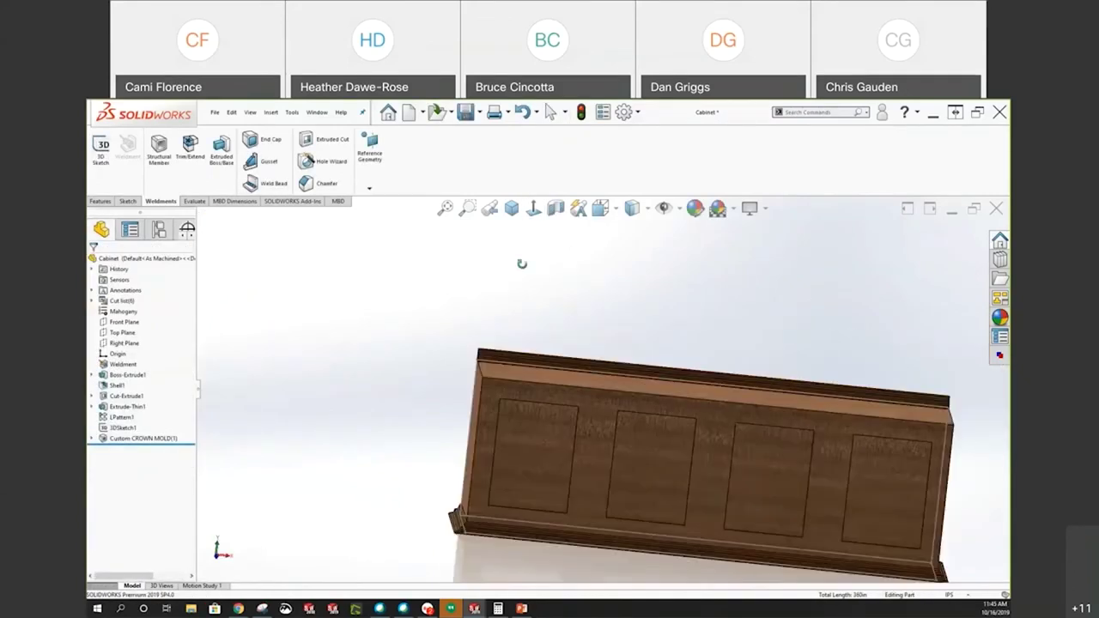
scroll(827, 495, "down", 5)
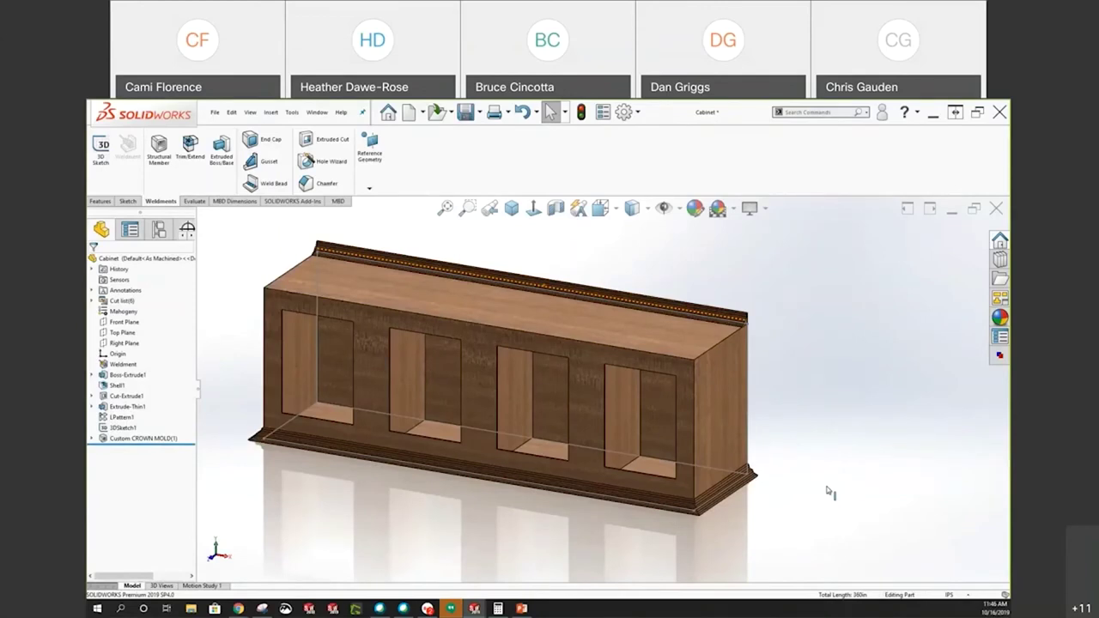
scroll(765, 347, "down", 3)
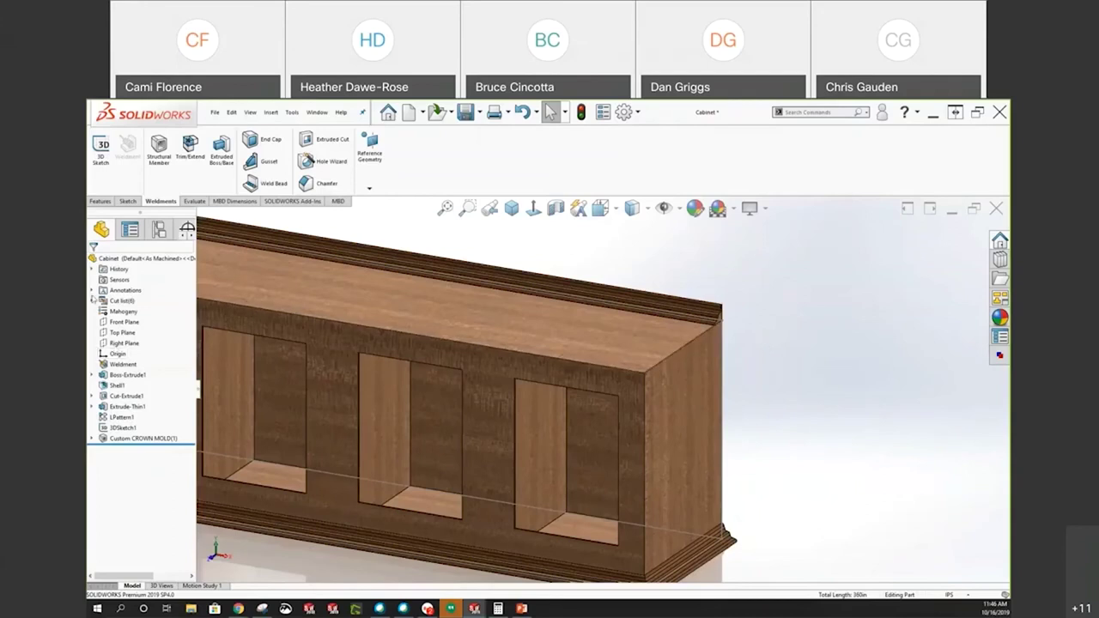
Expand the Annotations and Cut list folders, then set the model to isometric view
left_click(92, 292)
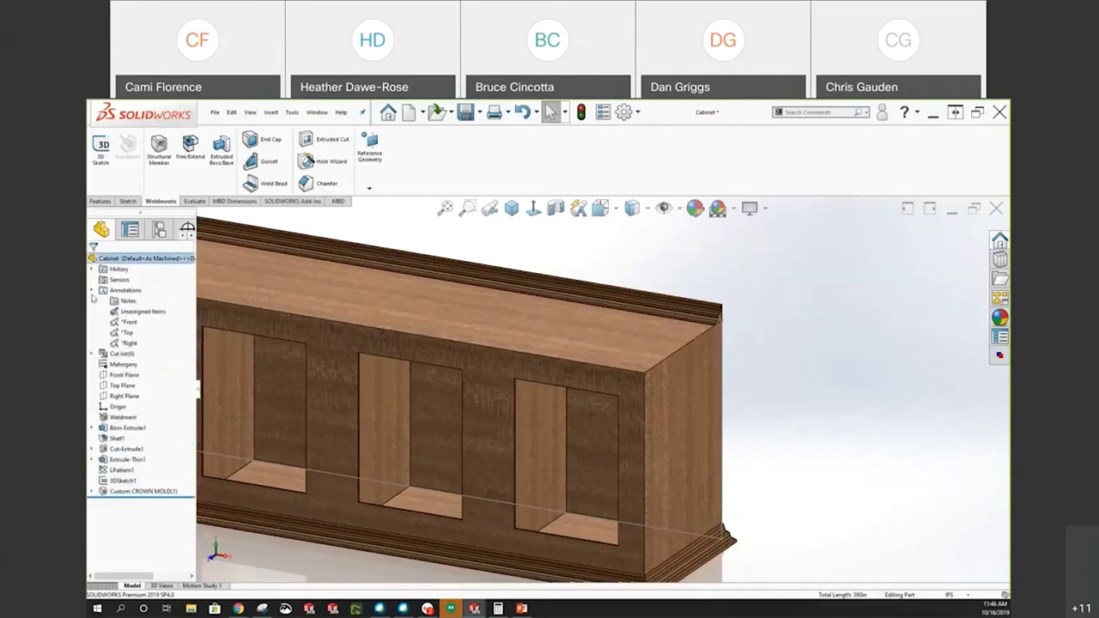
left_click(92, 355)
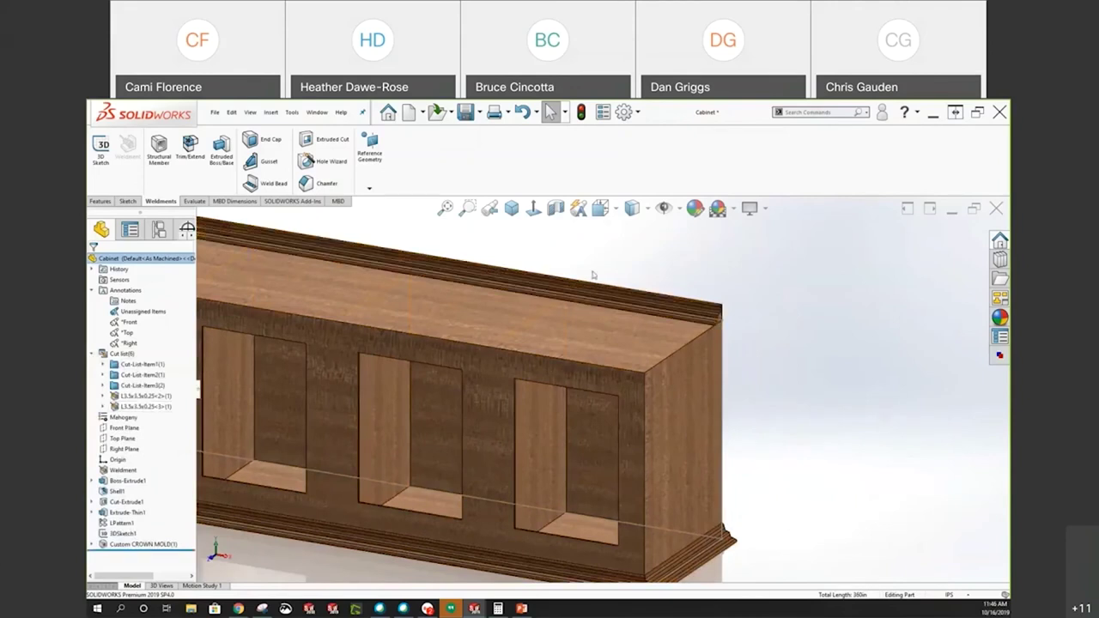
key("ctrl+7")
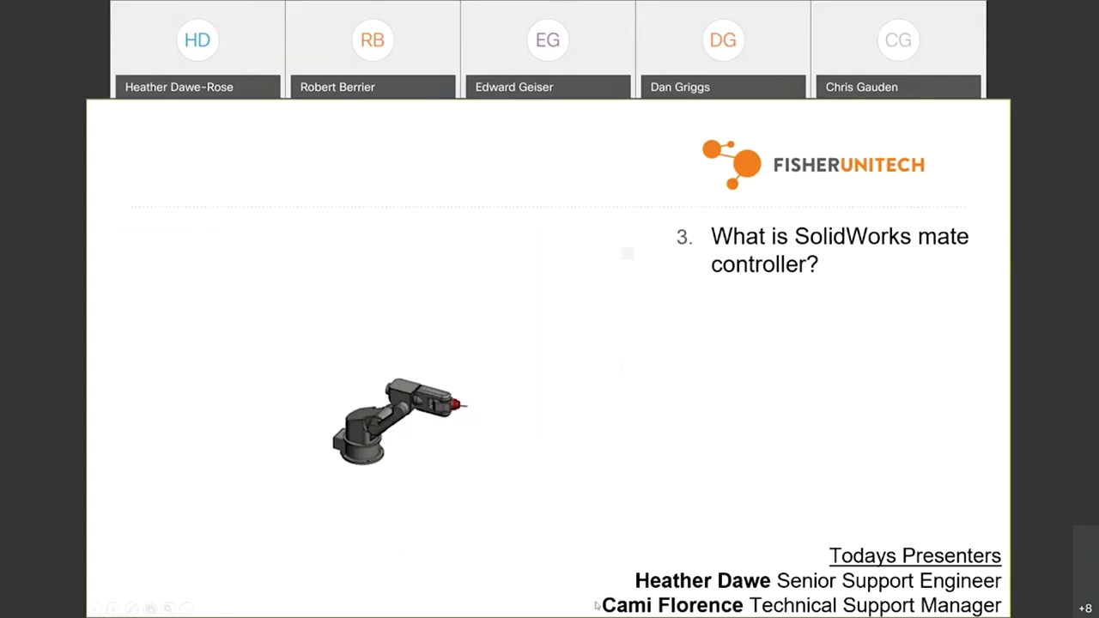
Switch from the PowerPoint slide to the SOLIDWORKS robot-arm assembly window
key("alt+Tab")
key("Tab")
key("Tab")
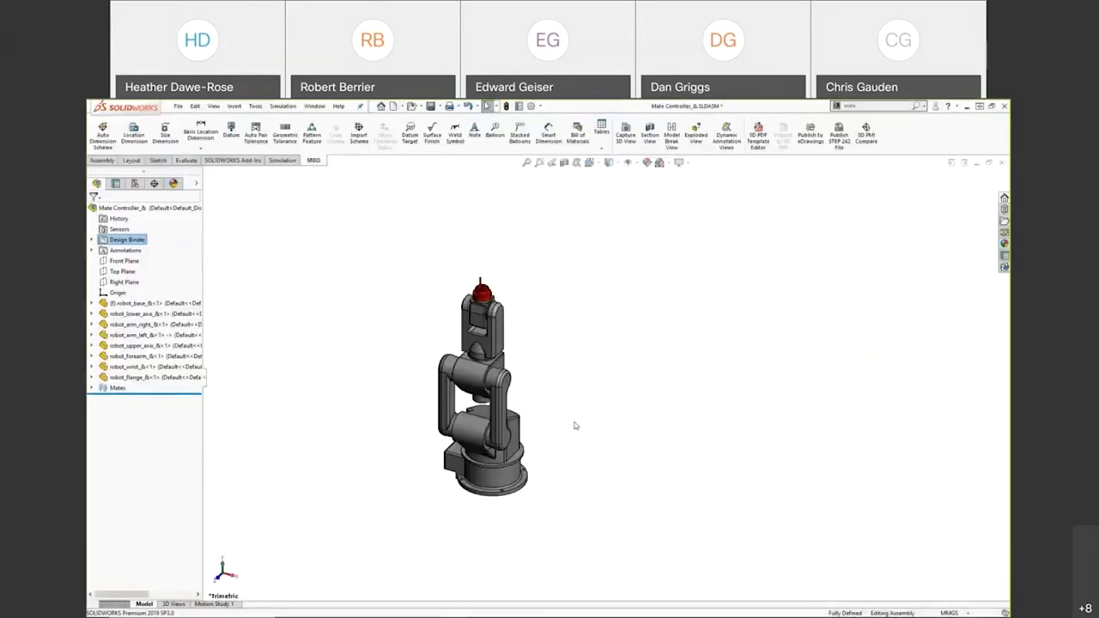
Rotate and zoom the robot arm, then expand the Mates folder showing Upper-Arm, Arm-Lower and others
middle_click_drag(573, 422, 495, 404)
scroll(495, 403, "down", 4)
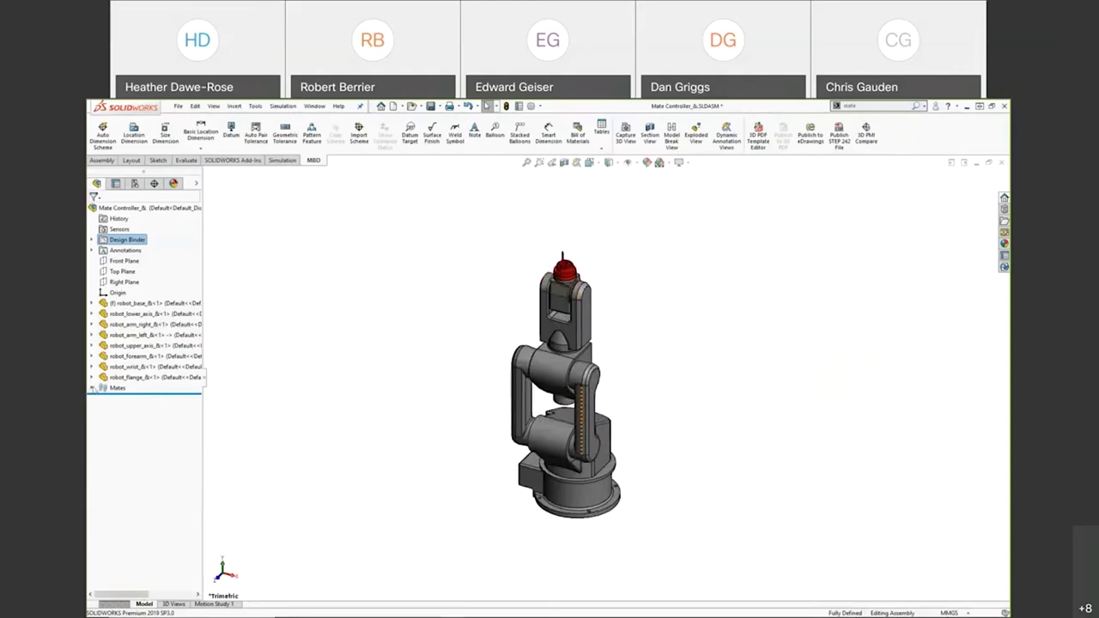
left_click(92, 388)
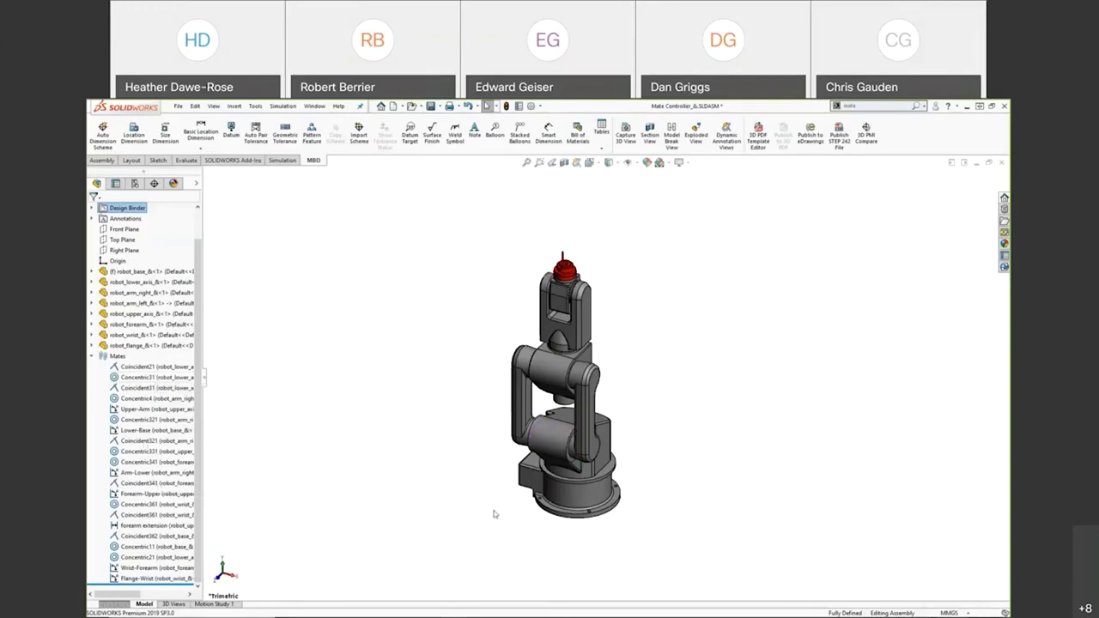
Open the Arm-Lower 90.00deg angle mate for editing and close it unchanged
right_click(151, 473)
left_click(166, 367)
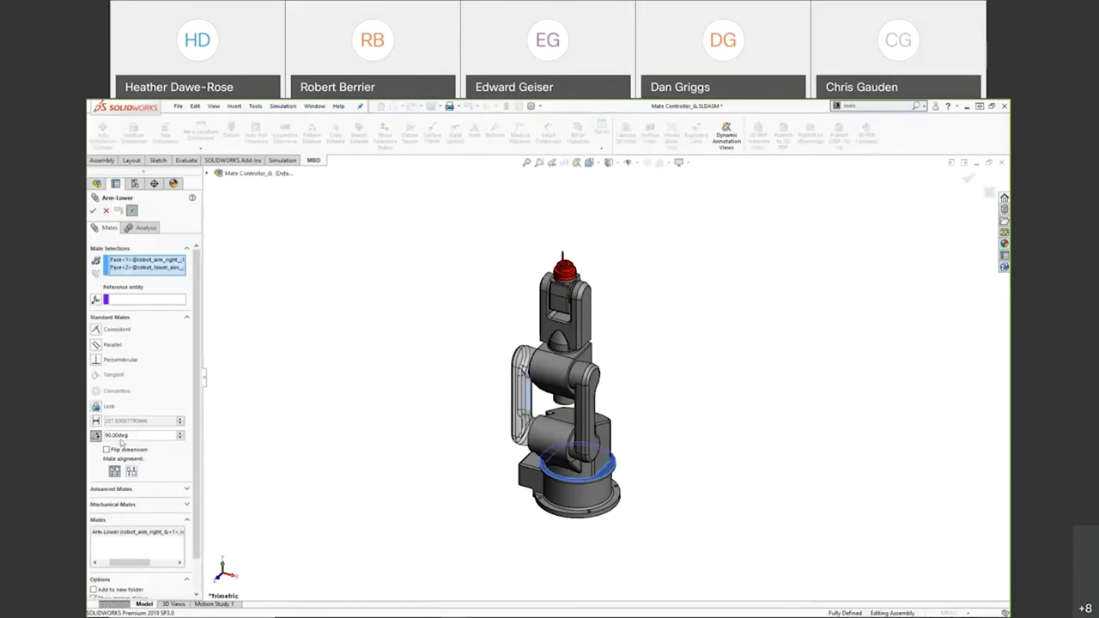
left_click(93, 212)
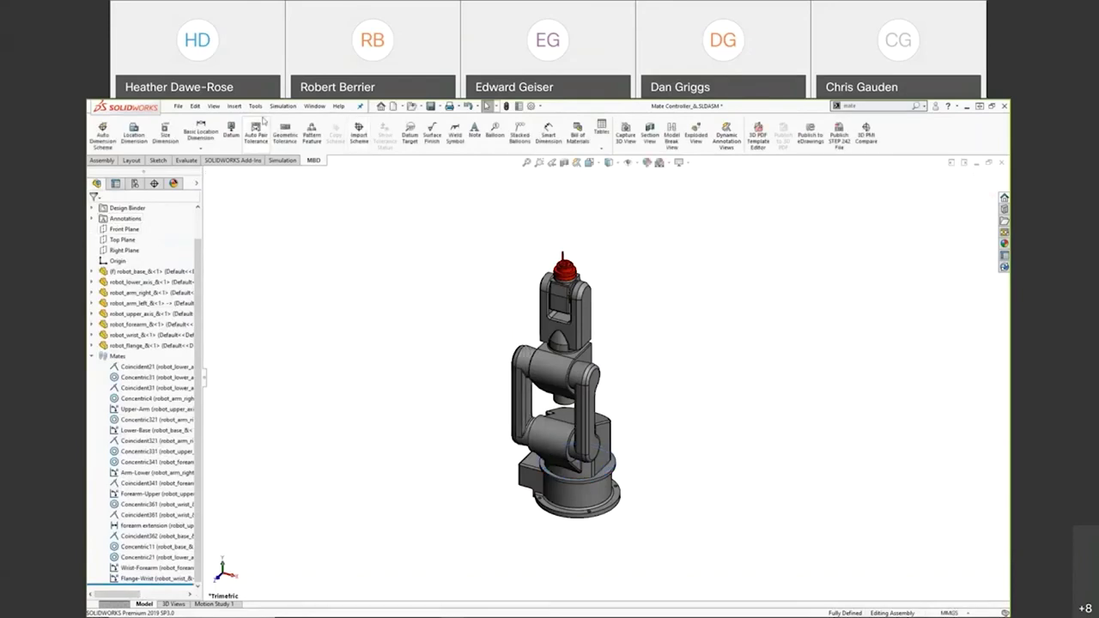
left_click(234, 105)
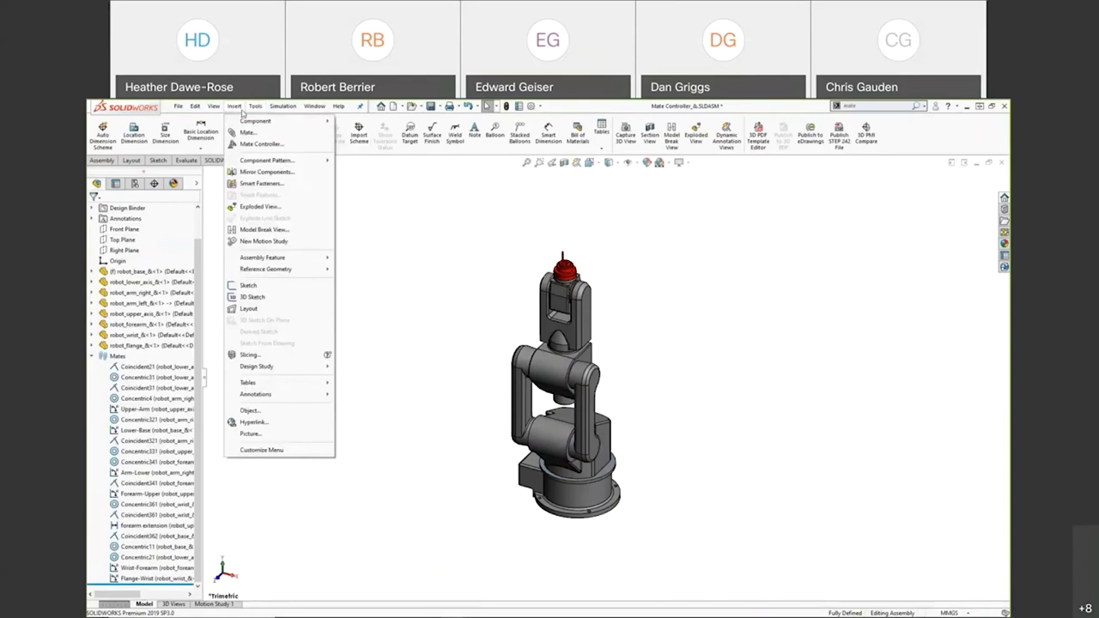
left_click(247, 148)
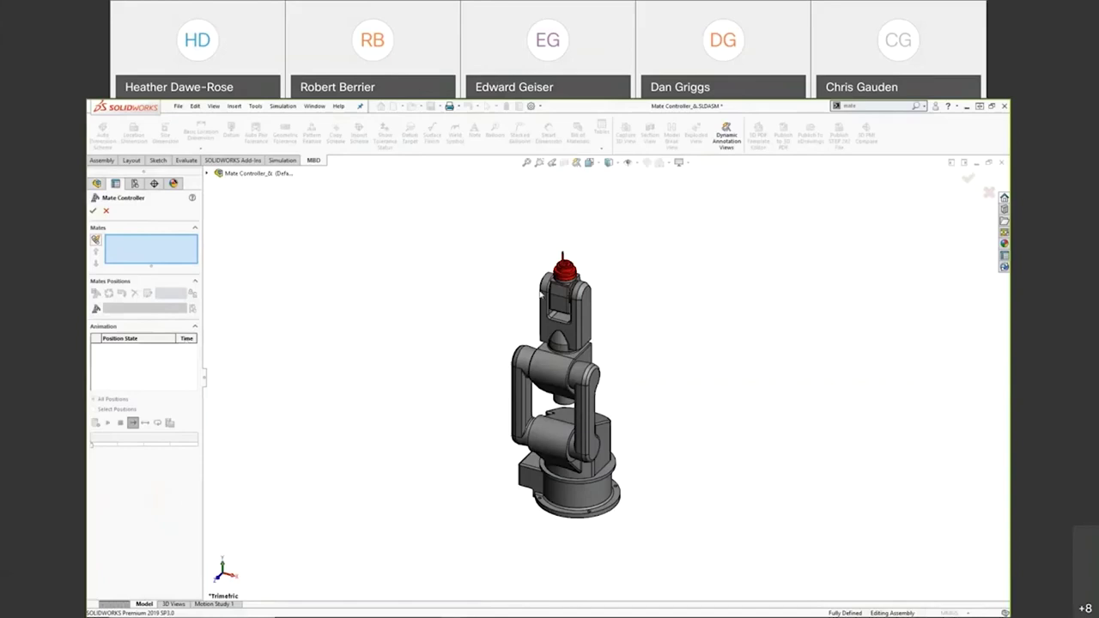
left_click(206, 173)
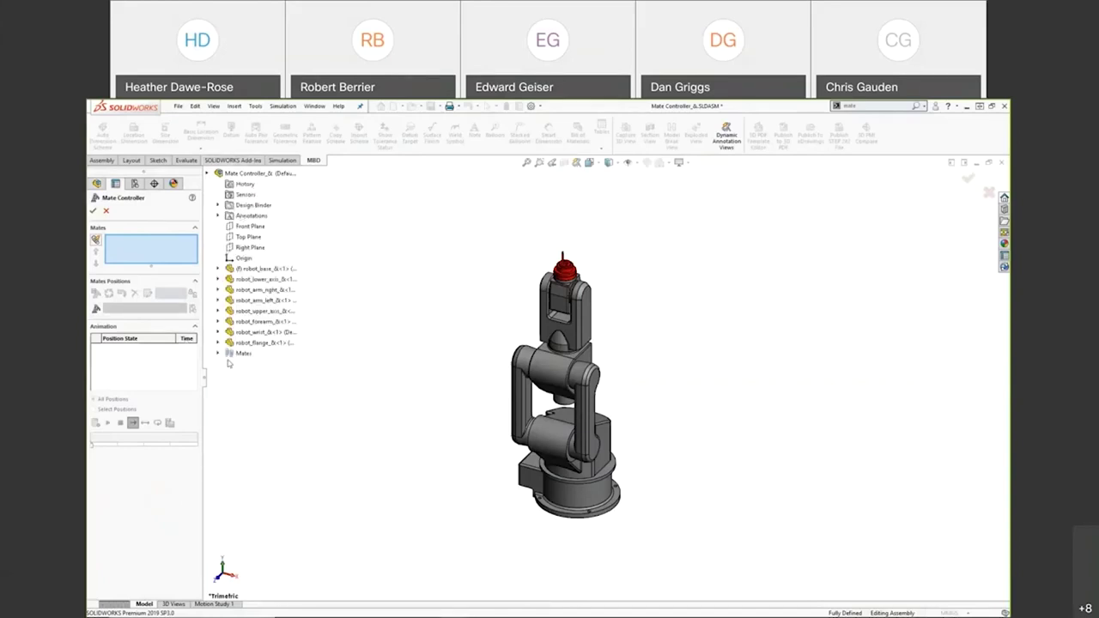
left_click(219, 355)
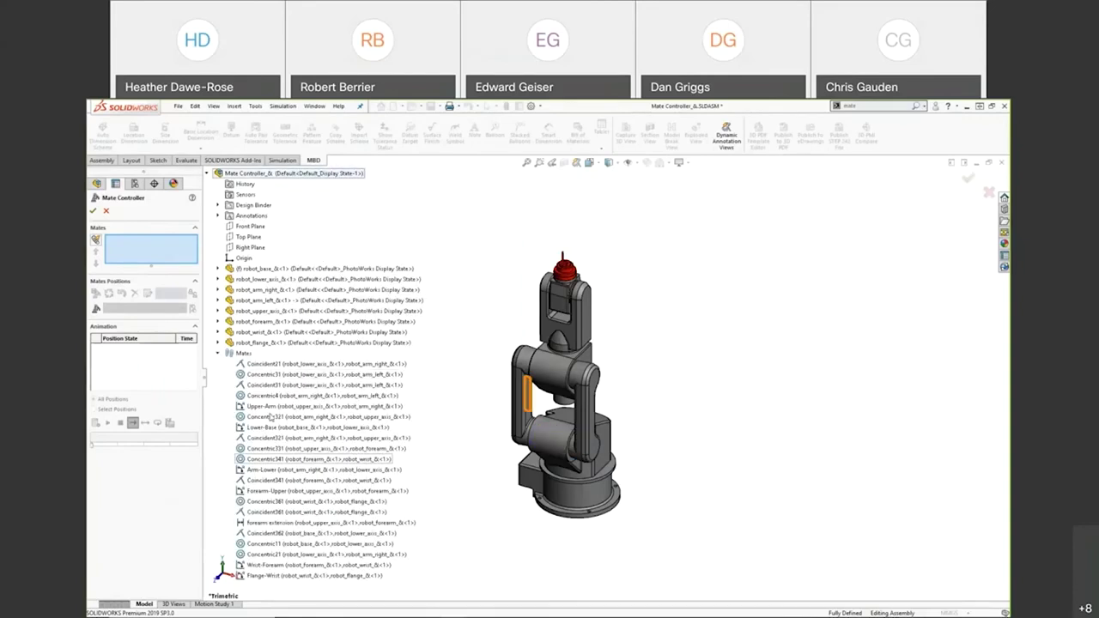
left_click(270, 407)
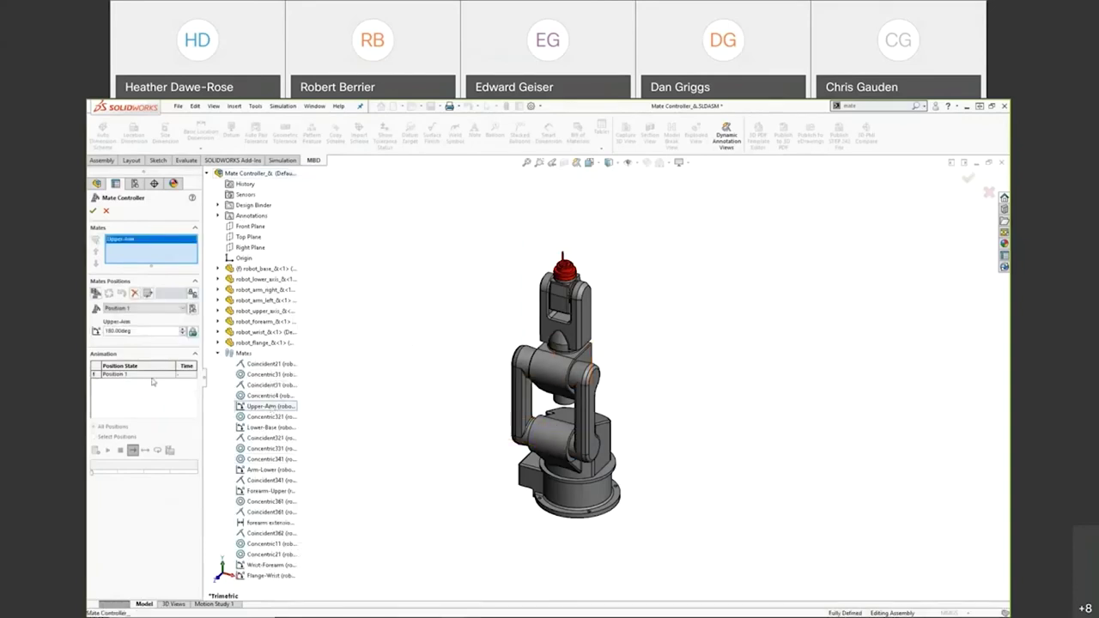
left_click_drag(155, 331, 94, 332)
type("90")
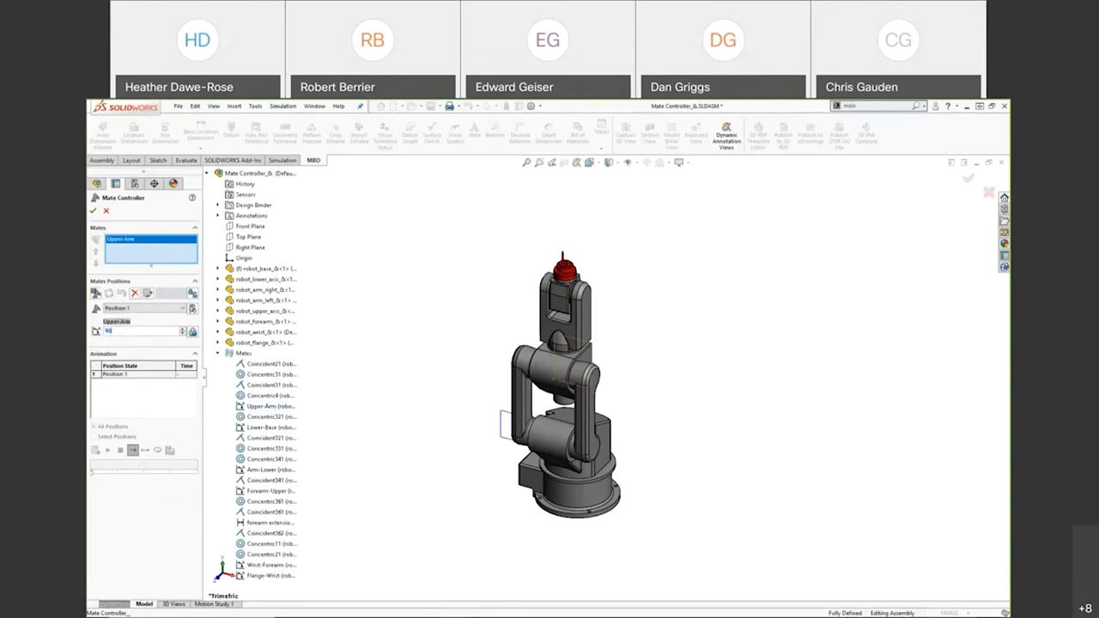
key("Return")
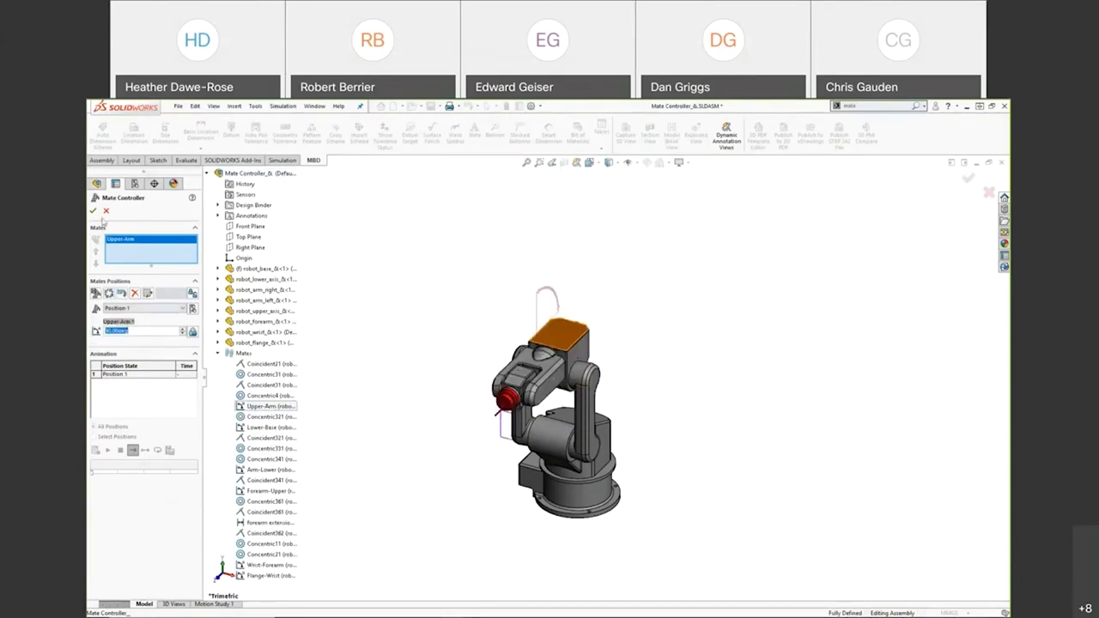
left_click(106, 210)
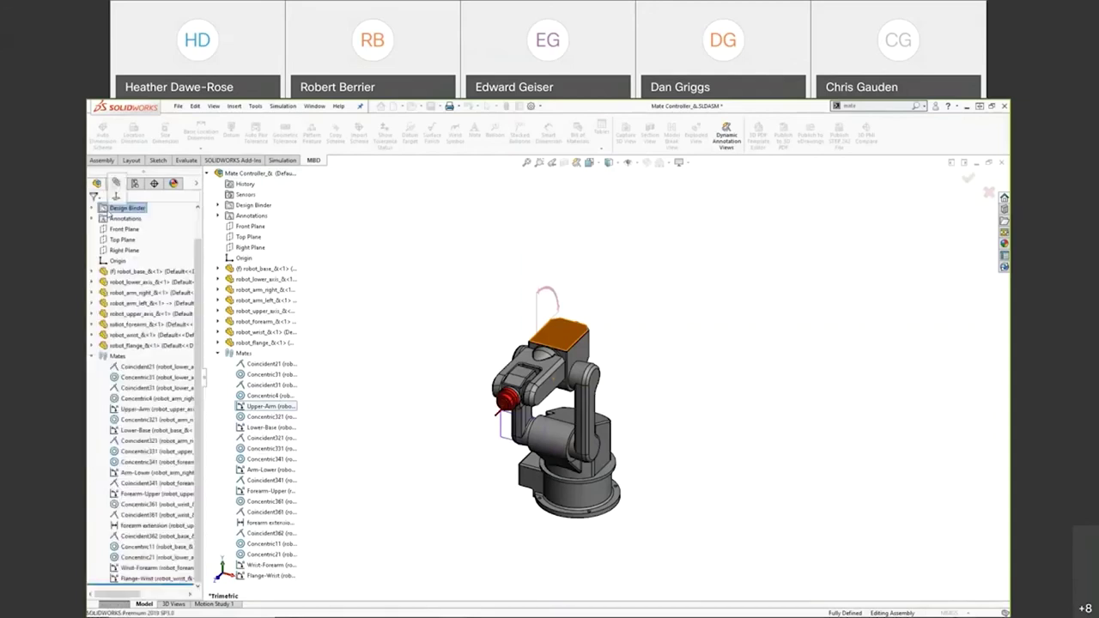
Insert a Mate Controller and collect all supported robot joint mates into it
left_click(233, 105)
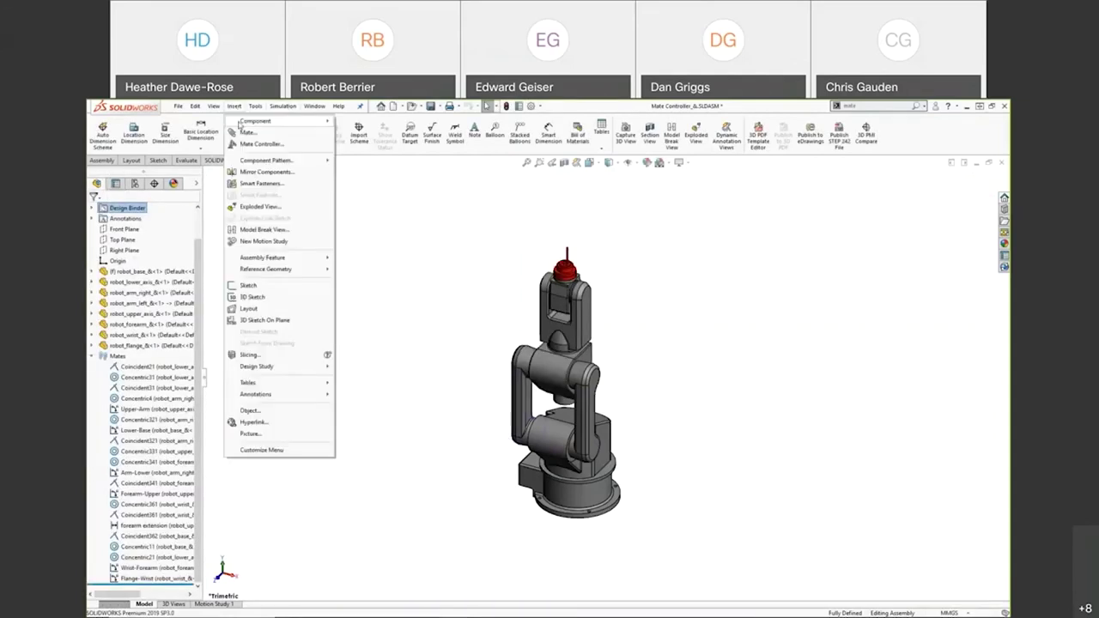
left_click(241, 146)
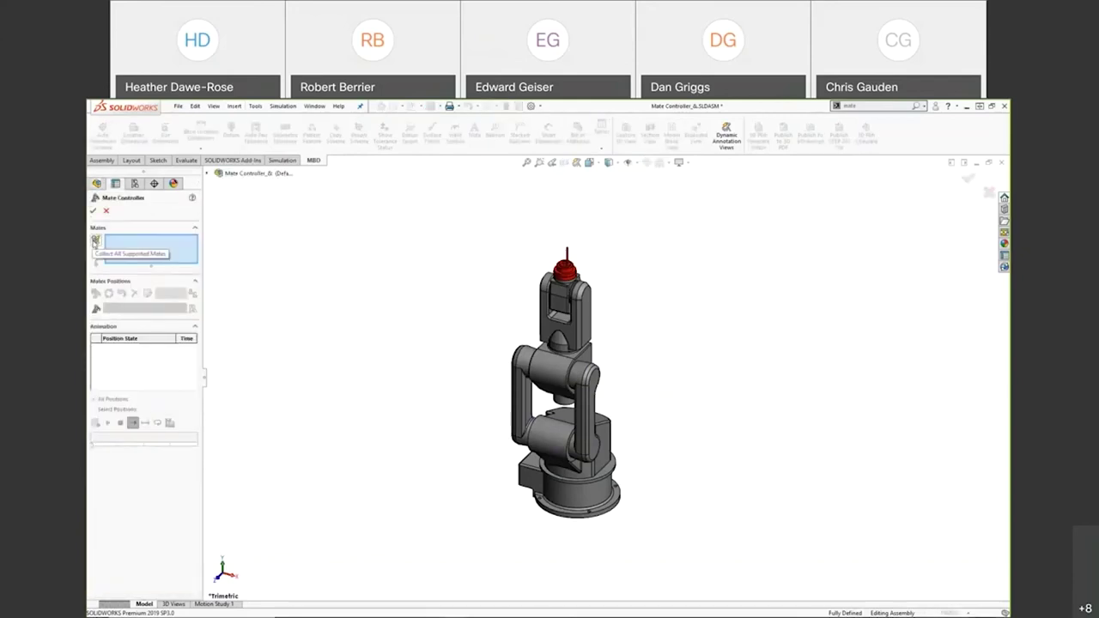
left_click(95, 242)
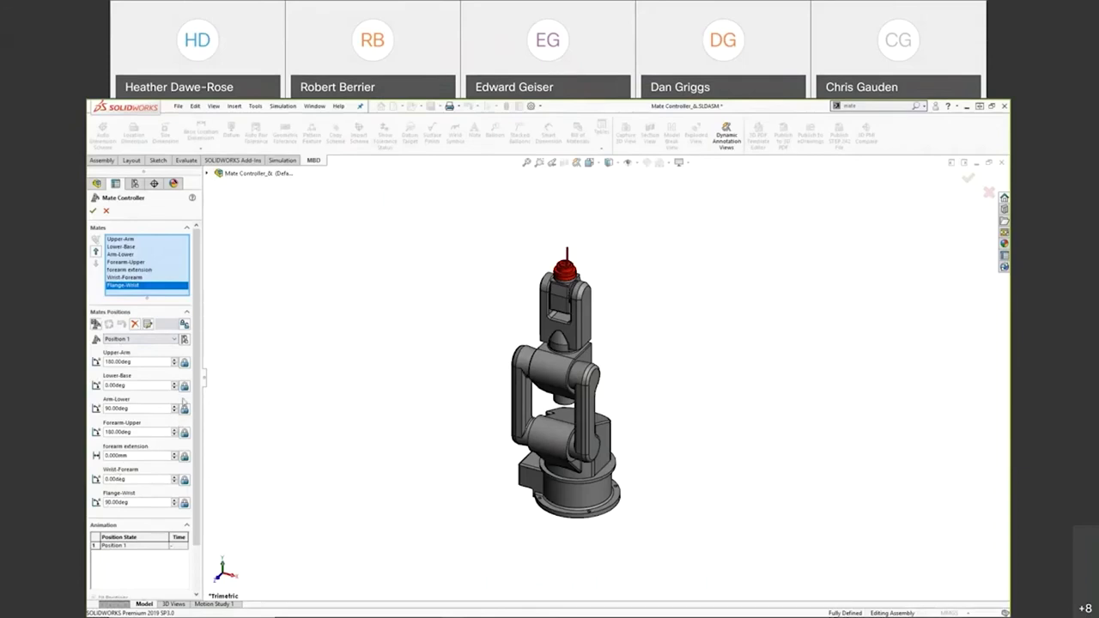
Set the Upper-Arm angle to 180.00deg in Position 1
left_click(175, 340)
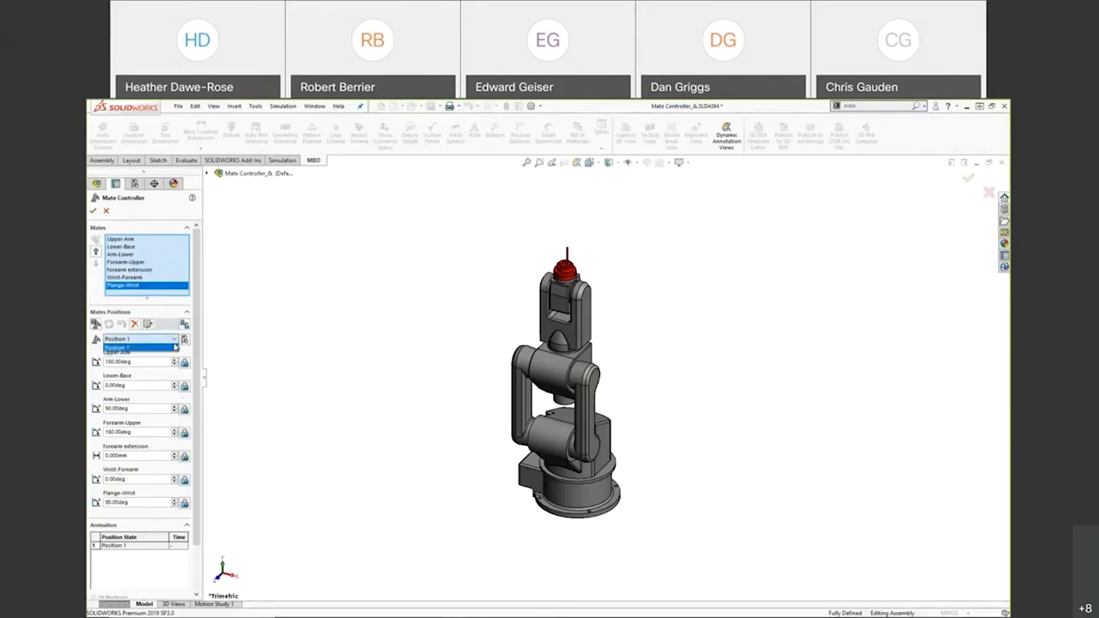
left_click(140, 347)
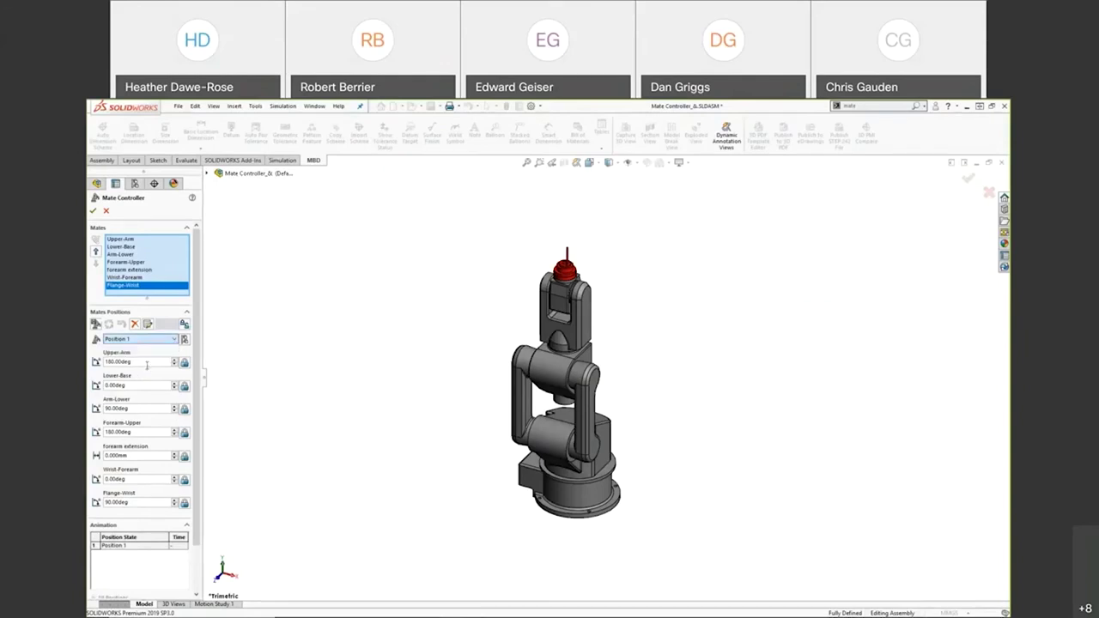
left_click(175, 359)
left_click(174, 359)
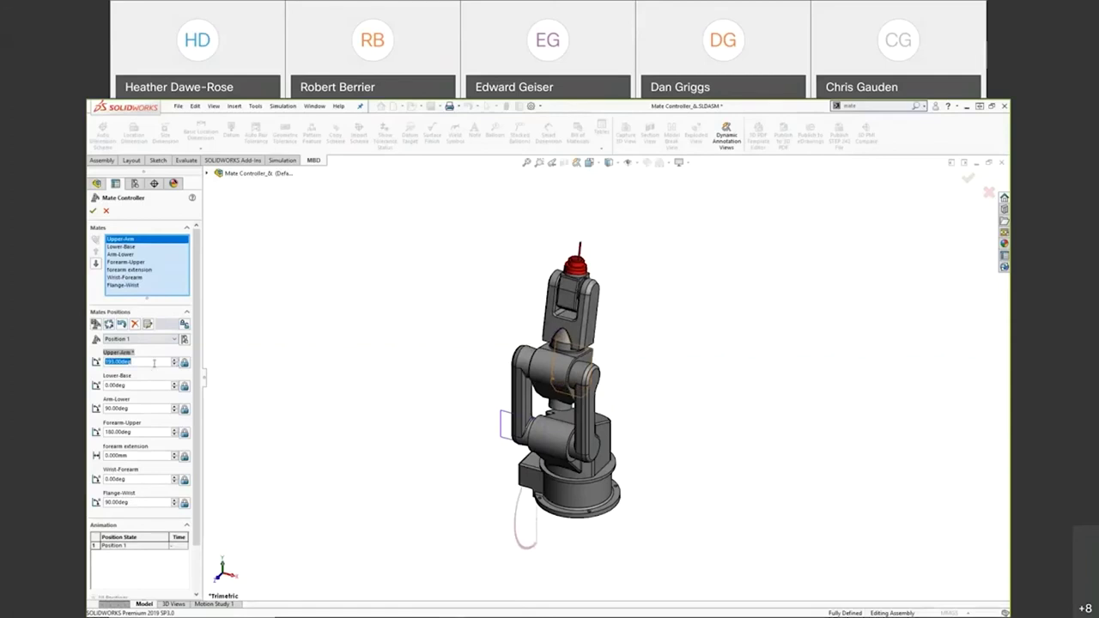
type("180")
key("Return")
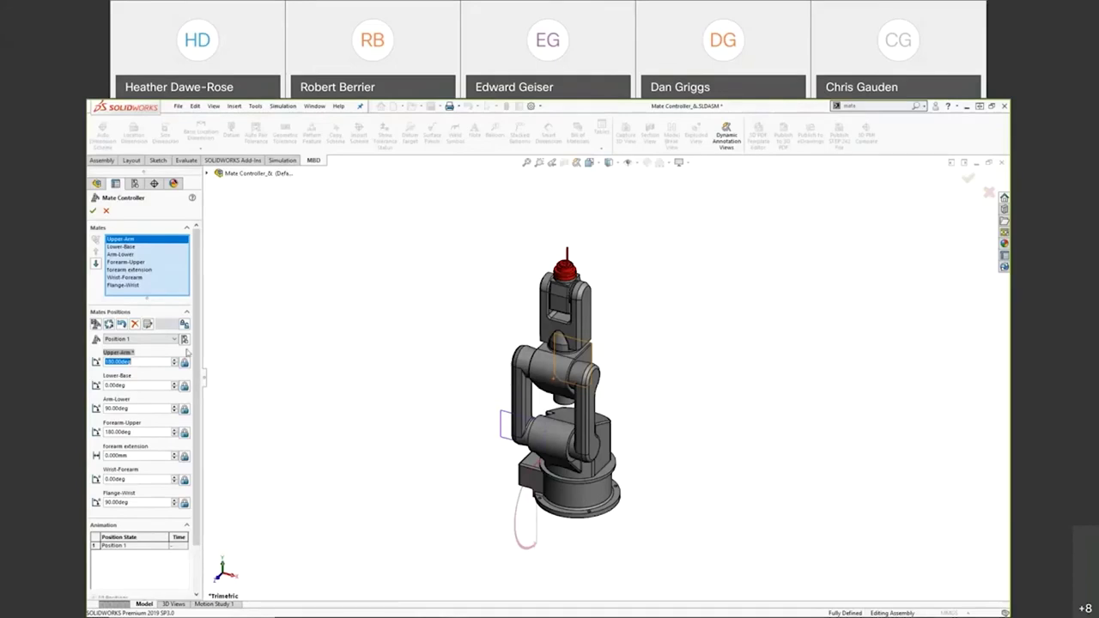
left_click(175, 340)
left_click(177, 342)
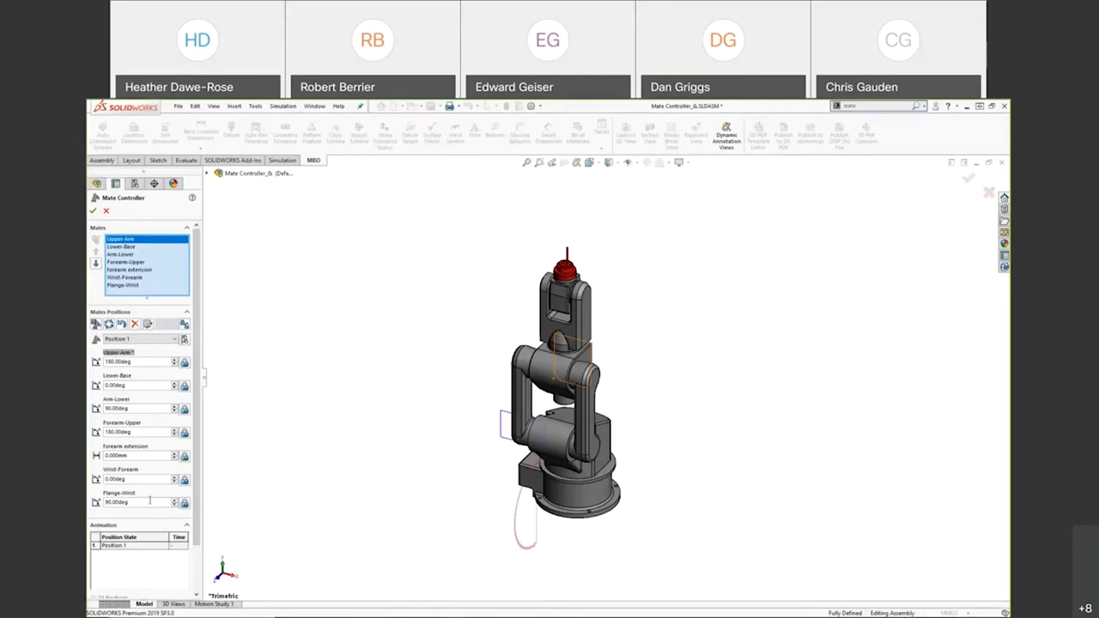
Review the Flange-Wrist, Wrist-Forearm and forearm extension mate values
left_click(129, 503)
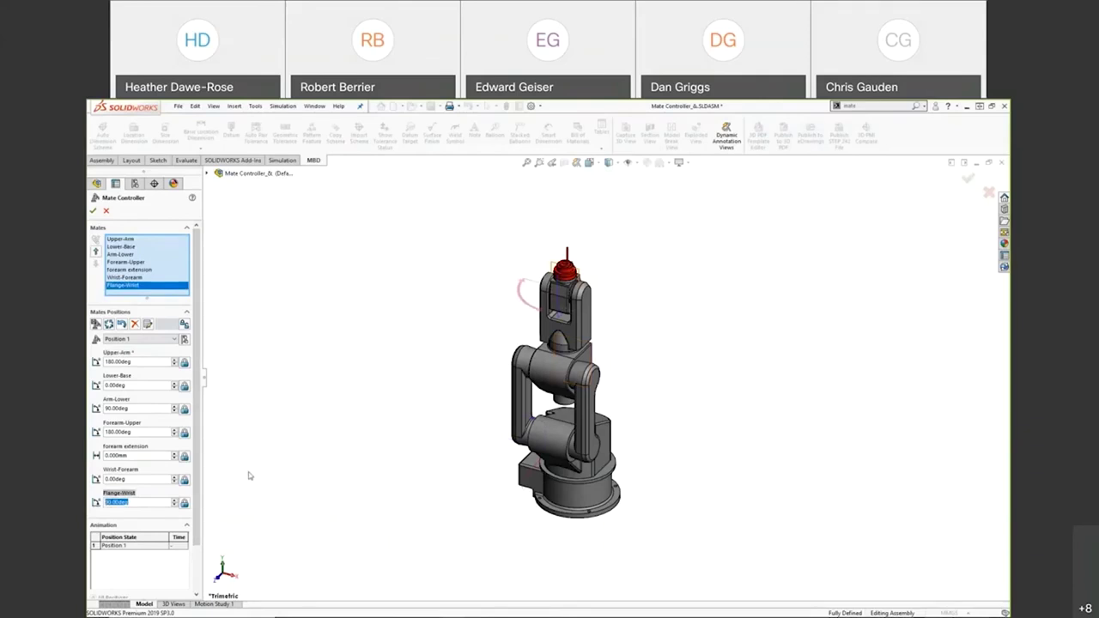
left_click(148, 481)
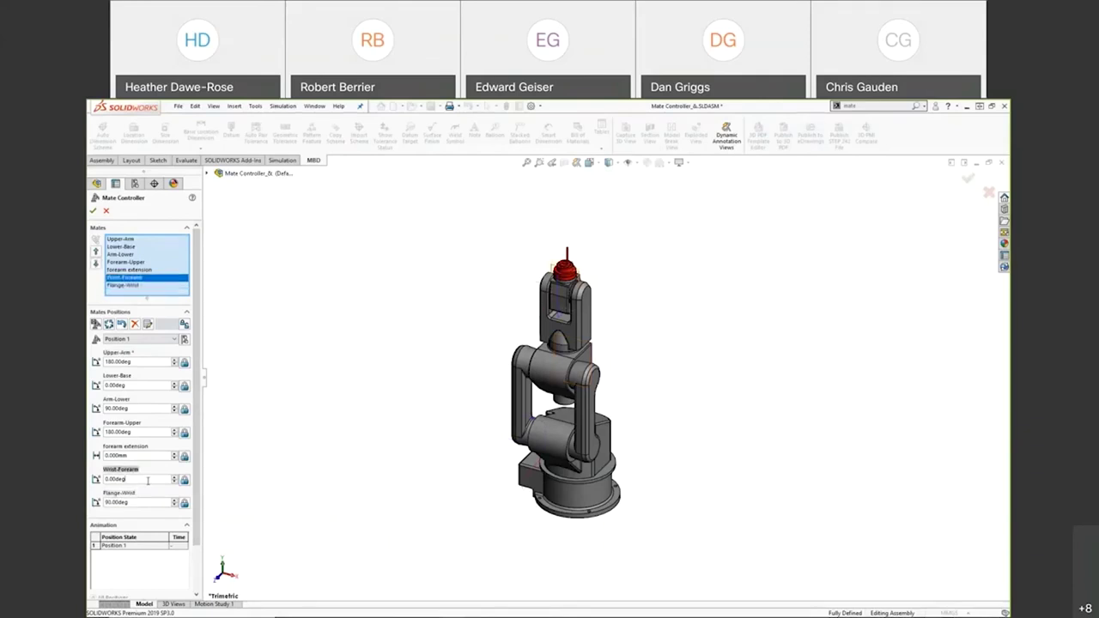
left_click(146, 456)
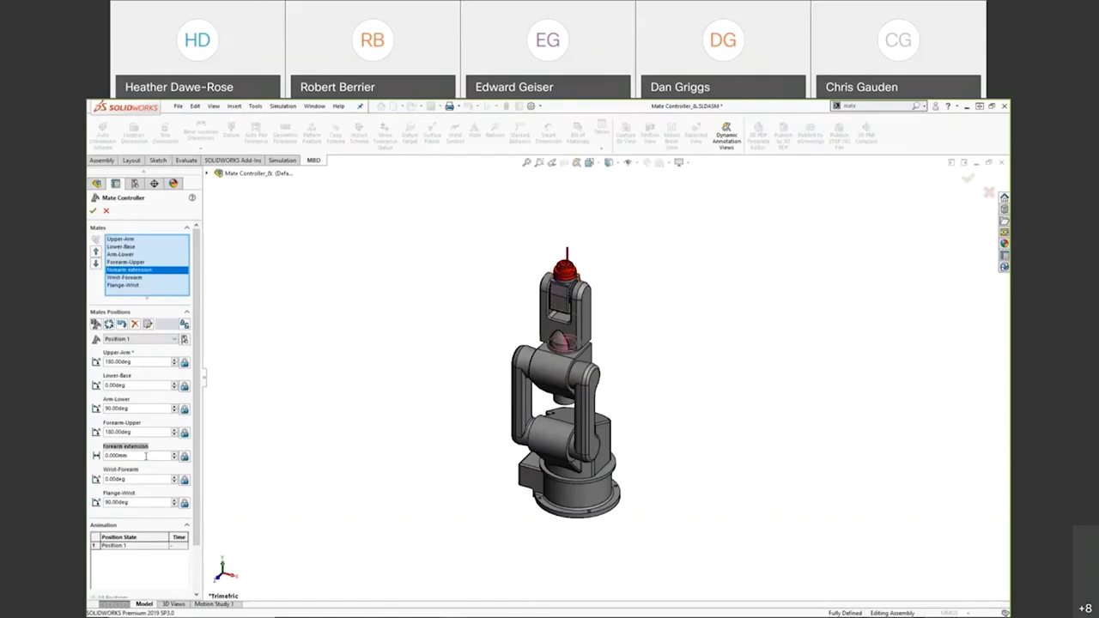
Set Forearm-Upper to 90 degrees and add the pose as a new position
left_click(149, 433)
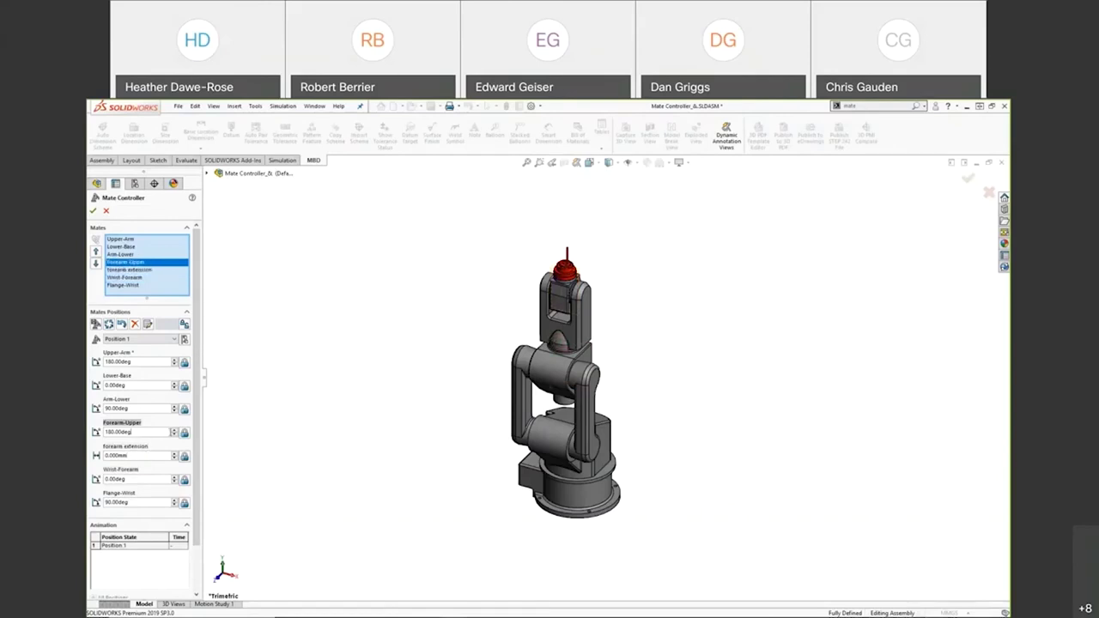
key("ctrl+a")
type("90")
key("Return")
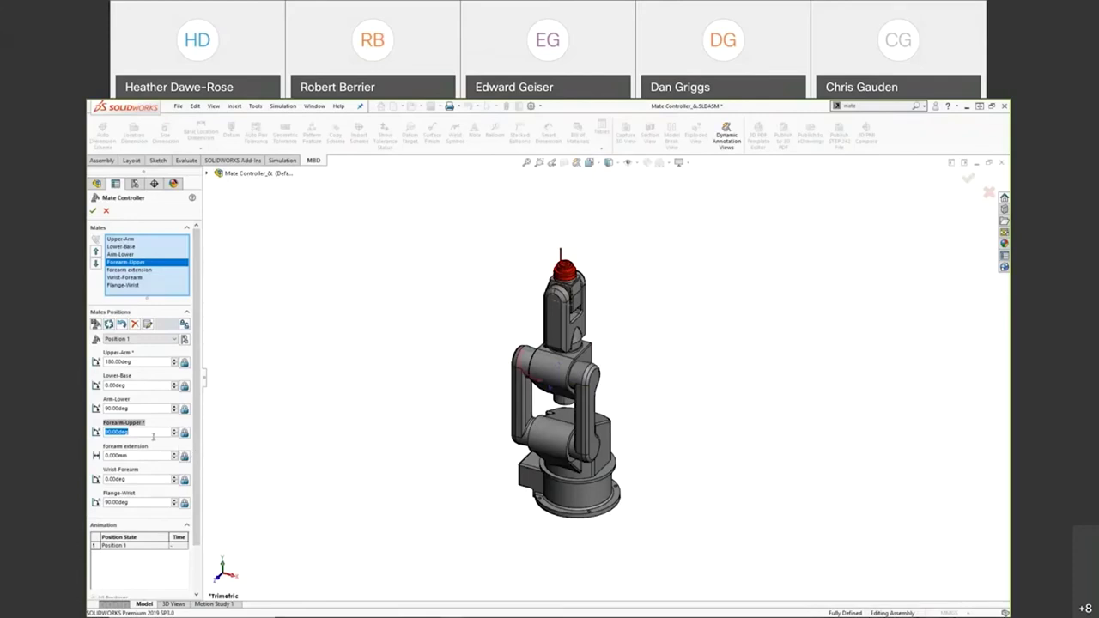
left_click(96, 325)
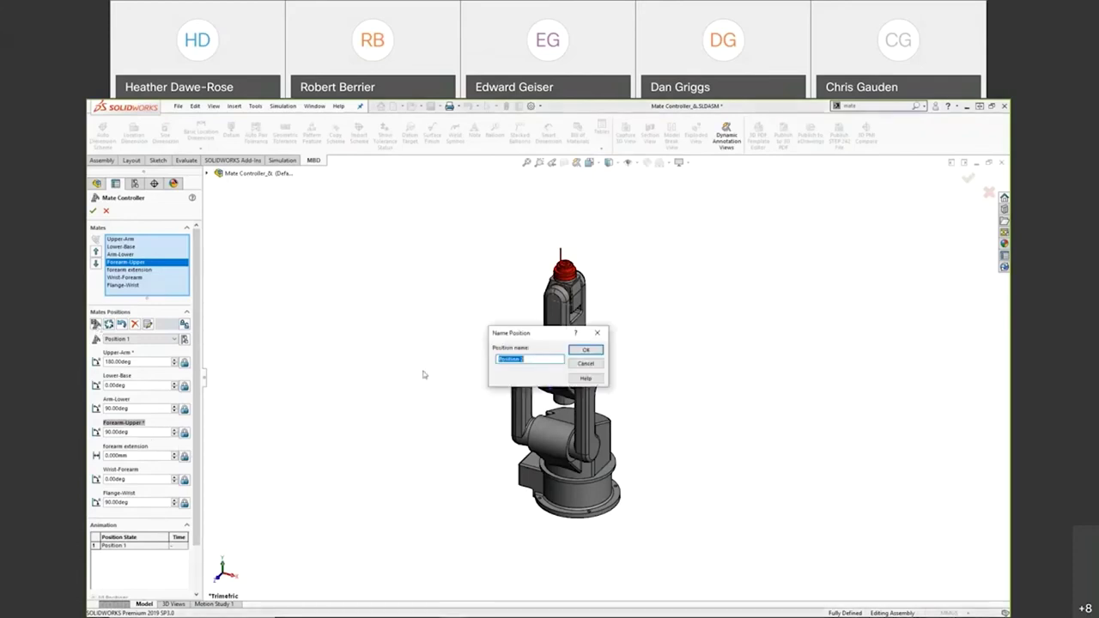
Save the bent pose as Position 2 and compare it with Position 1
left_click(585, 351)
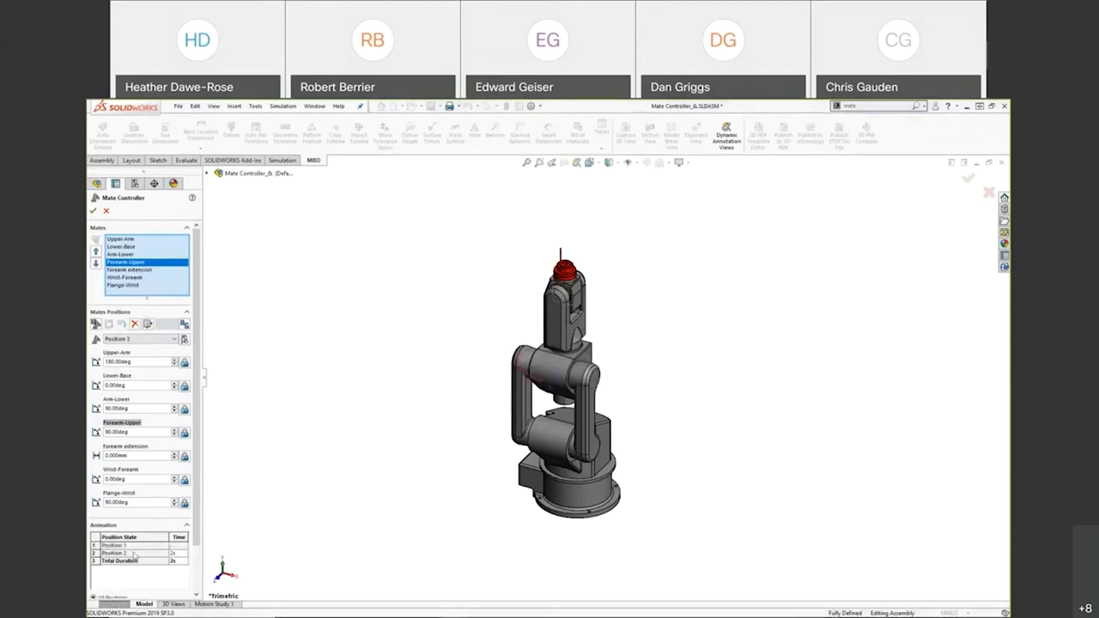
left_click(163, 340)
left_click(147, 351)
left_click(146, 340)
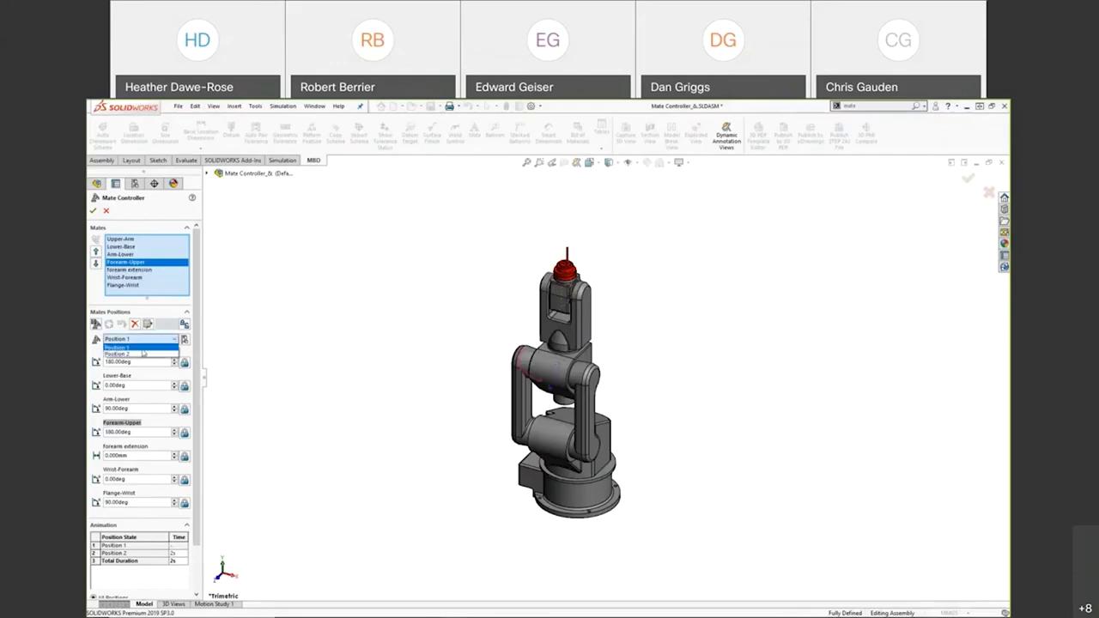
left_click(144, 353)
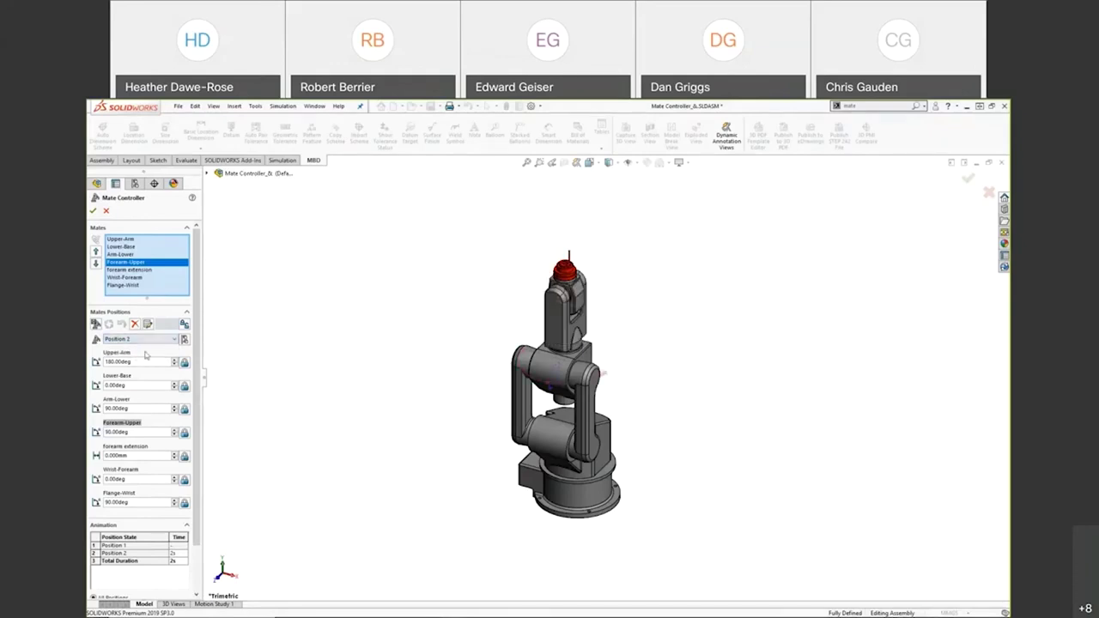
Reset the Lower-Base angle to 0 degrees
left_click(149, 362)
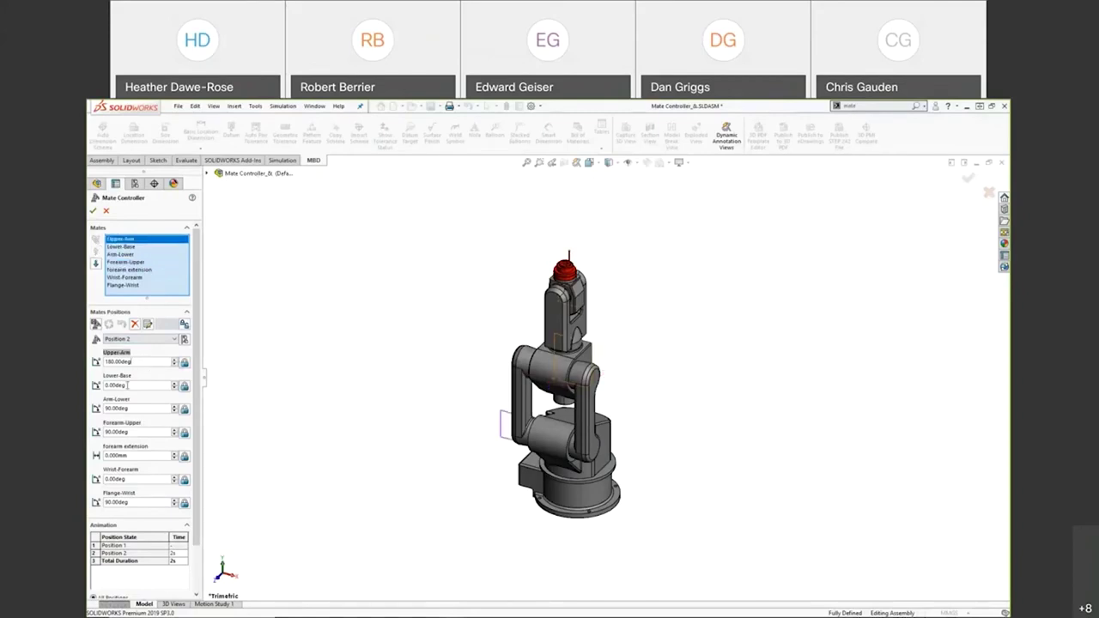
left_click(129, 384)
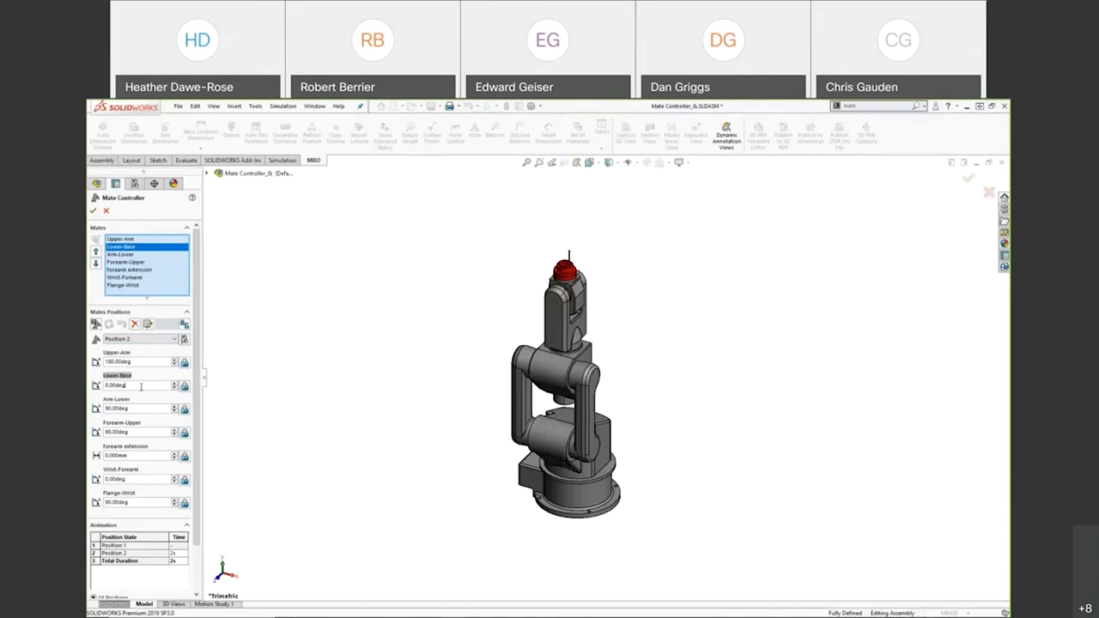
left_click_drag(142, 385, 104, 386)
left_click(175, 383)
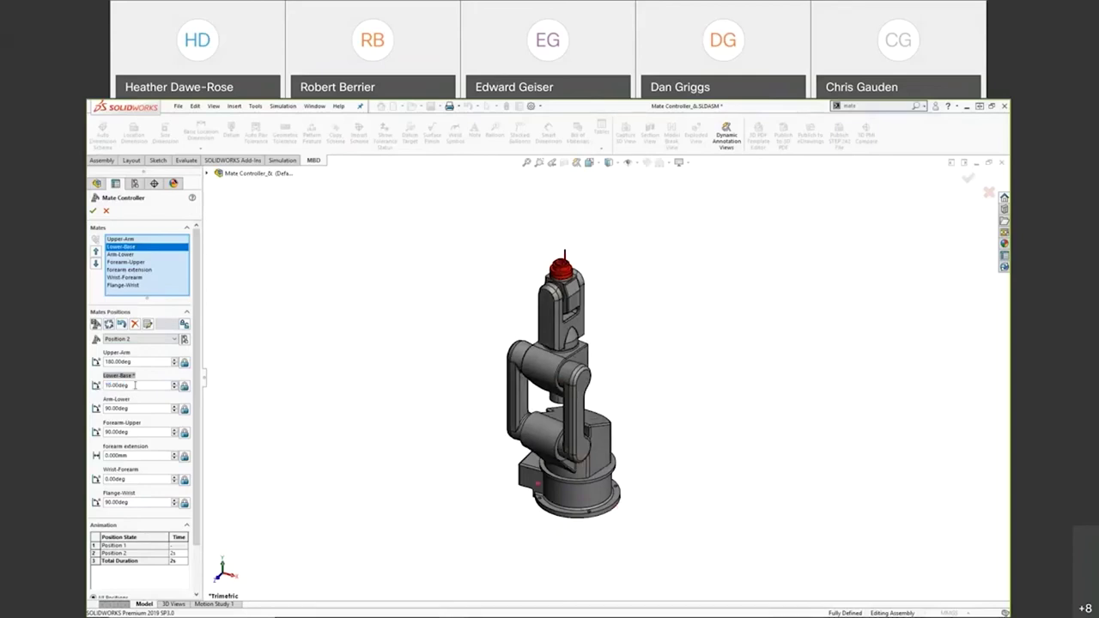
type("0")
key("Return")
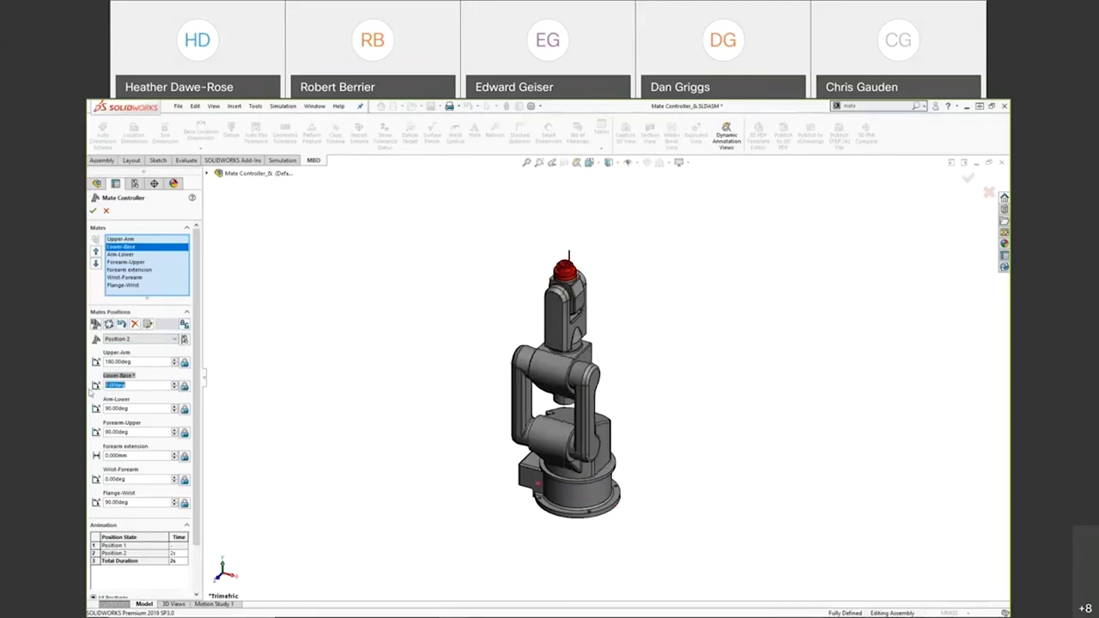
Try Arm-Lower at 45 degrees, then set it to 90 degrees
left_click(158, 408)
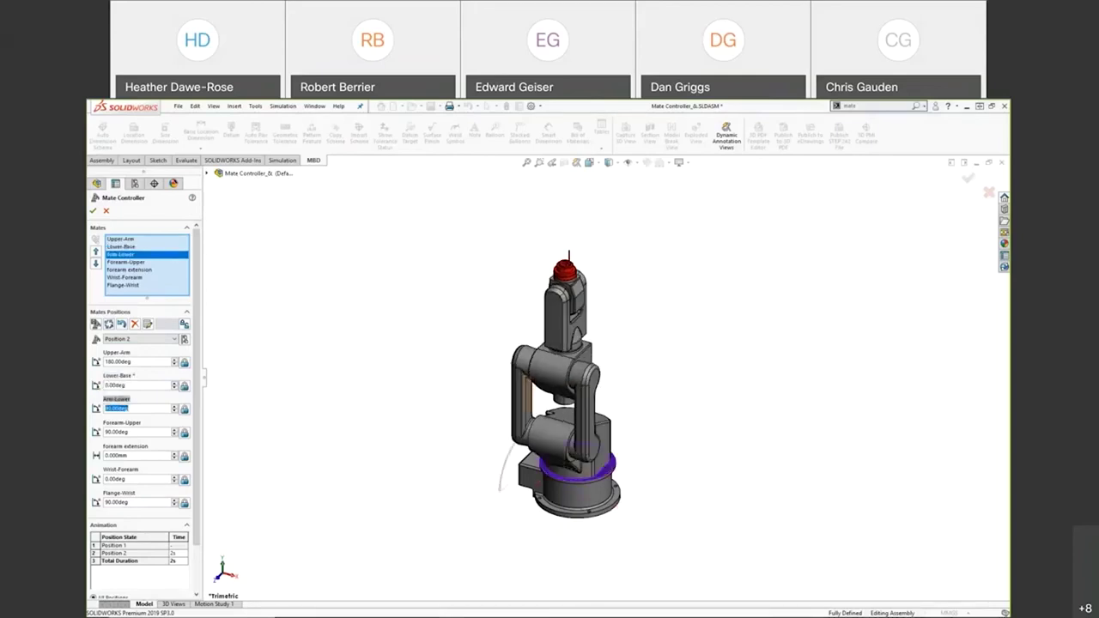
type("45")
key("Return")
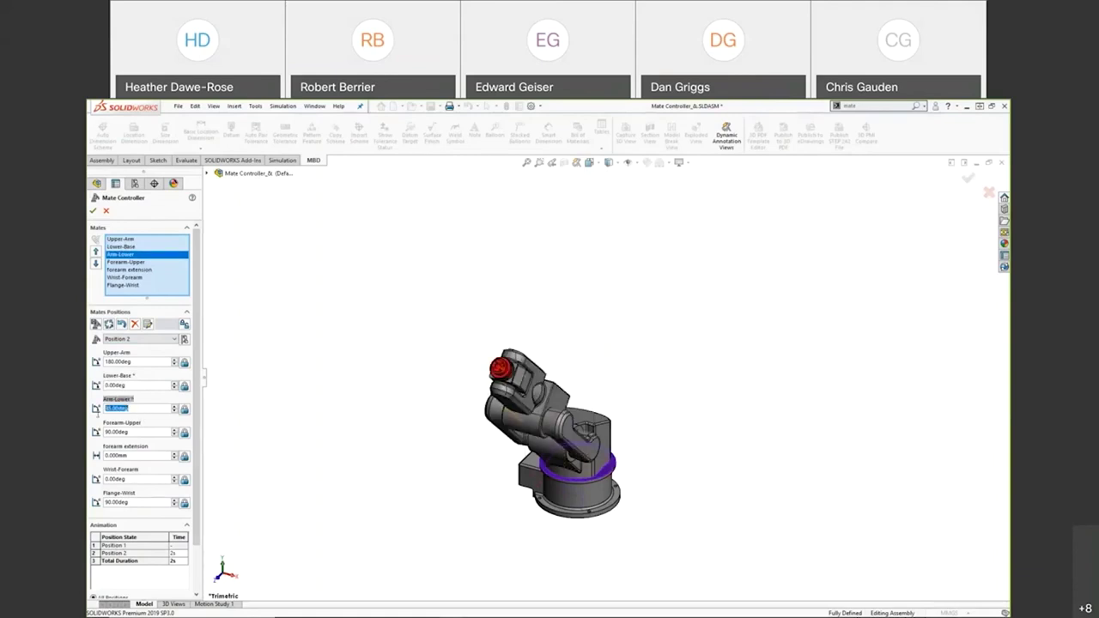
type("90")
key("Return")
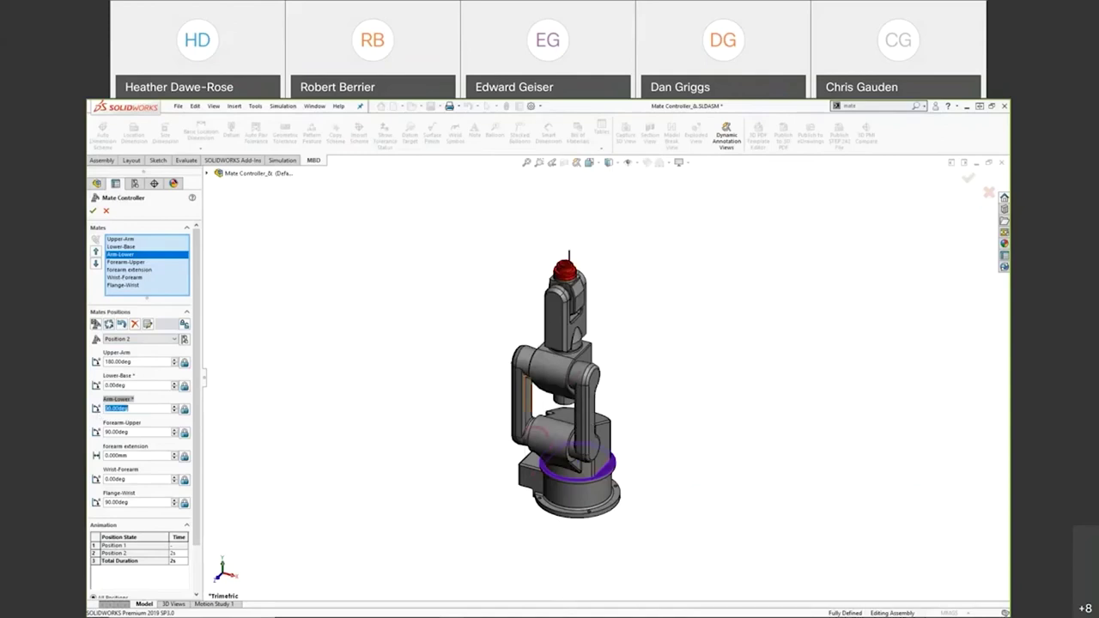
Save the pose as Position 3, then preview Positions 1 and 2
mouse_move(156, 414)
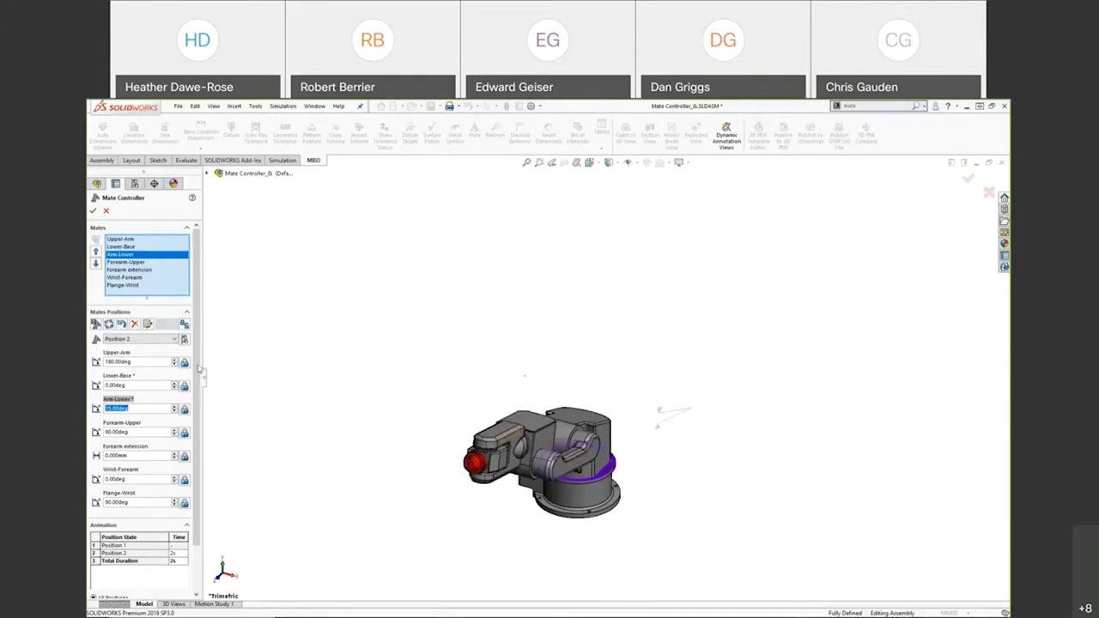
left_click(96, 325)
left_click(586, 351)
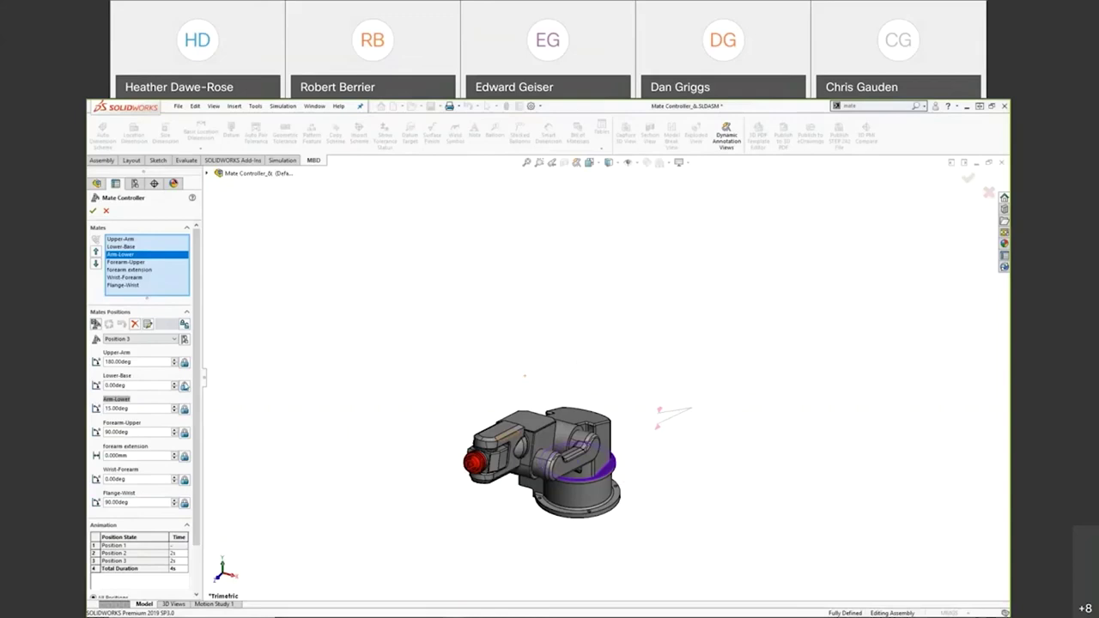
left_click(146, 339)
left_click(137, 348)
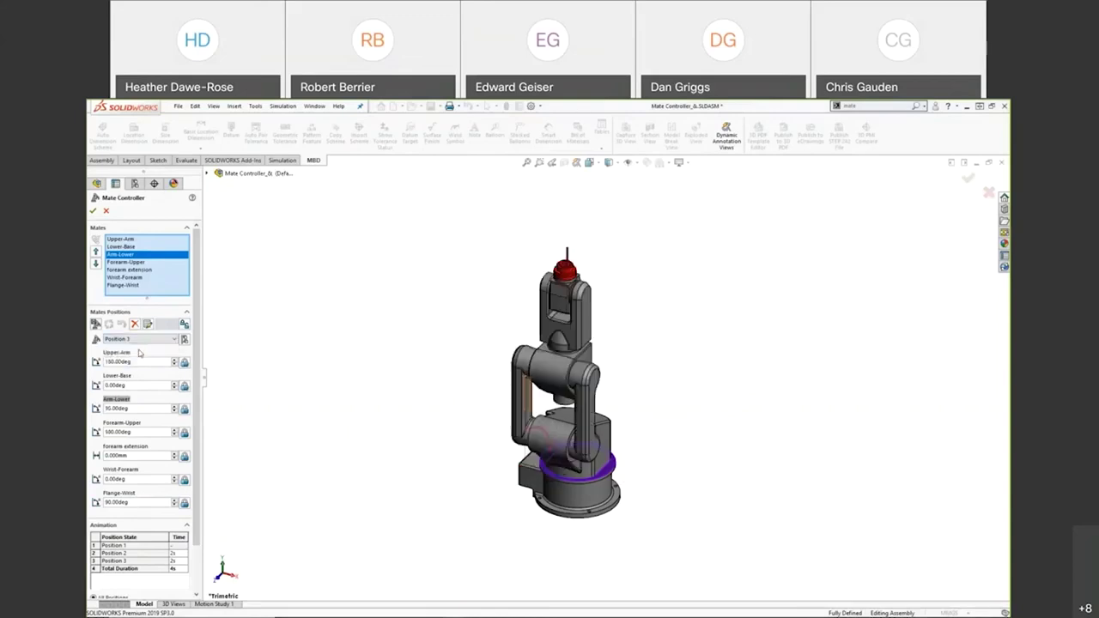
left_click(152, 342)
left_click(131, 354)
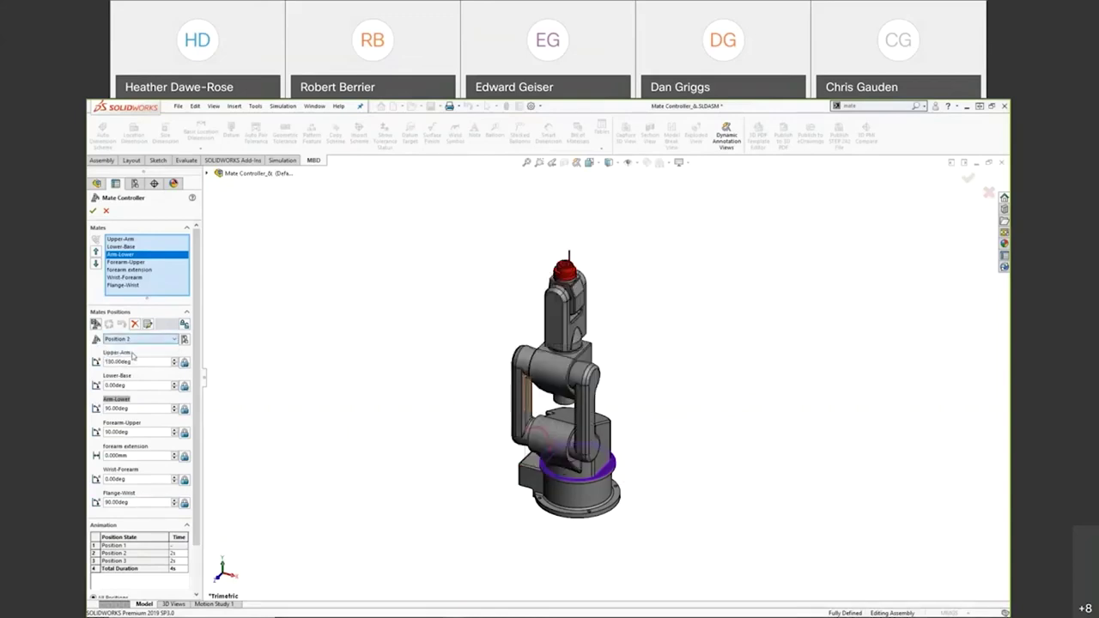
left_click(142, 339)
left_click(132, 354)
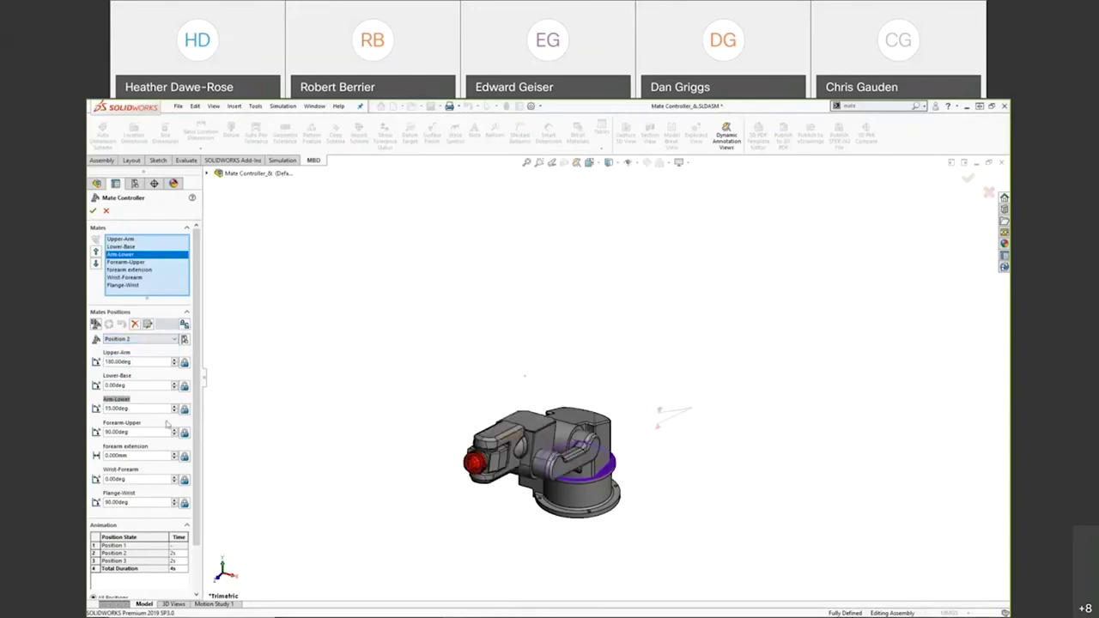
Adjust the Wrist-Forearm angle, trying 45 and then 60 degrees
left_click(141, 479)
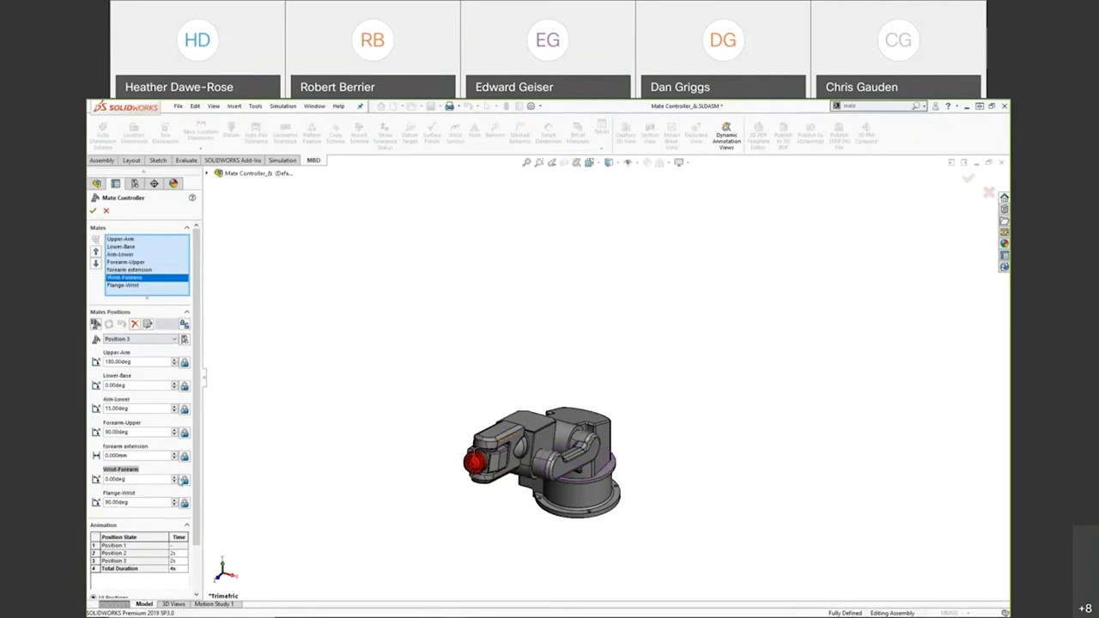
left_click(176, 482)
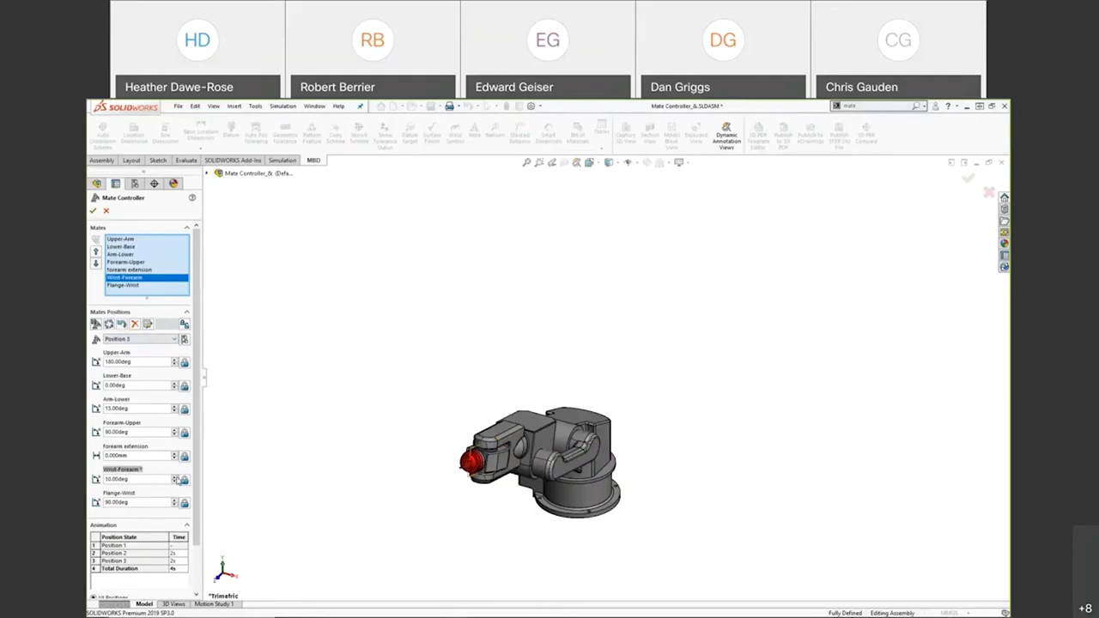
left_click(175, 484)
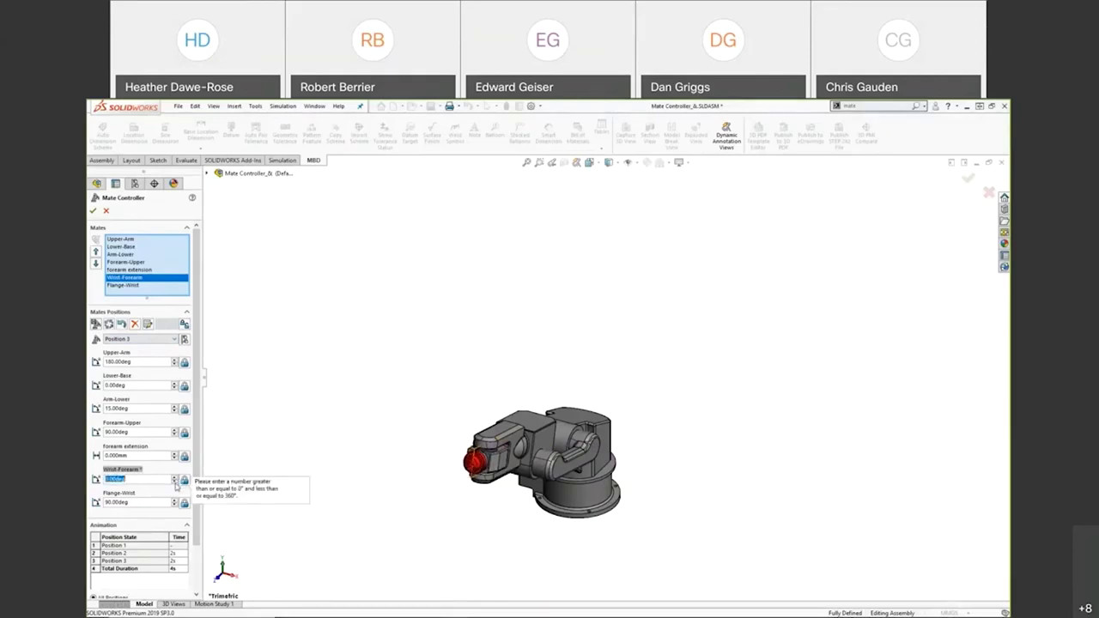
left_click(175, 482)
left_click(175, 478)
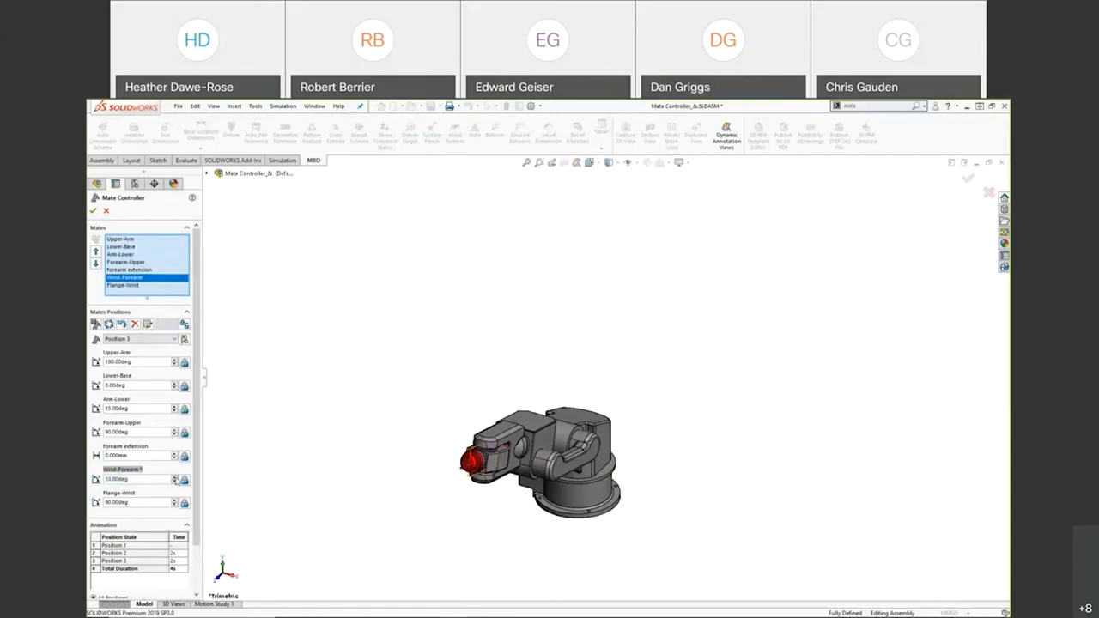
key("shift+Home")
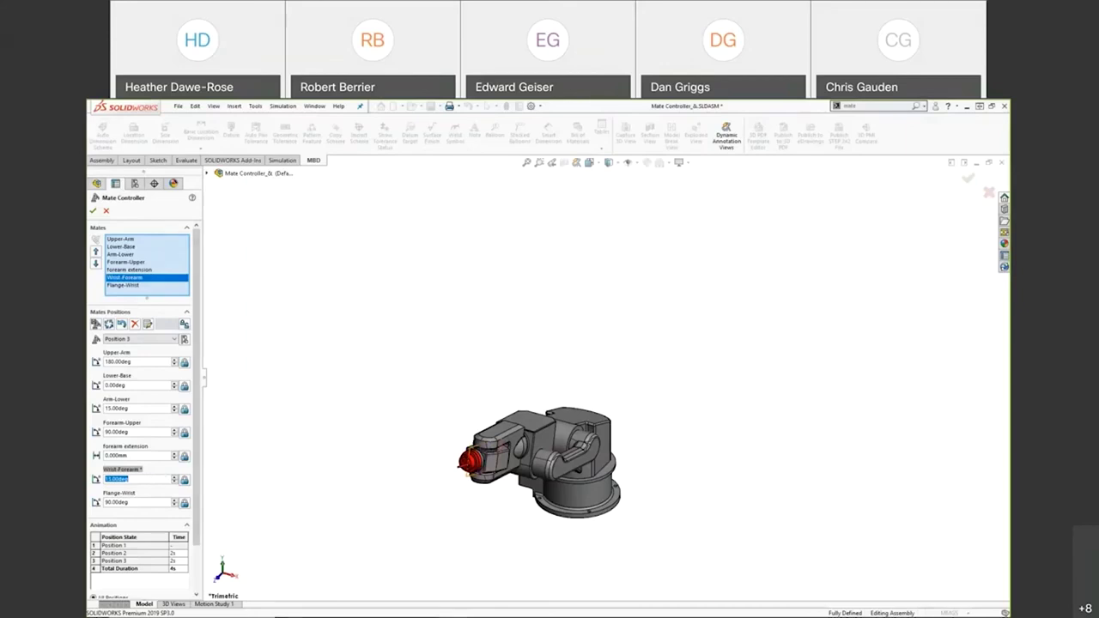
type("45")
key("Return")
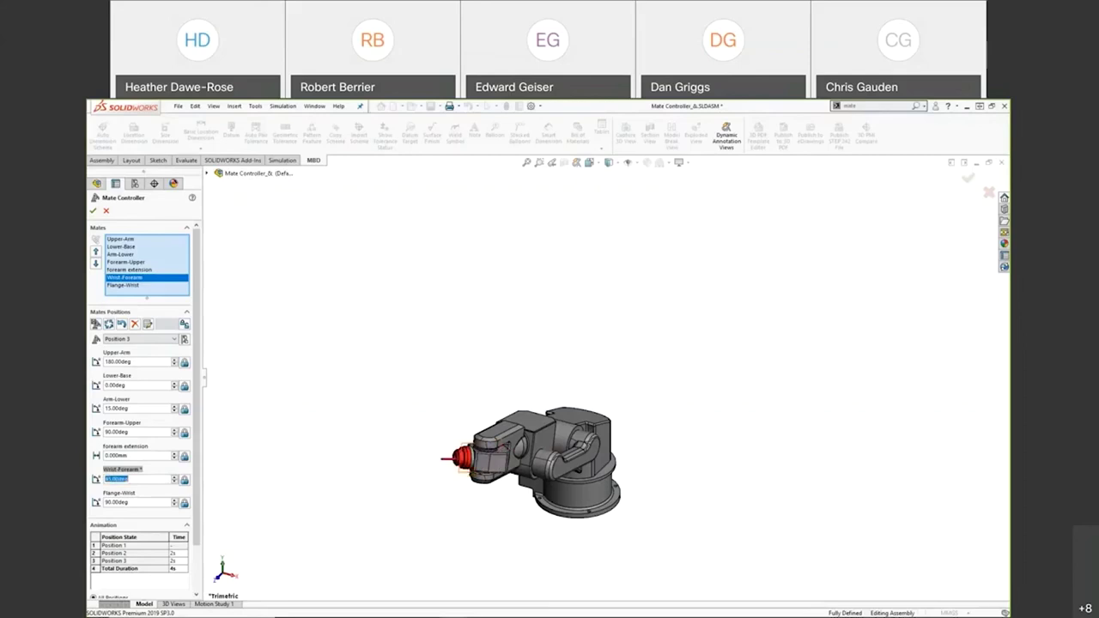
type("60")
key("Return")
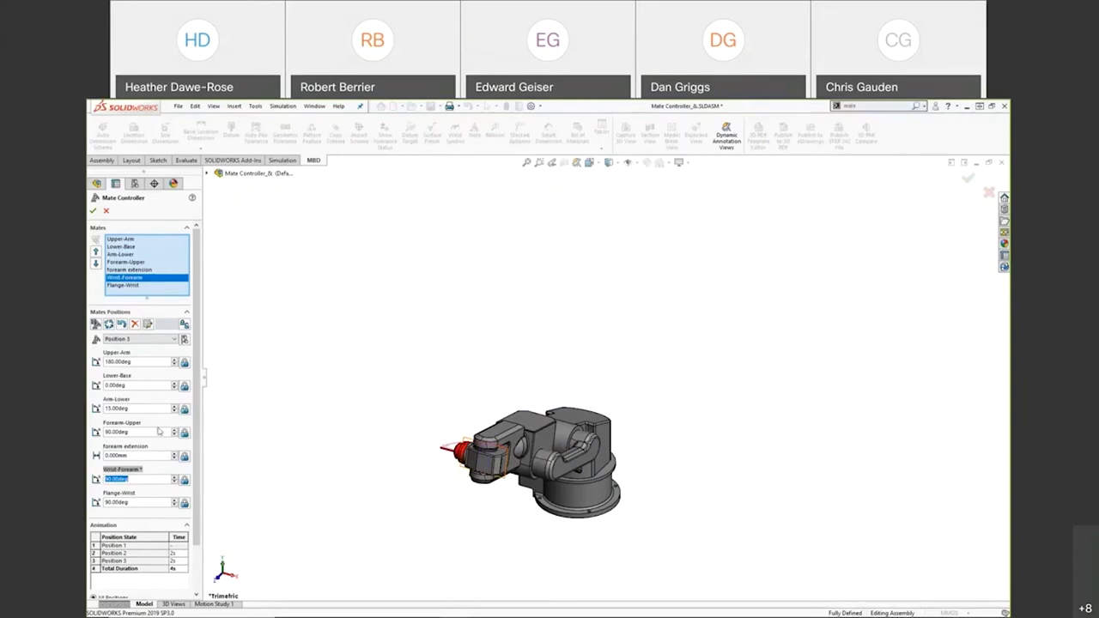
Extend the forearm to 15 mm with the spin arrows and save it as Position 4
left_click(137, 455)
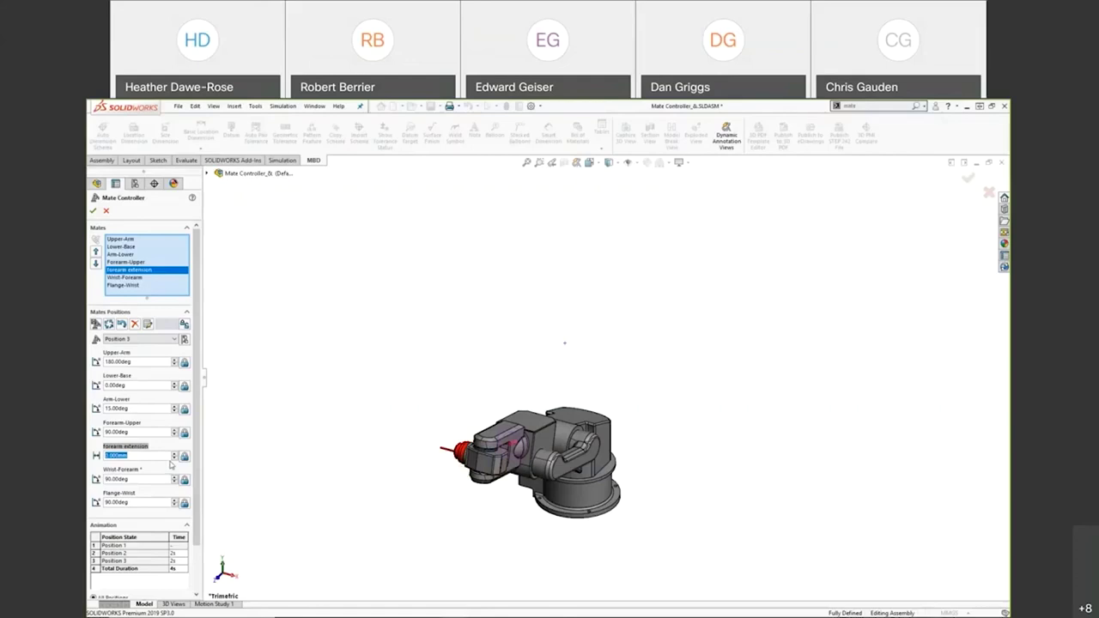
left_click(172, 461)
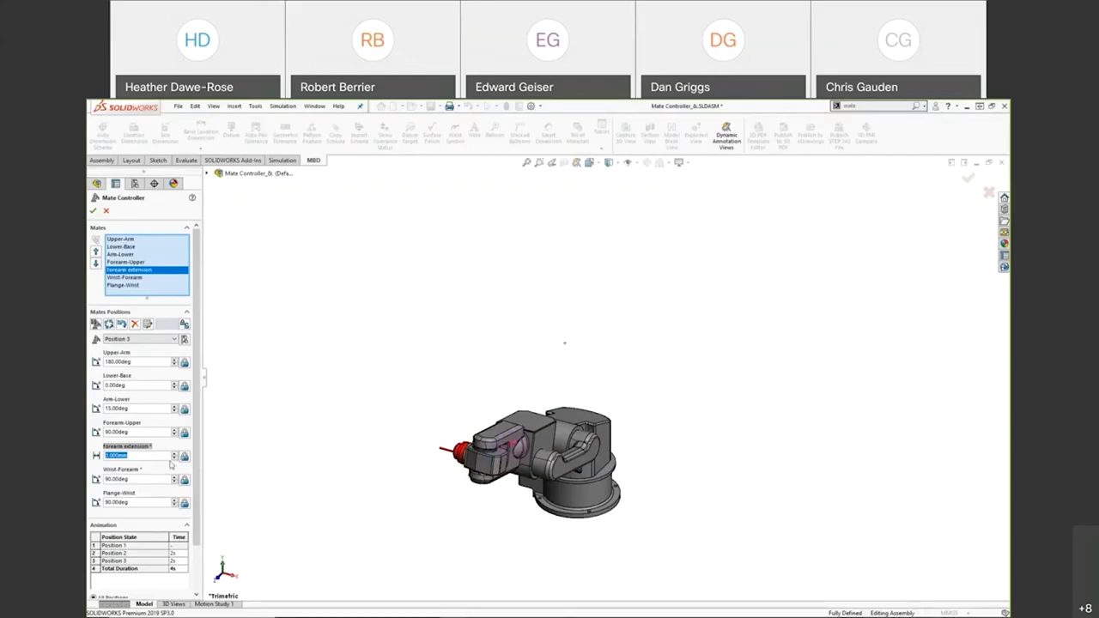
left_click(173, 461)
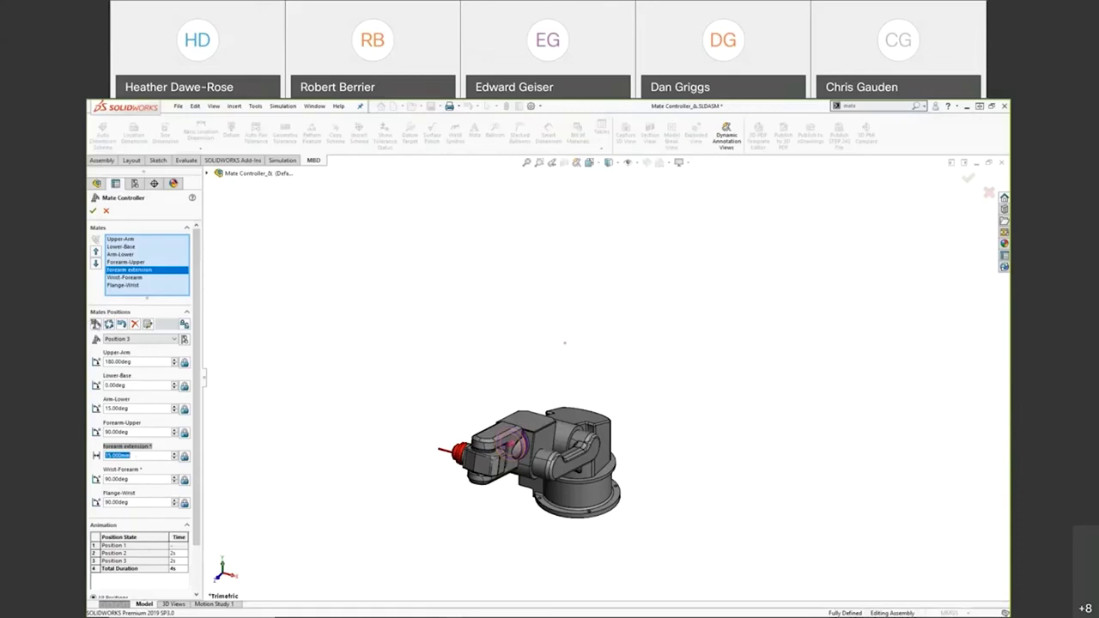
left_click(589, 348)
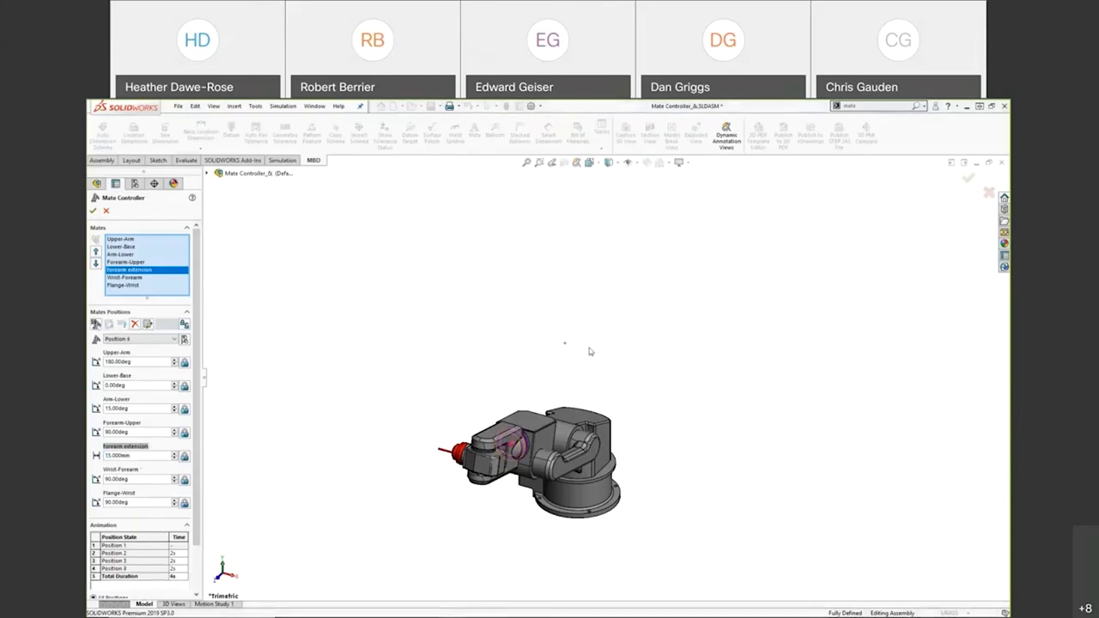
Cycle the robot through Positions 1, 3, 2, 3 and 4 to check each pose
left_click(163, 340)
left_click(158, 349)
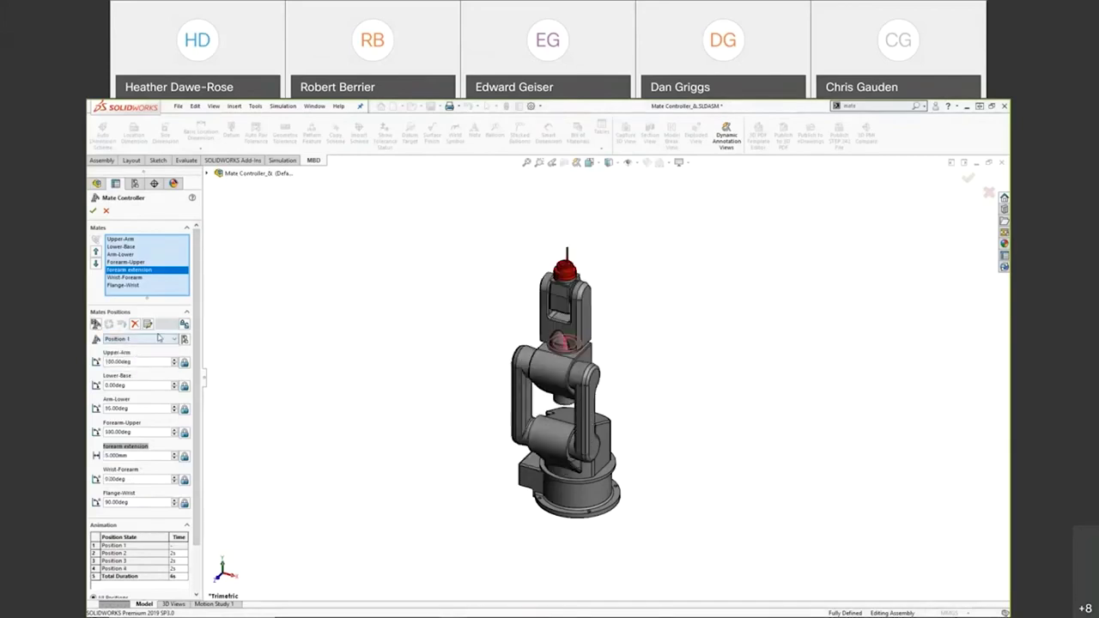
left_click(158, 339)
left_click(138, 360)
left_click(140, 340)
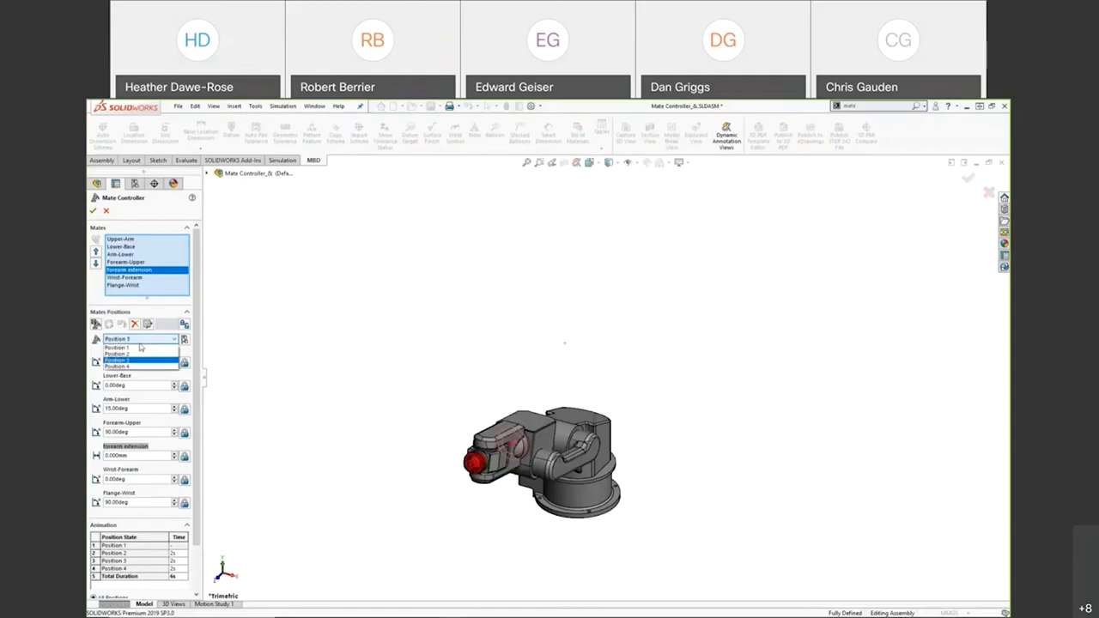
left_click(140, 354)
left_click(140, 339)
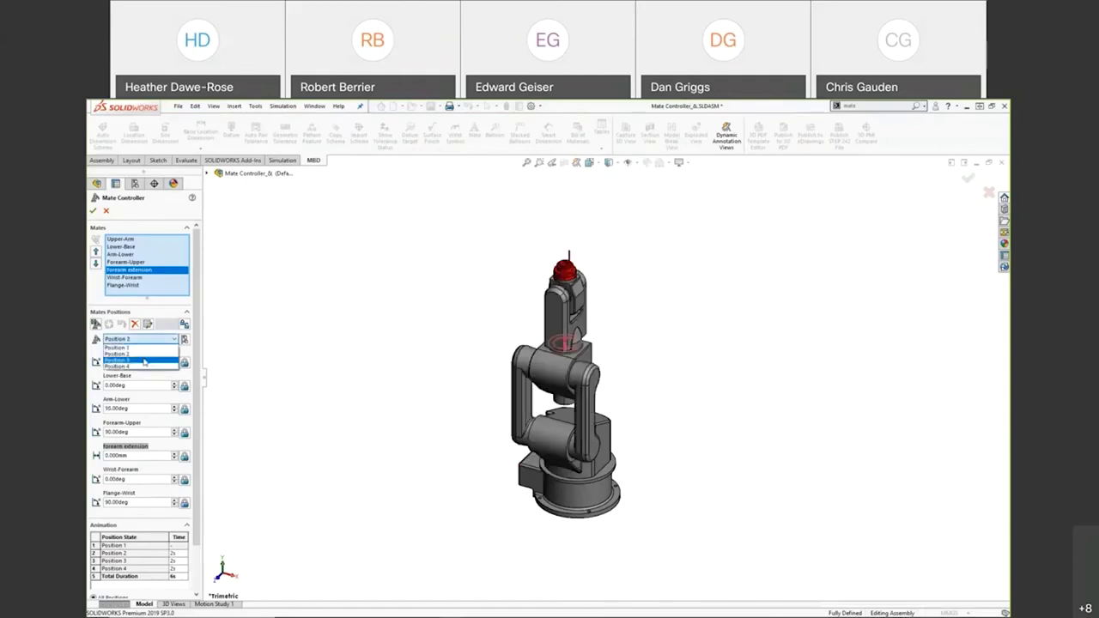
left_click(143, 361)
left_click(140, 339)
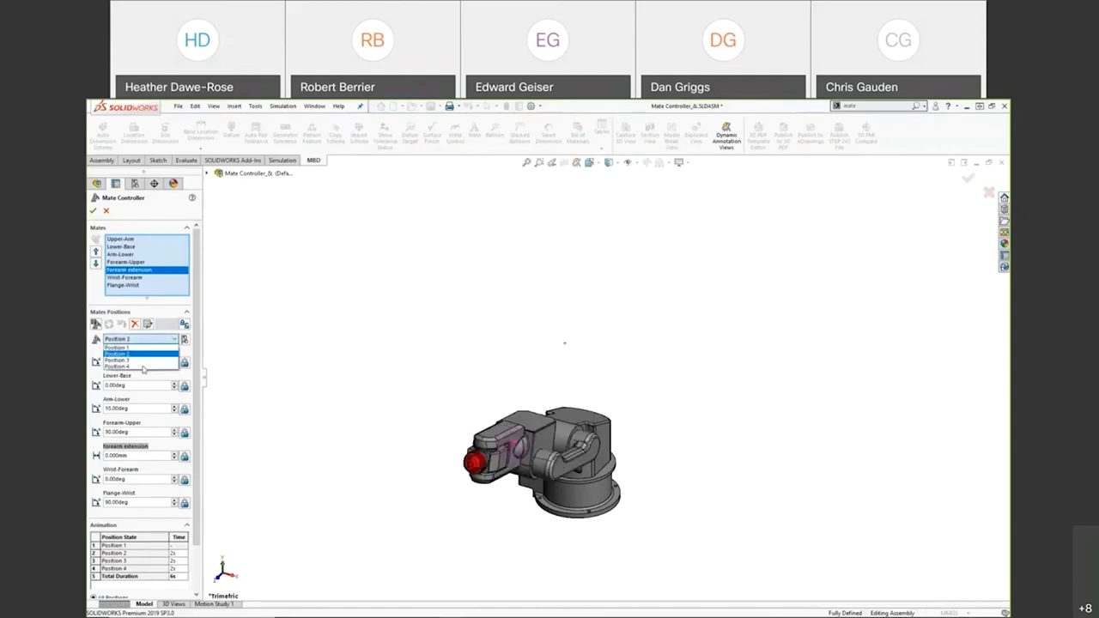
left_click(140, 366)
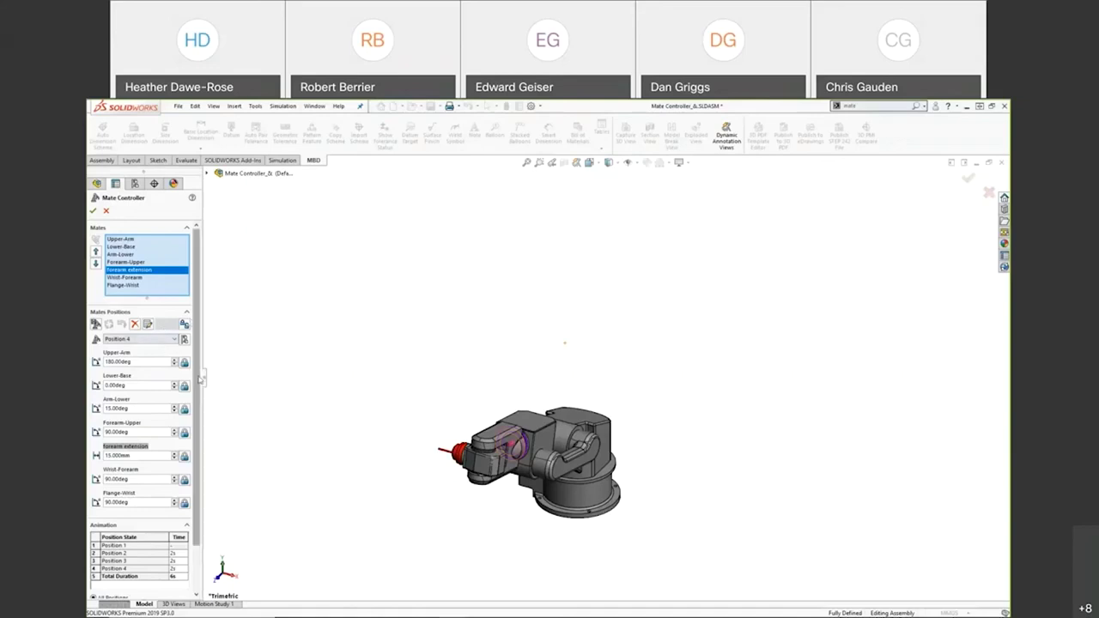
Set Positions 2, 3 and 4 to 0.5 s each and play the 1.5 s animation
scroll(202, 387, "down", 3)
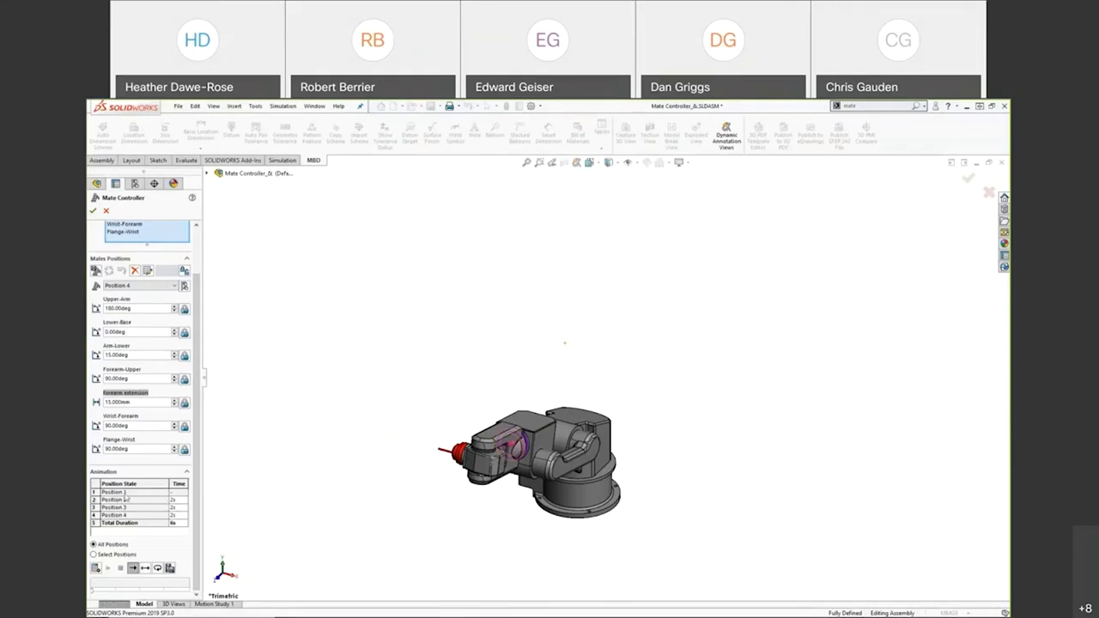
left_click(174, 499)
type("0.5")
key("Return")
type("0.5")
key("Return")
type(".5")
left_click(178, 536)
left_click(97, 568)
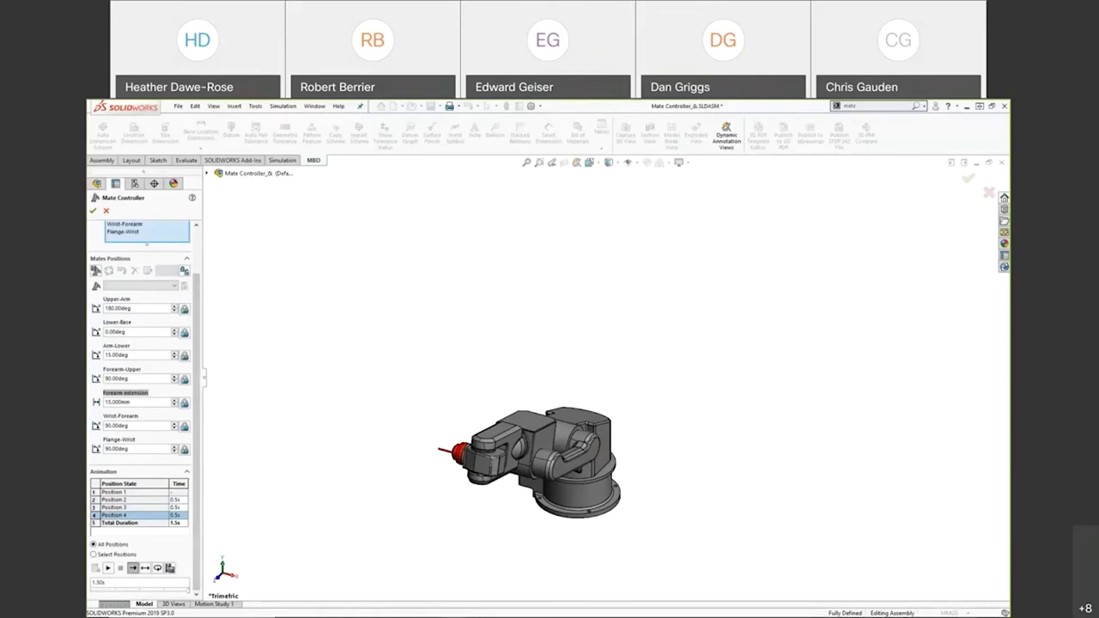
double_click(118, 402)
Try forearm extensions of 20 and 100 mm, then recall Position 4
type("20")
key("Return")
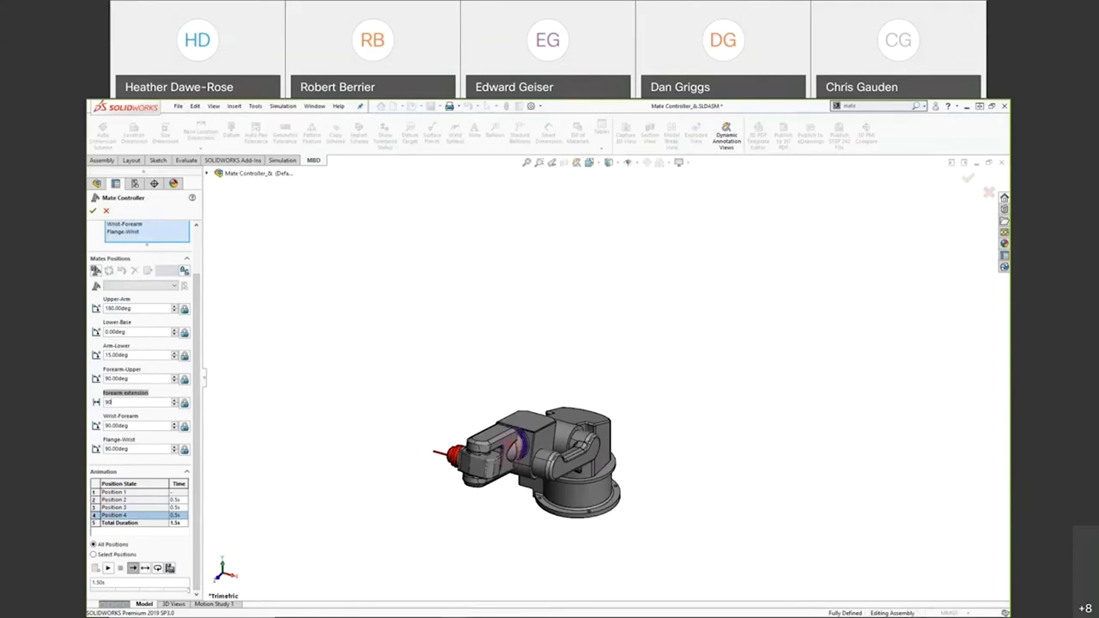
type("100")
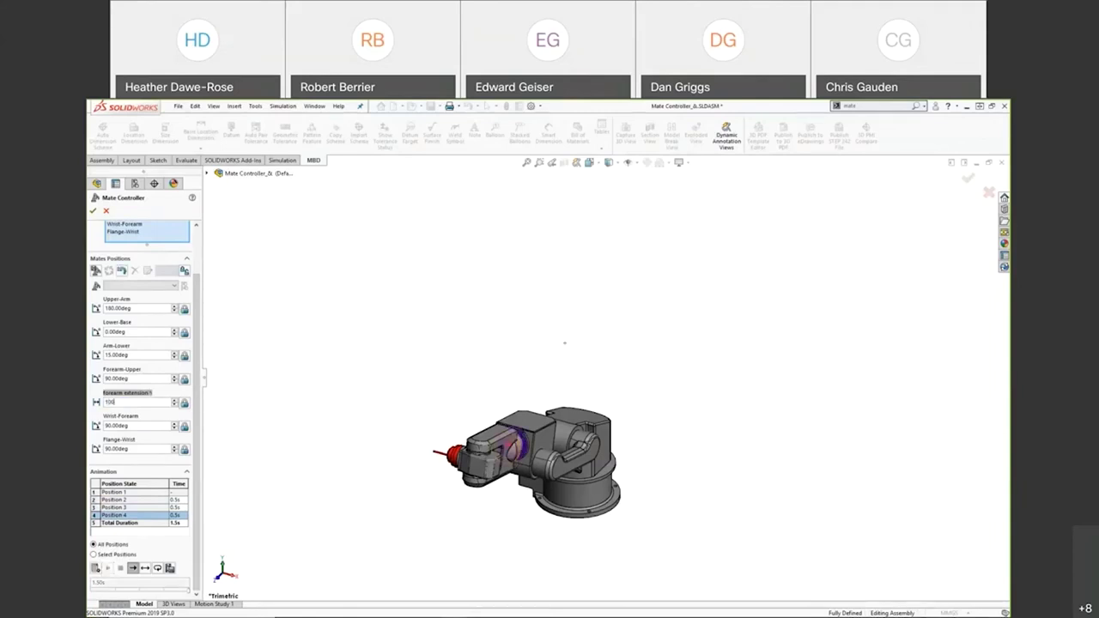
key("Return")
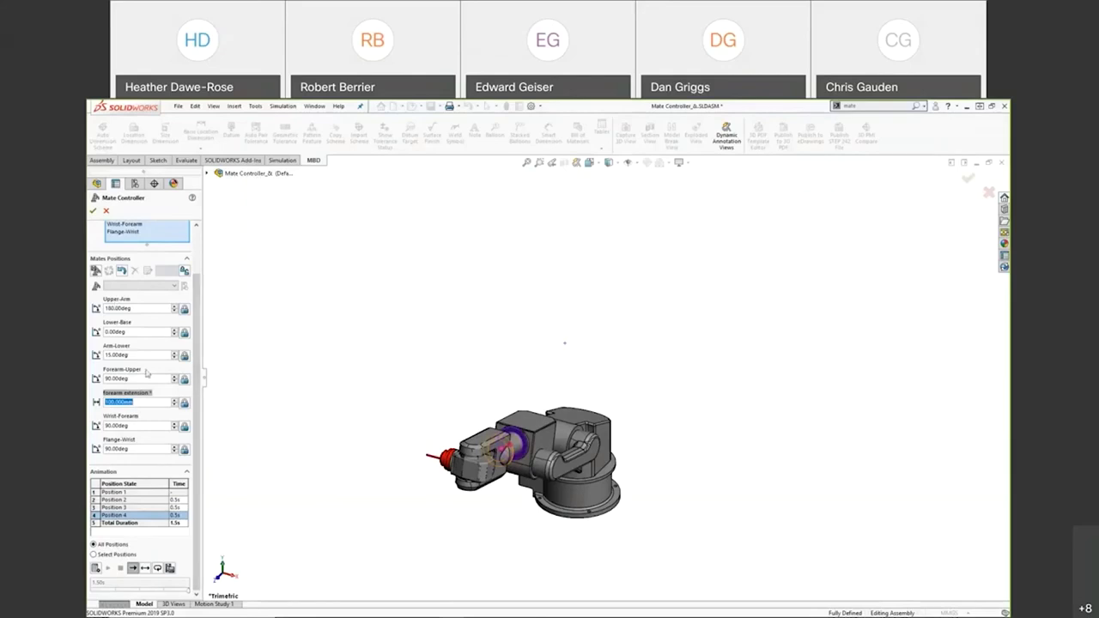
left_click(174, 287)
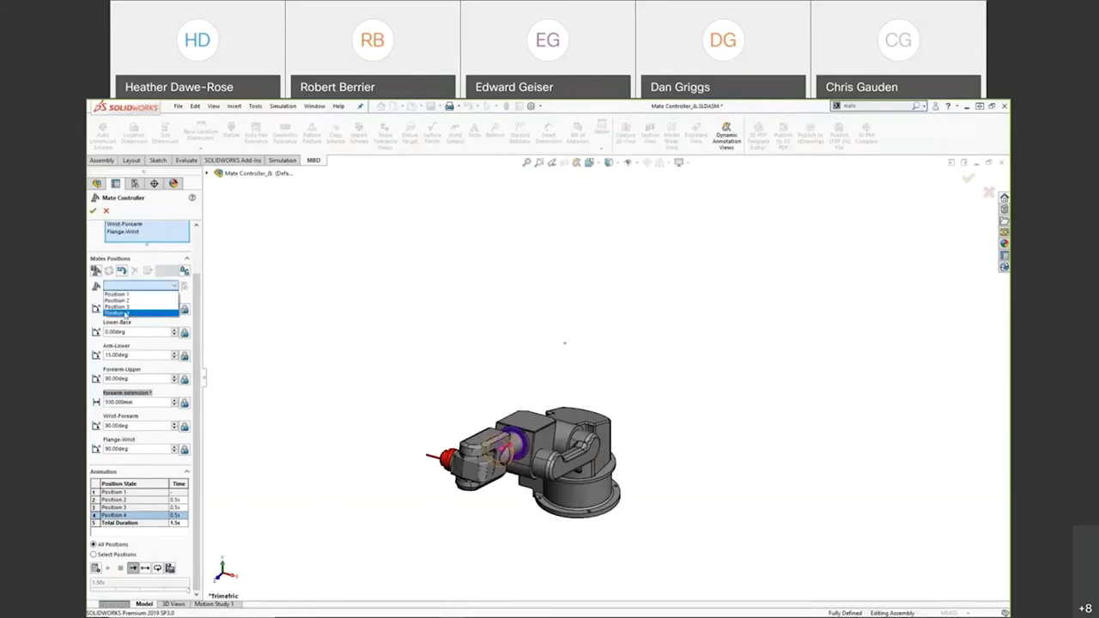
left_click(129, 312)
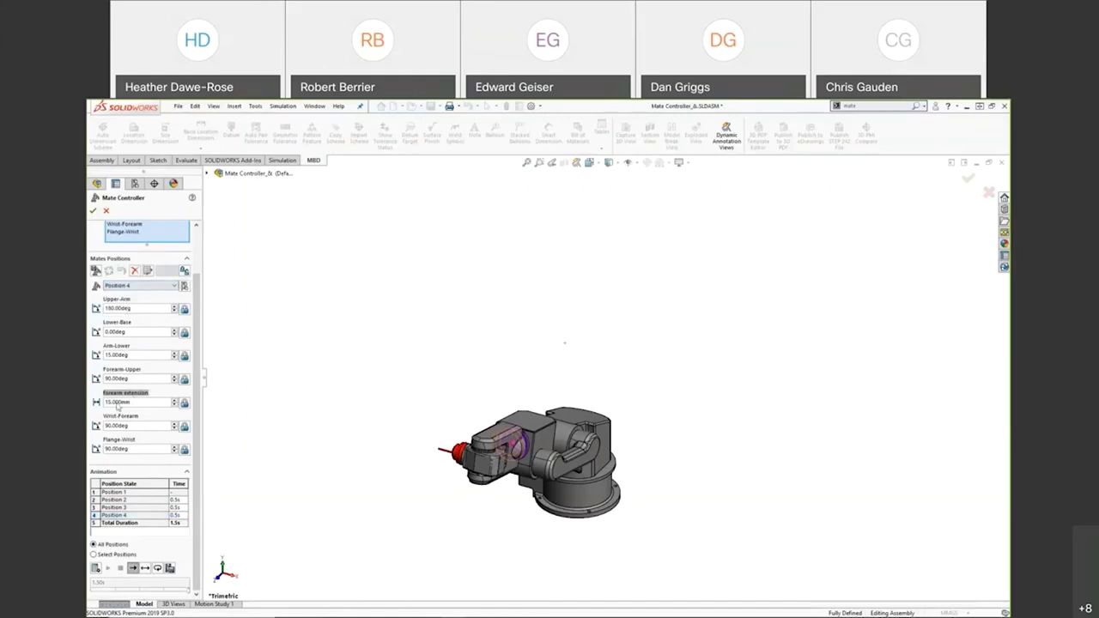
Enter 130 for the forearm extension, update Position 4, and replay the animation
left_click_drag(157, 403, 106, 402)
type("130")
key("Return")
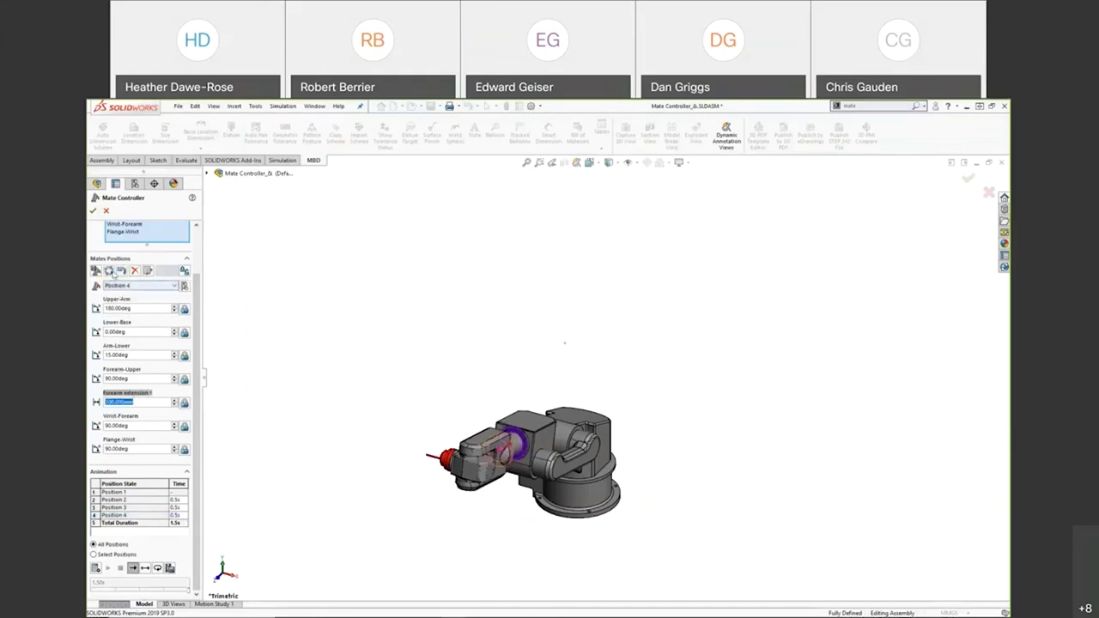
left_click(109, 272)
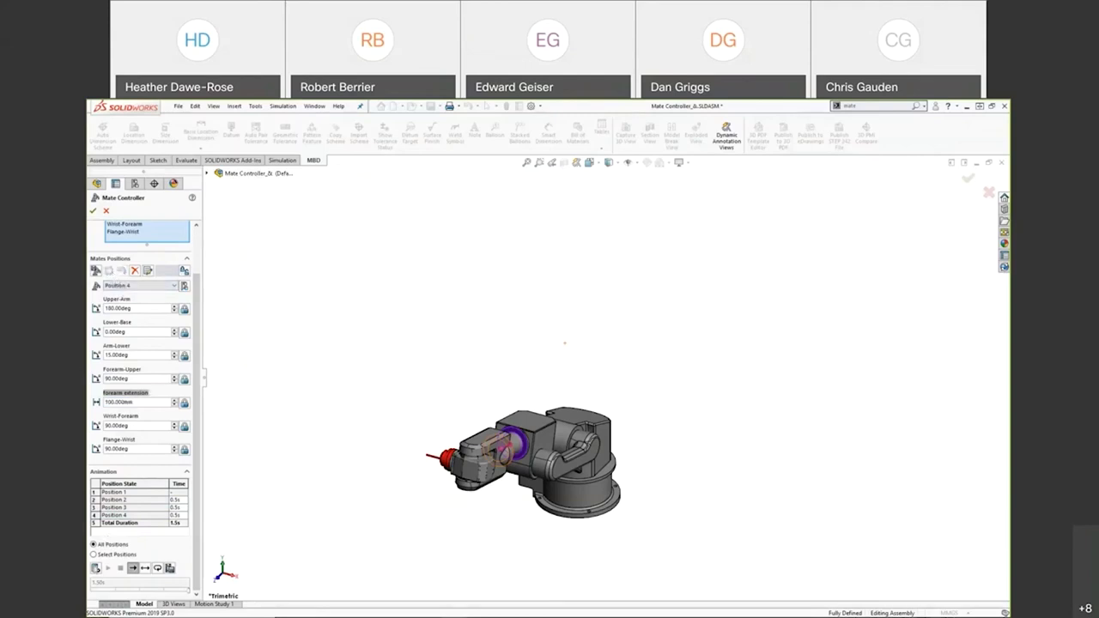
left_click(95, 568)
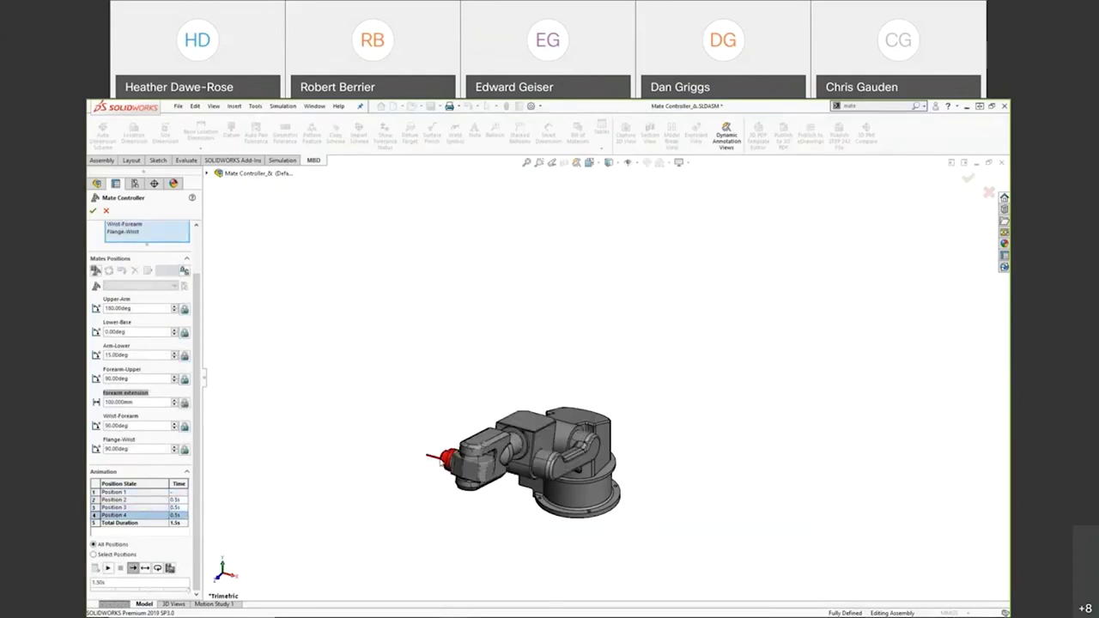
Play the animation in Loop mode, then close the Mate Controller
left_click(157, 568)
left_click(108, 569)
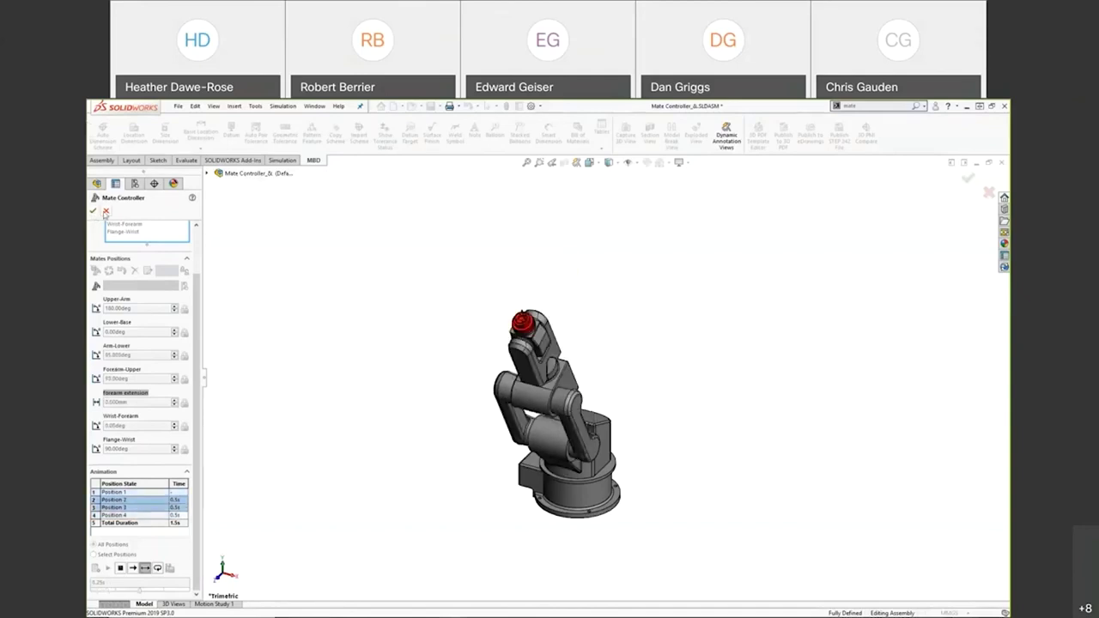
left_click(105, 212)
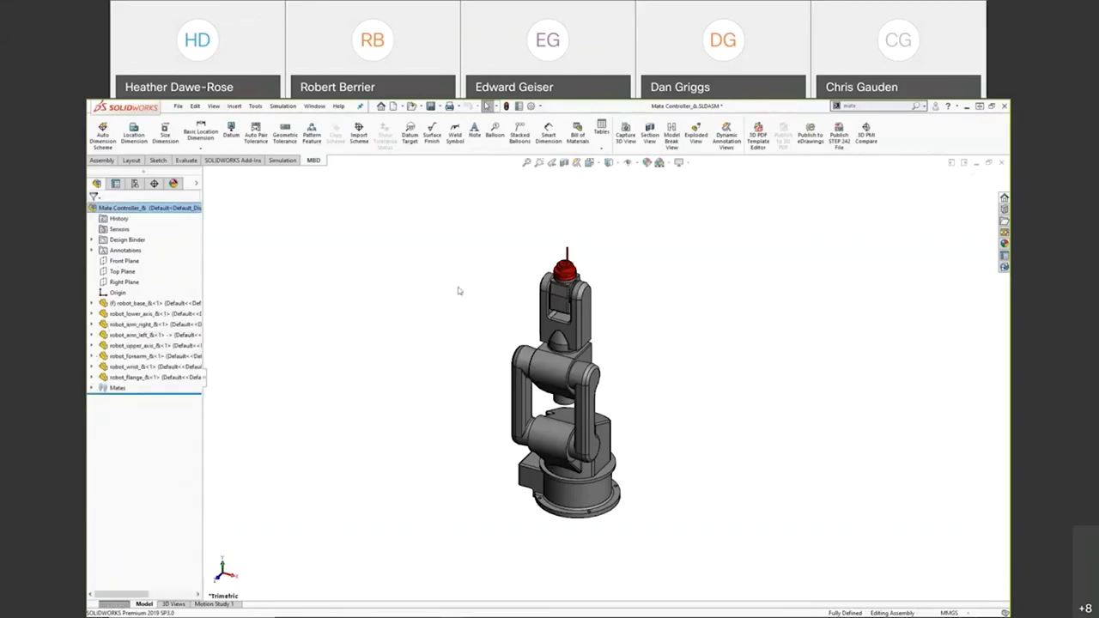
Orbit the robot and snap it to the isometric view
middle_click_drag(556, 346, 614, 339)
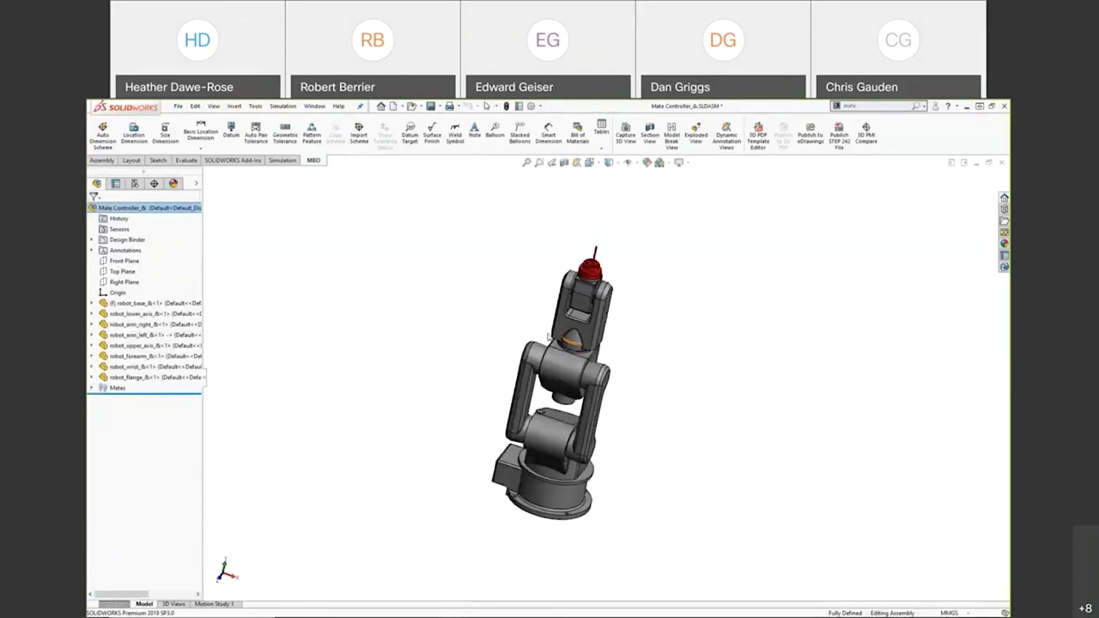
left_click(255, 107)
left_click(292, 184)
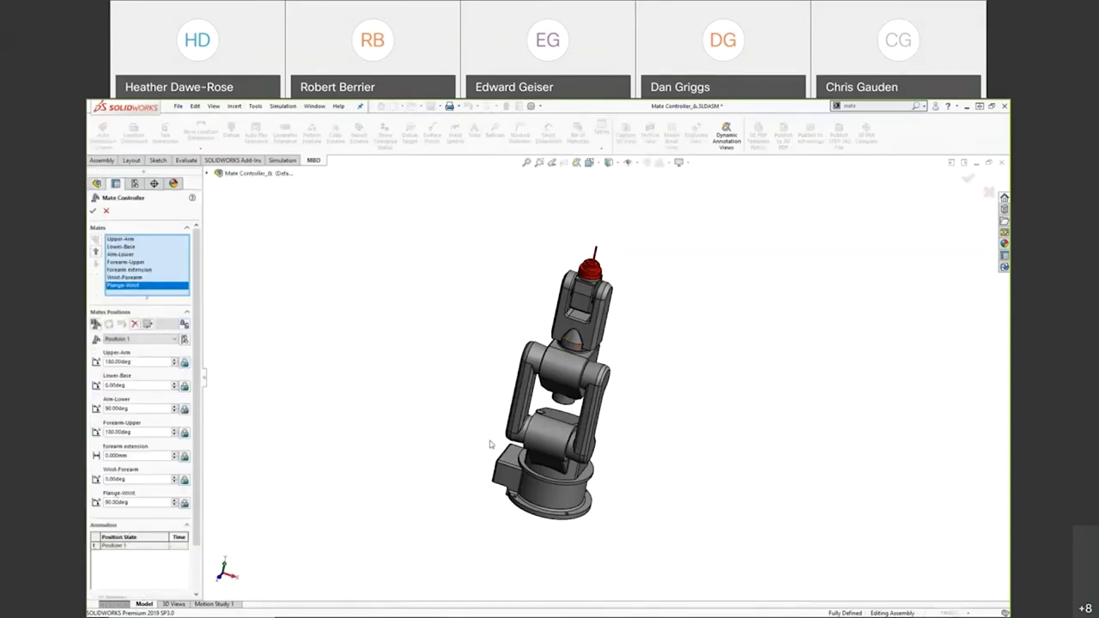
key("ctrl+7")
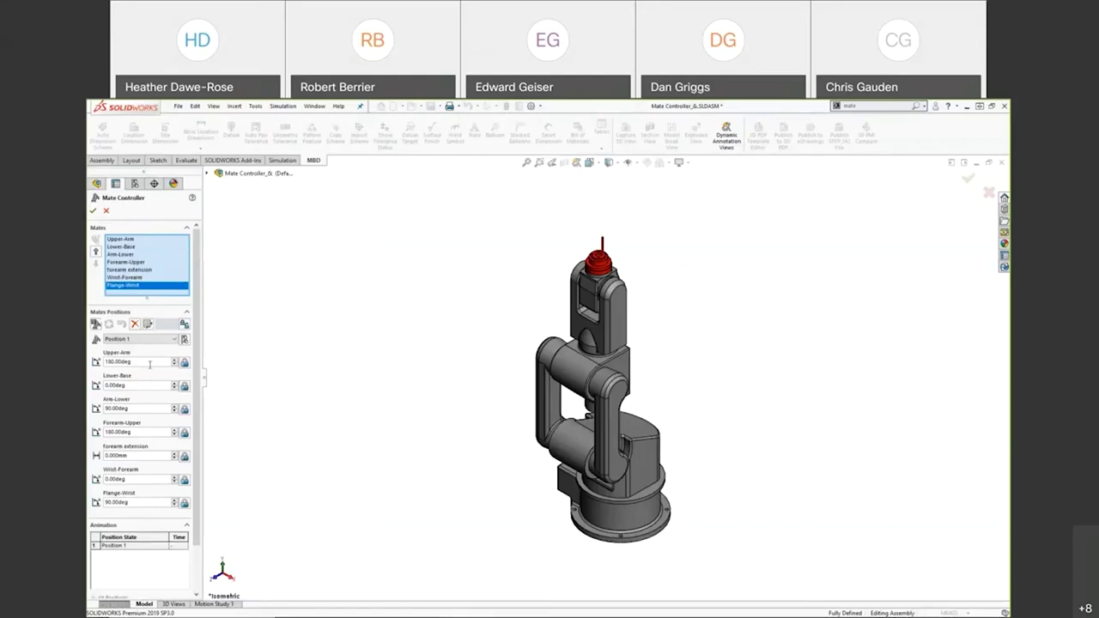
Set Arm-Lower to 45 degrees and start adding the pose as a position
left_click(151, 362)
left_click(143, 364)
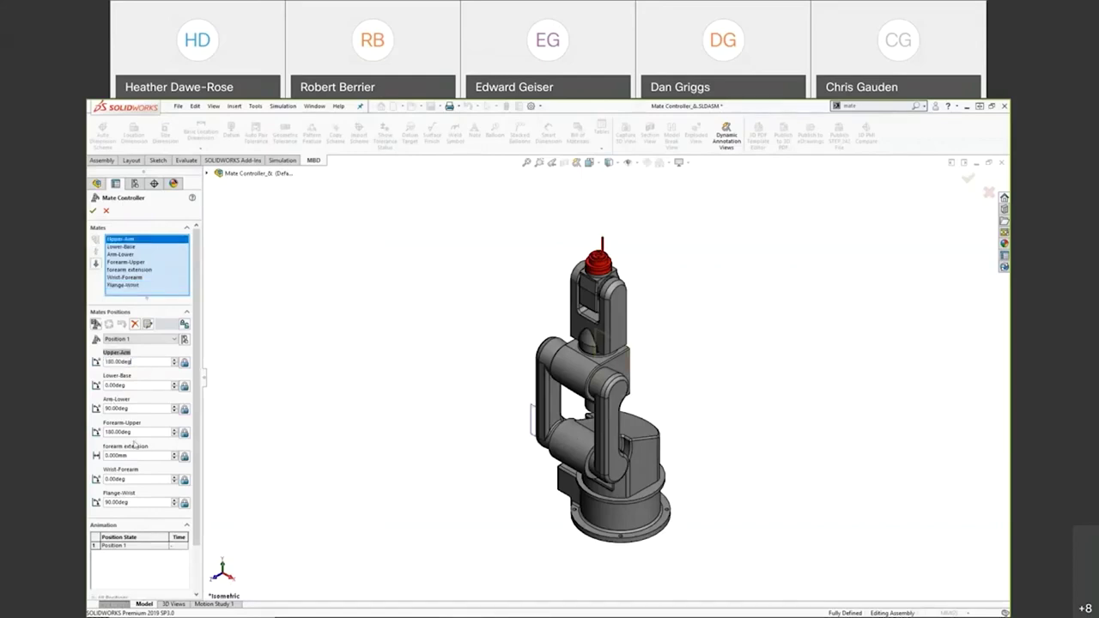
left_click(142, 410)
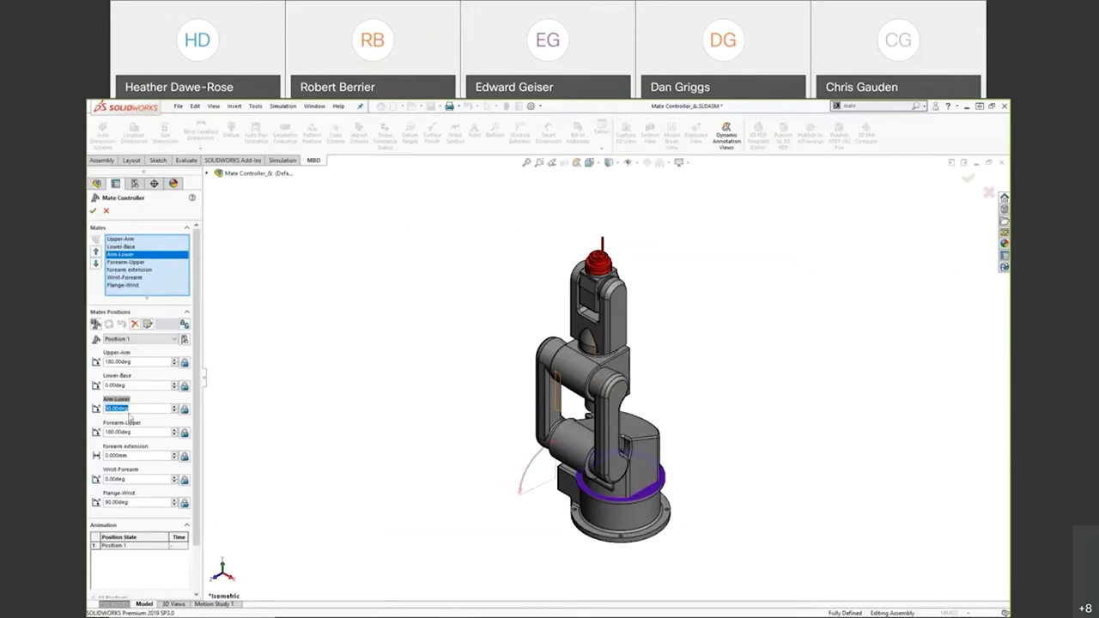
type("6")
key("Return")
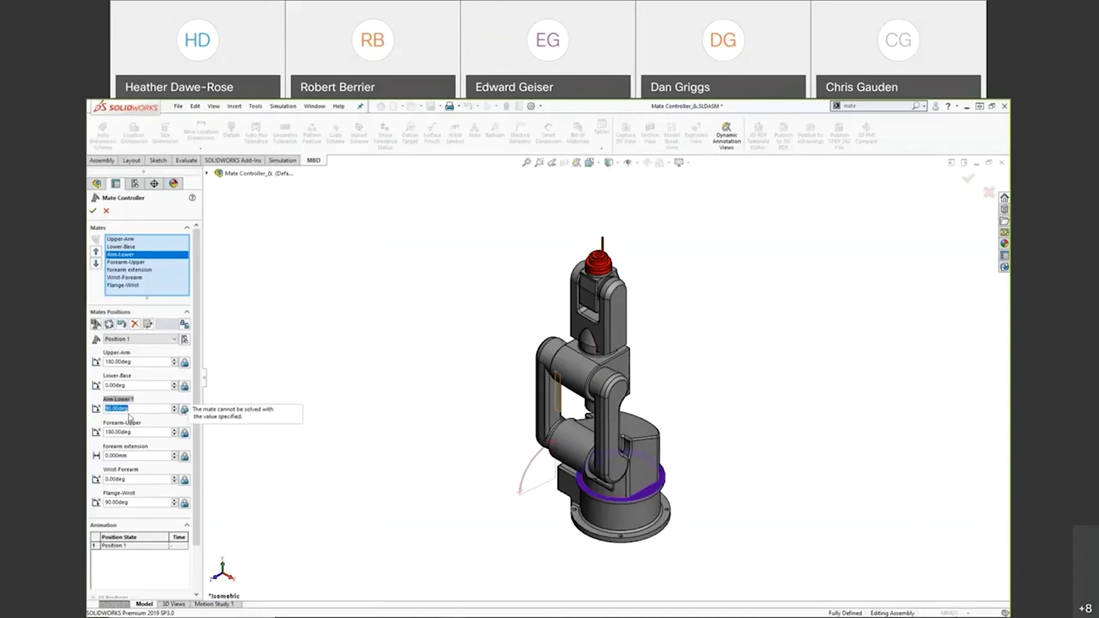
type("45")
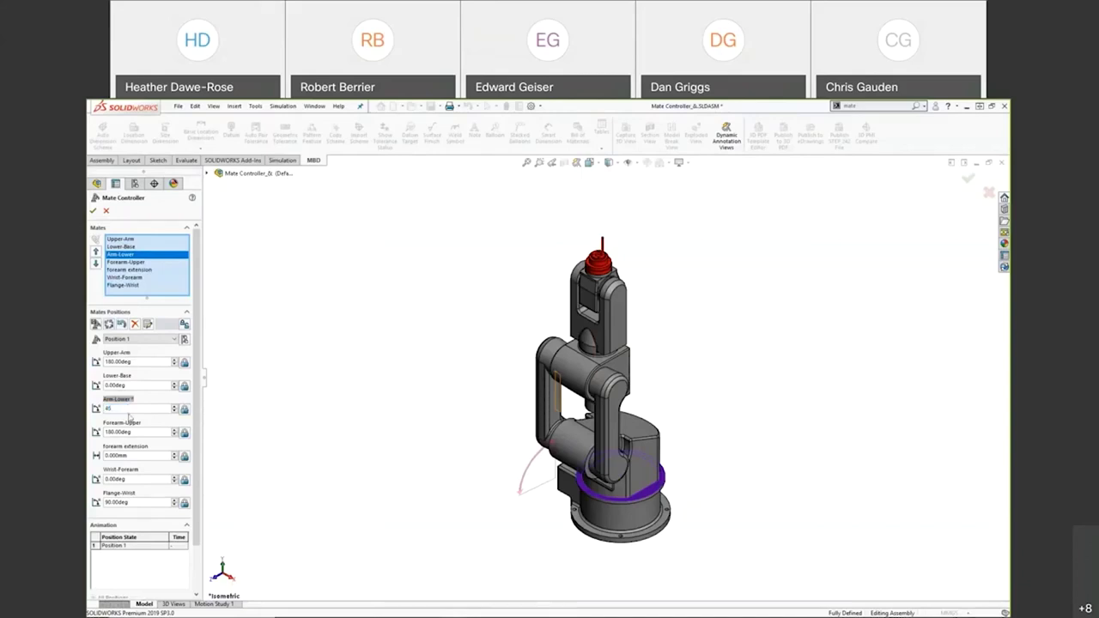
key("Return")
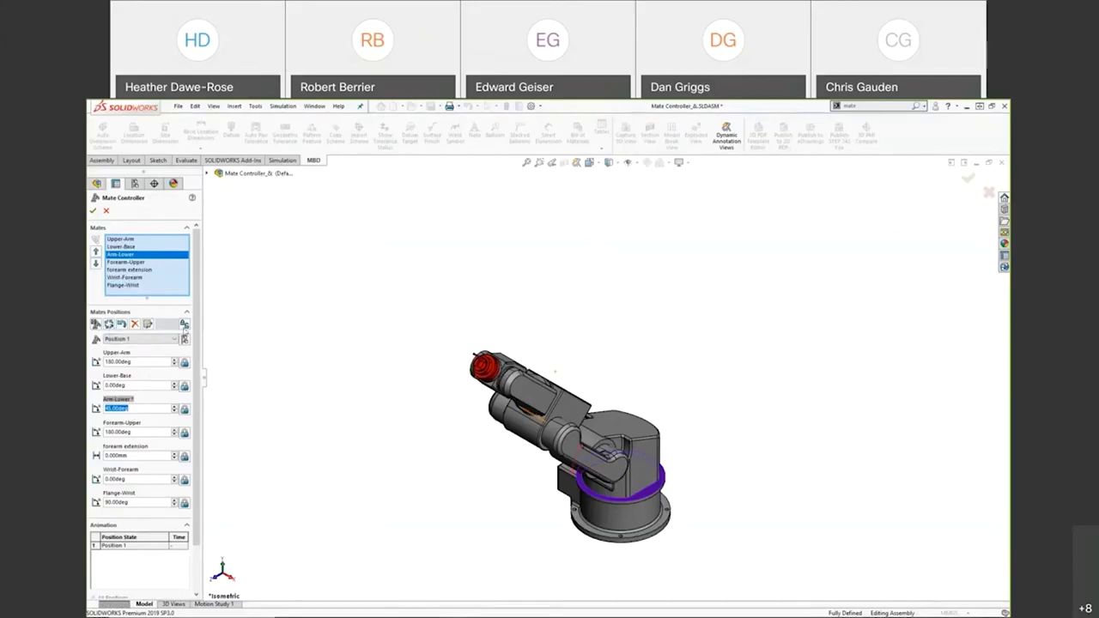
left_click(109, 326)
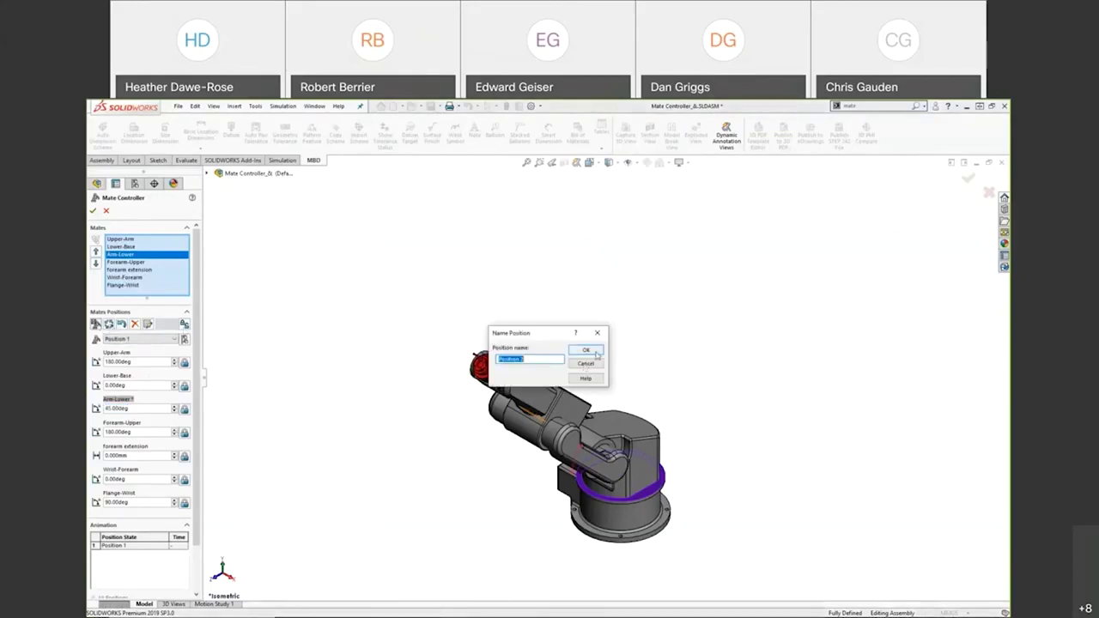
Save the 45° pose as Position 2 and enter a 100 mm forearm extension
left_click(587, 347)
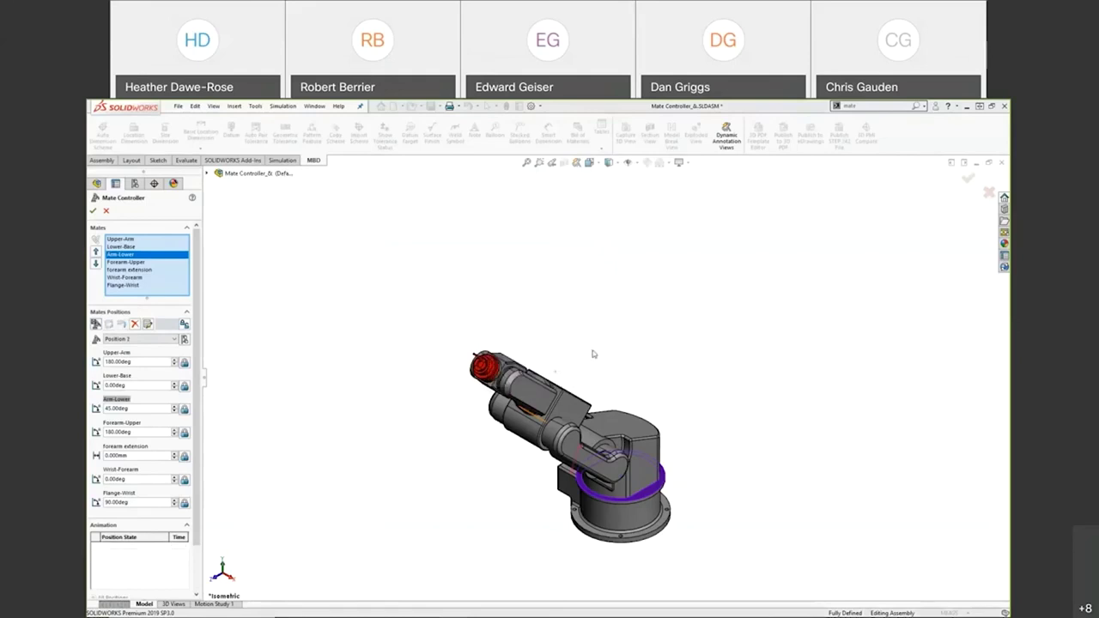
left_click(152, 456)
type("100")
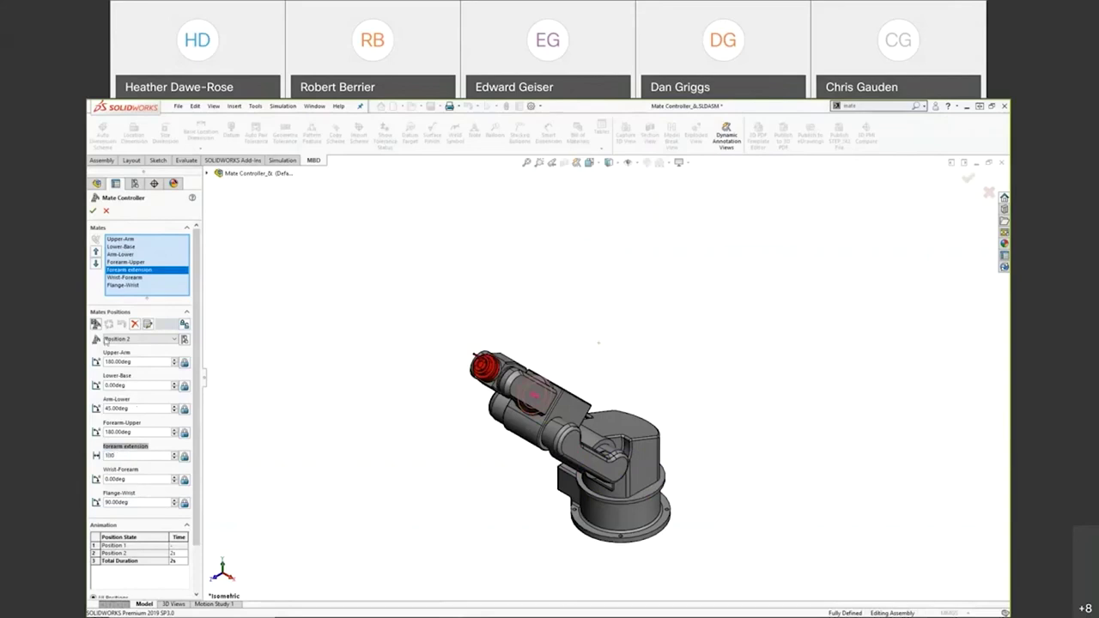
Save the extended pose as Position 3 and finish the Mate Controller
left_click(95, 325)
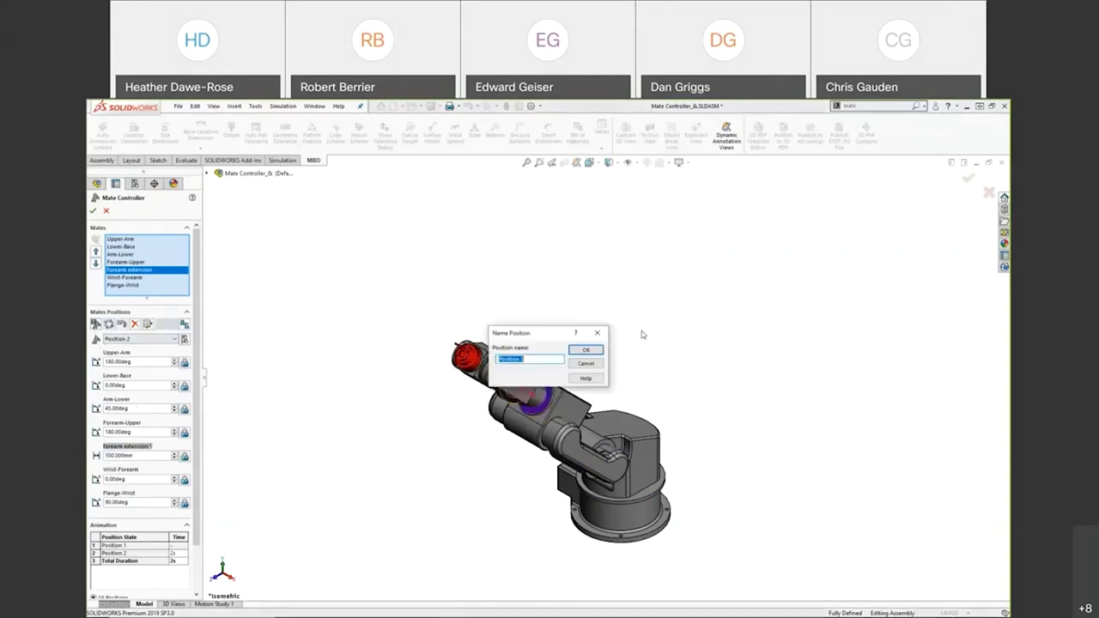
left_click(598, 352)
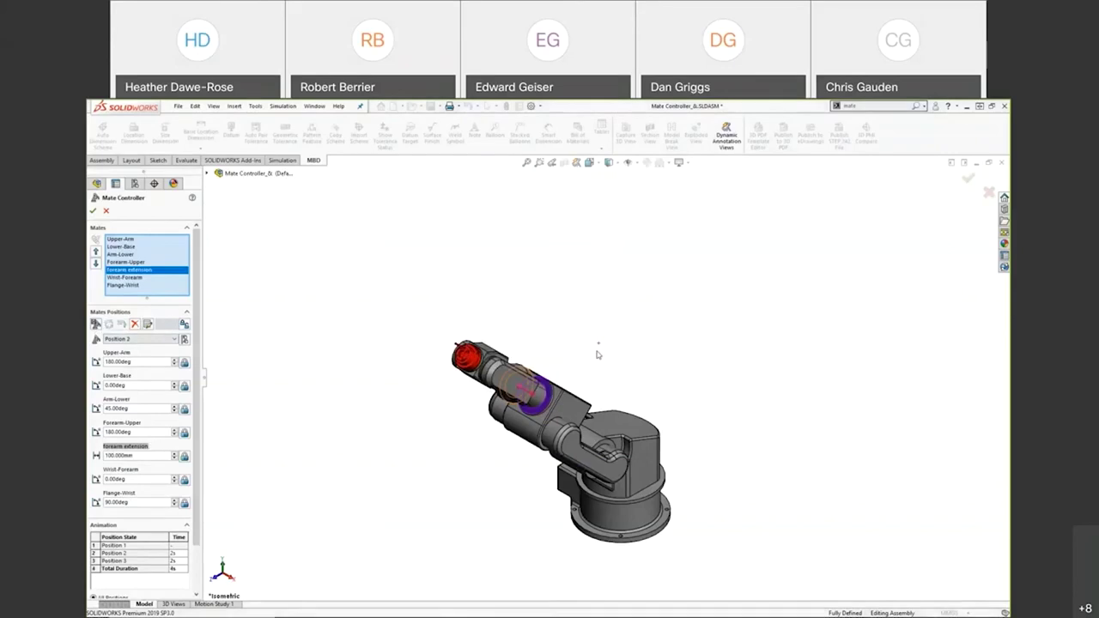
left_click(92, 211)
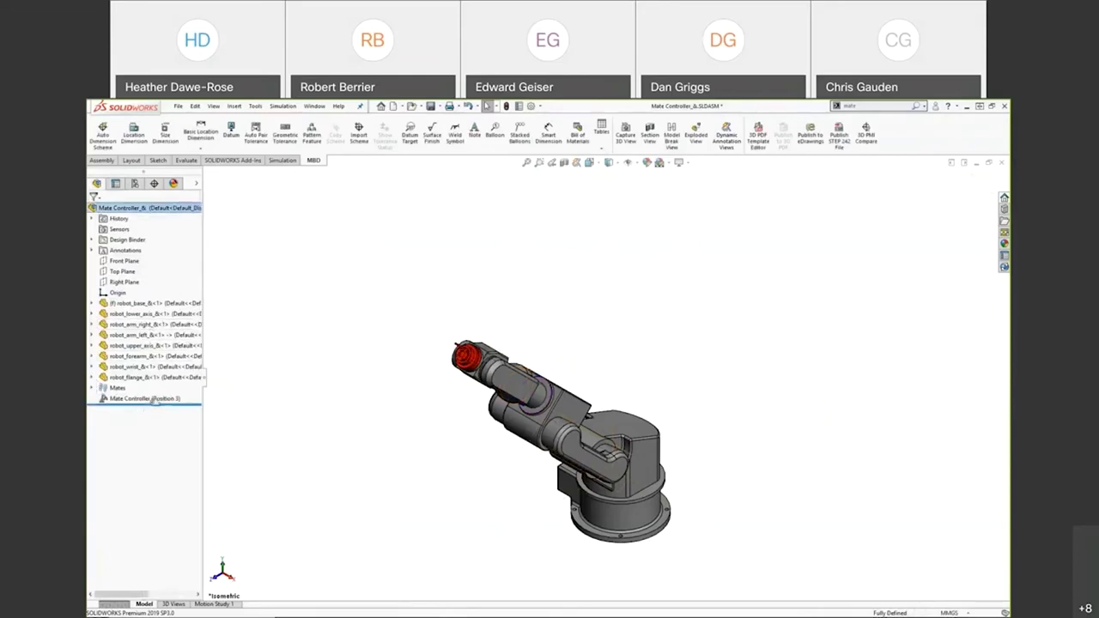
mouse_move(151, 402)
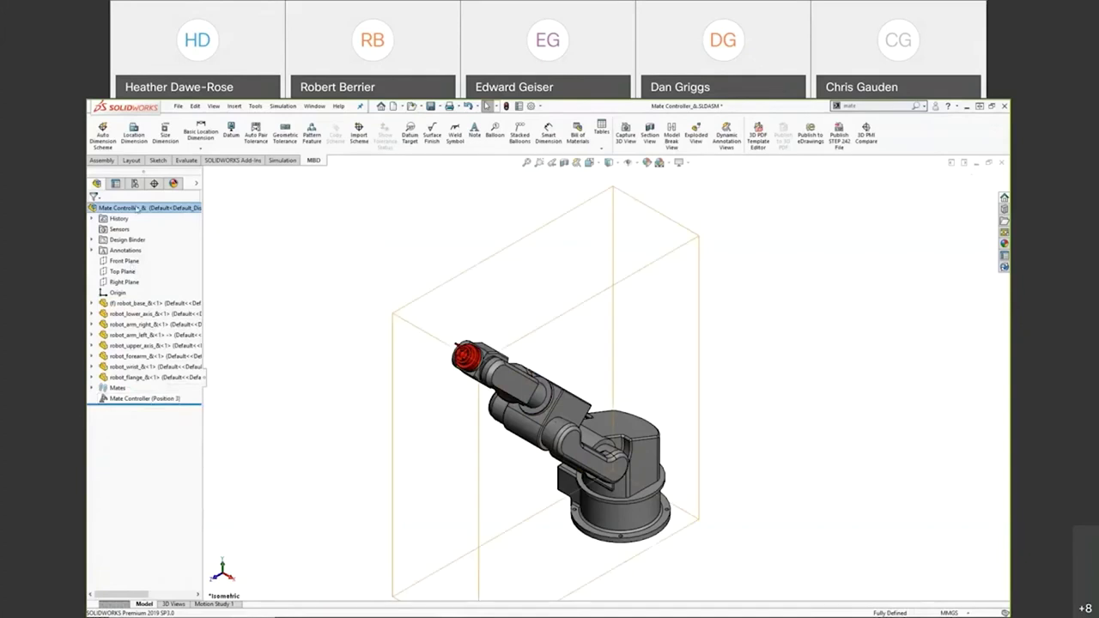
left_click(134, 186)
left_click(98, 185)
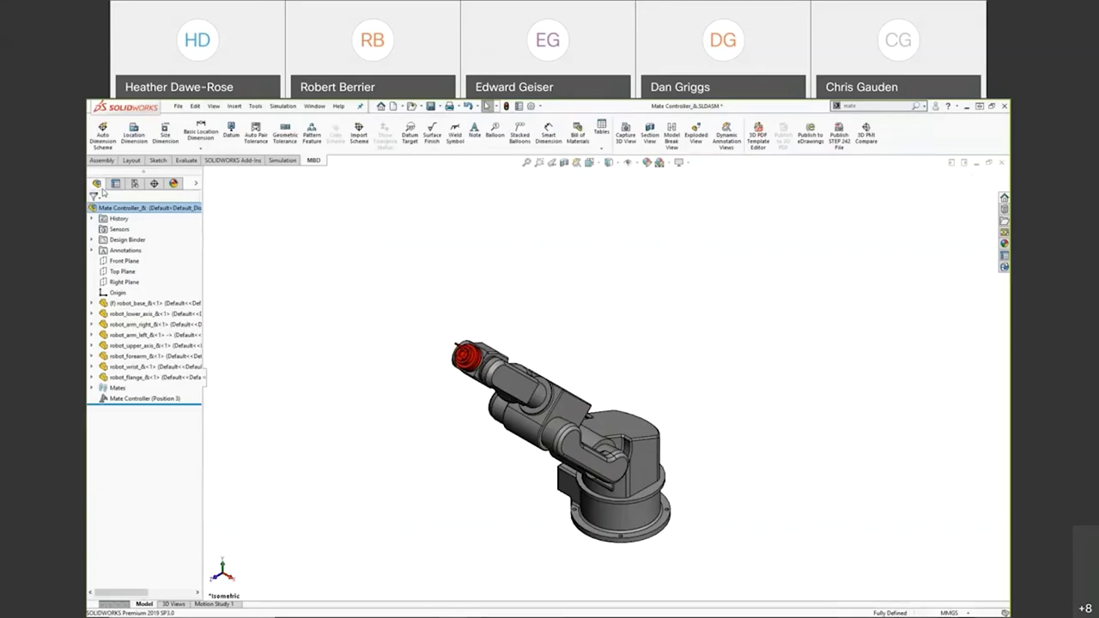
left_click(142, 398)
right_click(143, 399)
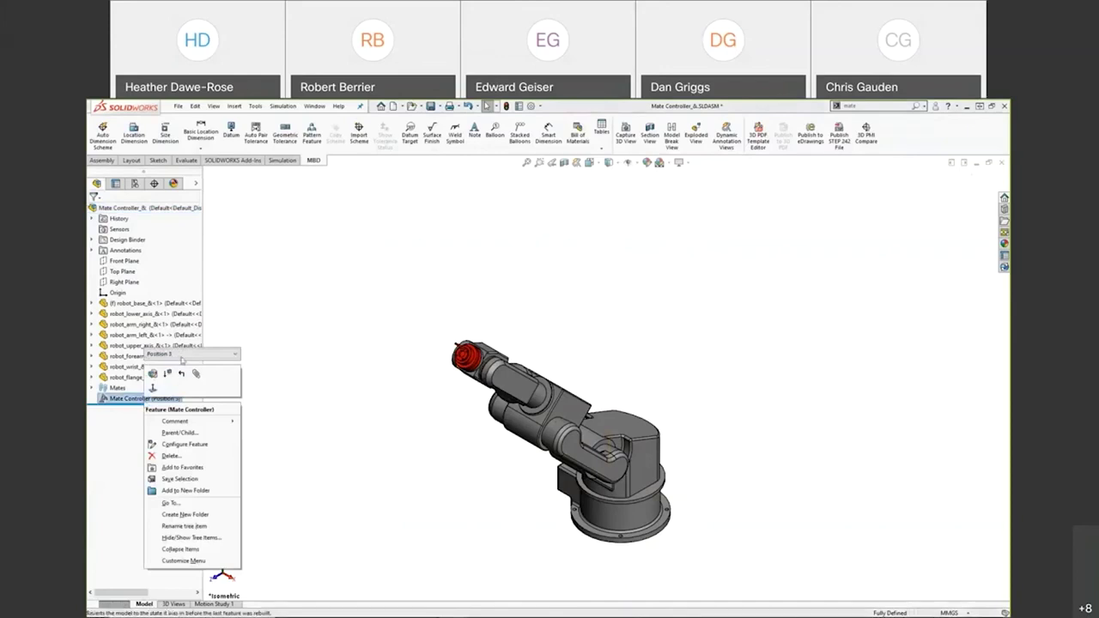
left_click(235, 354)
left_click(160, 362)
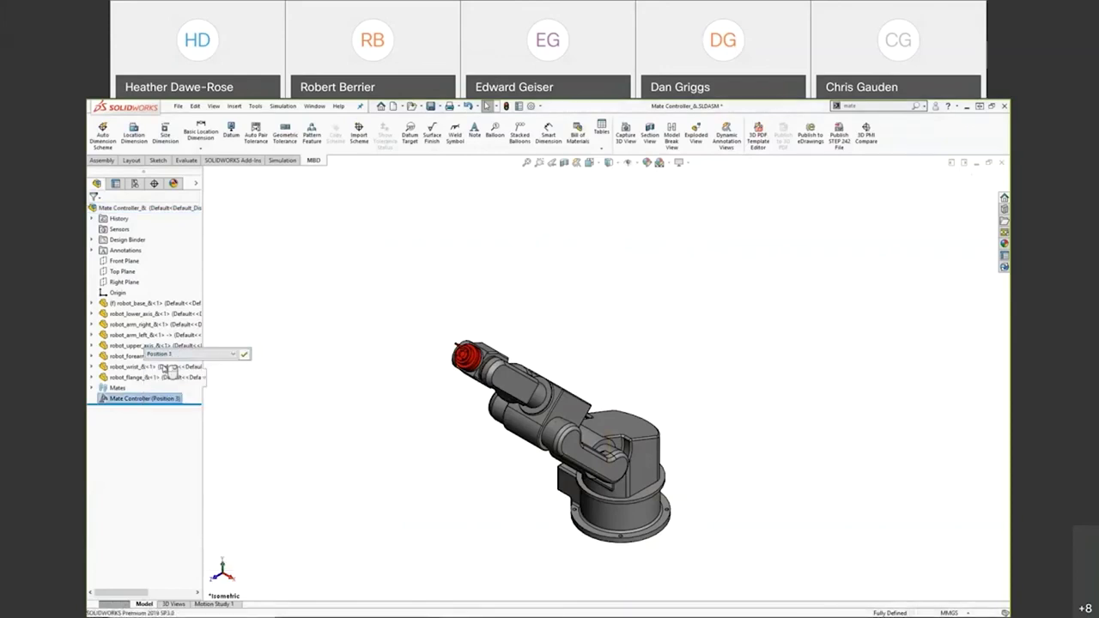
left_click(244, 354)
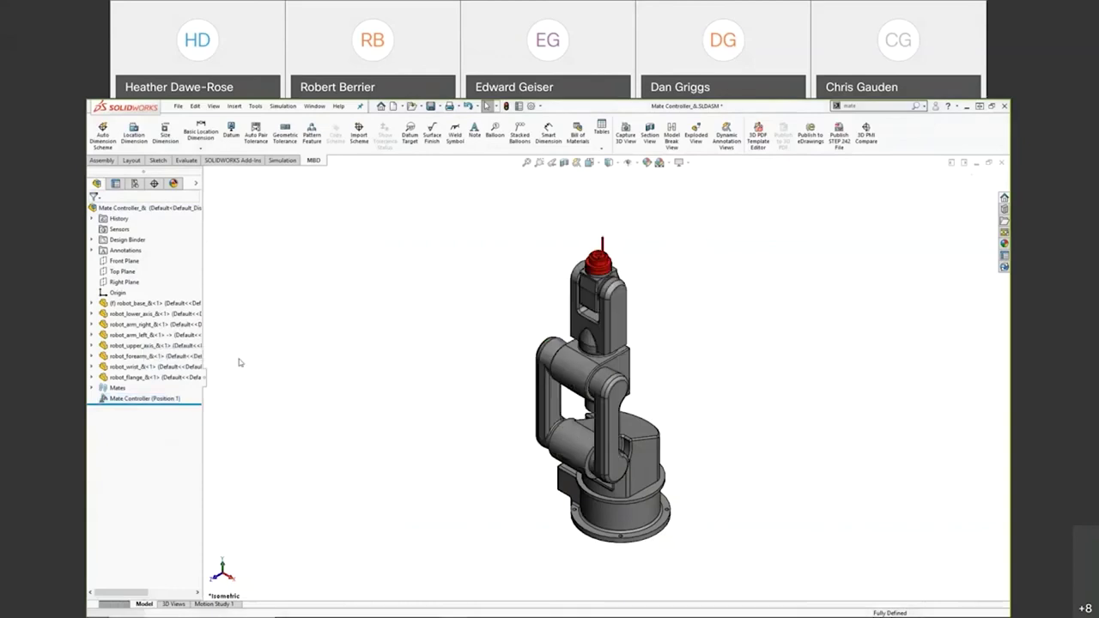
right_click(148, 399)
left_click(177, 353)
left_click(163, 367)
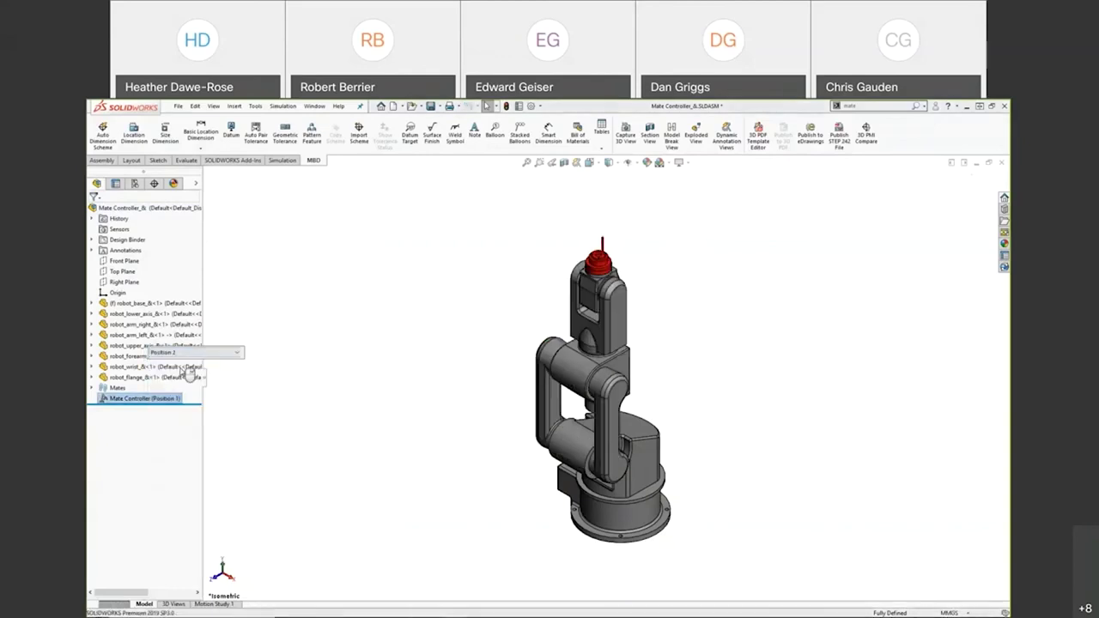
left_click(247, 353)
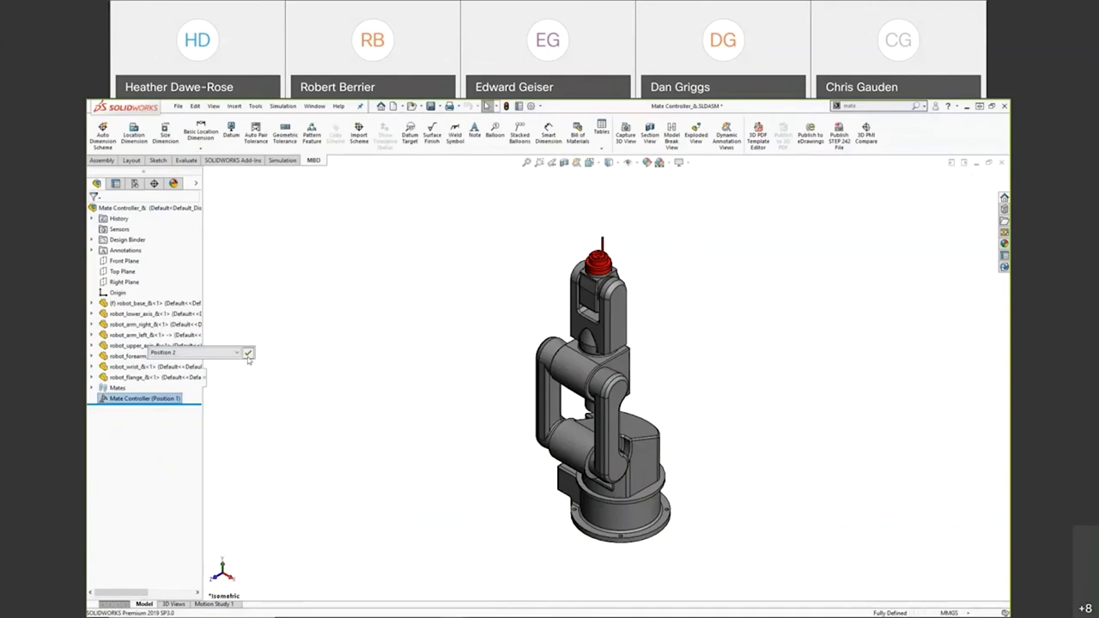
right_click(141, 399)
left_click(198, 351)
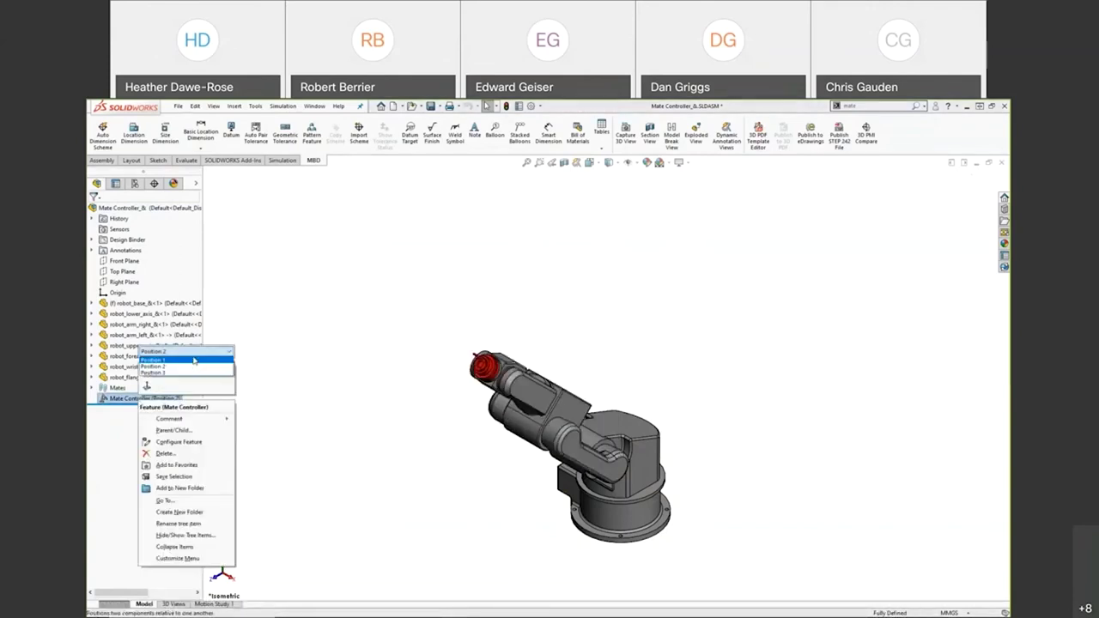
left_click(163, 377)
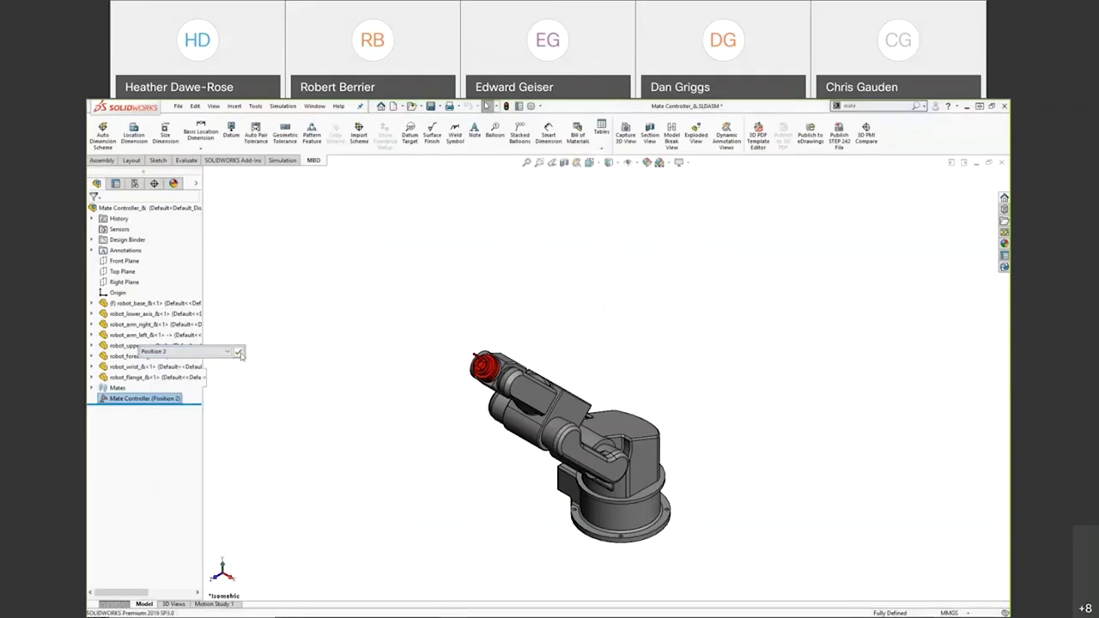
left_click(238, 353)
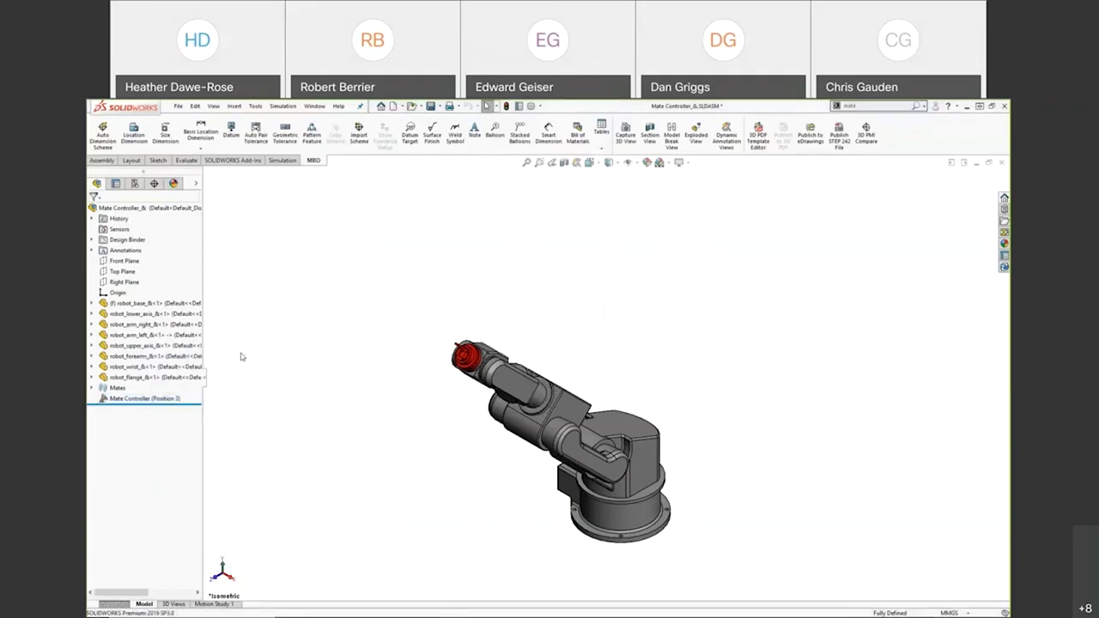
right_click(168, 398)
Edit the Mate Controller feature to show its three positions and 4 s timeline
left_click(174, 372)
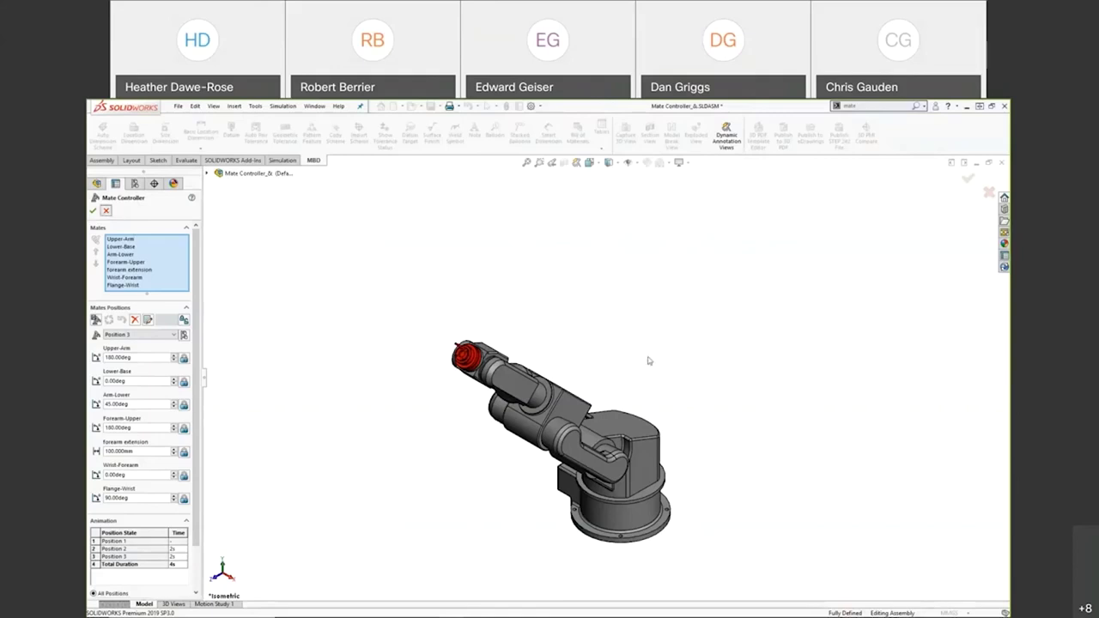
Switch to the PowerPoint slide show and advance two slides to the Fisher Unitech logo
mouse_move(451, 612)
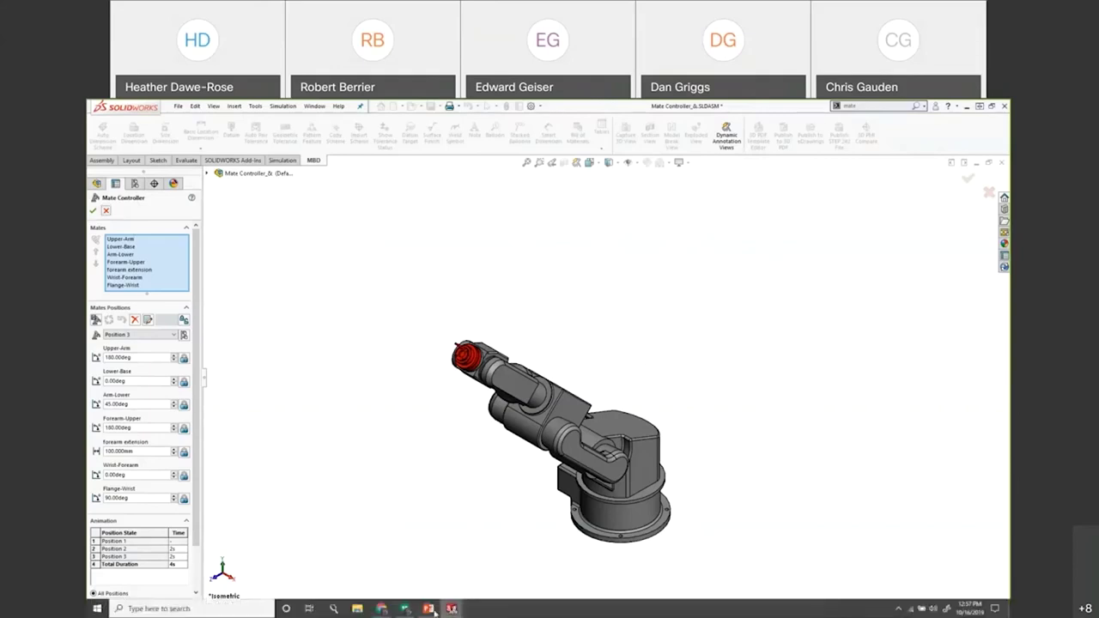
left_click(472, 559)
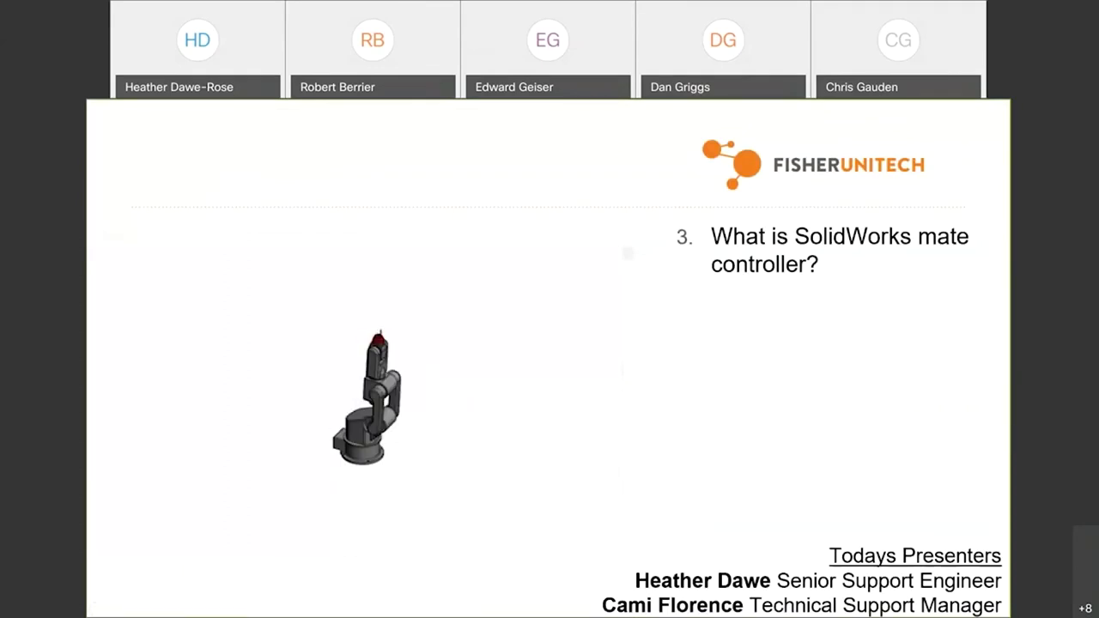
key("Right")
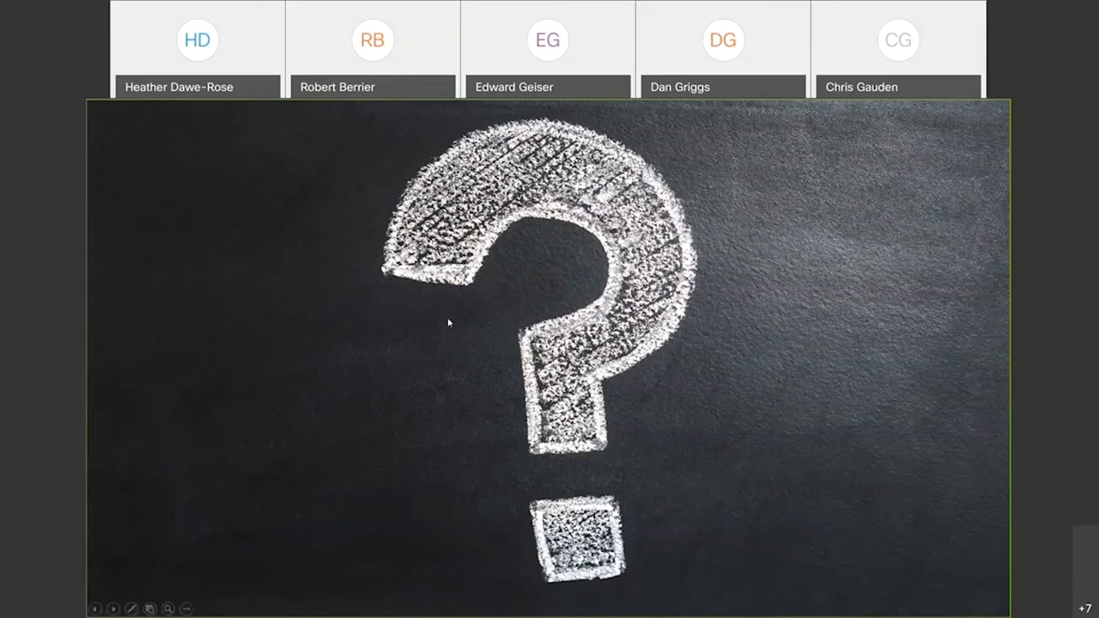
key("Right")
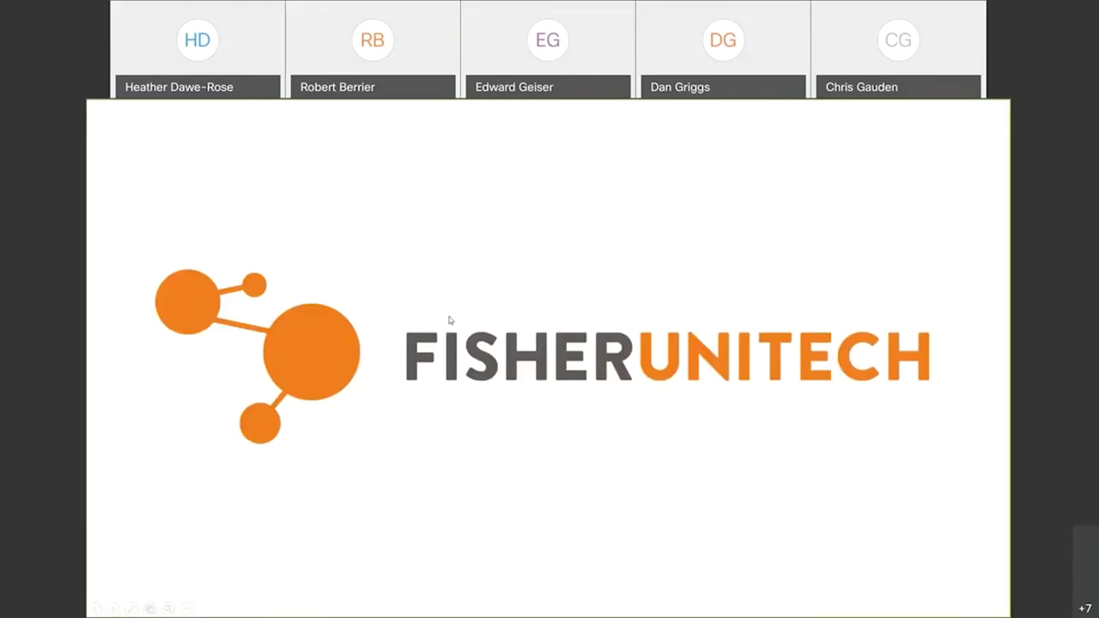